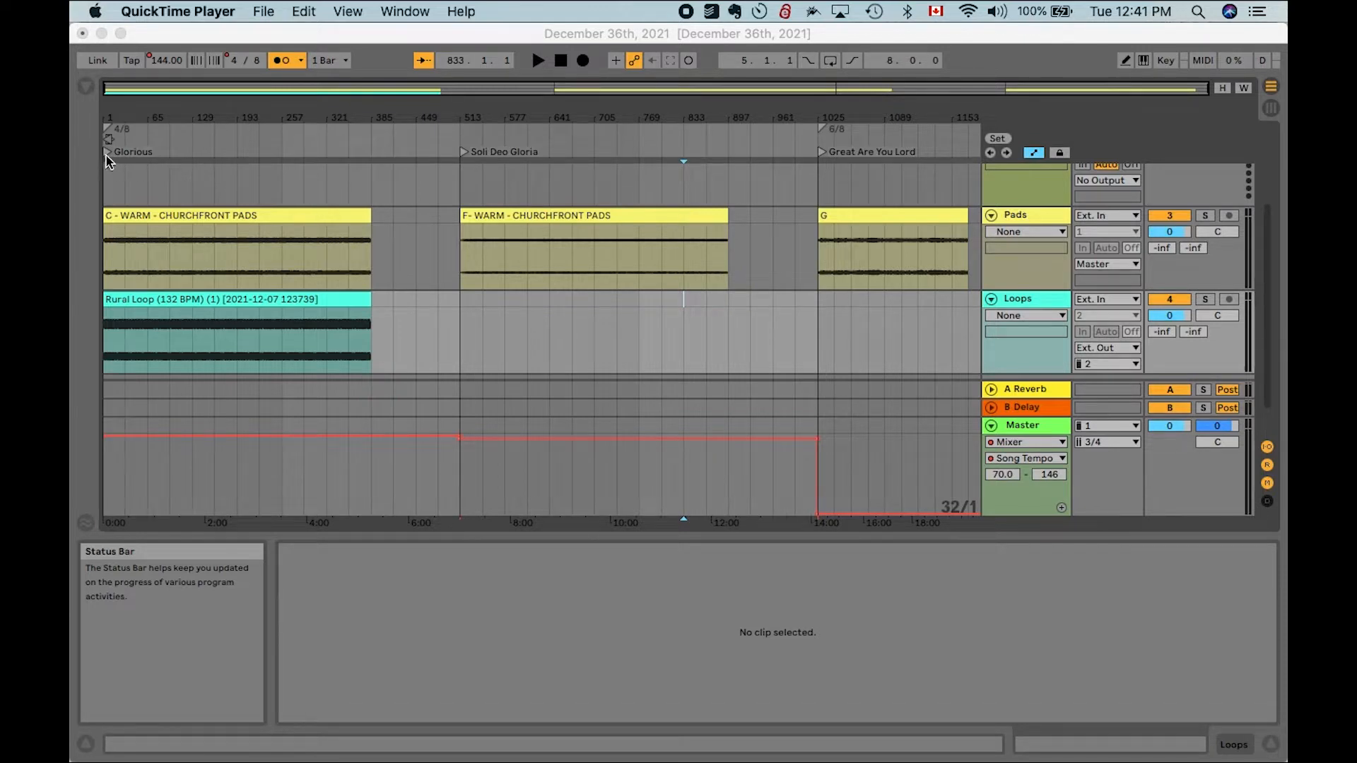
- Close the current set, saving its changes
{"action": "left_click", "coordinate": [83, 34]}
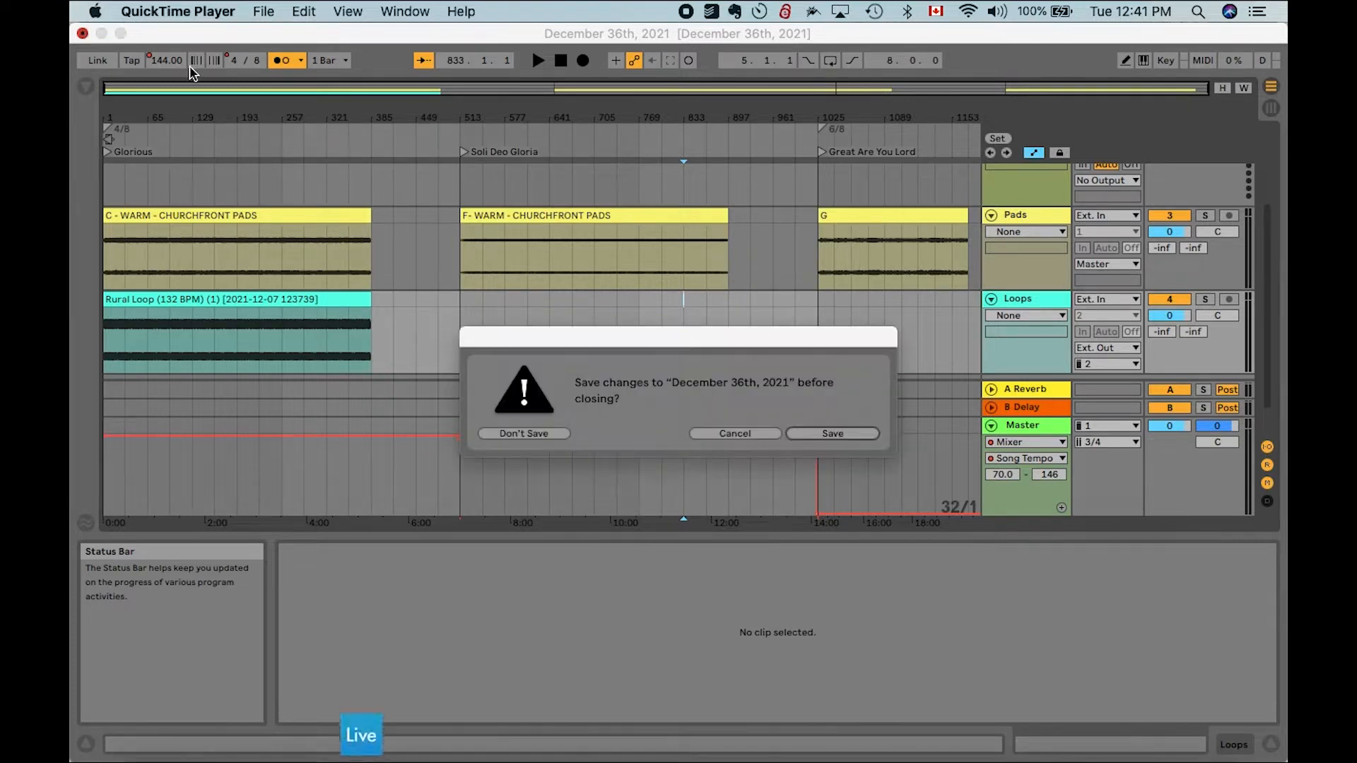
{"action": "left_click", "coordinate": [833, 434]}
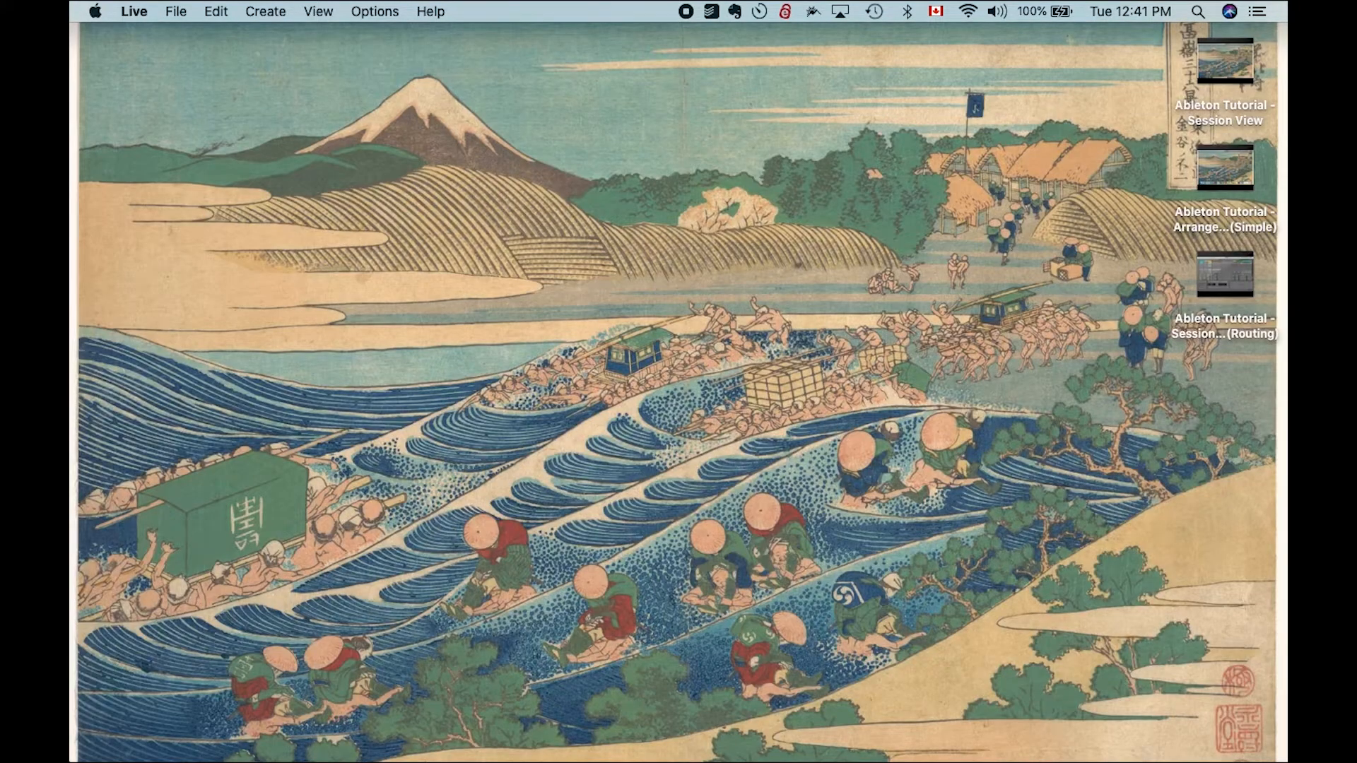
- Relaunch Live and reopen the recent set December 36th, 2021.als
{"action": "mouse_move", "coordinate": [110, 750]}
{"action": "left_click", "coordinate": [148, 728]}
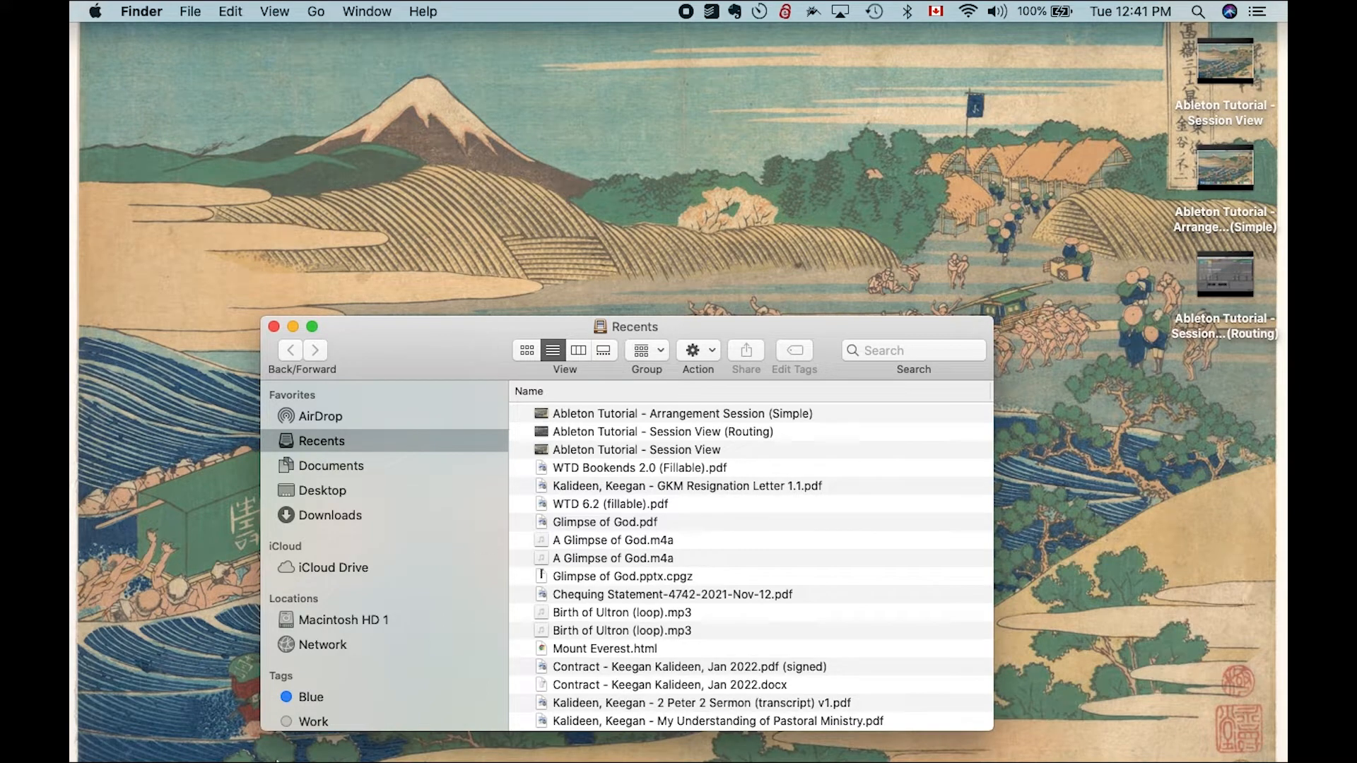
{"action": "mouse_move", "coordinate": [276, 760]}
{"action": "left_click", "coordinate": [367, 736]}
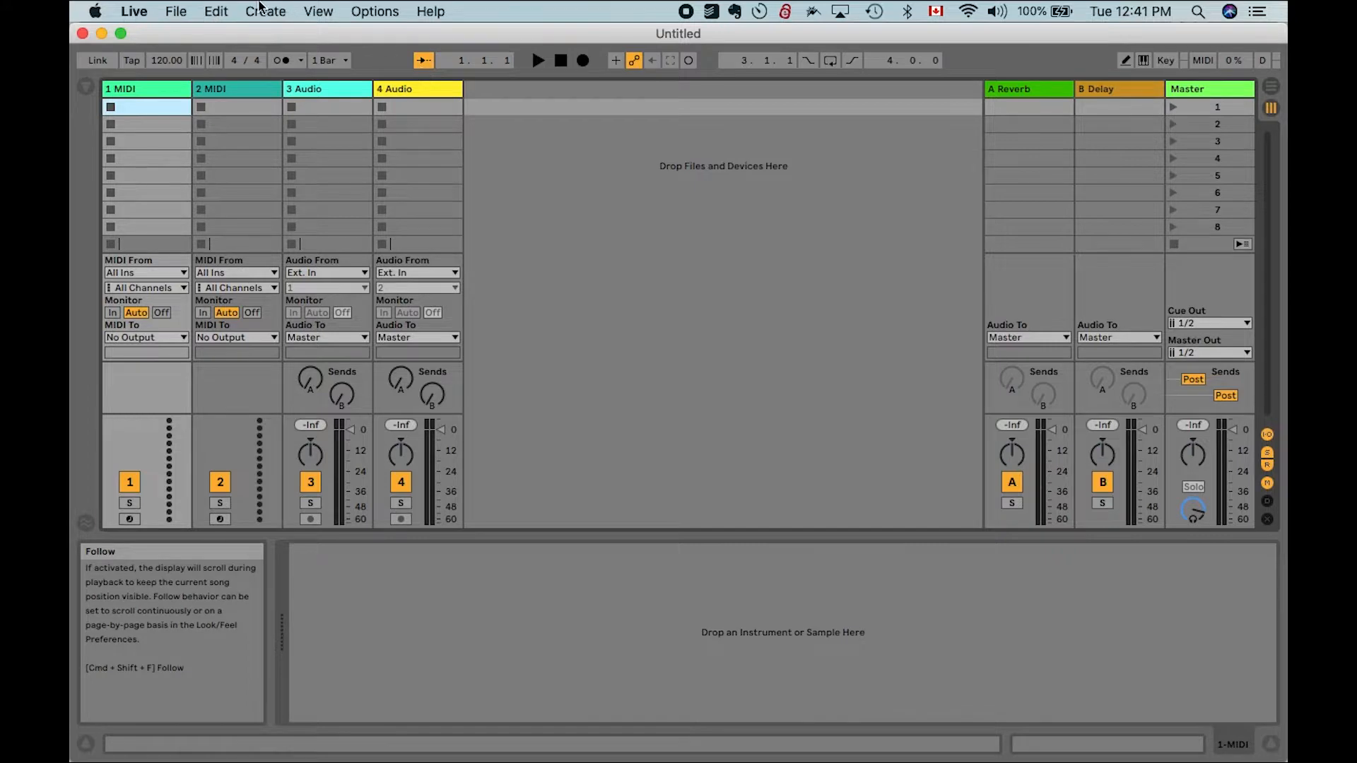
{"action": "left_click", "coordinate": [189, 8]}
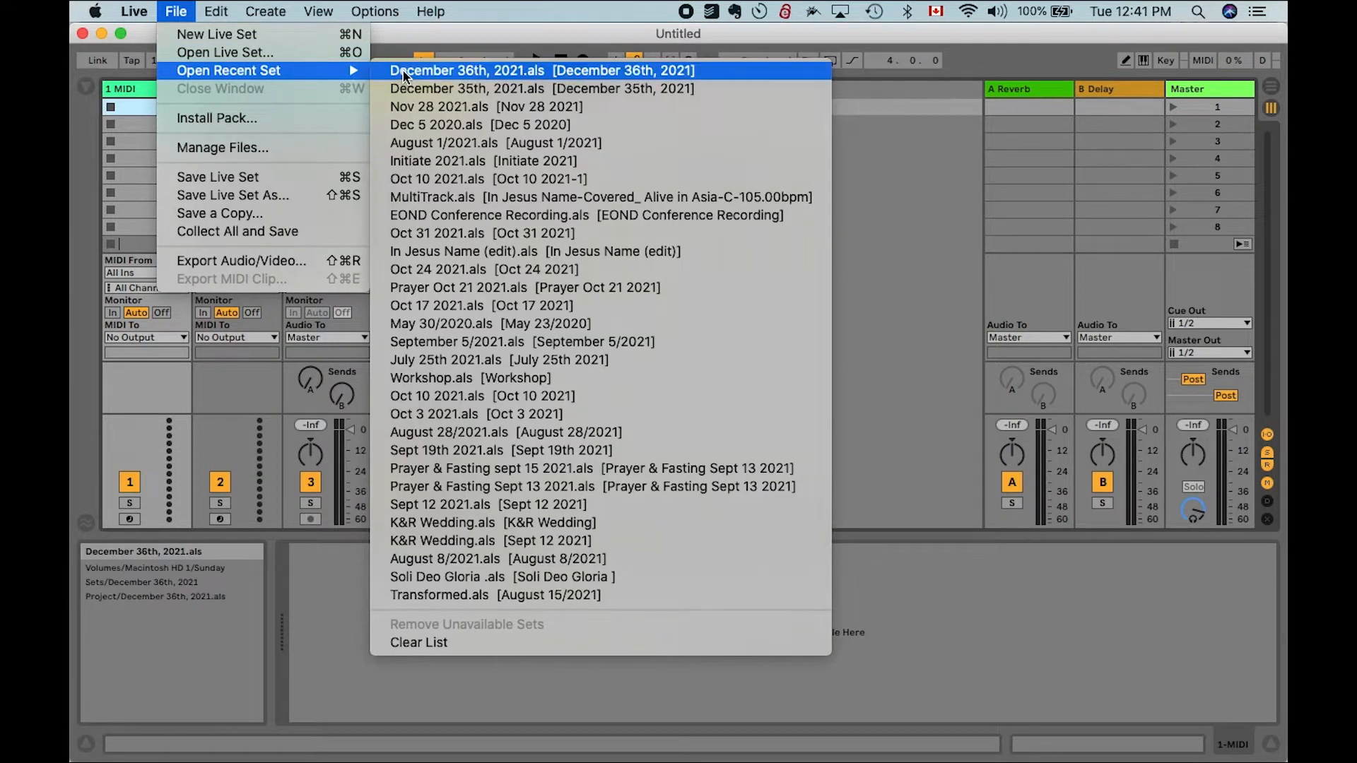
{"action": "left_click", "coordinate": [398, 67]}
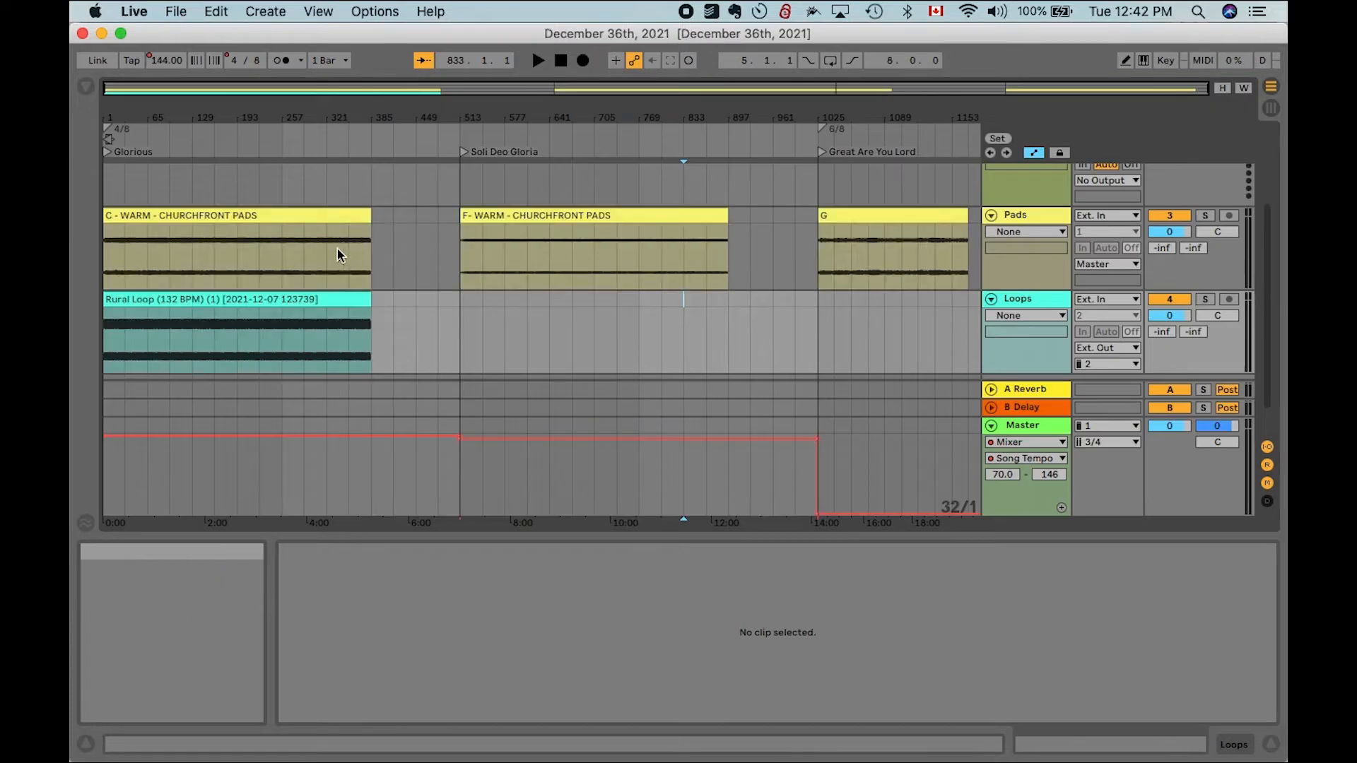
{"action": "left_click", "coordinate": [299, 211]}
{"action": "scroll", "coordinate": [302, 297], "scroll_direction": "down", "scroll_amount": 2}
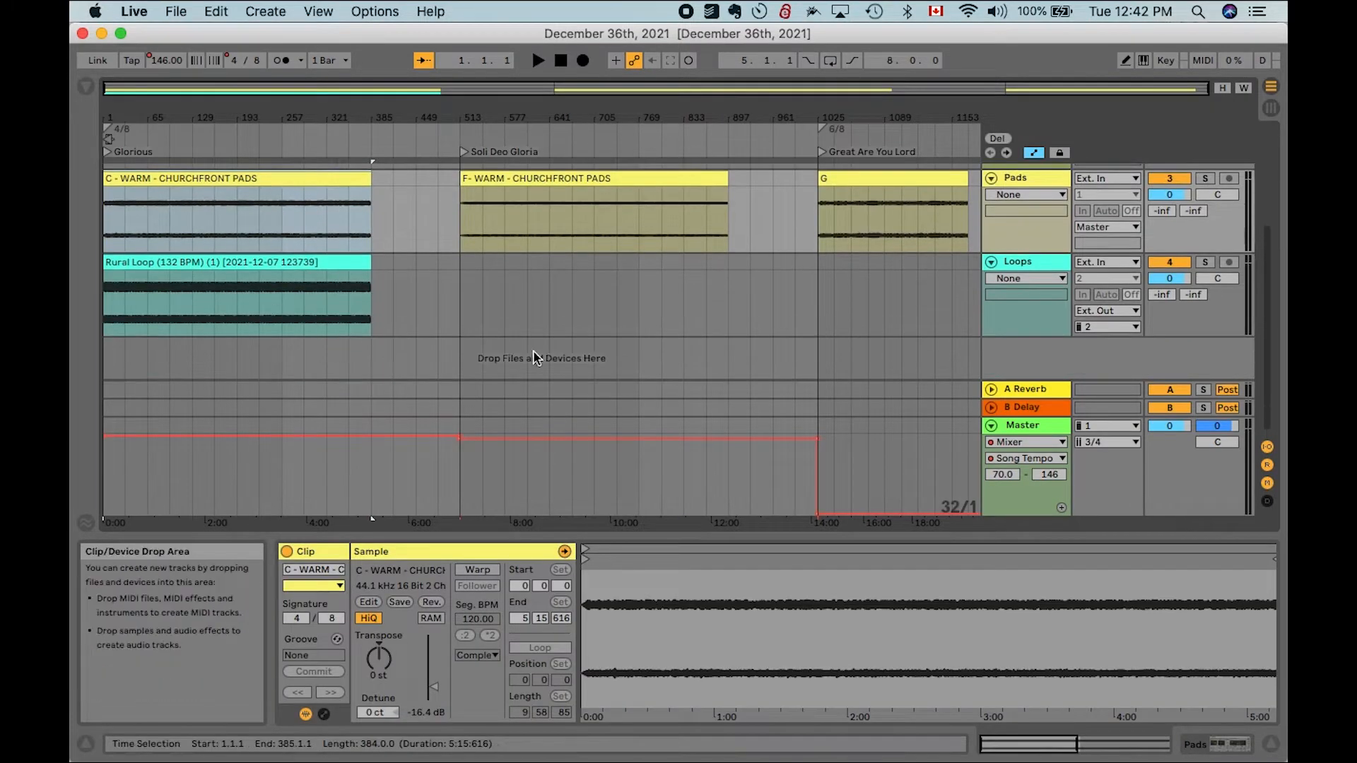
{"action": "left_click", "coordinate": [373, 318]}
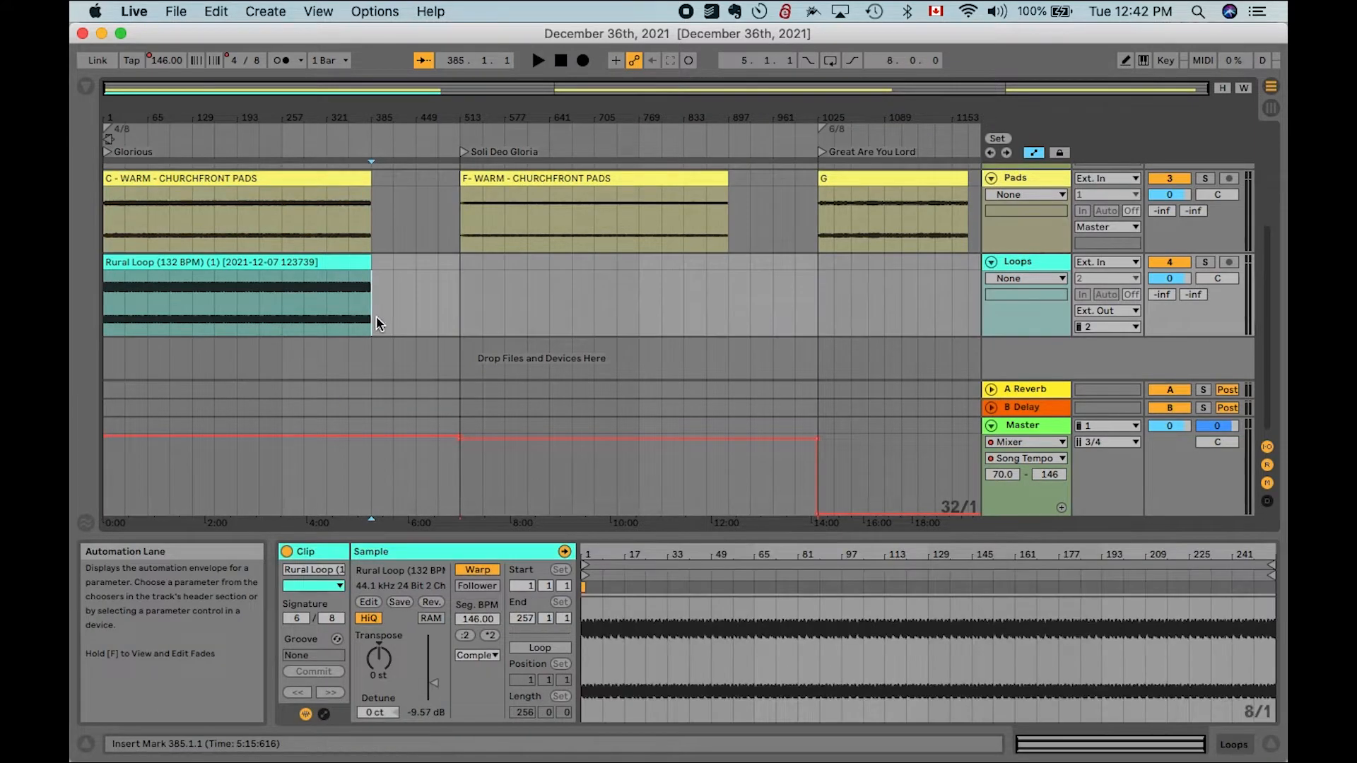
- Search This Mac for glorious in Finder and open the Glorious [B Major_ 146 bpm] folder
{"action": "left_click", "coordinate": [154, 753]}
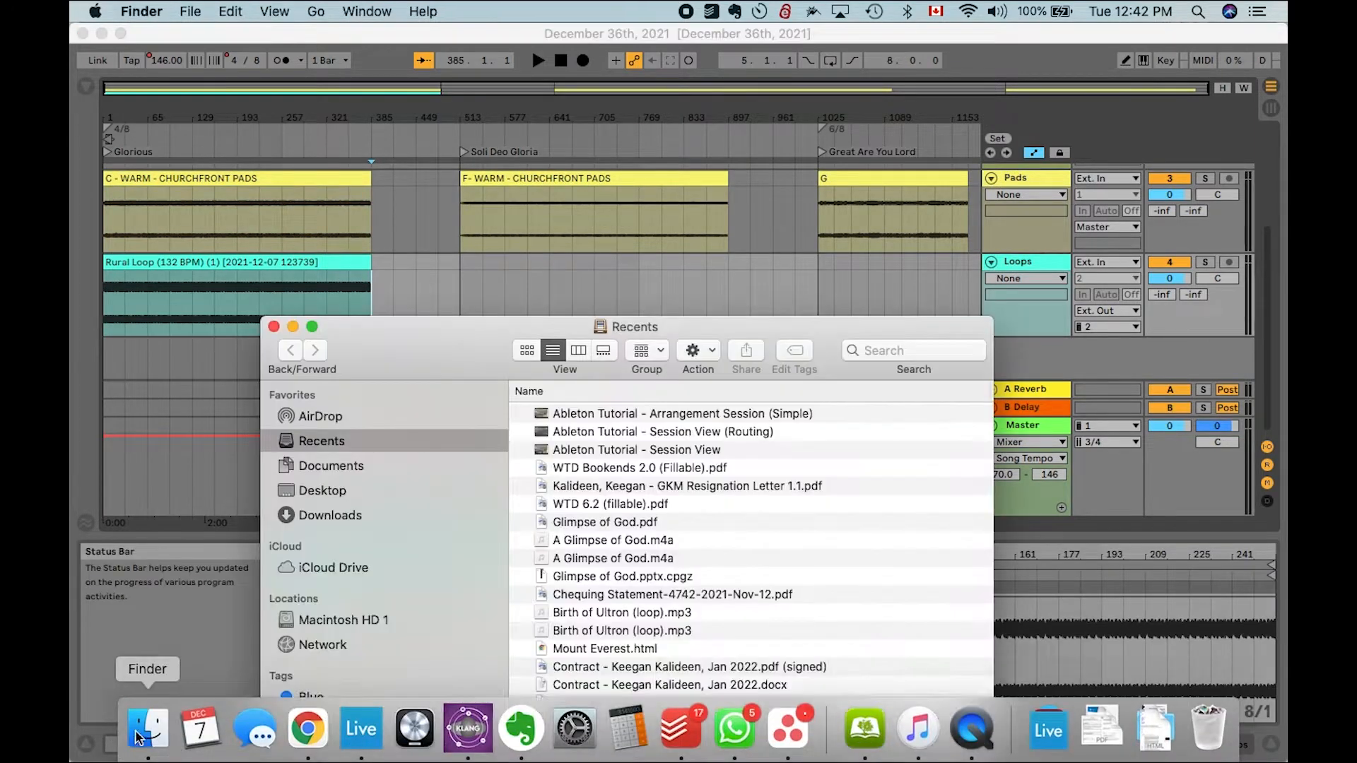
{"action": "left_click", "coordinate": [866, 348]}
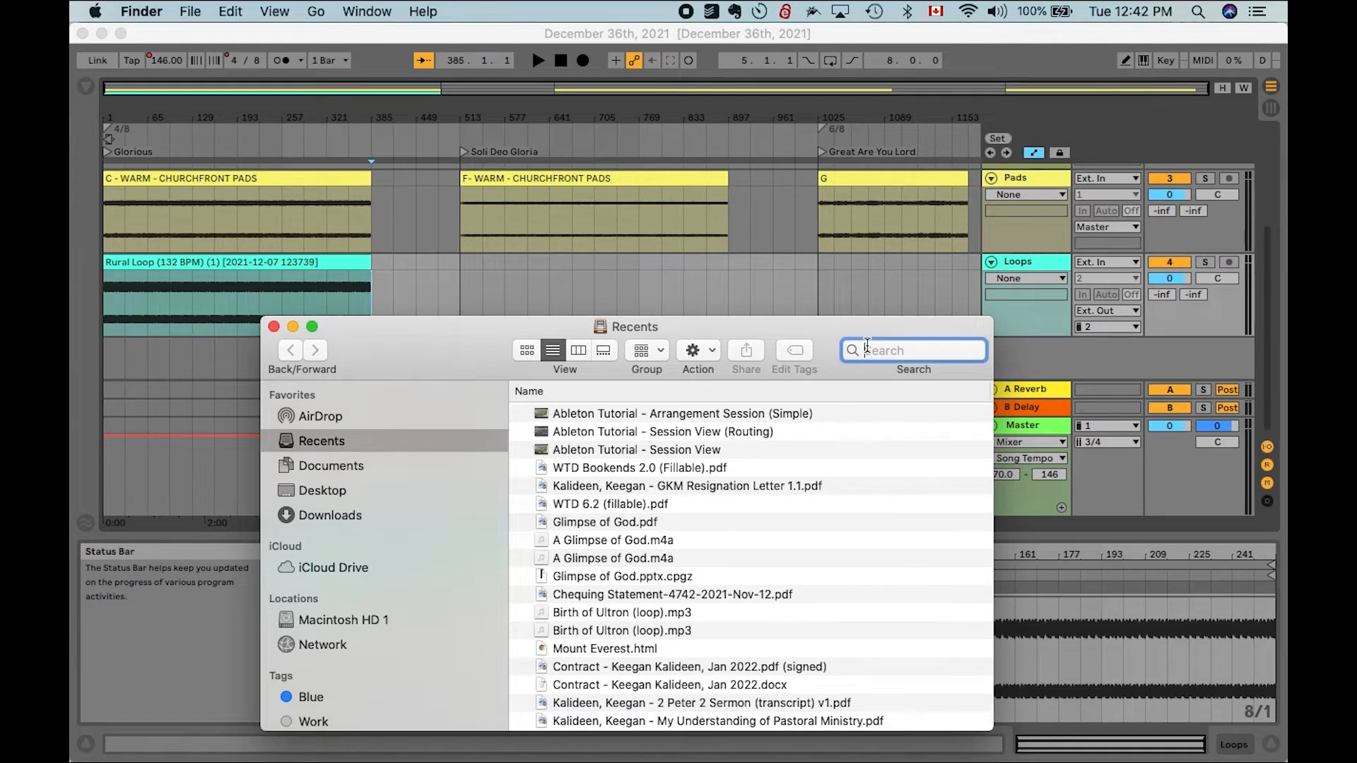
{"action": "type", "text": "glorious"}
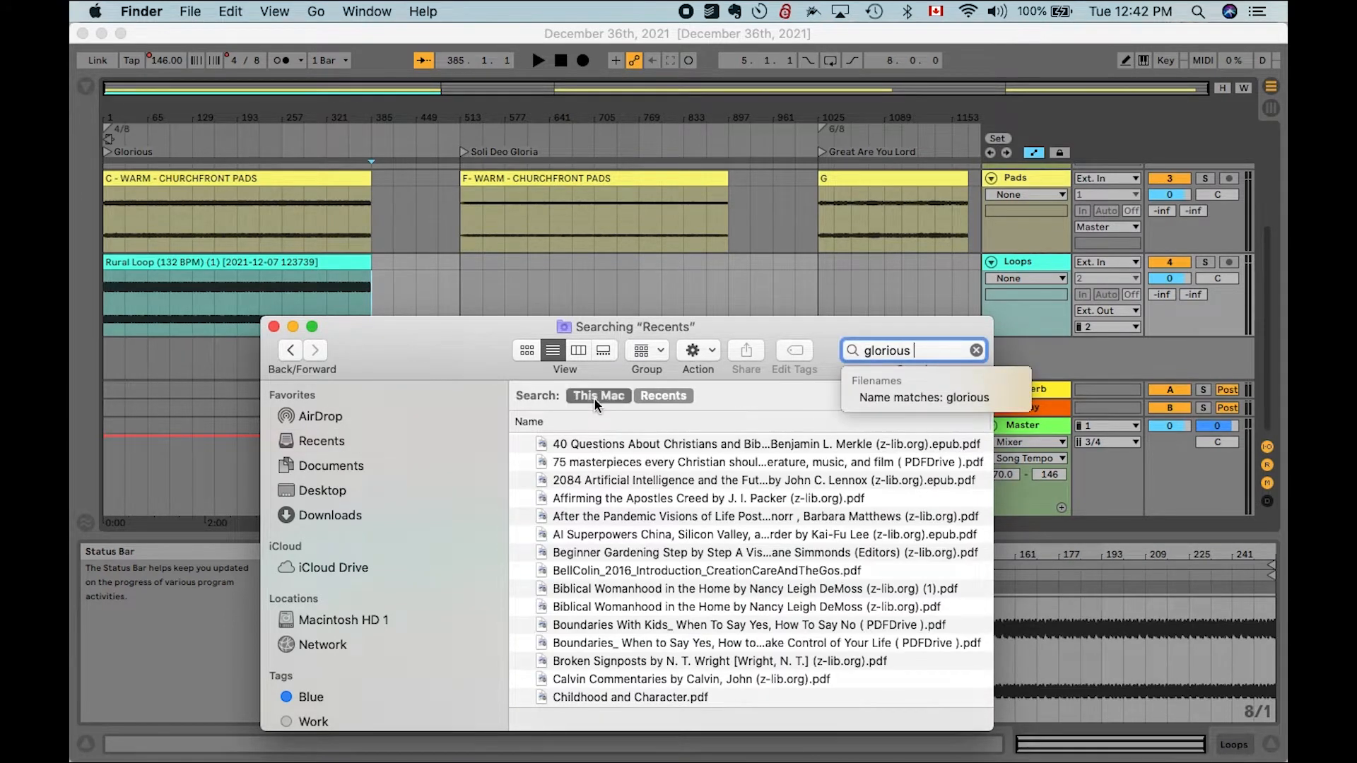
{"action": "left_click", "coordinate": [596, 397]}
{"action": "left_click", "coordinate": [596, 444]}
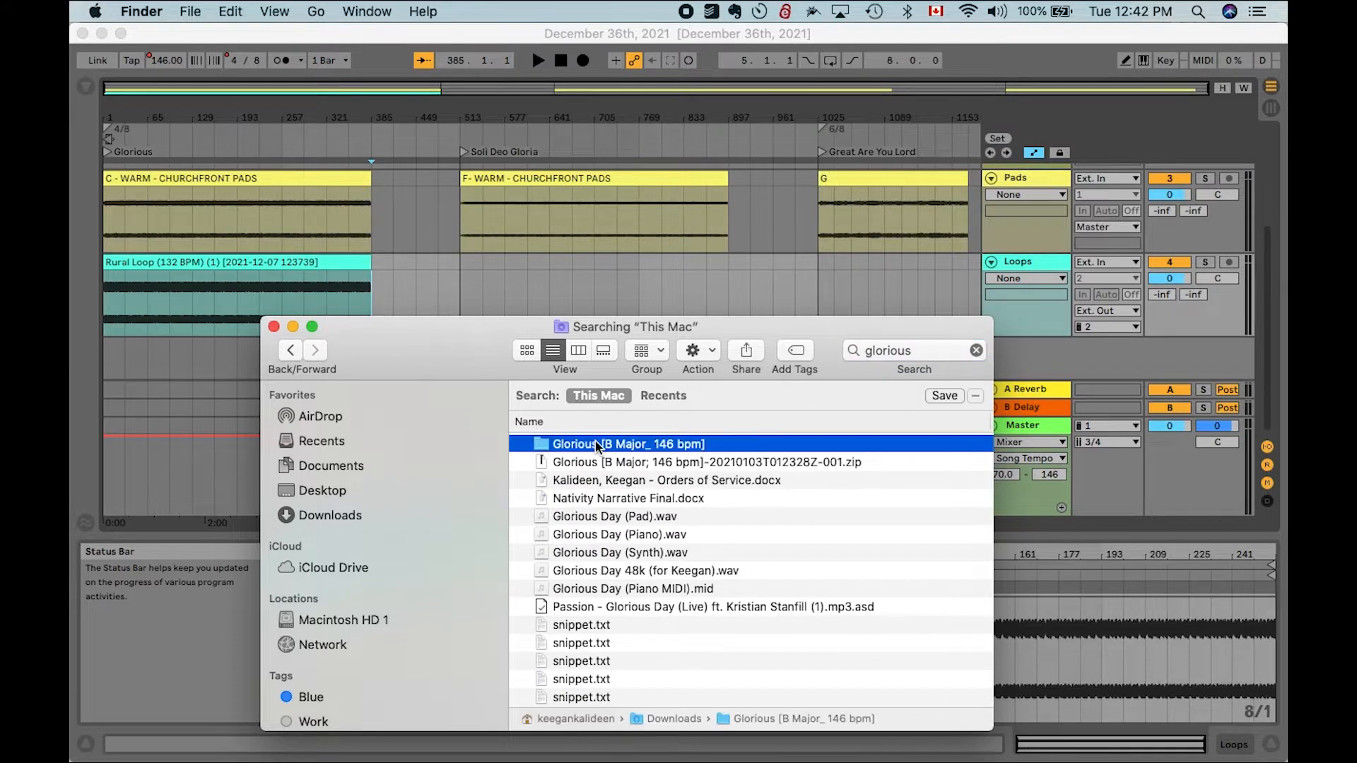
{"action": "scroll", "coordinate": [596, 446], "scroll_direction": "down", "scroll_amount": 15}
{"action": "scroll", "coordinate": [596, 447], "scroll_direction": "up", "scroll_amount": 15}
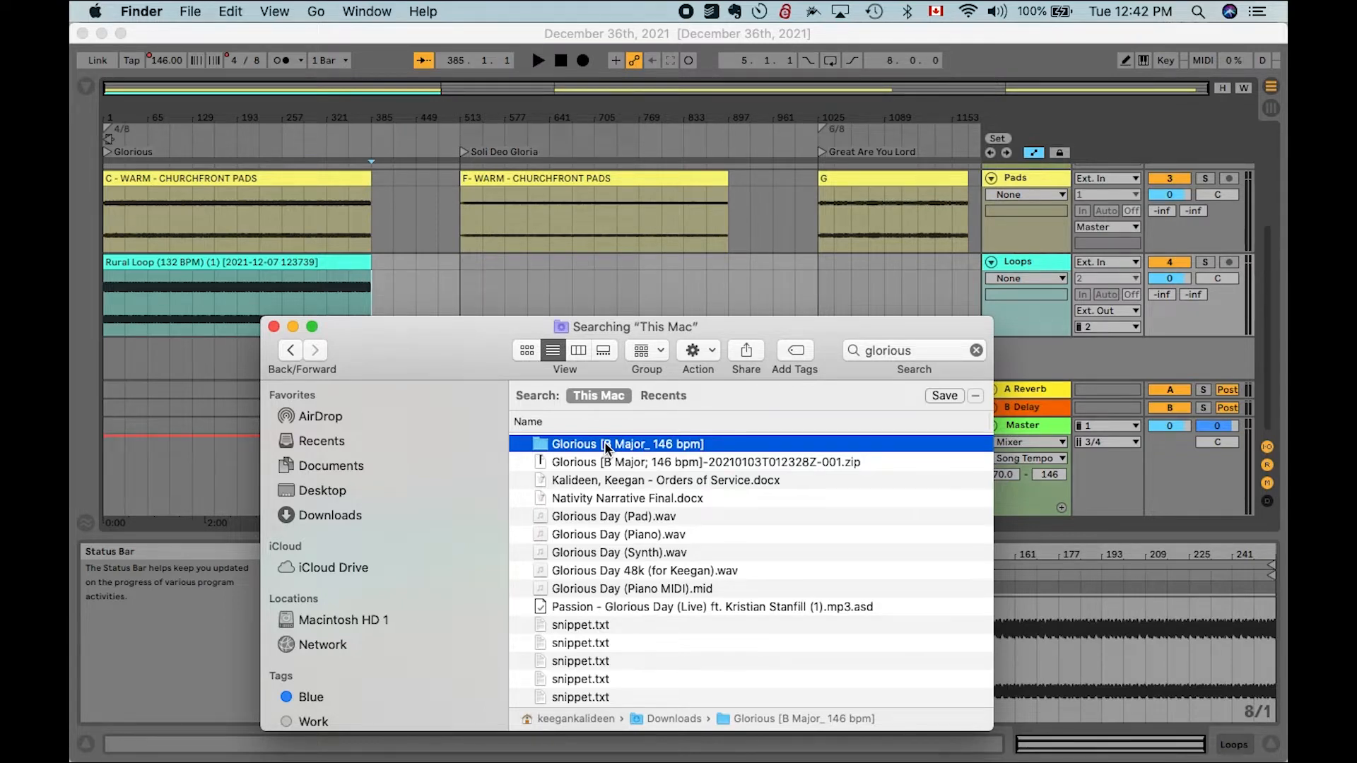
{"action": "double_click", "coordinate": [564, 445]}
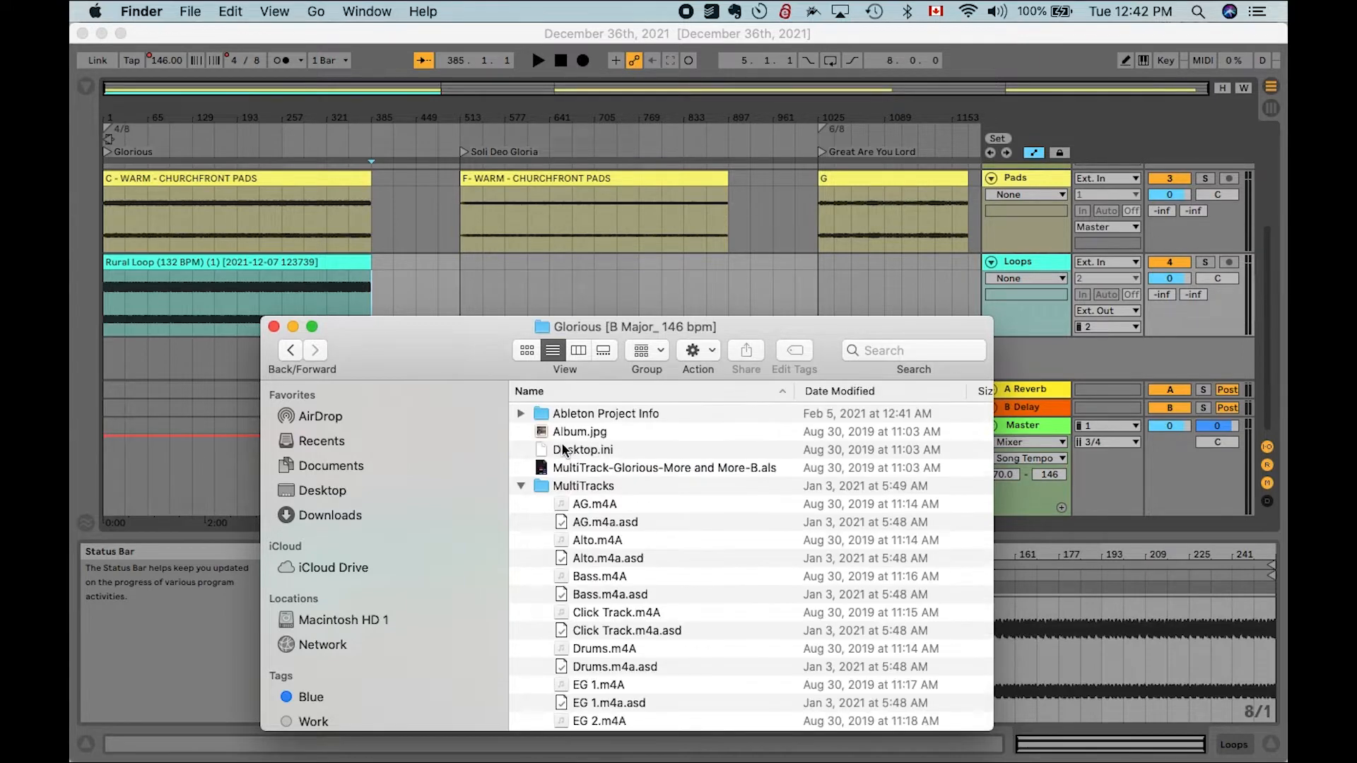
- In the MultiTracks folder, select the AG, Alto, Bass, Click Track, Drums and EG 1 to EG 4 .m4A files
{"action": "left_click", "coordinate": [562, 486]}
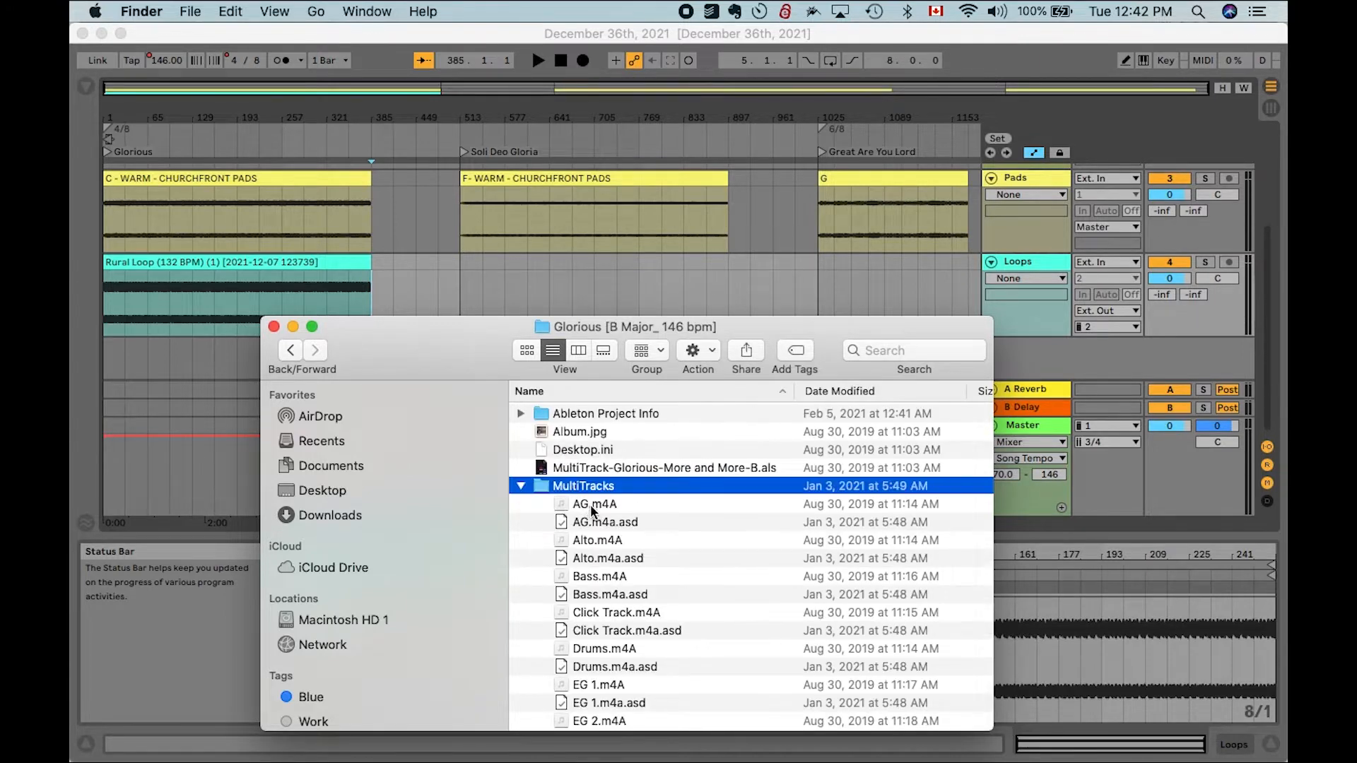
{"action": "left_click", "coordinate": [591, 505]}
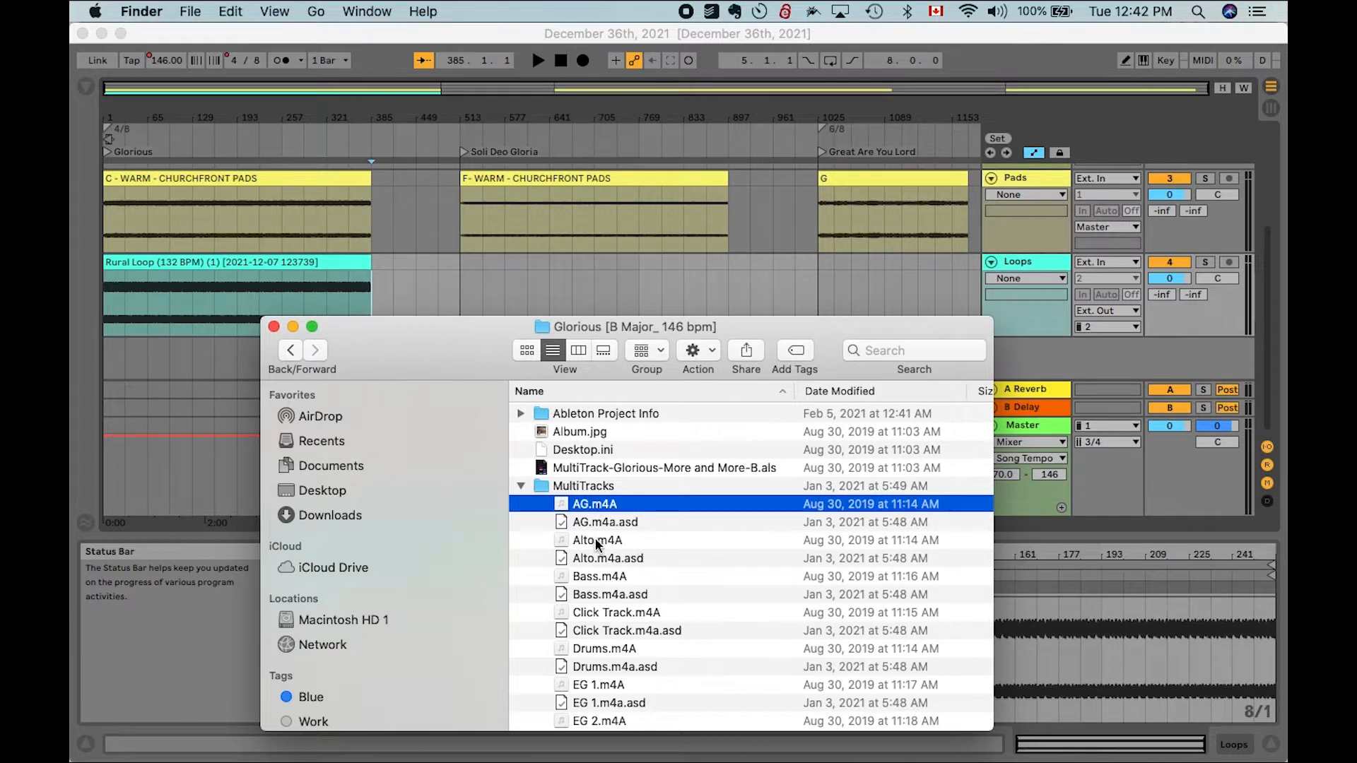
{"action": "left_click", "coordinate": [596, 537]}
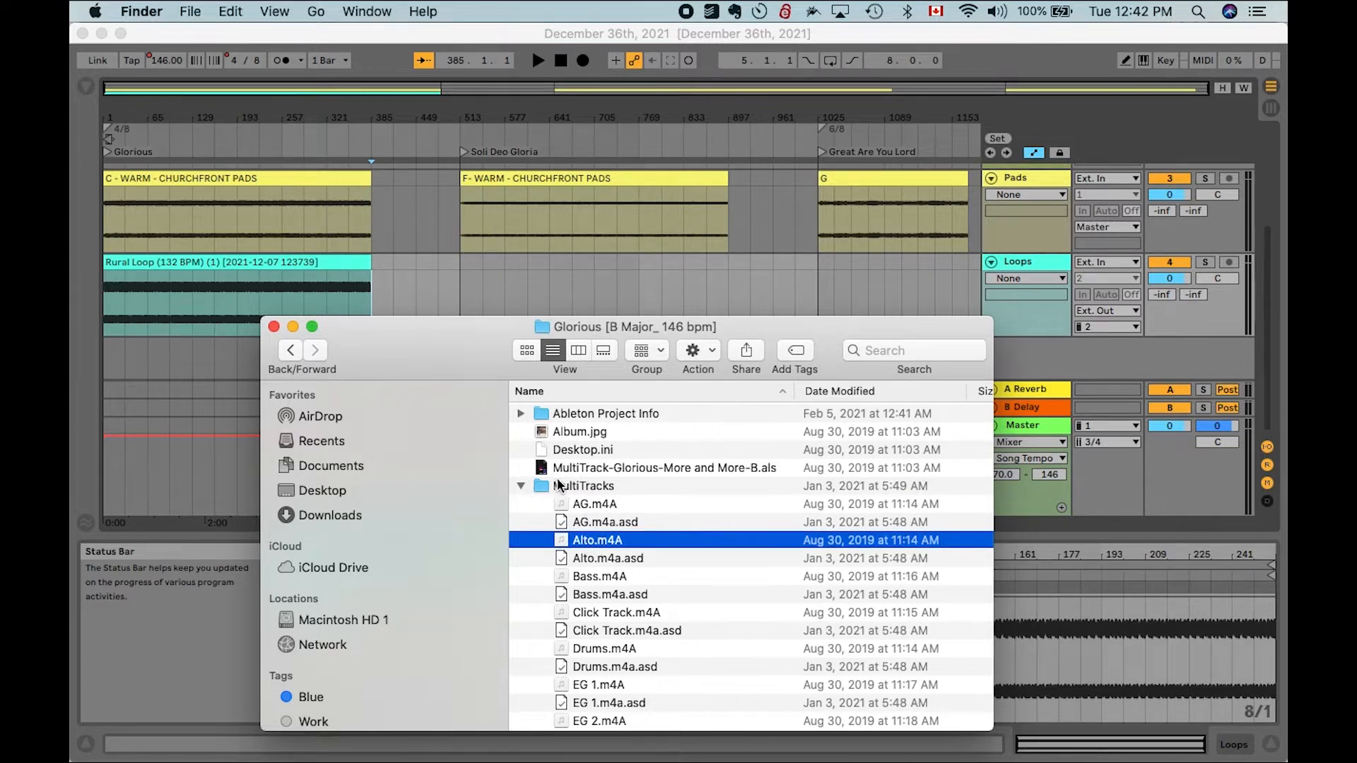
{"action": "left_click", "coordinate": [592, 506]}
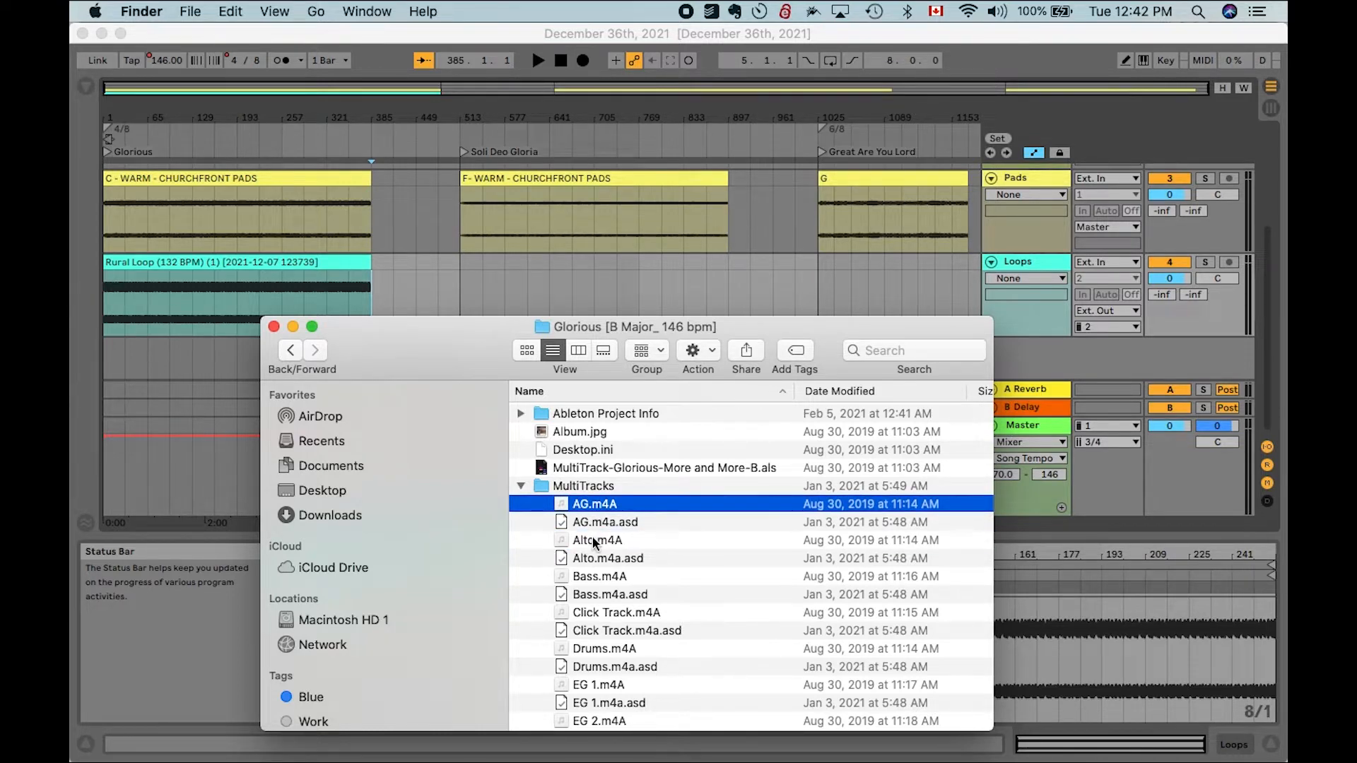
{"action": "left_click", "coordinate": [592, 537], "text": "super"}
{"action": "left_click", "coordinate": [592, 575], "text": "super"}
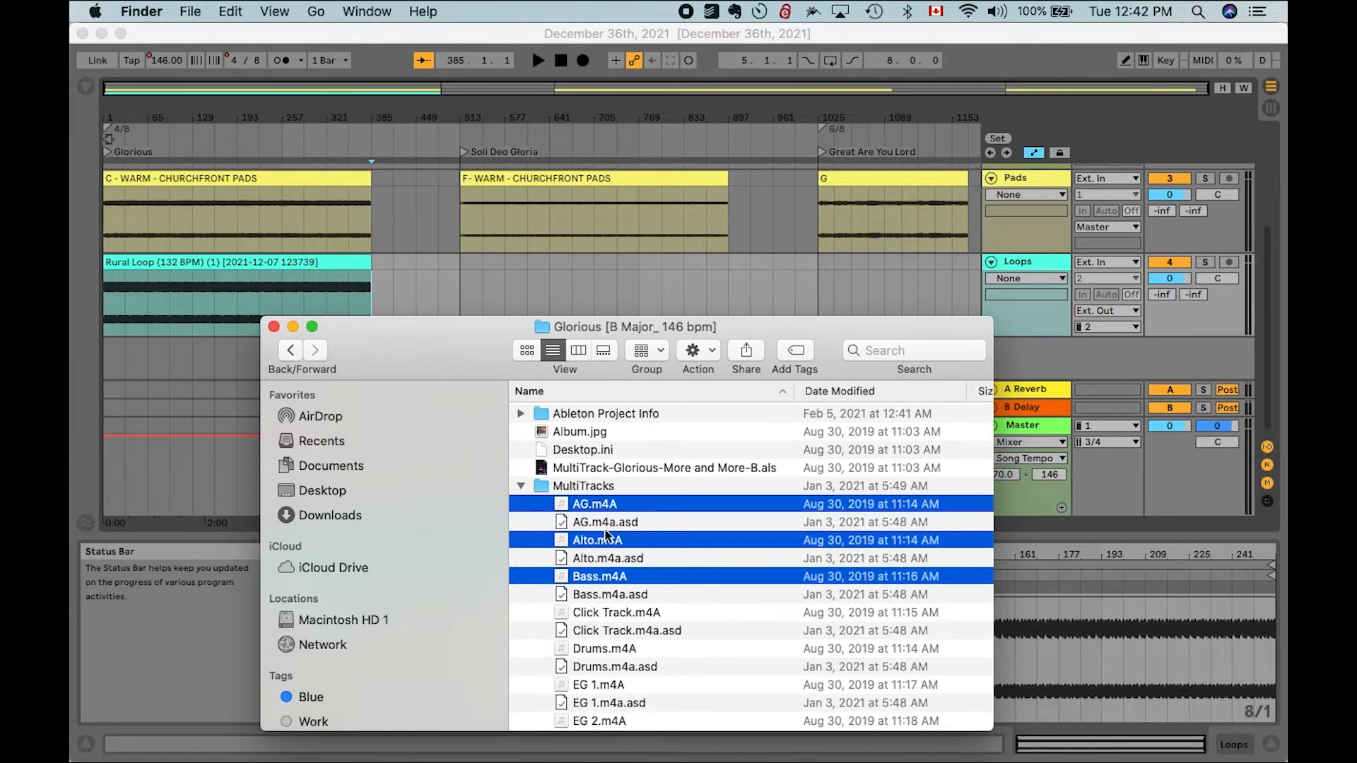
{"action": "left_click", "coordinate": [601, 612], "text": "super"}
{"action": "scroll", "coordinate": [601, 594], "scroll_direction": "down", "scroll_amount": 3}
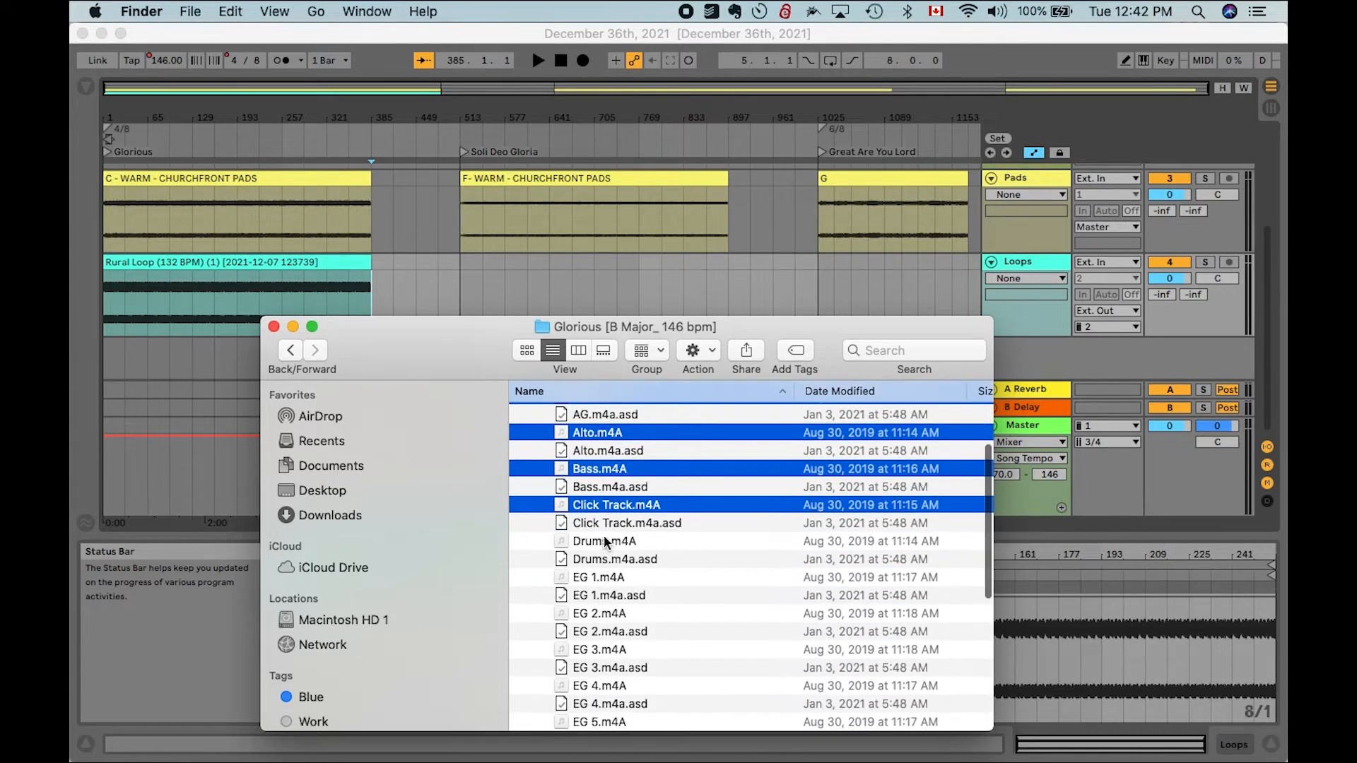
{"action": "left_click", "coordinate": [605, 542], "text": "super"}
{"action": "left_click", "coordinate": [594, 576], "text": "super"}
{"action": "left_click", "coordinate": [589, 614], "text": "super"}
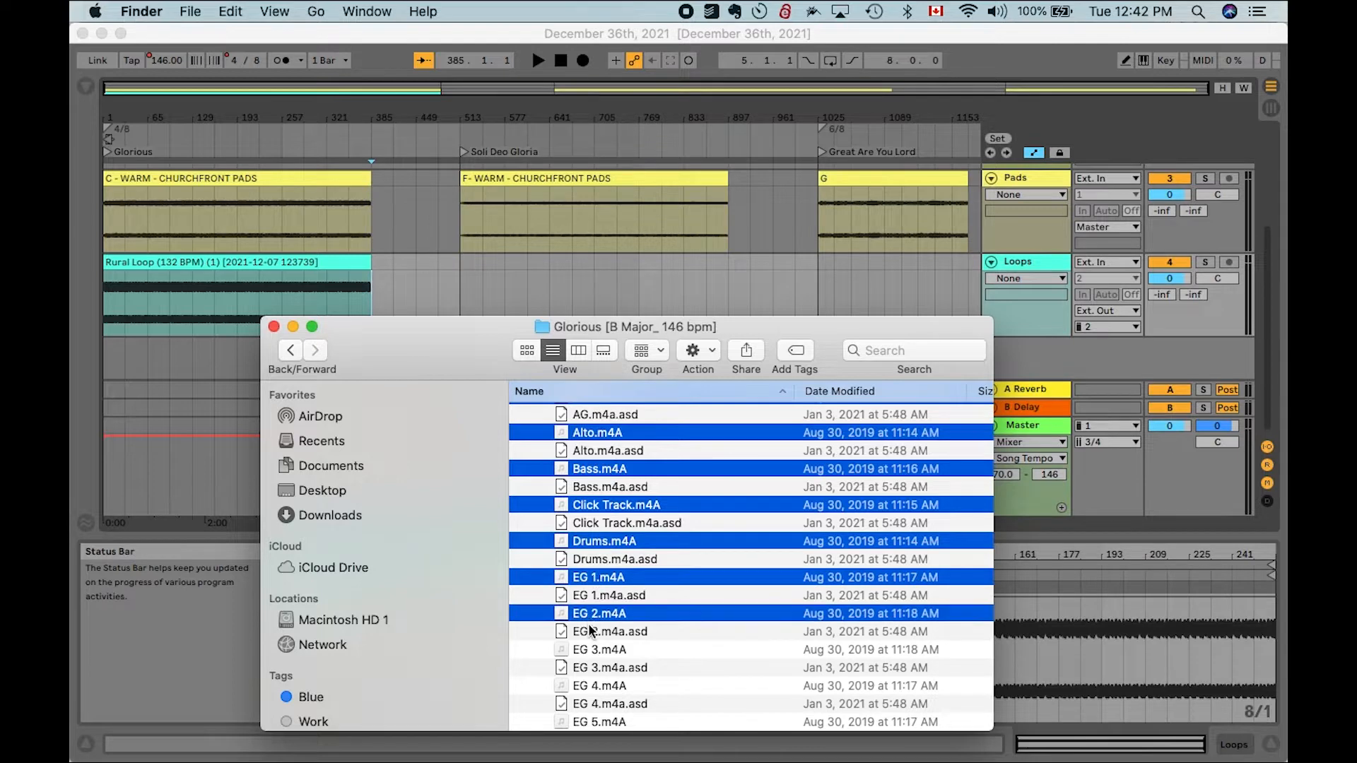
{"action": "left_click", "coordinate": [585, 649], "text": "super"}
{"action": "left_click", "coordinate": [586, 685], "text": "super"}
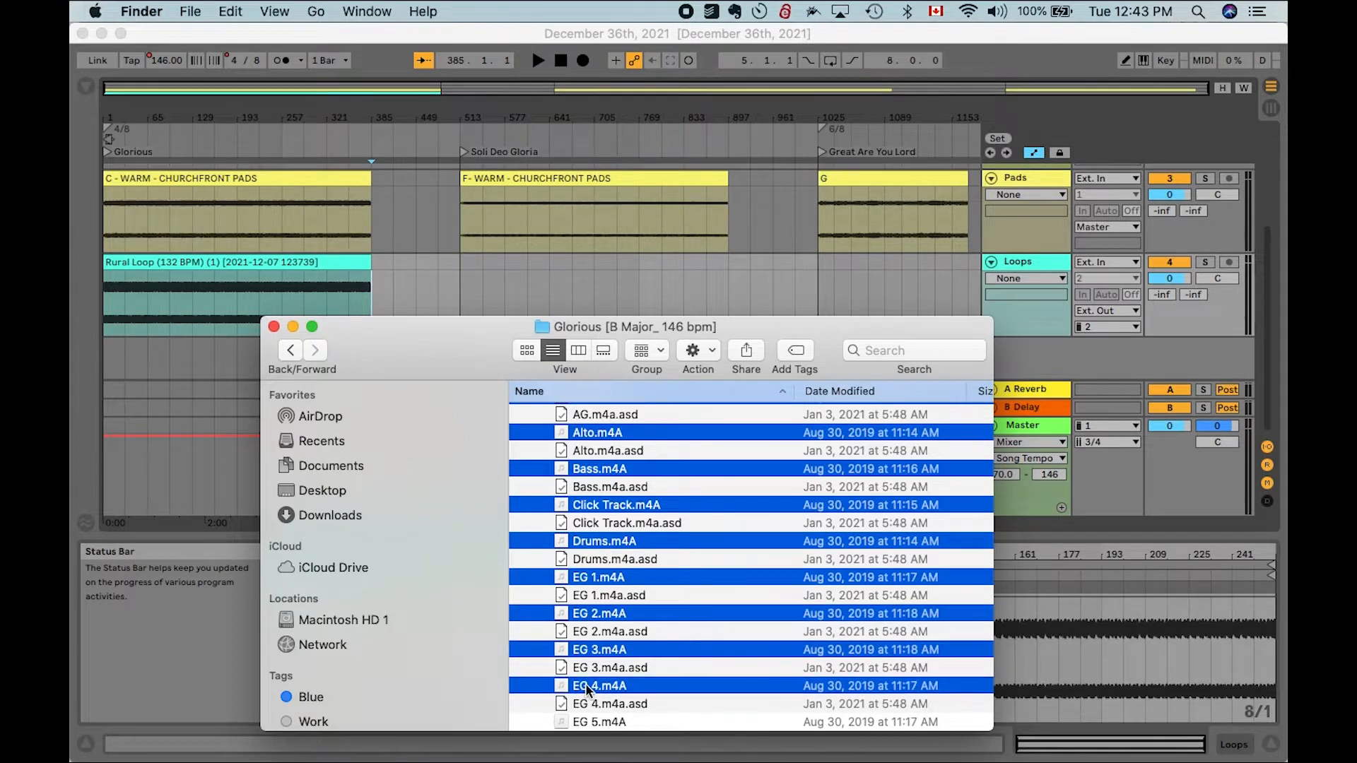
- Add EG 5, EG 6, Guide, Keys 1, Keys 2, Perc, Piano, Soprano, Strings and Tenor .m4A files to the selection
{"action": "scroll", "coordinate": [587, 636], "scroll_direction": "down", "scroll_amount": 5}
{"action": "left_click", "coordinate": [593, 565], "text": "super"}
{"action": "left_click", "coordinate": [592, 599], "text": "super"}
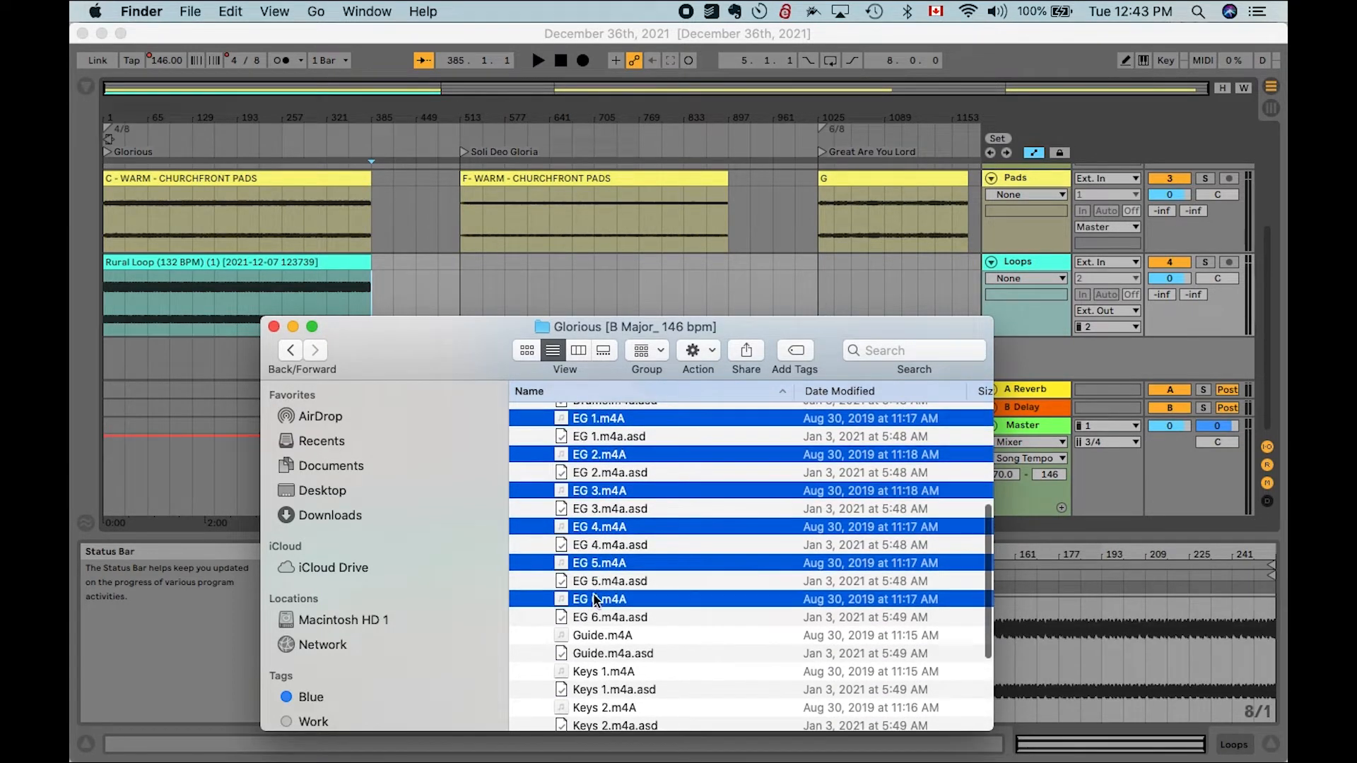
{"action": "left_click", "coordinate": [592, 636], "text": "super"}
{"action": "left_click", "coordinate": [592, 674], "text": "super"}
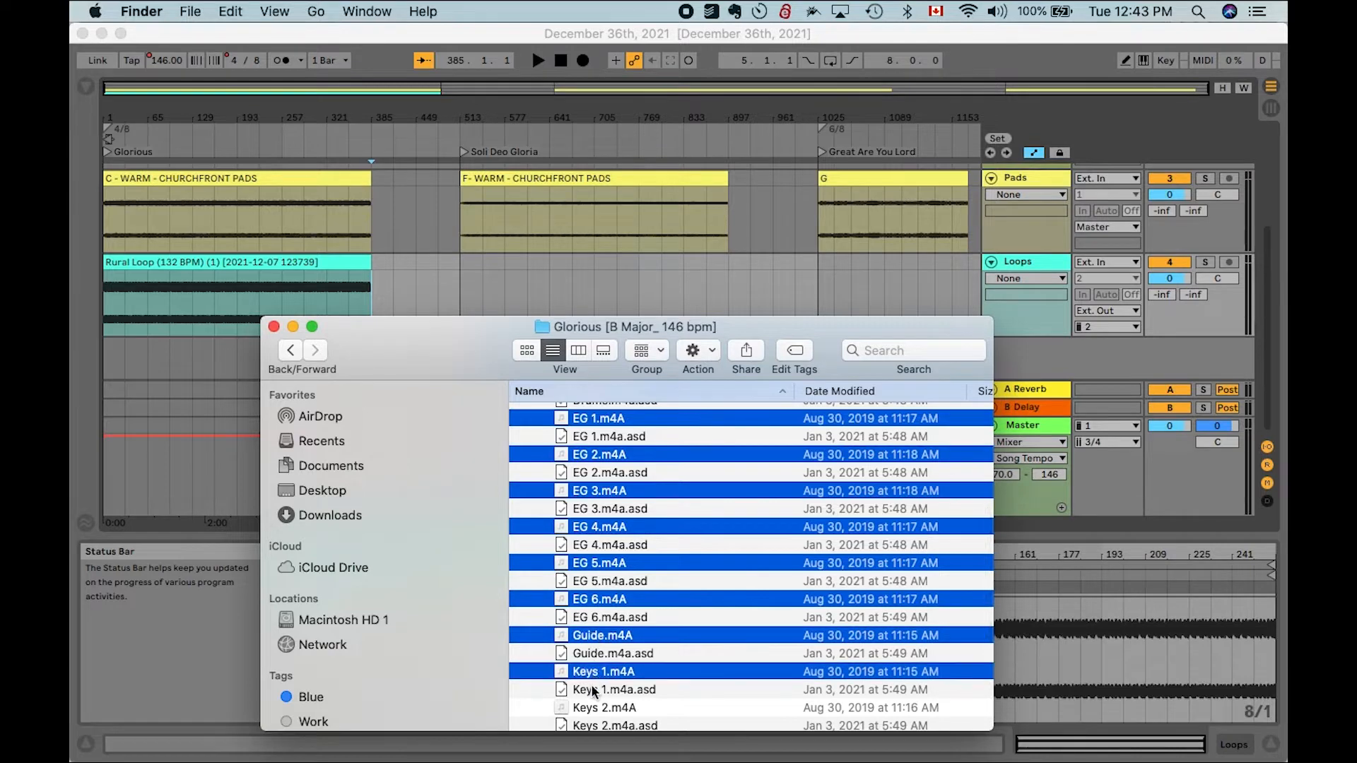
{"action": "left_click", "coordinate": [594, 708], "text": "super"}
{"action": "scroll", "coordinate": [593, 711], "scroll_direction": "down", "scroll_amount": 5}
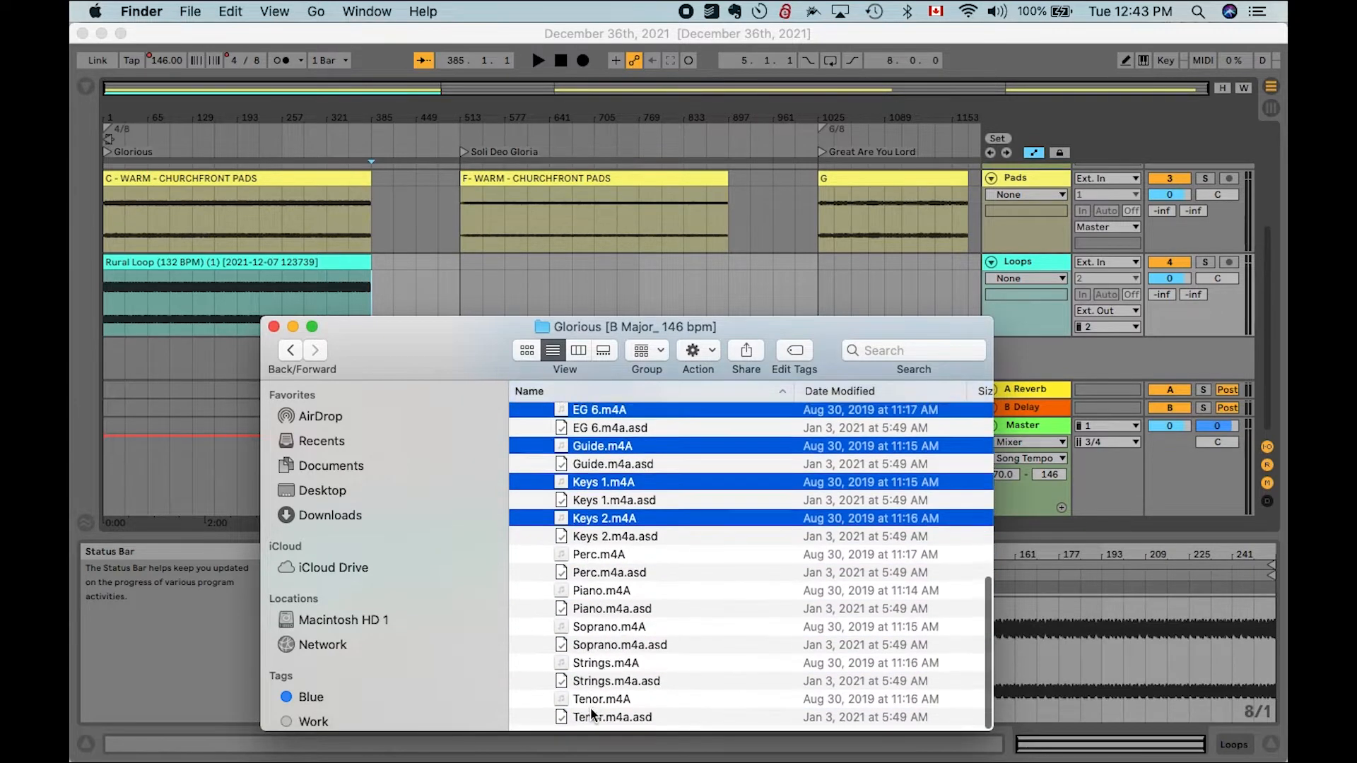
{"action": "left_click", "coordinate": [593, 560], "text": "super"}
{"action": "left_click", "coordinate": [592, 596], "text": "super"}
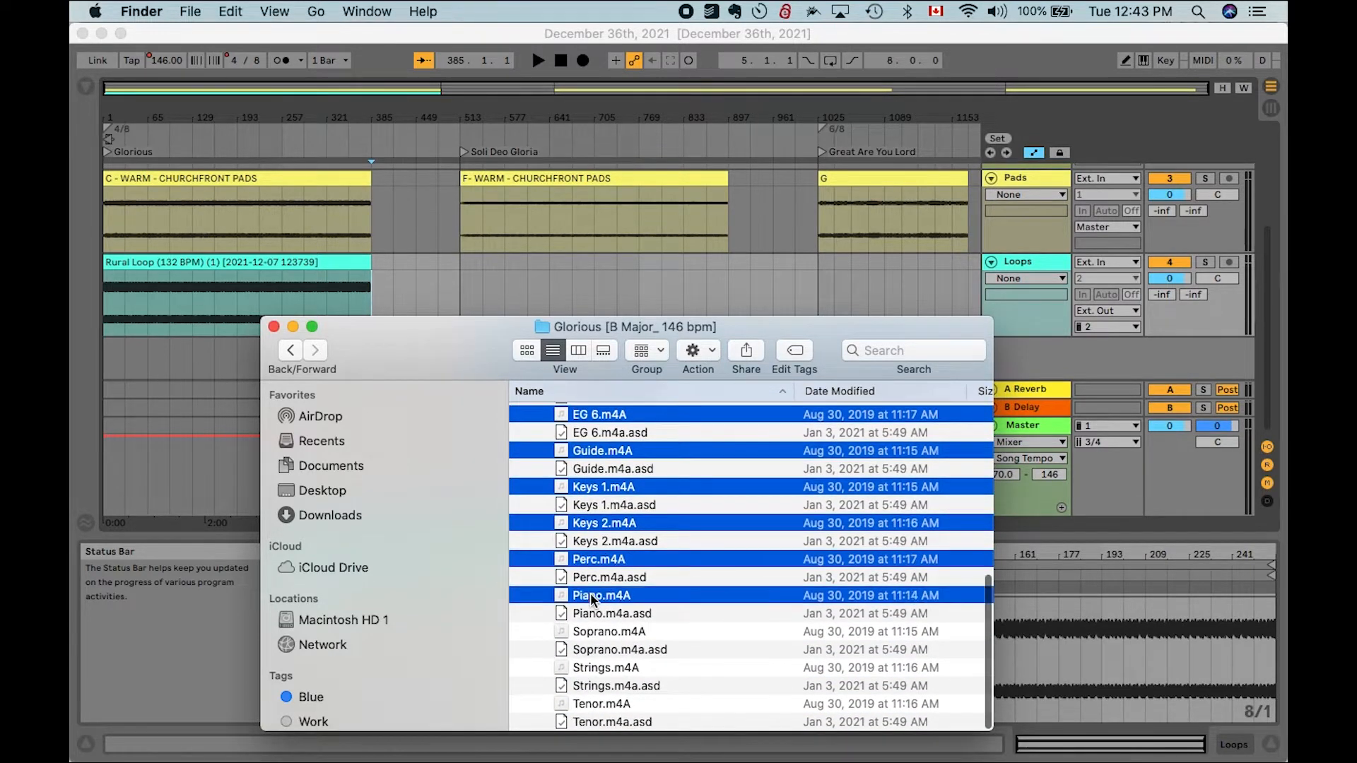
{"action": "left_click", "coordinate": [595, 632], "text": "super"}
{"action": "left_click", "coordinate": [601, 667], "text": "super"}
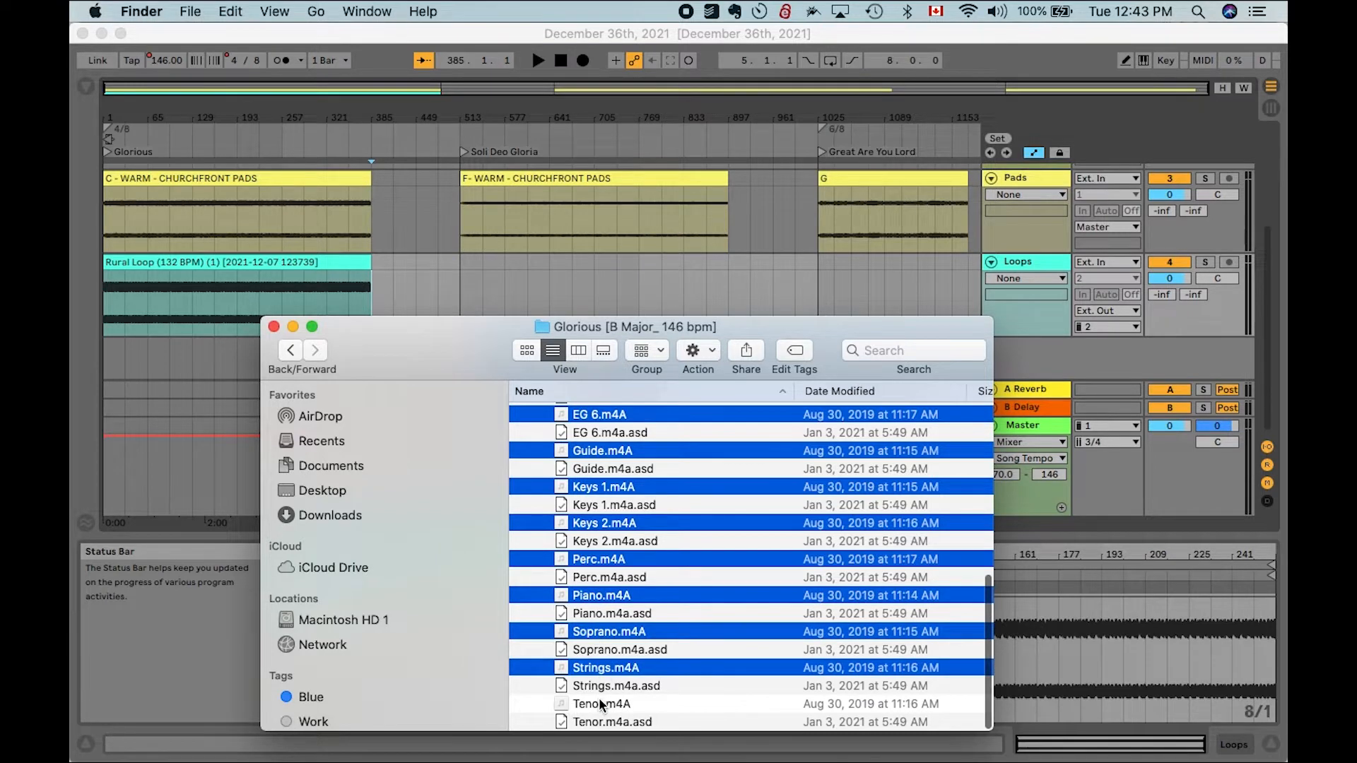
{"action": "left_click", "coordinate": [599, 701], "text": "super"}
- Try dragging the selected stems into the Live arrangement
{"action": "scroll", "coordinate": [596, 617], "scroll_direction": "up", "scroll_amount": 2}
{"action": "scroll", "coordinate": [596, 617], "scroll_direction": "up", "scroll_amount": 10}
{"action": "left_click_drag", "start_coordinate": [592, 504], "coordinate": [84, 363]}
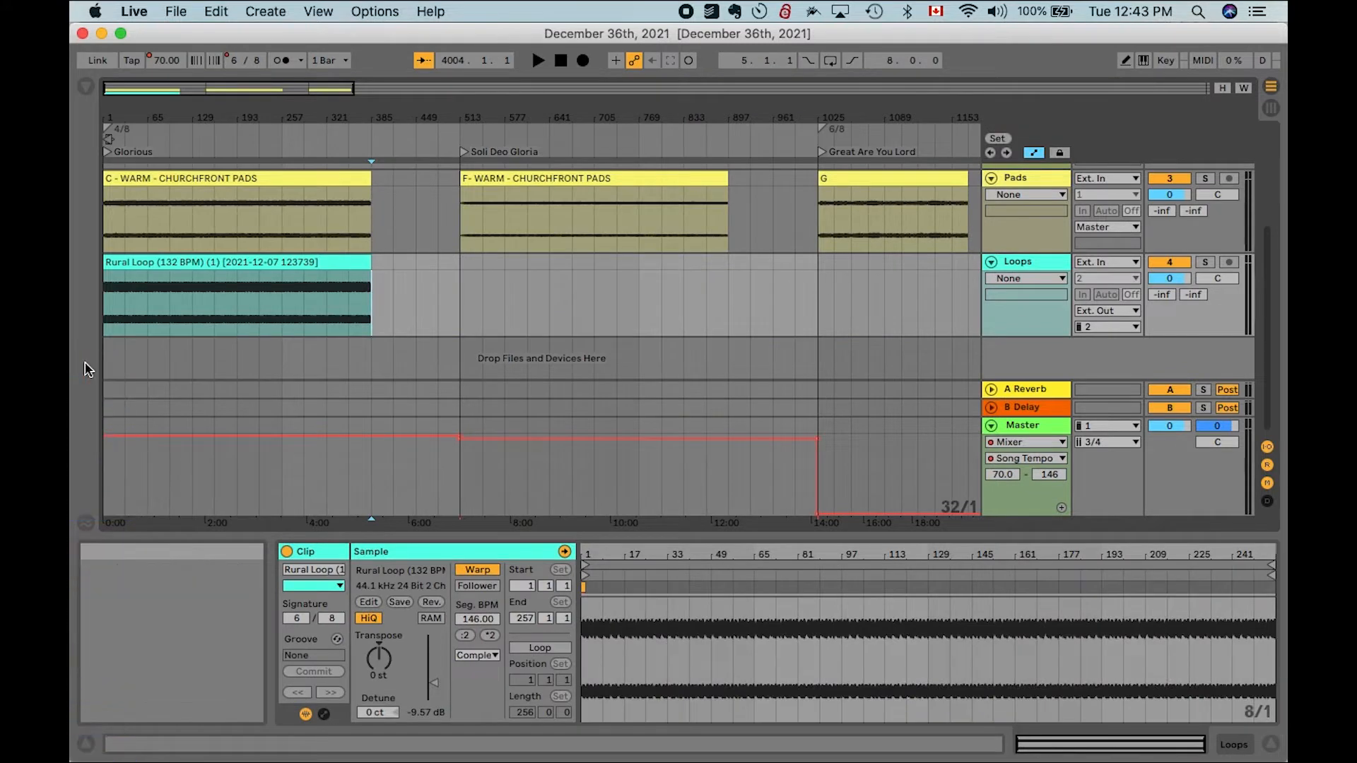
- Delete the Rural Loop clip and the first C - WARM - CHURCHFRONT PADS clip from the arrangement
{"action": "left_click", "coordinate": [193, 281]}
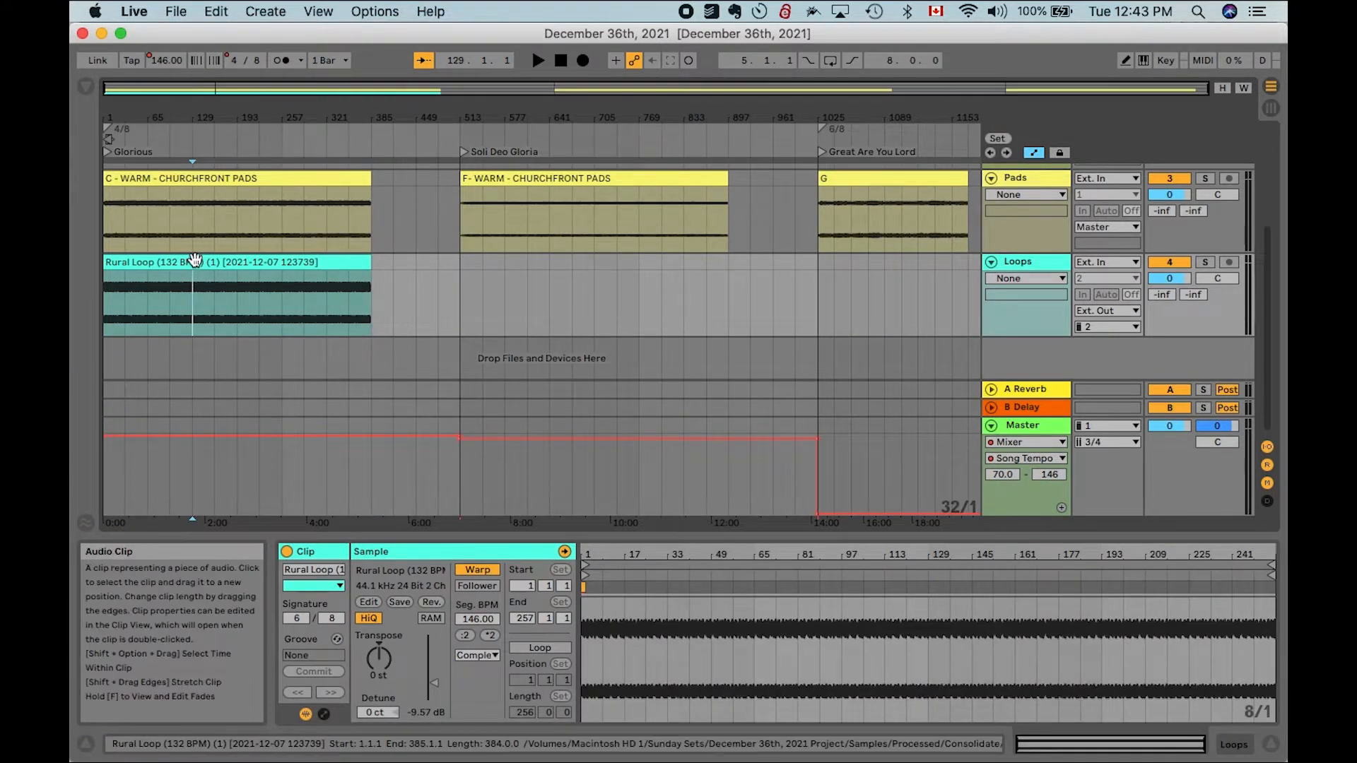
{"action": "left_click", "coordinate": [195, 260]}
{"action": "key", "text": "Delete"}
{"action": "left_click", "coordinate": [196, 180]}
{"action": "key", "text": "Delete"}
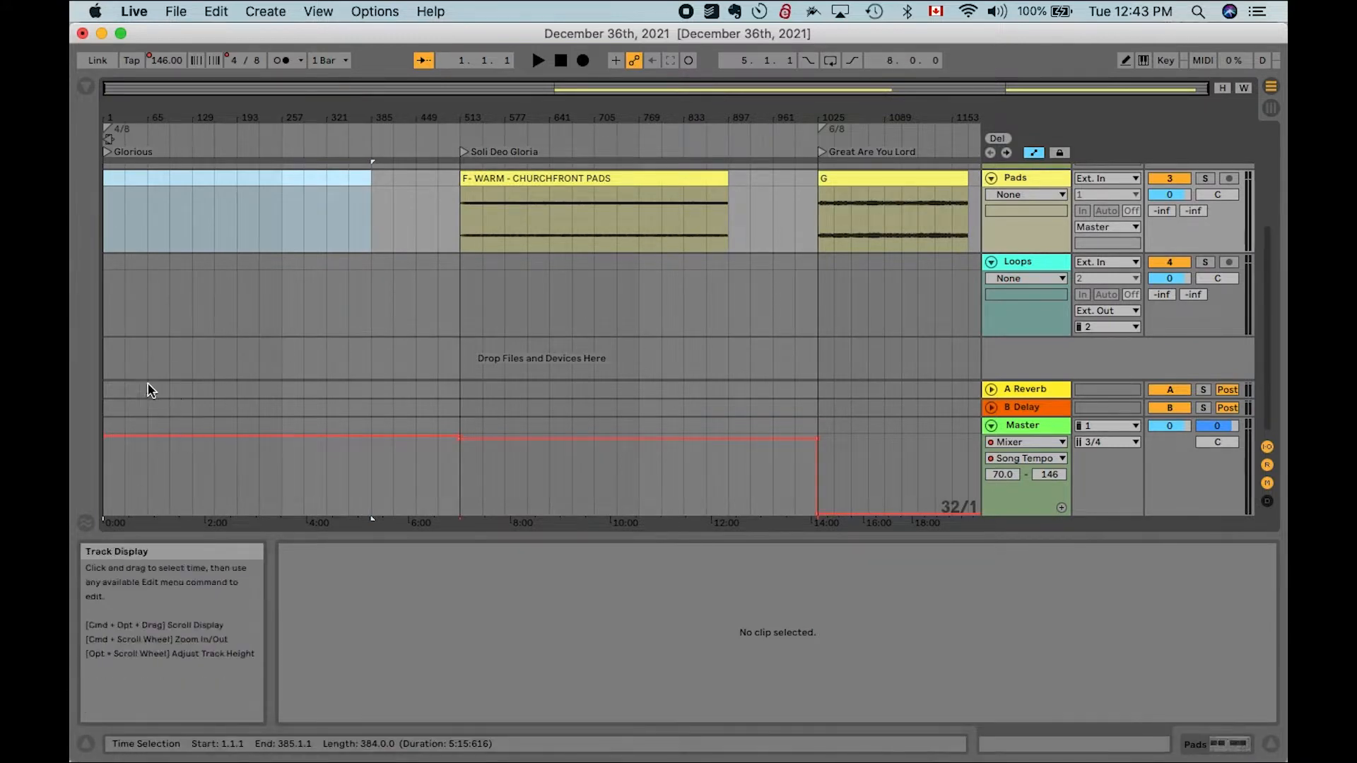
- Drag the selected Glorious stems from the Finder window into the arrangement's drop area to create new audio tracks at 1.1.1
{"action": "left_click", "coordinate": [145, 731]}
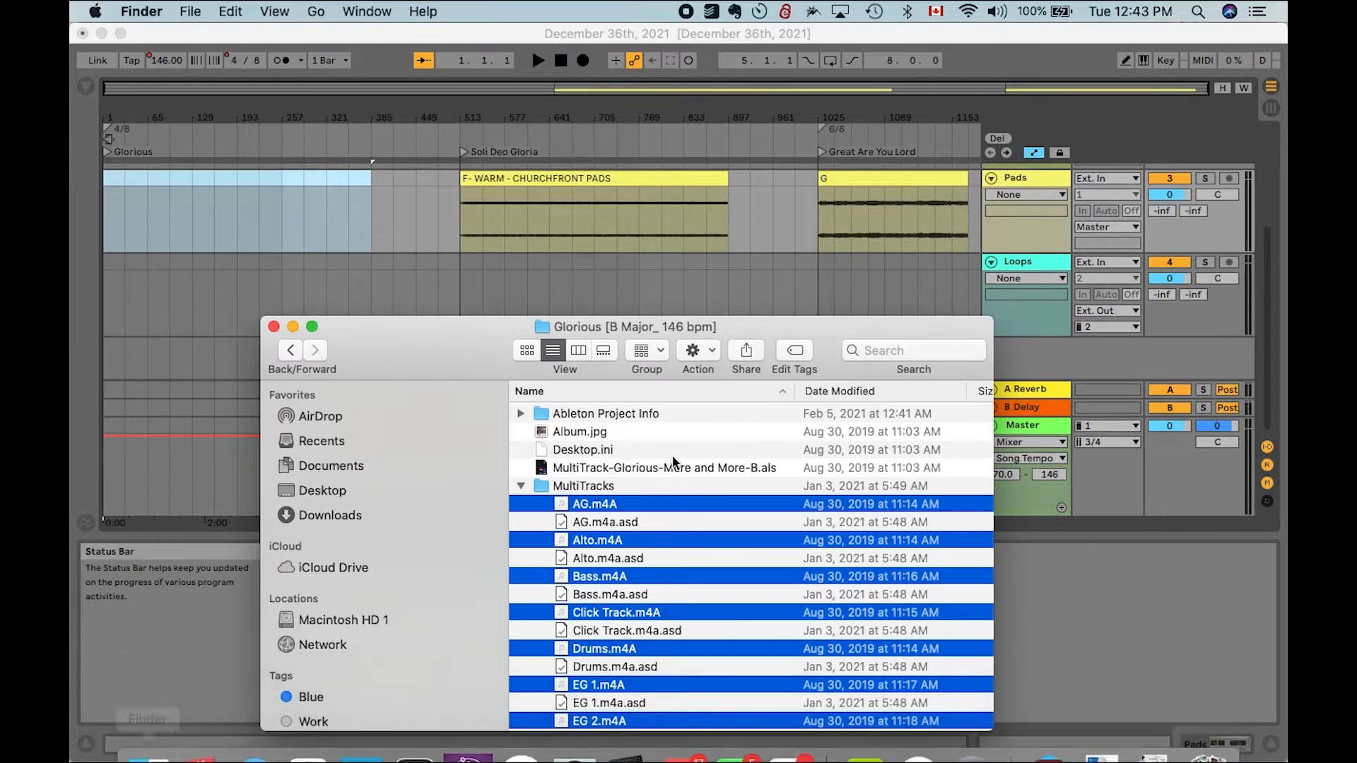
{"action": "left_click_drag", "start_coordinate": [448, 360], "coordinate": [624, 249]}
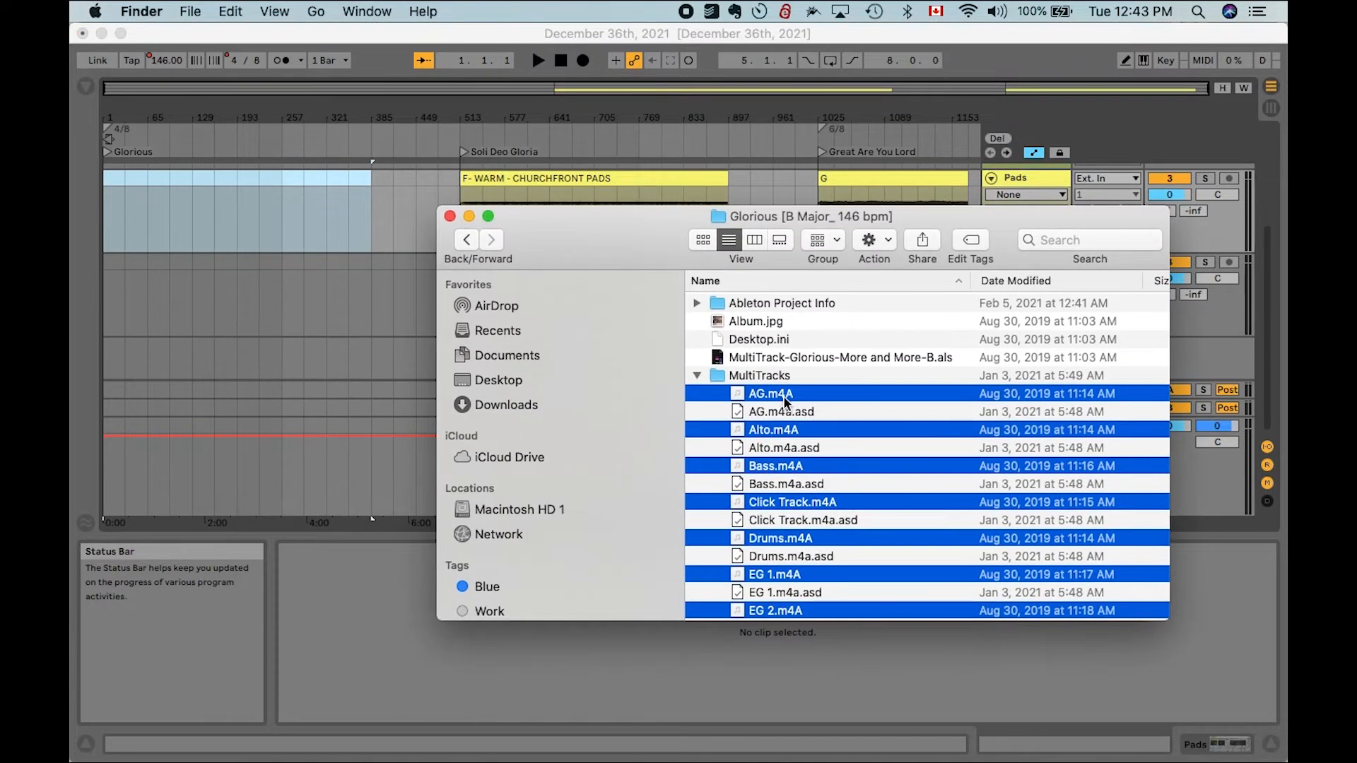
{"action": "left_click_drag", "start_coordinate": [786, 402], "coordinate": [107, 357]}
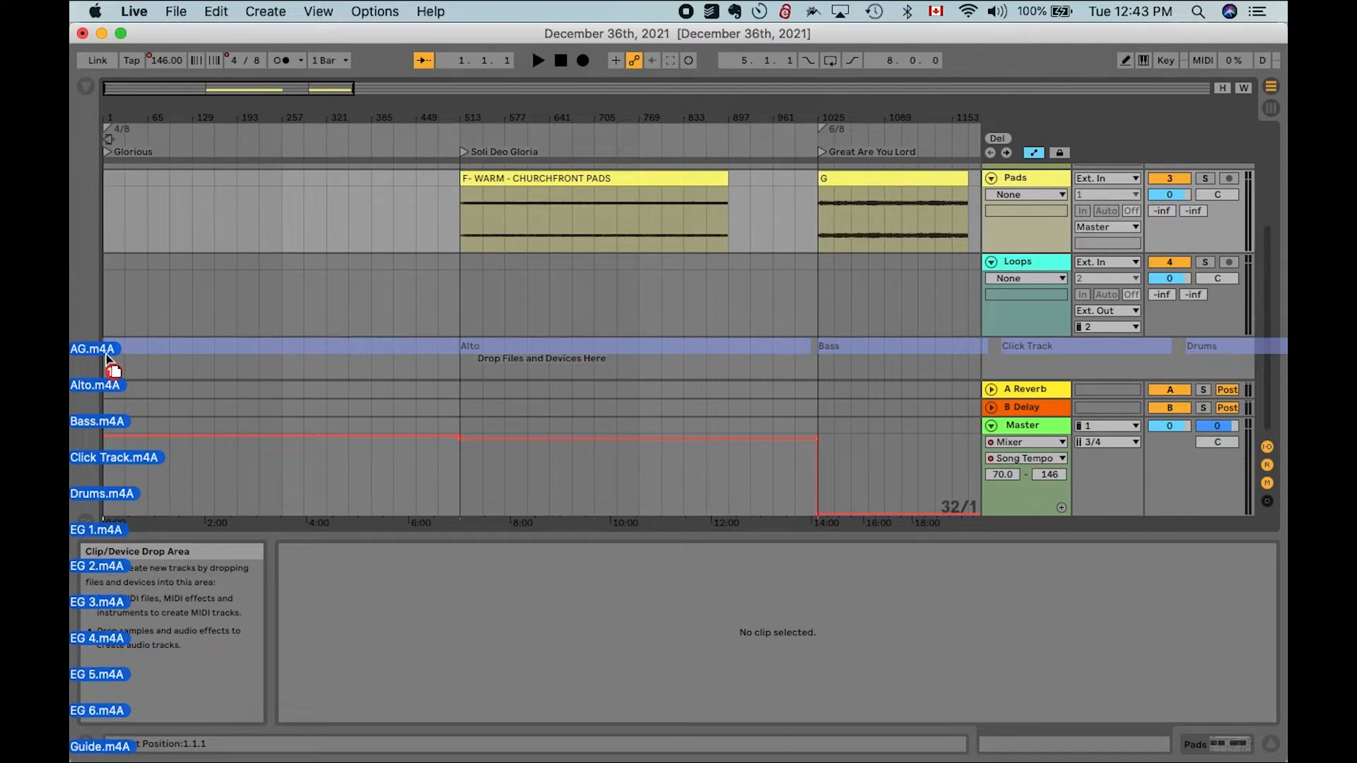
{"action": "left_click_drag", "start_coordinate": [107, 357], "coordinate": [106, 369]}
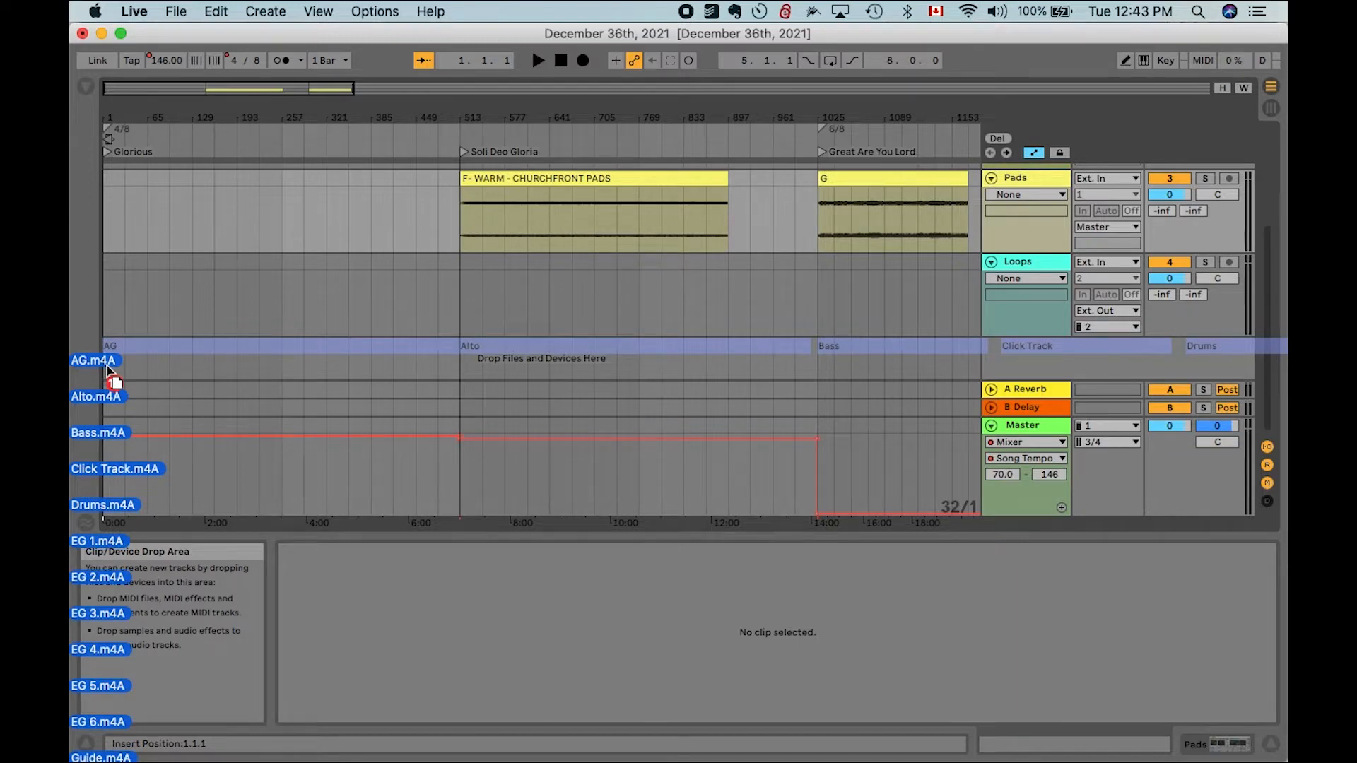
{"action": "left_click_drag", "start_coordinate": [107, 369], "coordinate": [107, 368]}
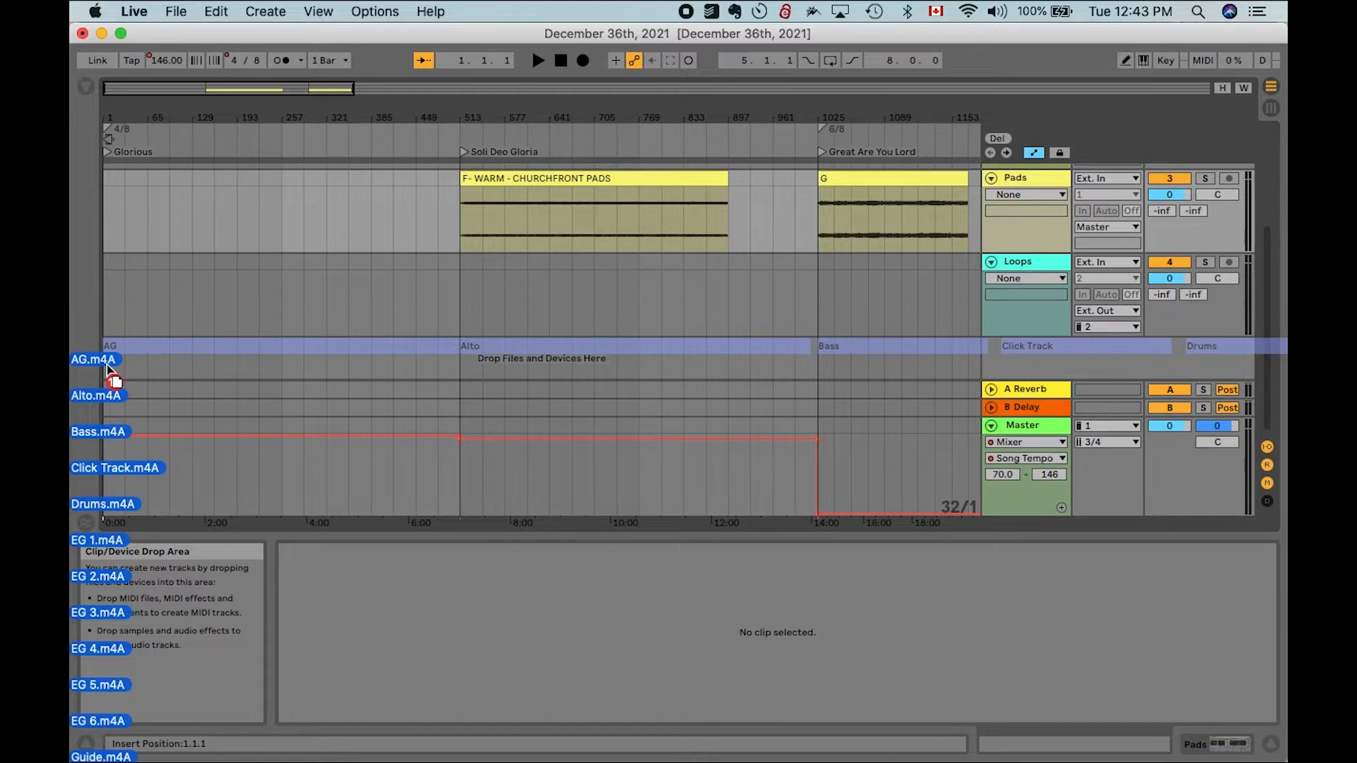
{"action": "left_click_drag", "start_coordinate": [107, 368], "coordinate": [107, 367]}
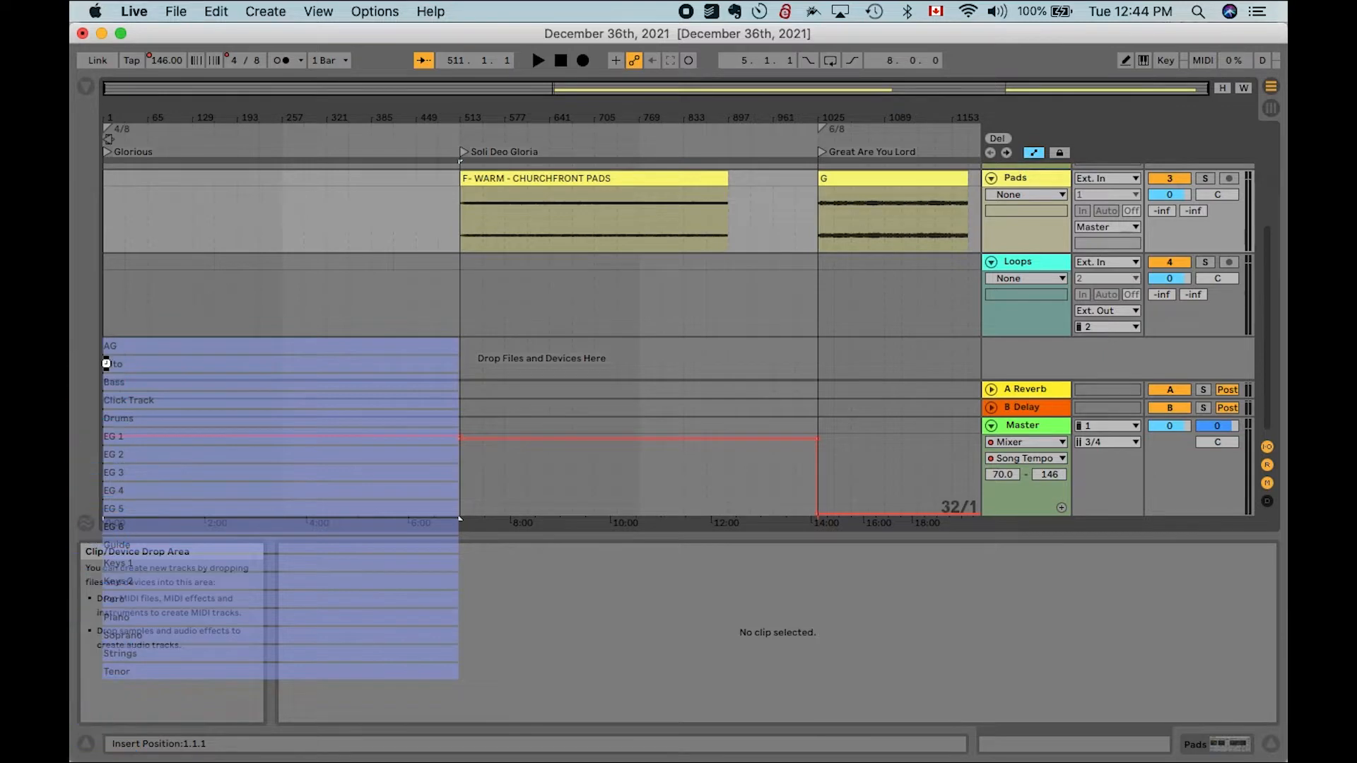
- Scroll through the newly imported stem tracks in the arrangement to review them
{"action": "scroll", "coordinate": [138, 314], "scroll_direction": "up", "scroll_amount": 15}
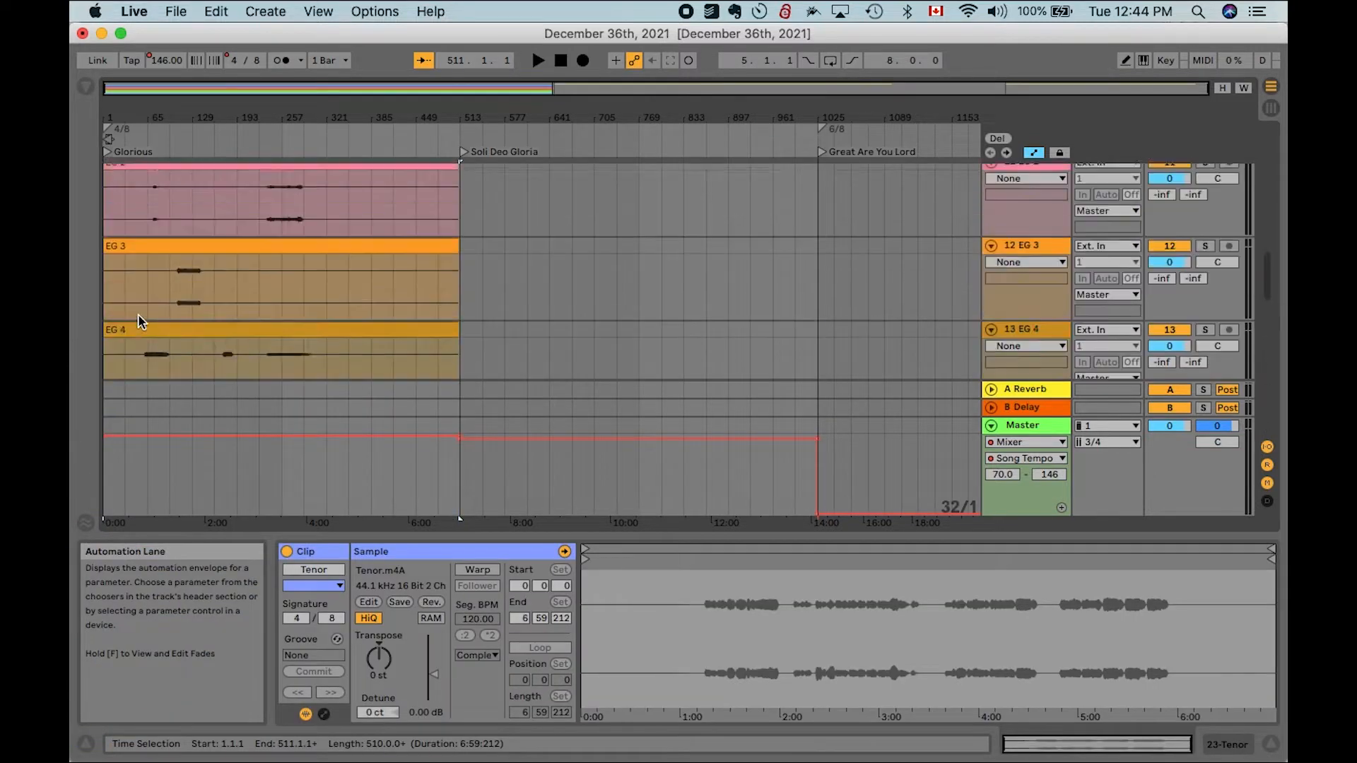
{"action": "scroll", "coordinate": [138, 314], "scroll_direction": "down", "scroll_amount": 10}
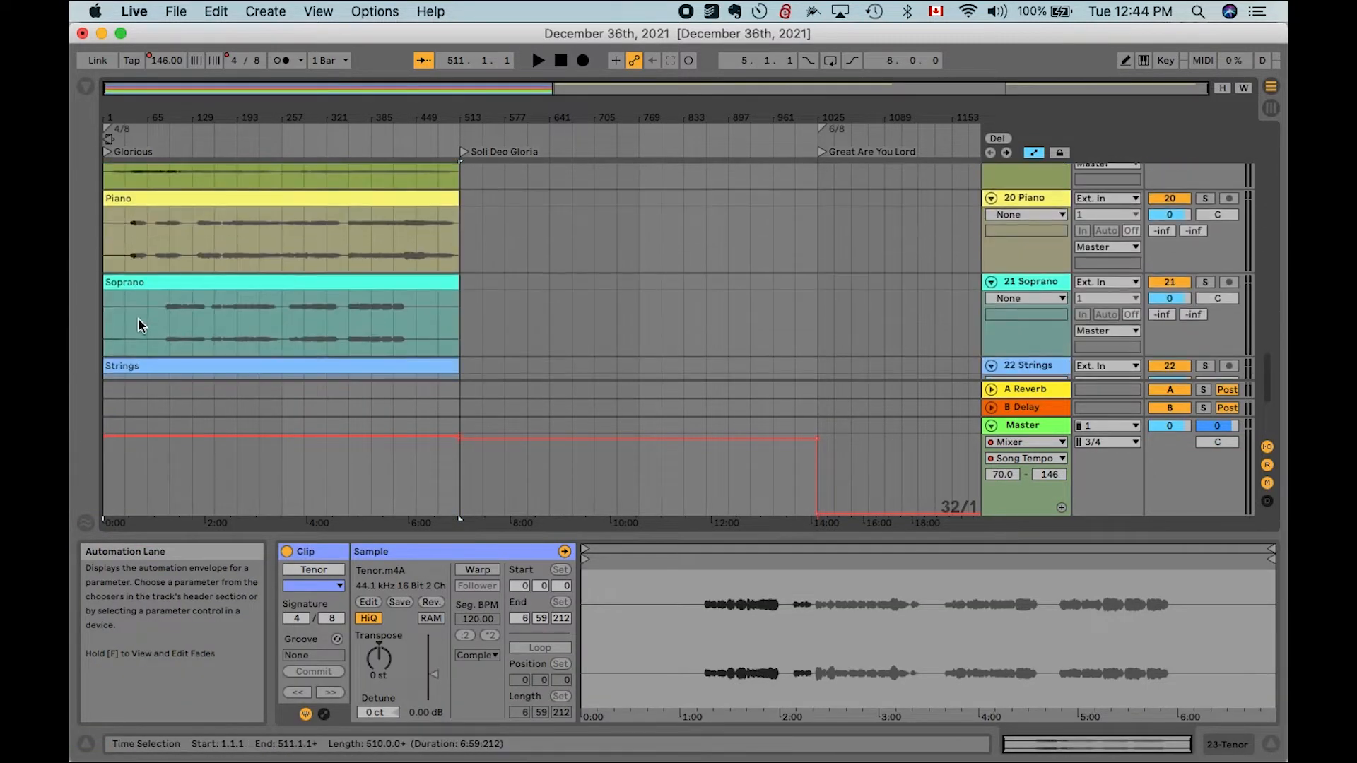
{"action": "scroll", "coordinate": [447, 265], "scroll_direction": "down", "scroll_amount": 5}
{"action": "left_click", "coordinate": [503, 240]}
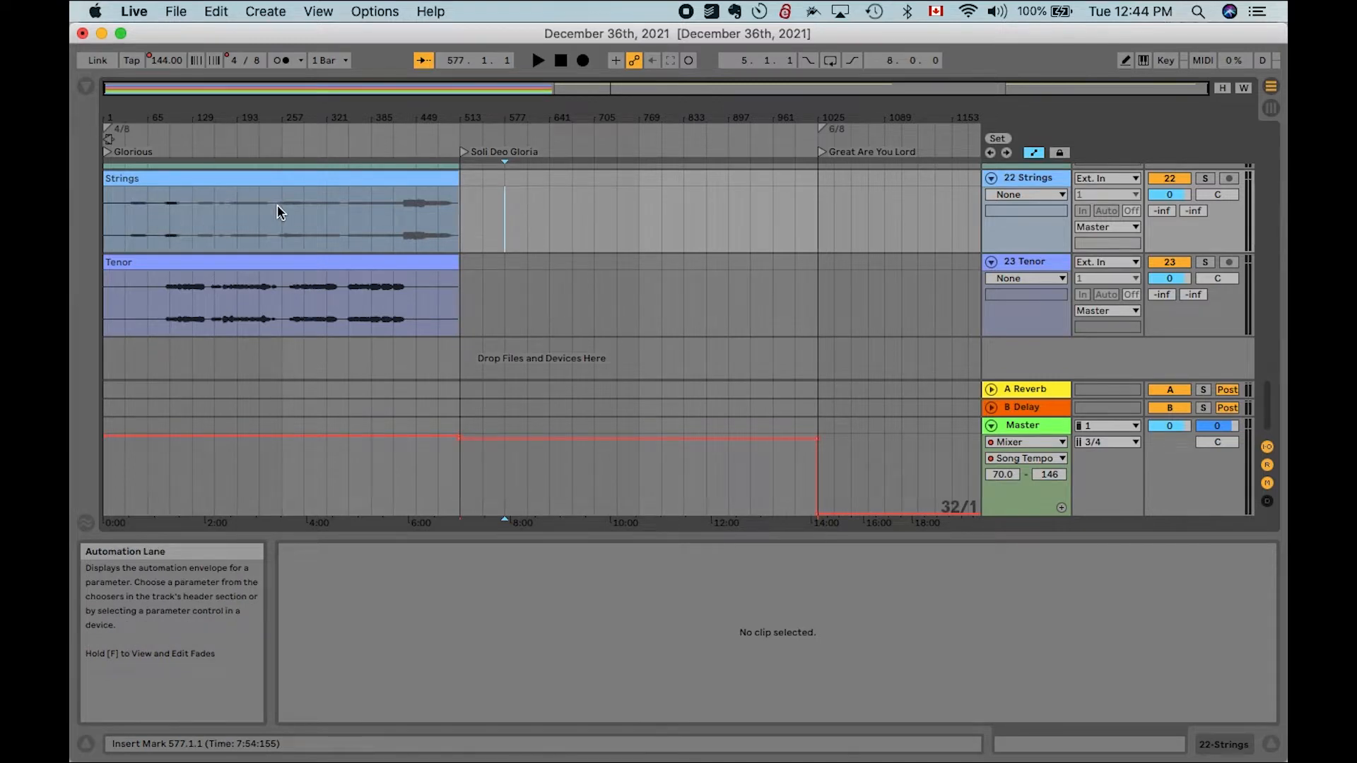
{"action": "scroll", "coordinate": [277, 206], "scroll_direction": "up", "scroll_amount": 10}
{"action": "scroll", "coordinate": [277, 206], "scroll_direction": "up", "scroll_amount": 3}
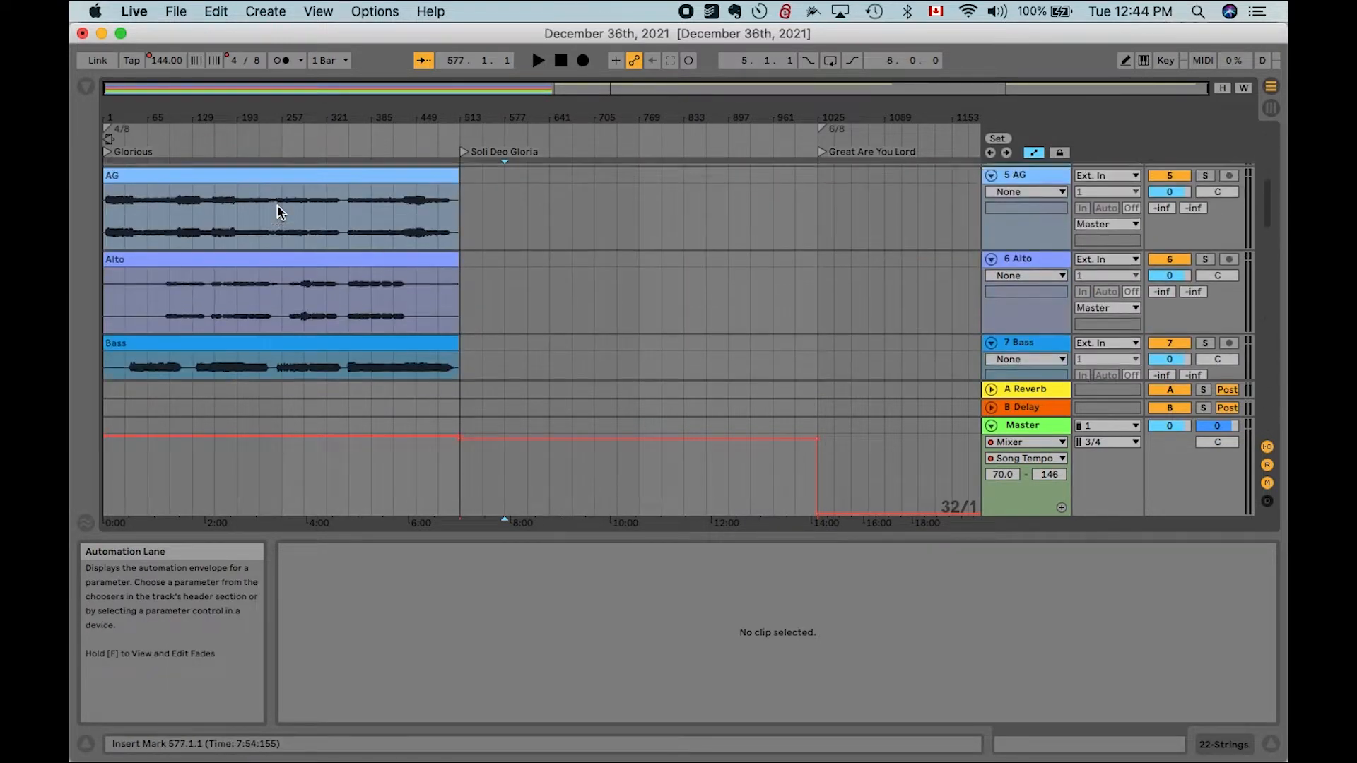
{"action": "mouse_move", "coordinate": [254, 748]}
{"action": "left_click", "coordinate": [160, 743]}
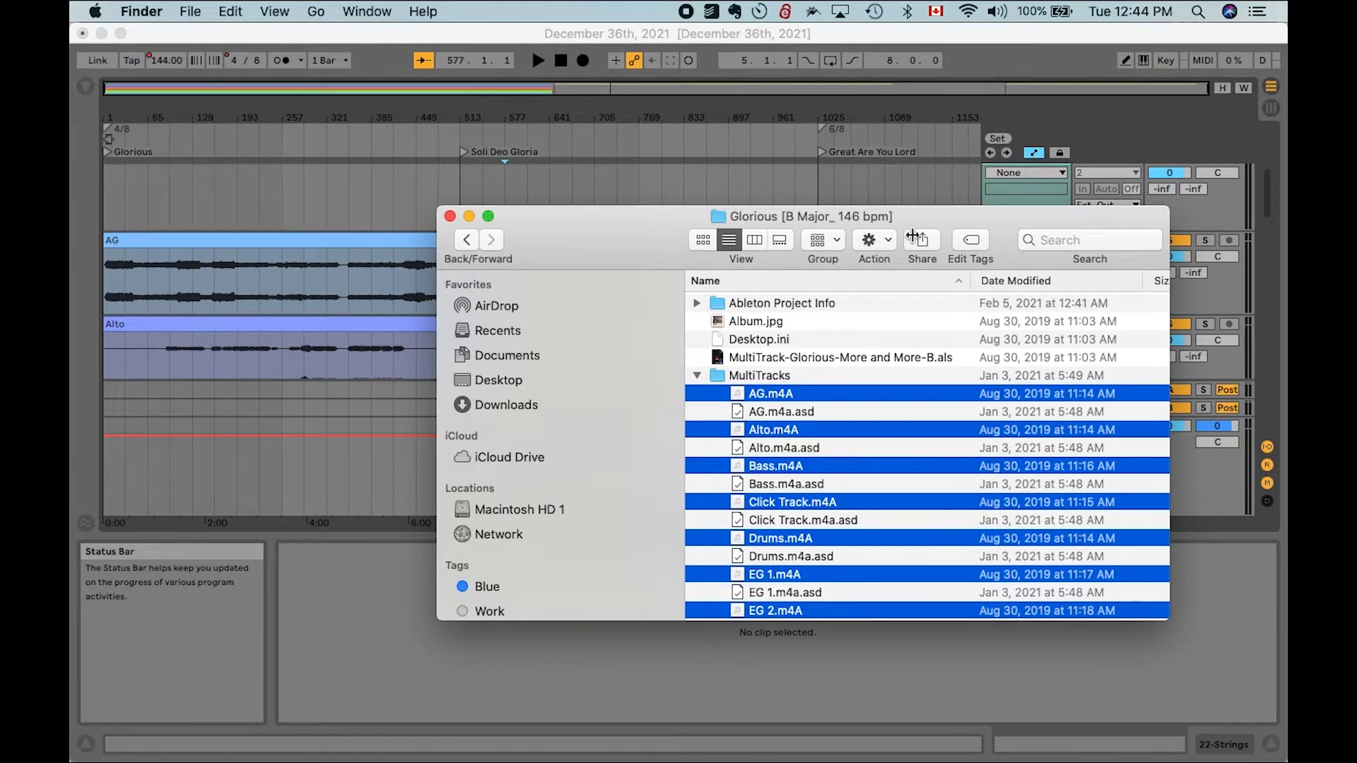
{"action": "left_click", "coordinate": [230, 244]}
- Delete the Click Track track from the arrangement
{"action": "scroll", "coordinate": [119, 240], "scroll_direction": "up", "scroll_amount": 5}
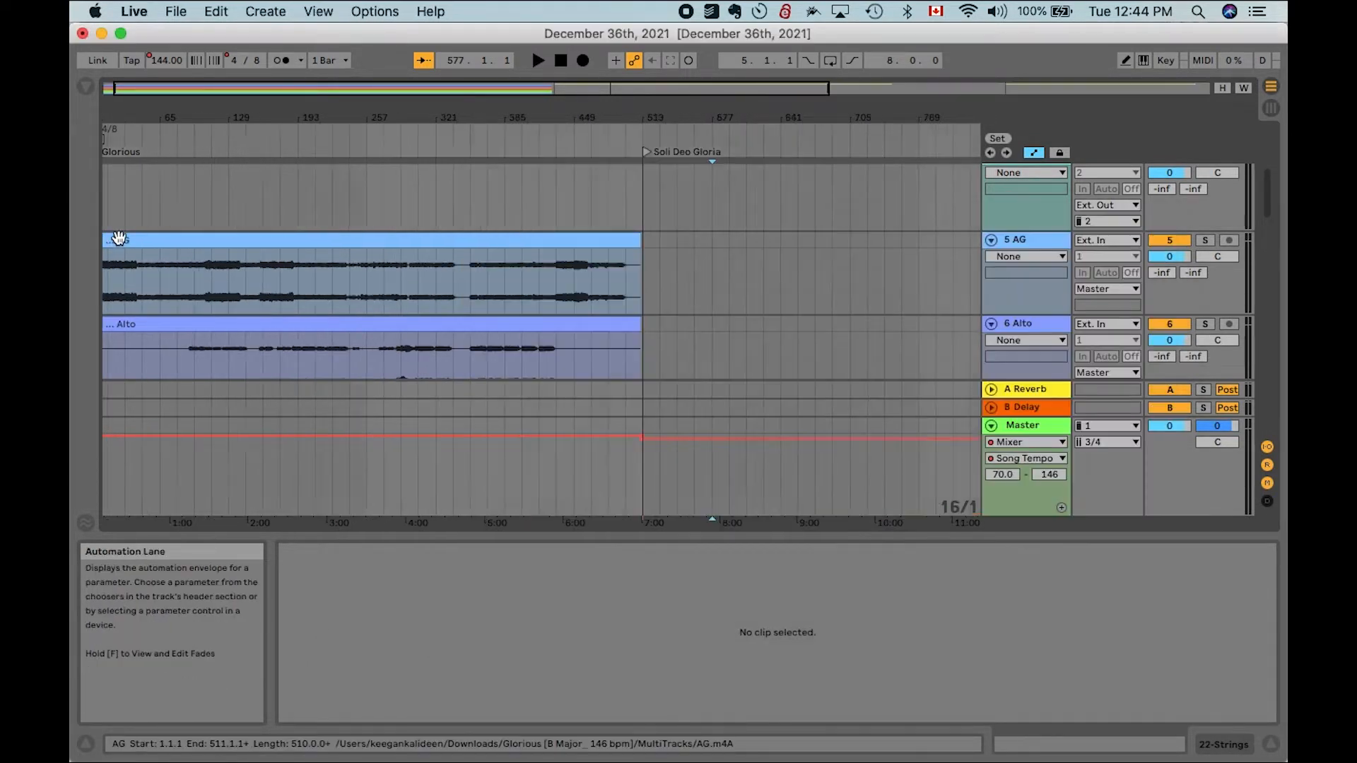
{"action": "scroll", "coordinate": [117, 236], "scroll_direction": "down", "scroll_amount": 3}
{"action": "scroll", "coordinate": [117, 236], "scroll_direction": "down", "scroll_amount": 2}
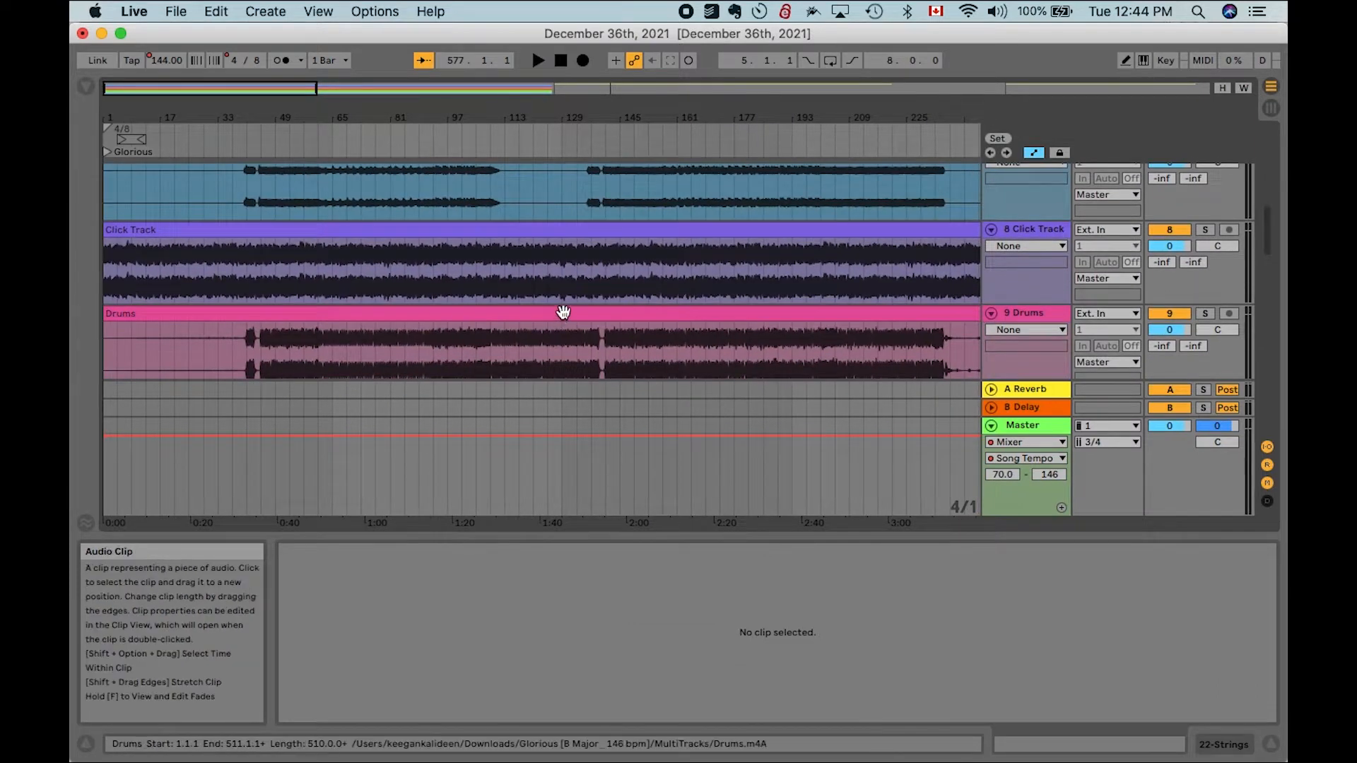
{"action": "left_click", "coordinate": [1031, 231]}
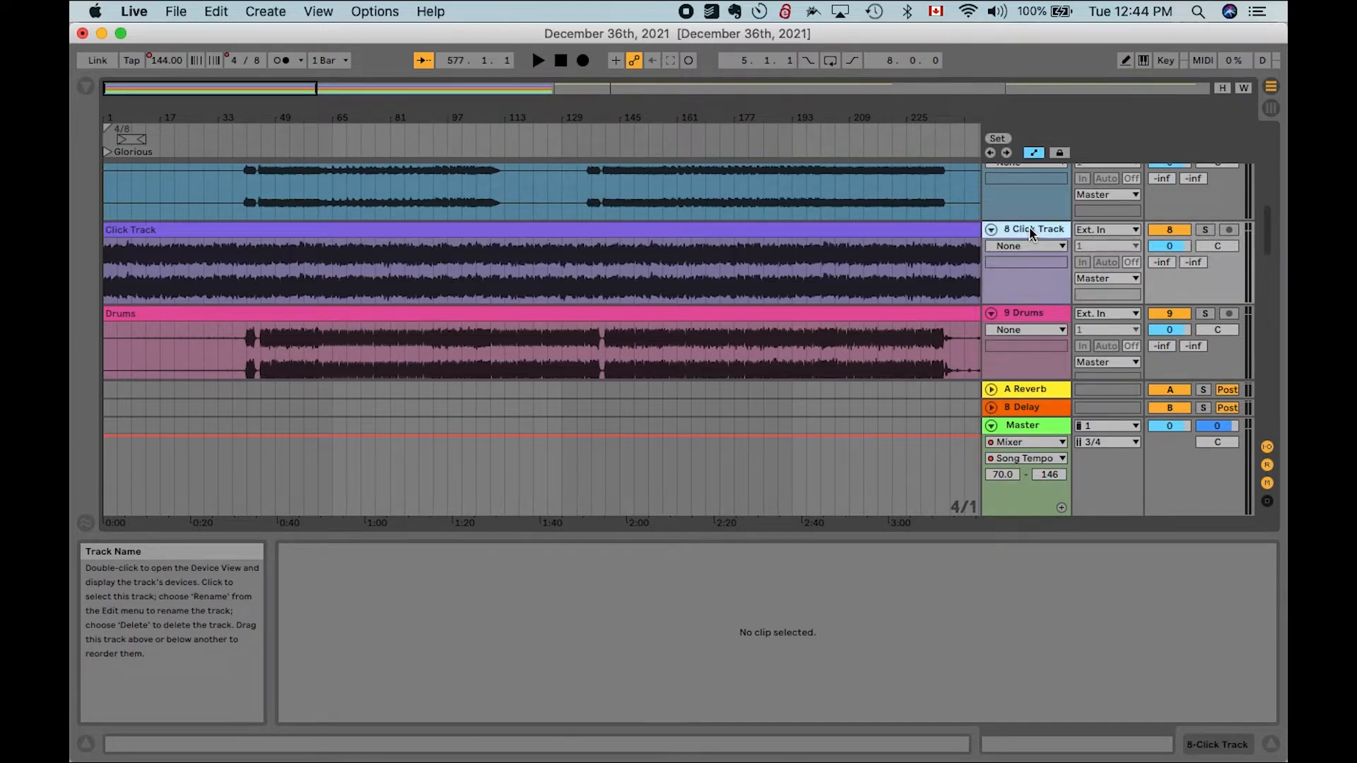
{"action": "key", "text": "Delete"}
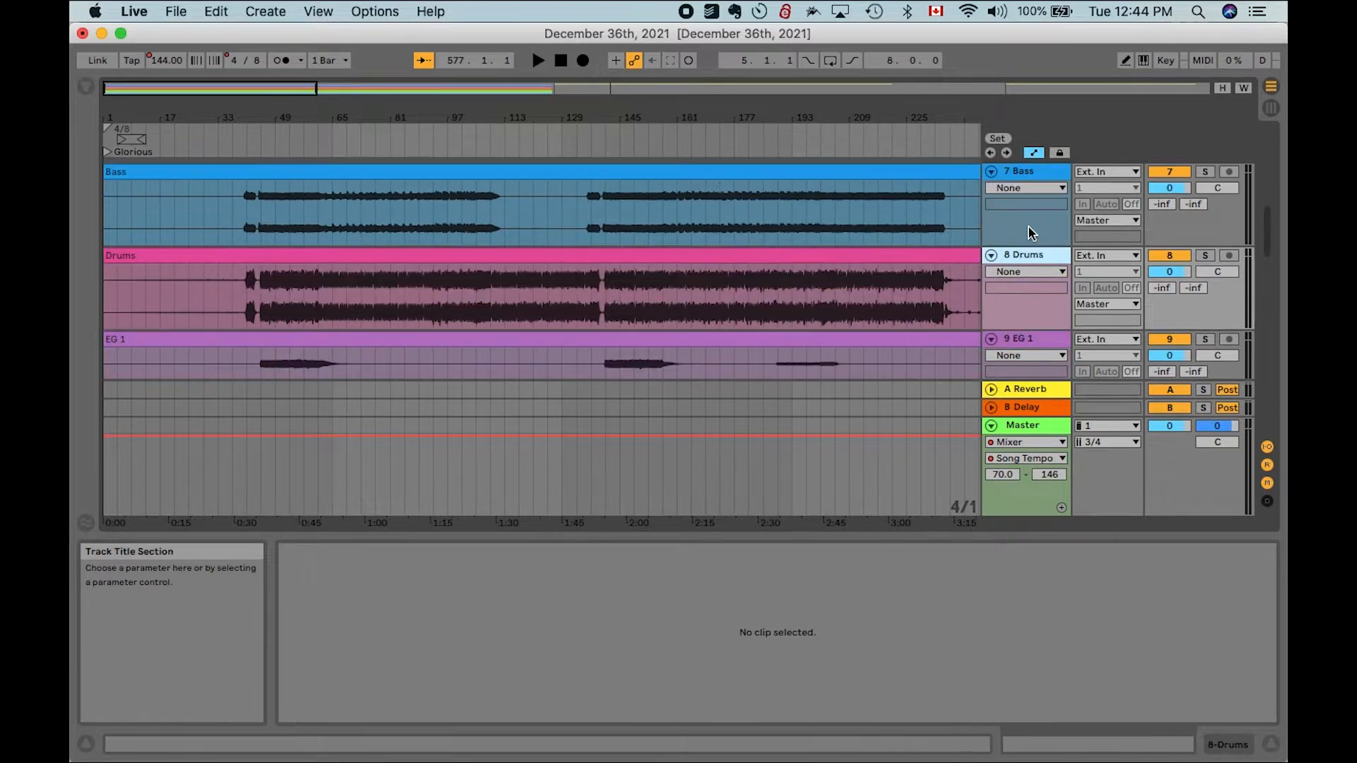
- Select the Drums clip and browse the Create and Edit menus for the clip deactivation command
{"action": "left_click", "coordinate": [948, 256]}
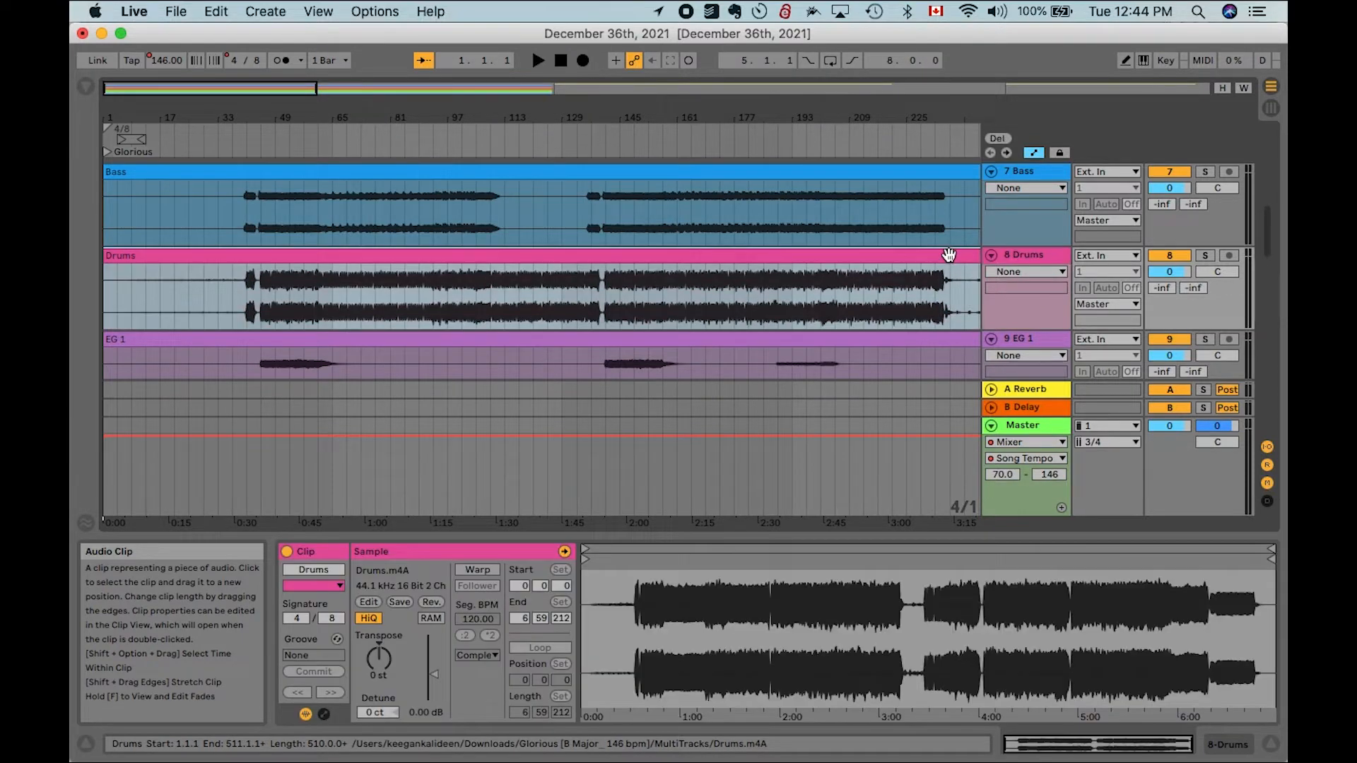
{"action": "left_click", "coordinate": [1171, 256]}
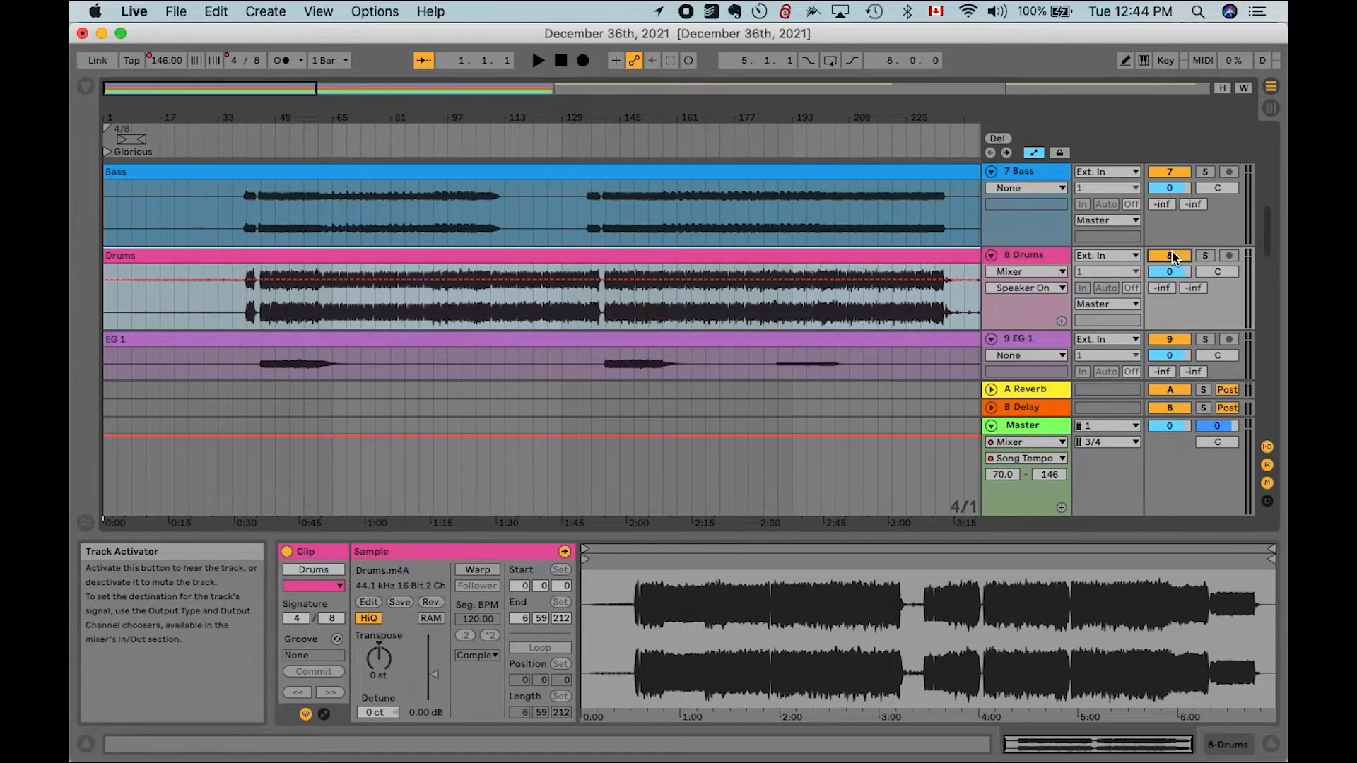
{"action": "left_click", "coordinate": [902, 253]}
{"action": "left_click", "coordinate": [251, 10]}
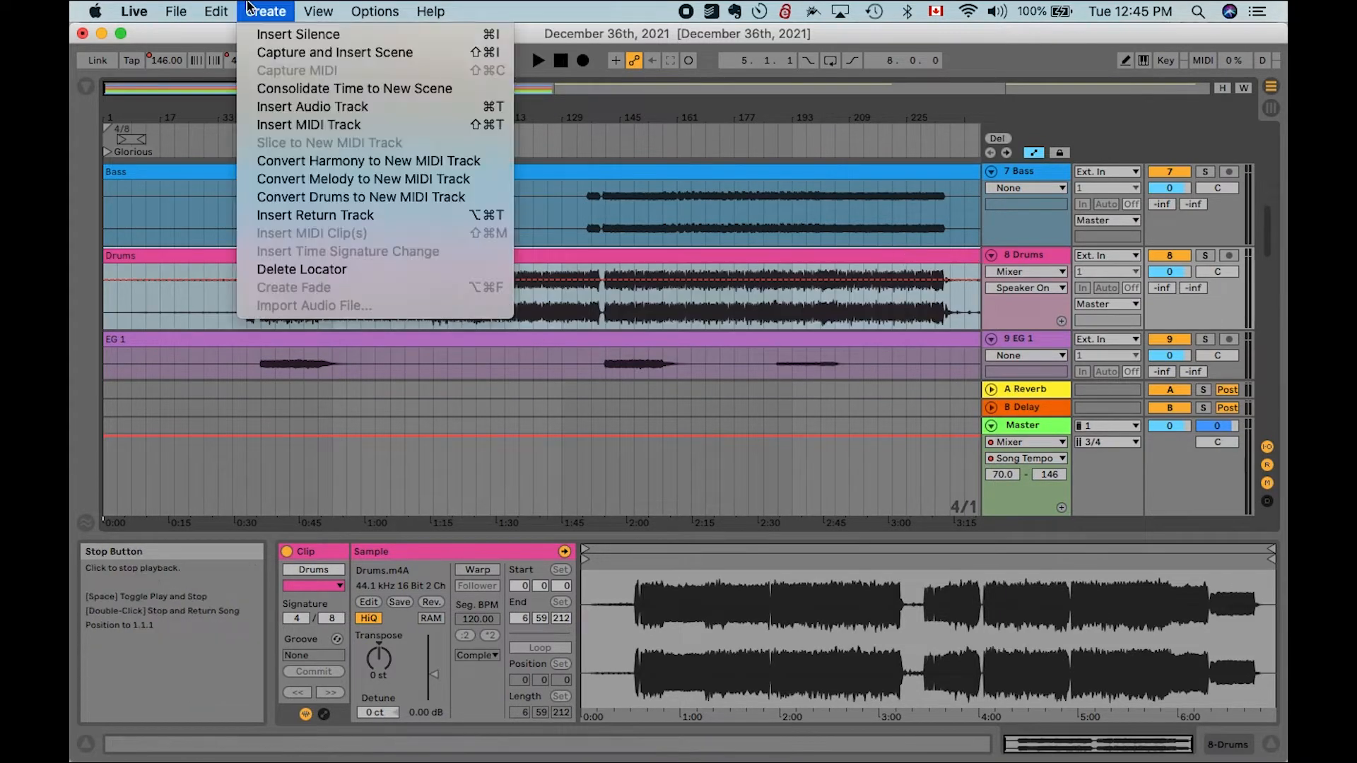
{"action": "mouse_move", "coordinate": [217, 9]}
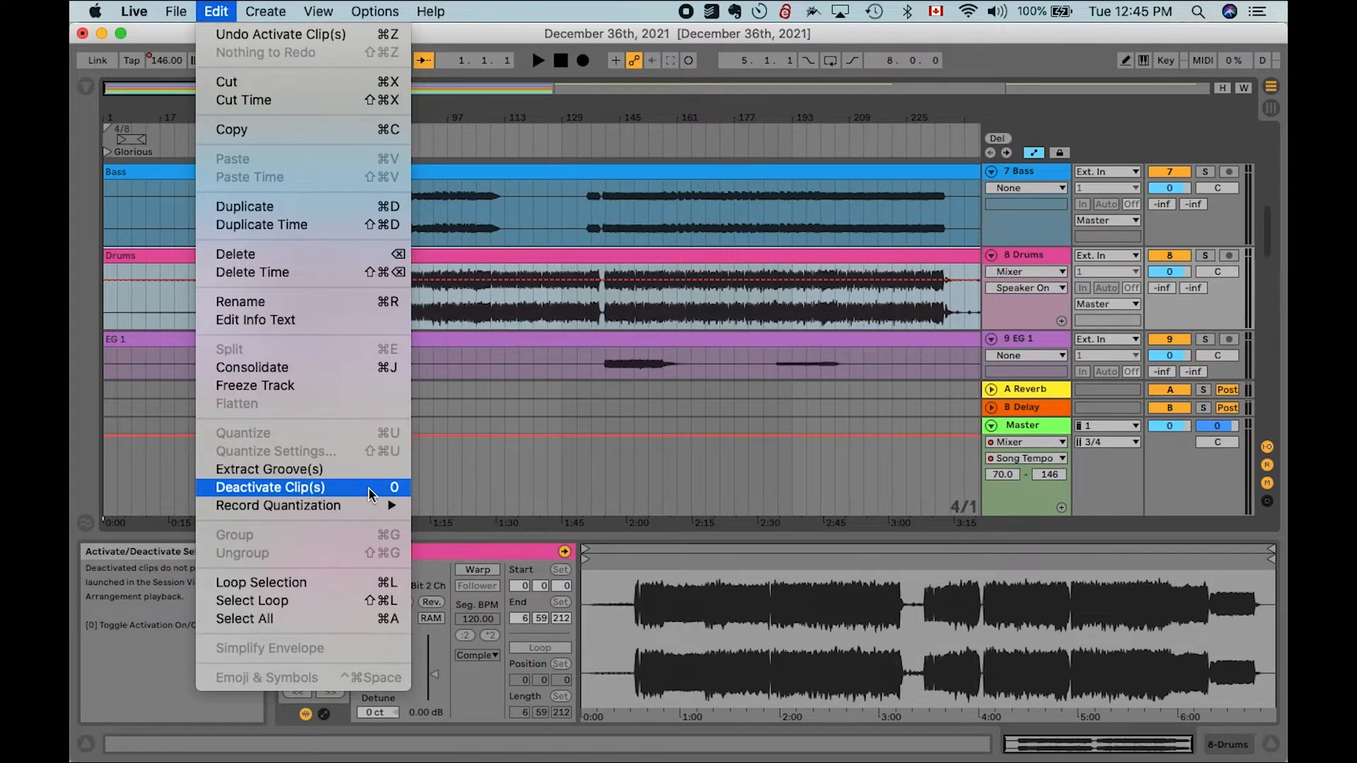
{"action": "left_click", "coordinate": [556, 271]}
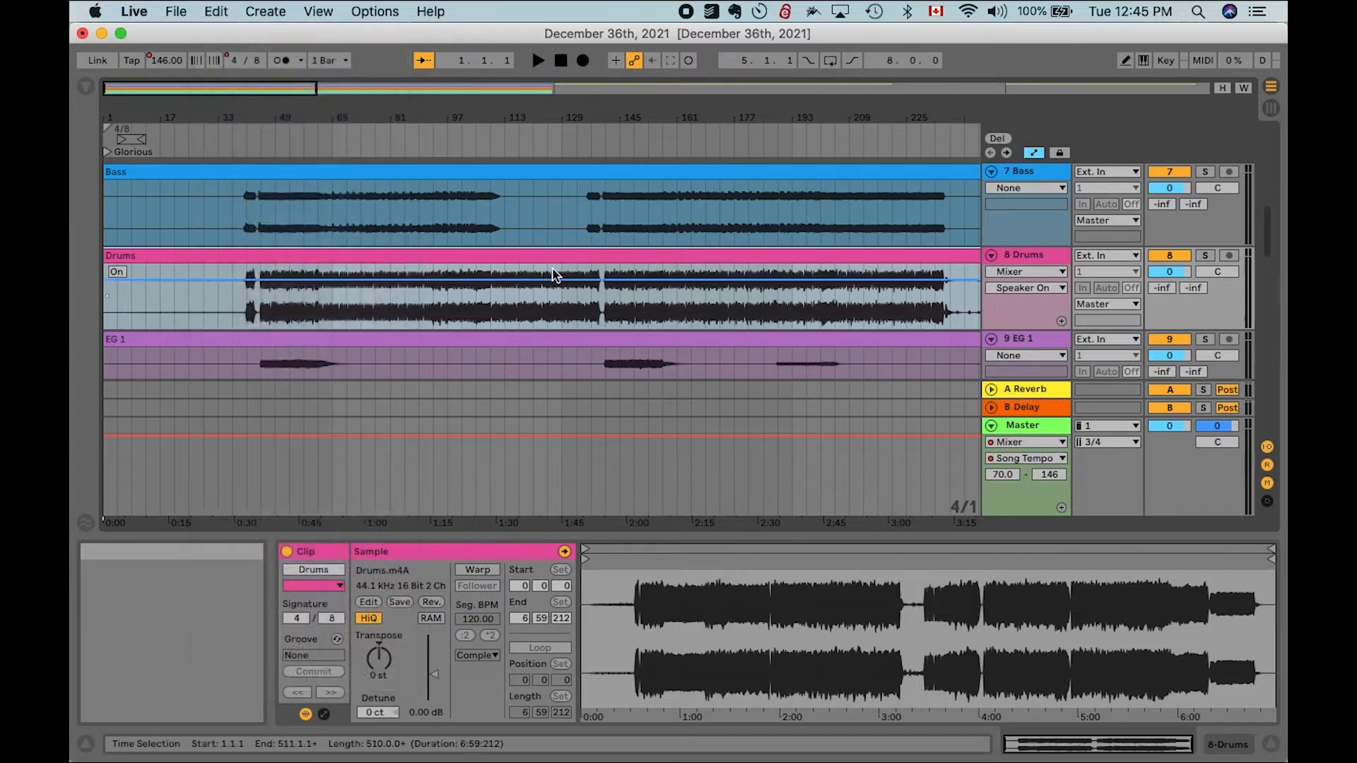
- Toggle the Drums clip between deactivated and active several times
{"action": "left_click", "coordinate": [553, 253]}
{"action": "key", "text": "0"}
{"action": "key", "text": "0"}
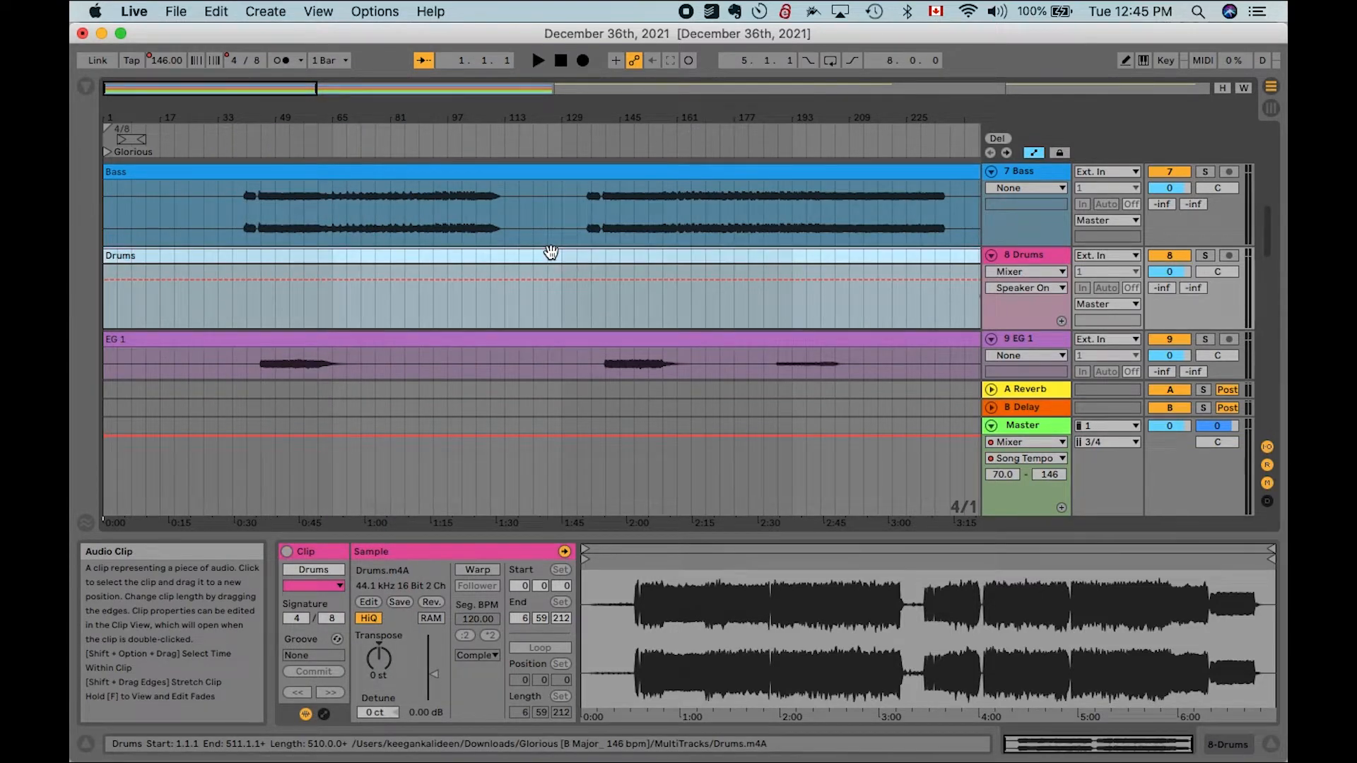
{"action": "key", "text": "0"}
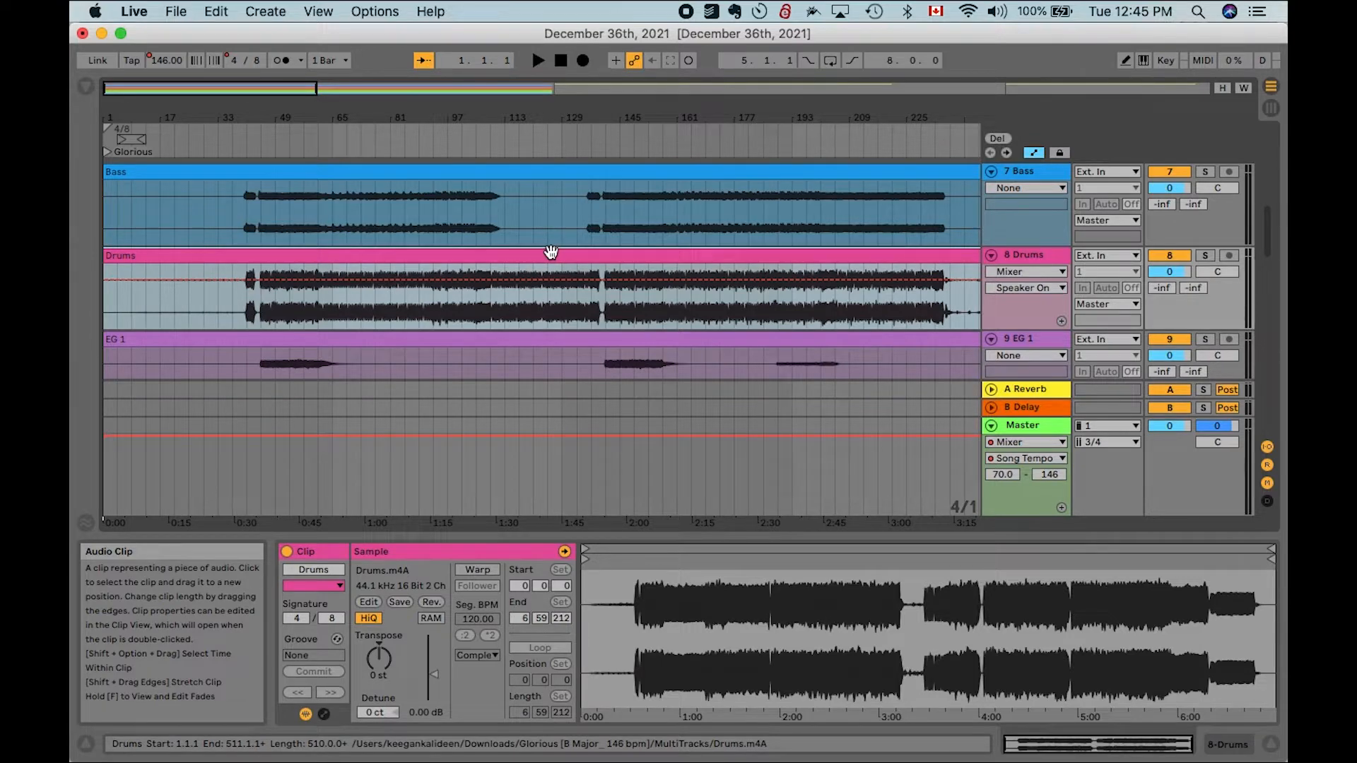
{"action": "key", "text": "0"}
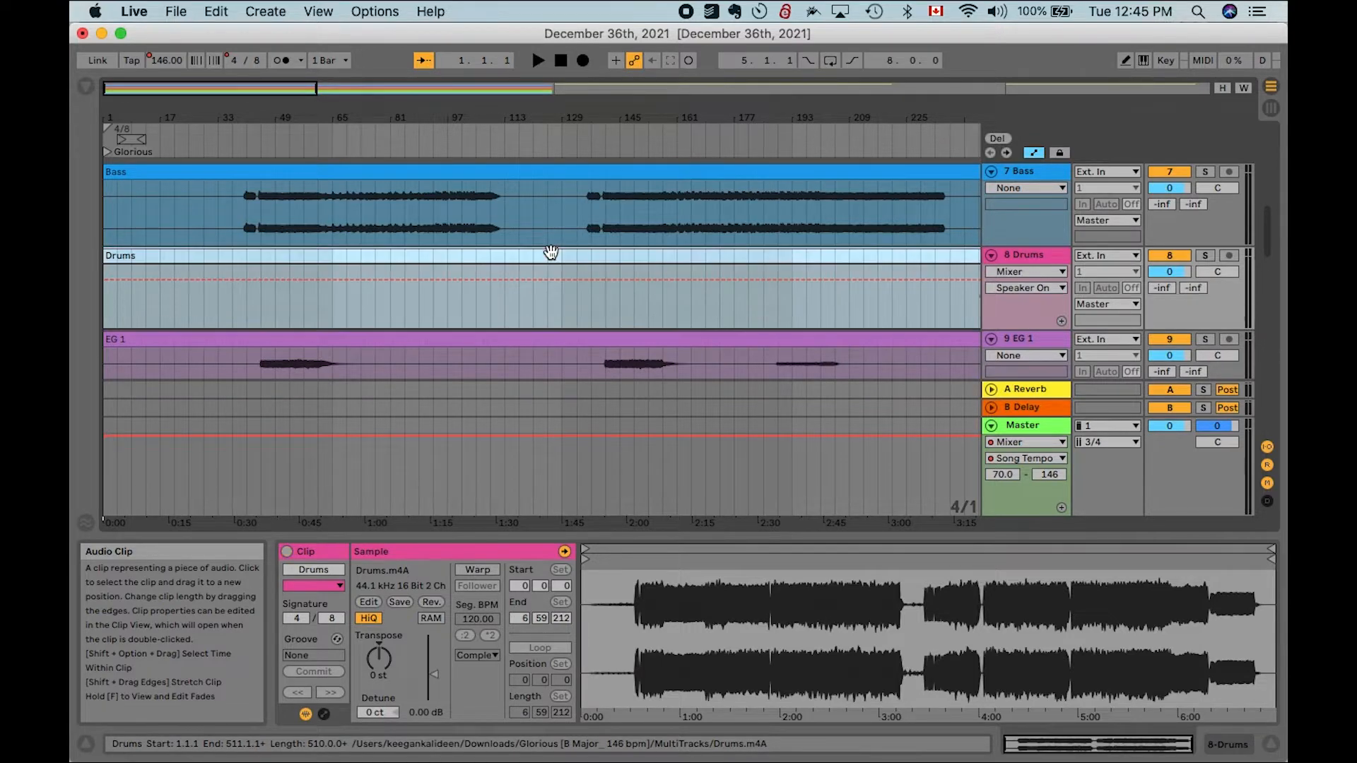
{"action": "key", "text": "0"}
{"action": "key", "text": "0"}
{"action": "key", "text": "0"}
{"action": "key", "text": "0"}
{"action": "key", "text": "0"}
{"action": "key", "text": "0"}
{"action": "key", "text": "0"}
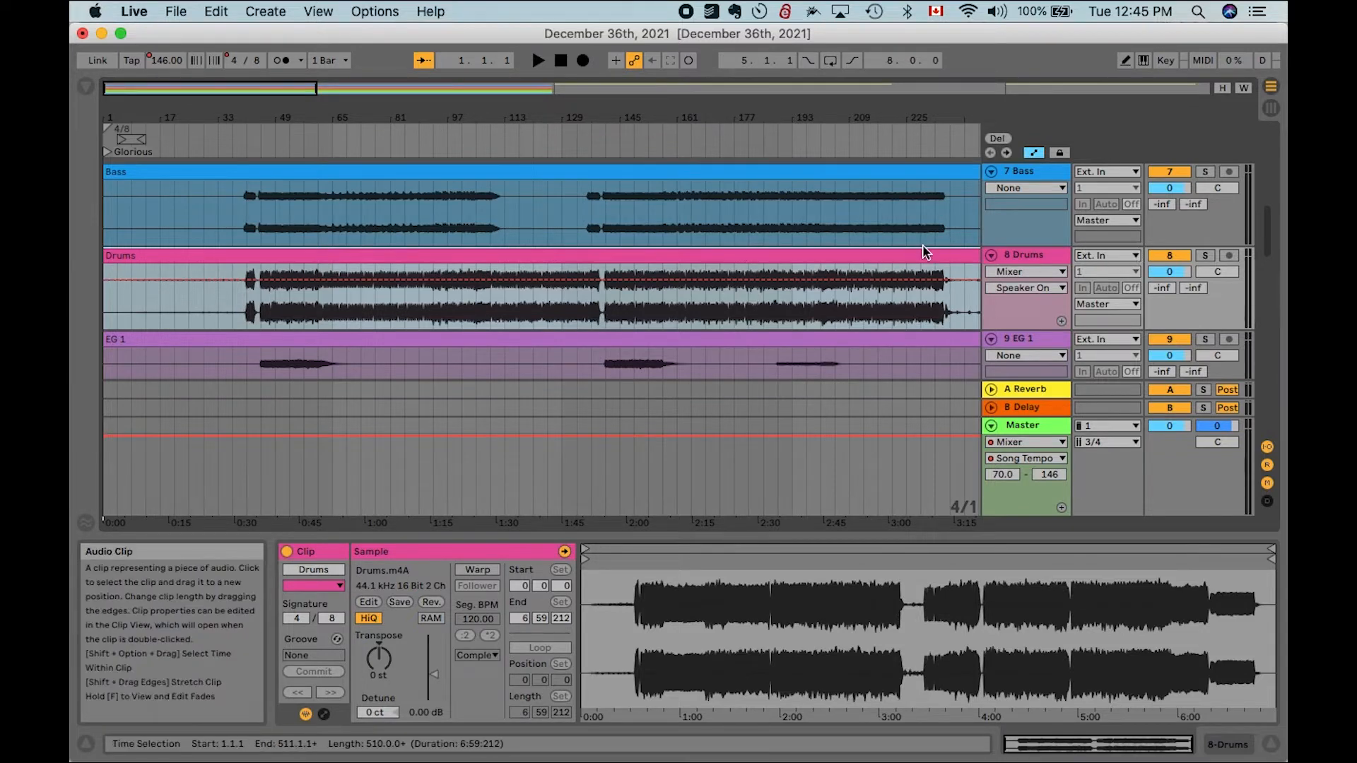
- Move the Guide track up so it sits directly below the Loops track
{"action": "scroll", "coordinate": [728, 251], "scroll_direction": "down", "scroll_amount": 1}
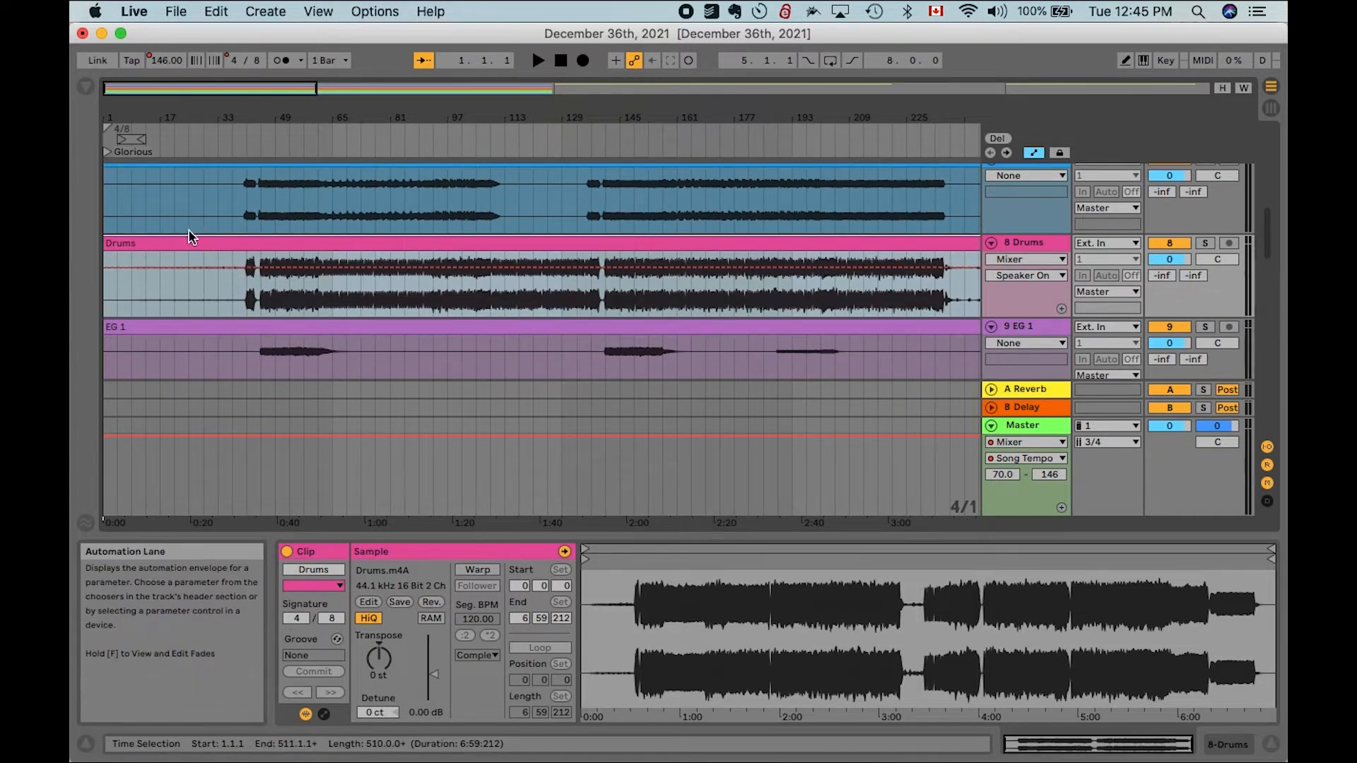
{"action": "scroll", "coordinate": [188, 229], "scroll_direction": "down", "scroll_amount": 3}
{"action": "scroll", "coordinate": [764, 275], "scroll_direction": "up", "scroll_amount": 5}
{"action": "scroll", "coordinate": [765, 271], "scroll_direction": "up", "scroll_amount": 5}
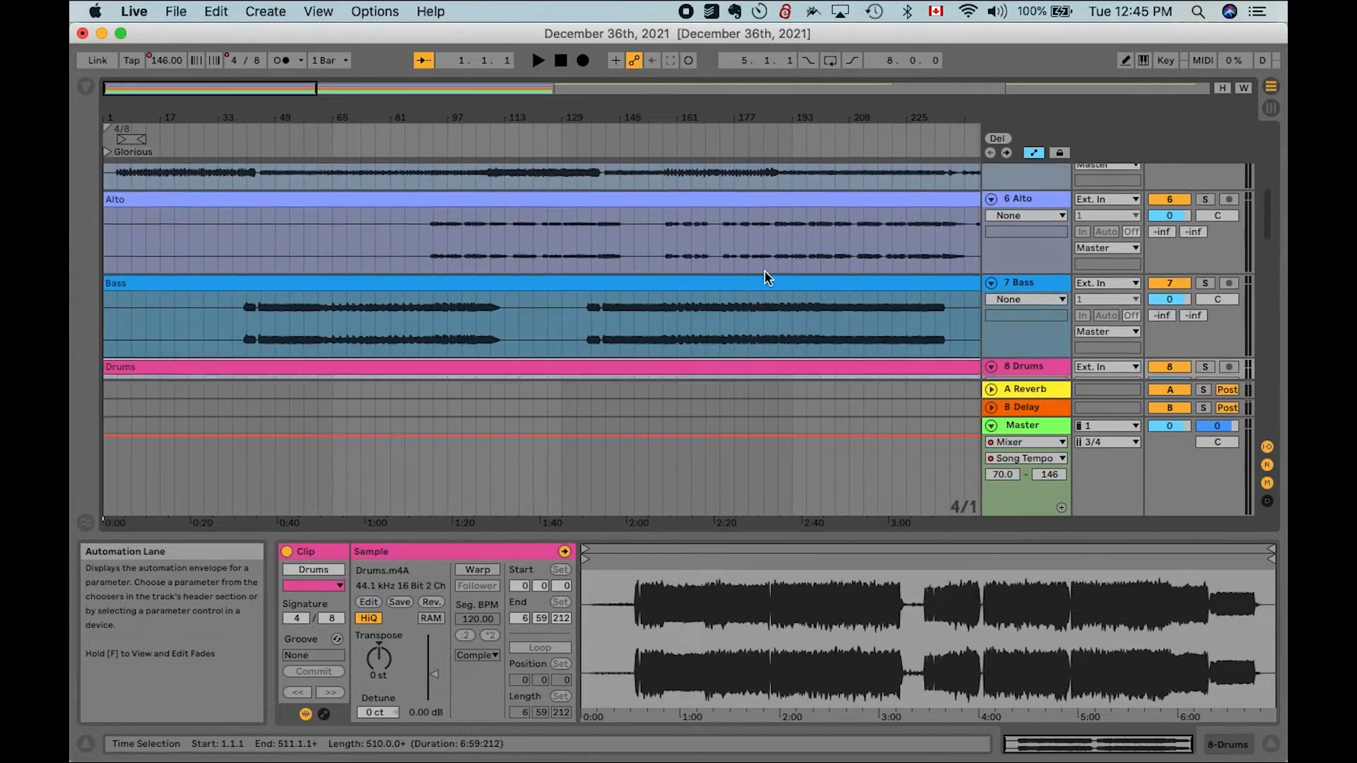
{"action": "scroll", "coordinate": [768, 271], "scroll_direction": "down", "scroll_amount": 5}
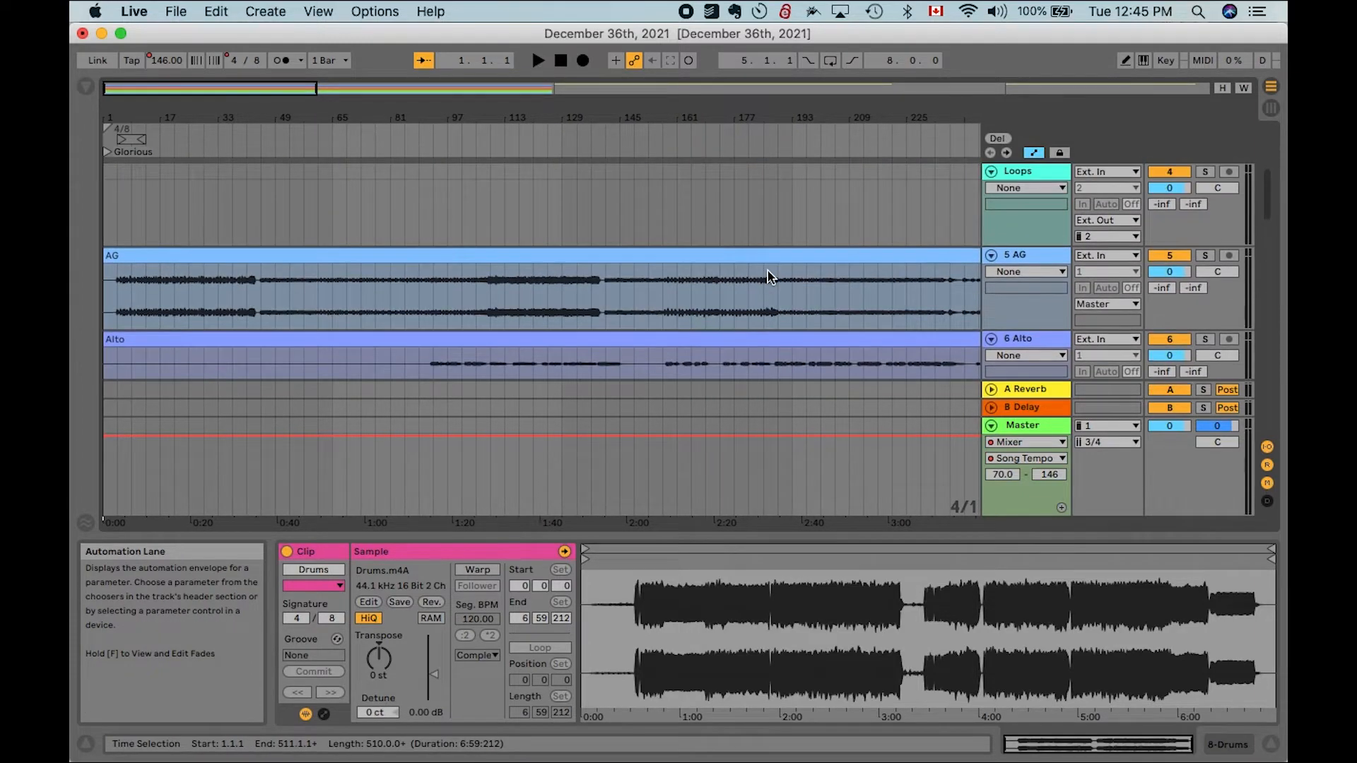
{"action": "scroll", "coordinate": [1032, 301], "scroll_direction": "down", "scroll_amount": 10}
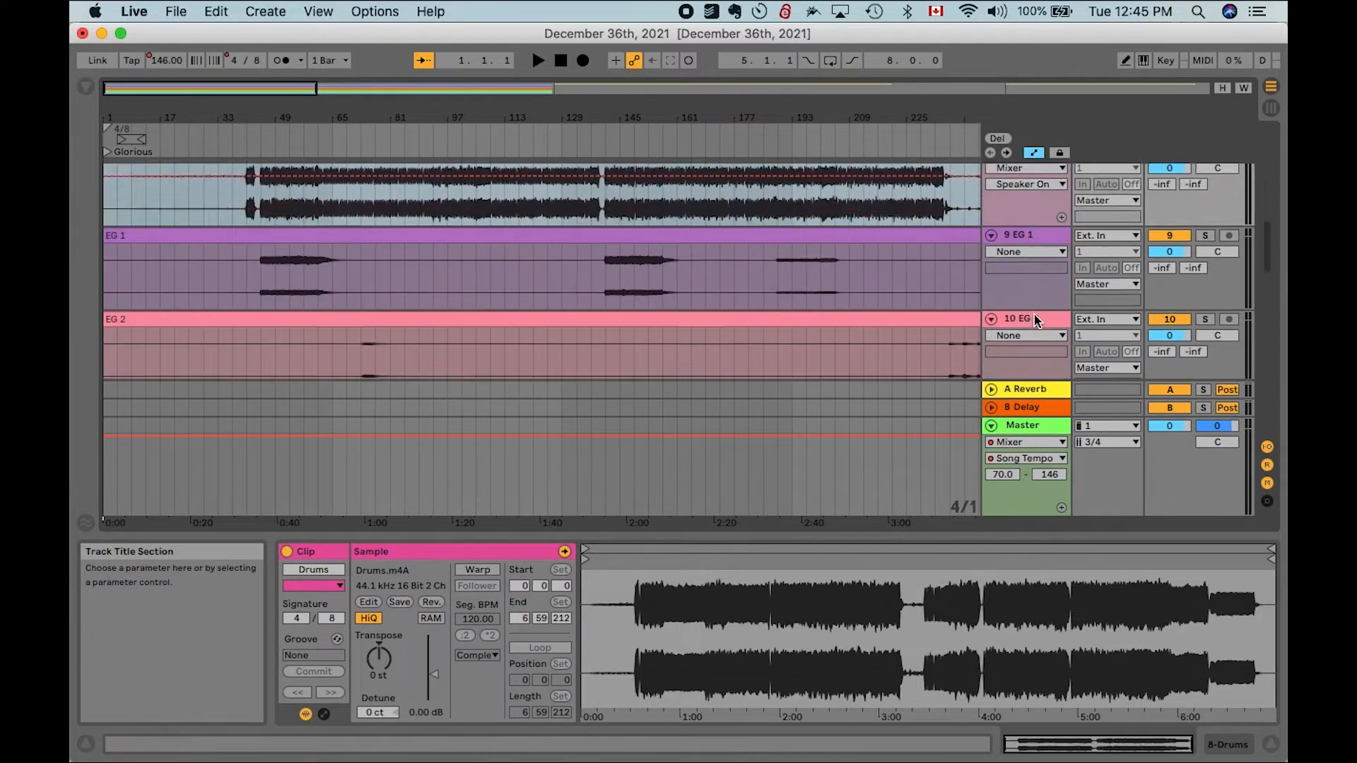
{"action": "scroll", "coordinate": [1034, 316], "scroll_direction": "up", "scroll_amount": 1}
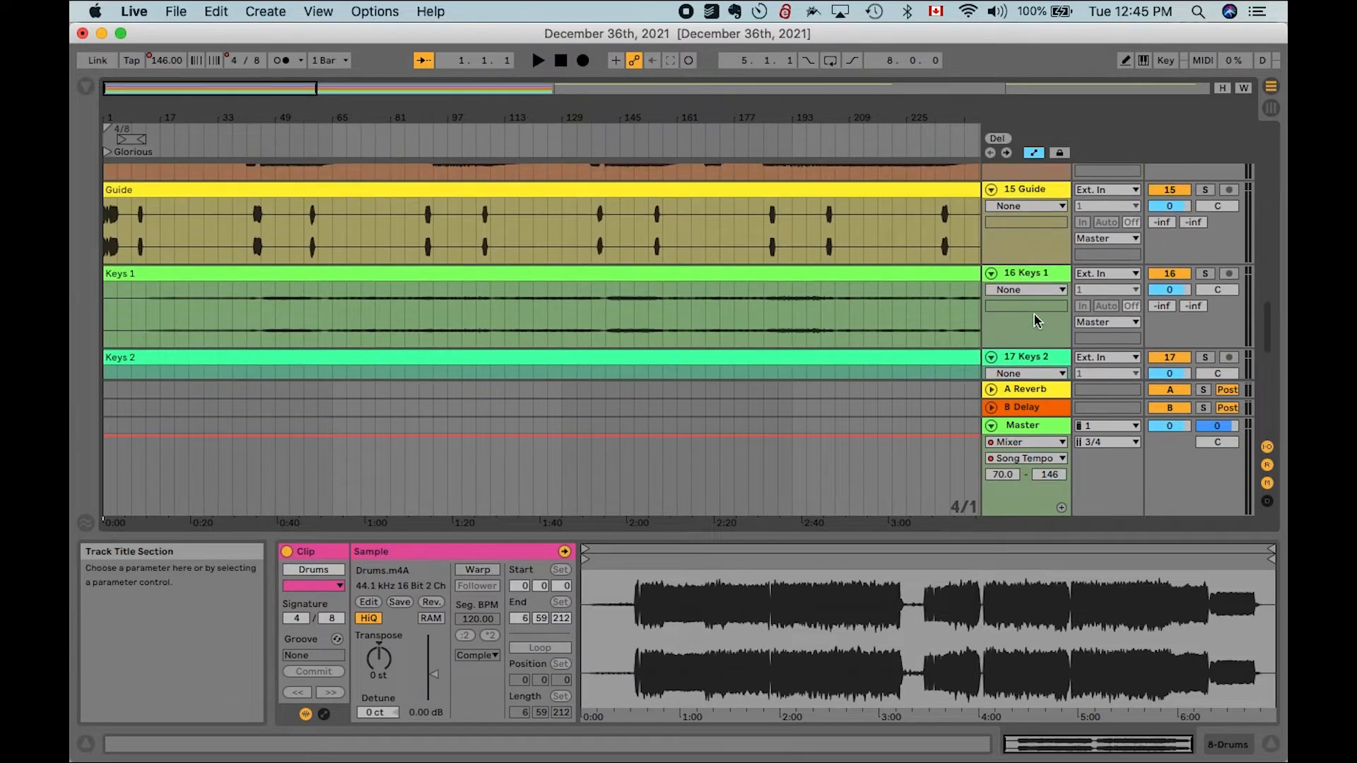
{"action": "left_click_drag", "start_coordinate": [1028, 200], "coordinate": [1036, 333]}
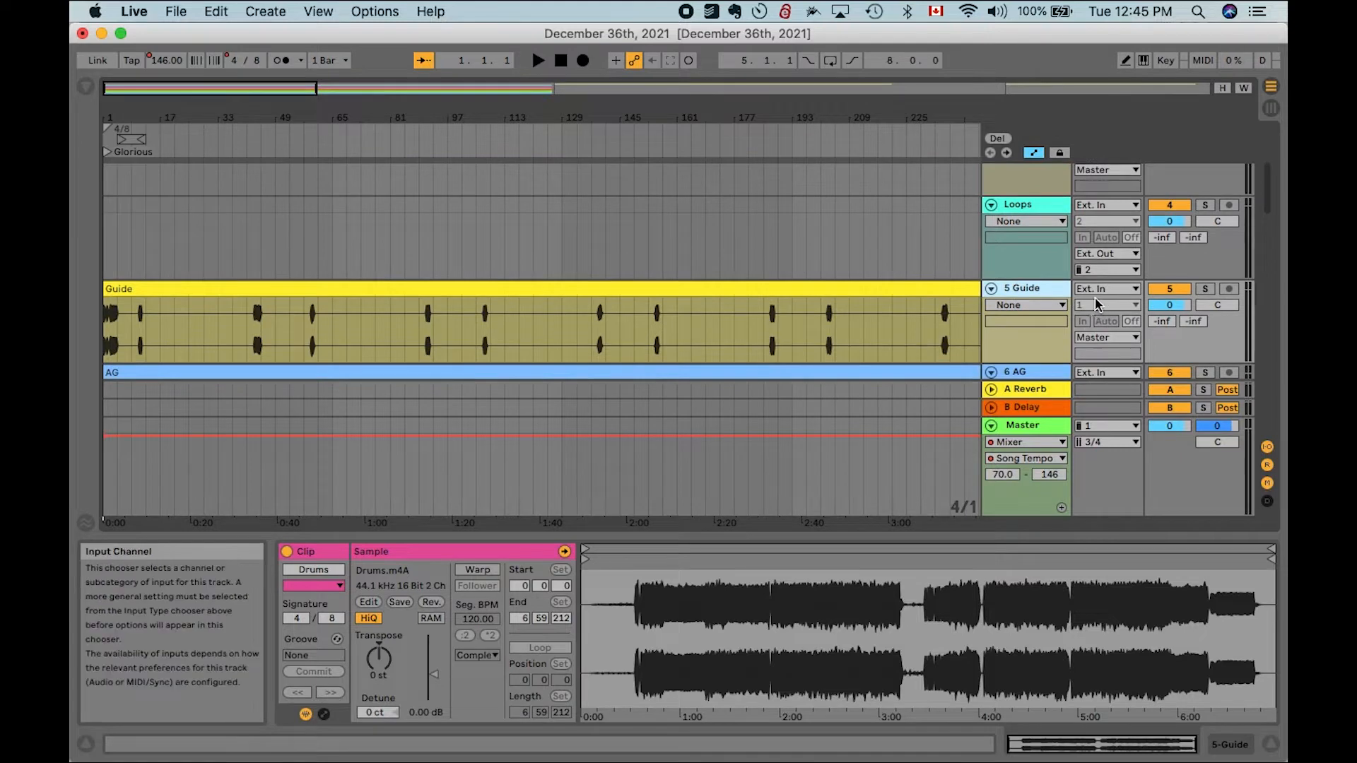
- Route the Guide track's output to Ext. Out, channel 1
{"action": "left_click", "coordinate": [1101, 339]}
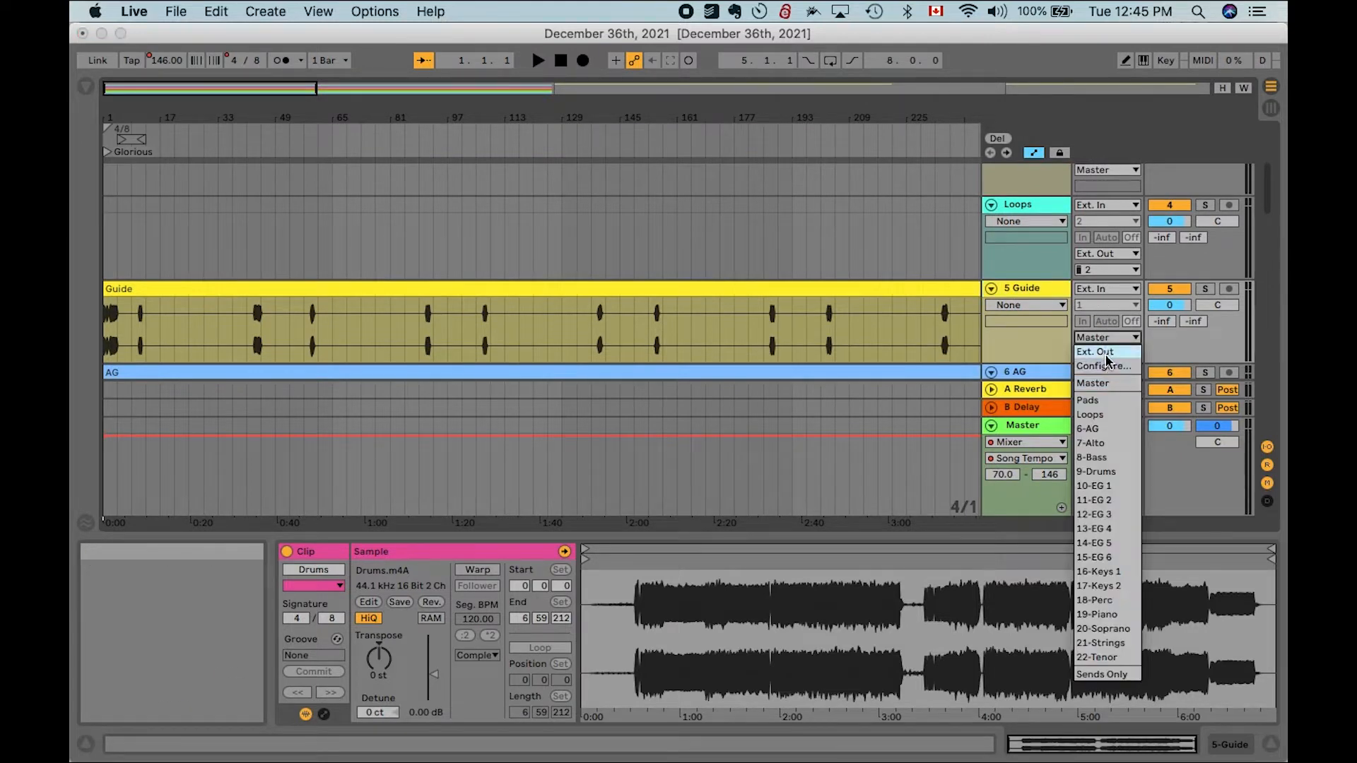
{"action": "left_click", "coordinate": [1107, 352]}
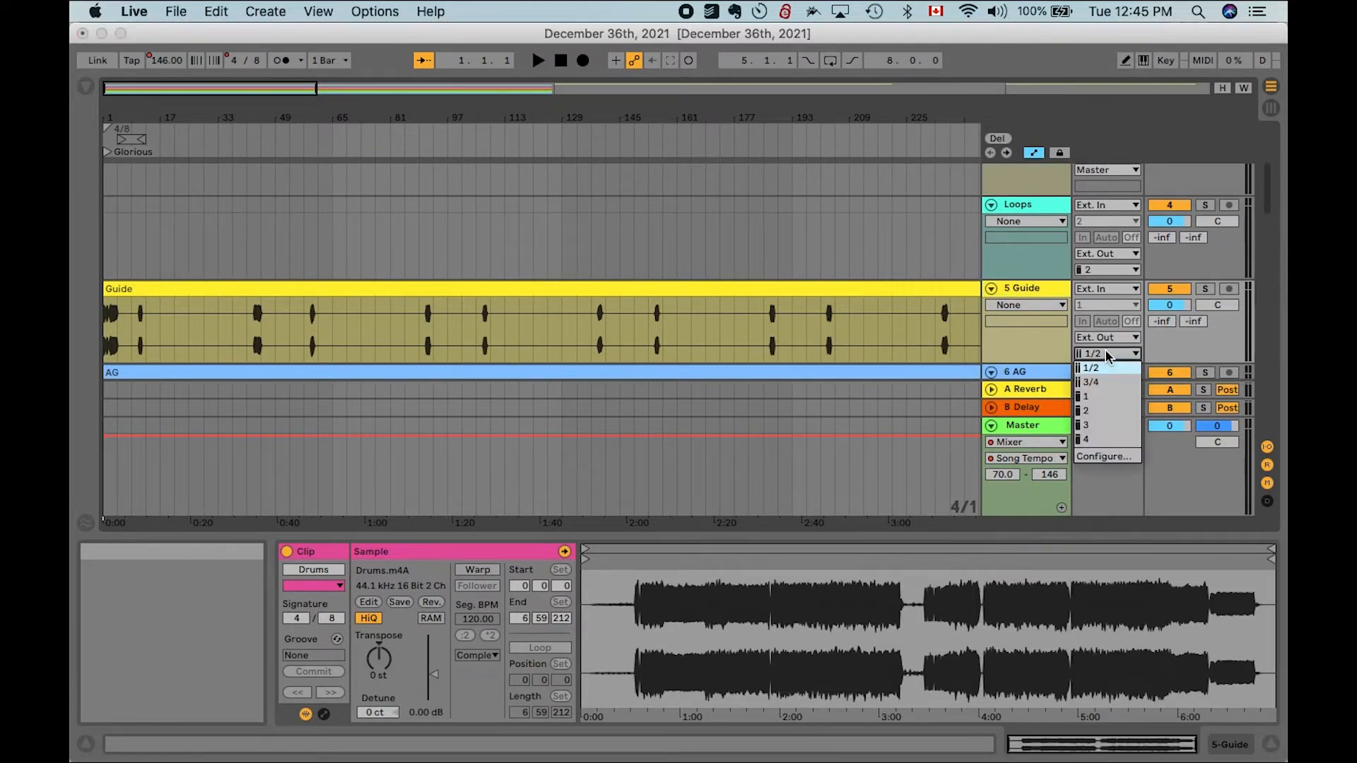
{"action": "left_click", "coordinate": [1097, 396]}
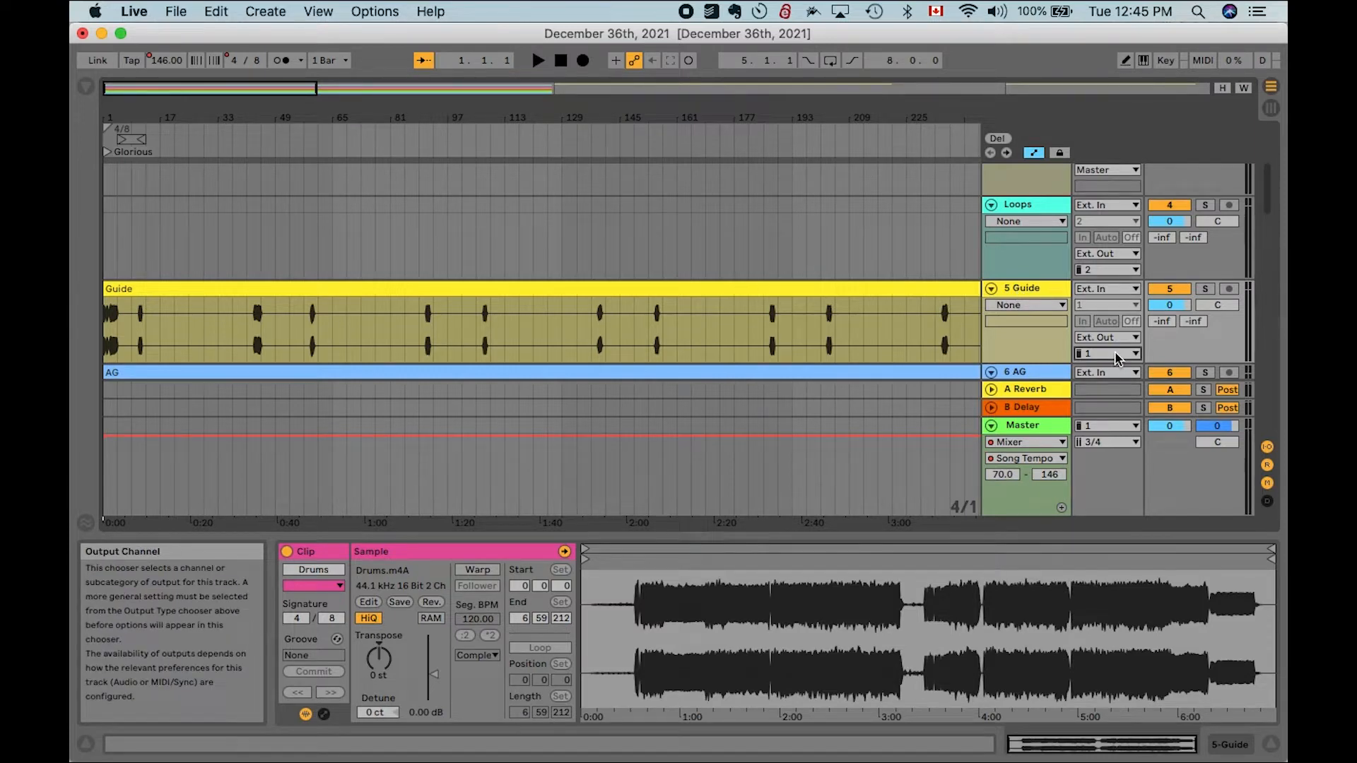
{"action": "scroll", "coordinate": [959, 316], "scroll_direction": "down", "scroll_amount": 2}
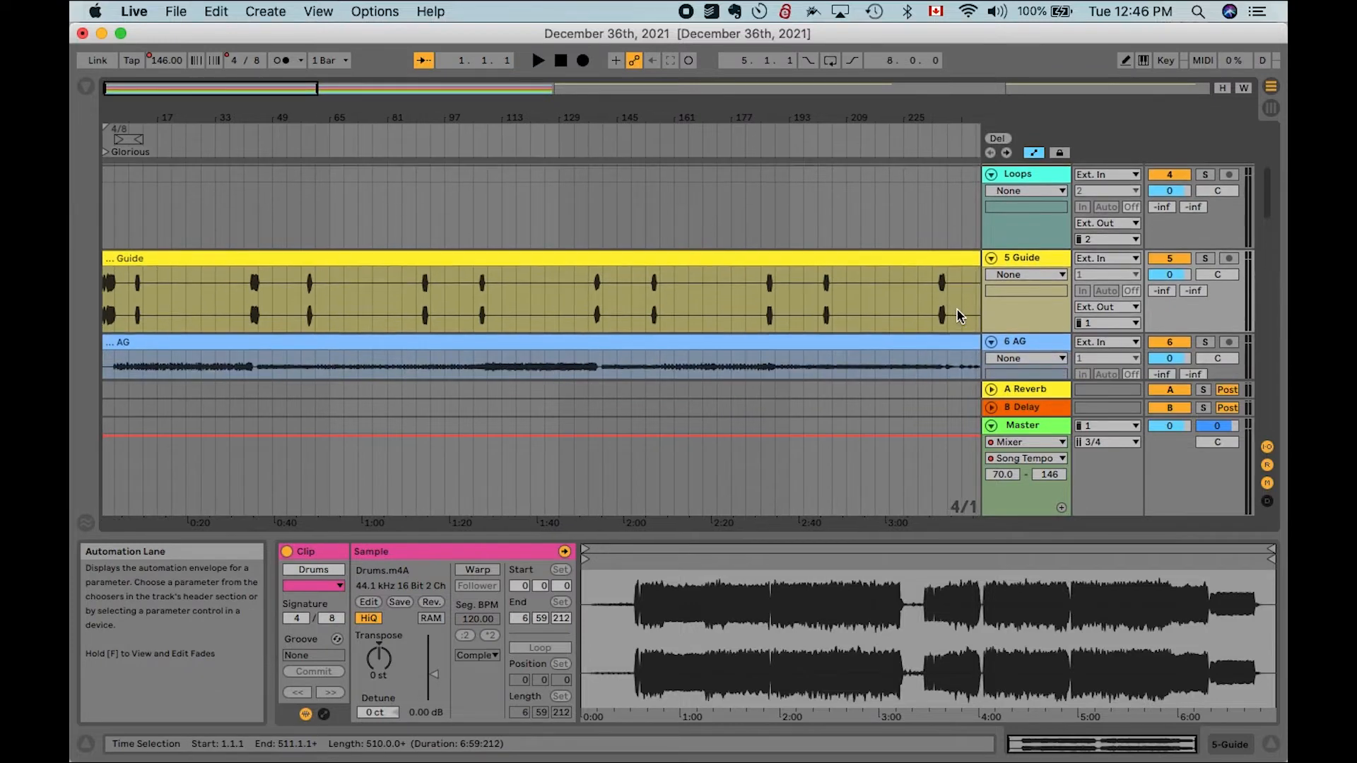
{"action": "scroll", "coordinate": [995, 295], "scroll_direction": "down", "scroll_amount": 4}
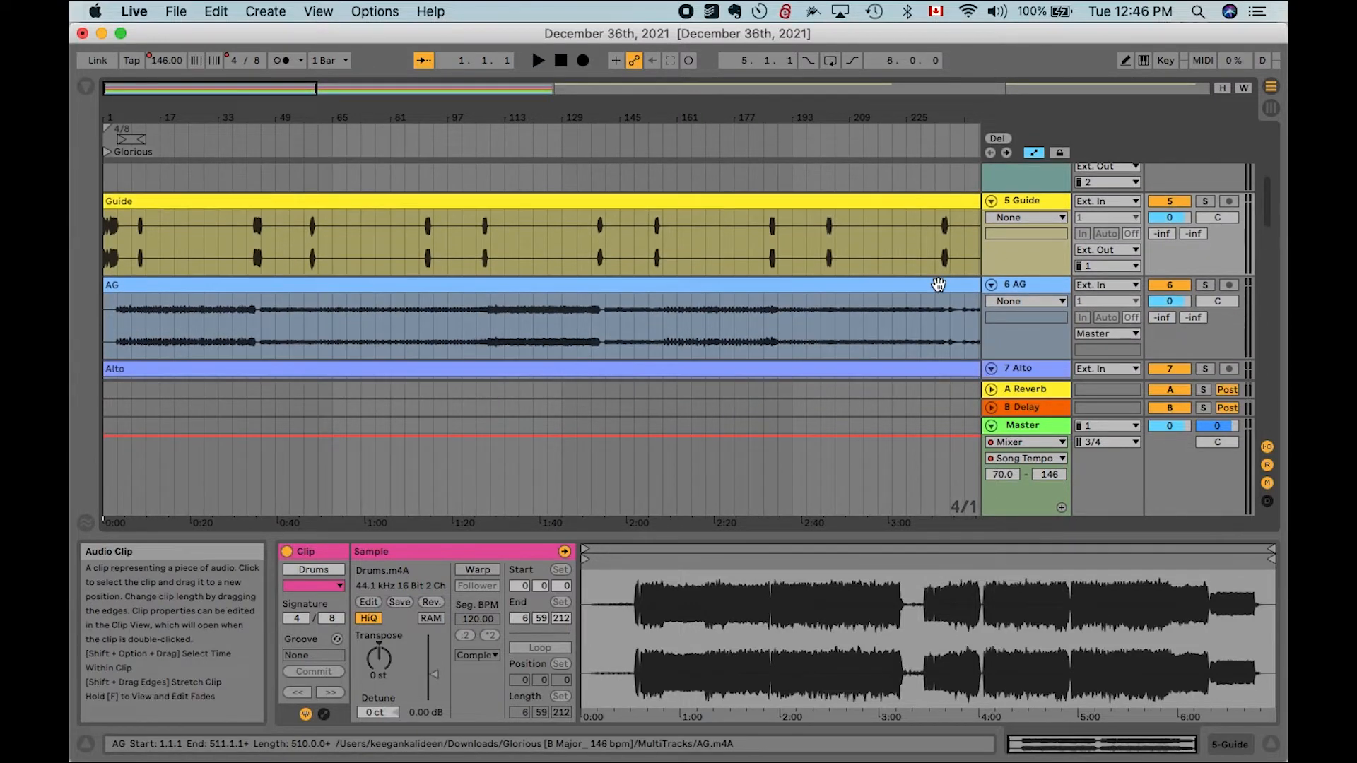
- Select the Guide clip and play it back to listen to the click
{"action": "left_click", "coordinate": [105, 244]}
{"action": "key", "text": "space"}
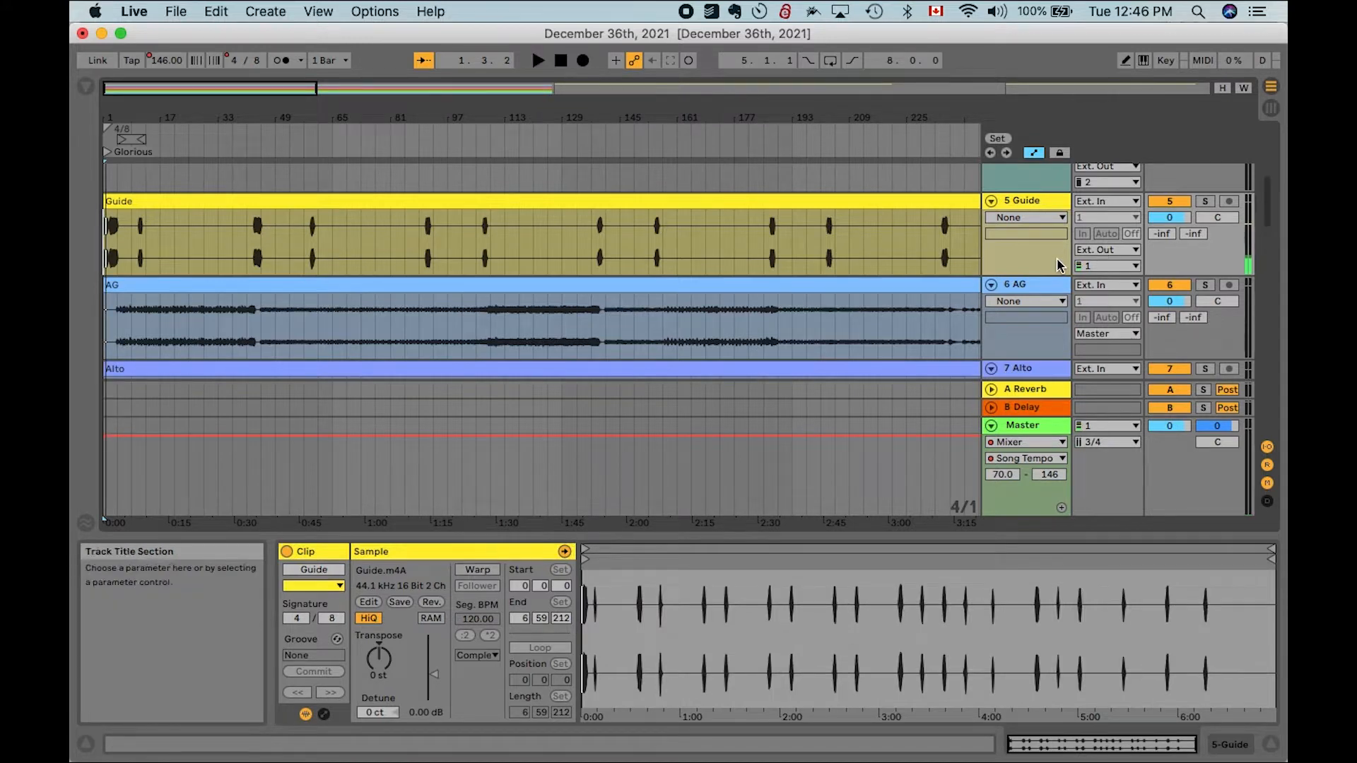
{"action": "left_click", "coordinate": [897, 205]}
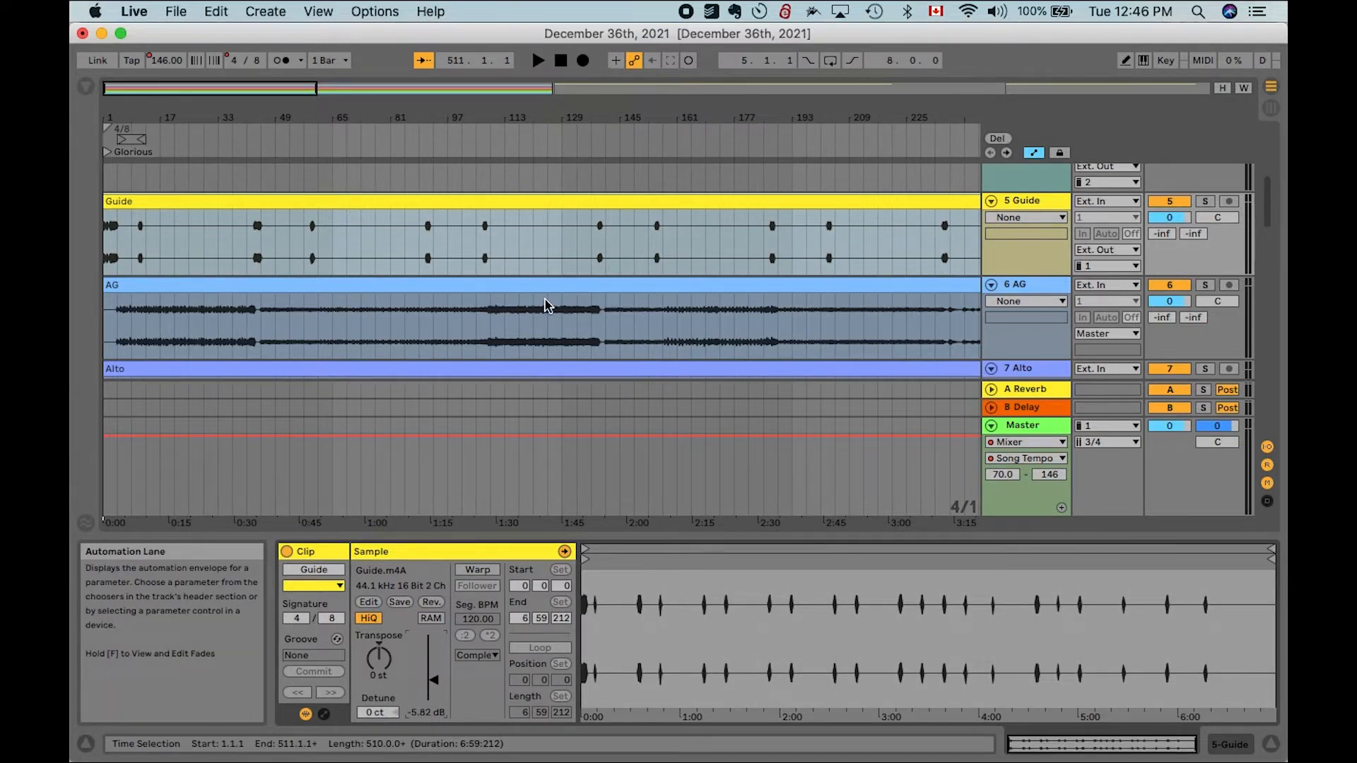
- Move the Drums track up so it sits directly below the Guide track
{"action": "left_click", "coordinate": [879, 280]}
{"action": "scroll", "coordinate": [891, 275], "scroll_direction": "down", "scroll_amount": 3}
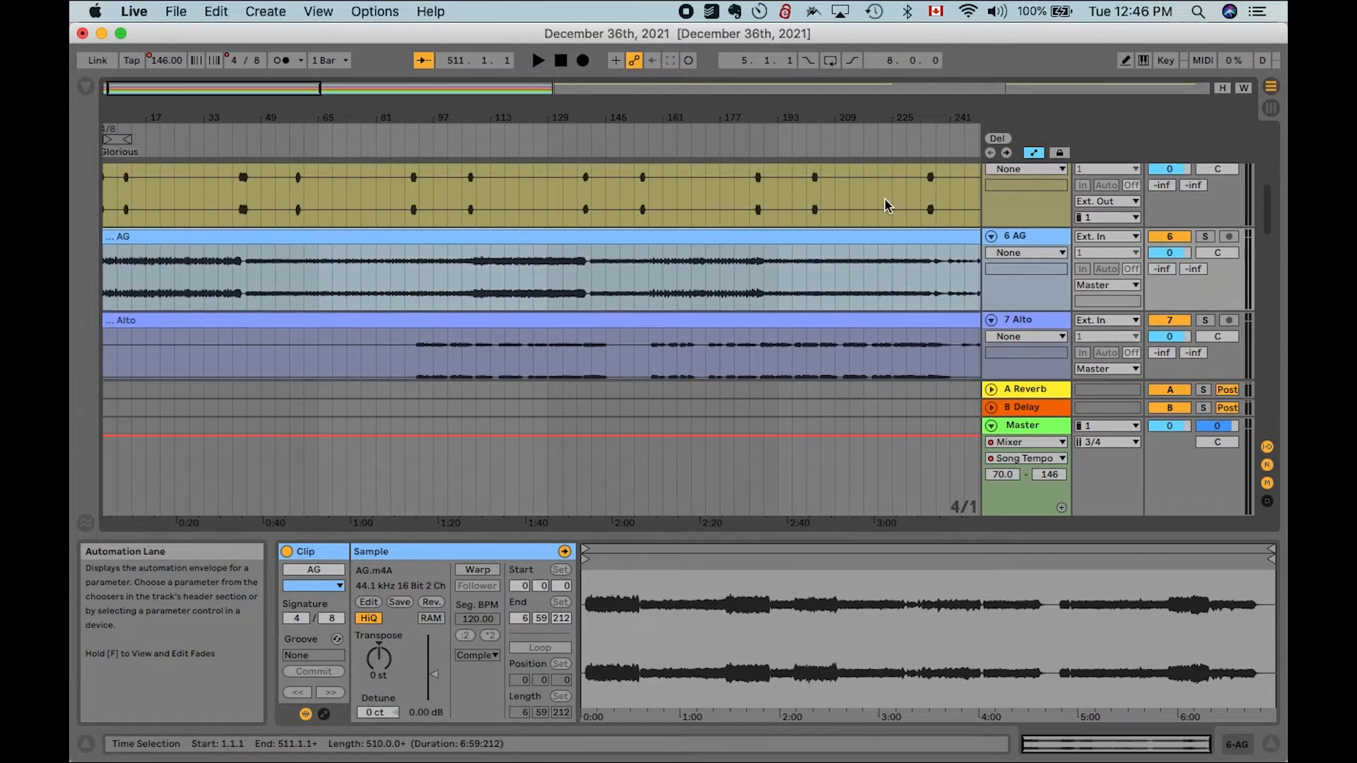
{"action": "scroll", "coordinate": [884, 201], "scroll_direction": "down", "scroll_amount": 6}
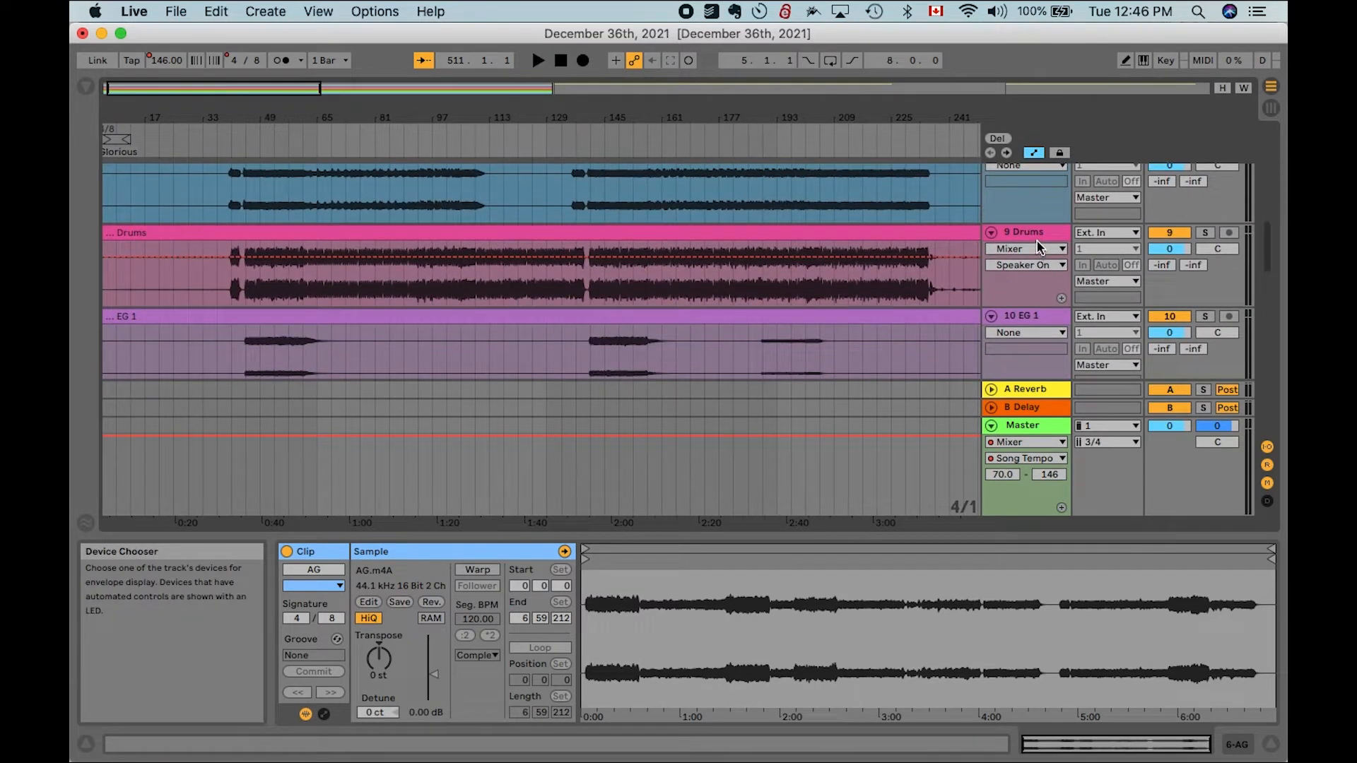
{"action": "scroll", "coordinate": [1044, 239], "scroll_direction": "down", "scroll_amount": 3}
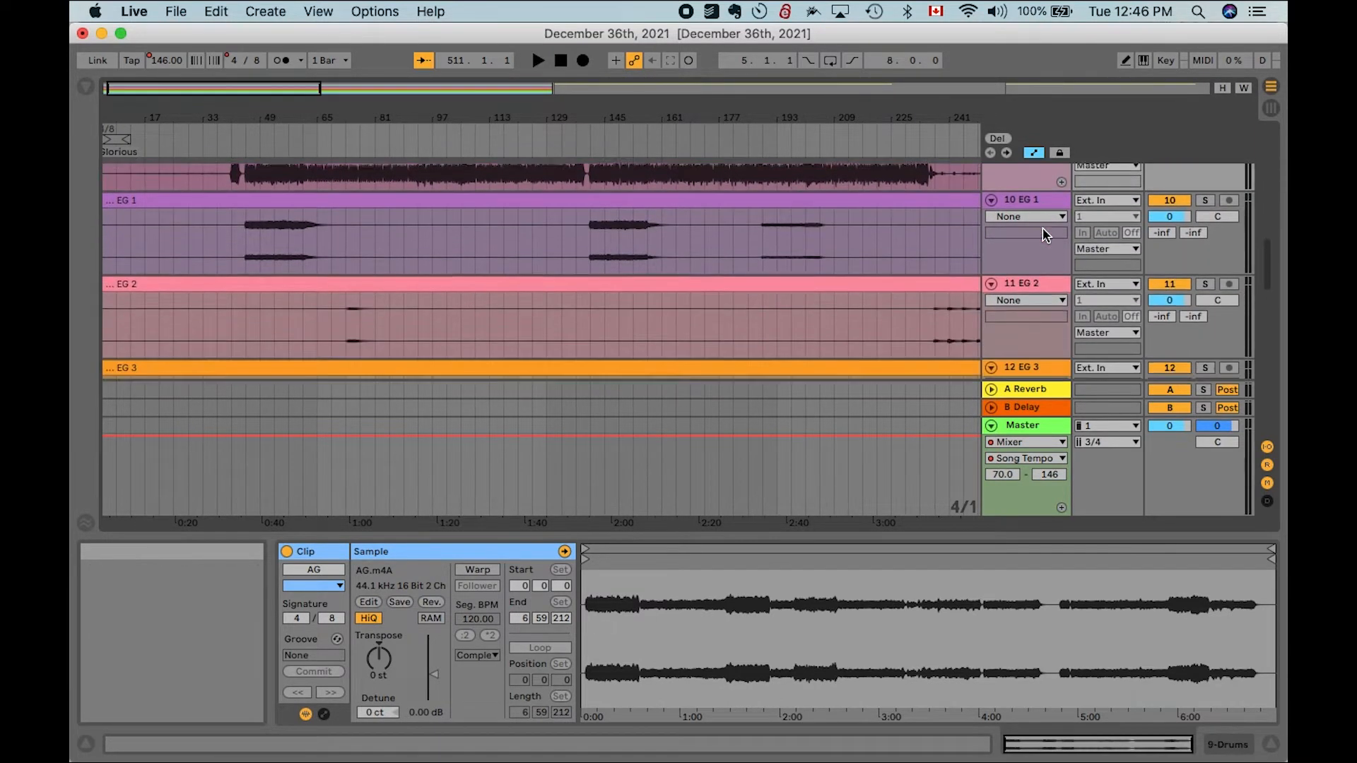
{"action": "scroll", "coordinate": [1044, 234], "scroll_direction": "down", "scroll_amount": 10}
{"action": "scroll", "coordinate": [1042, 228], "scroll_direction": "down", "scroll_amount": 5}
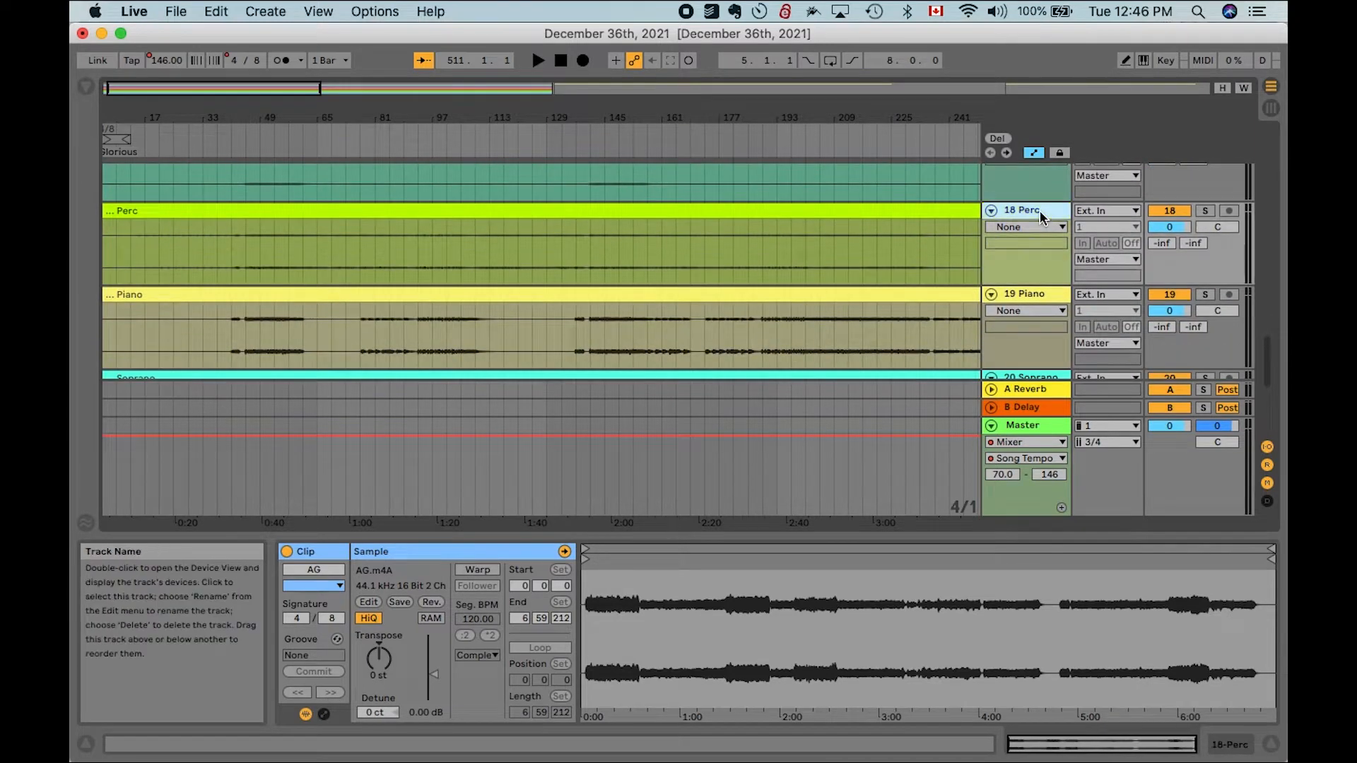
{"action": "scroll", "coordinate": [1041, 210], "scroll_direction": "down", "scroll_amount": 5}
{"action": "scroll", "coordinate": [1040, 212], "scroll_direction": "up", "scroll_amount": 4}
{"action": "scroll", "coordinate": [1040, 212], "scroll_direction": "up", "scroll_amount": 5}
{"action": "scroll", "coordinate": [1039, 217], "scroll_direction": "up", "scroll_amount": 6}
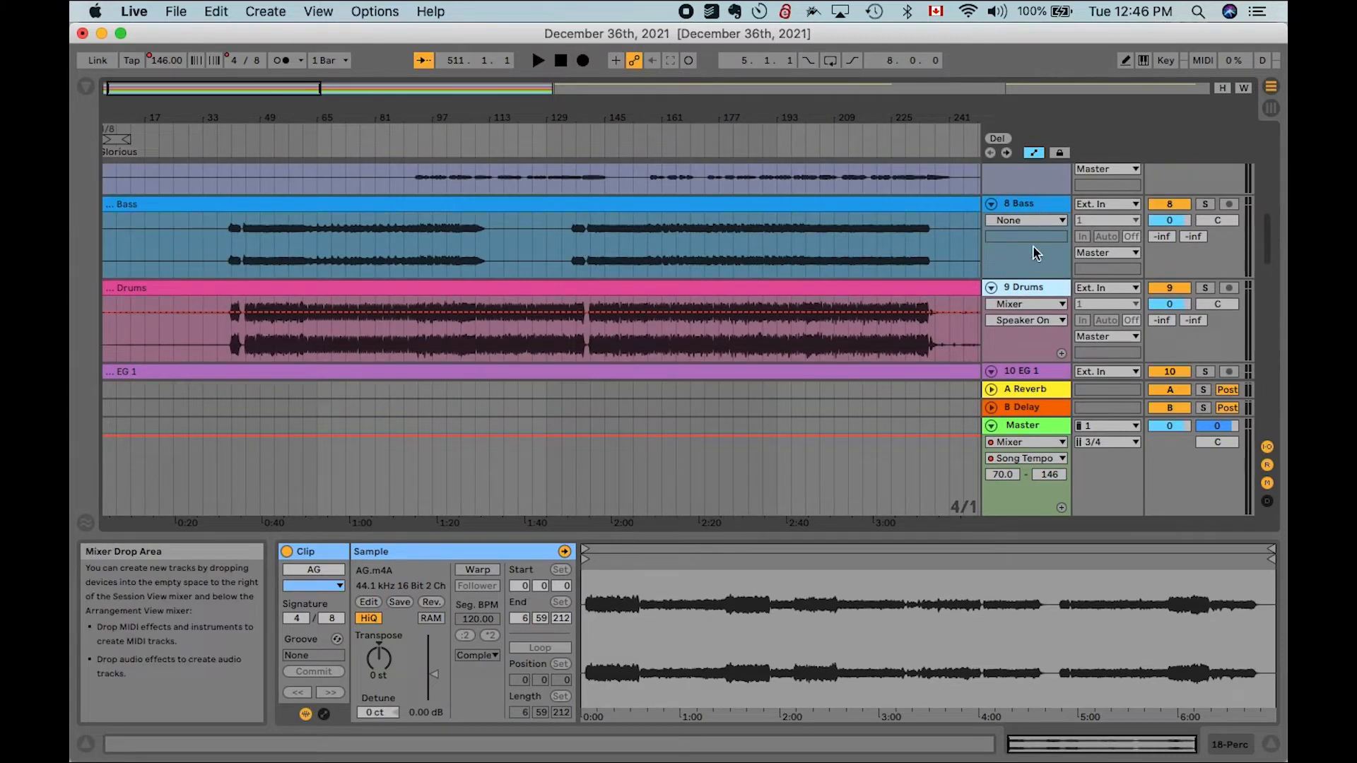
{"action": "left_click_drag", "start_coordinate": [1039, 287], "coordinate": [1051, 249]}
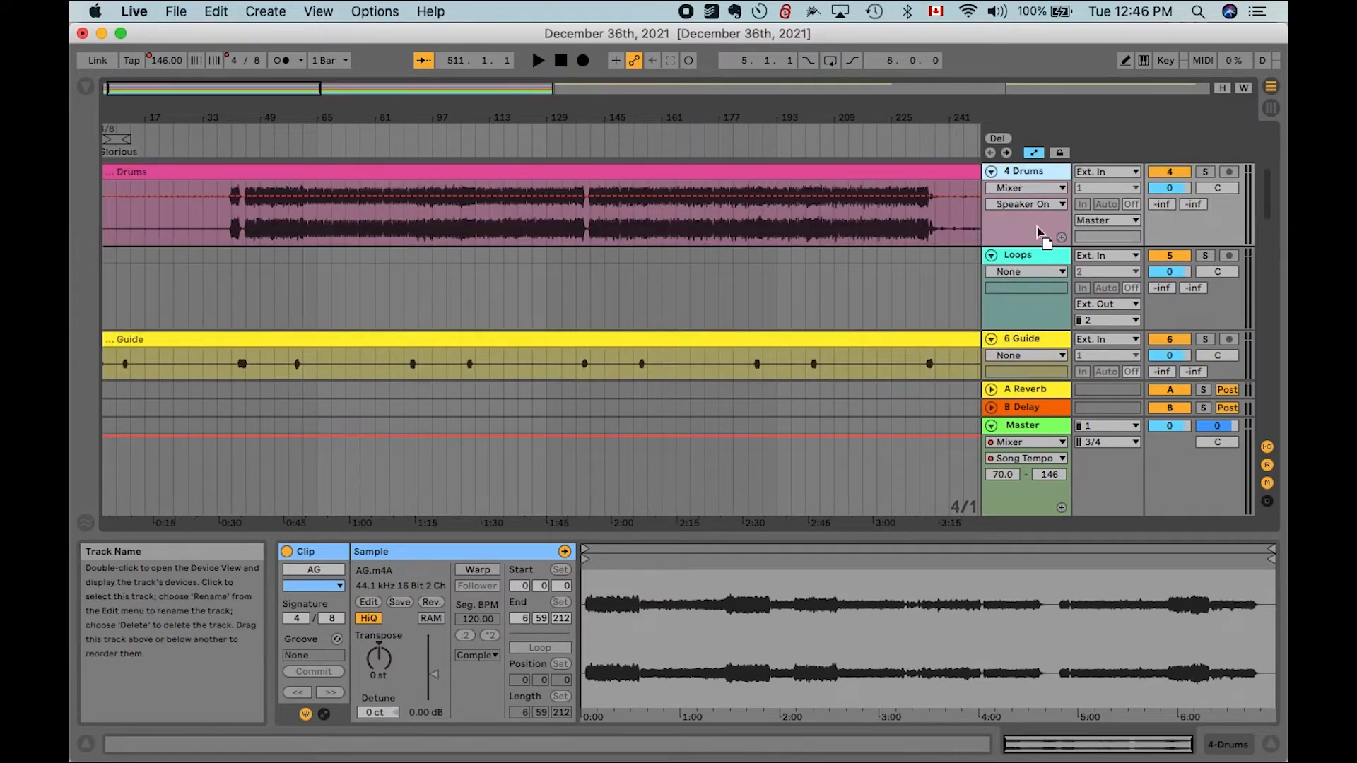
{"action": "left_click_drag", "start_coordinate": [1039, 366], "coordinate": [1026, 347]}
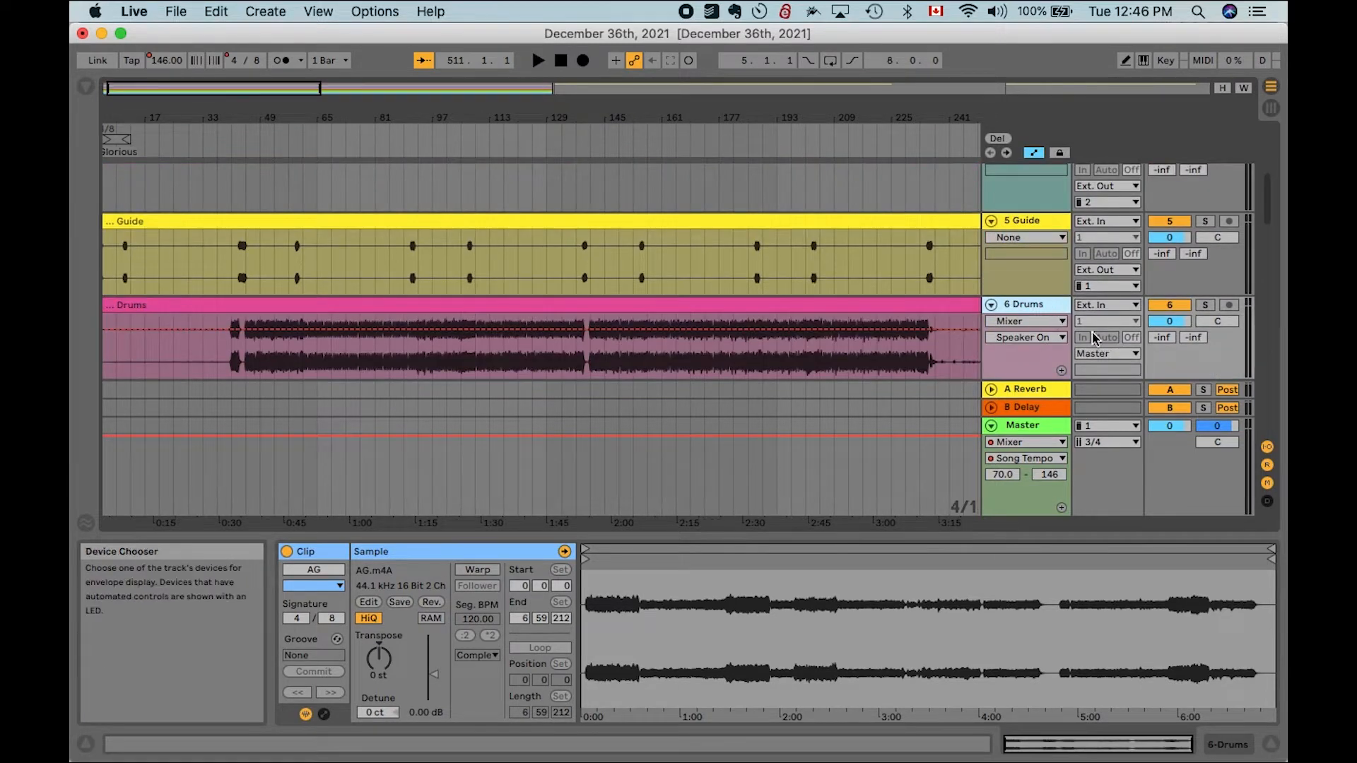
- Deactivate the Drums clip and route the Drums track's output to Ext. Out, channel 2
{"action": "scroll", "coordinate": [940, 252], "scroll_direction": "down", "scroll_amount": 2}
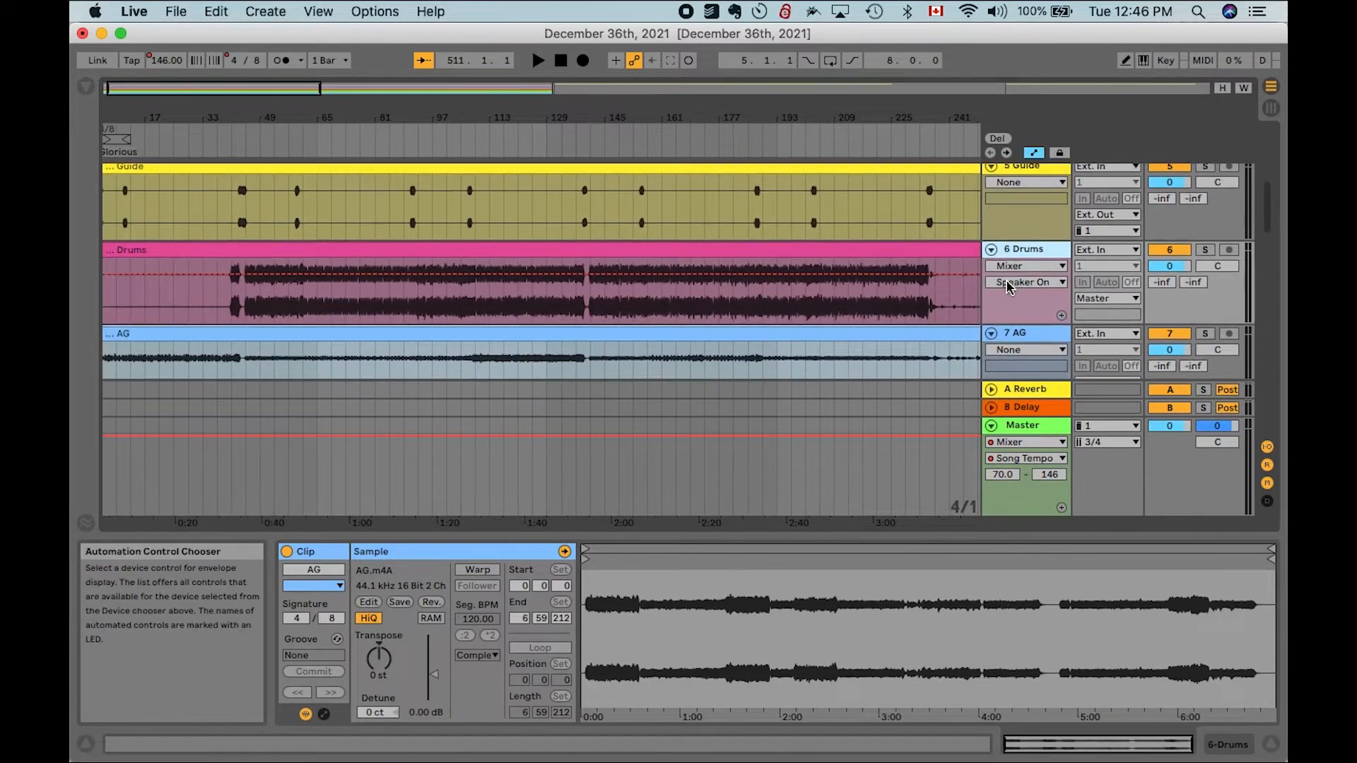
{"action": "left_click", "coordinate": [938, 251]}
{"action": "key", "text": "Delete"}
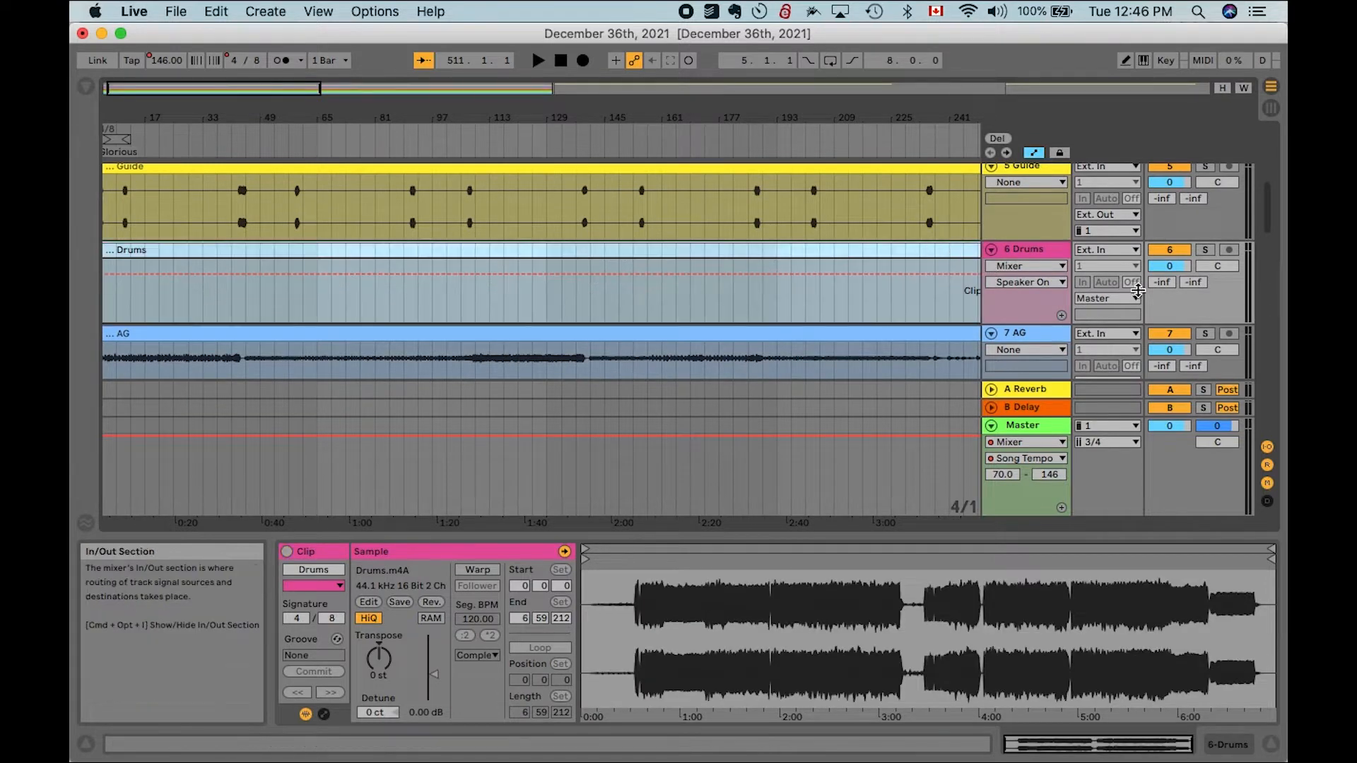
{"action": "left_click", "coordinate": [1107, 298]}
{"action": "left_click", "coordinate": [1107, 314]}
{"action": "left_click", "coordinate": [1107, 315]}
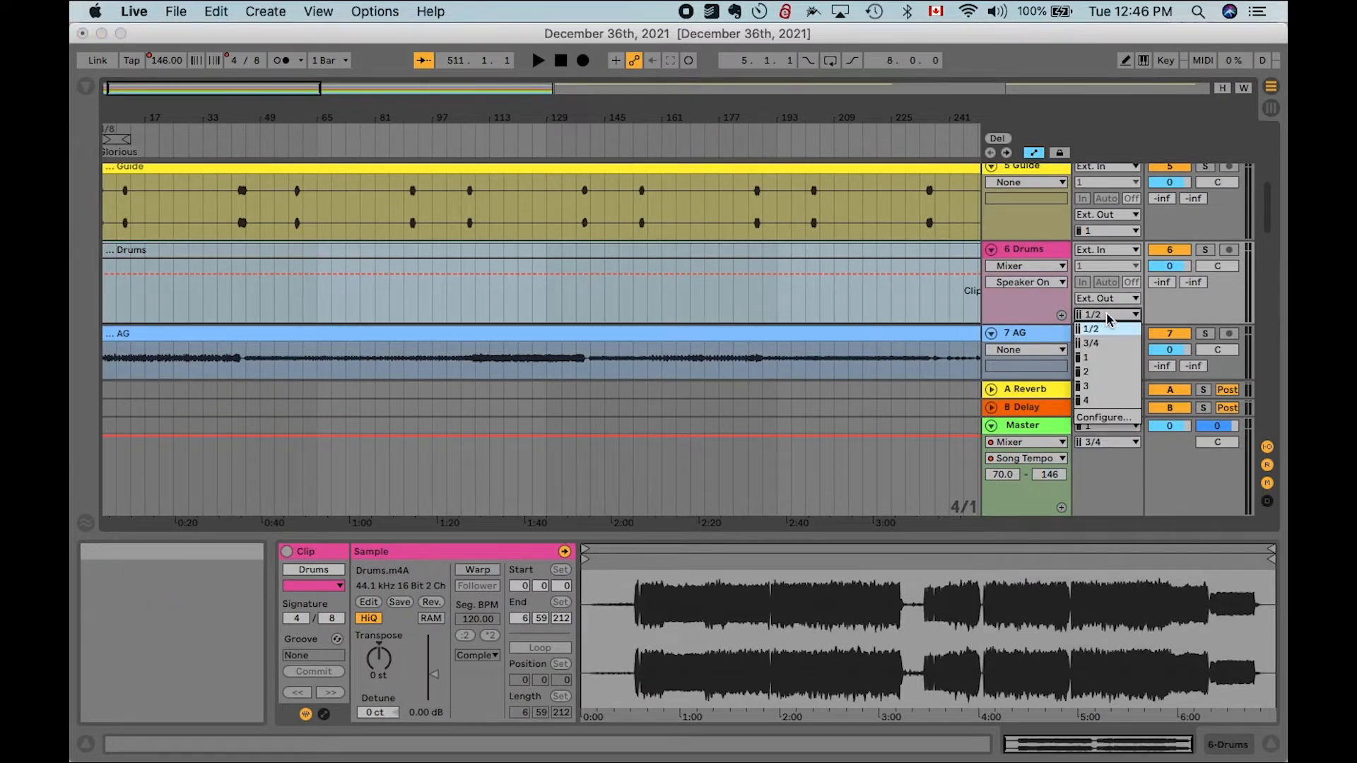
{"action": "left_click", "coordinate": [1107, 373]}
- Move the Perc track up so it sits directly below the Drums track
{"action": "scroll", "coordinate": [1021, 255], "scroll_direction": "down", "scroll_amount": 10}
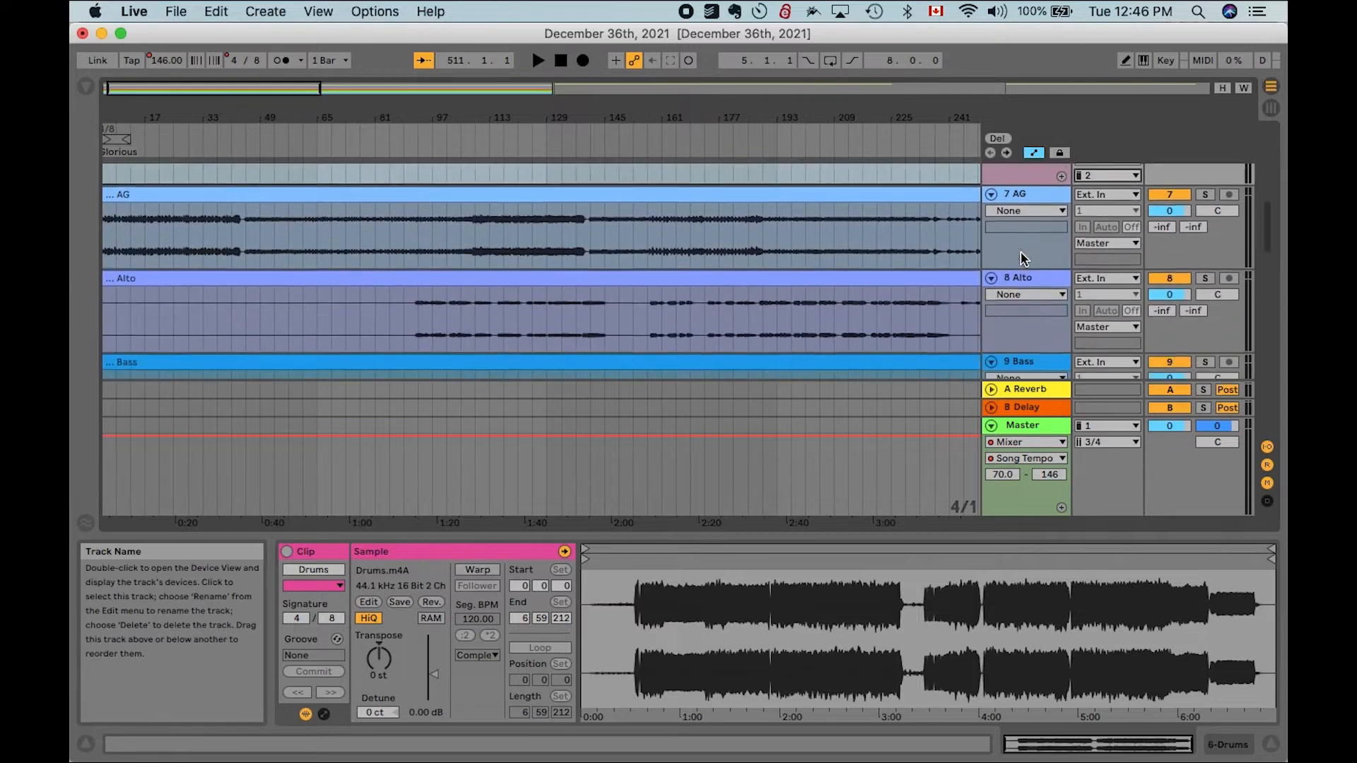
{"action": "scroll", "coordinate": [1021, 252], "scroll_direction": "down", "scroll_amount": 10}
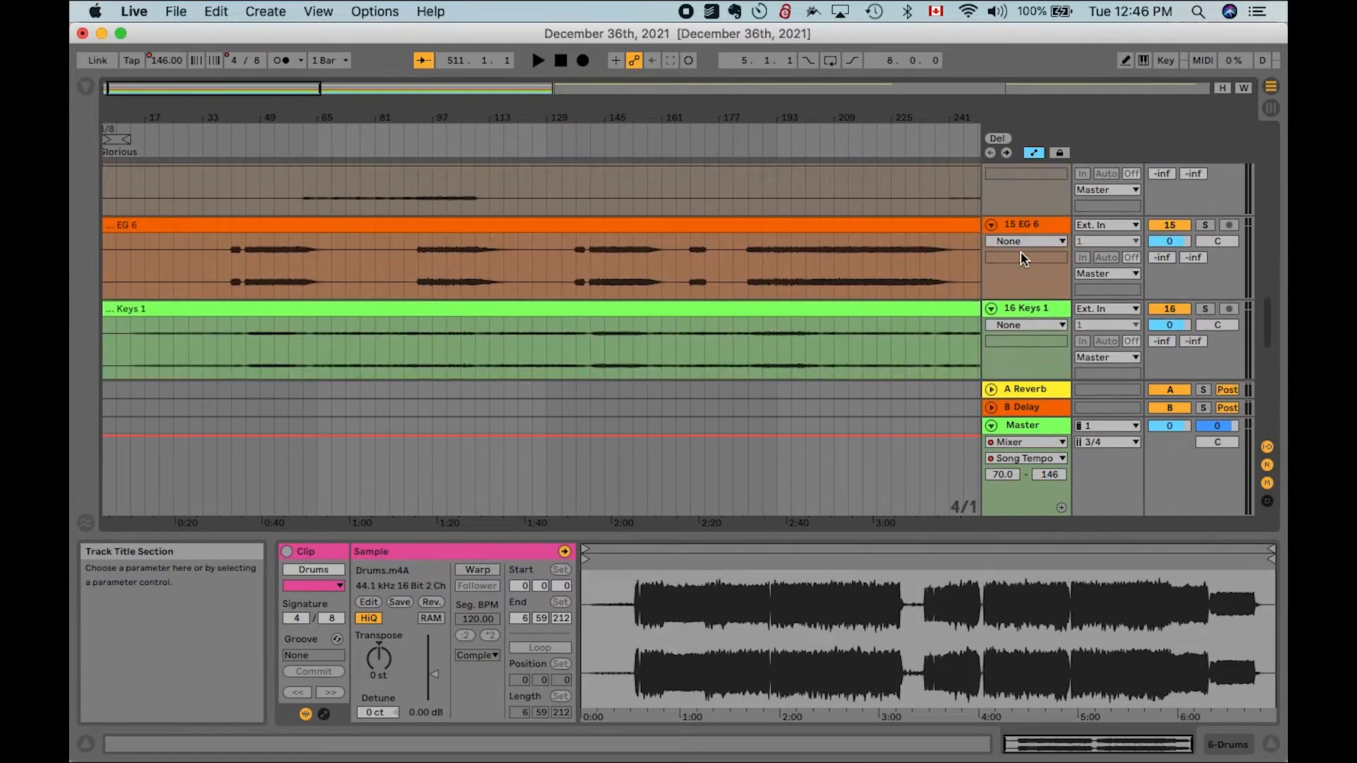
{"action": "left_click_drag", "start_coordinate": [1024, 256], "coordinate": [1035, 164]}
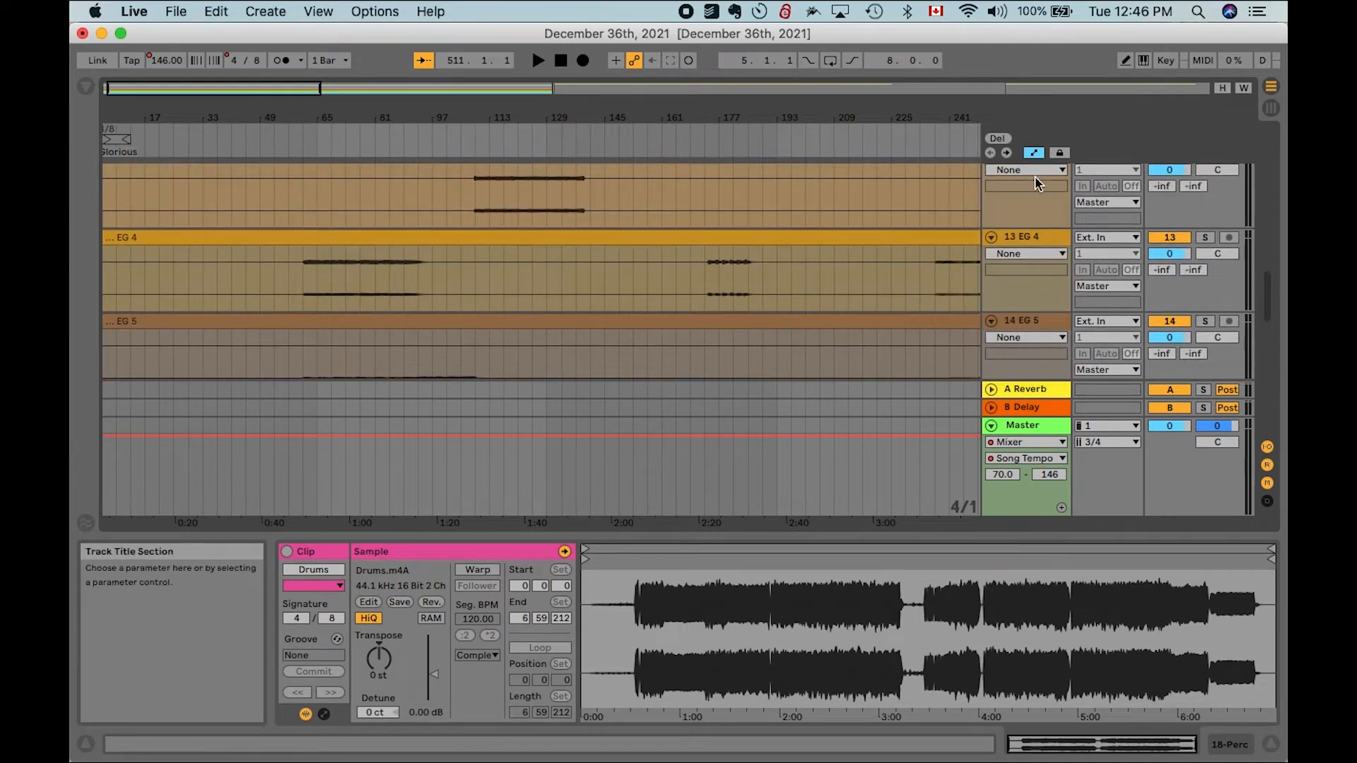
{"action": "scroll", "coordinate": [1034, 177], "scroll_direction": "down", "scroll_amount": 10}
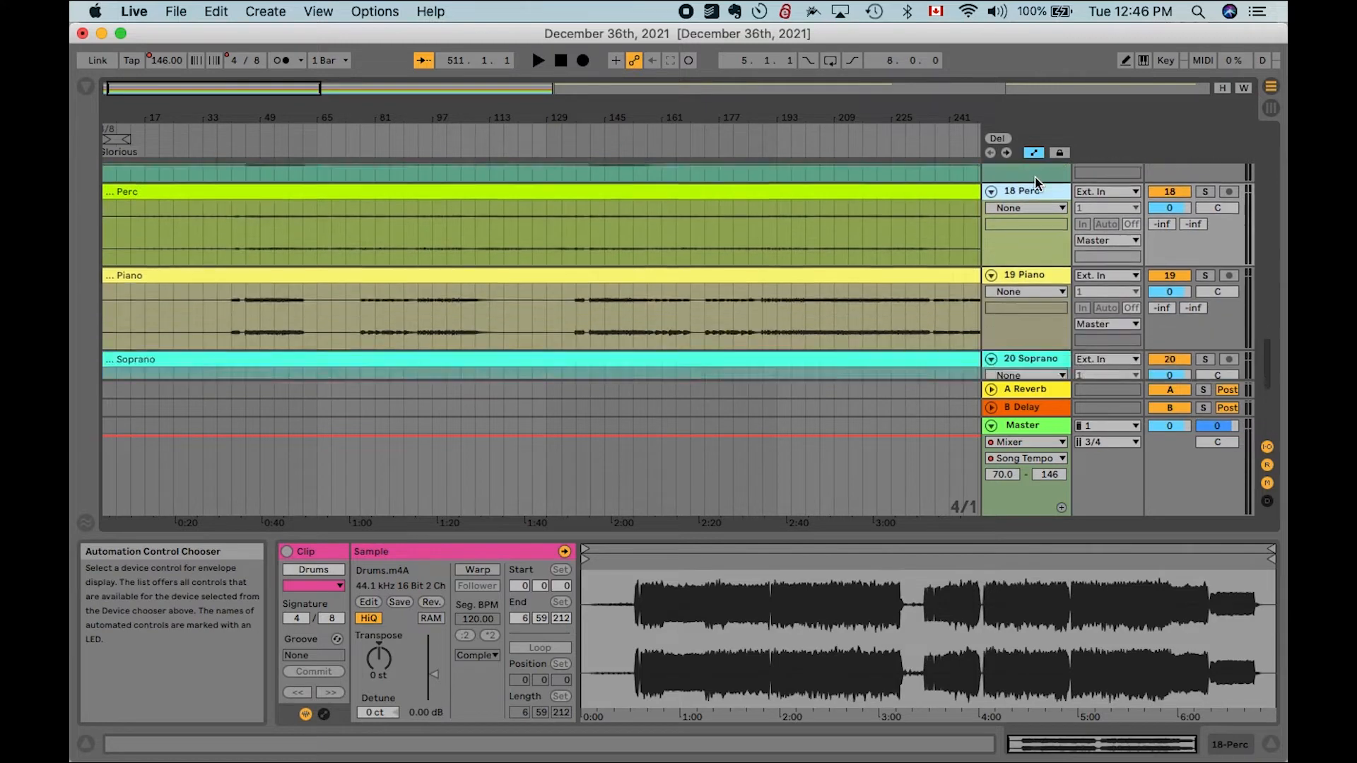
{"action": "left_click_drag", "start_coordinate": [1023, 131], "coordinate": [1026, 172]}
{"action": "left_click_drag", "start_coordinate": [1033, 262], "coordinate": [1033, 263]}
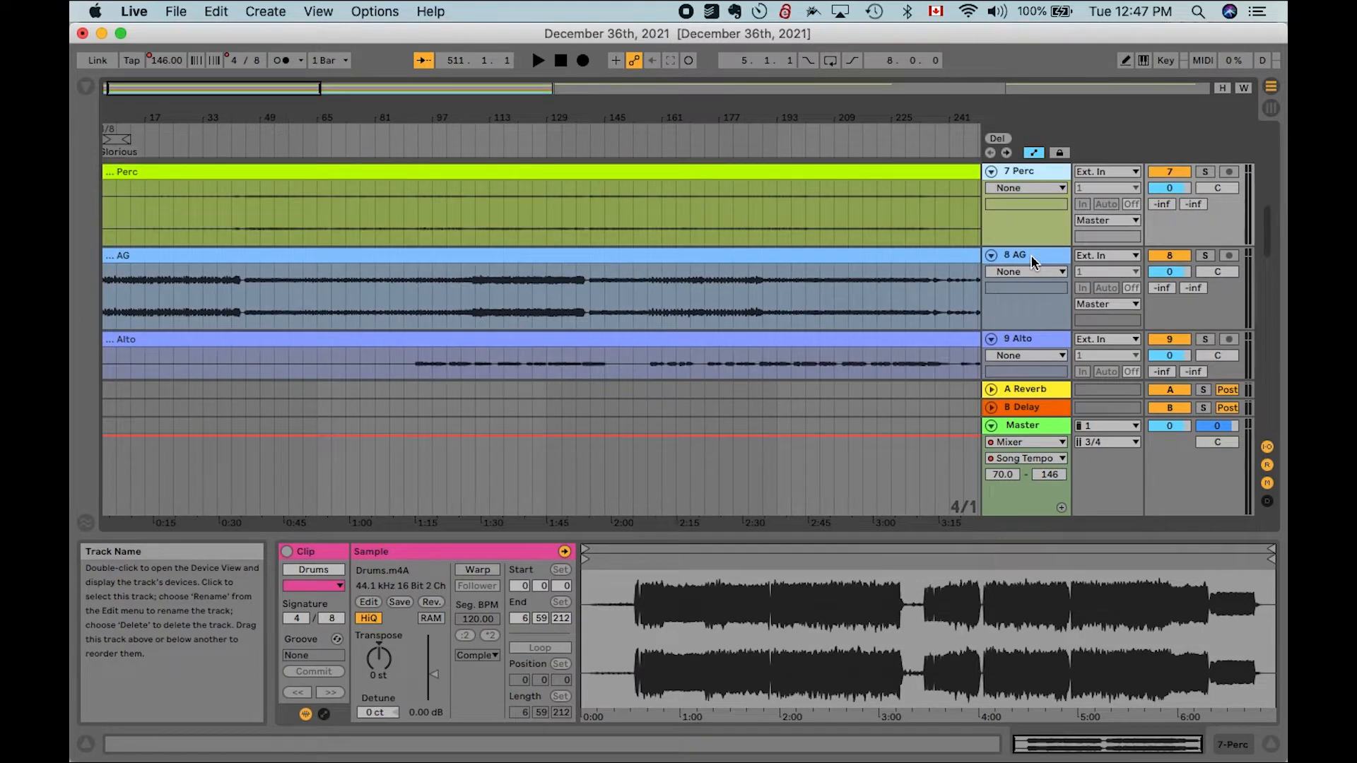
- Route the Perc track's output to Ext. Out, channel 2
{"action": "left_click", "coordinate": [1107, 222]}
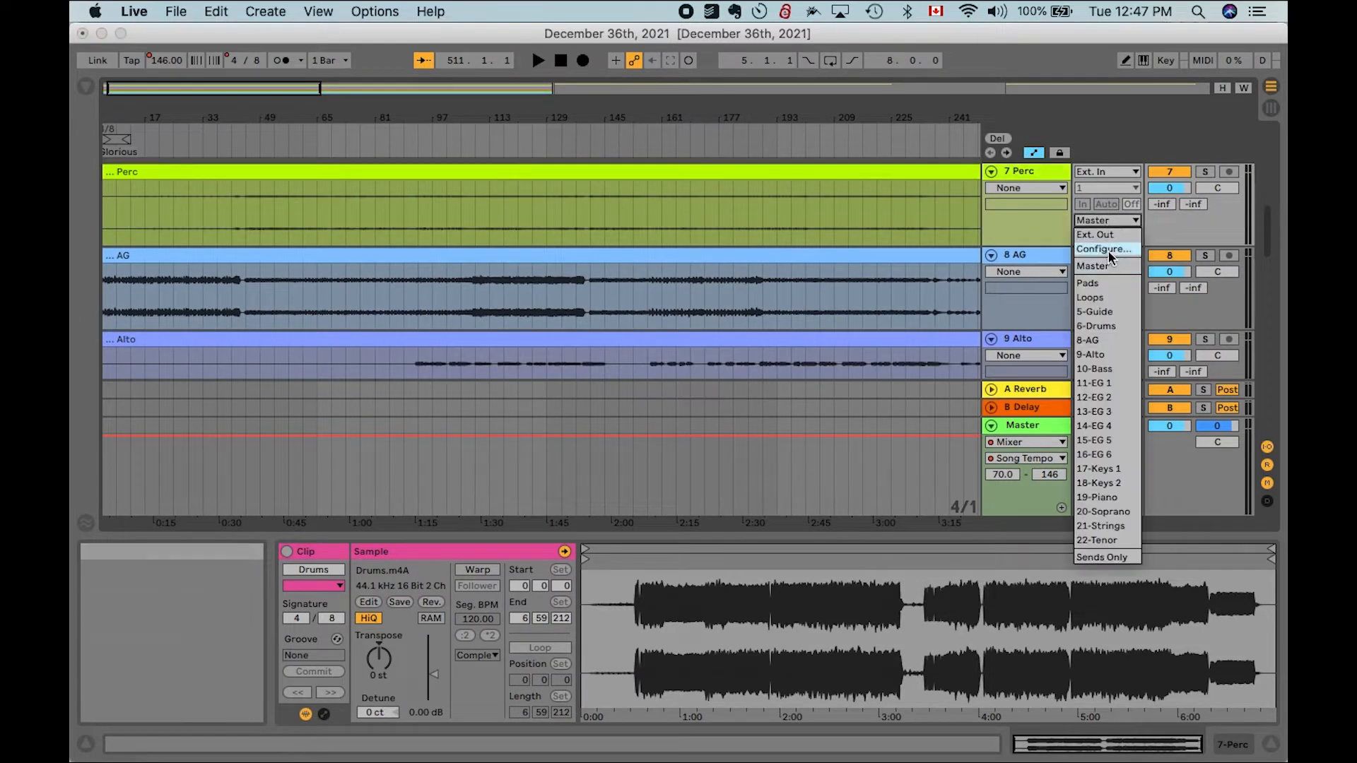
{"action": "left_click", "coordinate": [1109, 238]}
{"action": "left_click", "coordinate": [1110, 239]}
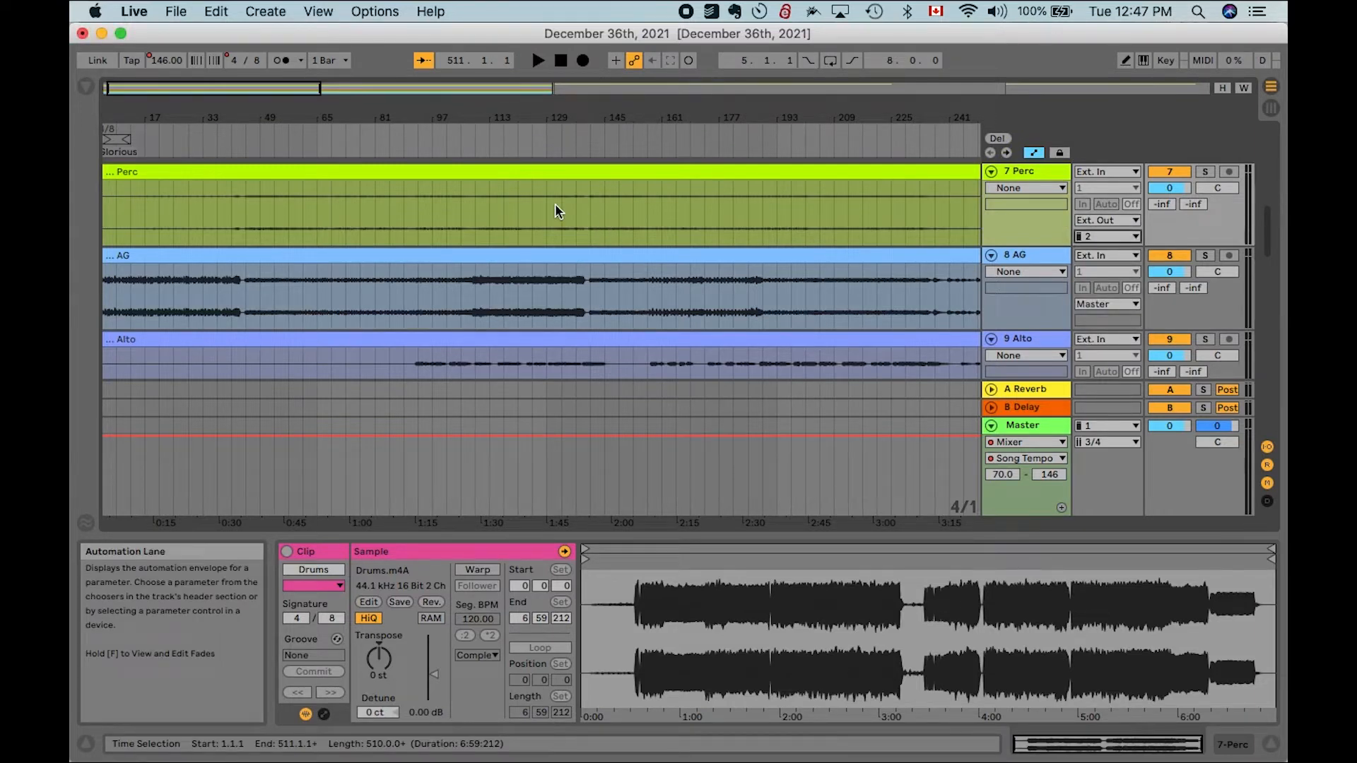
- Play the arrangement with the Perc track soloed to listen to it
{"action": "scroll", "coordinate": [219, 207], "scroll_direction": "left", "scroll_amount": 2}
{"action": "key", "text": "space"}
{"action": "scroll", "coordinate": [219, 206], "scroll_direction": "up", "scroll_amount": 5}
{"action": "key", "text": "space"}
{"action": "left_click", "coordinate": [734, 198]}
{"action": "key", "text": "space"}
{"action": "left_click", "coordinate": [1204, 181]}
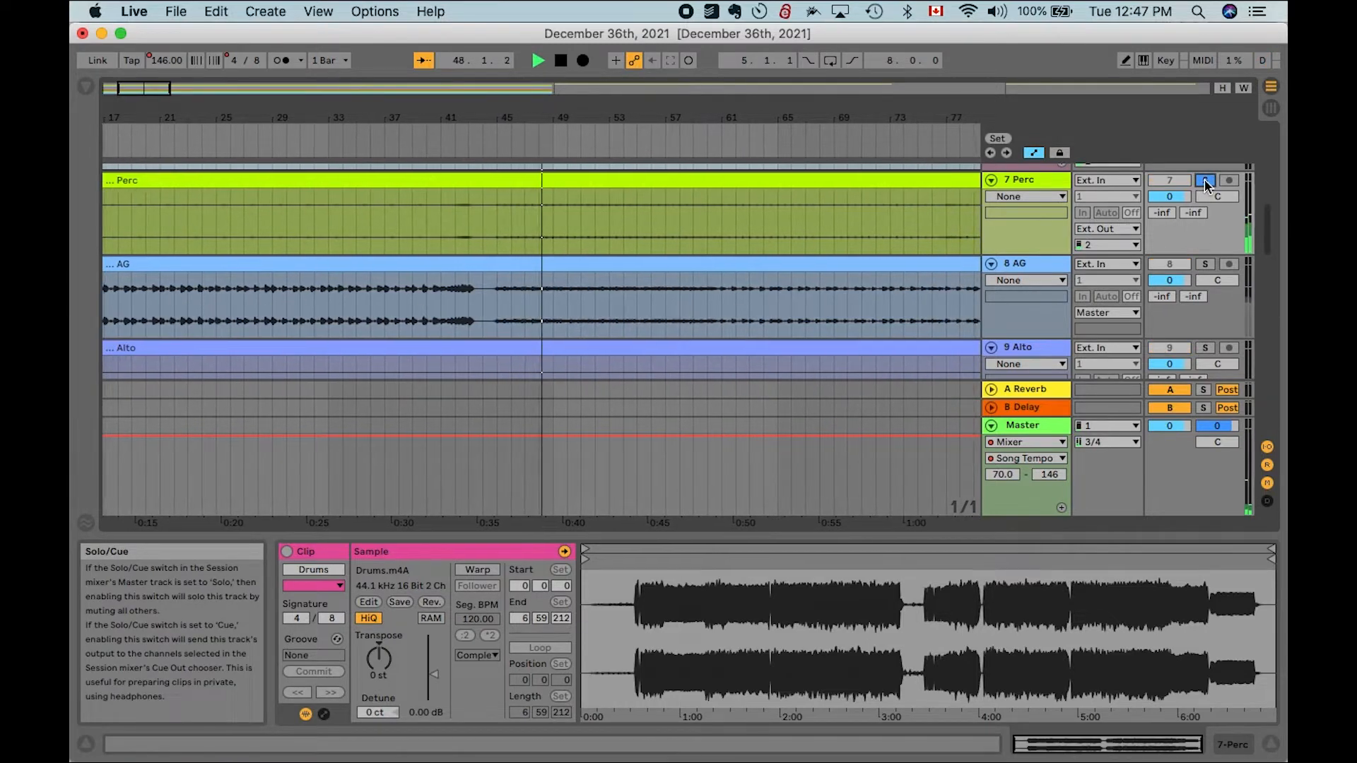
- Raise the Perc clip's gain to about 5.4 dB
{"action": "scroll", "coordinate": [778, 302], "scroll_direction": "down", "scroll_amount": 5}
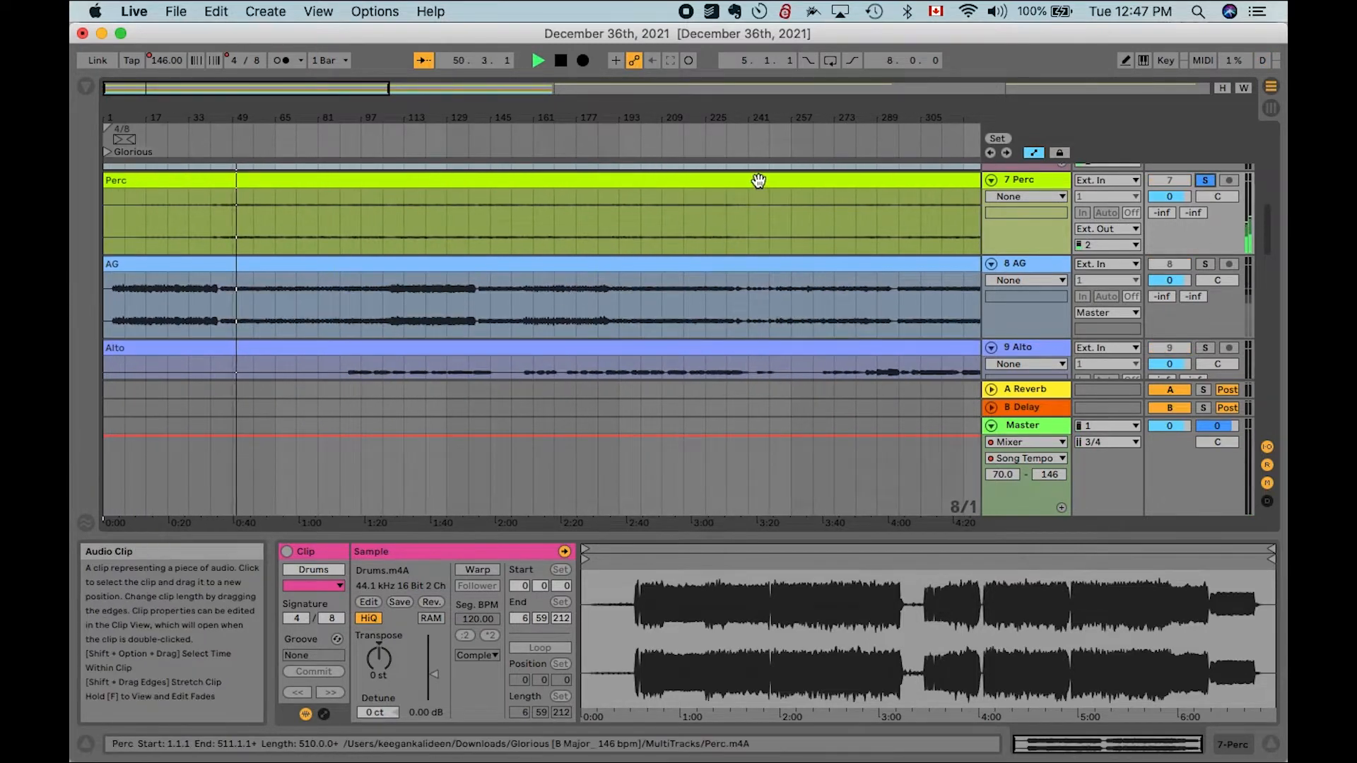
{"action": "left_click", "coordinate": [759, 180]}
{"action": "left_click_drag", "start_coordinate": [433, 674], "coordinate": [434, 665]}
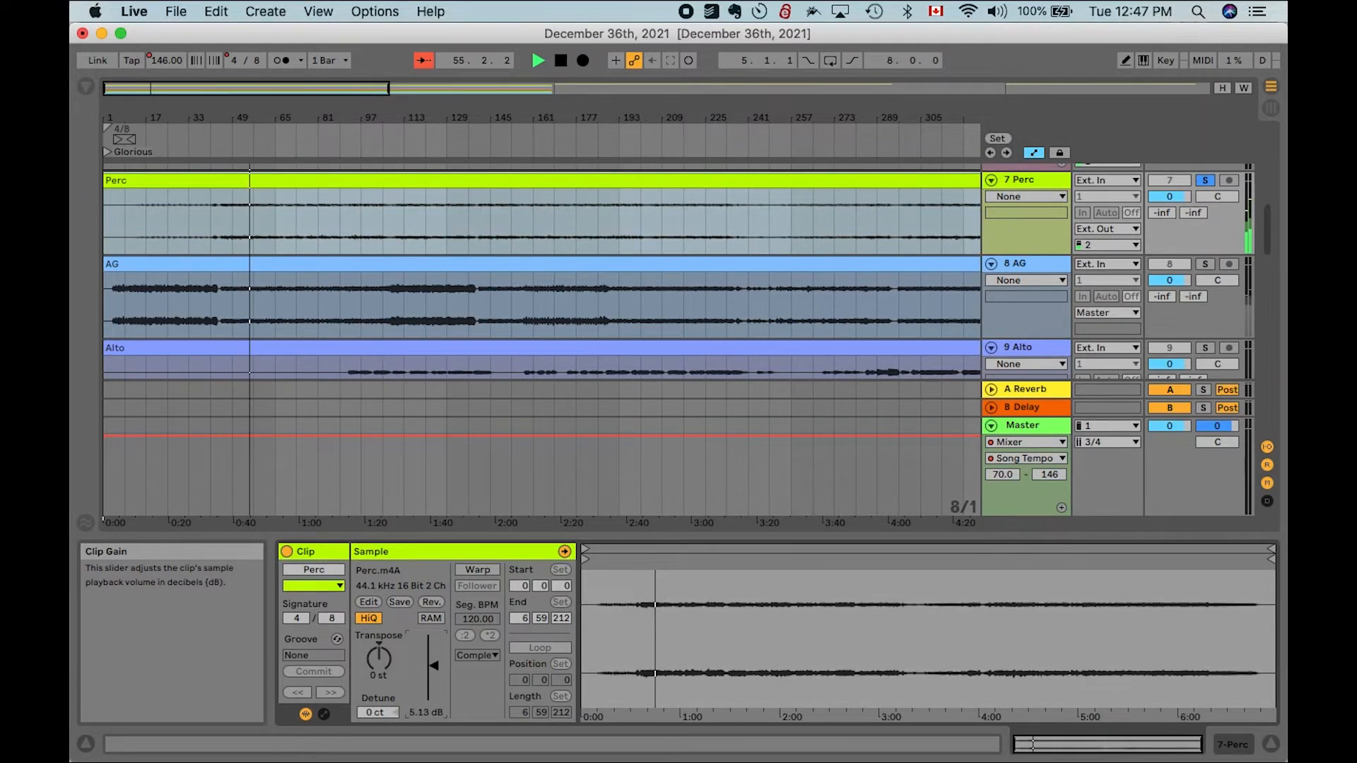
{"action": "scroll", "coordinate": [624, 320], "scroll_direction": "down", "scroll_amount": 4}
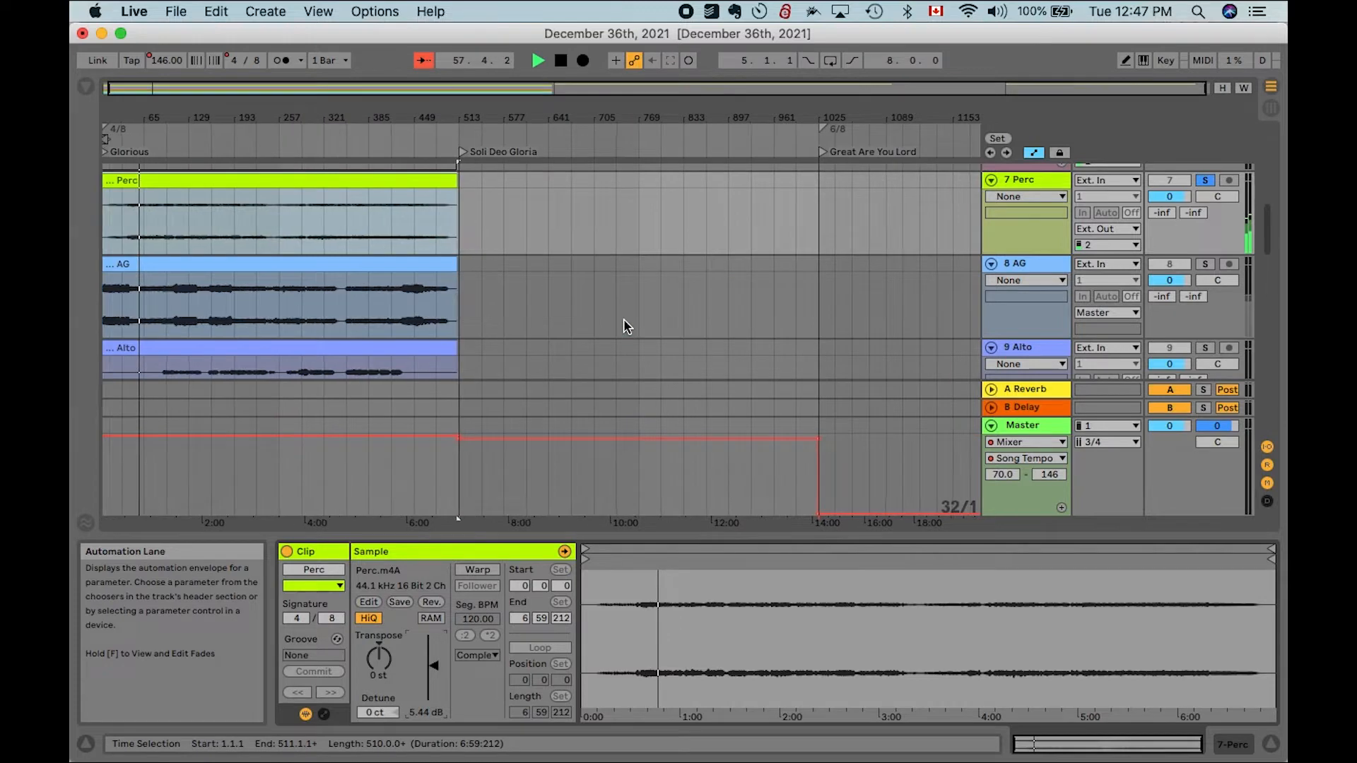
- Unsolo the Perc track, stop playback and return the insert marker to the song start
{"action": "left_click", "coordinate": [1206, 181]}
{"action": "key", "text": "space"}
{"action": "scroll", "coordinate": [316, 189], "scroll_direction": "up", "scroll_amount": 1}
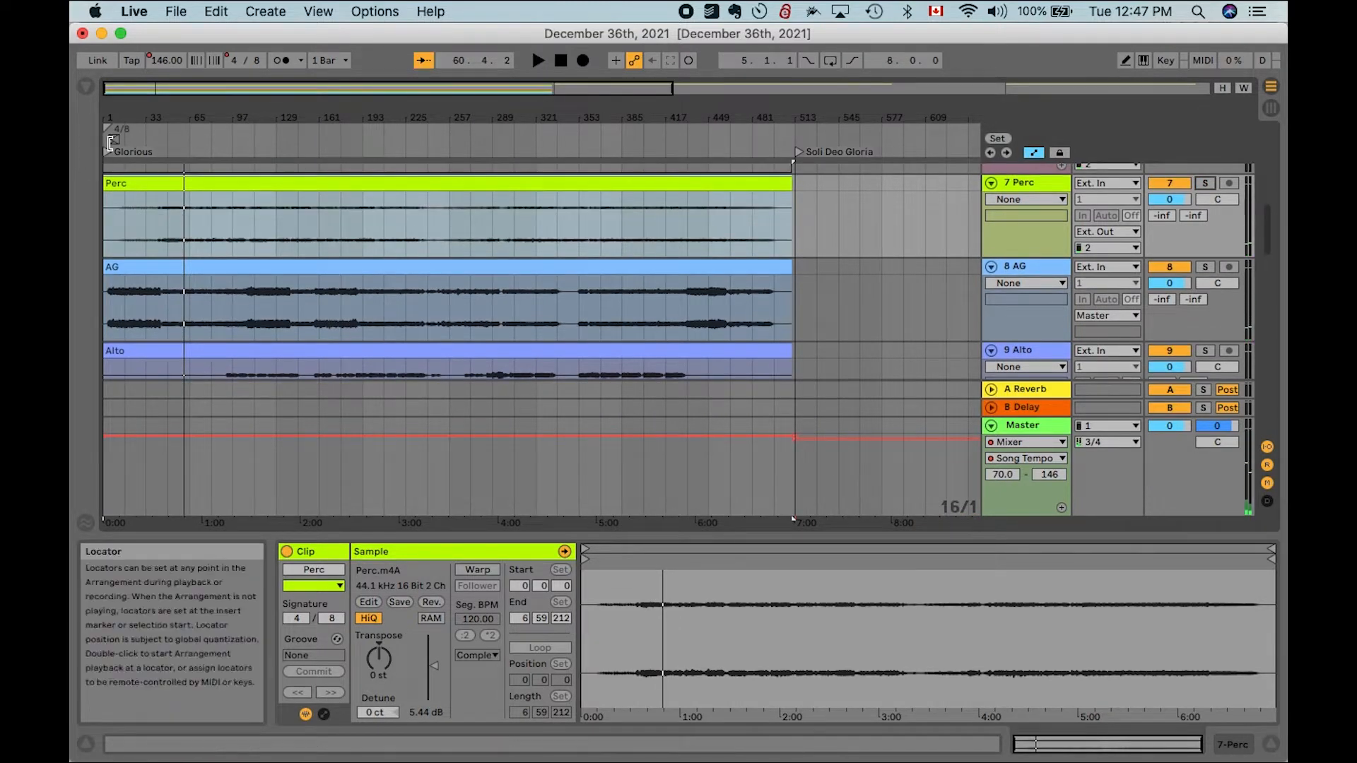
{"action": "left_click", "coordinate": [104, 159]}
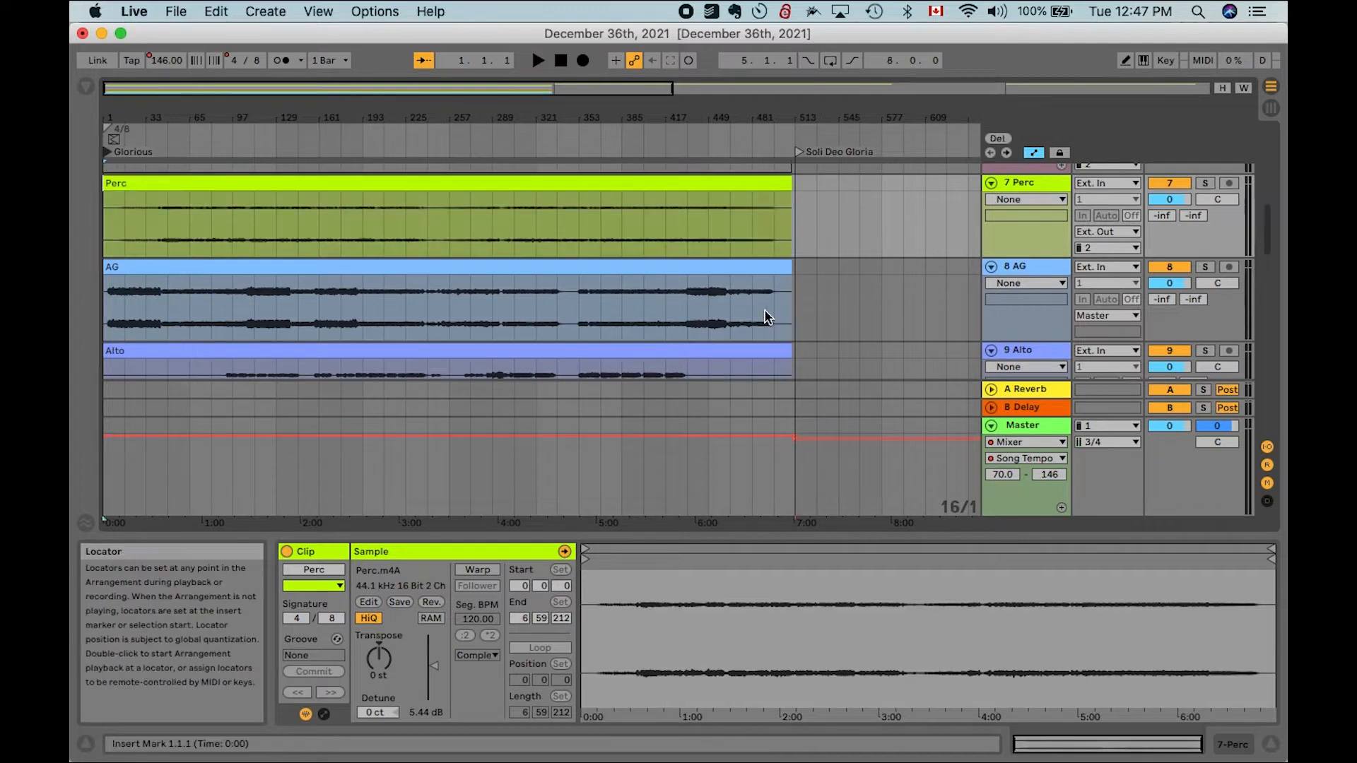
{"action": "scroll", "coordinate": [772, 308], "scroll_direction": "down", "scroll_amount": 3}
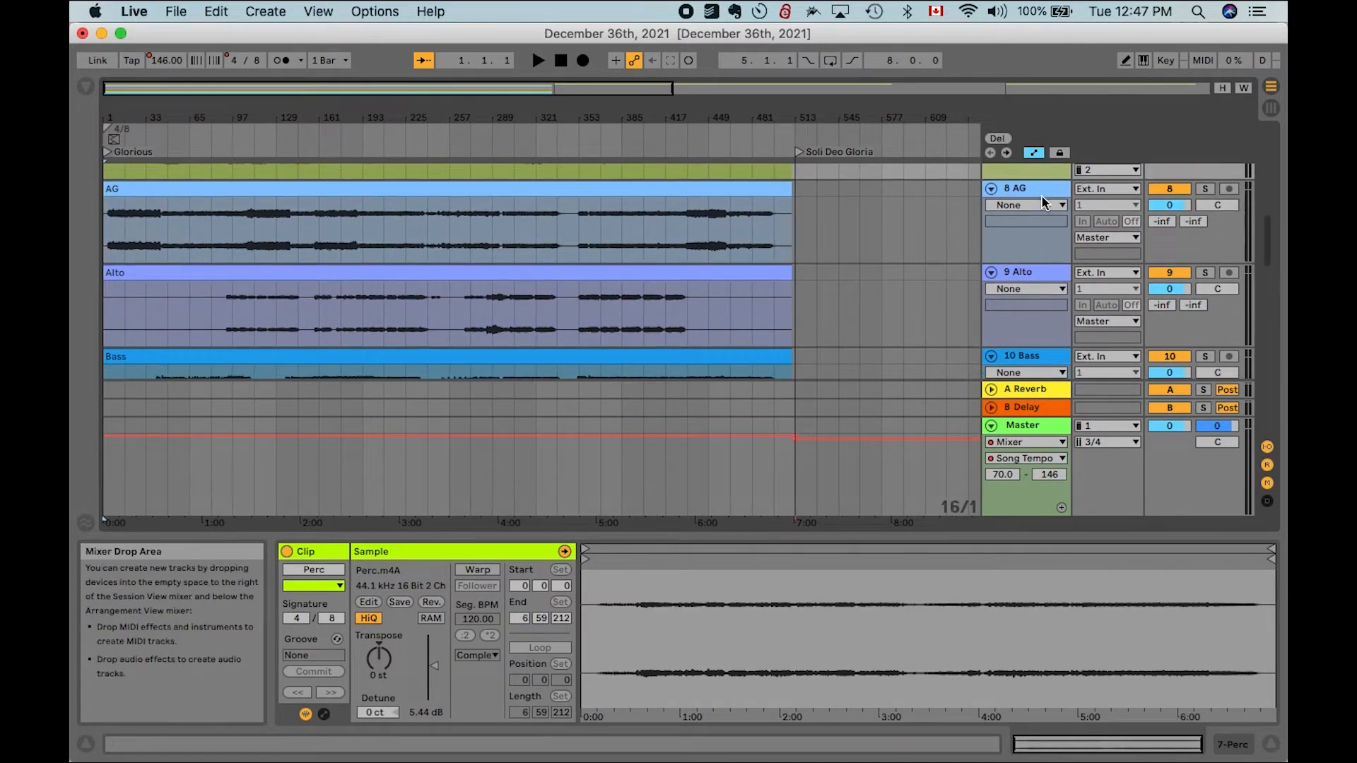
{"action": "scroll", "coordinate": [1041, 194], "scroll_direction": "up", "scroll_amount": 3}
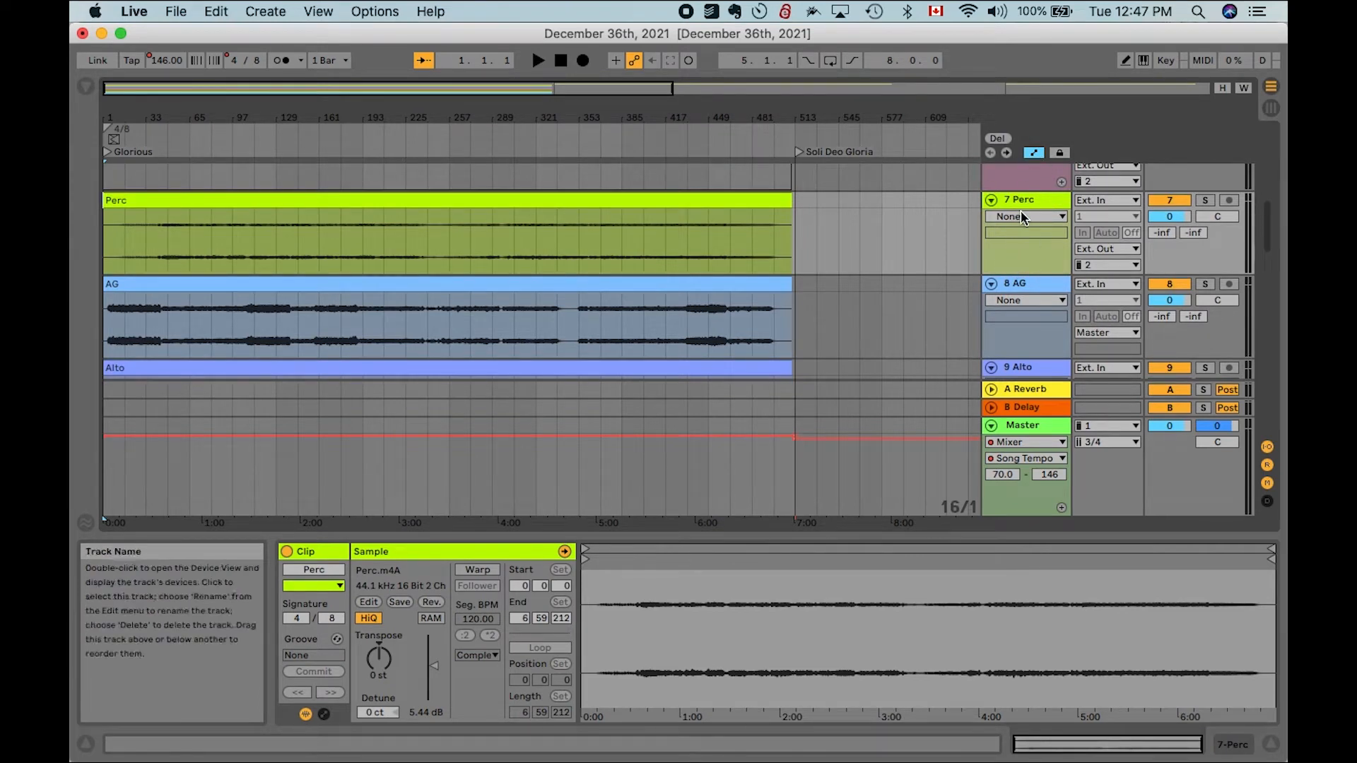
{"action": "left_click", "coordinate": [1020, 284]}
{"action": "left_click", "coordinate": [758, 281]}
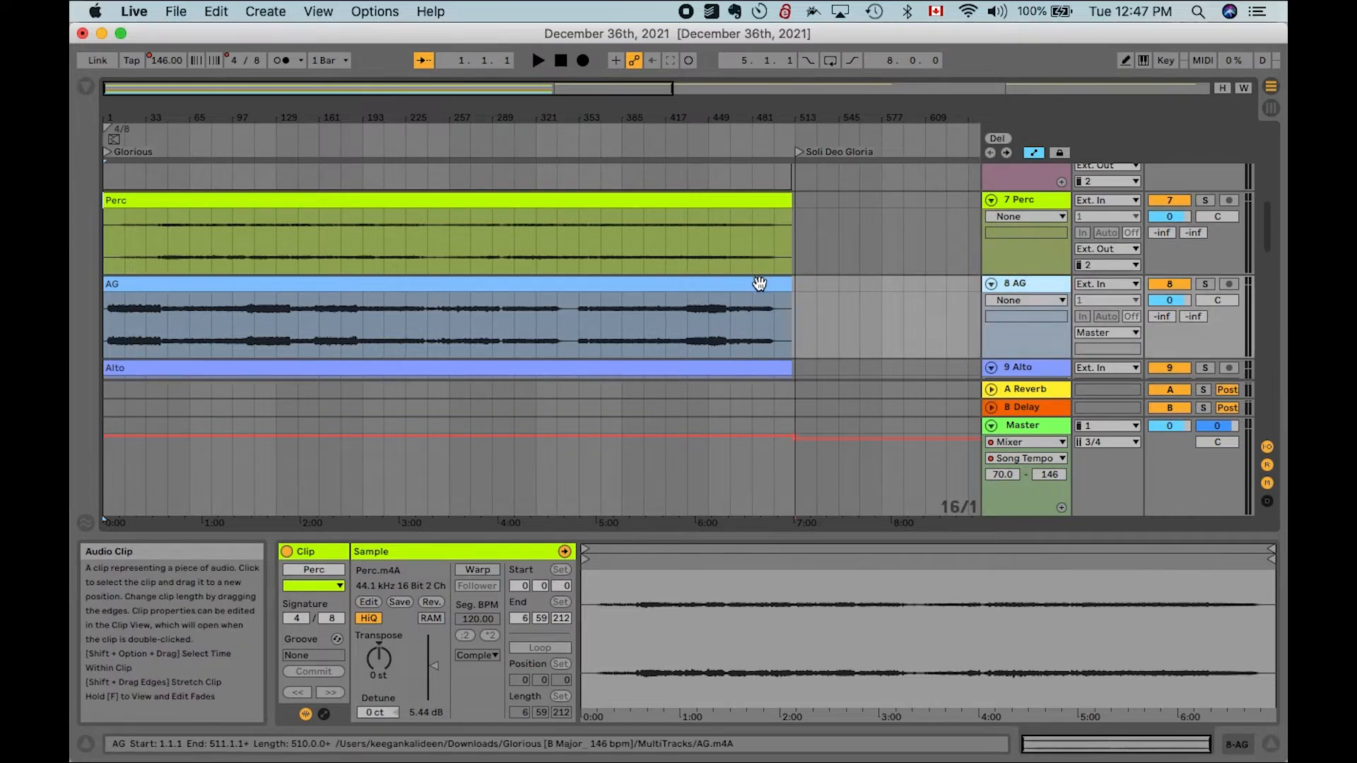
{"action": "scroll", "coordinate": [758, 281], "scroll_direction": "down", "scroll_amount": 10}
{"action": "scroll", "coordinate": [759, 284], "scroll_direction": "down", "scroll_amount": 10}
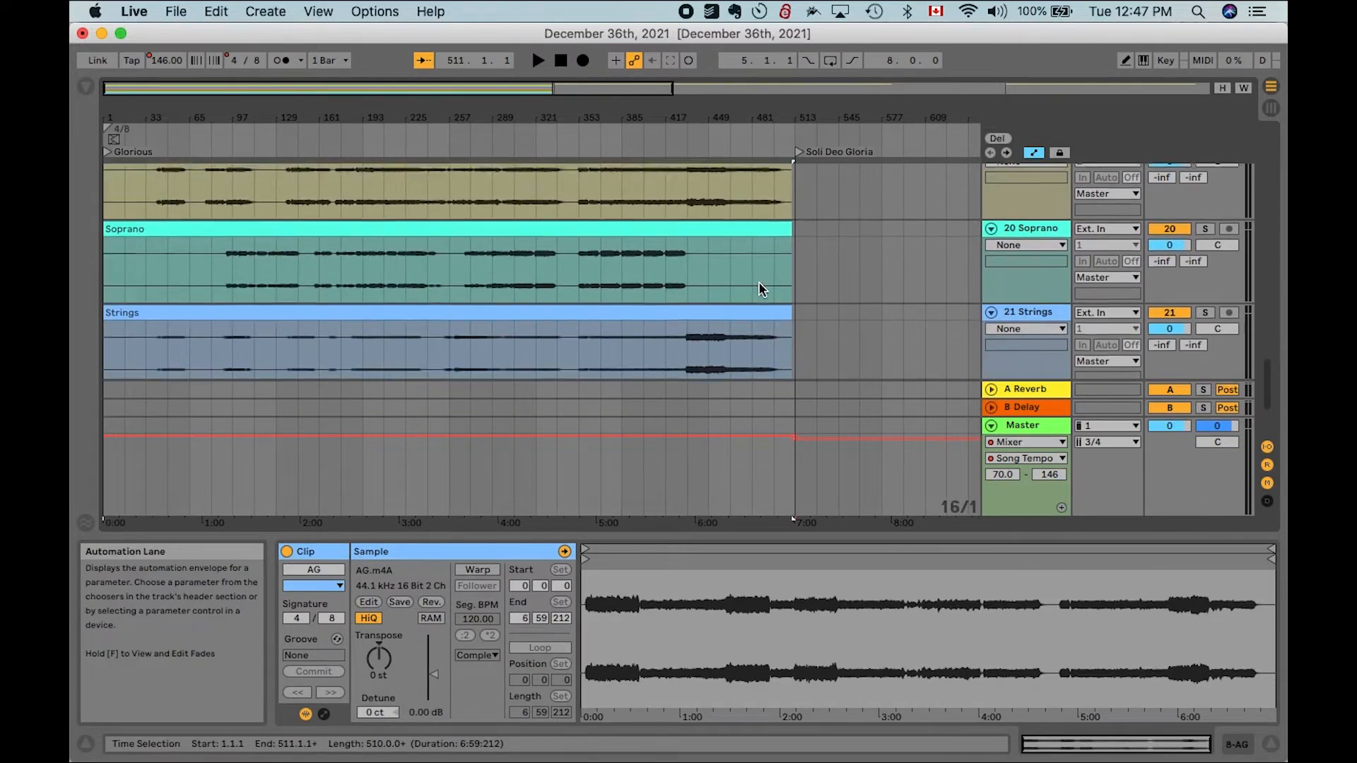
{"action": "left_click", "coordinate": [749, 258], "text": "shift"}
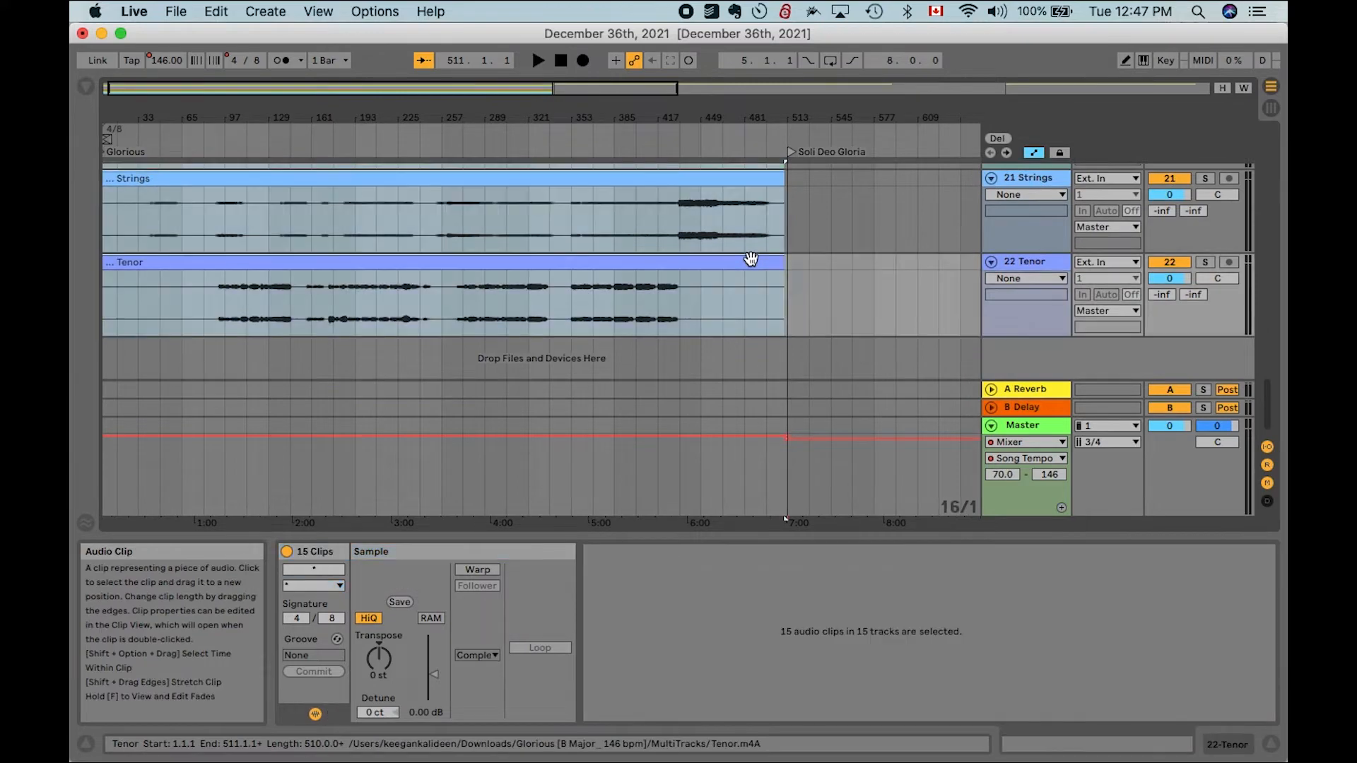
{"action": "scroll", "coordinate": [749, 258], "scroll_direction": "up", "scroll_amount": 10}
{"action": "scroll", "coordinate": [749, 256], "scroll_direction": "up", "scroll_amount": 5}
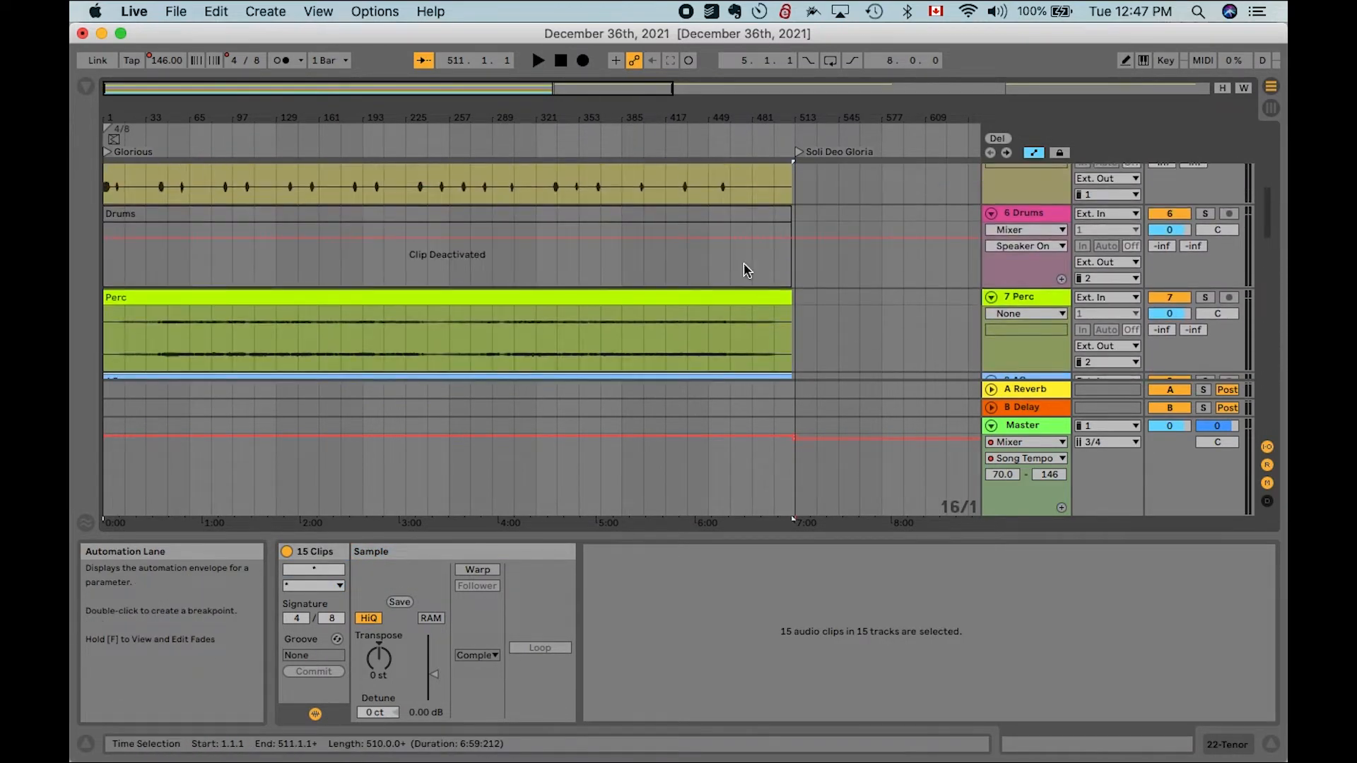
{"action": "scroll", "coordinate": [736, 249], "scroll_direction": "down", "scroll_amount": 8}
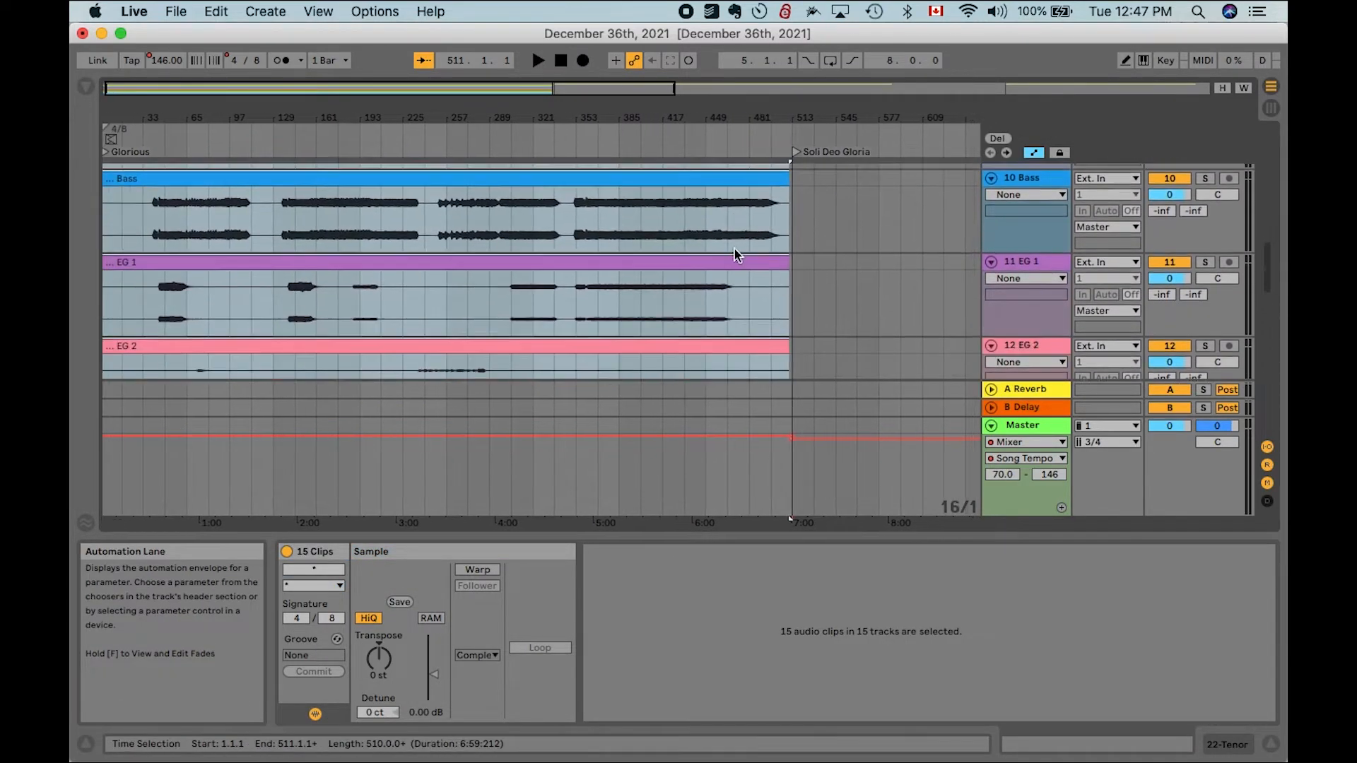
{"action": "scroll", "coordinate": [735, 249], "scroll_direction": "up", "scroll_amount": 6}
{"action": "scroll", "coordinate": [735, 250], "scroll_direction": "up", "scroll_amount": 5}
{"action": "left_click", "coordinate": [824, 271]}
{"action": "scroll", "coordinate": [824, 270], "scroll_direction": "down", "scroll_amount": 4}
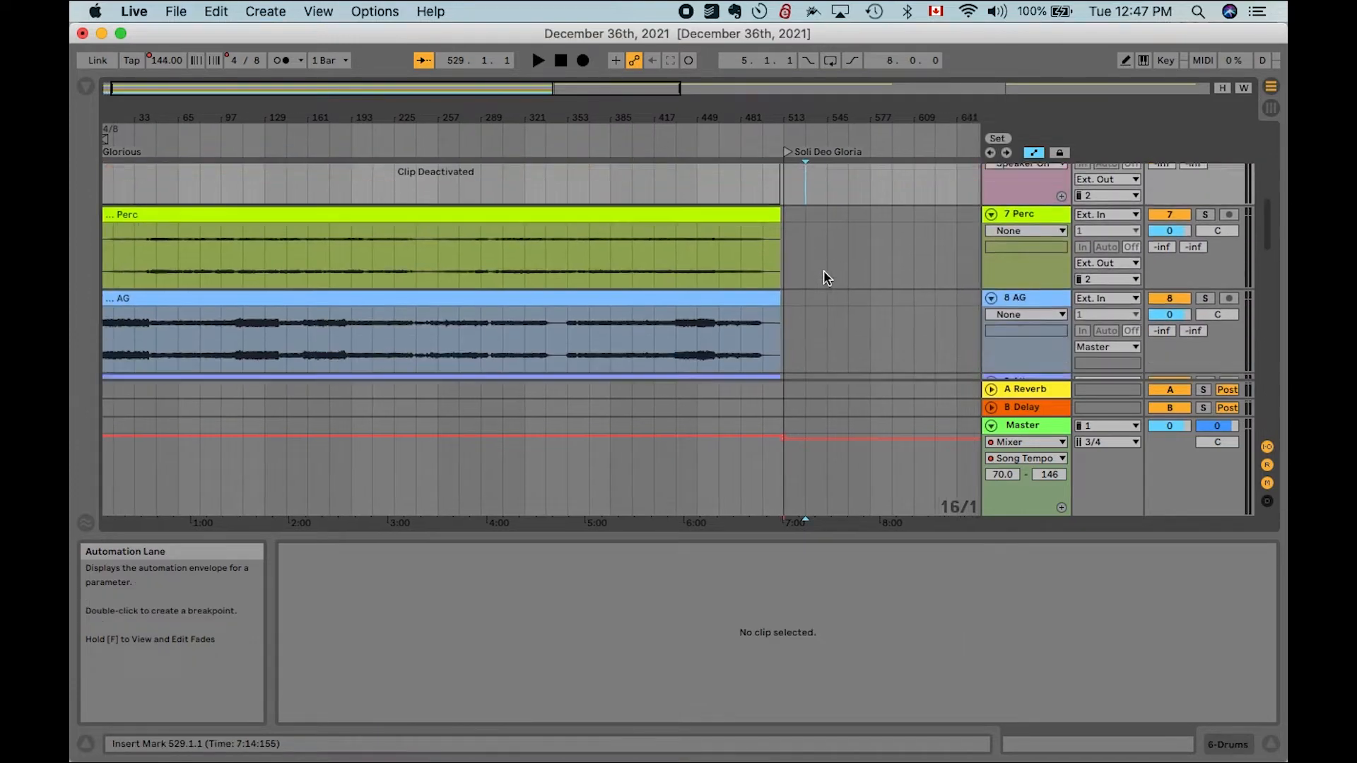
- Select all clips in the arrangement and turn on Warp for them
{"action": "key", "text": "super+a"}
{"action": "scroll", "coordinate": [748, 233], "scroll_direction": "down", "scroll_amount": 8}
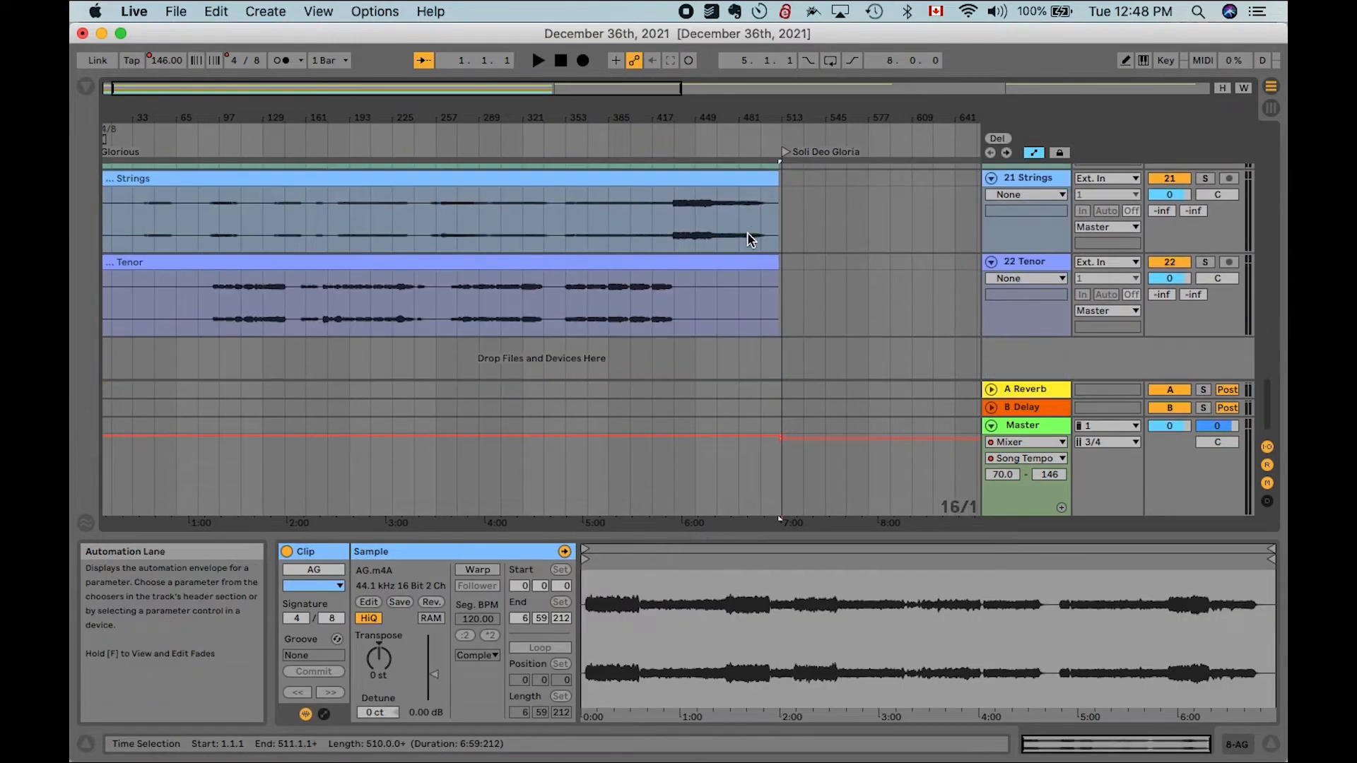
{"action": "scroll", "coordinate": [743, 271], "scroll_direction": "up", "scroll_amount": 2}
{"action": "scroll", "coordinate": [744, 264], "scroll_direction": "down", "scroll_amount": 3}
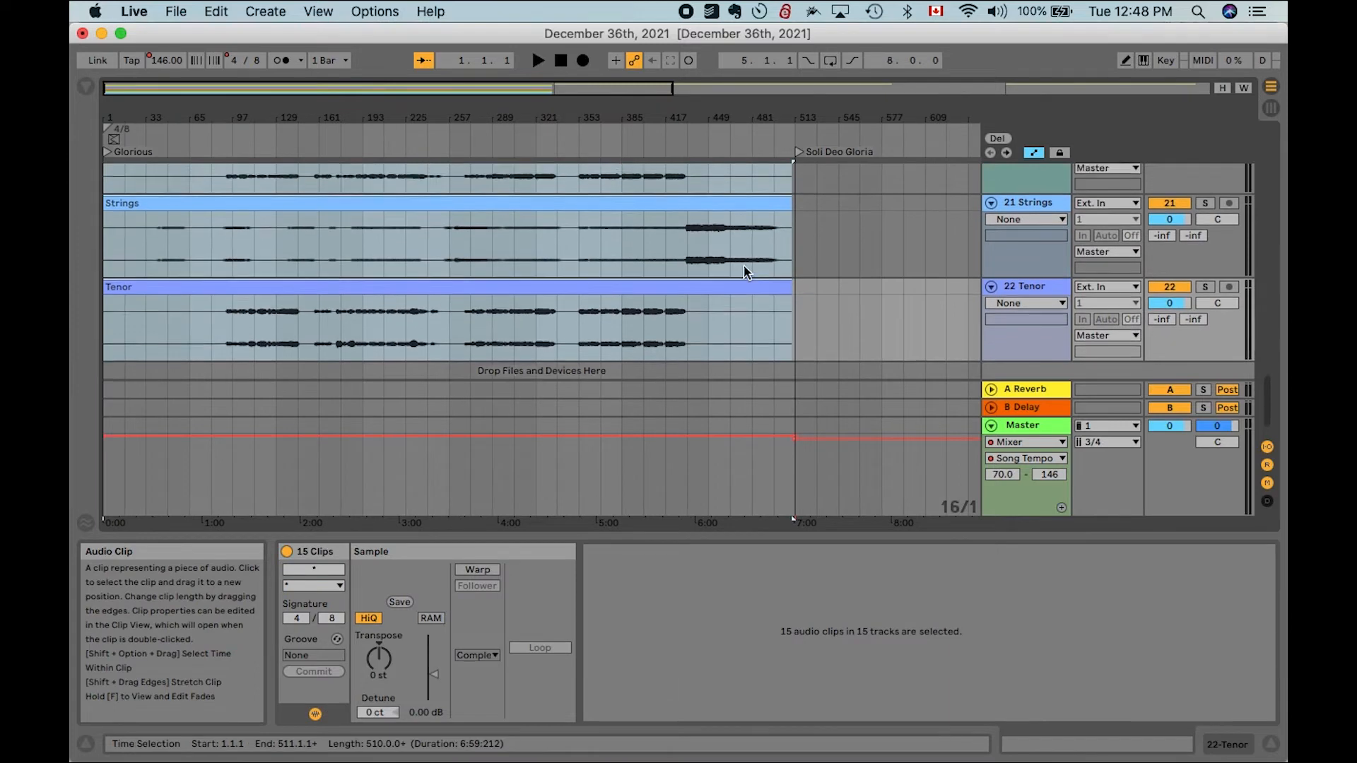
{"action": "left_click", "coordinate": [481, 569]}
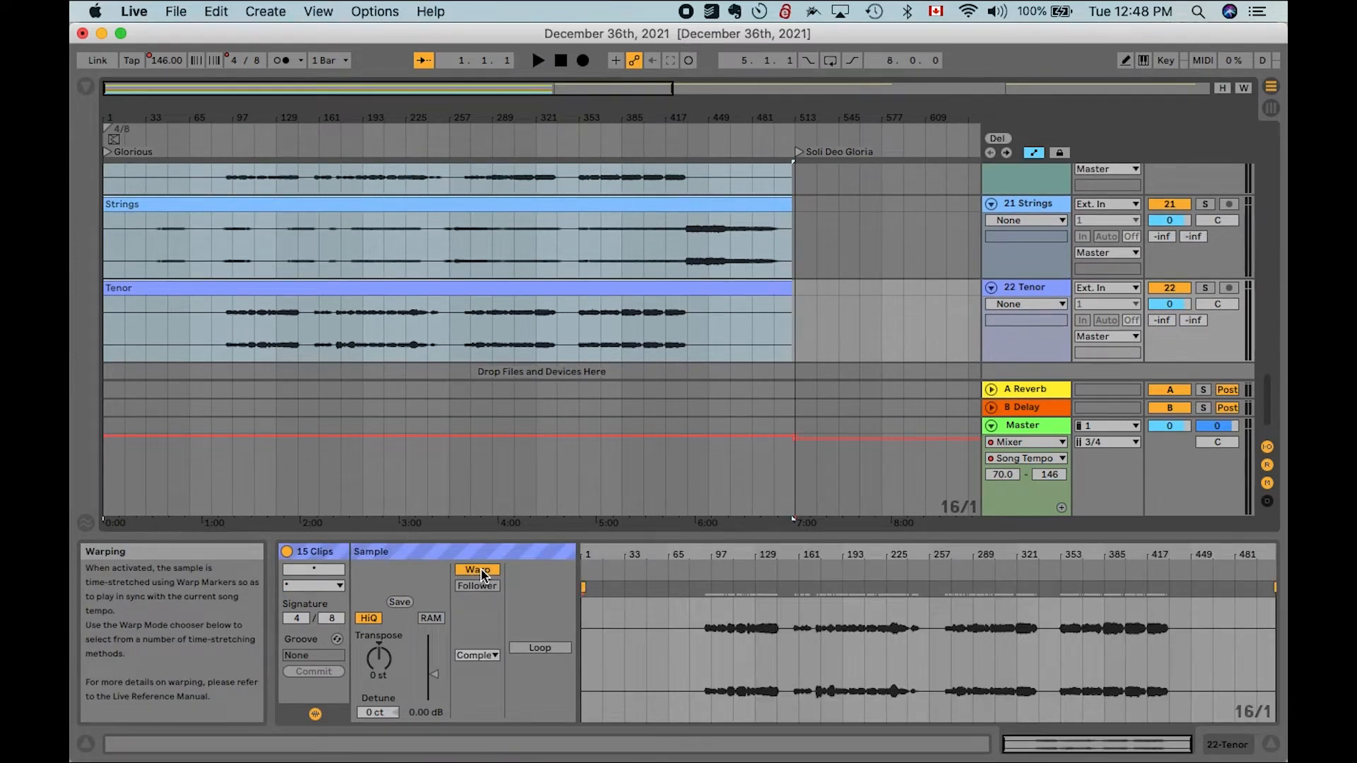
{"action": "scroll", "coordinate": [380, 286], "scroll_direction": "down", "scroll_amount": 1}
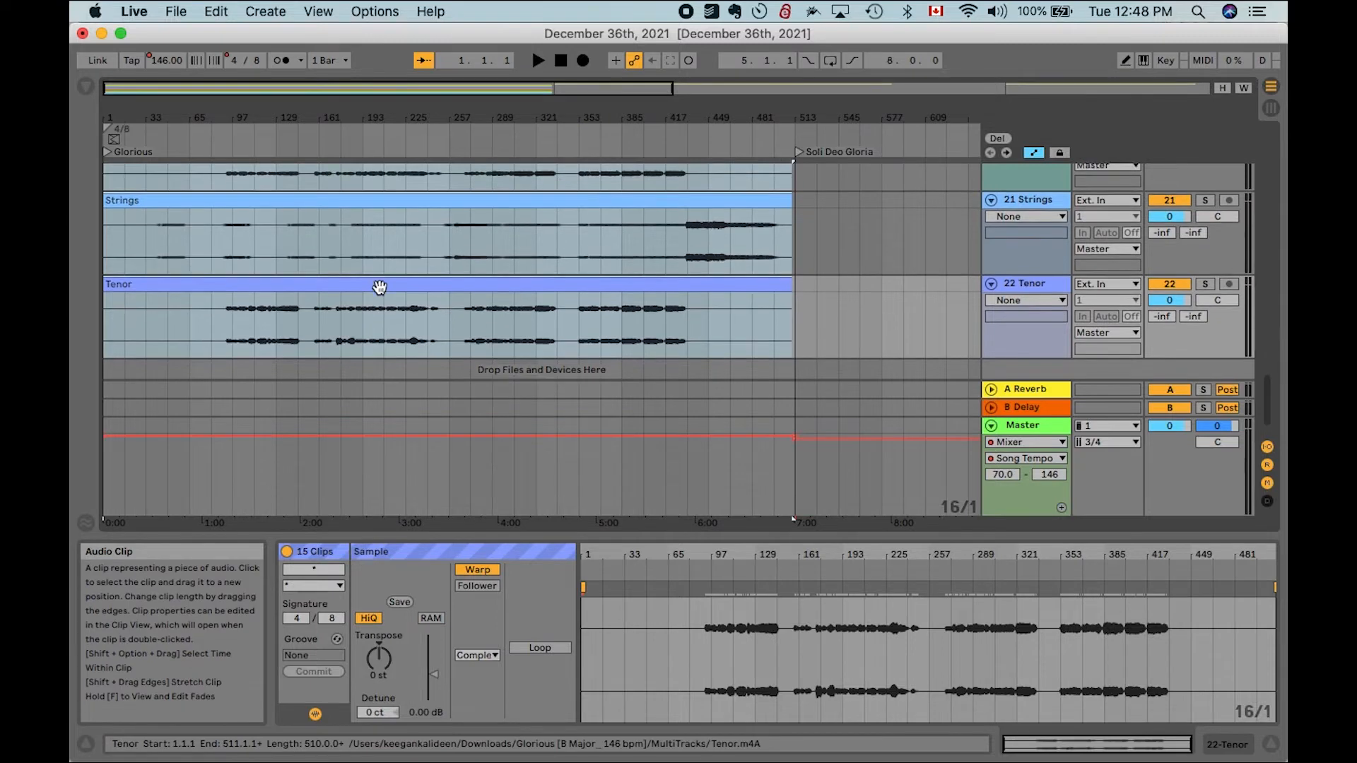
- Try transposing the selected clips by a few semitones and toggling their warping off and on
{"action": "scroll", "coordinate": [379, 287], "scroll_direction": "up", "scroll_amount": 5}
{"action": "scroll", "coordinate": [380, 286], "scroll_direction": "down", "scroll_amount": 3}
{"action": "scroll", "coordinate": [379, 286], "scroll_direction": "down", "scroll_amount": 1}
{"action": "scroll", "coordinate": [380, 286], "scroll_direction": "left", "scroll_amount": 4}
{"action": "scroll", "coordinate": [379, 284], "scroll_direction": "up", "scroll_amount": 2}
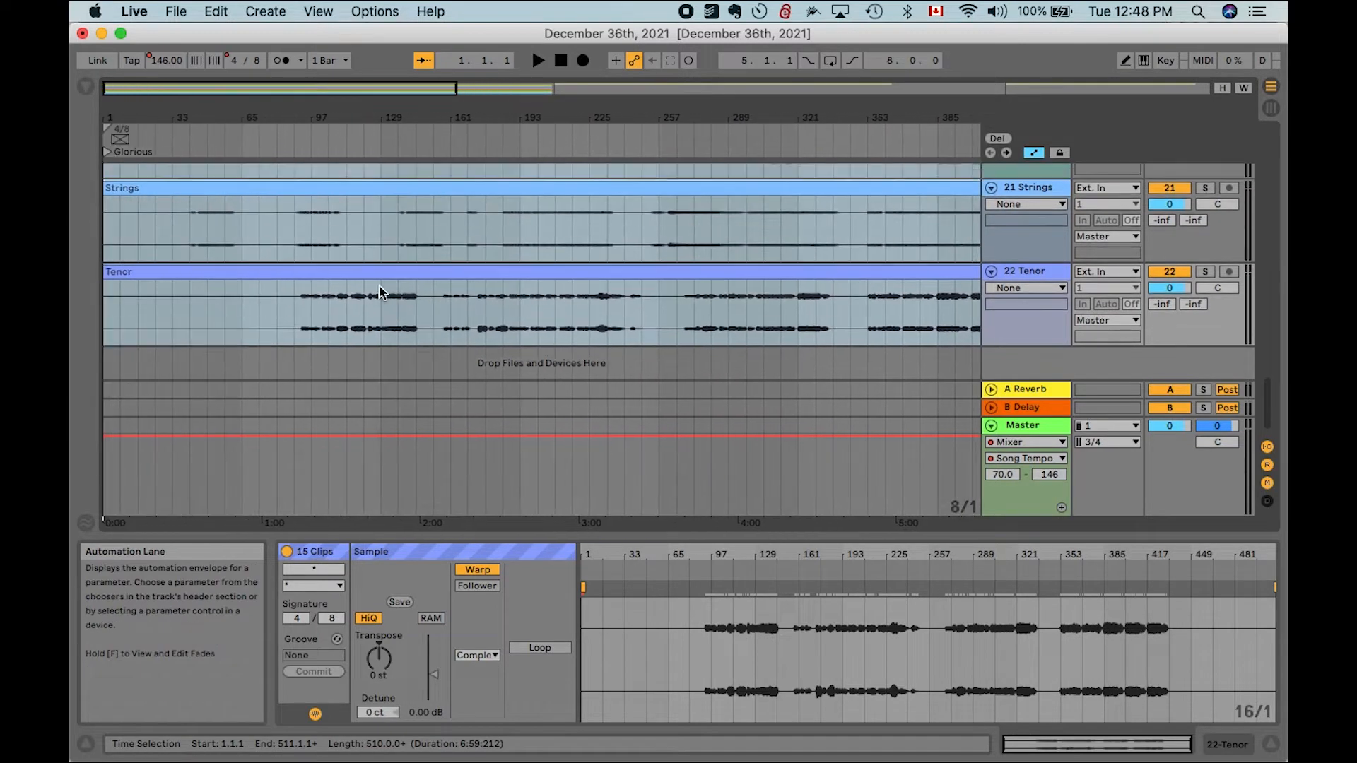
{"action": "left_click", "coordinate": [384, 665]}
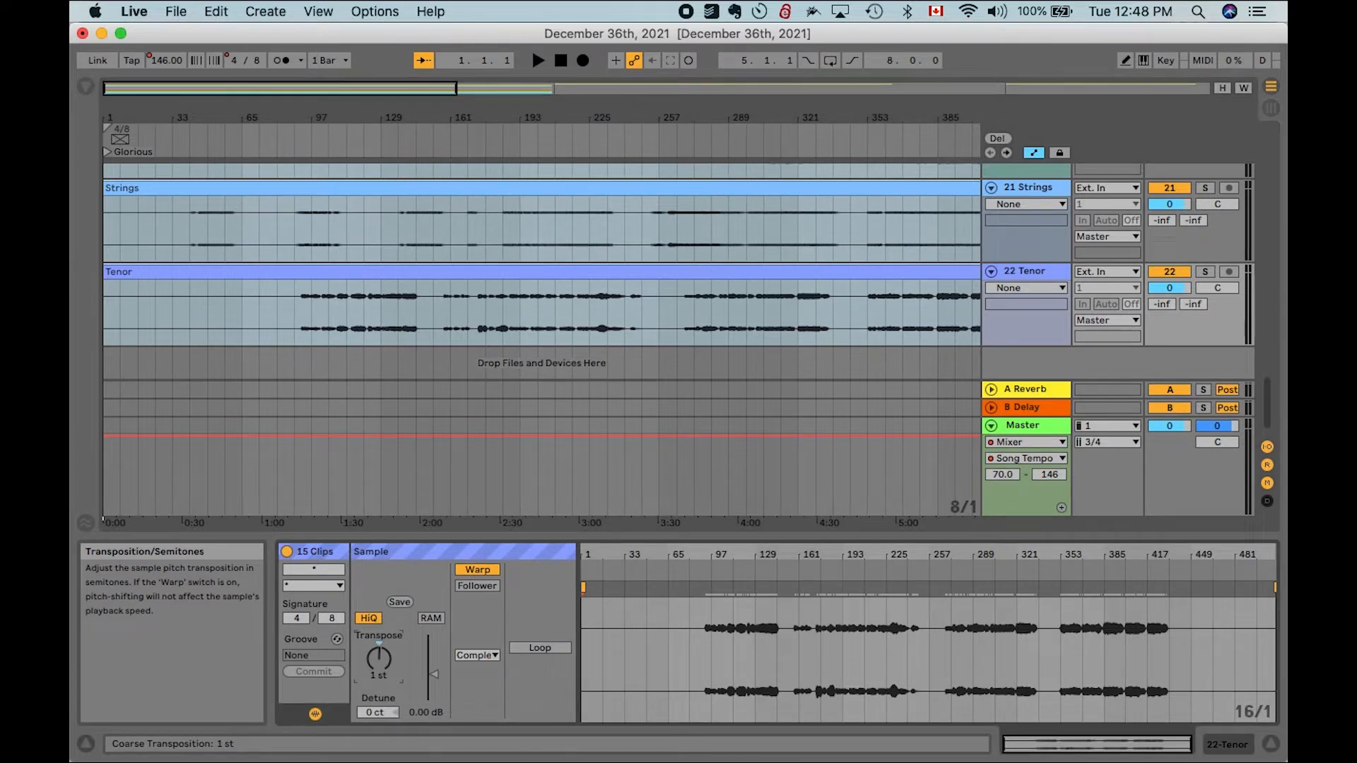
{"action": "left_click", "coordinate": [478, 570]}
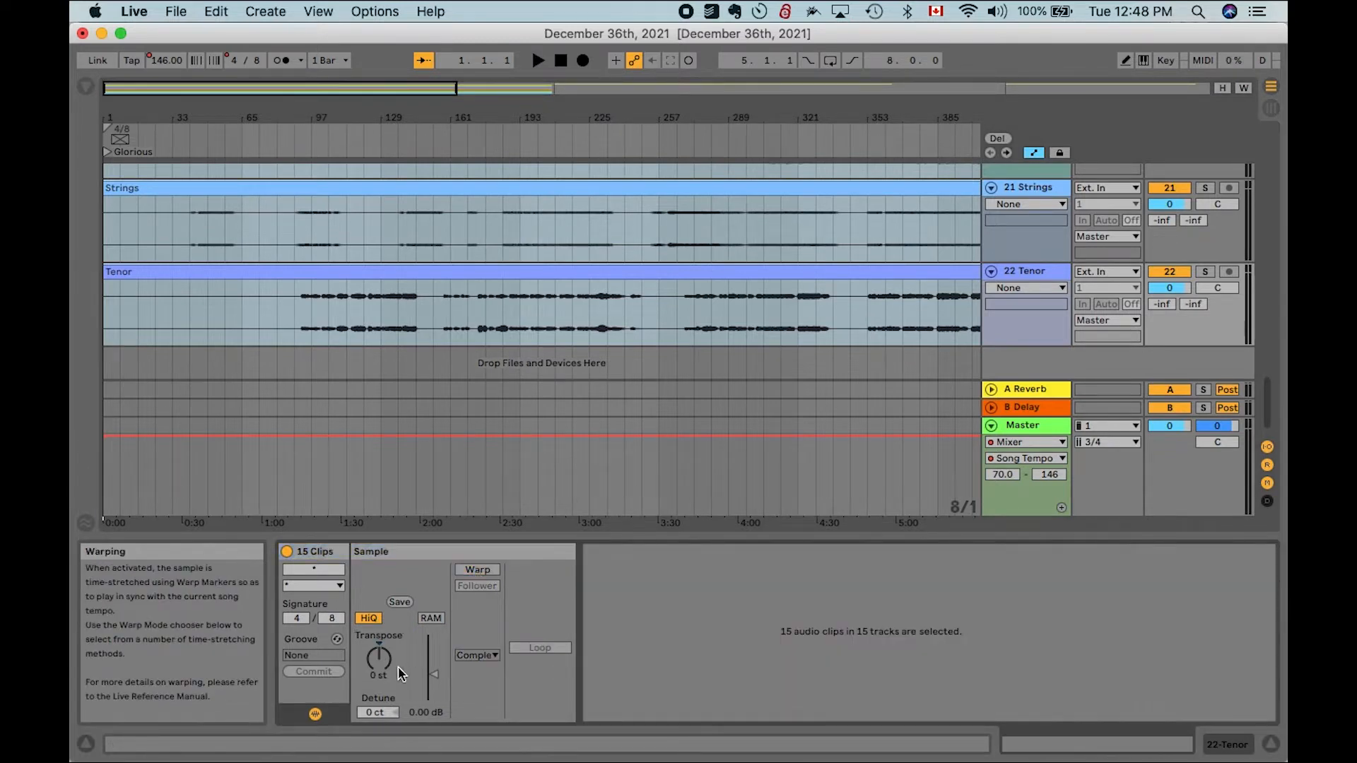
{"action": "mouse_move", "coordinate": [379, 659]}
{"action": "left_mouse_down"}
{"action": "mouse_move", "coordinate": [379, 646]}
{"action": "mouse_move", "coordinate": [379, 673]}
{"action": "left_mouse_up"}
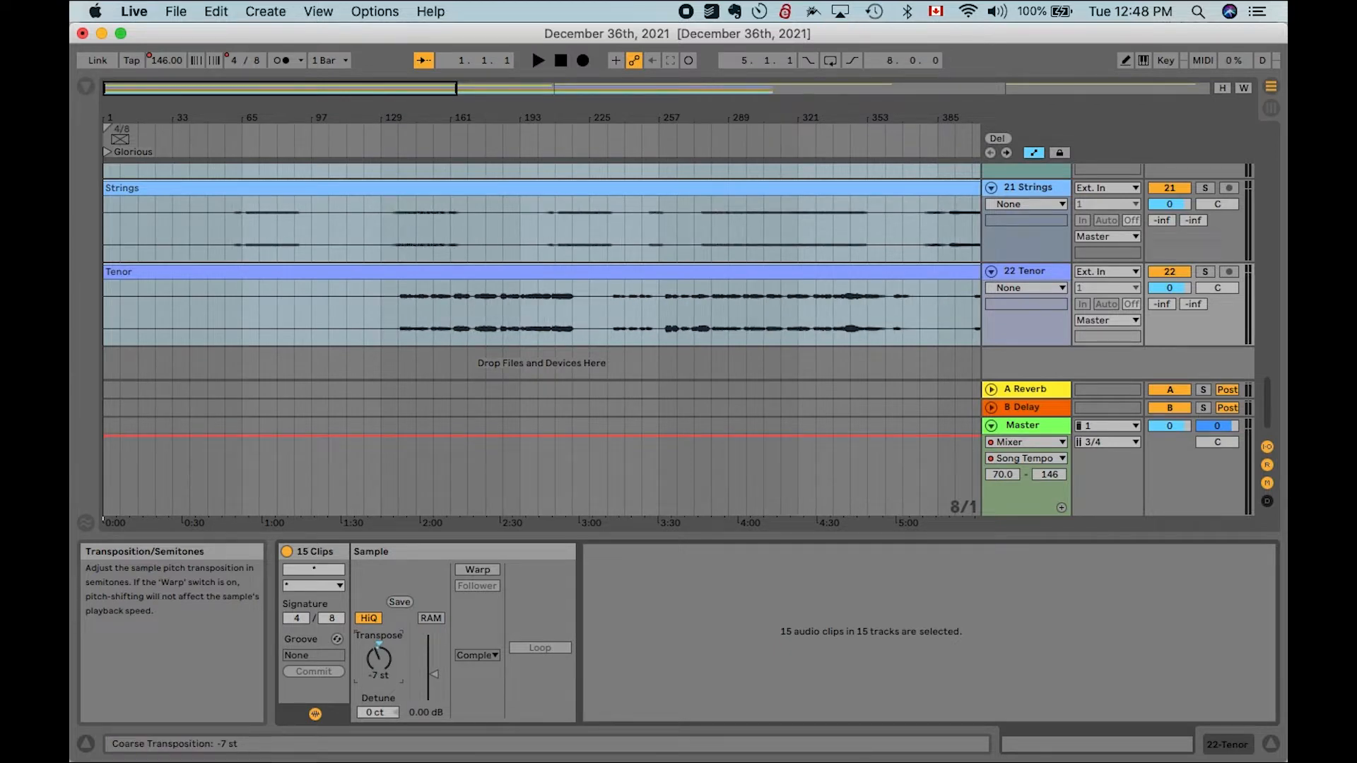
{"action": "left_click_drag", "start_coordinate": [379, 673], "coordinate": [379, 660]}
{"action": "left_click", "coordinate": [477, 572]}
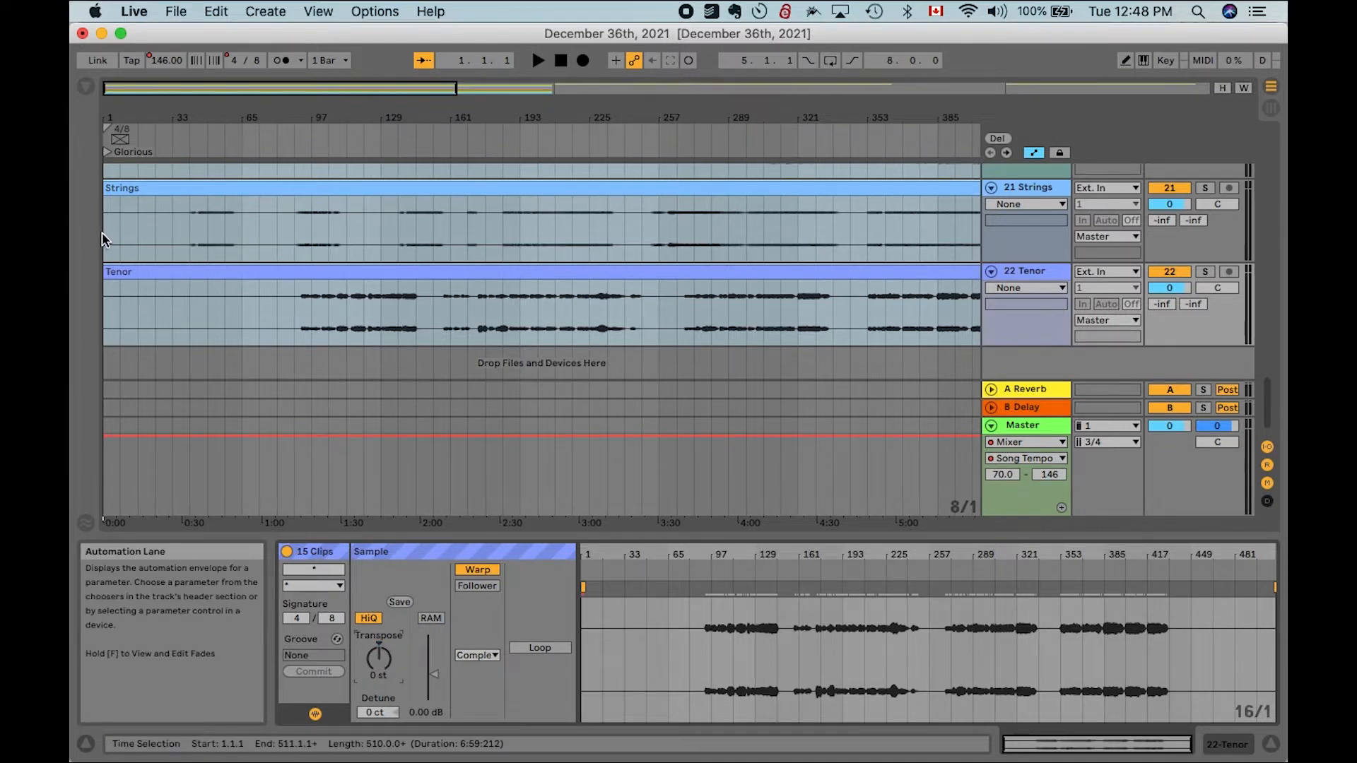
- Play the arrangement from the song start while listening to the Guide track
{"action": "scroll", "coordinate": [386, 305], "scroll_direction": "up", "scroll_amount": 5}
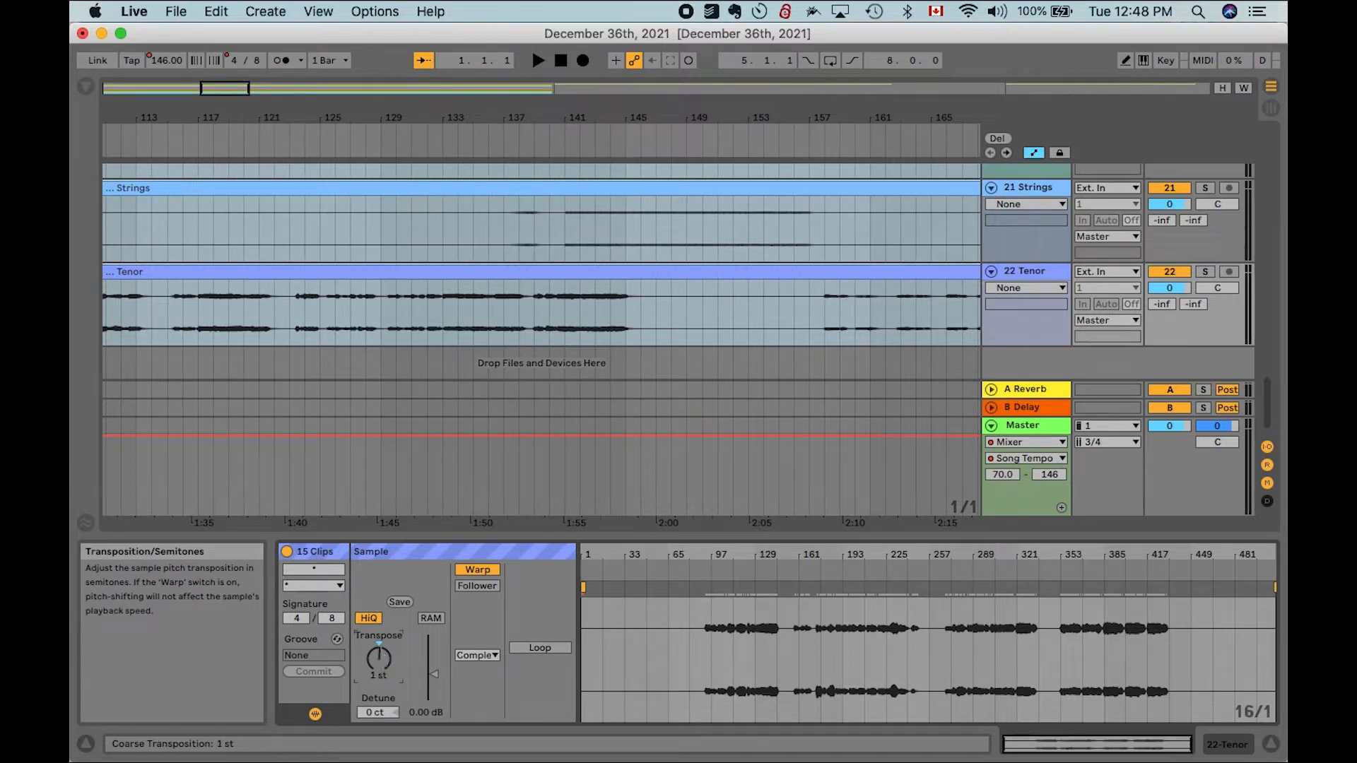
{"action": "scroll", "coordinate": [108, 299], "scroll_direction": "left", "scroll_amount": 15}
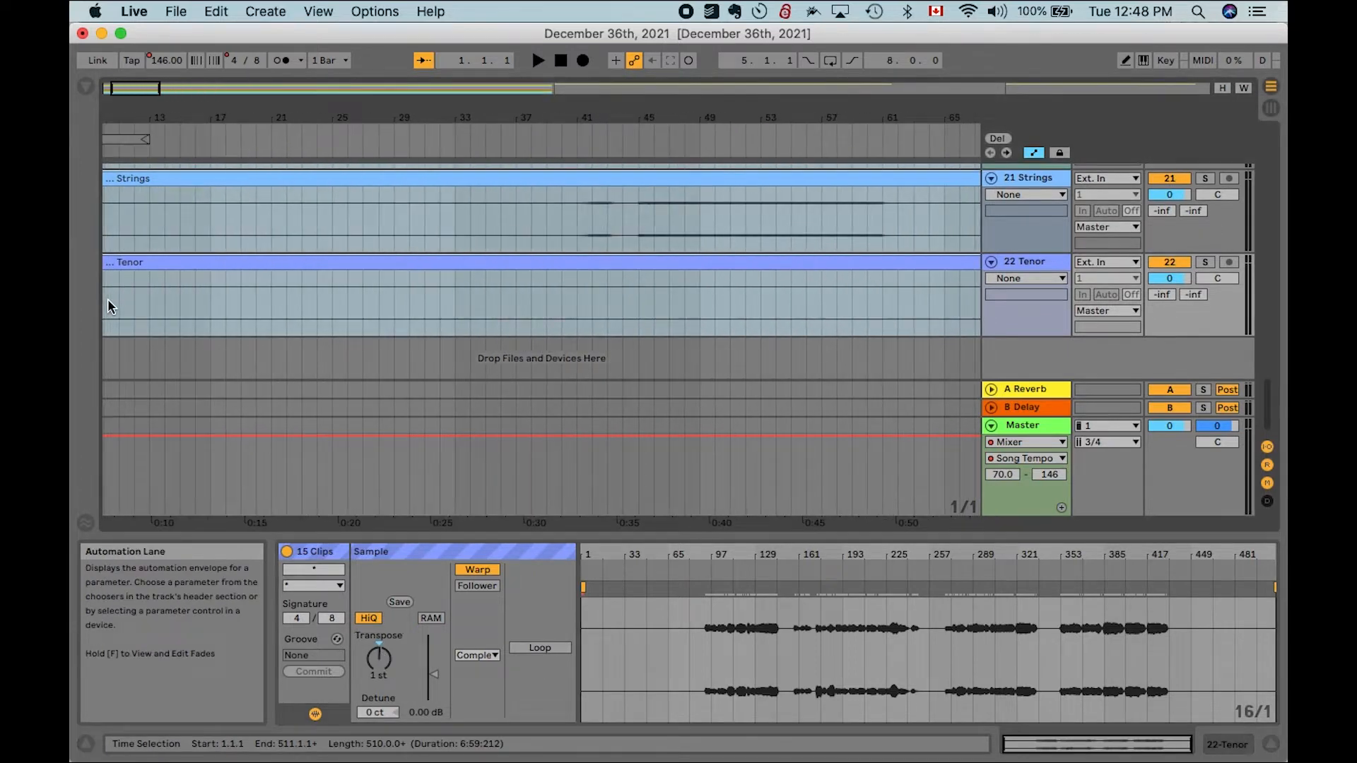
{"action": "scroll", "coordinate": [115, 301], "scroll_direction": "down", "scroll_amount": 3}
{"action": "left_click", "coordinate": [104, 299]}
{"action": "key", "text": "space"}
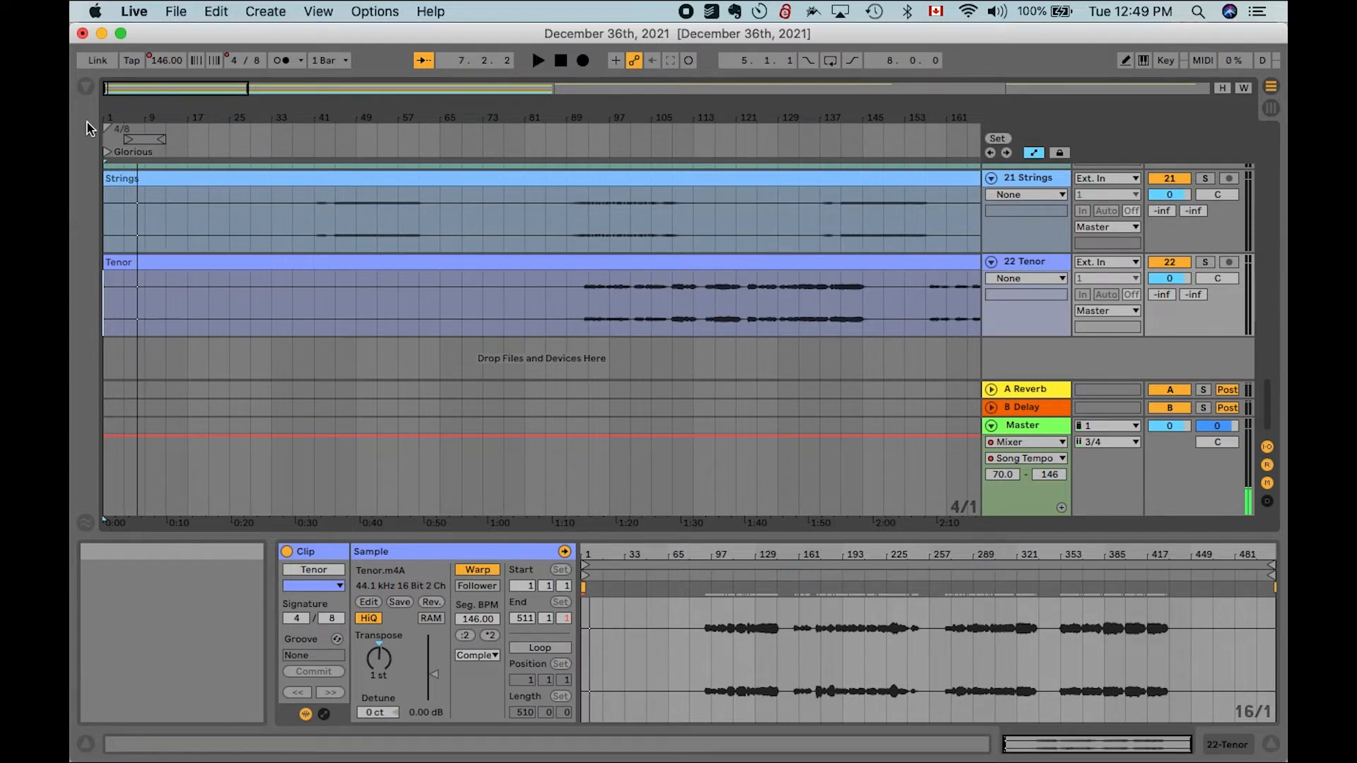
{"action": "scroll", "coordinate": [130, 206], "scroll_direction": "up", "scroll_amount": 15}
{"action": "scroll", "coordinate": [130, 208], "scroll_direction": "up", "scroll_amount": 3}
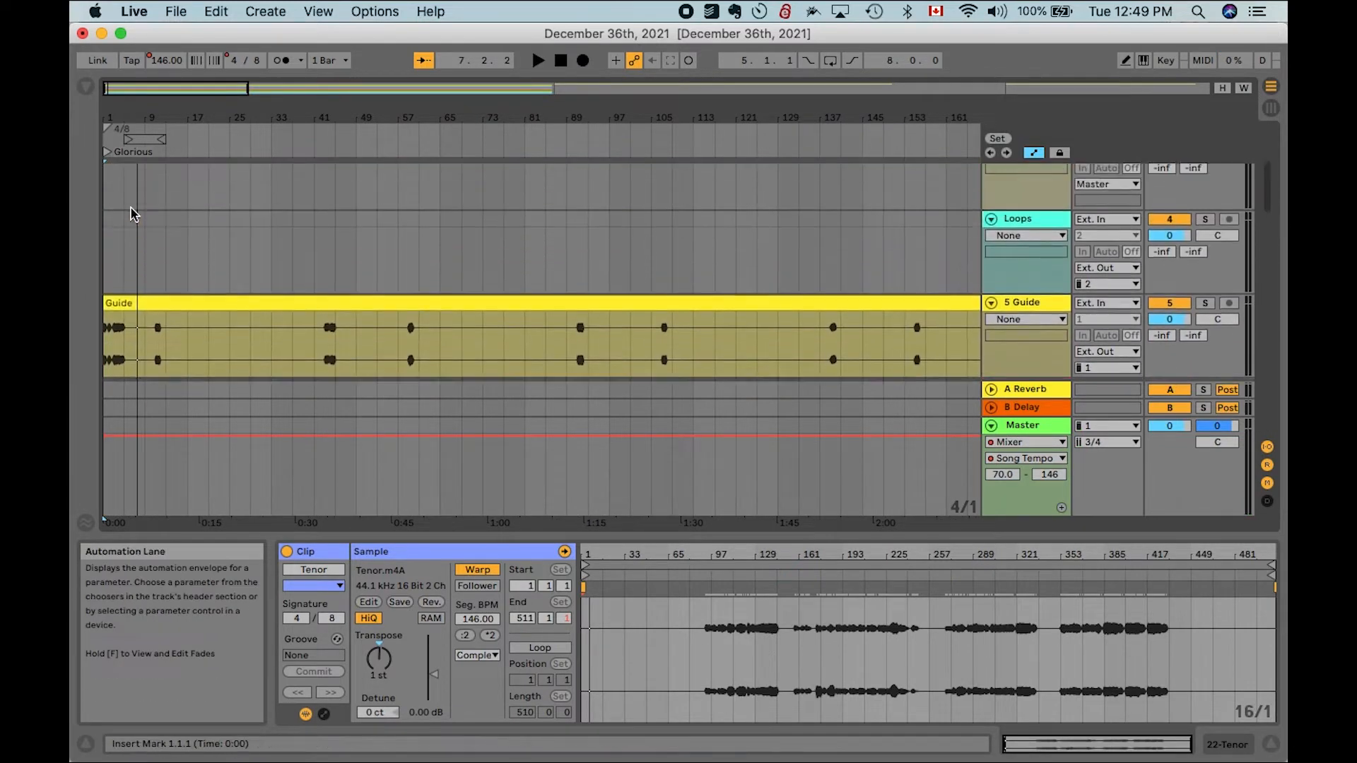
{"action": "scroll", "coordinate": [131, 207], "scroll_direction": "down", "scroll_amount": 2}
{"action": "scroll", "coordinate": [131, 207], "scroll_direction": "up", "scroll_amount": 5}
{"action": "scroll", "coordinate": [131, 206], "scroll_direction": "left", "scroll_amount": 3}
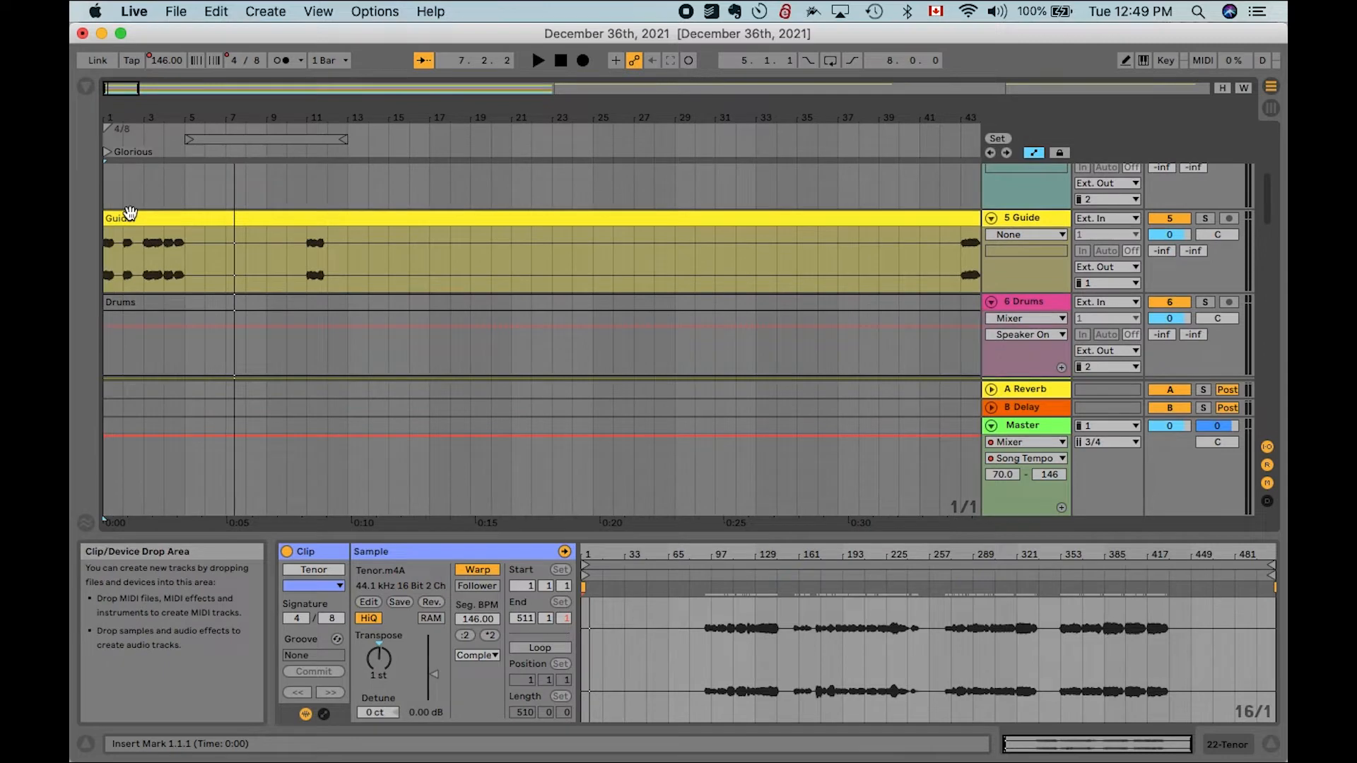
{"action": "left_click", "coordinate": [114, 264]}
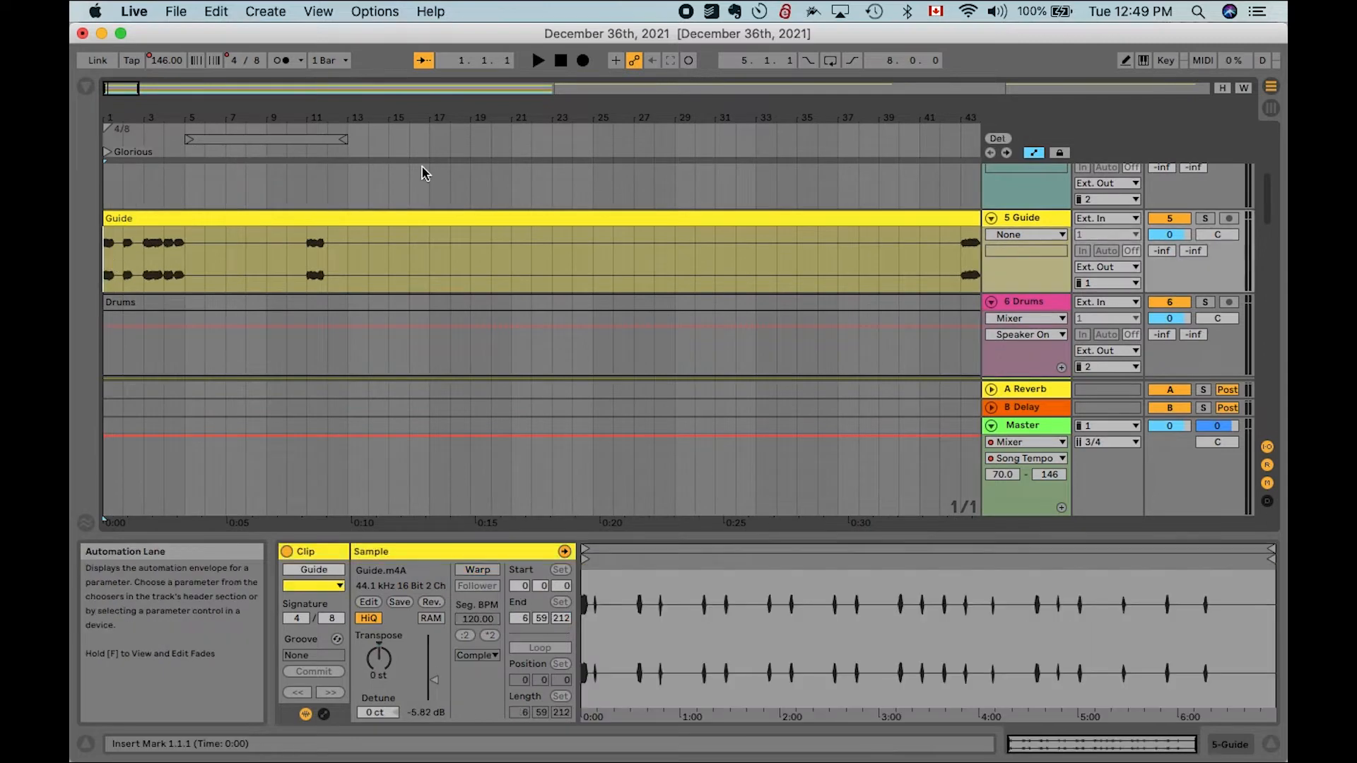
{"action": "left_click", "coordinate": [1165, 62]}
{"action": "left_click", "coordinate": [1166, 63]}
{"action": "key", "text": "space"}
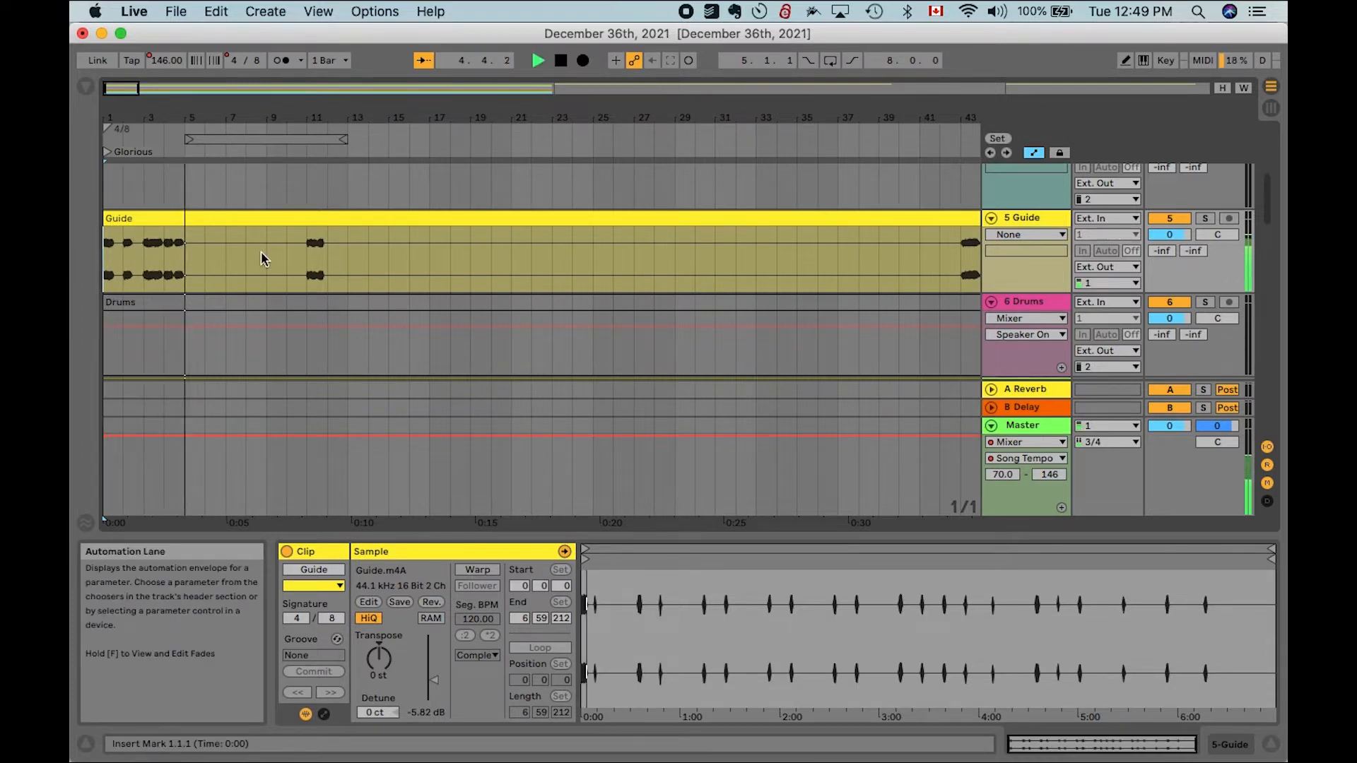
- Add a locator at bar 5 and name it Intro
{"action": "left_click", "coordinate": [190, 152]}
{"action": "right_click", "coordinate": [192, 158]}
{"action": "left_click", "coordinate": [227, 174]}
{"action": "type", "text": "Intro"}
{"action": "key", "text": "Return"}
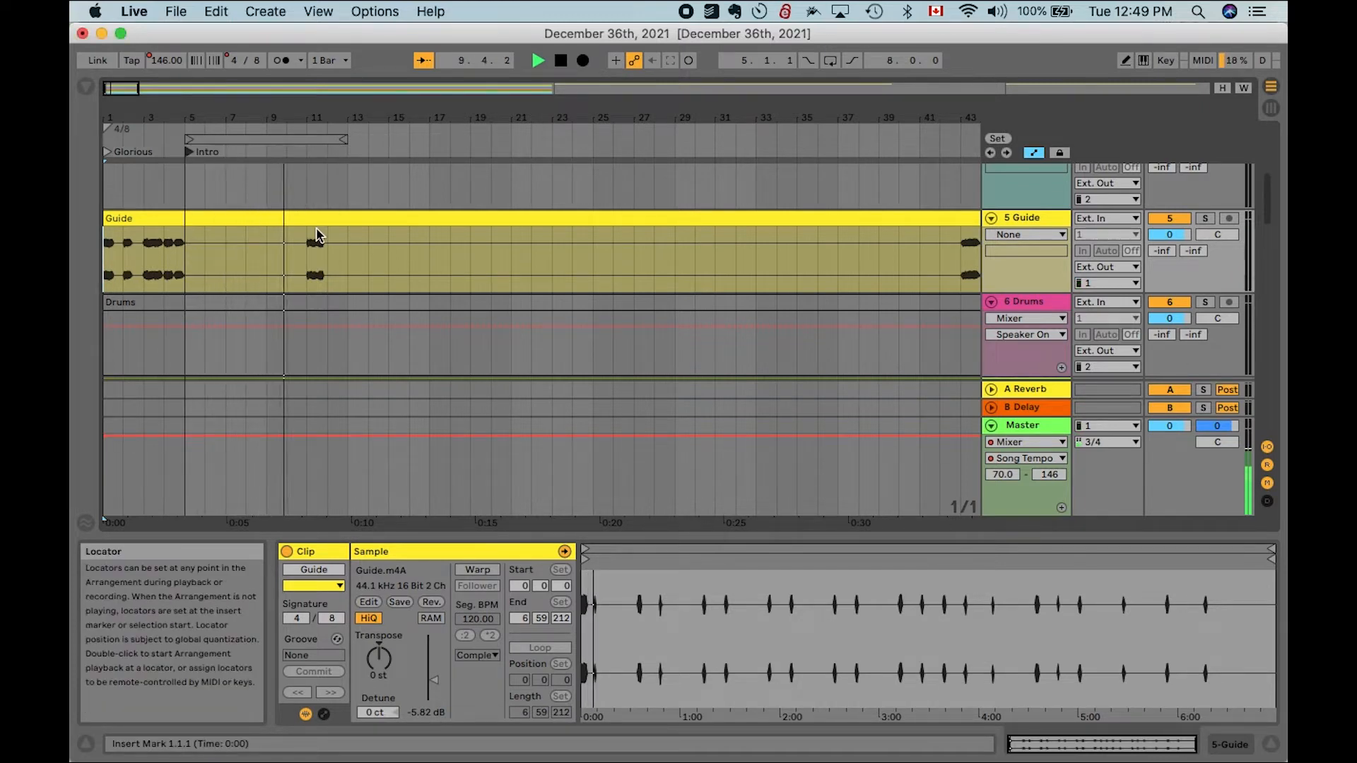
- Add a locator at bar 13 and name it Chorus
{"action": "left_click", "coordinate": [350, 154]}
{"action": "right_click", "coordinate": [352, 157]}
{"action": "left_click", "coordinate": [374, 174]}
{"action": "type", "text": "Chorus"}
{"action": "key", "text": "Return"}
- Add a locator at bar 45 and name it Interlude
{"action": "scroll", "coordinate": [724, 239], "scroll_direction": "right", "scroll_amount": 5}
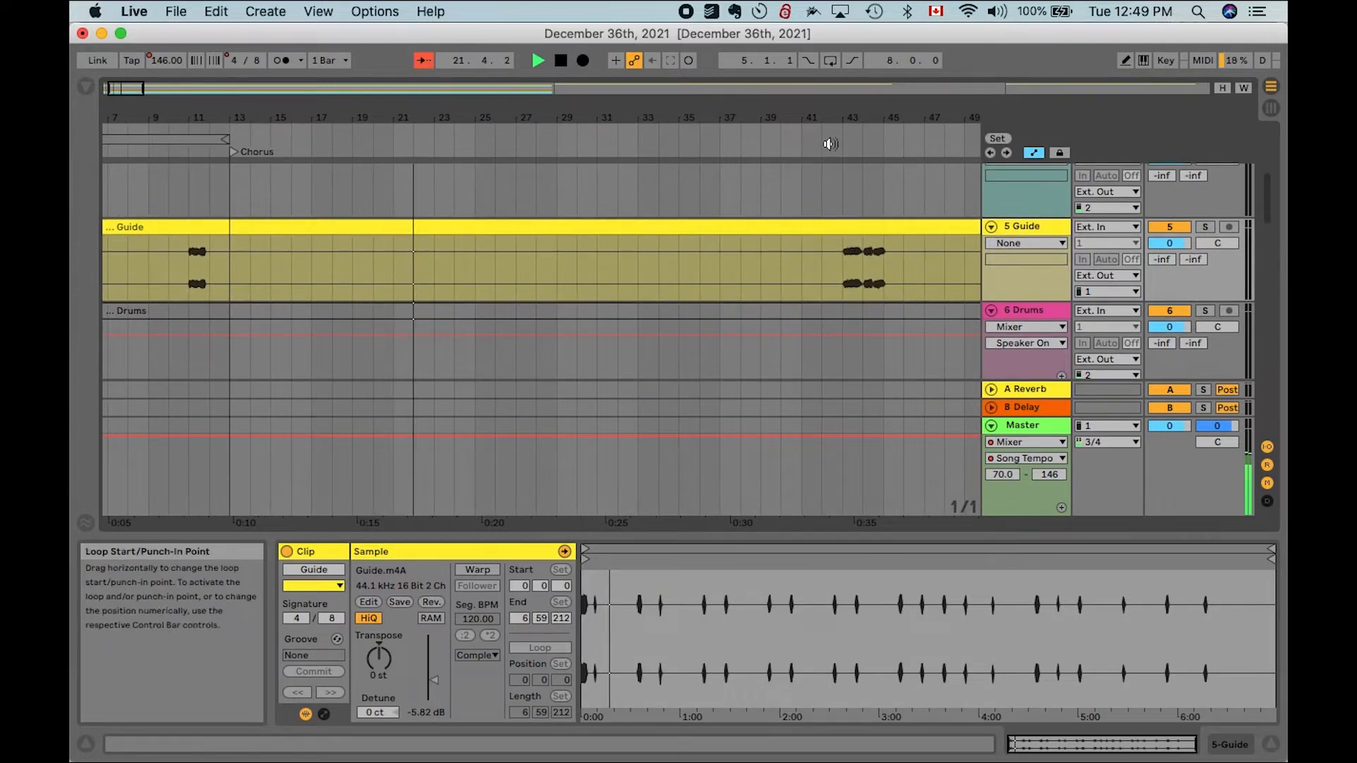
{"action": "left_click", "coordinate": [824, 140]}
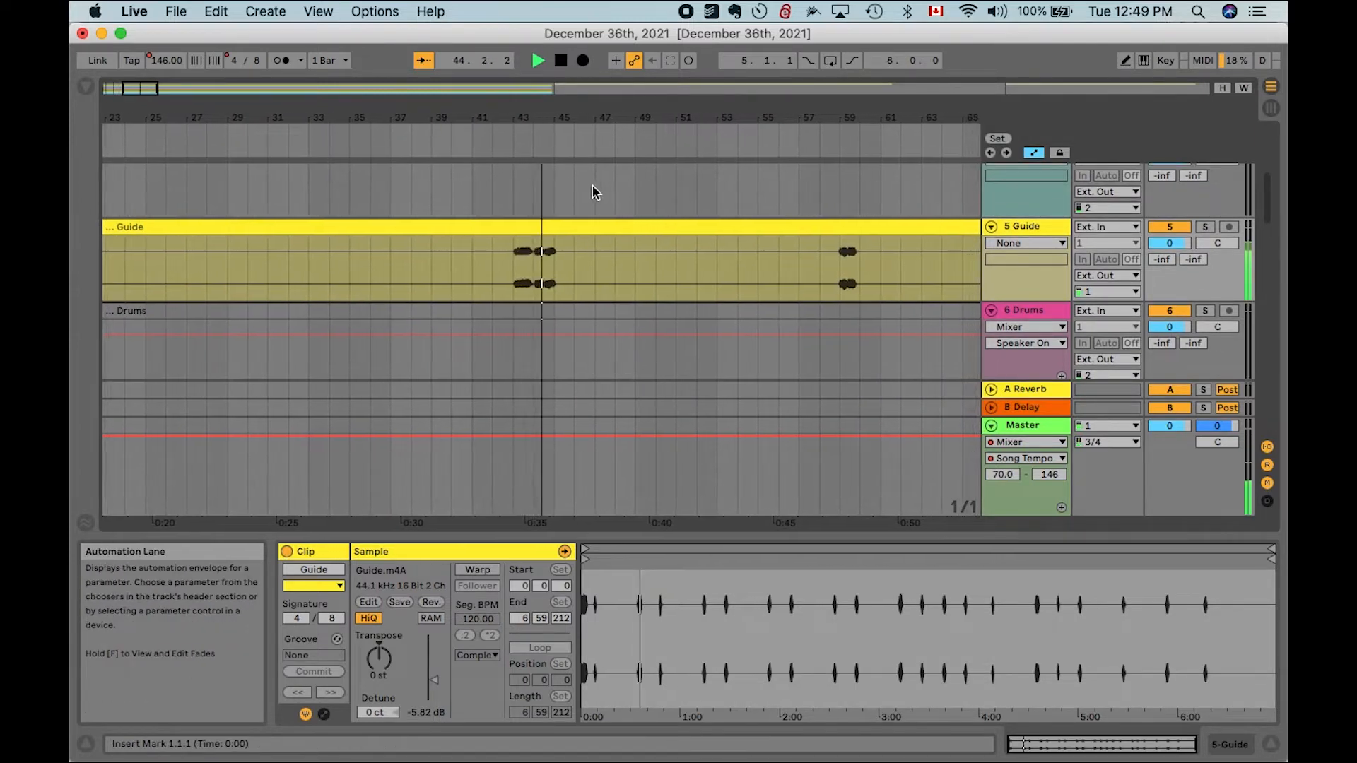
{"action": "right_click", "coordinate": [539, 155]}
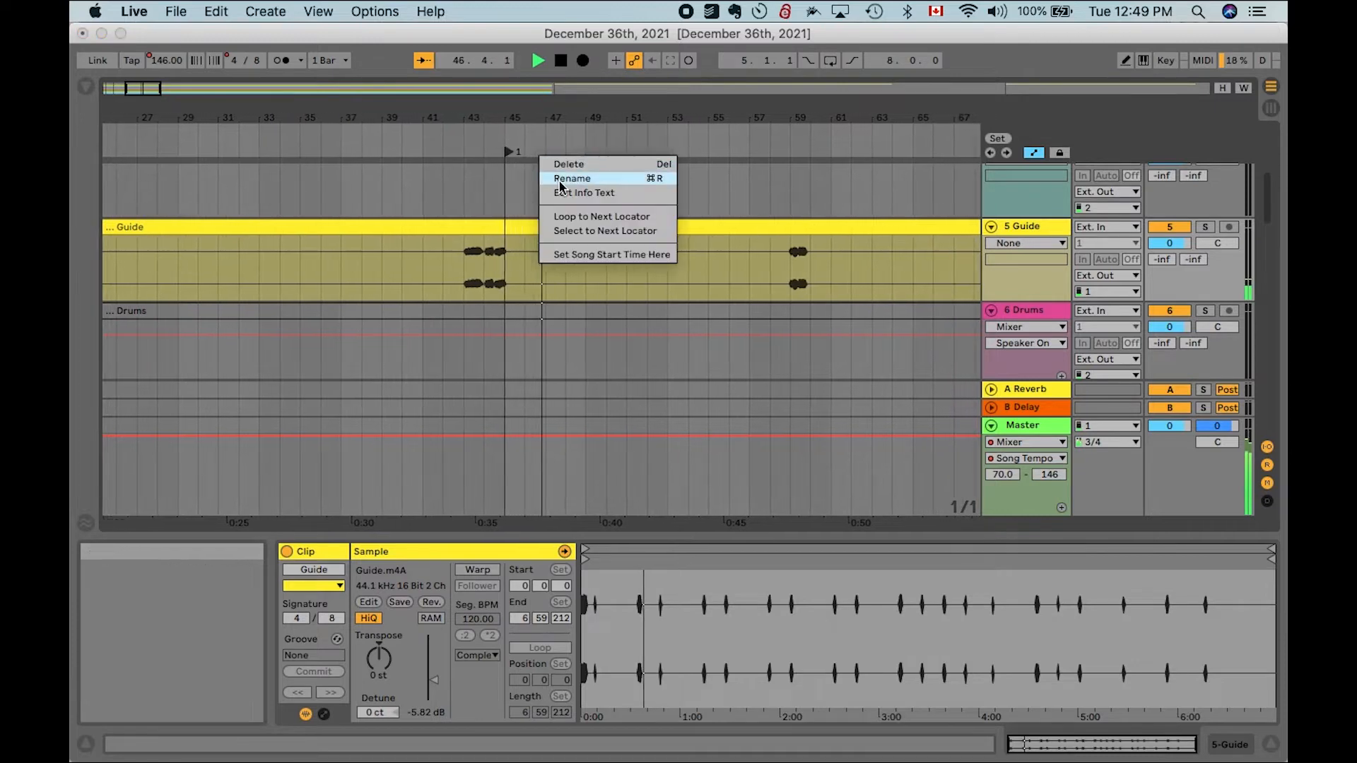
{"action": "left_click", "coordinate": [559, 178]}
{"action": "type", "text": "Interlude"}
{"action": "key", "text": "Return"}
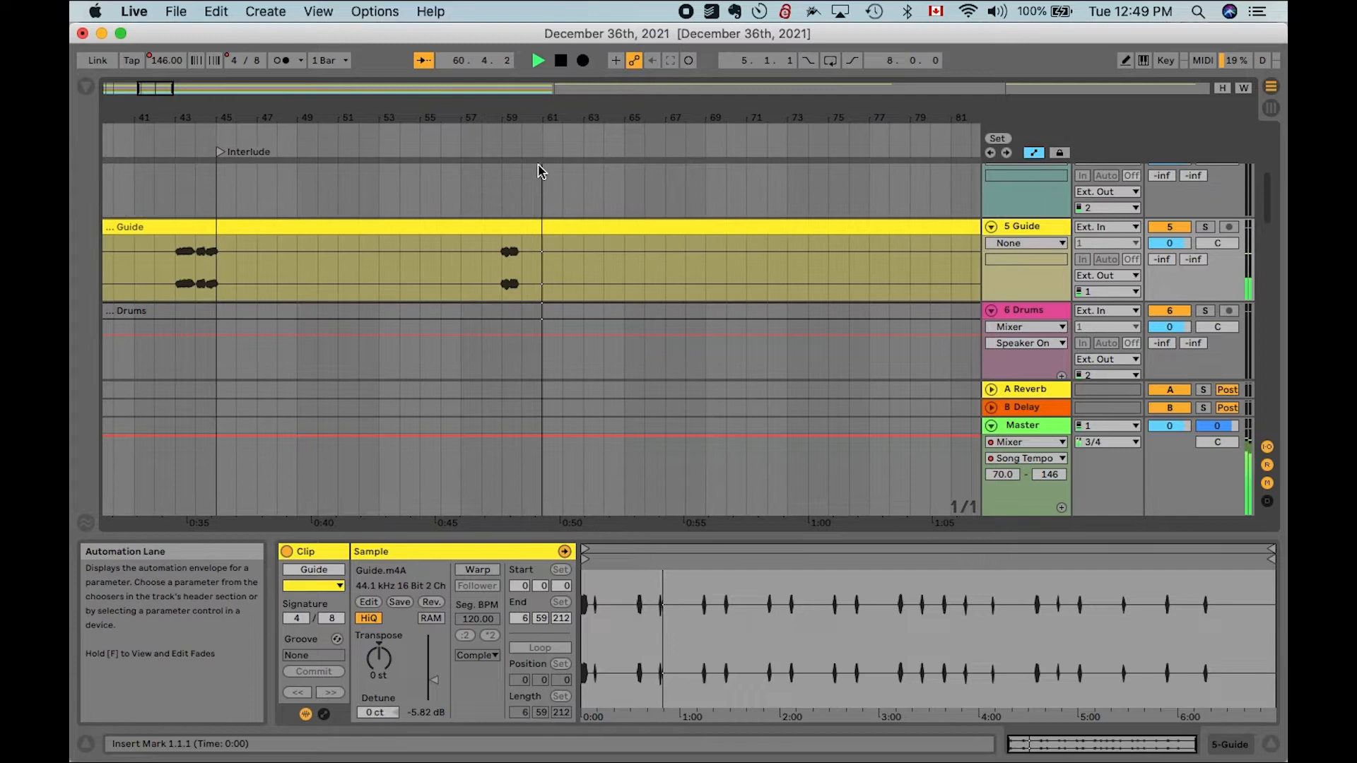
- Add a locator at bar 61 and name it Verse 1
{"action": "right_click", "coordinate": [539, 153]}
{"action": "left_click", "coordinate": [550, 168]}
{"action": "type", "text": "Verse 1"}
{"action": "key", "text": "Return"}
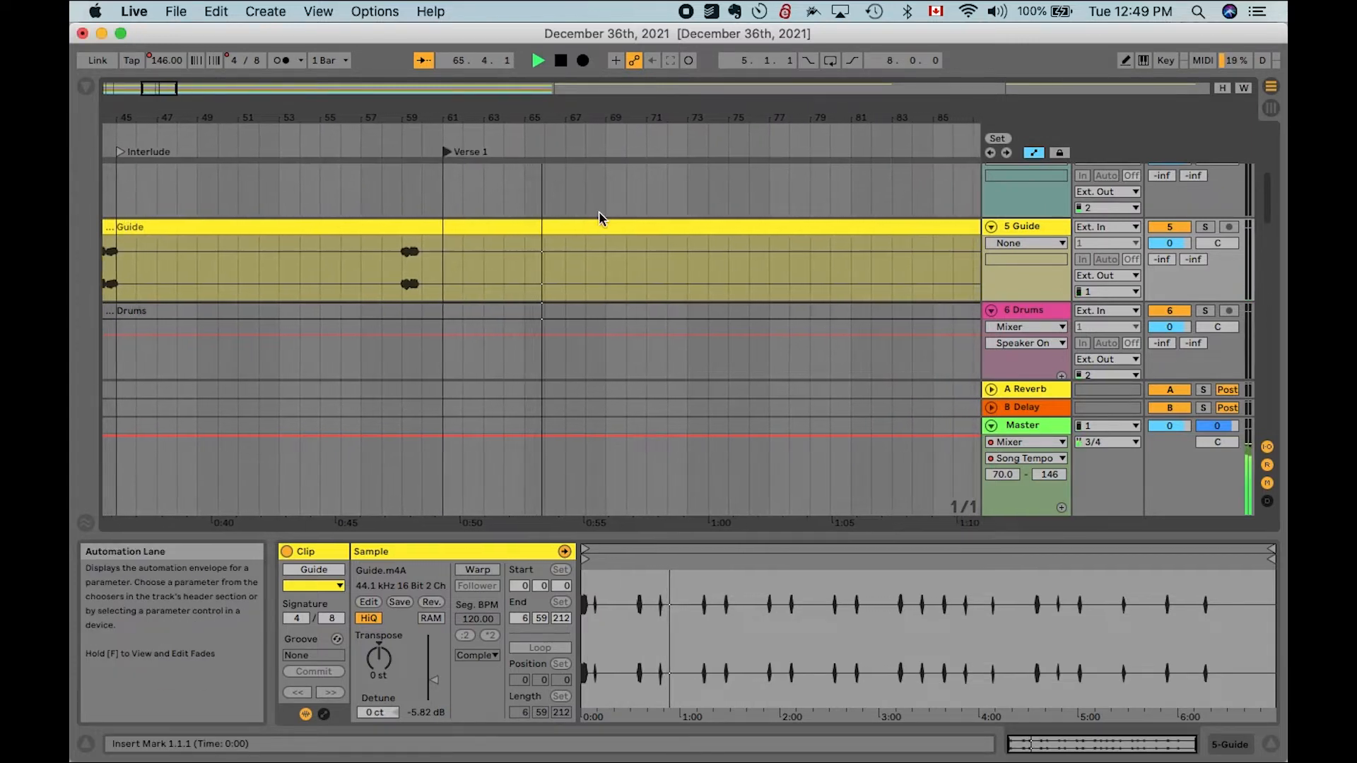
- Add a locator at bar 93 and name it Pre-Chorus
{"action": "key", "text": "minus"}
{"action": "key", "text": "minus"}
{"action": "key", "text": "minus"}
{"action": "left_click", "coordinate": [707, 149]}
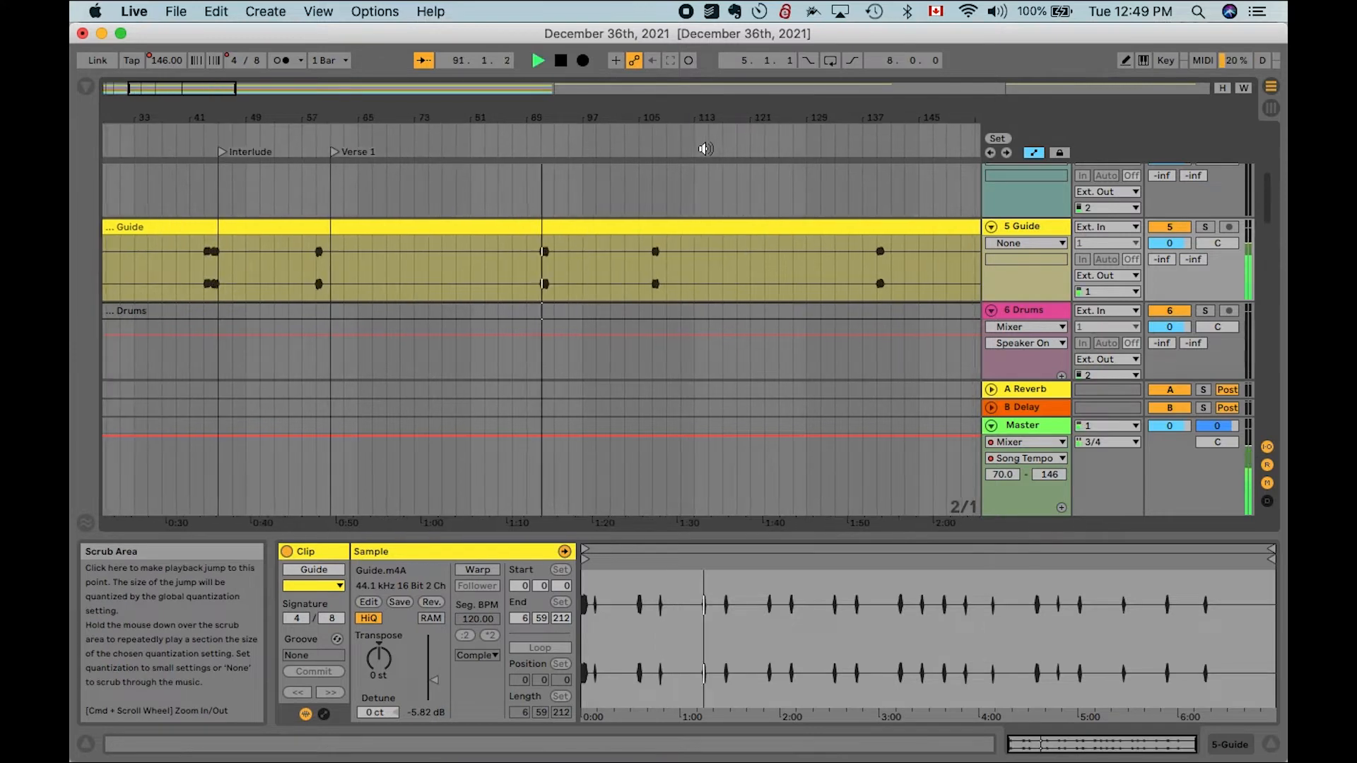
{"action": "right_click", "coordinate": [542, 152]}
{"action": "left_click", "coordinate": [529, 152]}
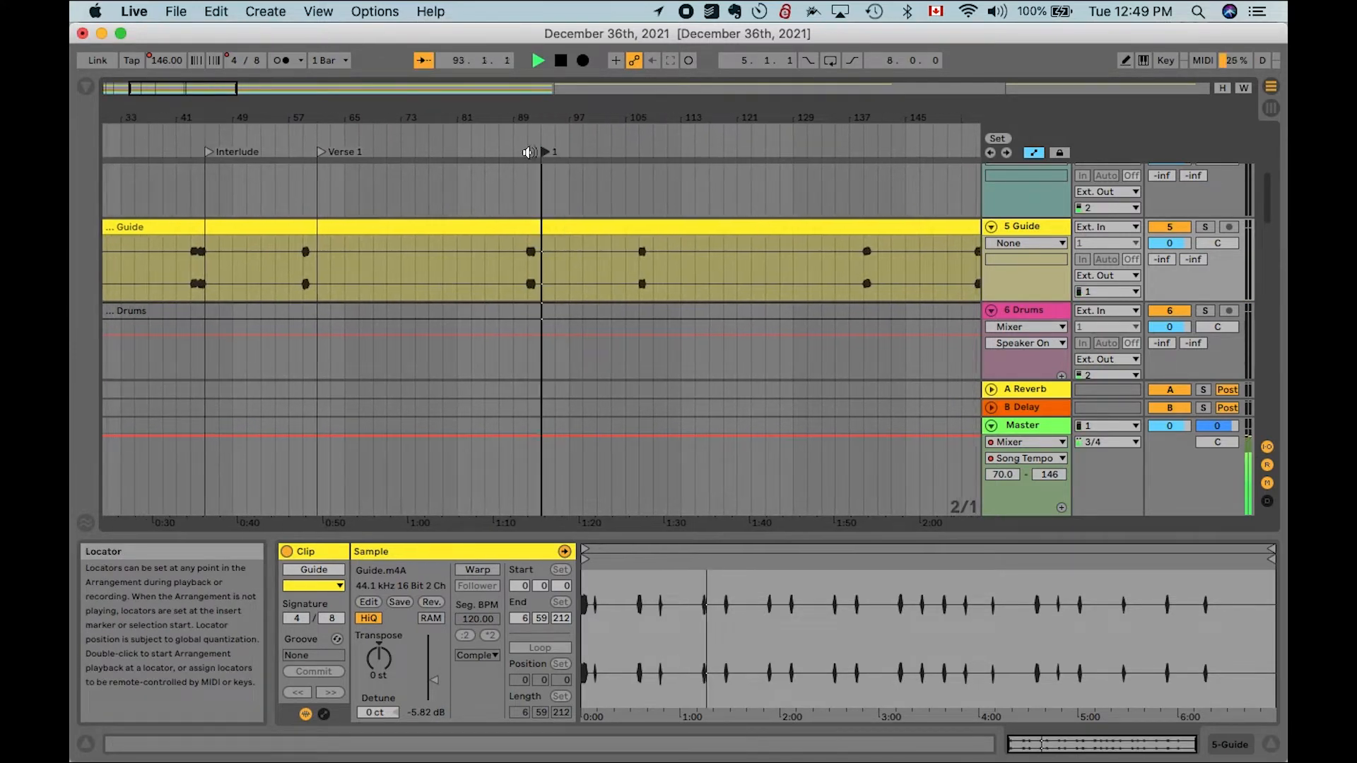
{"action": "key", "text": "space"}
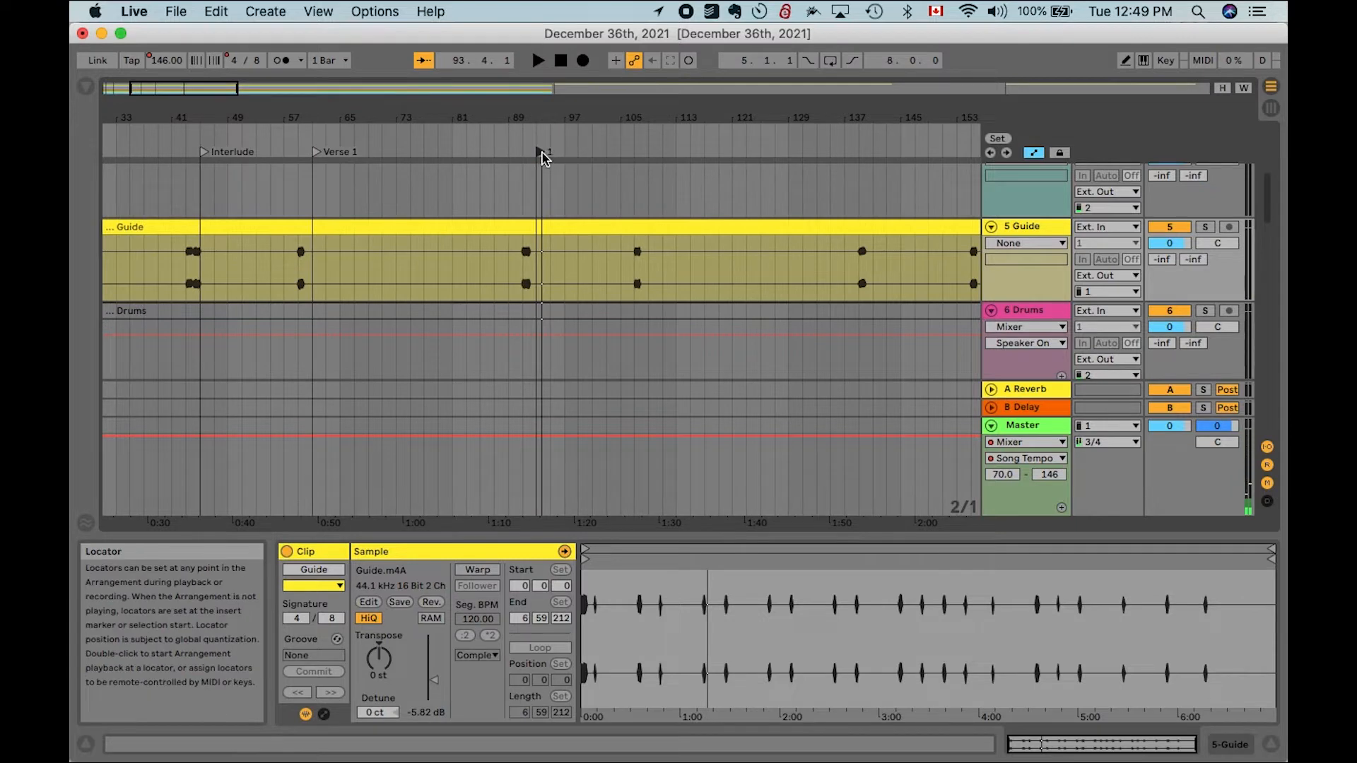
{"action": "right_click", "coordinate": [542, 157]}
{"action": "left_click", "coordinate": [559, 176]}
{"action": "type", "text": "Pre-Chorus"}
{"action": "key", "text": "Return"}
{"action": "scroll", "coordinate": [731, 228], "scroll_direction": "right", "scroll_amount": 15}
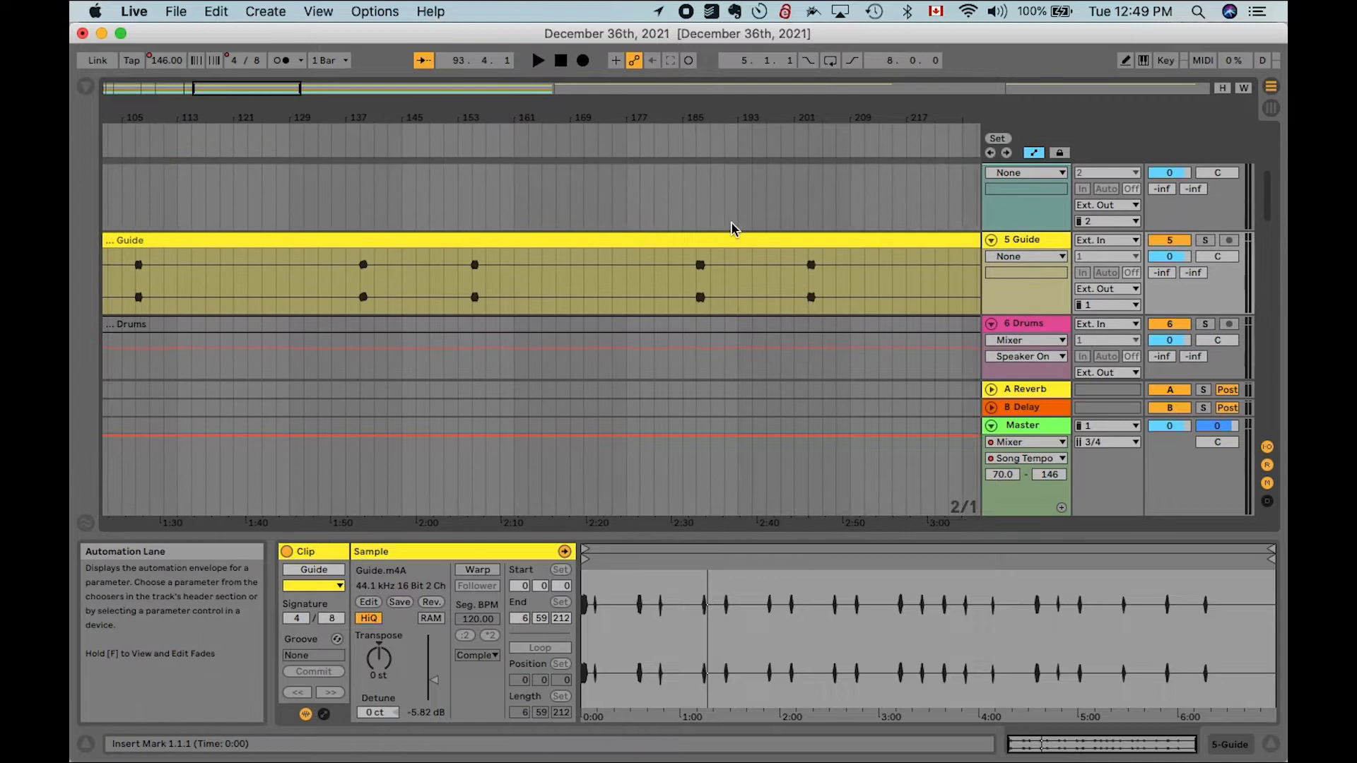
{"action": "scroll", "coordinate": [735, 229], "scroll_direction": "down", "scroll_amount": 6}
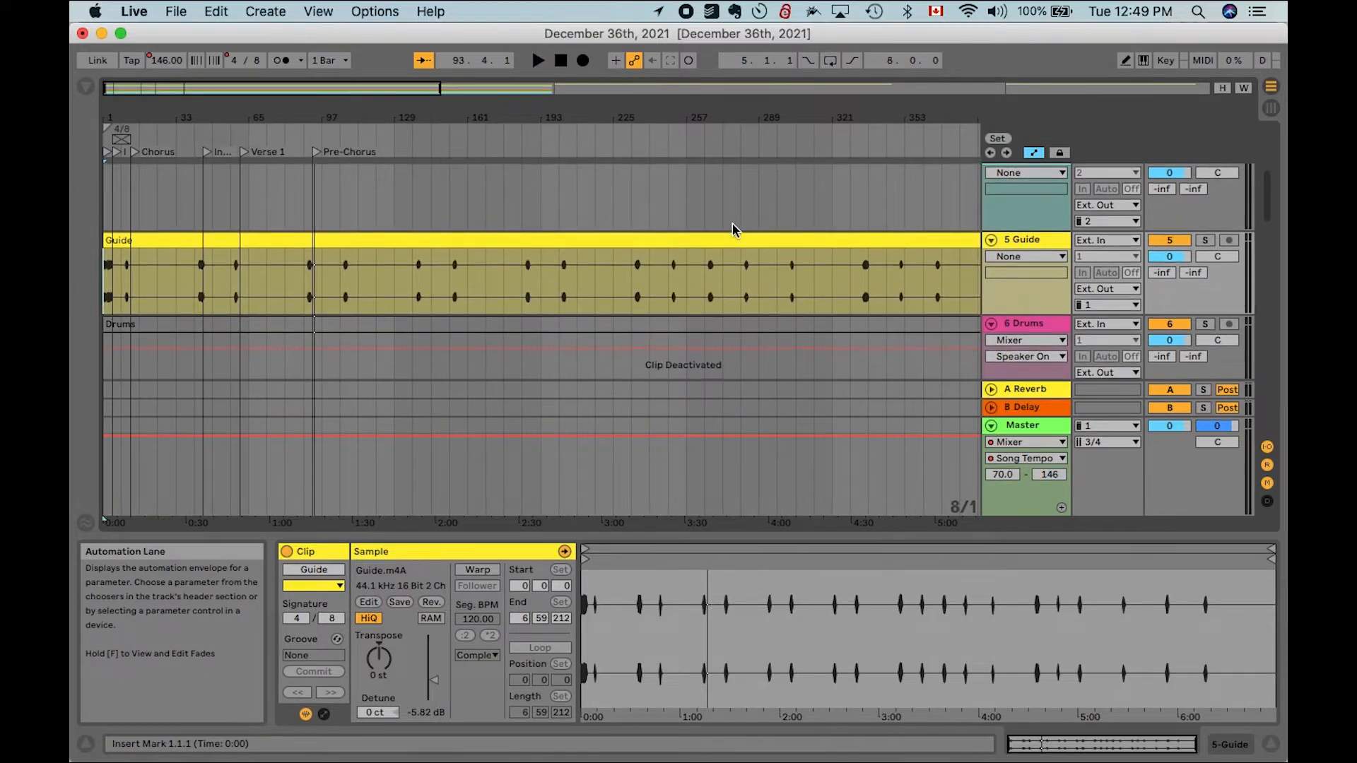
{"action": "key", "text": "Home"}
{"action": "left_click", "coordinate": [1177, 60]}
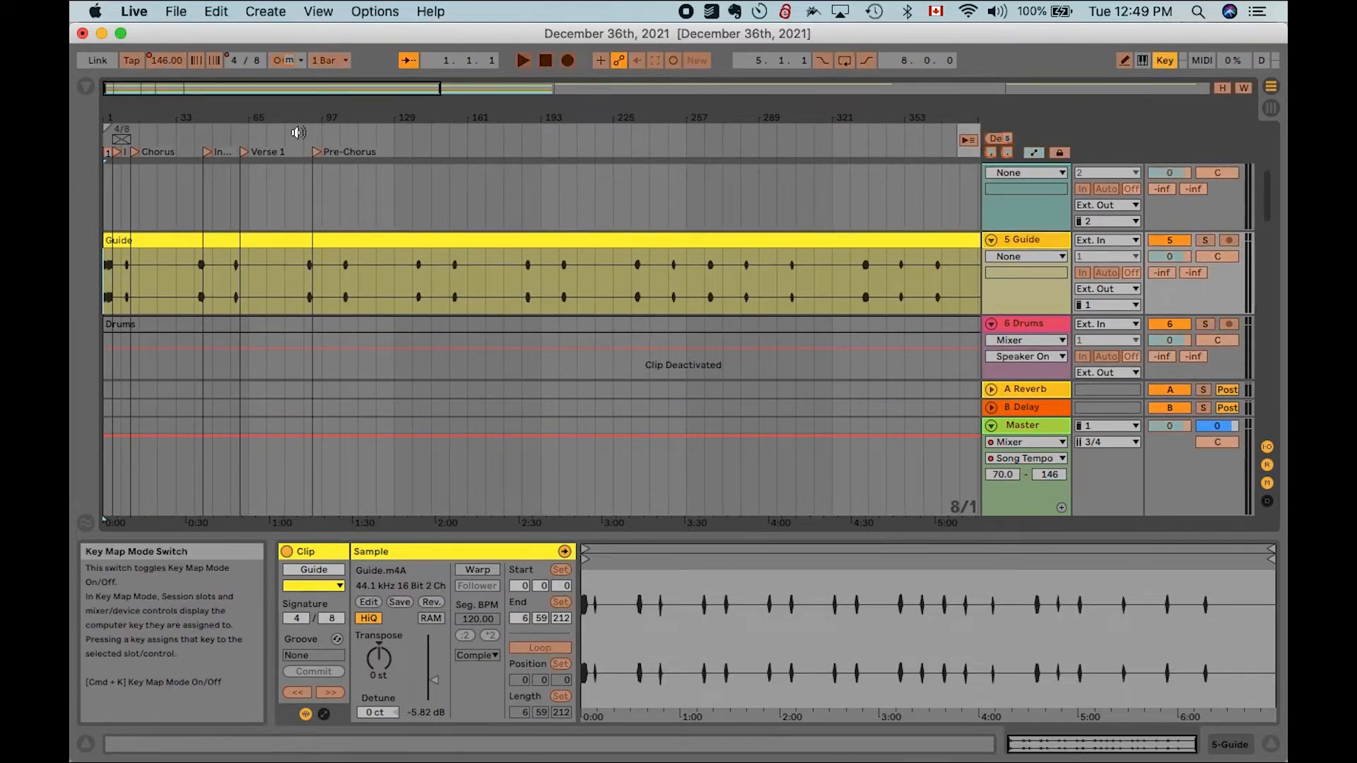
{"action": "left_click", "coordinate": [1165, 60]}
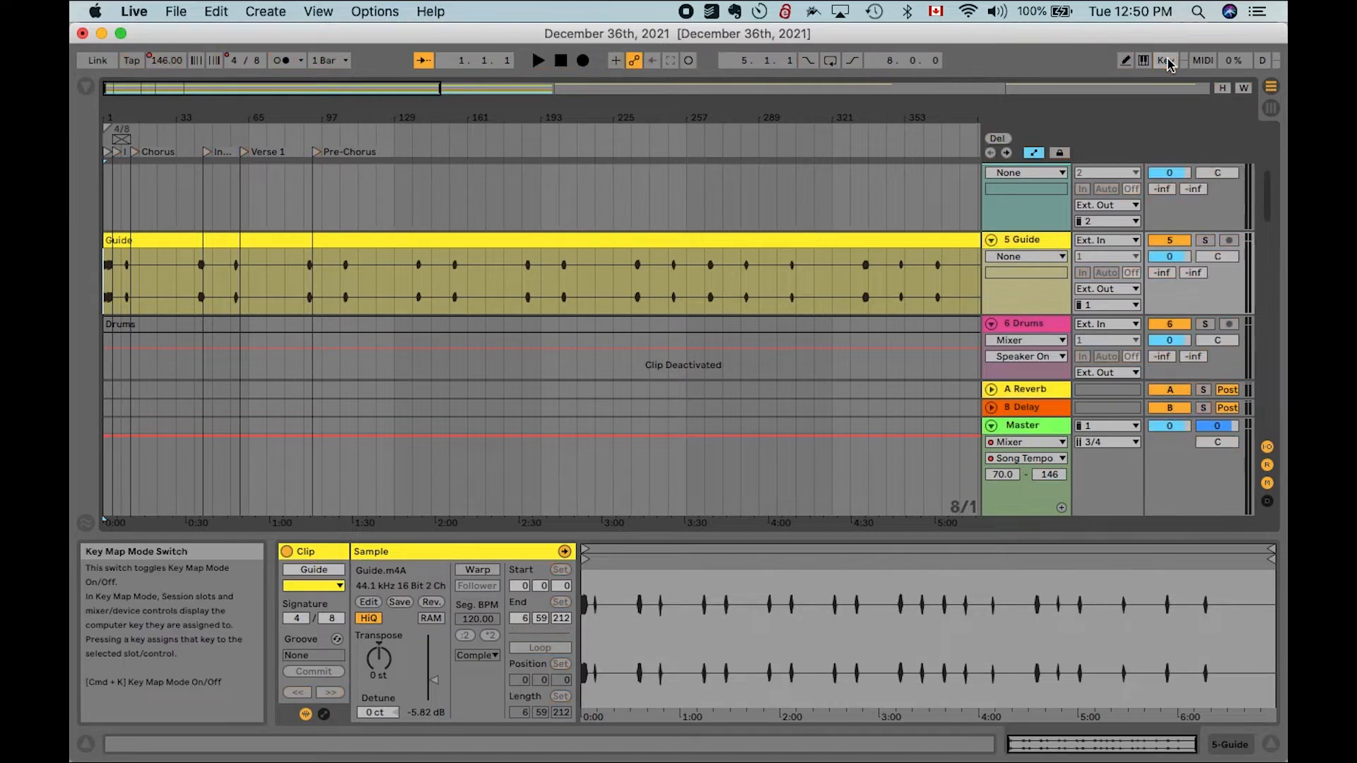
{"action": "scroll", "coordinate": [557, 216], "scroll_direction": "up", "scroll_amount": 6}
{"action": "scroll", "coordinate": [557, 215], "scroll_direction": "down", "scroll_amount": 6}
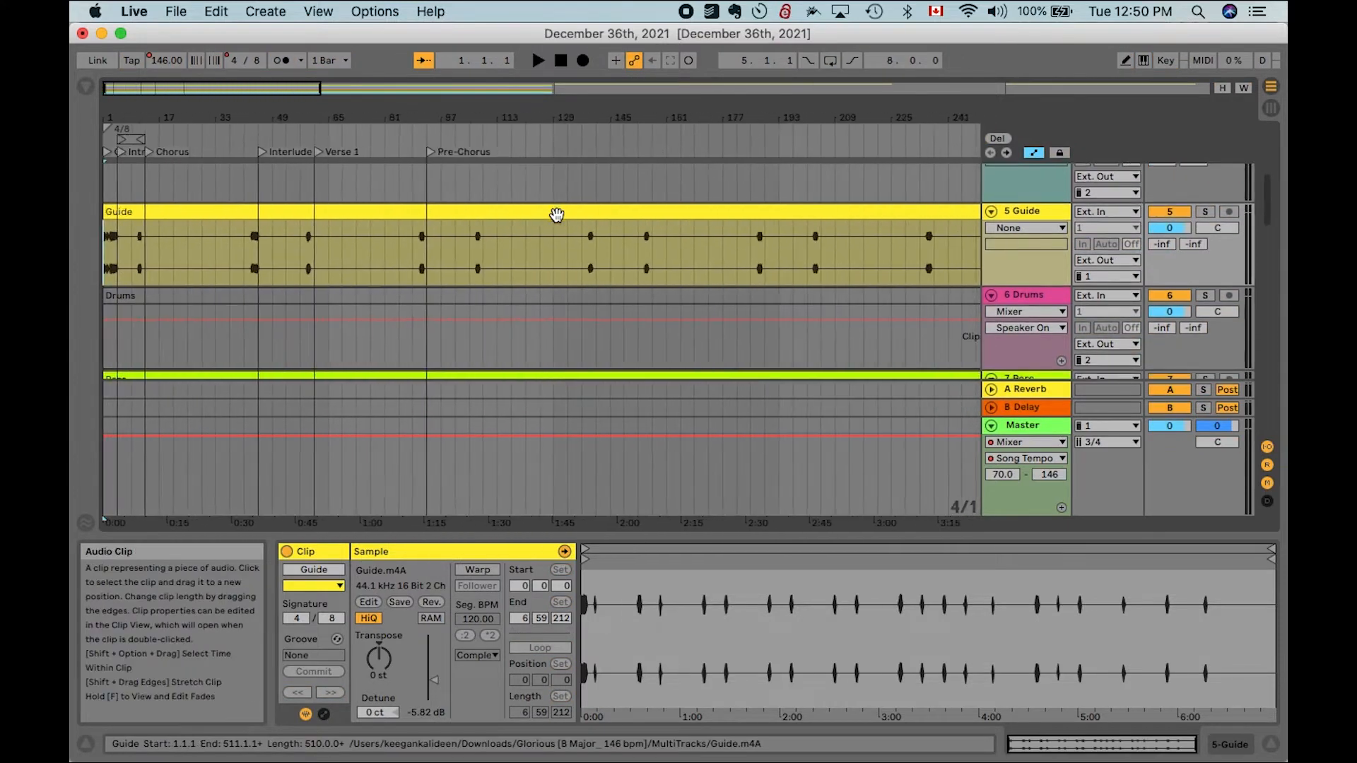
- Add a locator at bar 107 and name it Chorus
{"action": "key", "text": "Right"}
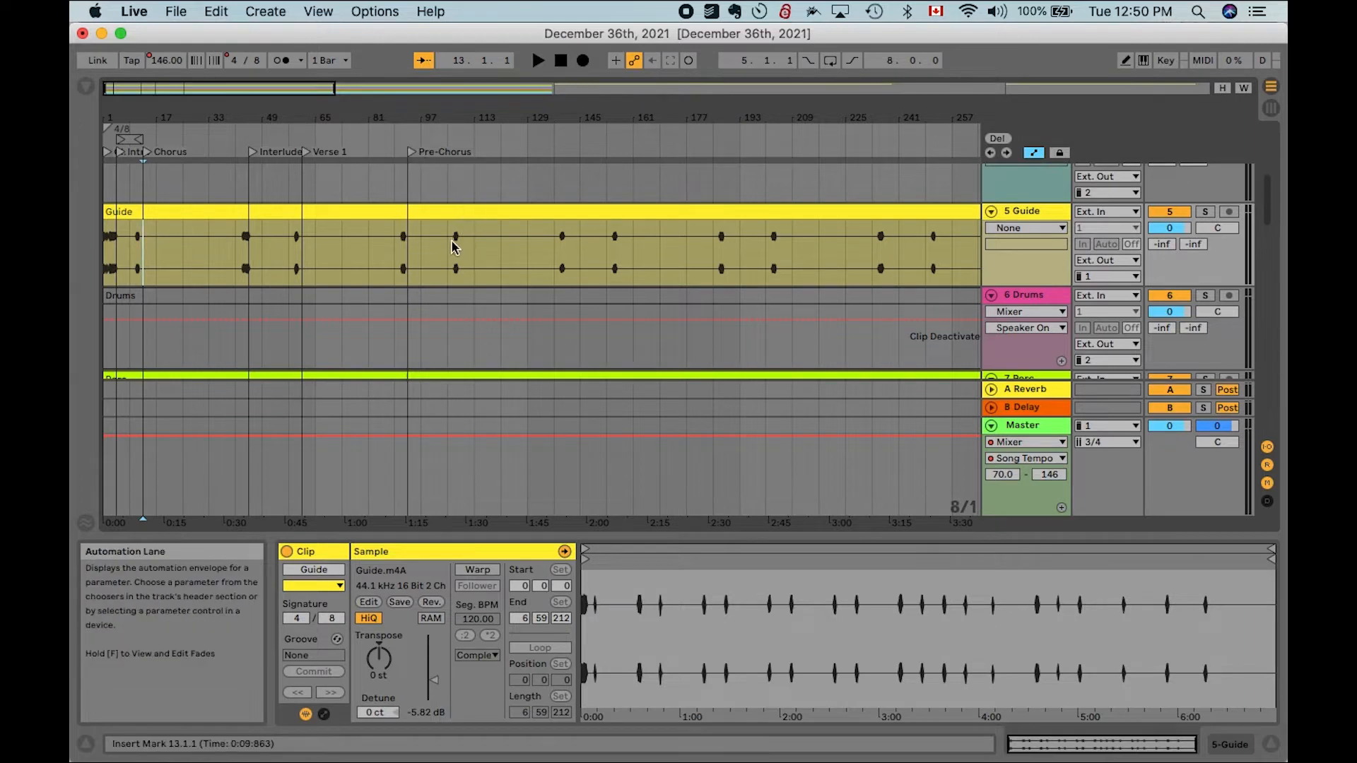
{"action": "scroll", "coordinate": [464, 188], "scroll_direction": "up", "scroll_amount": 6}
{"action": "left_click", "coordinate": [435, 181]}
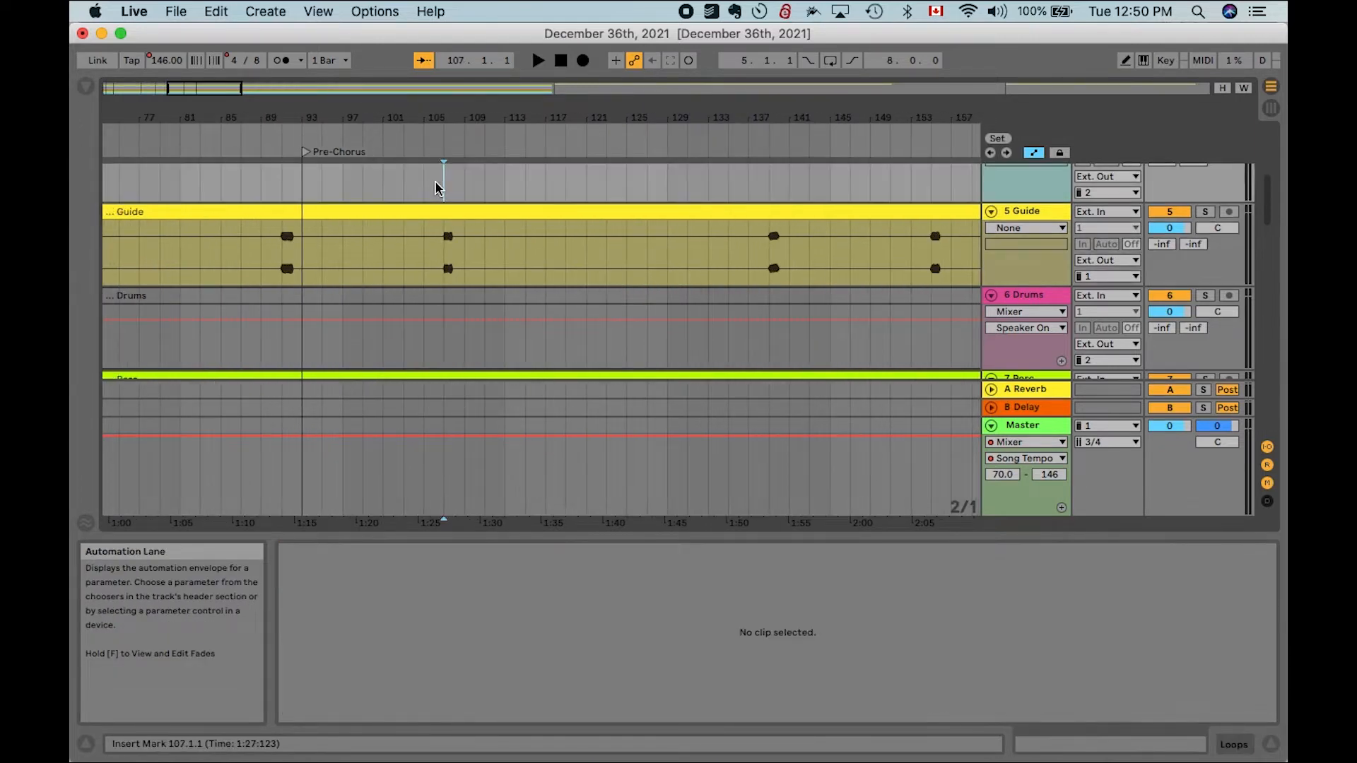
{"action": "key", "text": "space"}
{"action": "key", "text": "l"}
{"action": "right_click", "coordinate": [518, 154]}
{"action": "left_click", "coordinate": [528, 171]}
{"action": "type", "text": "Chorus"}
{"action": "key", "text": "Return"}
- Play the arrangement around the new Chorus locator to check its placement
{"action": "key", "text": "minus"}
{"action": "key", "text": "space"}
{"action": "key", "text": "space"}
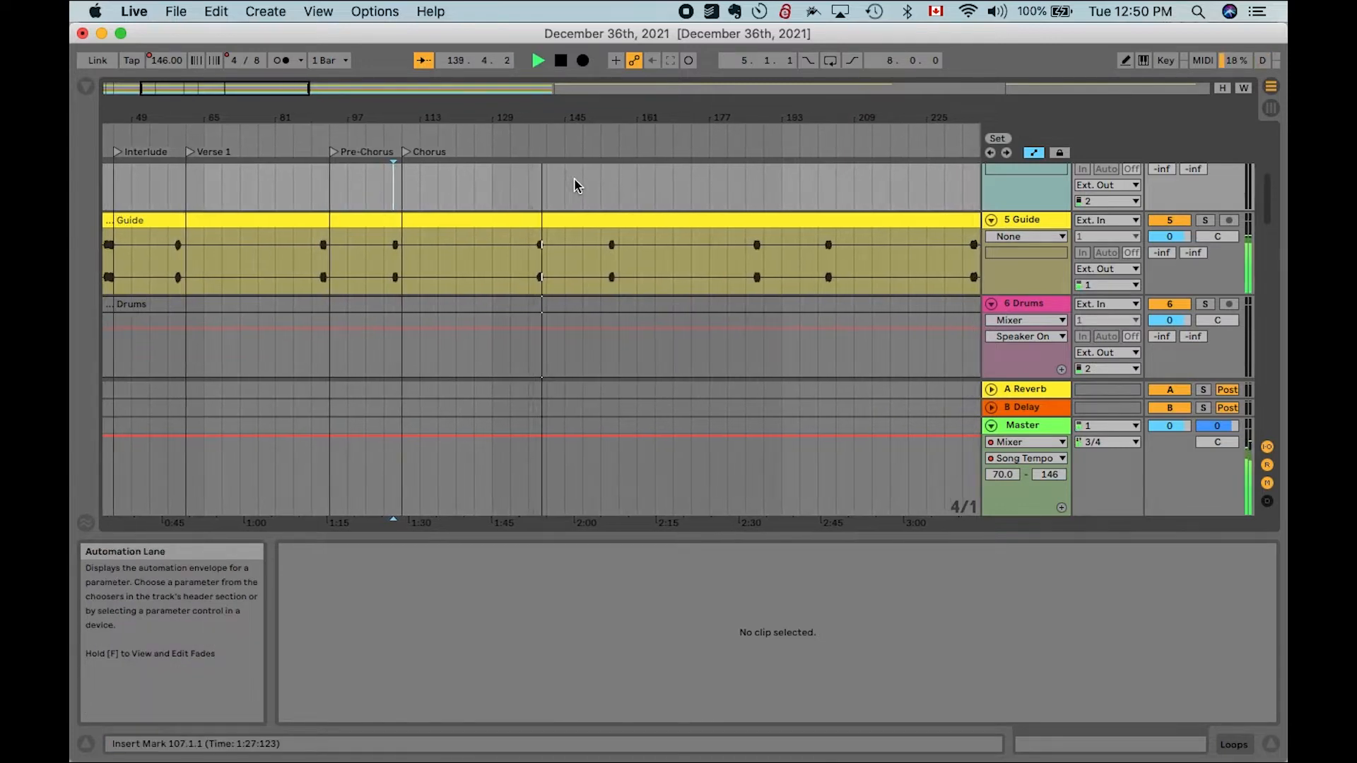
{"action": "key", "text": "space"}
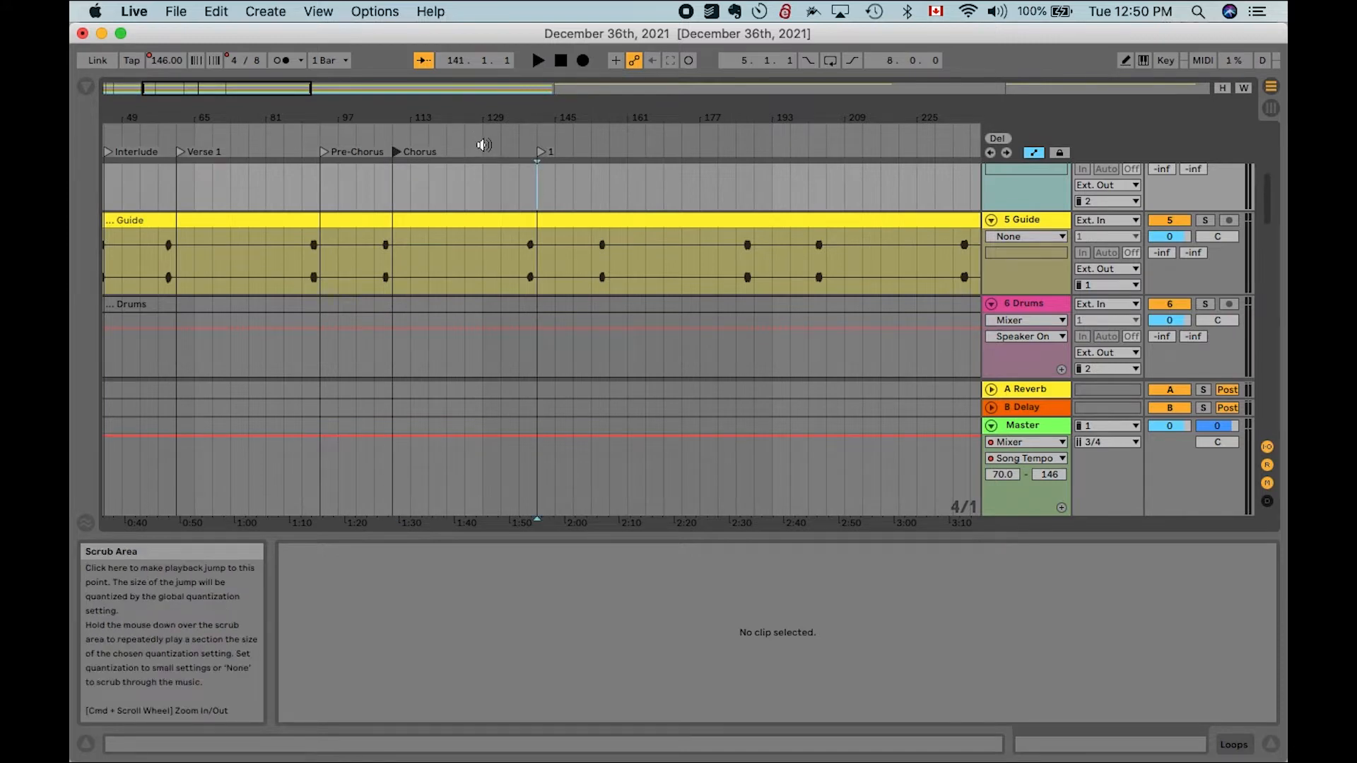
- Play the arrangement from points past the Chorus locator to audition the later song sections
{"action": "left_click", "coordinate": [1166, 60]}
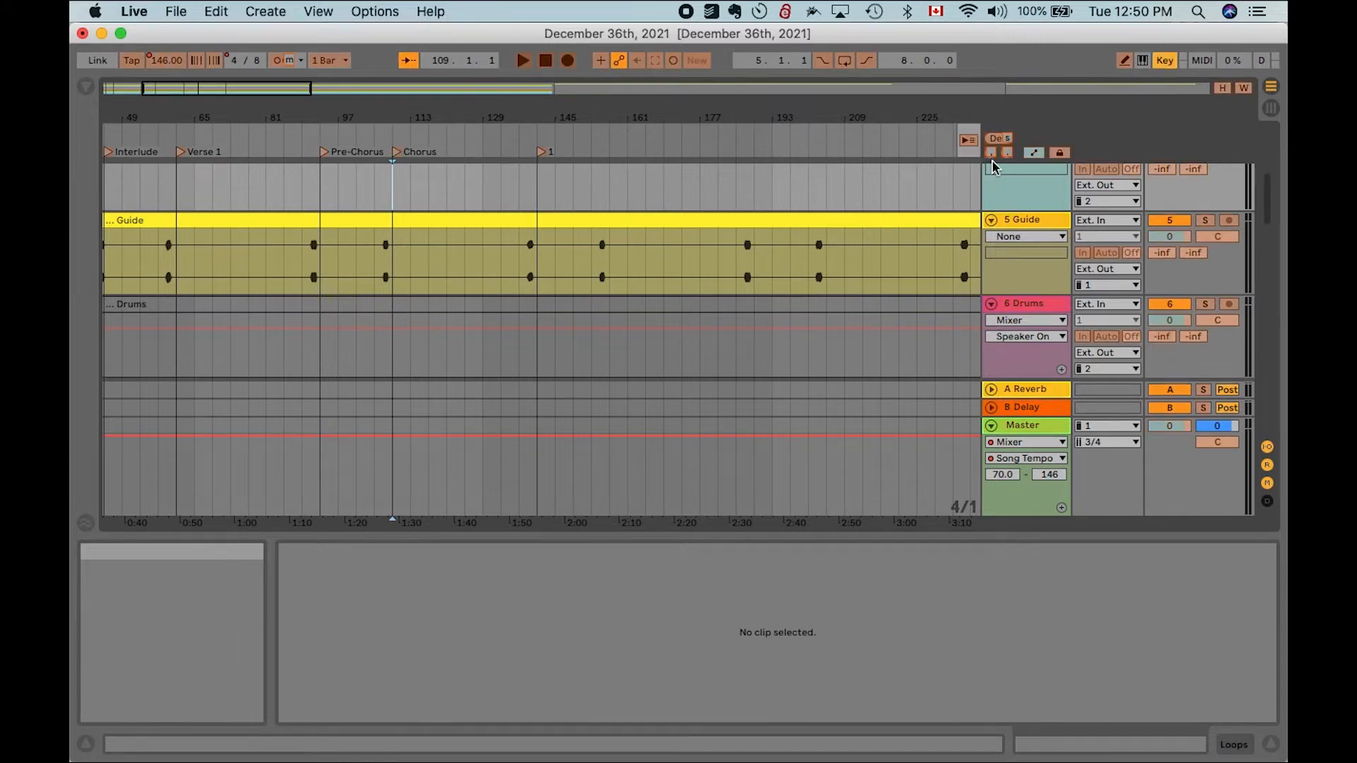
{"action": "left_click", "coordinate": [1167, 61]}
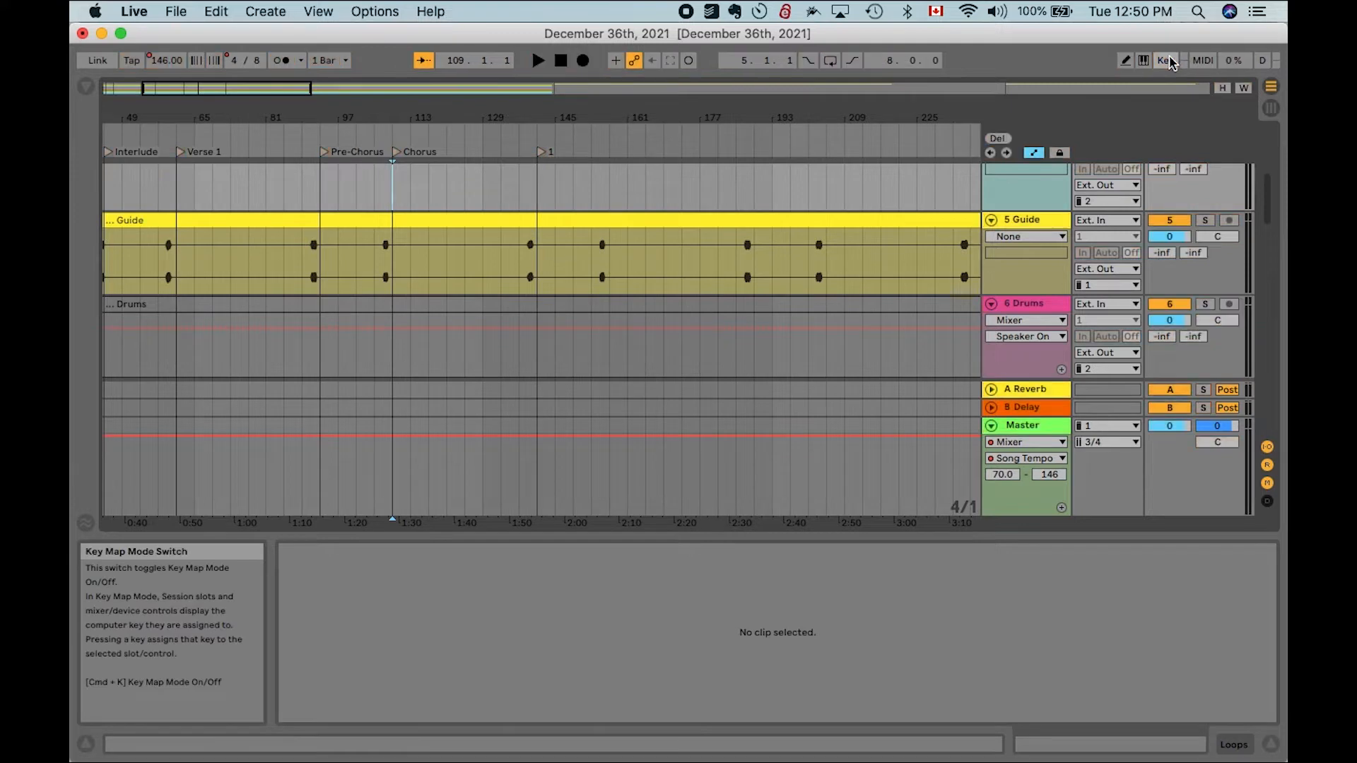
{"action": "key", "text": "period"}
{"action": "key", "text": "space"}
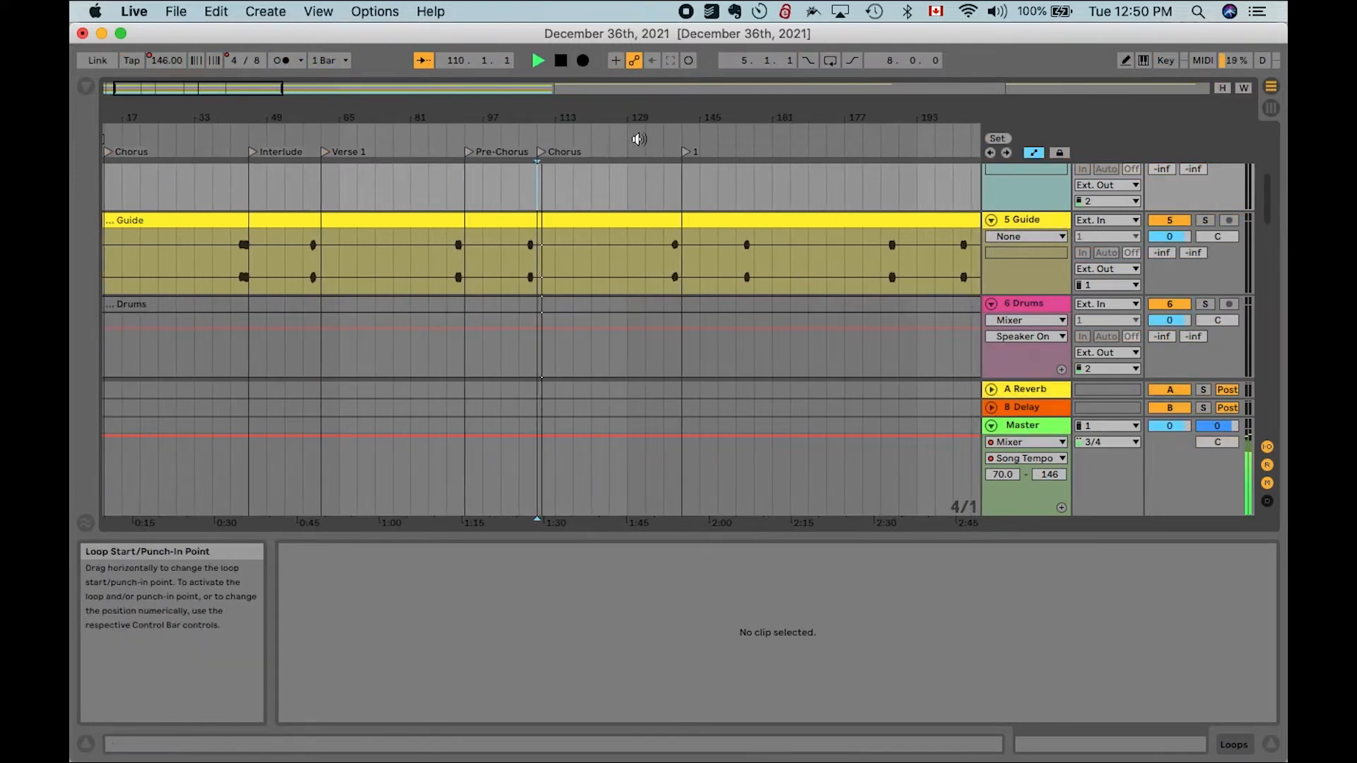
{"action": "left_click", "coordinate": [639, 140]}
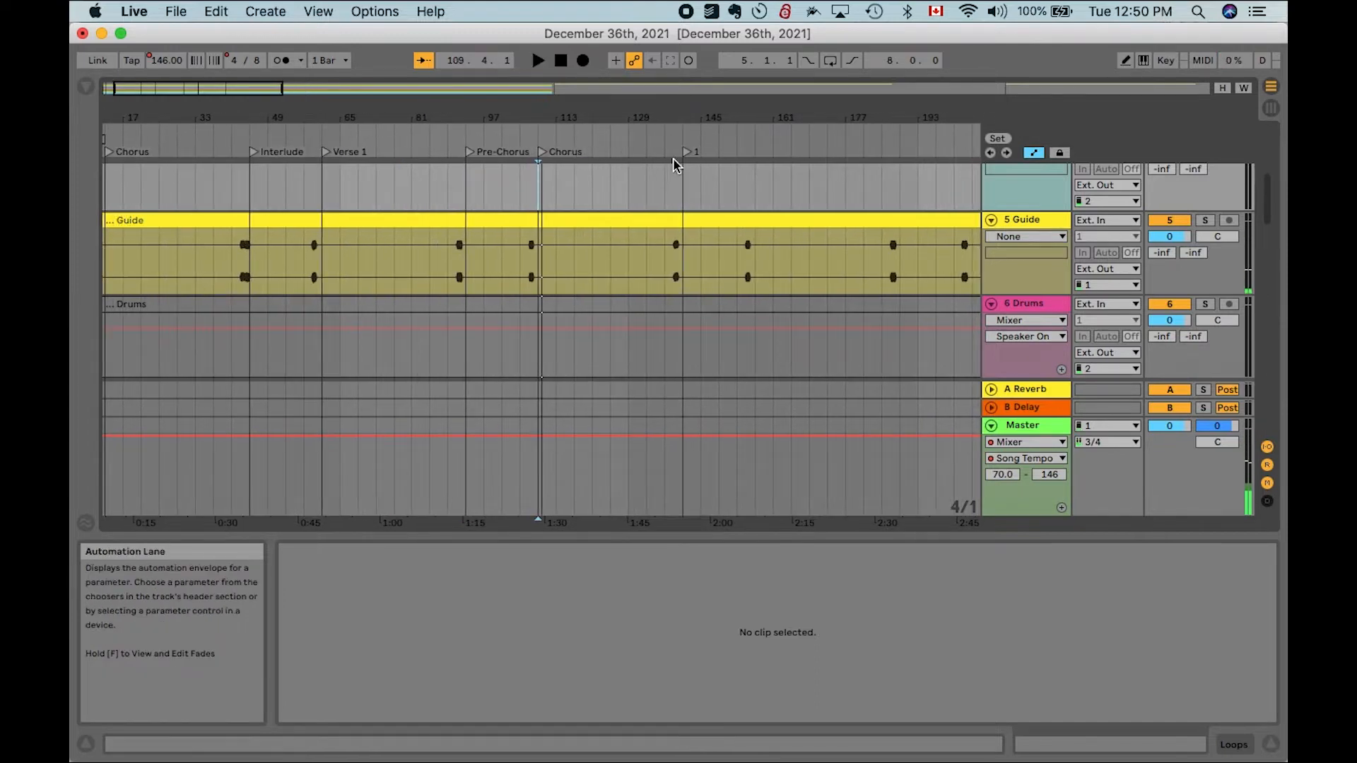
{"action": "left_click", "coordinate": [669, 190]}
{"action": "scroll", "coordinate": [670, 190], "scroll_direction": "right", "scroll_amount": 1}
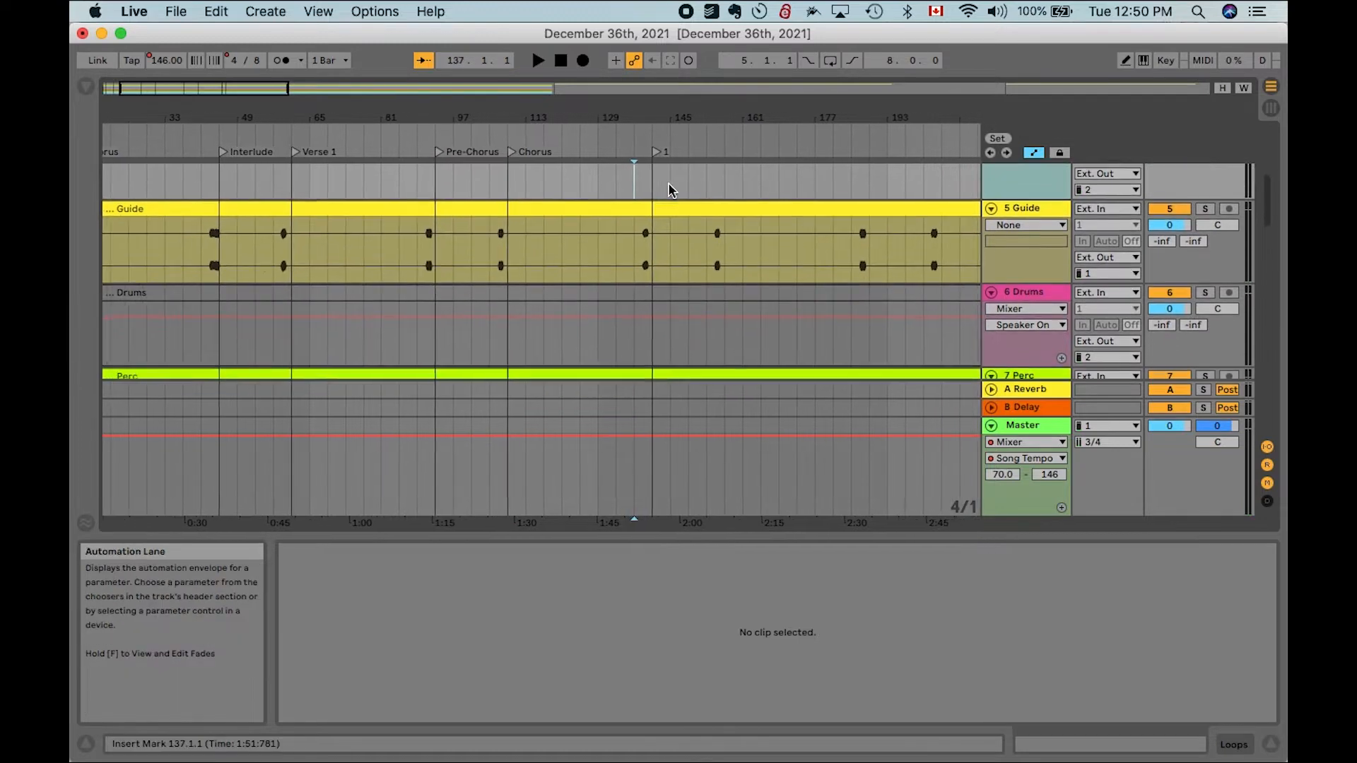
{"action": "scroll", "coordinate": [669, 190], "scroll_direction": "up", "scroll_amount": 5}
{"action": "key", "text": "space"}
{"action": "scroll", "coordinate": [603, 215], "scroll_direction": "left", "scroll_amount": 3}
{"action": "scroll", "coordinate": [602, 214], "scroll_direction": "up", "scroll_amount": 1}
{"action": "key", "text": "space"}
{"action": "key", "text": "alt+Right"}
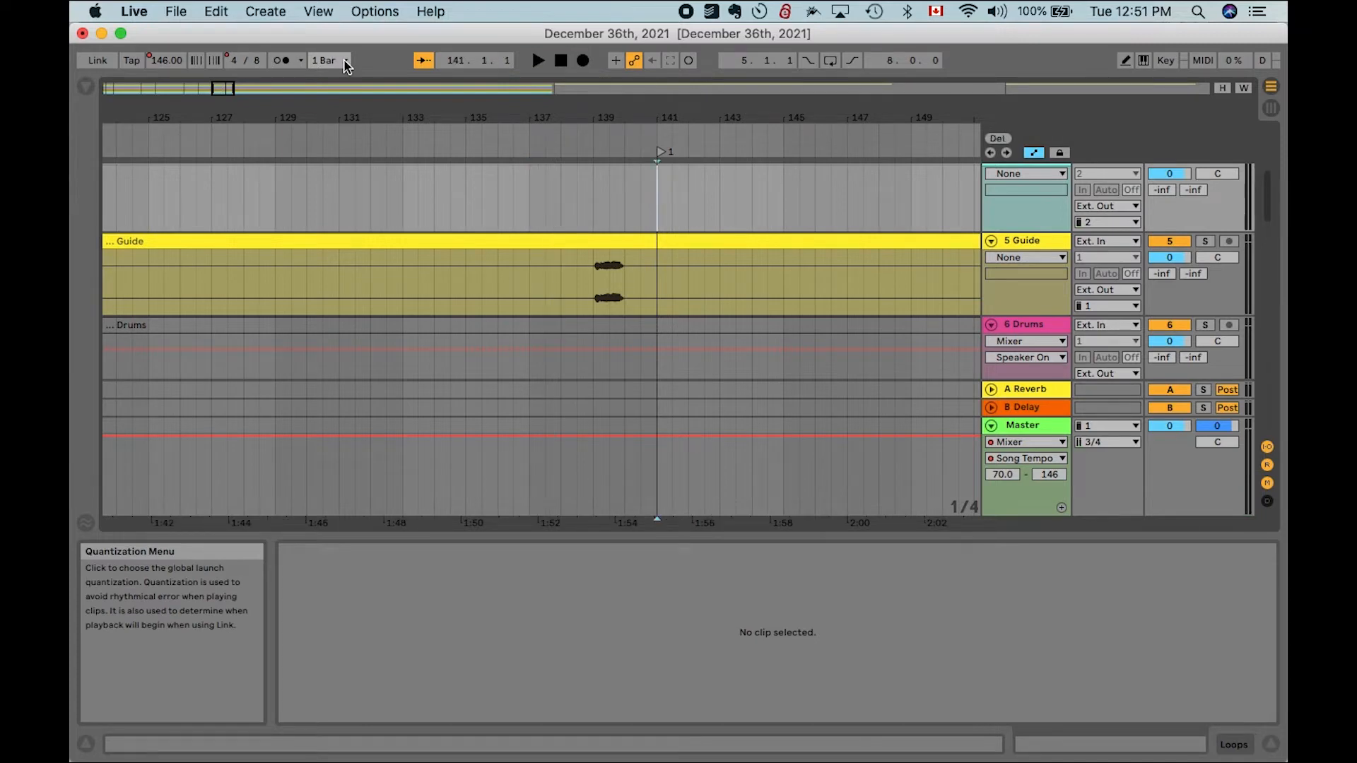
- Set global quantization to 1 Bar and audition playback just before the final locator and around the Chorus
{"action": "left_click", "coordinate": [345, 60]}
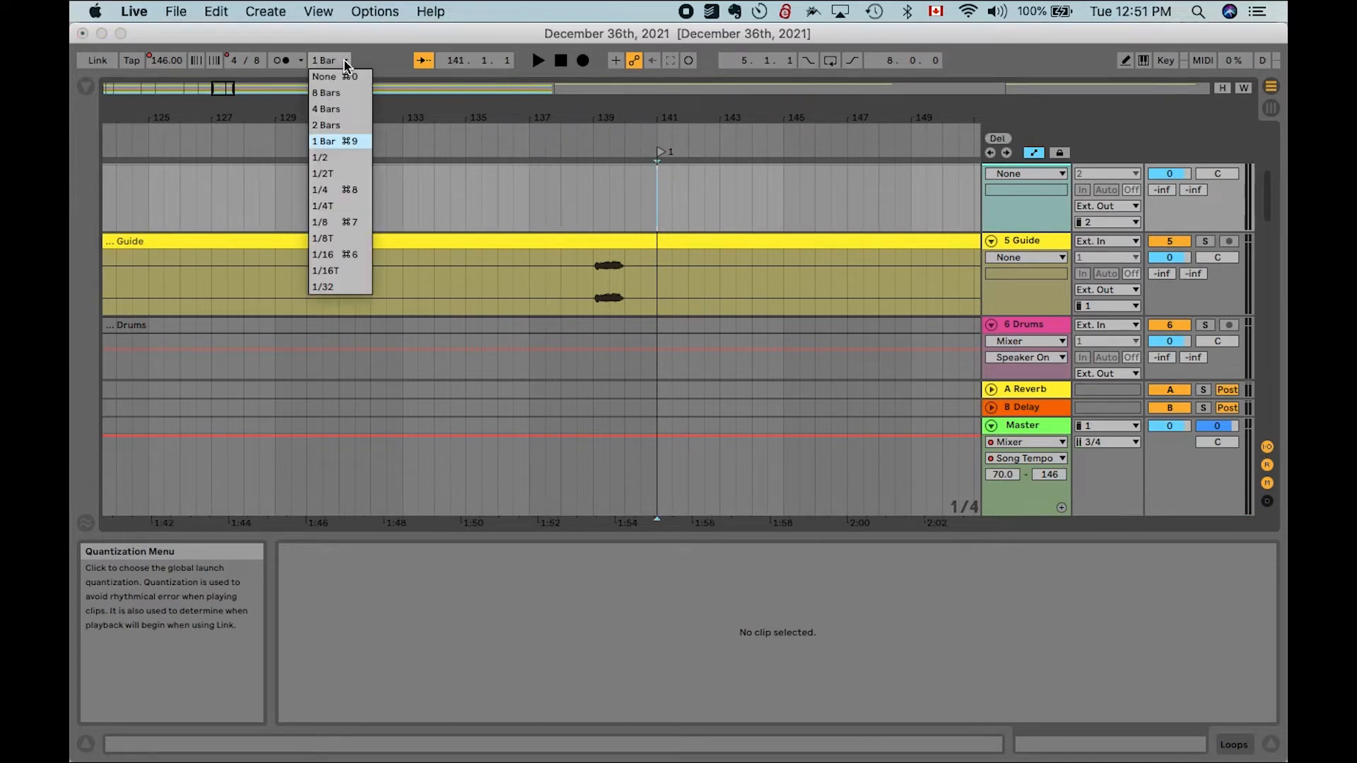
{"action": "left_click", "coordinate": [327, 140]}
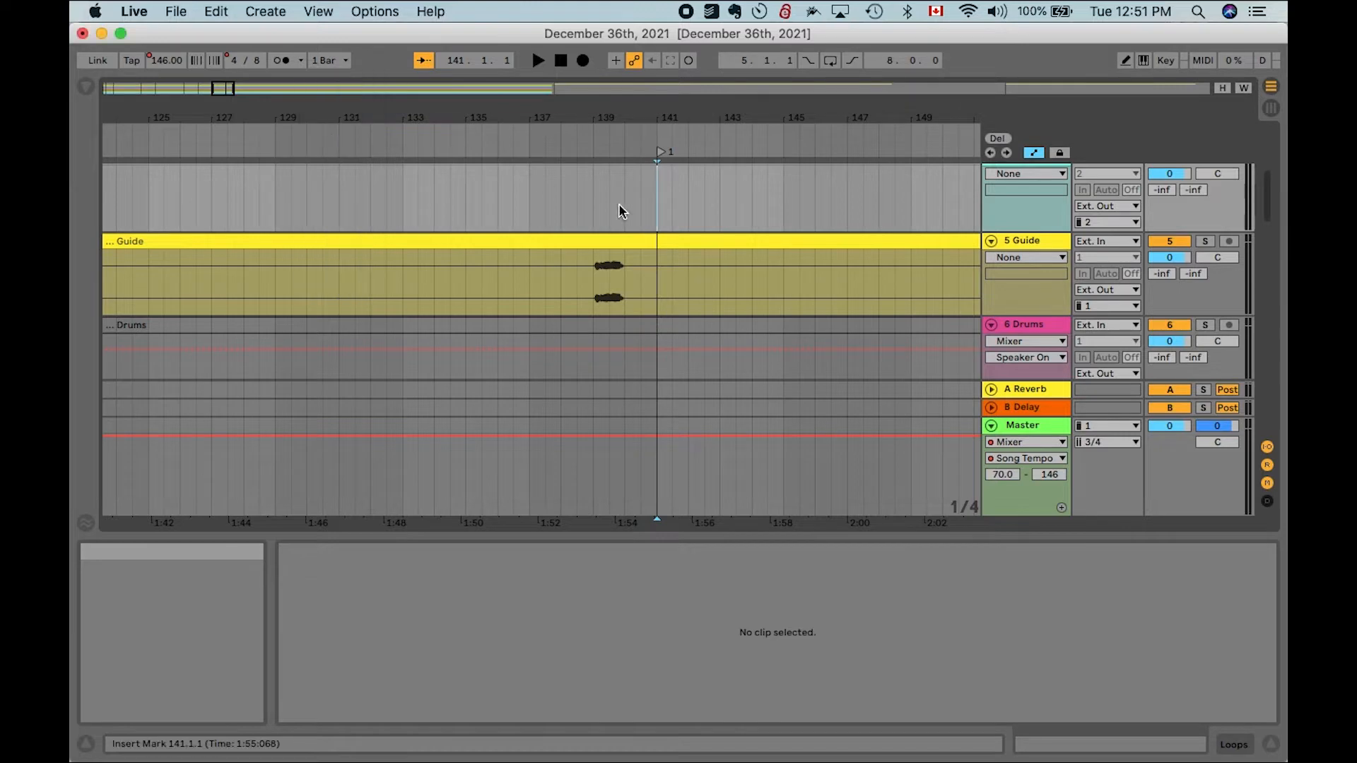
{"action": "left_click", "coordinate": [400, 143]}
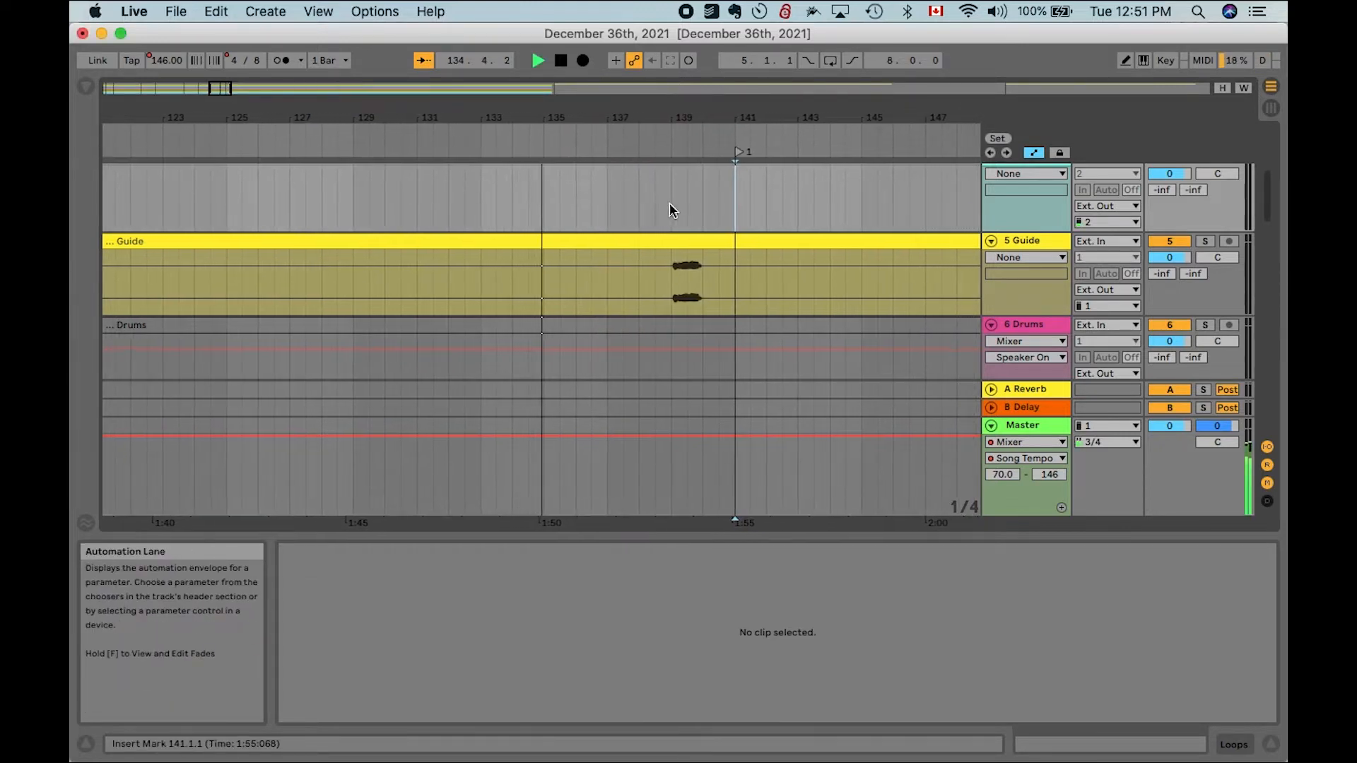
{"action": "key", "text": "space"}
{"action": "right_click", "coordinate": [639, 226]}
{"action": "key", "text": "Escape"}
{"action": "key", "text": "w"}
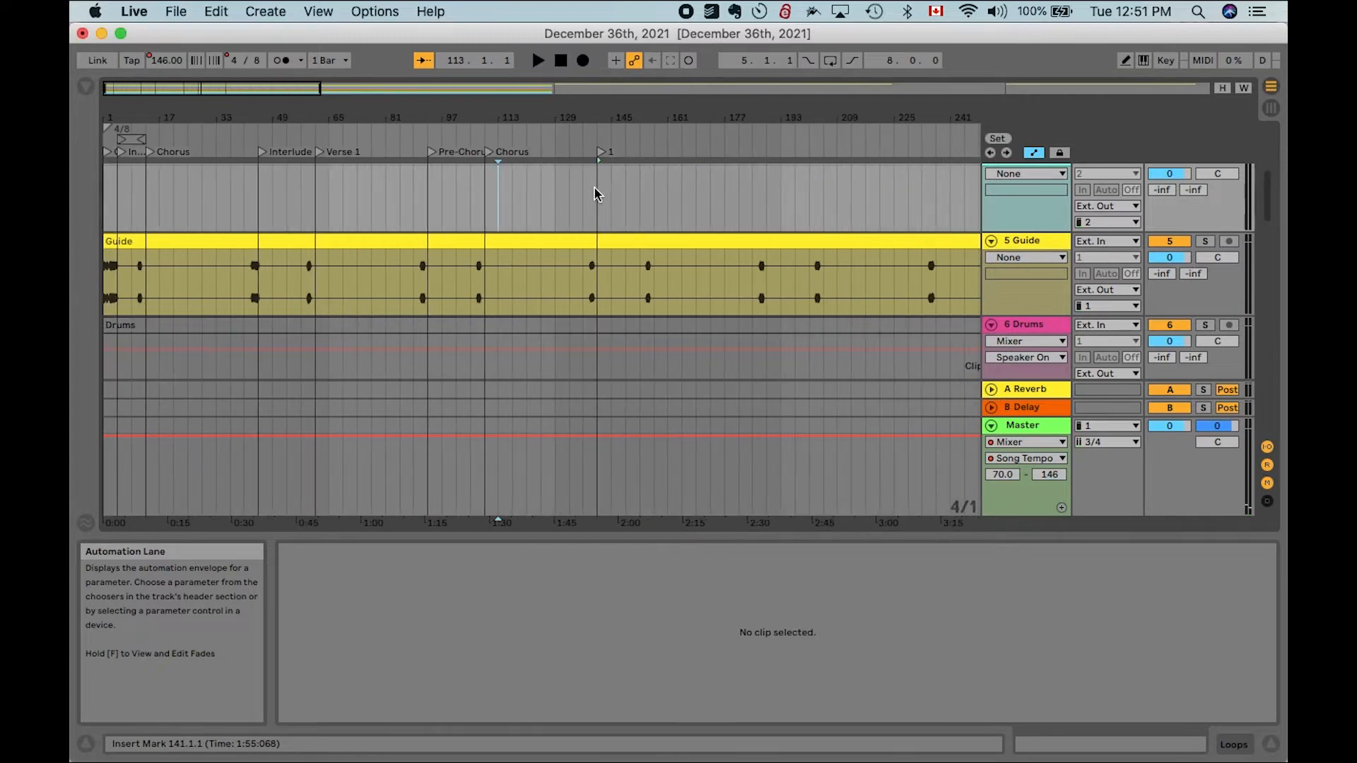
{"action": "left_click", "coordinate": [574, 140]}
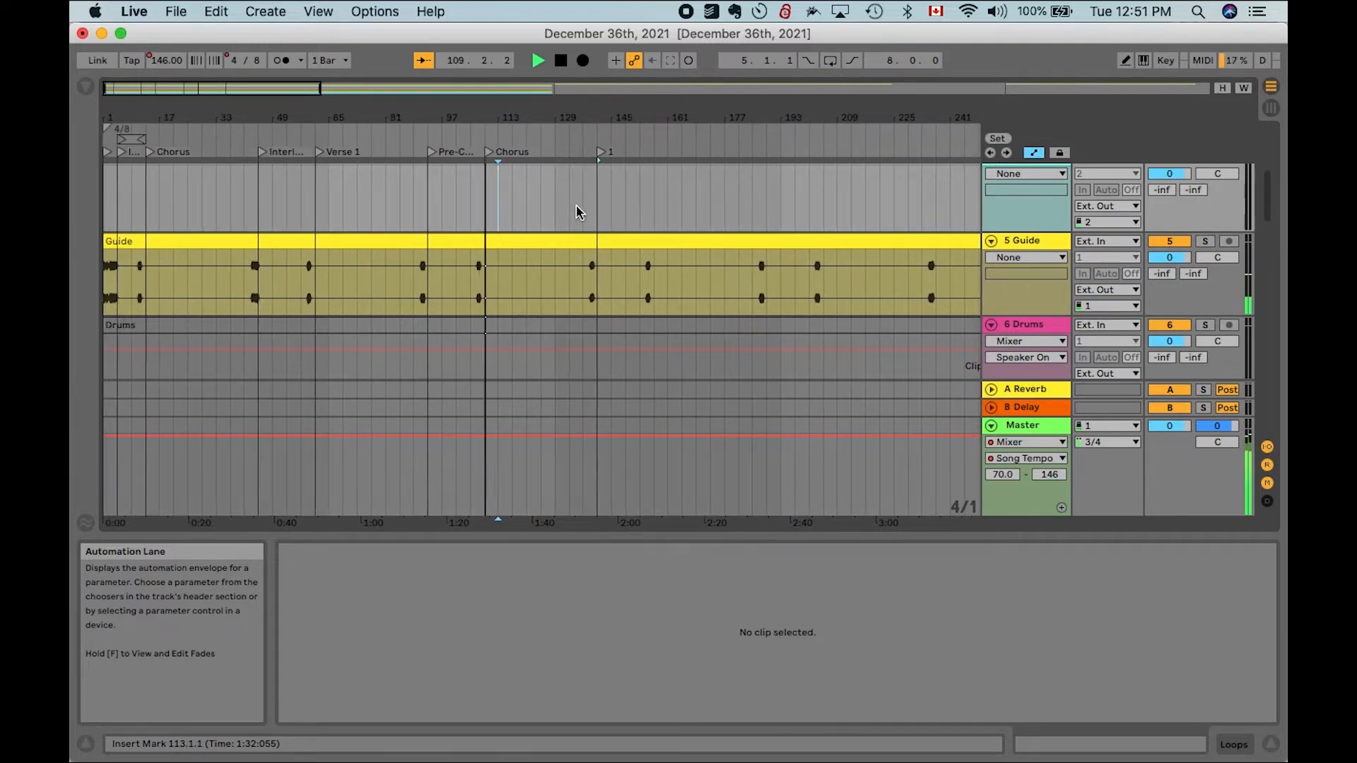
{"action": "key", "text": "space"}
{"action": "scroll", "coordinate": [575, 205], "scroll_direction": "up", "scroll_amount": 5}
{"action": "scroll", "coordinate": [575, 205], "scroll_direction": "down", "scroll_amount": 3}
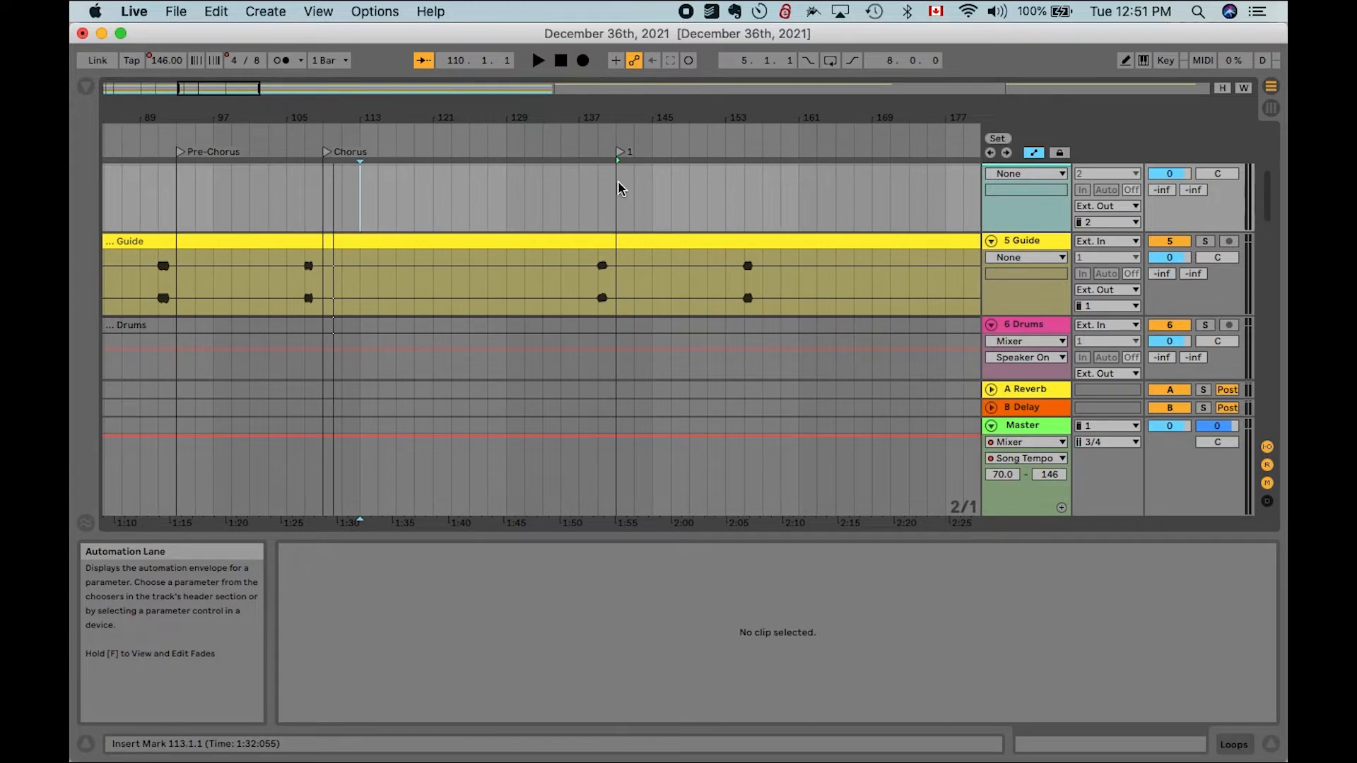
{"action": "scroll", "coordinate": [618, 183], "scroll_direction": "down", "scroll_amount": 5}
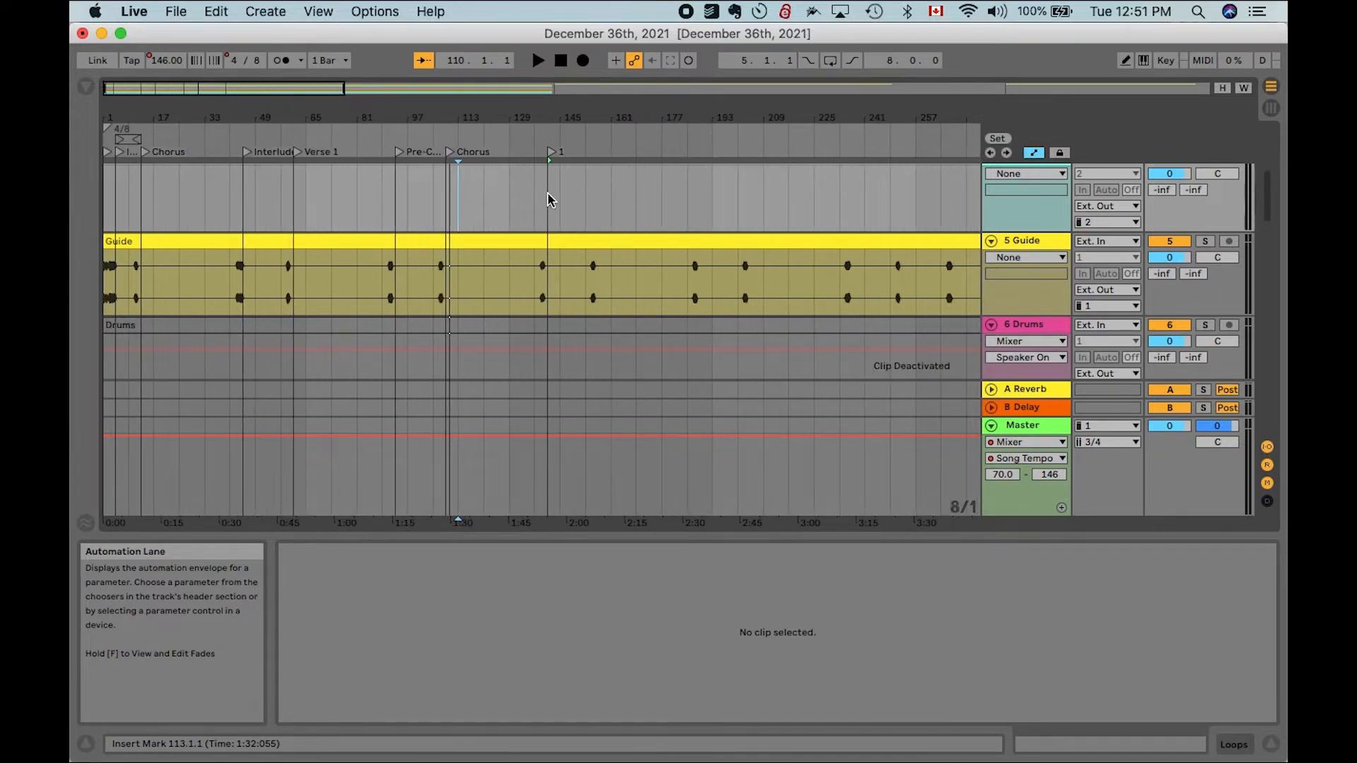
{"action": "scroll", "coordinate": [550, 200], "scroll_direction": "down", "scroll_amount": 1}
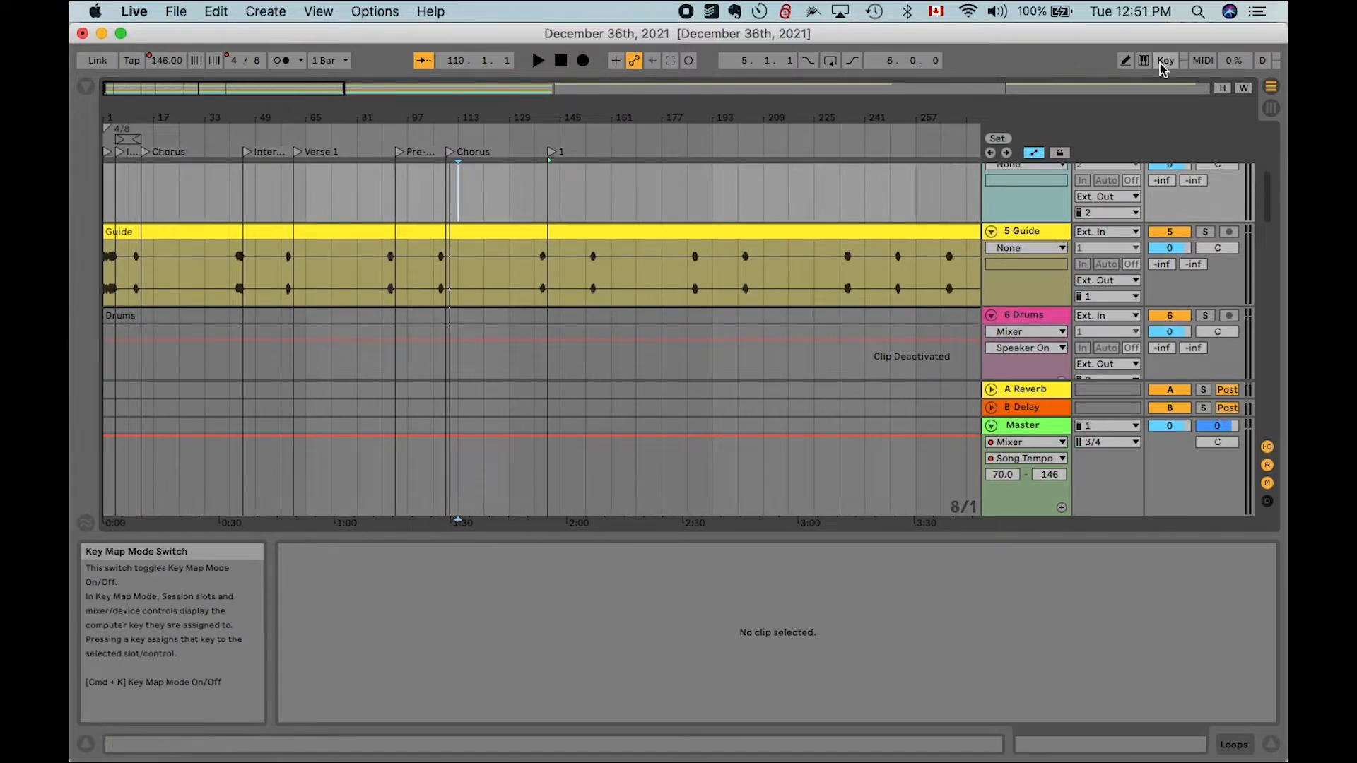
{"action": "scroll", "coordinate": [420, 274], "scroll_direction": "up", "scroll_amount": 6}
{"action": "scroll", "coordinate": [420, 275], "scroll_direction": "down", "scroll_amount": 1}
{"action": "scroll", "coordinate": [419, 277], "scroll_direction": "left", "scroll_amount": 10}
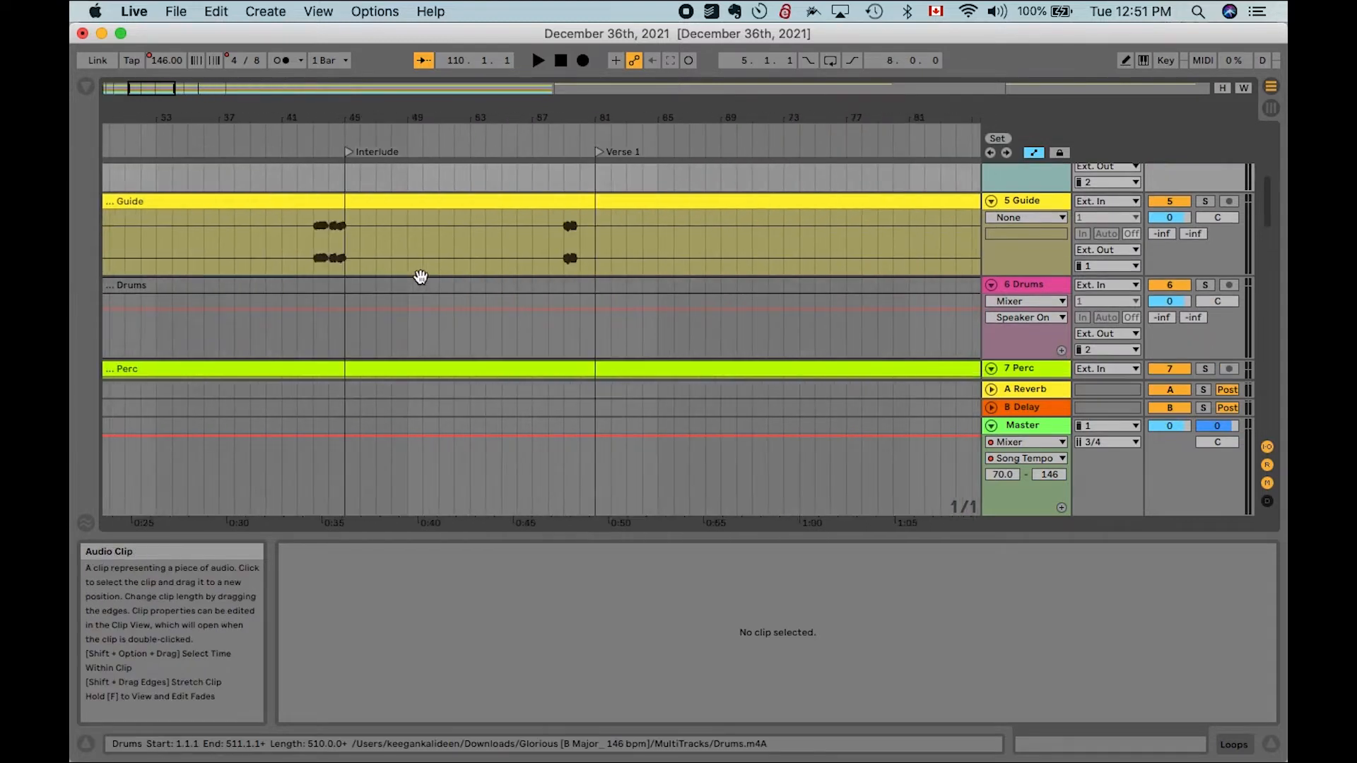
{"action": "left_click", "coordinate": [1165, 60]}
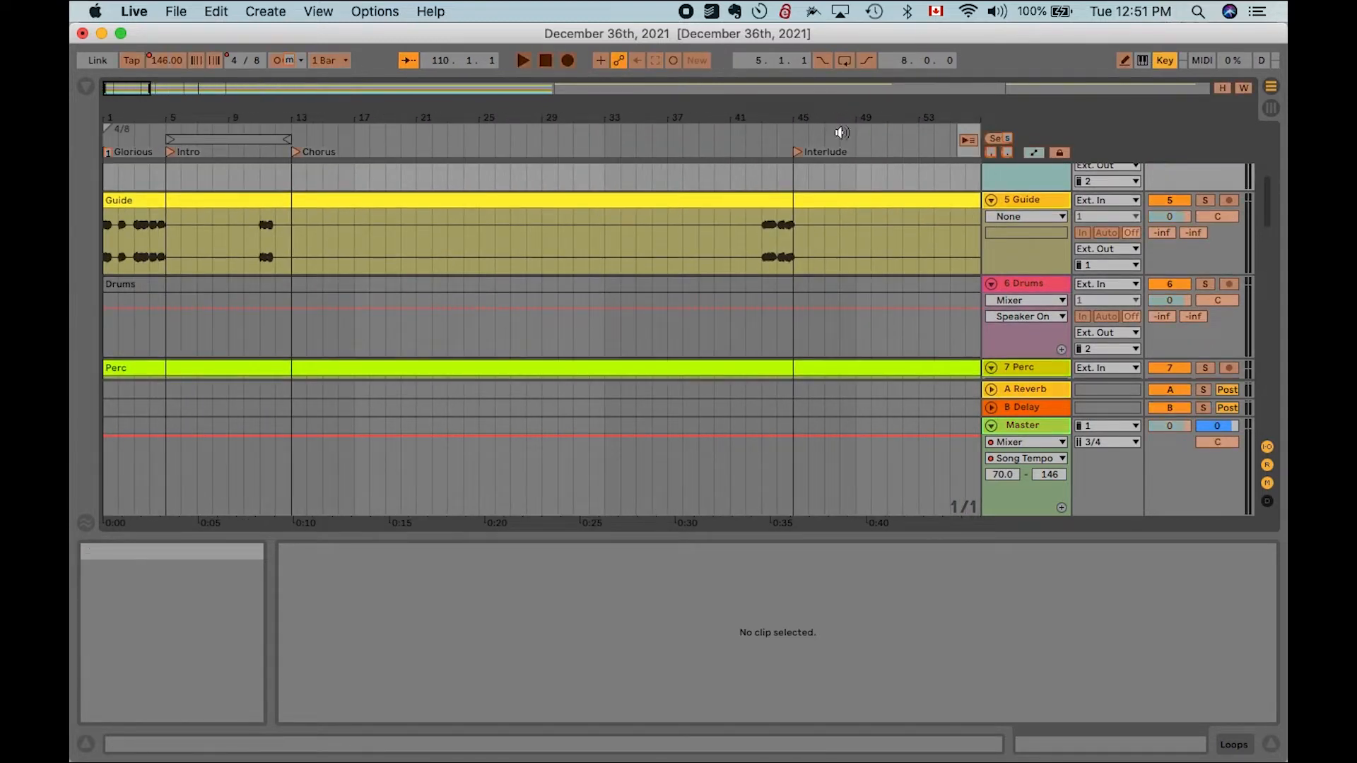
{"action": "left_click", "coordinate": [1165, 61]}
{"action": "scroll", "coordinate": [632, 223], "scroll_direction": "down", "scroll_amount": 3}
{"action": "scroll", "coordinate": [632, 224], "scroll_direction": "up", "scroll_amount": 1}
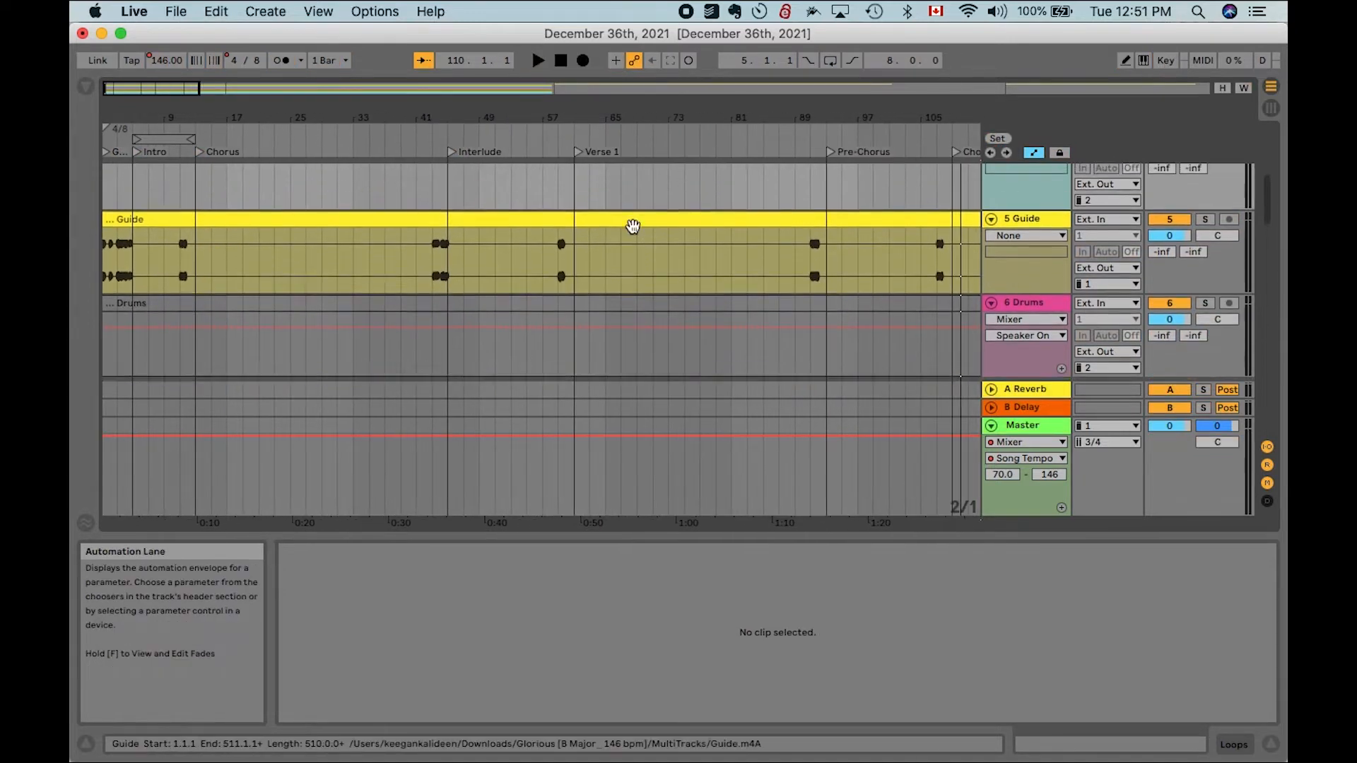
- Try mapping the computer key A to the Verse 1 locator in Key Map Mode
{"action": "left_click", "coordinate": [1165, 60]}
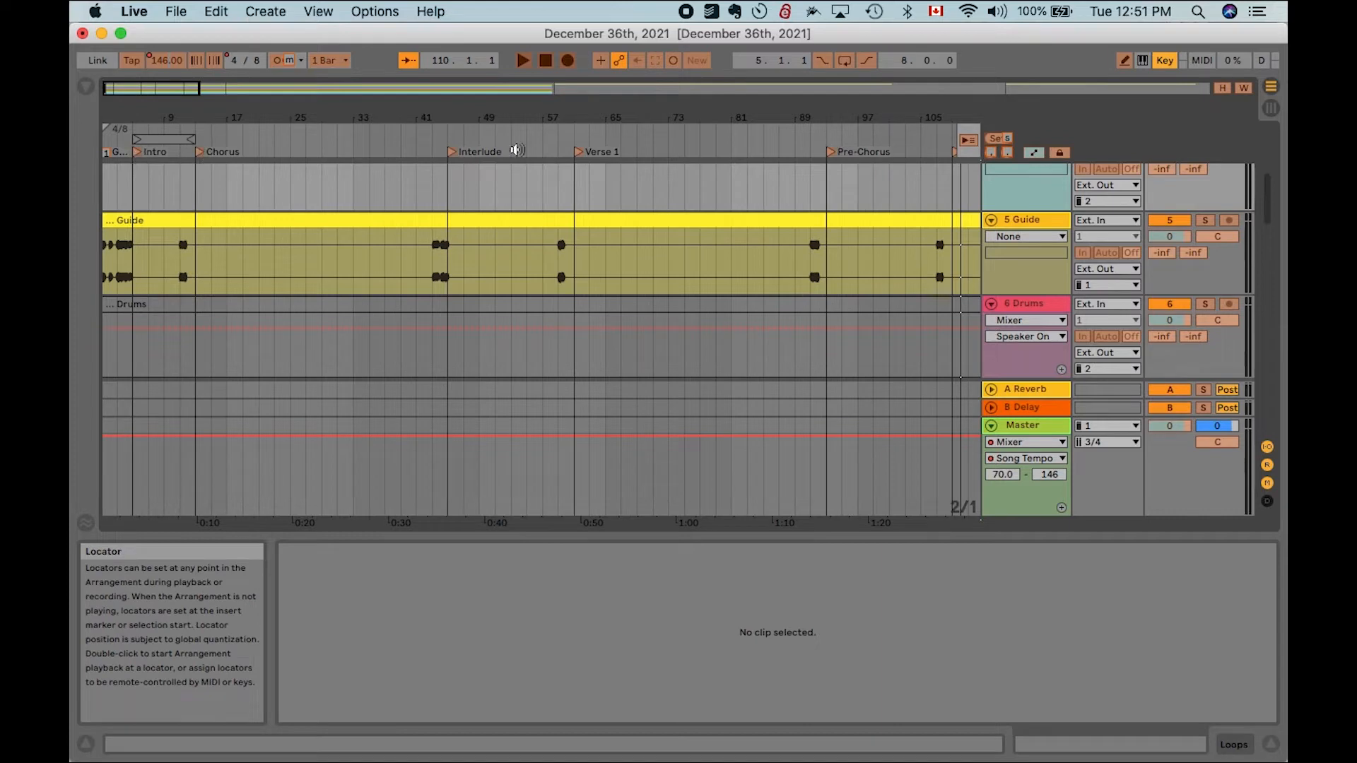
{"action": "left_click", "coordinate": [577, 152]}
{"action": "key", "text": "a"}
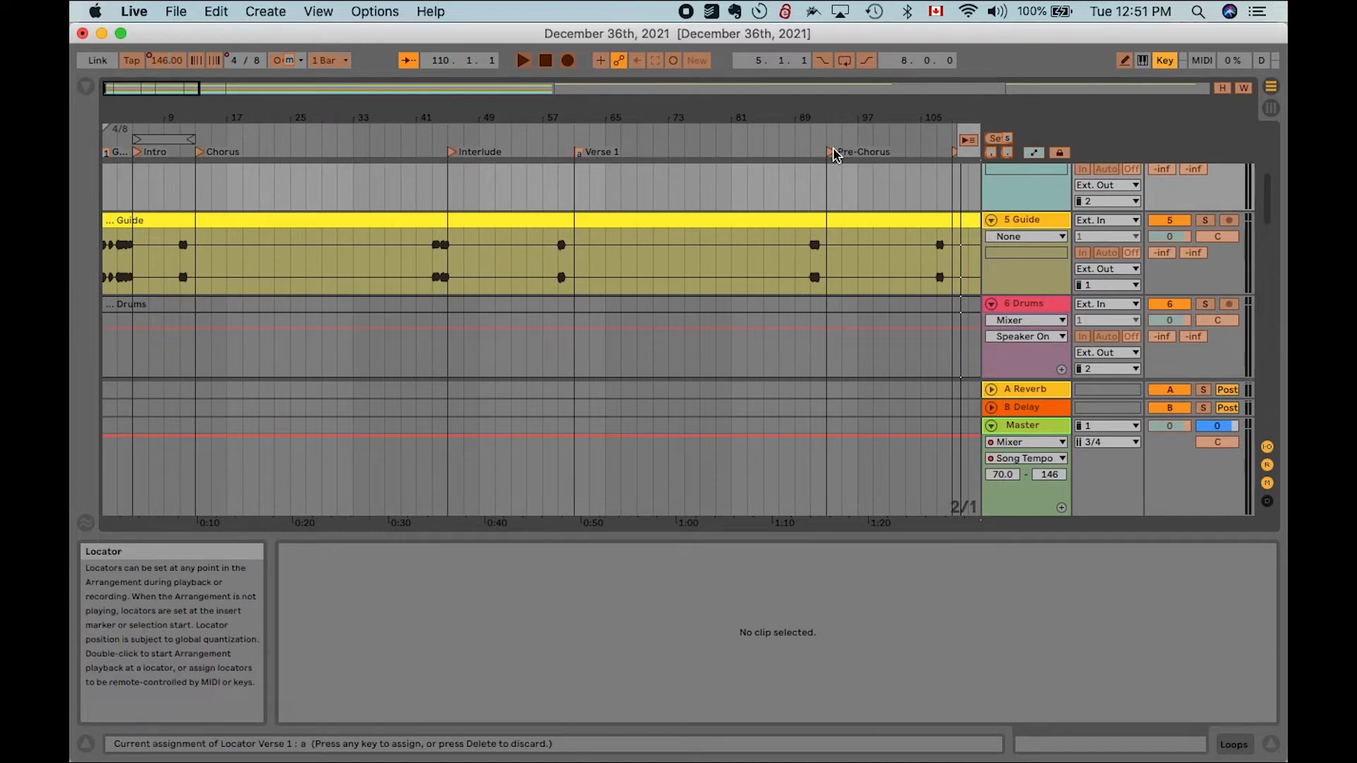
{"action": "scroll", "coordinate": [877, 203], "scroll_direction": "right", "scroll_amount": 10}
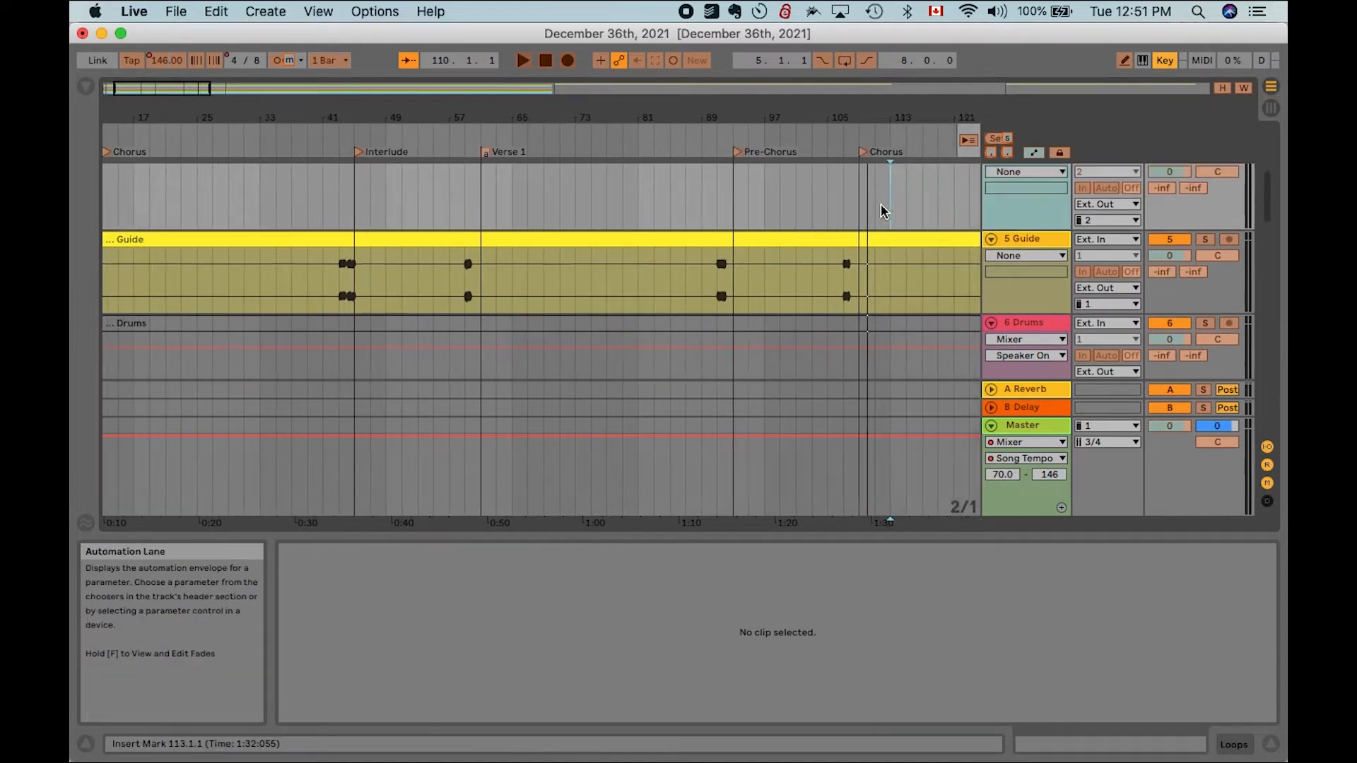
{"action": "left_click", "coordinate": [725, 153]}
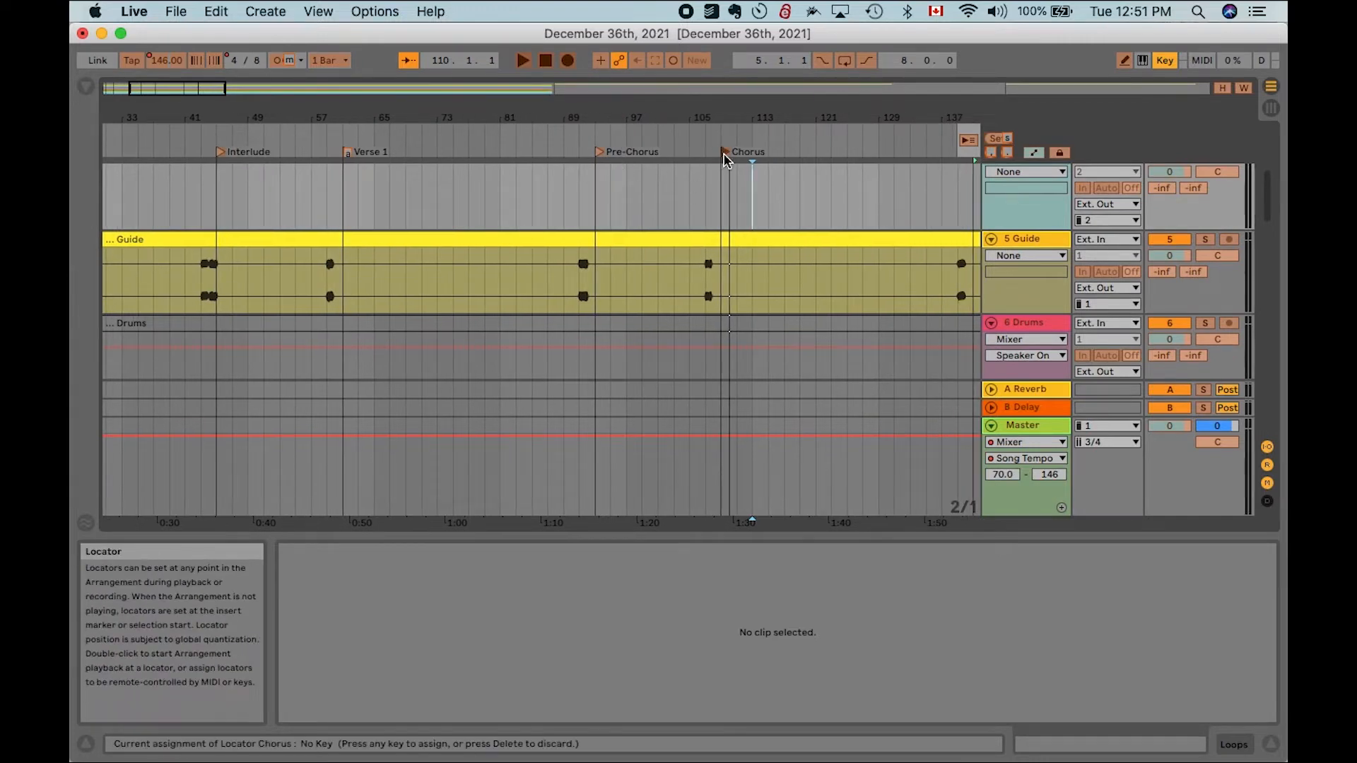
{"action": "left_click", "coordinate": [349, 154]}
{"action": "key", "text": "Delete"}
{"action": "scroll", "coordinate": [554, 233], "scroll_direction": "left", "scroll_amount": 5}
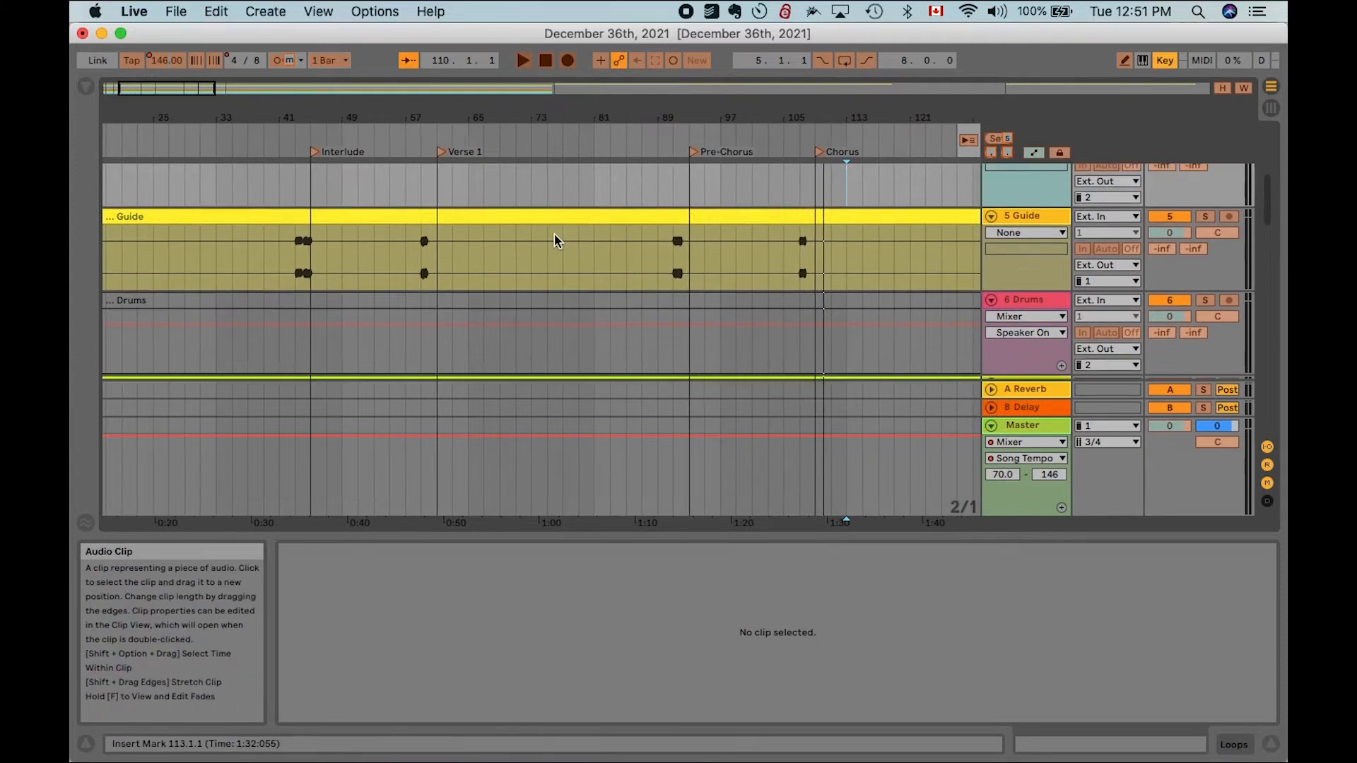
{"action": "scroll", "coordinate": [568, 235], "scroll_direction": "down", "scroll_amount": 5}
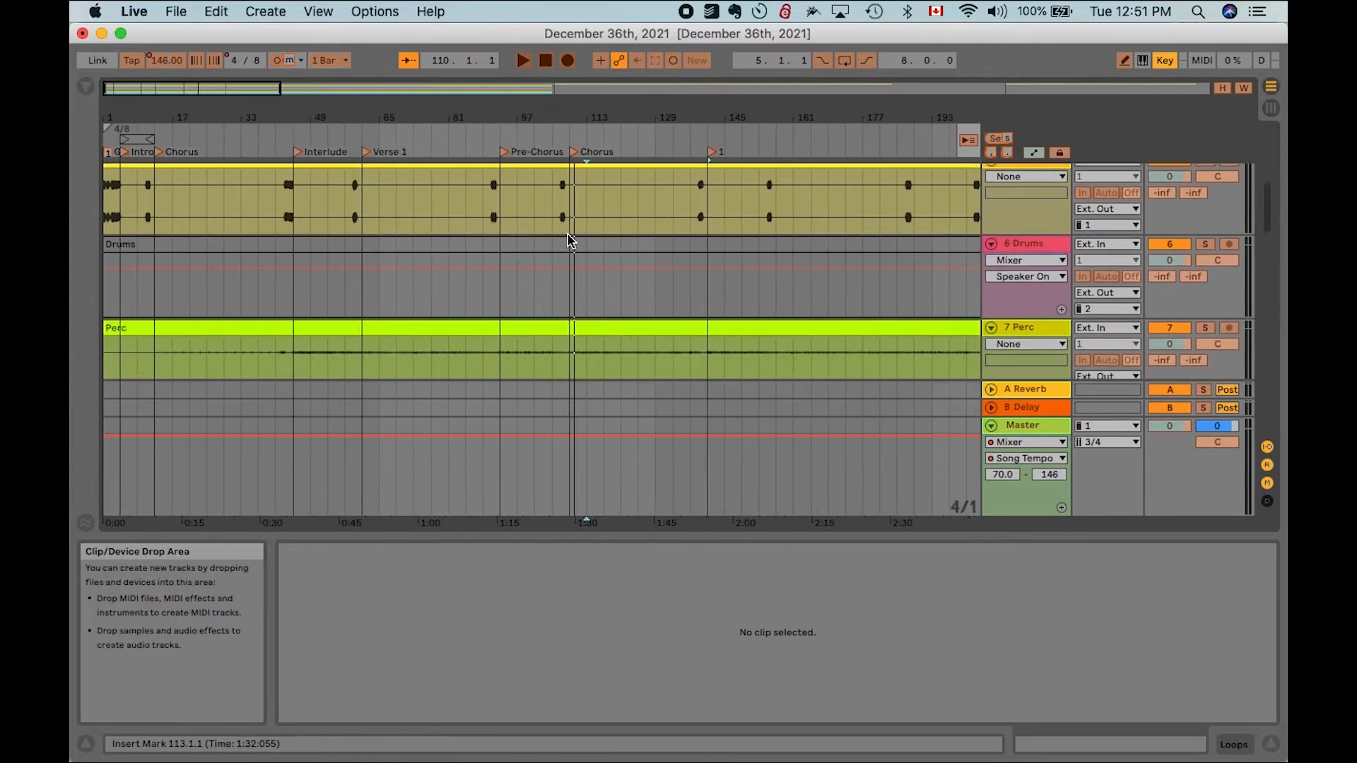
{"action": "left_click", "coordinate": [1167, 61]}
- Play the arrangement from the Chorus locator and from around bar 137 to check the section transitions
{"action": "scroll", "coordinate": [905, 189], "scroll_direction": "up", "scroll_amount": 4}
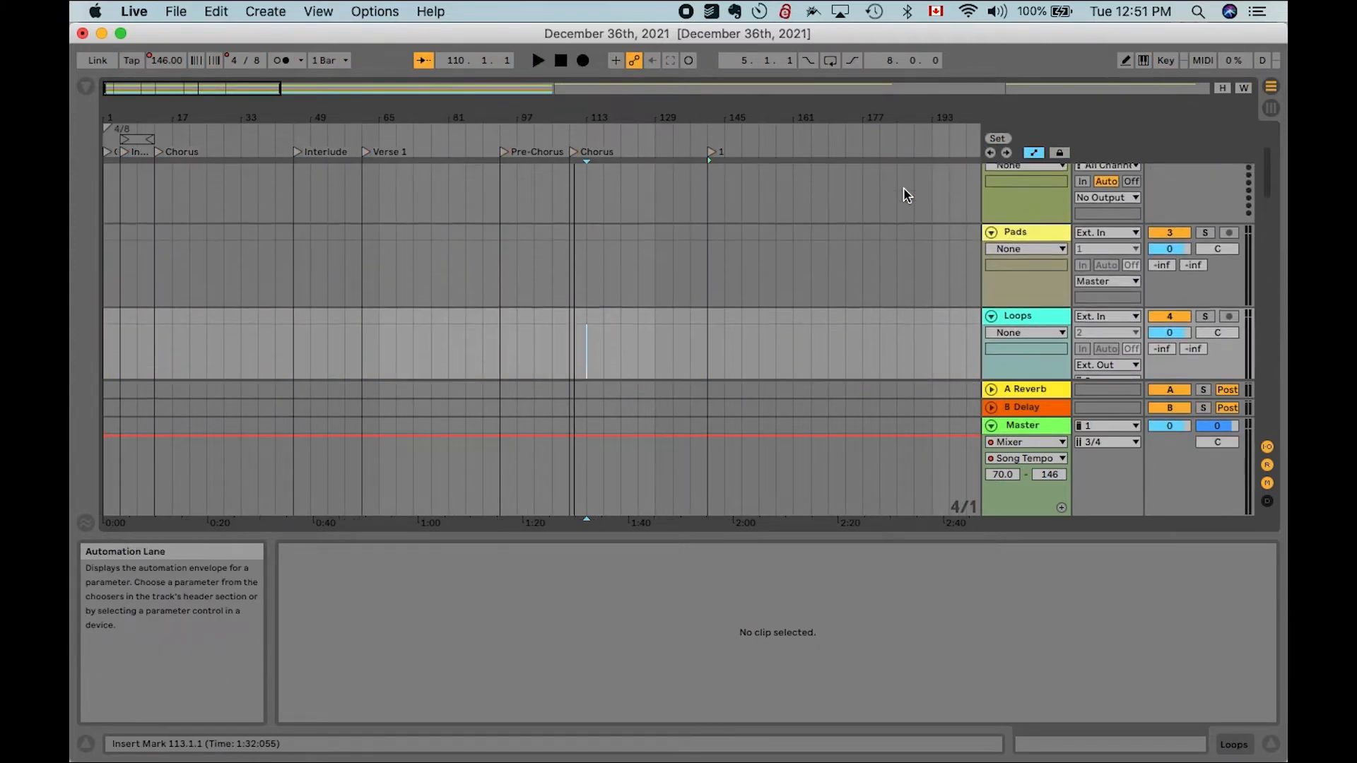
{"action": "scroll", "coordinate": [904, 188], "scroll_direction": "down", "scroll_amount": 5}
{"action": "scroll", "coordinate": [777, 245], "scroll_direction": "down", "scroll_amount": 2}
{"action": "scroll", "coordinate": [476, 224], "scroll_direction": "up", "scroll_amount": 6}
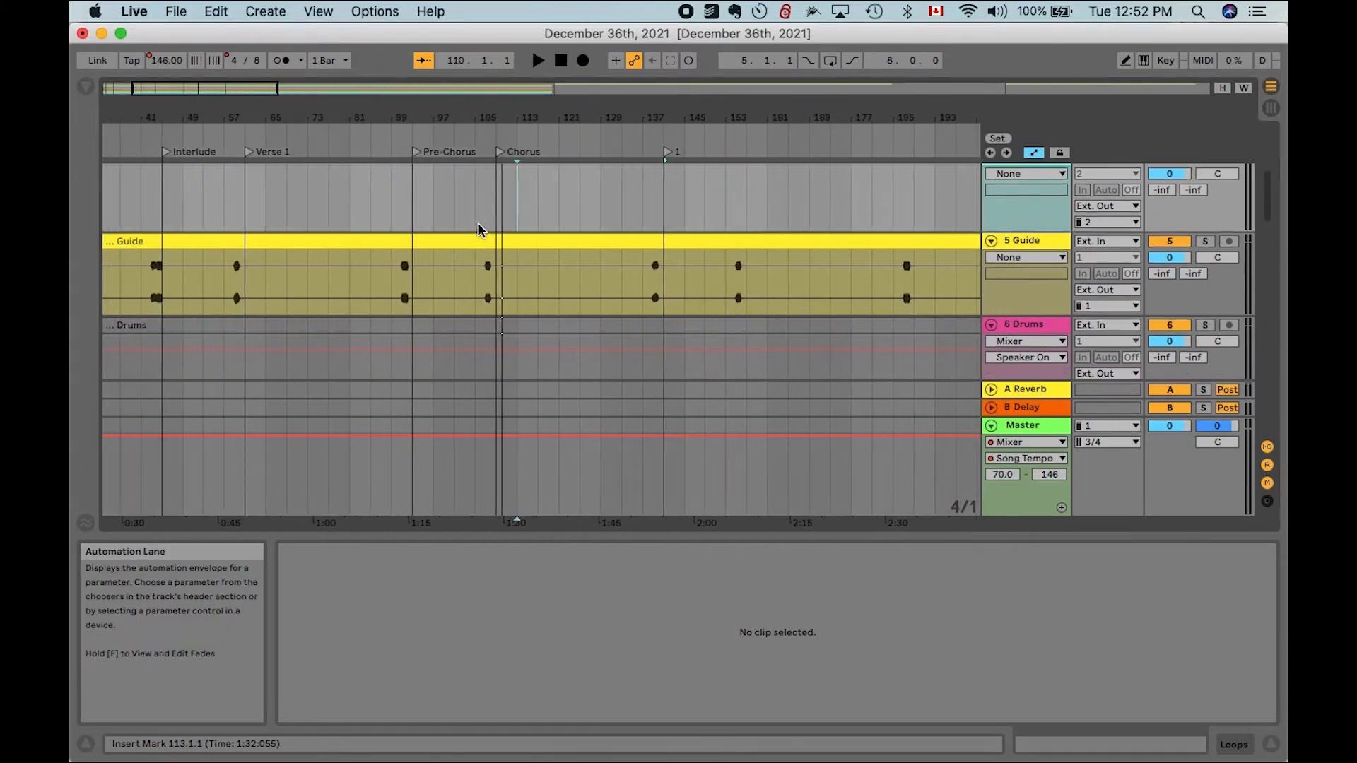
{"action": "left_click", "coordinate": [582, 185]}
{"action": "scroll", "coordinate": [583, 185], "scroll_direction": "up", "scroll_amount": 3}
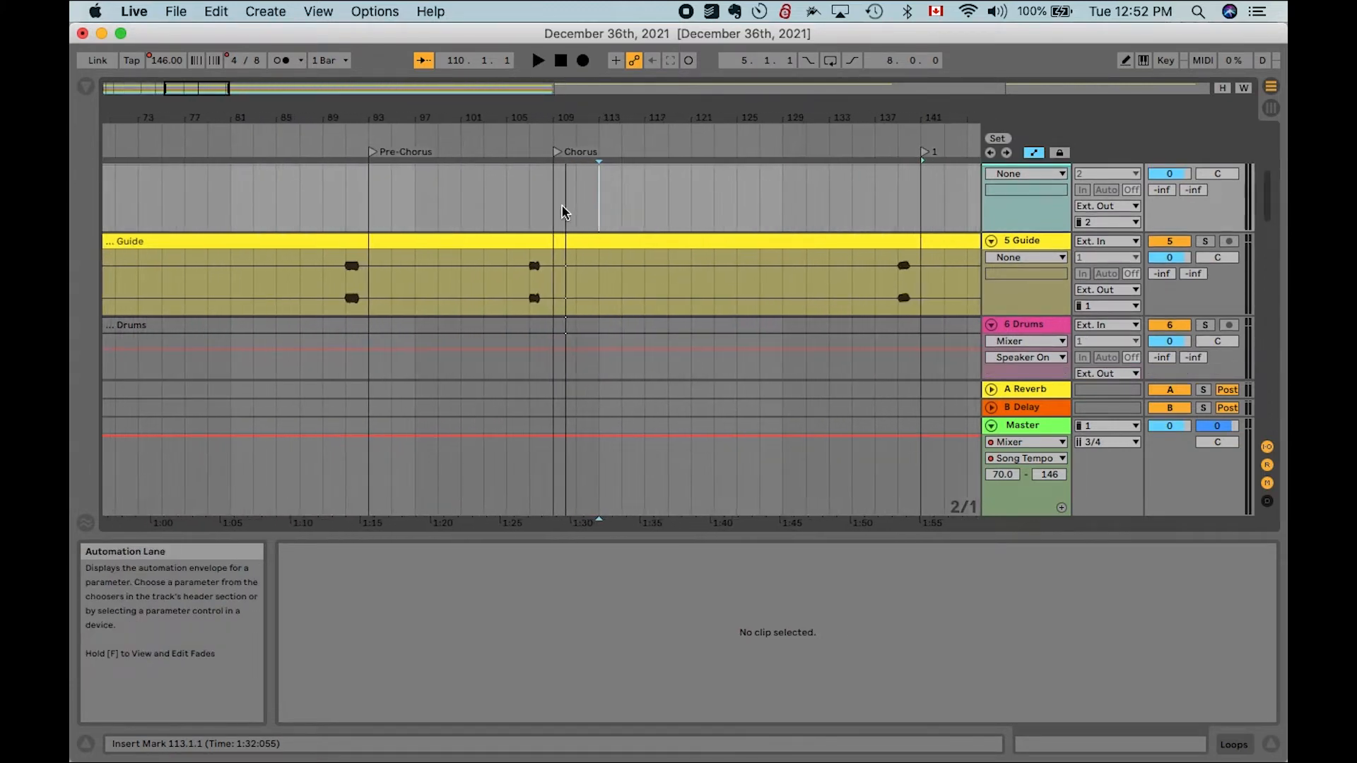
{"action": "double_click", "coordinate": [559, 154]}
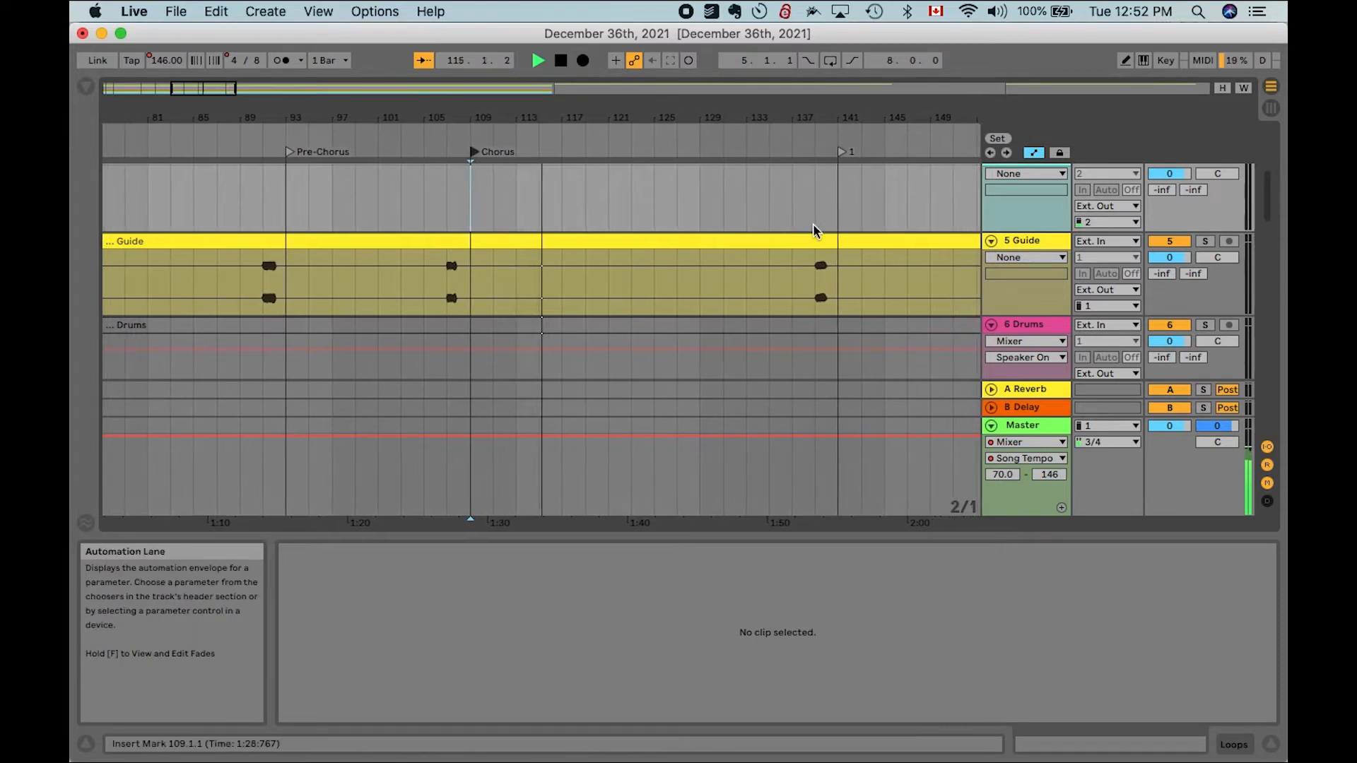
{"action": "key", "text": "space"}
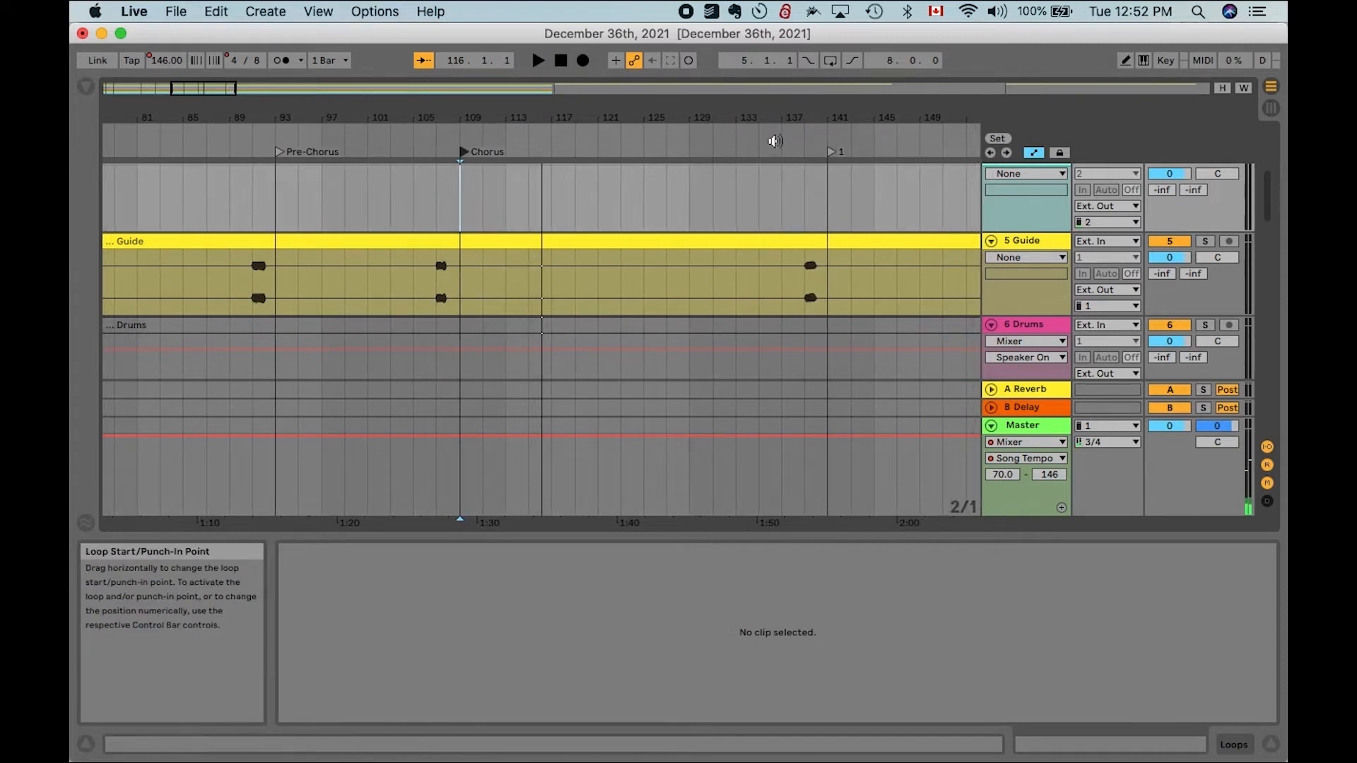
{"action": "left_click", "coordinate": [771, 137]}
{"action": "key", "text": "space"}
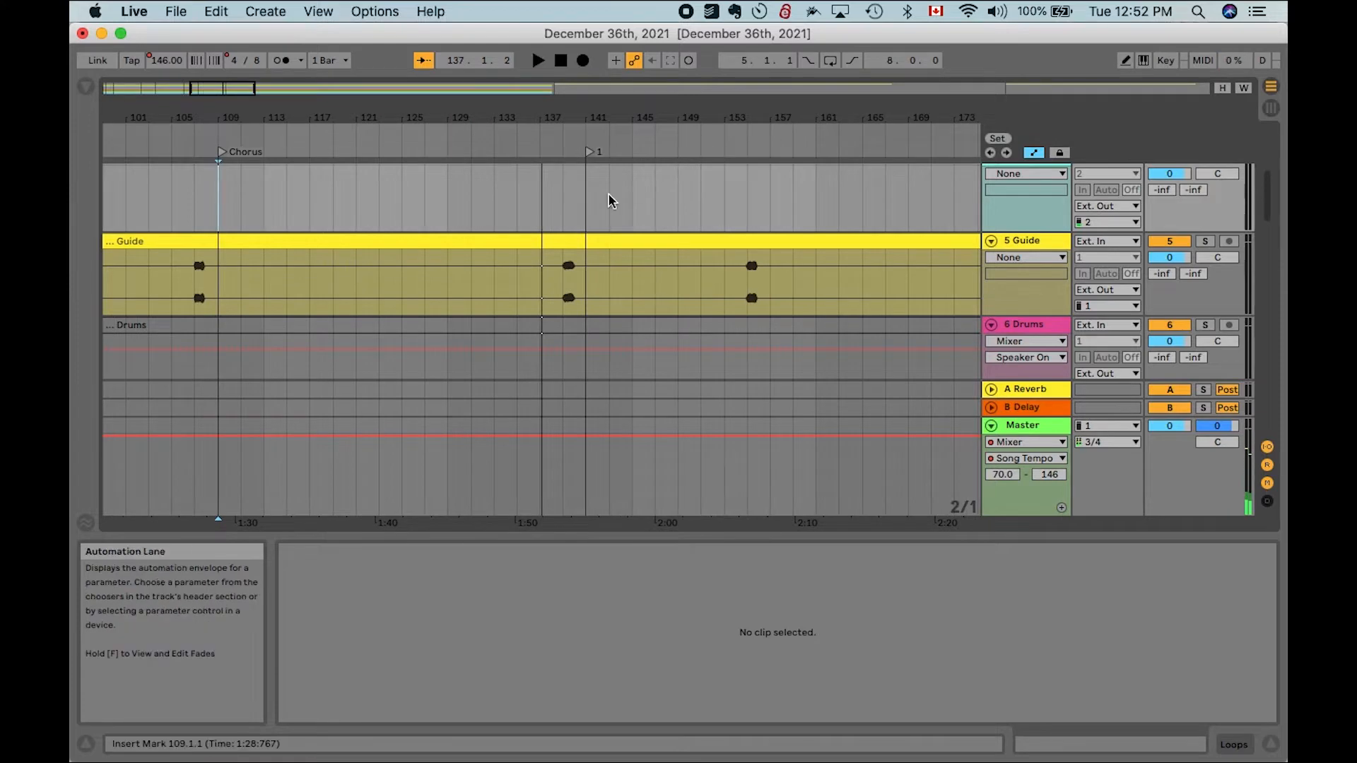
{"action": "left_click", "coordinate": [540, 134]}
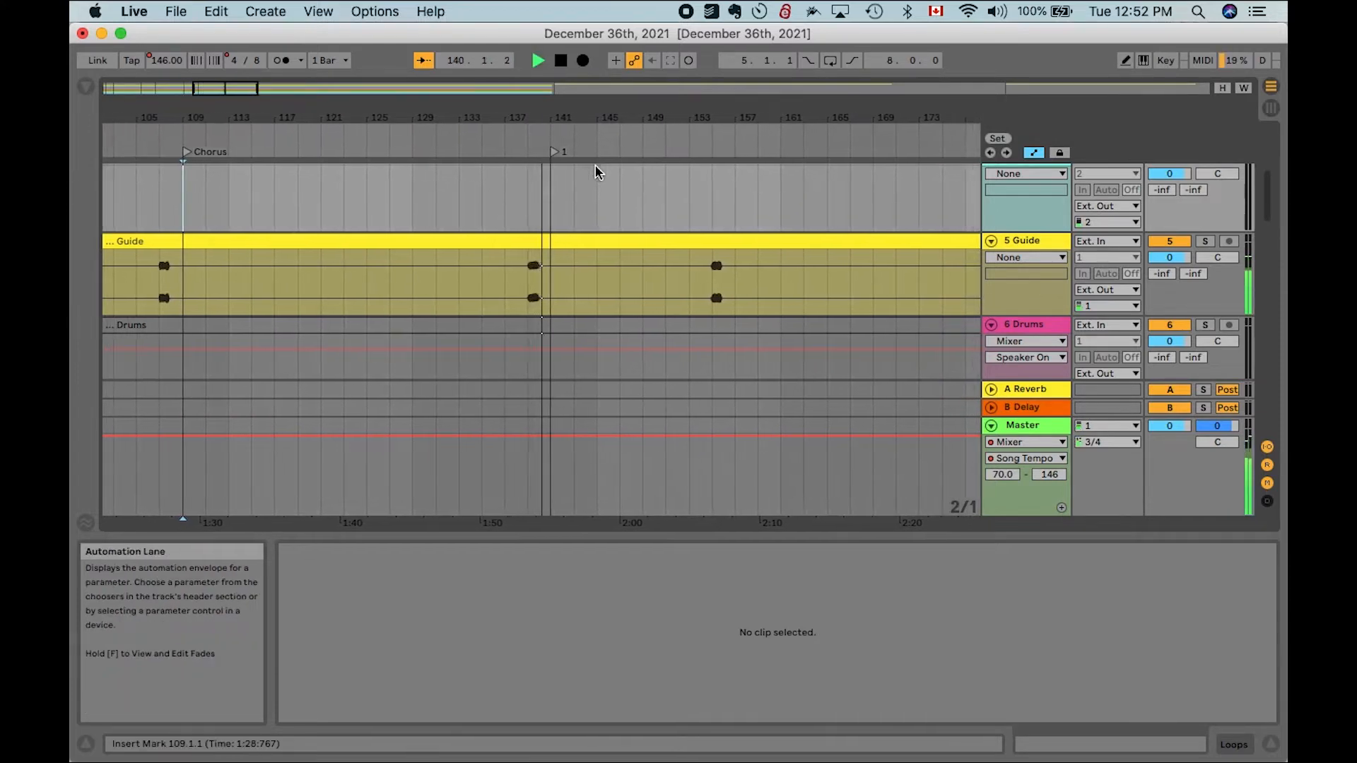
{"action": "key", "text": "space"}
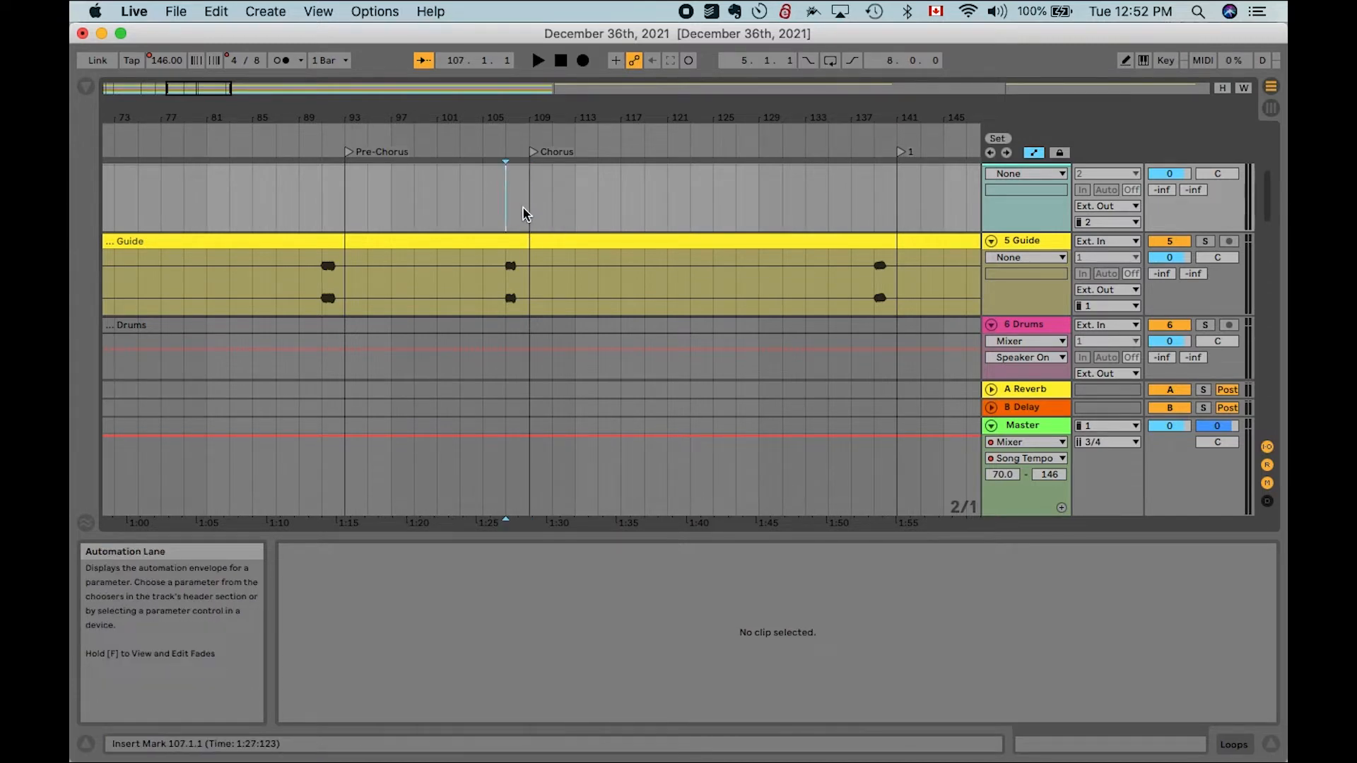
- Split the Guide clip at bar 117
{"action": "key", "text": "super+a"}
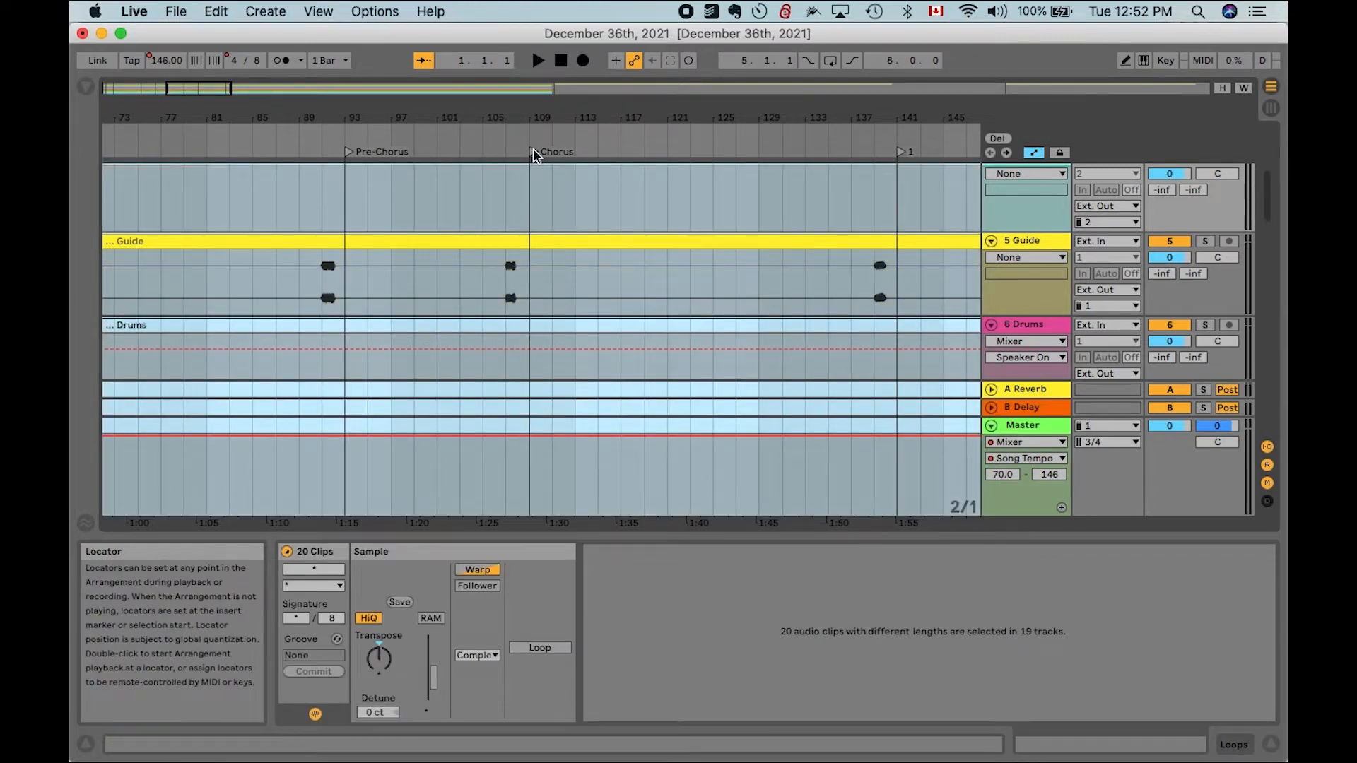
{"action": "left_click", "coordinate": [569, 218]}
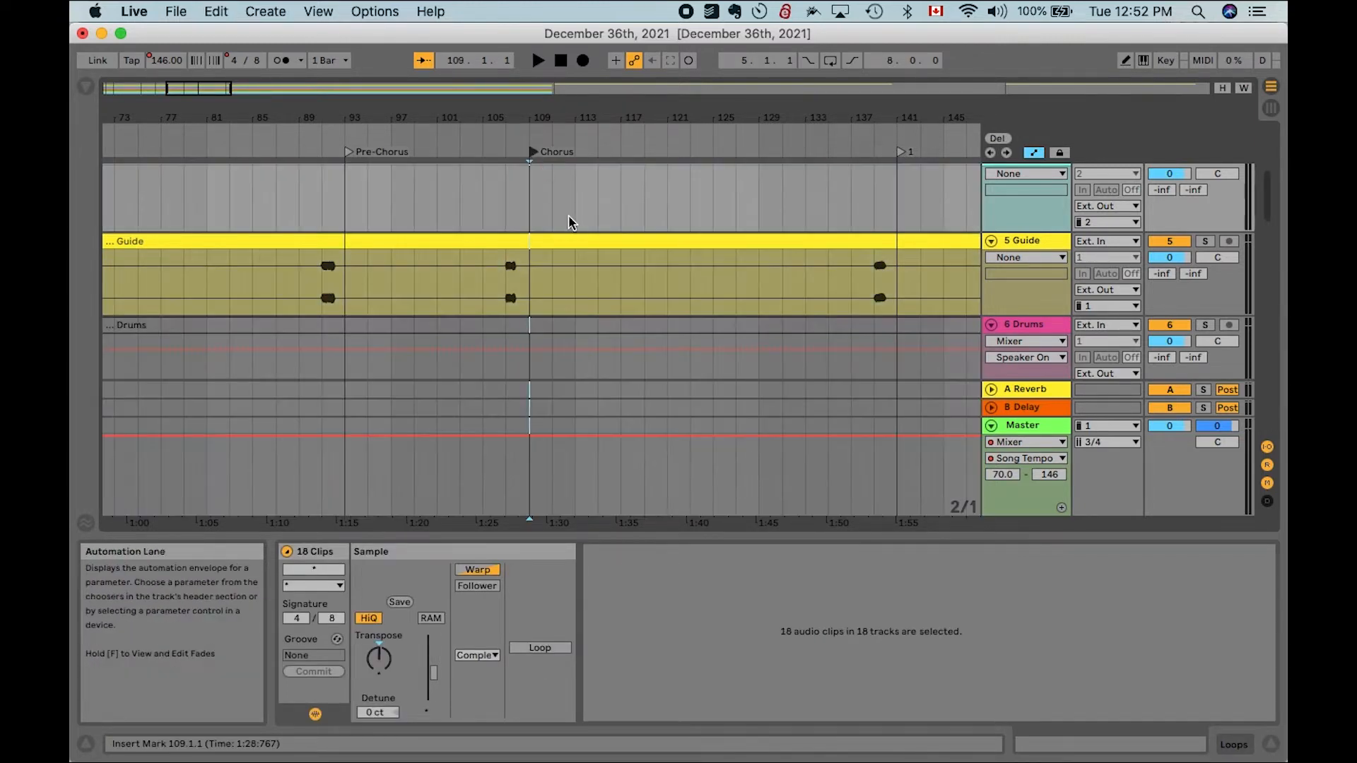
{"action": "key", "text": "minus"}
{"action": "key", "text": "minus"}
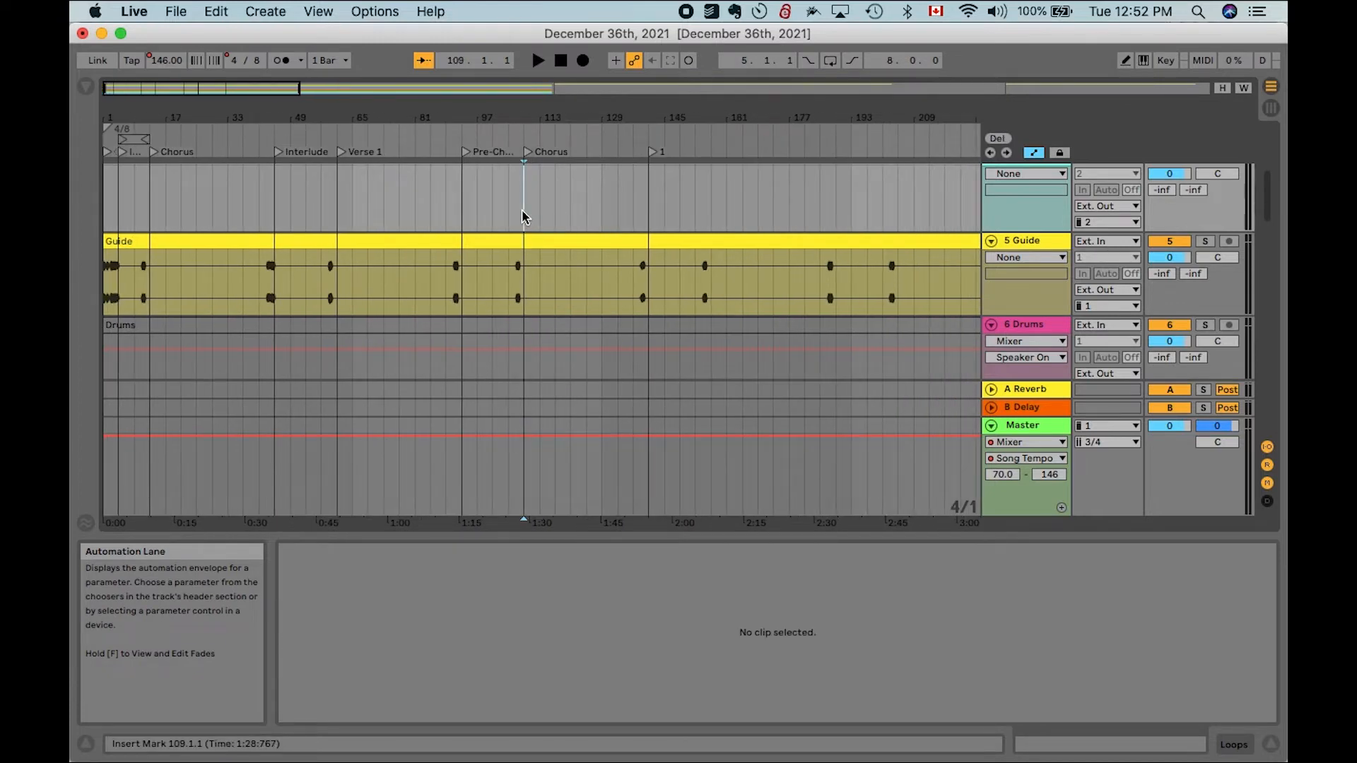
{"action": "left_click", "coordinate": [521, 296]}
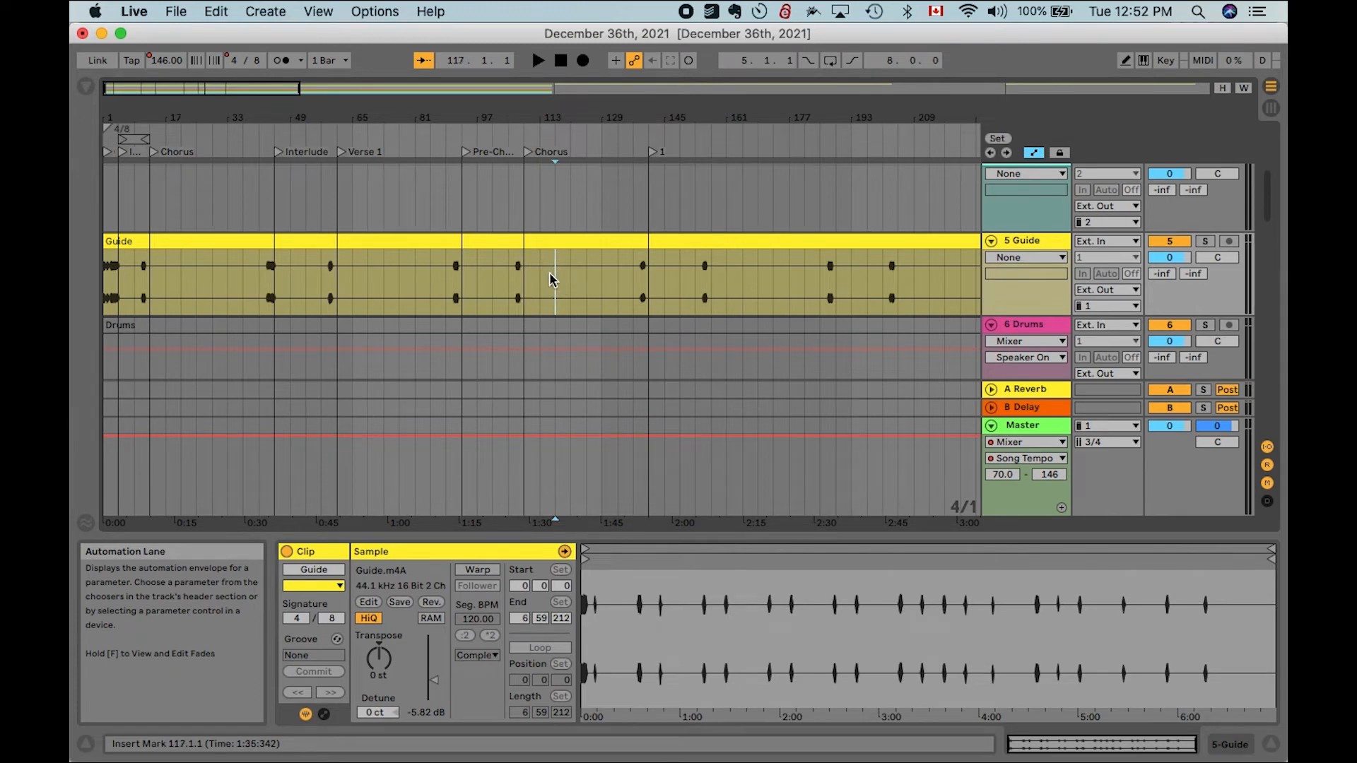
{"action": "key", "text": "super+e"}
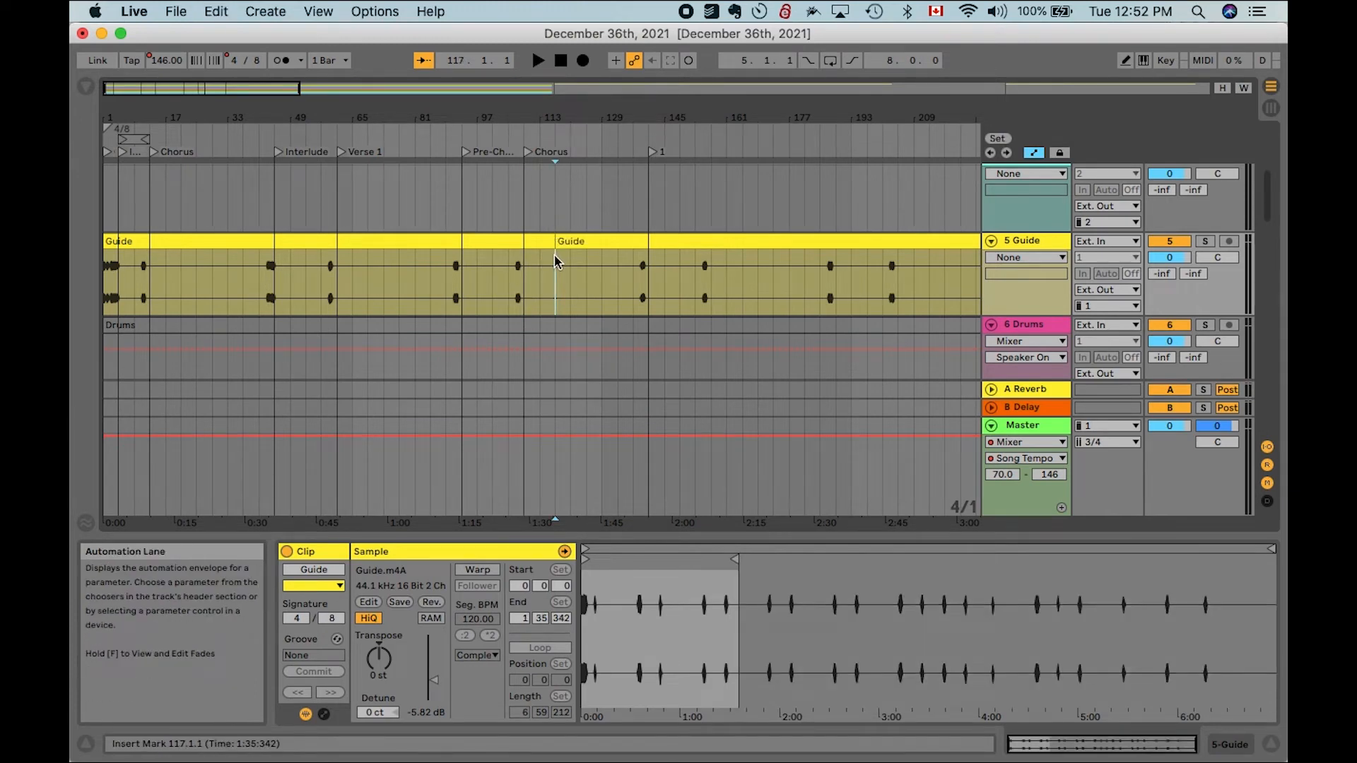
- Select all clips and split every track at the Chorus locator, bar 109
{"action": "key", "text": "plus"}
{"action": "key", "text": "plus"}
{"action": "key", "text": "plus"}
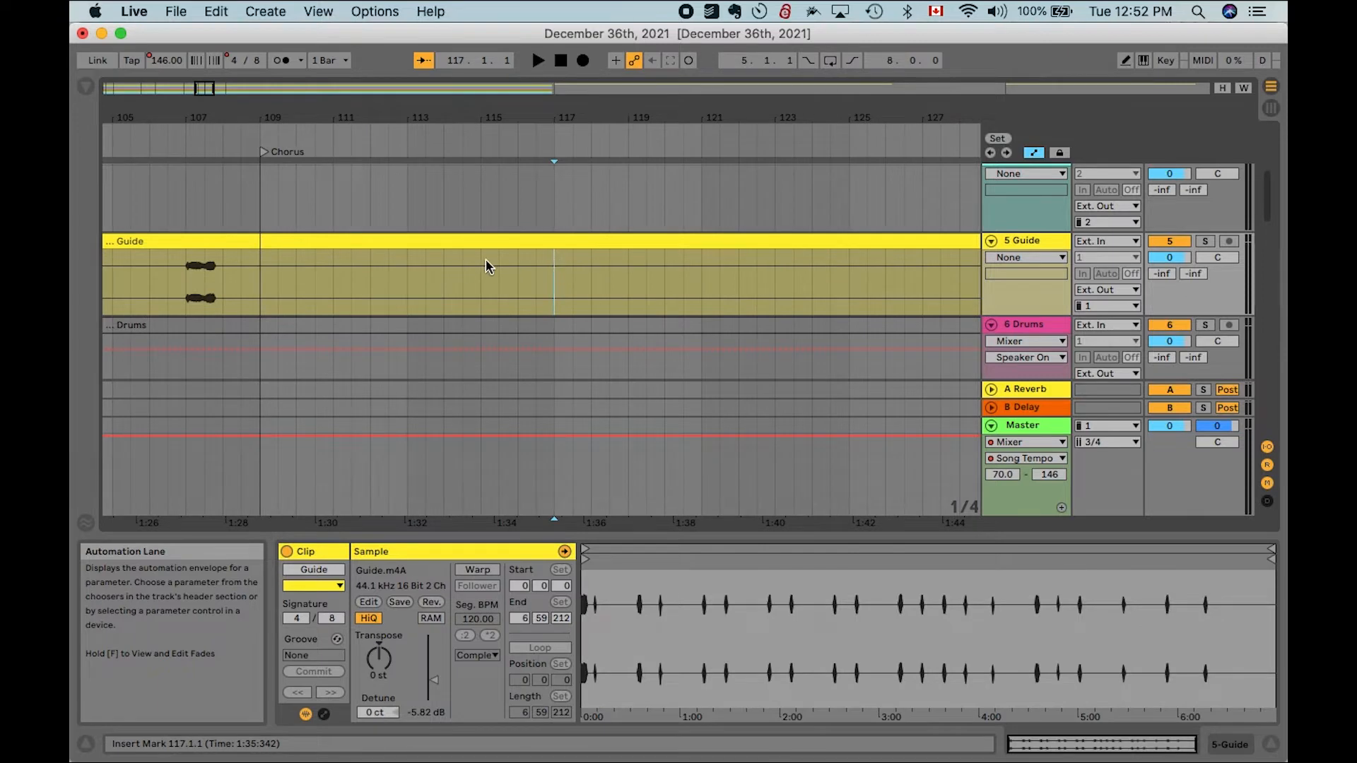
{"action": "key", "text": "super+a"}
{"action": "key", "text": "minus"}
{"action": "key", "text": "minus"}
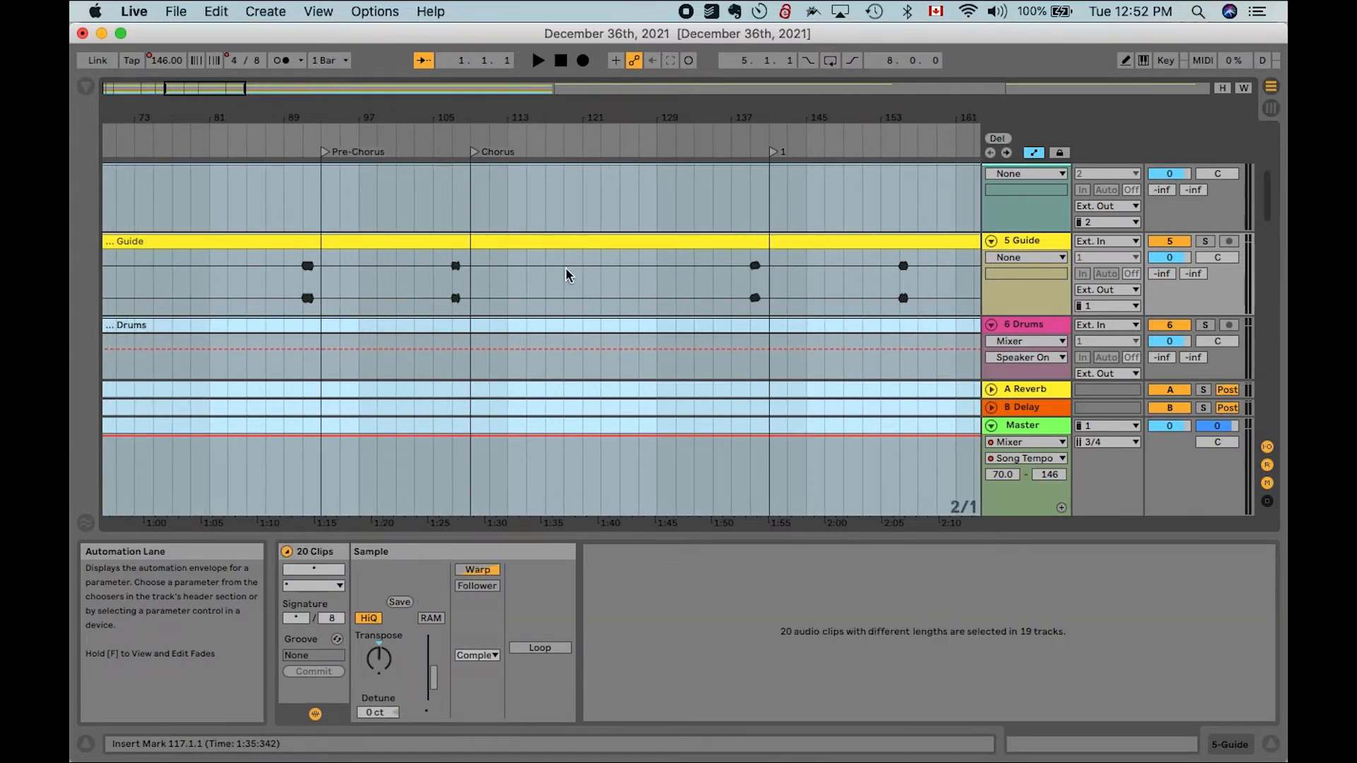
{"action": "left_click", "coordinate": [473, 152]}
{"action": "scroll", "coordinate": [485, 231], "scroll_direction": "down", "scroll_amount": 10}
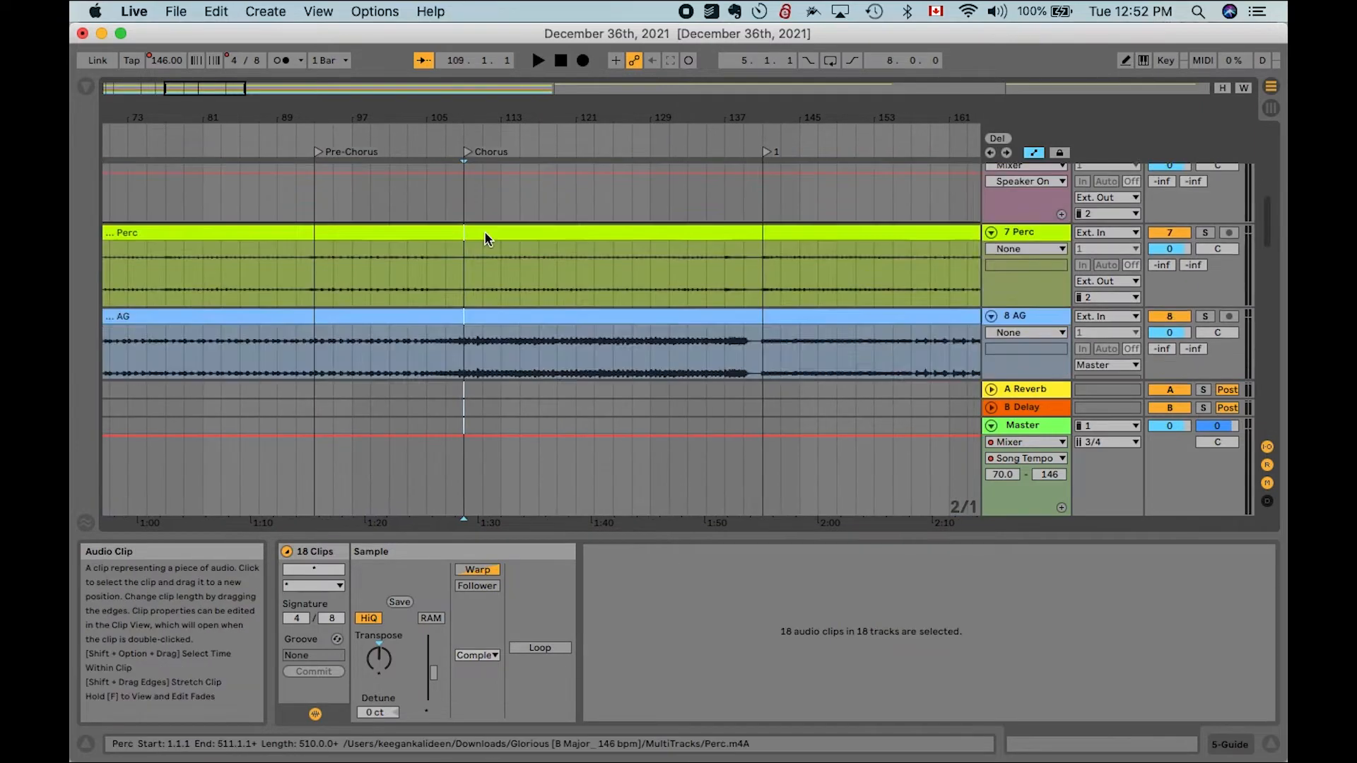
{"action": "scroll", "coordinate": [485, 232], "scroll_direction": "up", "scroll_amount": 10}
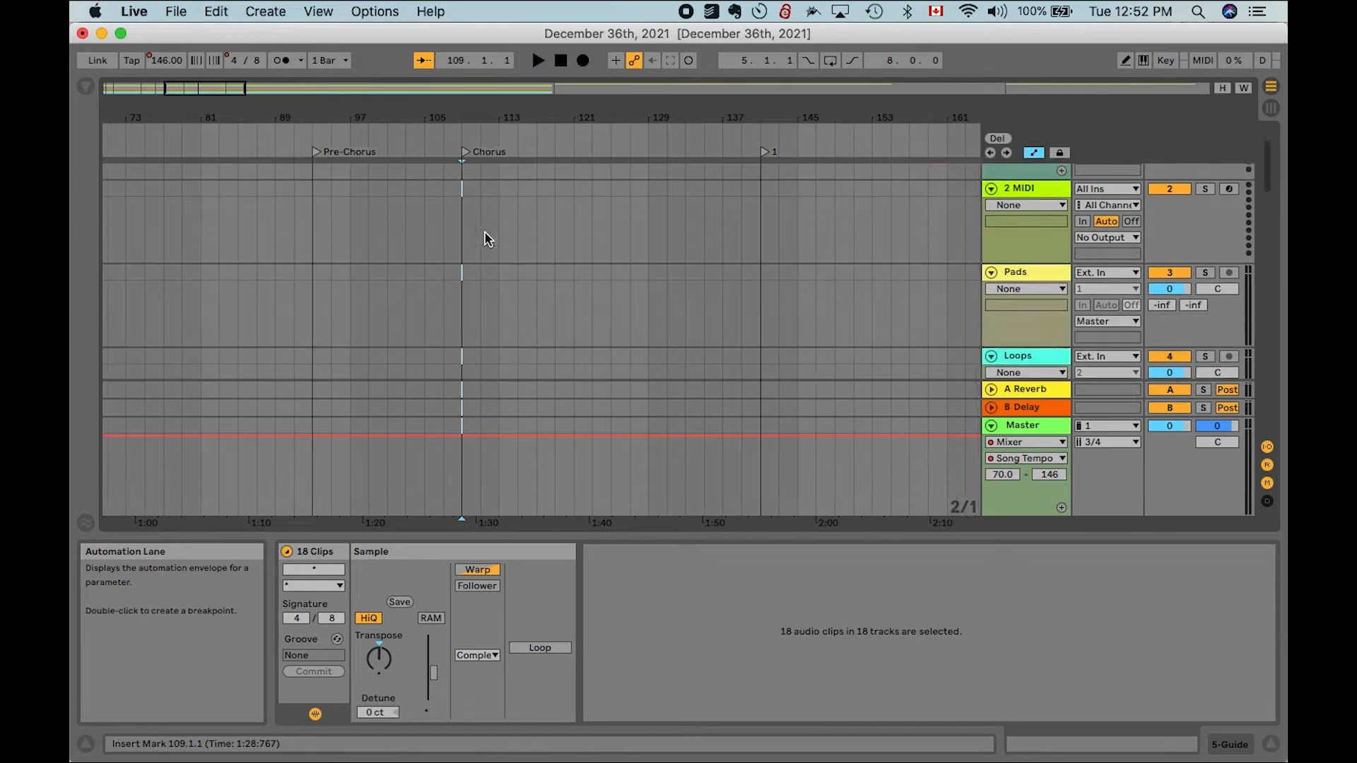
{"action": "scroll", "coordinate": [485, 232], "scroll_direction": "down", "scroll_amount": 1}
{"action": "key", "text": "super+e"}
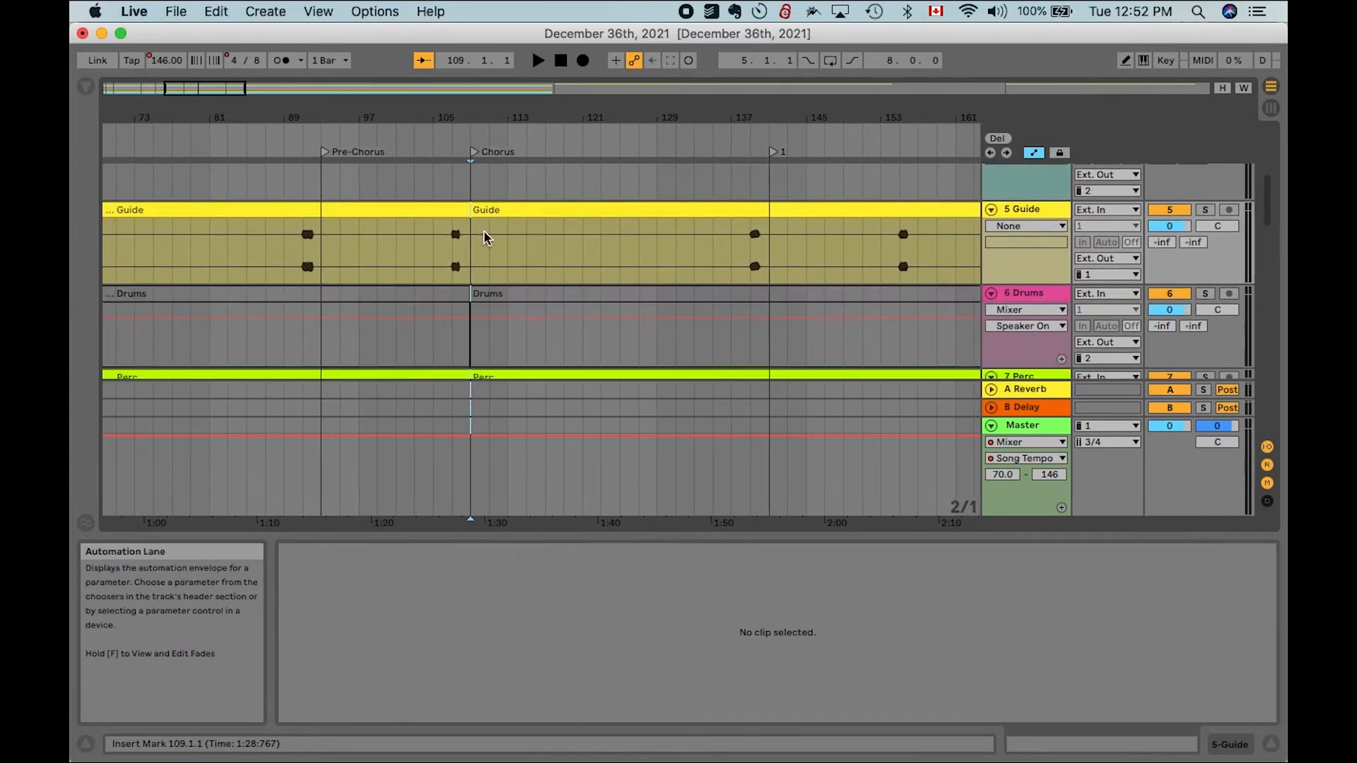
- Split all clips at the locator at bar 141
{"action": "scroll", "coordinate": [476, 258], "scroll_direction": "right", "scroll_amount": 5}
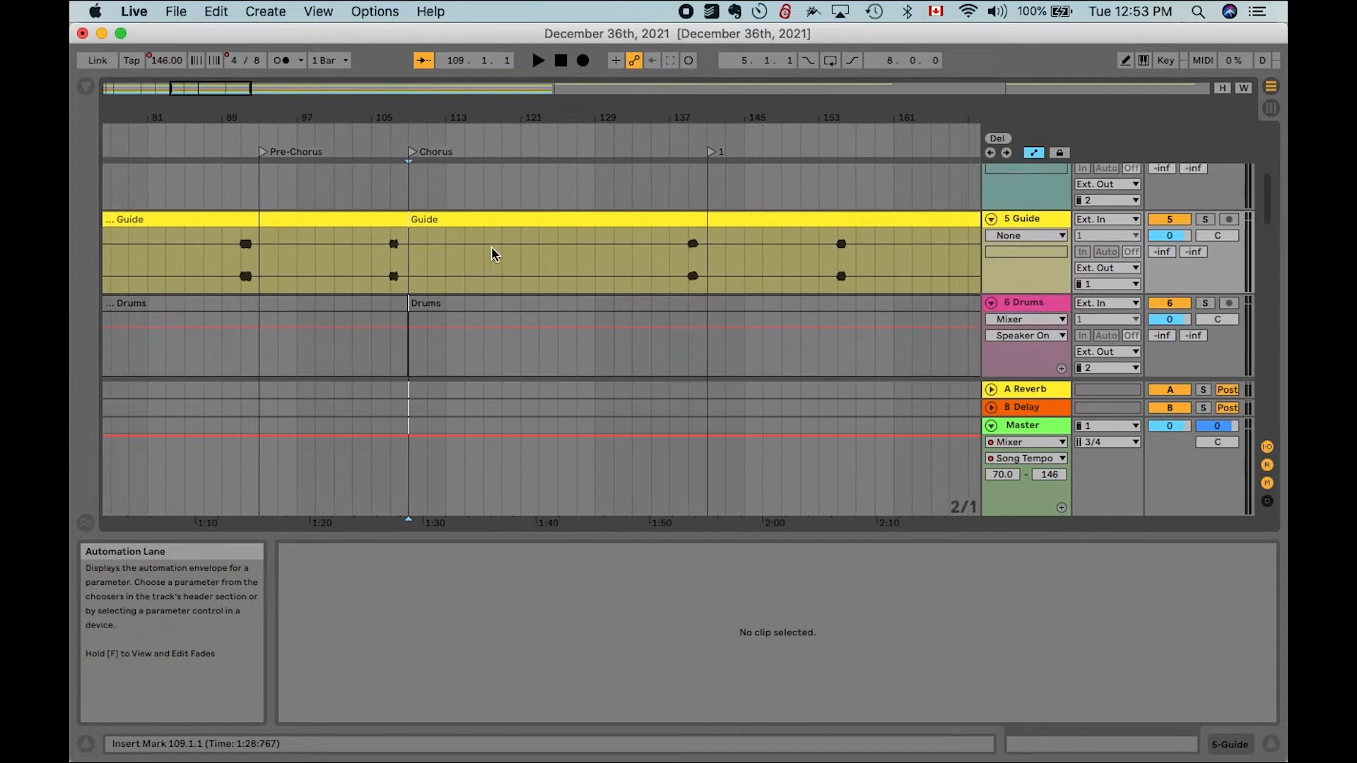
{"action": "key", "text": "super+a"}
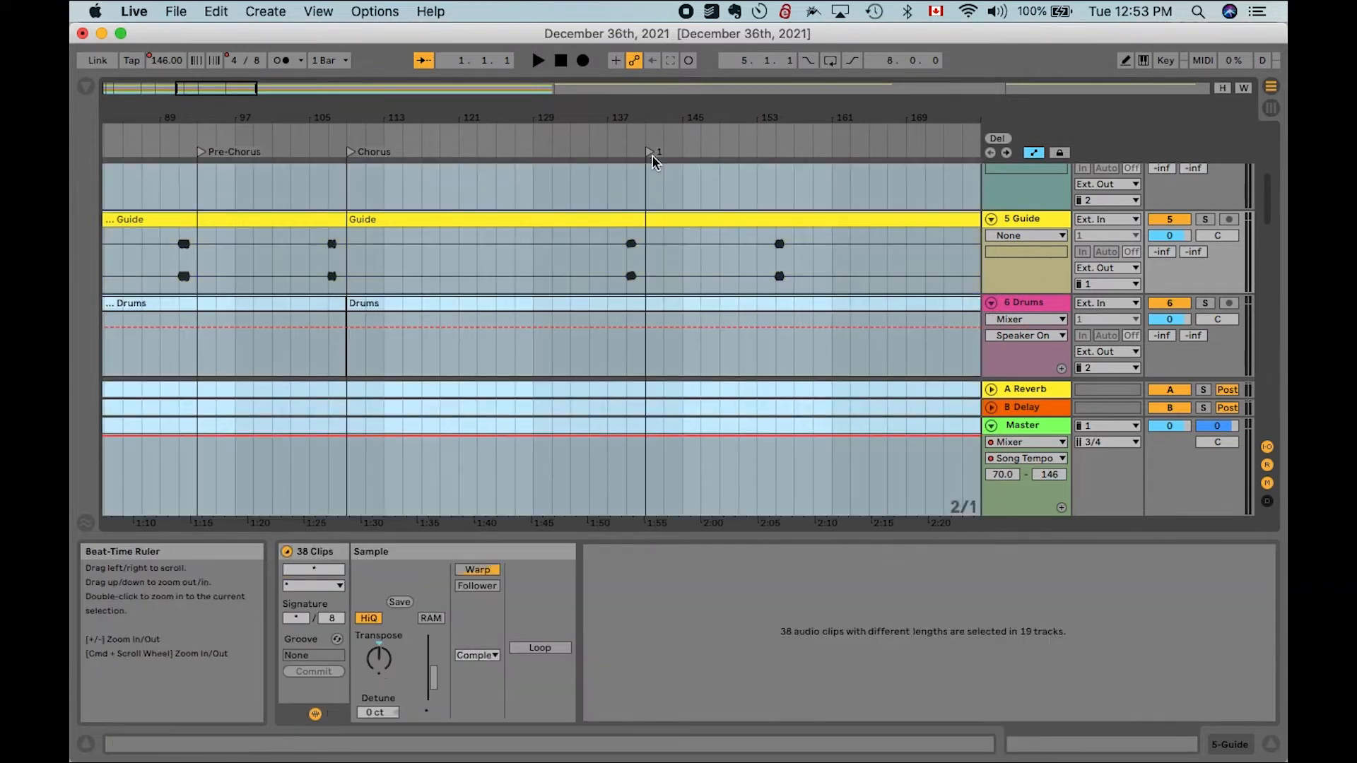
{"action": "left_click", "coordinate": [650, 152]}
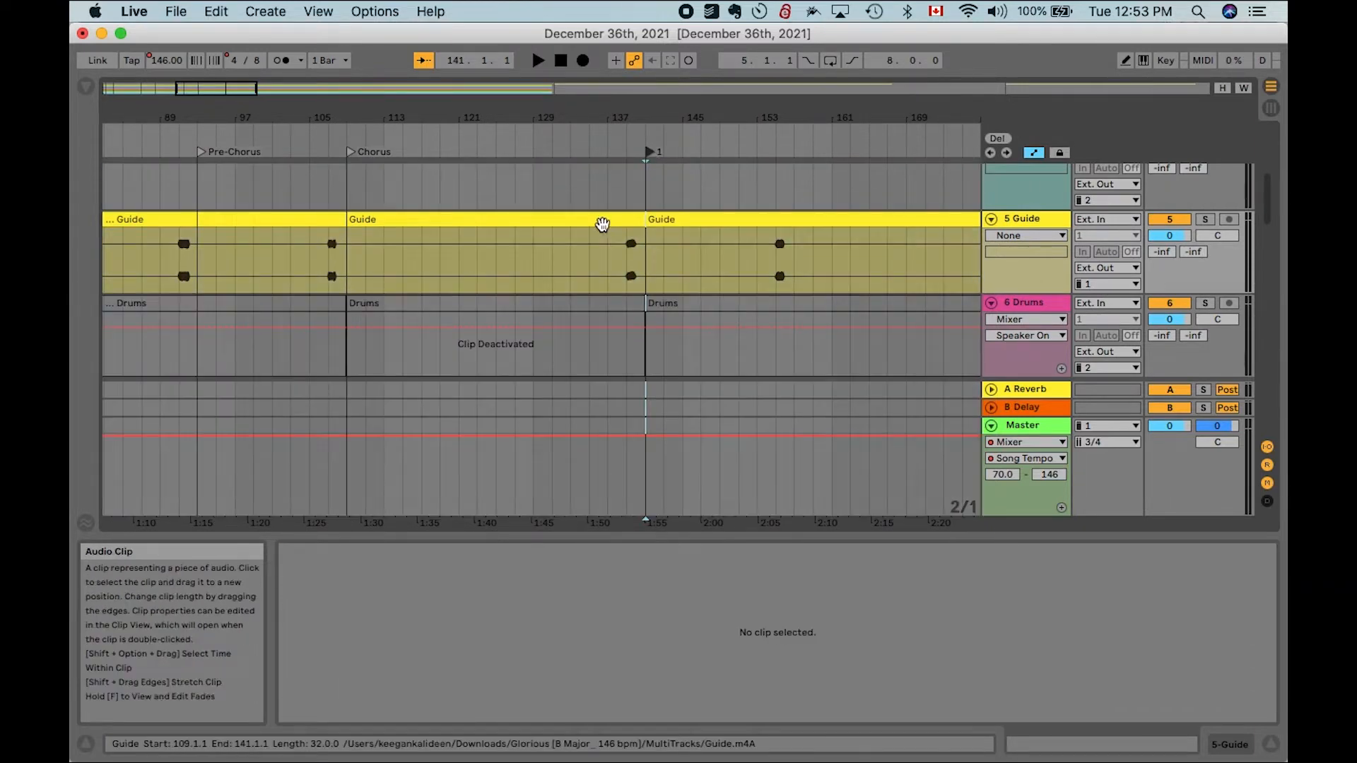
- Insert 32 bars of silence at bar 141 and add a locator there
{"action": "left_click", "coordinate": [603, 220]}
{"action": "scroll", "coordinate": [603, 230], "scroll_direction": "down", "scroll_amount": 5}
{"action": "scroll", "coordinate": [603, 230], "scroll_direction": "down", "scroll_amount": 10}
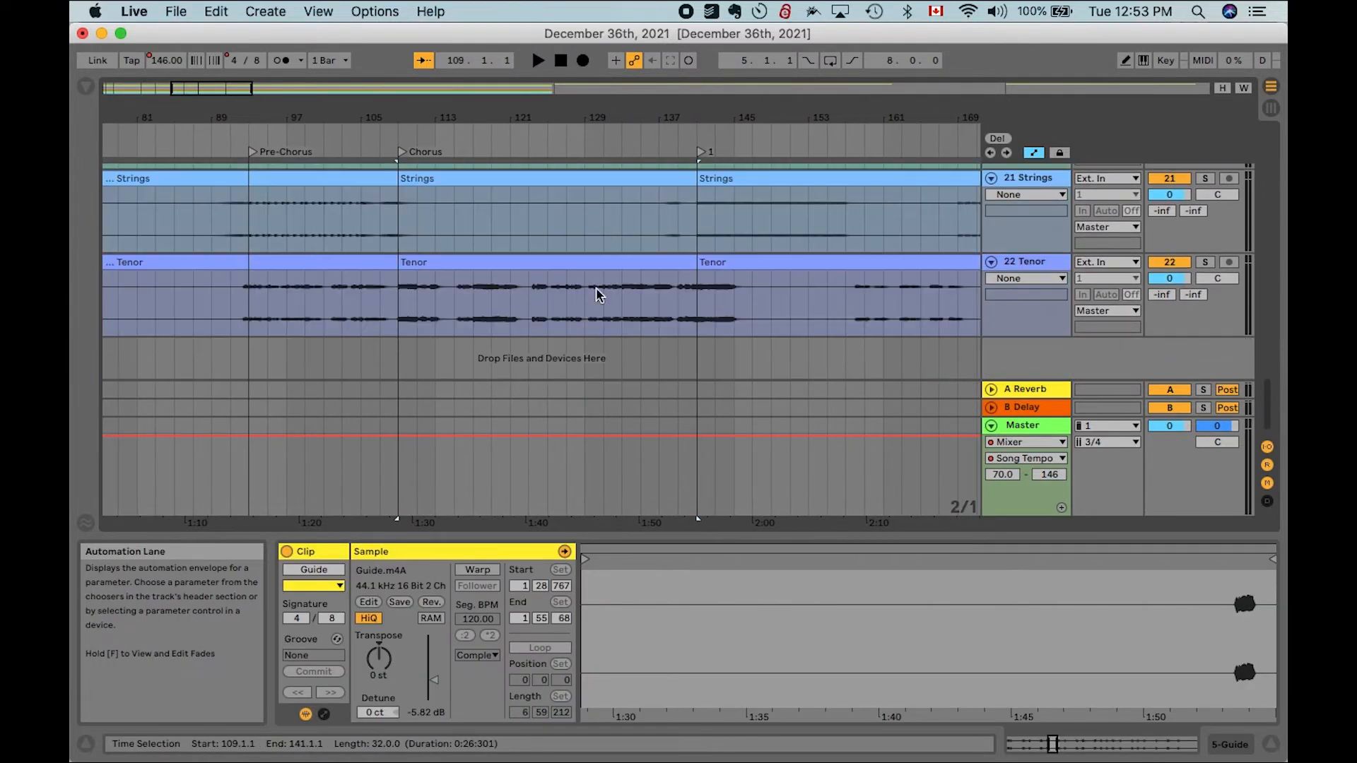
{"action": "left_click", "coordinate": [586, 266], "text": "shift"}
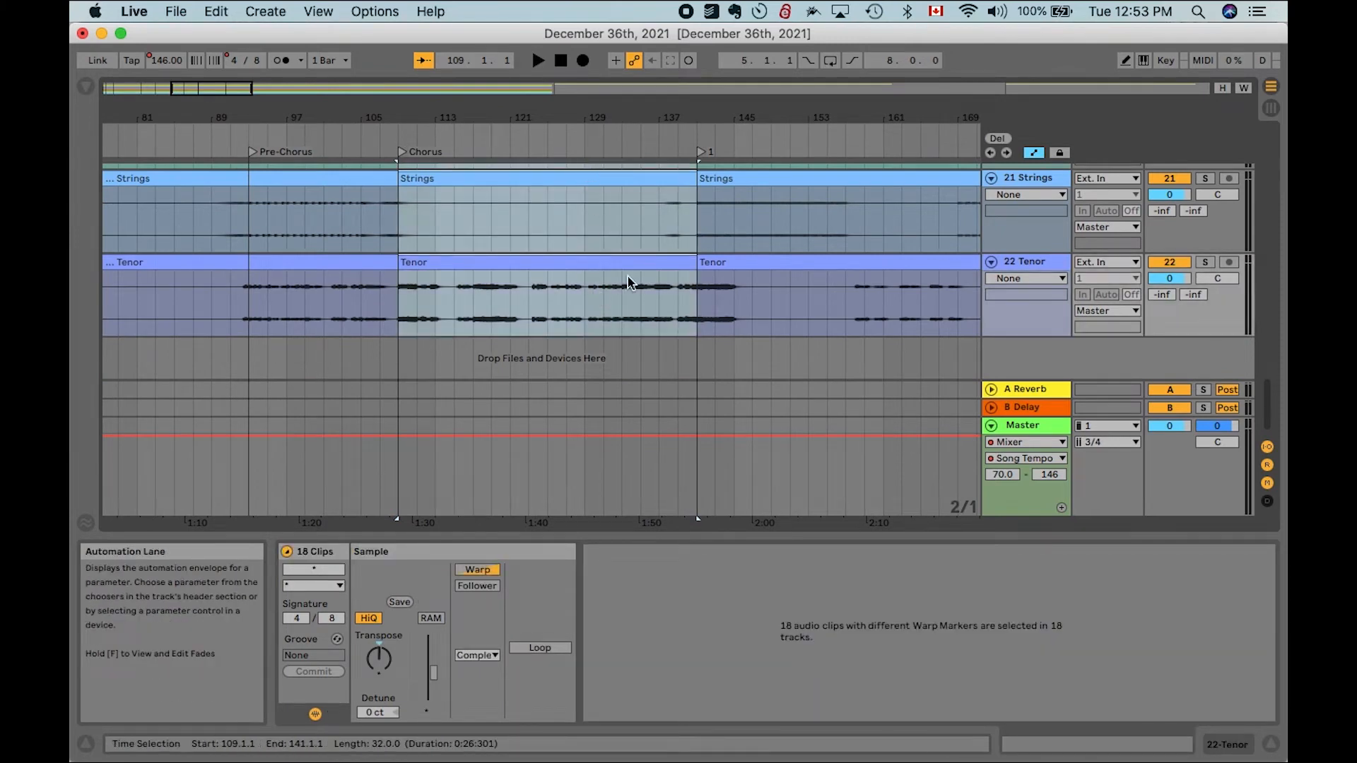
{"action": "left_click", "coordinate": [691, 234]}
{"action": "left_click", "coordinate": [266, 11]}
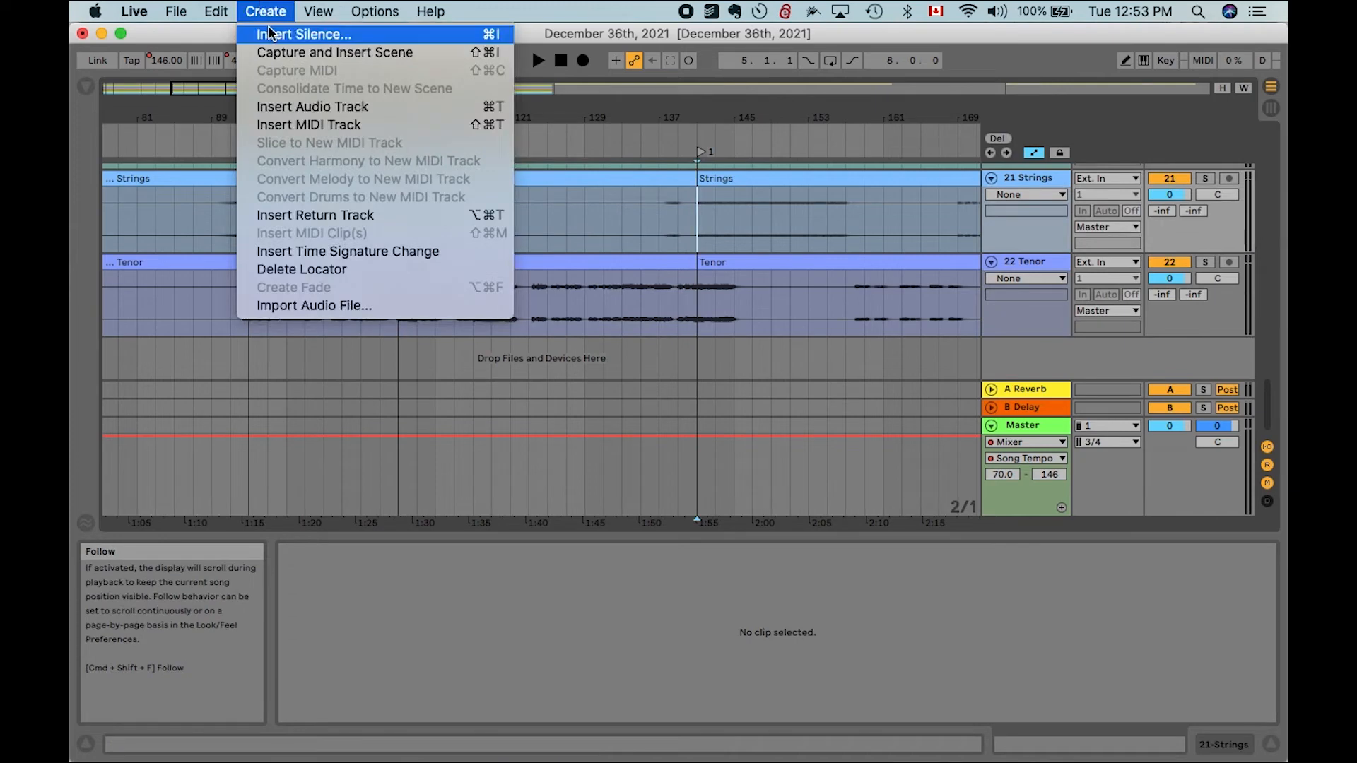
{"action": "left_click", "coordinate": [275, 35]}
{"action": "type", "text": "32"}
{"action": "left_click", "coordinate": [661, 421]}
{"action": "key", "text": "l"}
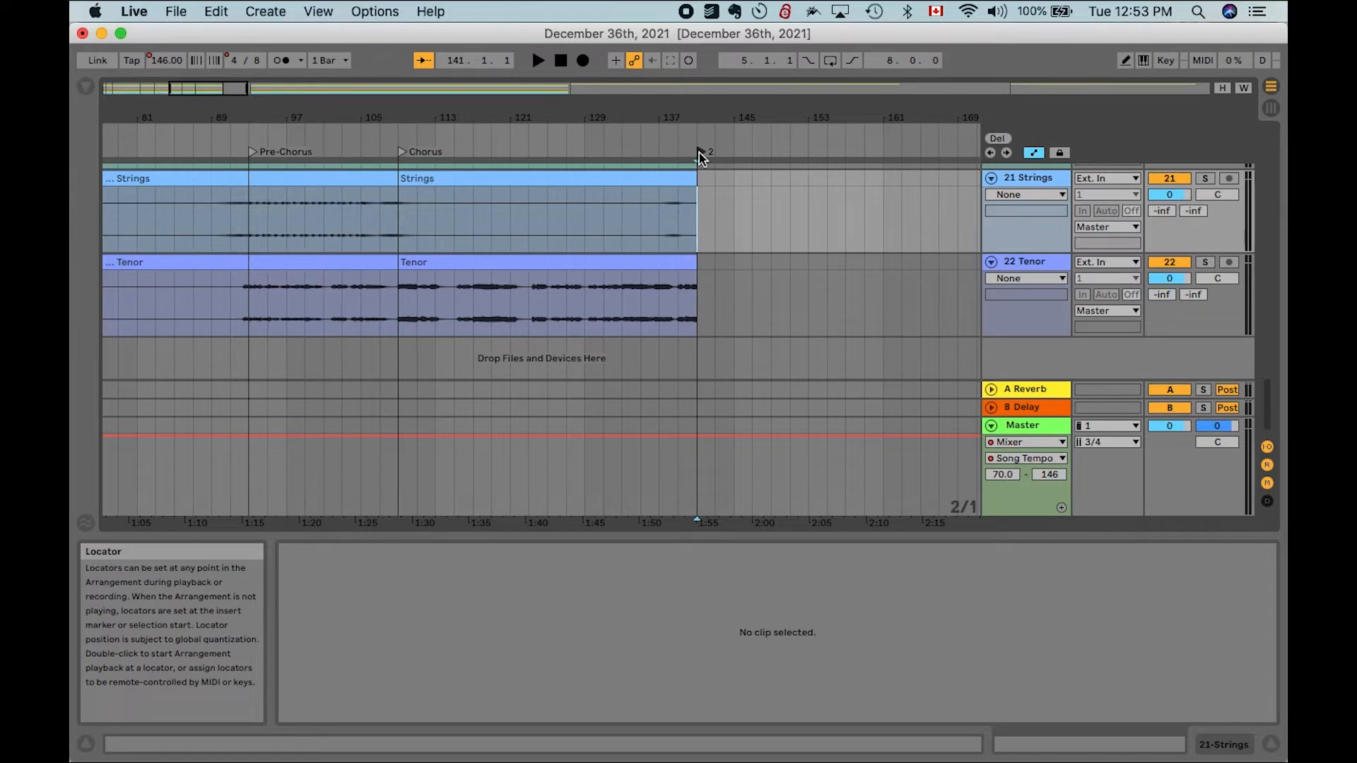
- Rename the new locator at bar 141 to Chorus rpt
{"action": "key", "text": "super+r"}
{"action": "type", "text": "Chorus rpt"}
{"action": "key", "text": "Return"}
- Select the chorus clips from bar 109 to 141 across all tracks and duplicate them into the inserted gap
{"action": "scroll", "coordinate": [640, 244], "scroll_direction": "up", "scroll_amount": 15}
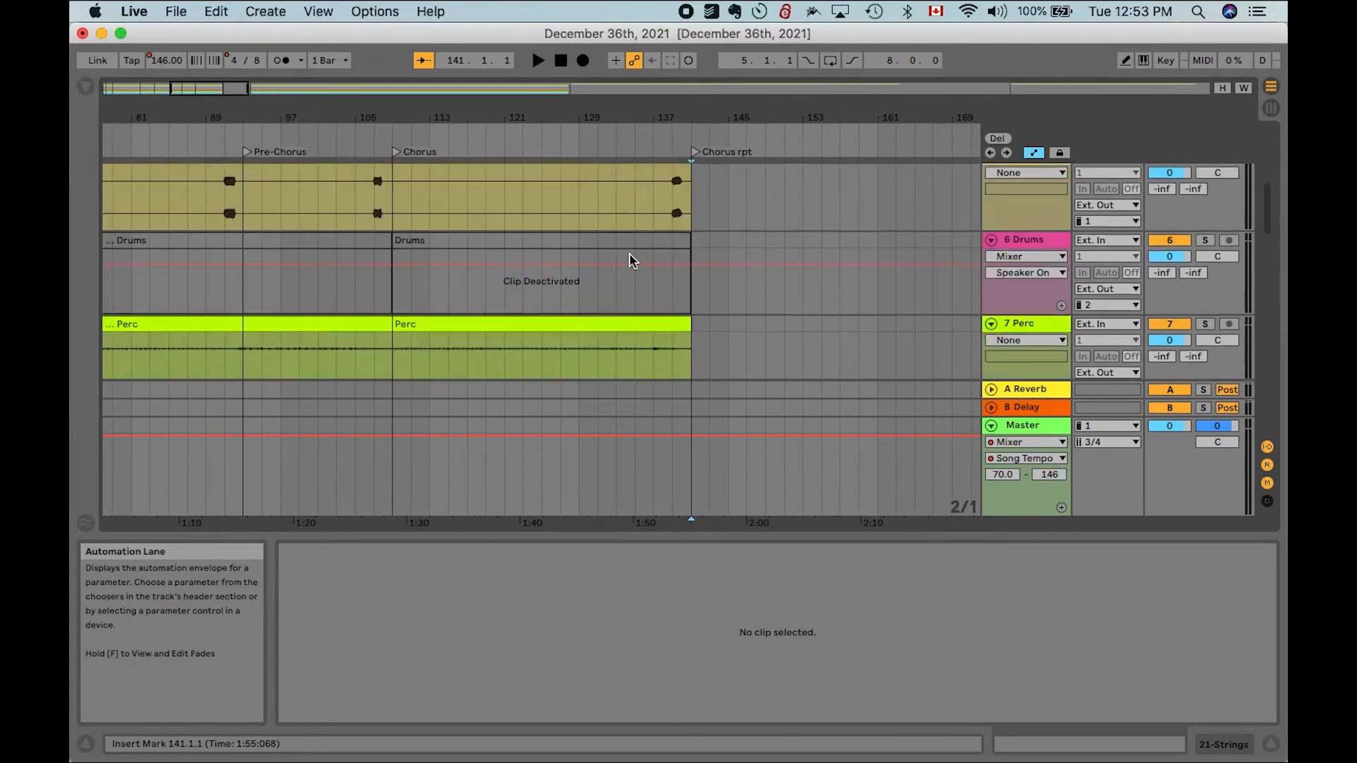
{"action": "scroll", "coordinate": [629, 253], "scroll_direction": "up", "scroll_amount": 3}
{"action": "scroll", "coordinate": [631, 258], "scroll_direction": "down", "scroll_amount": 2}
{"action": "left_click", "coordinate": [628, 227]}
{"action": "scroll", "coordinate": [628, 228], "scroll_direction": "down", "scroll_amount": 12}
{"action": "scroll", "coordinate": [628, 228], "scroll_direction": "down", "scroll_amount": 3}
{"action": "left_click", "coordinate": [618, 271], "text": "shift"}
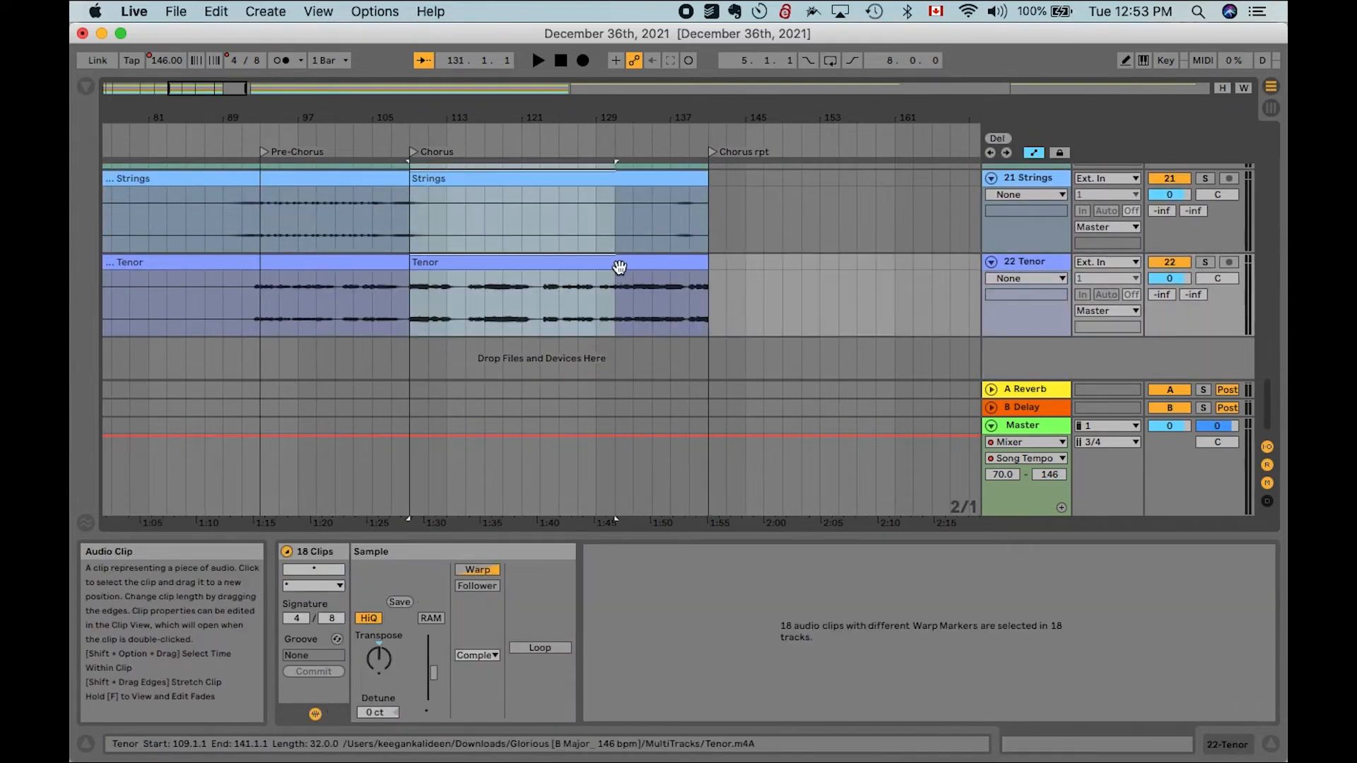
{"action": "left_click", "coordinate": [697, 263], "text": "shift"}
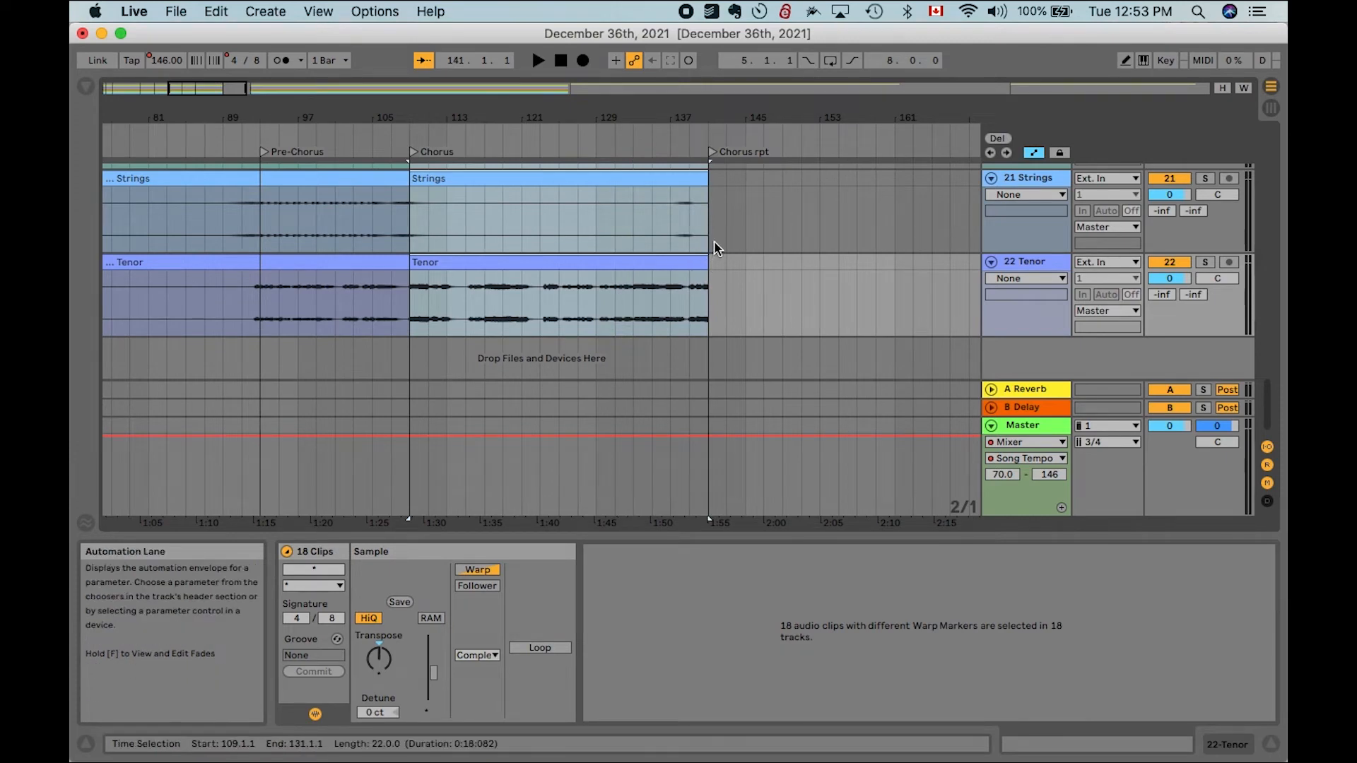
{"action": "scroll", "coordinate": [714, 242], "scroll_direction": "up", "scroll_amount": 3}
{"action": "scroll", "coordinate": [714, 244], "scroll_direction": "up", "scroll_amount": 10}
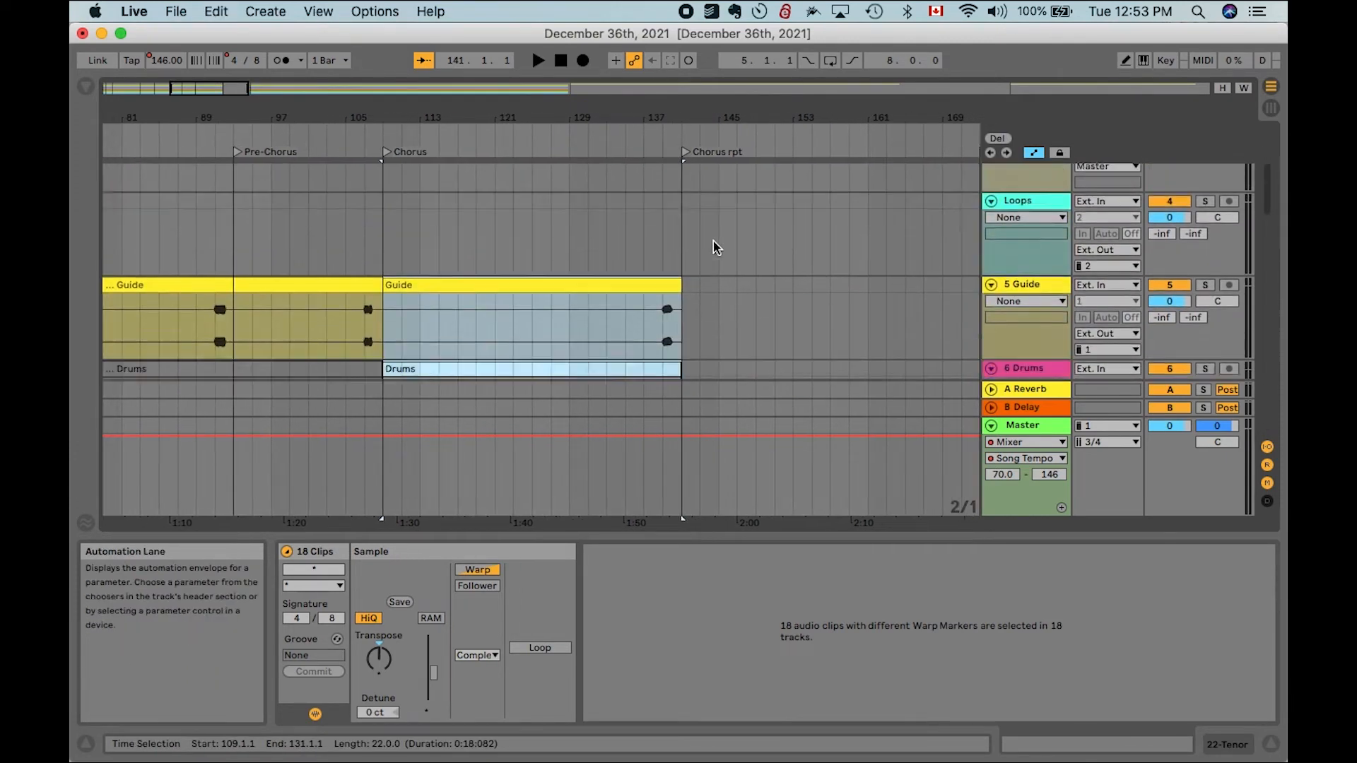
{"action": "key", "text": "super+d"}
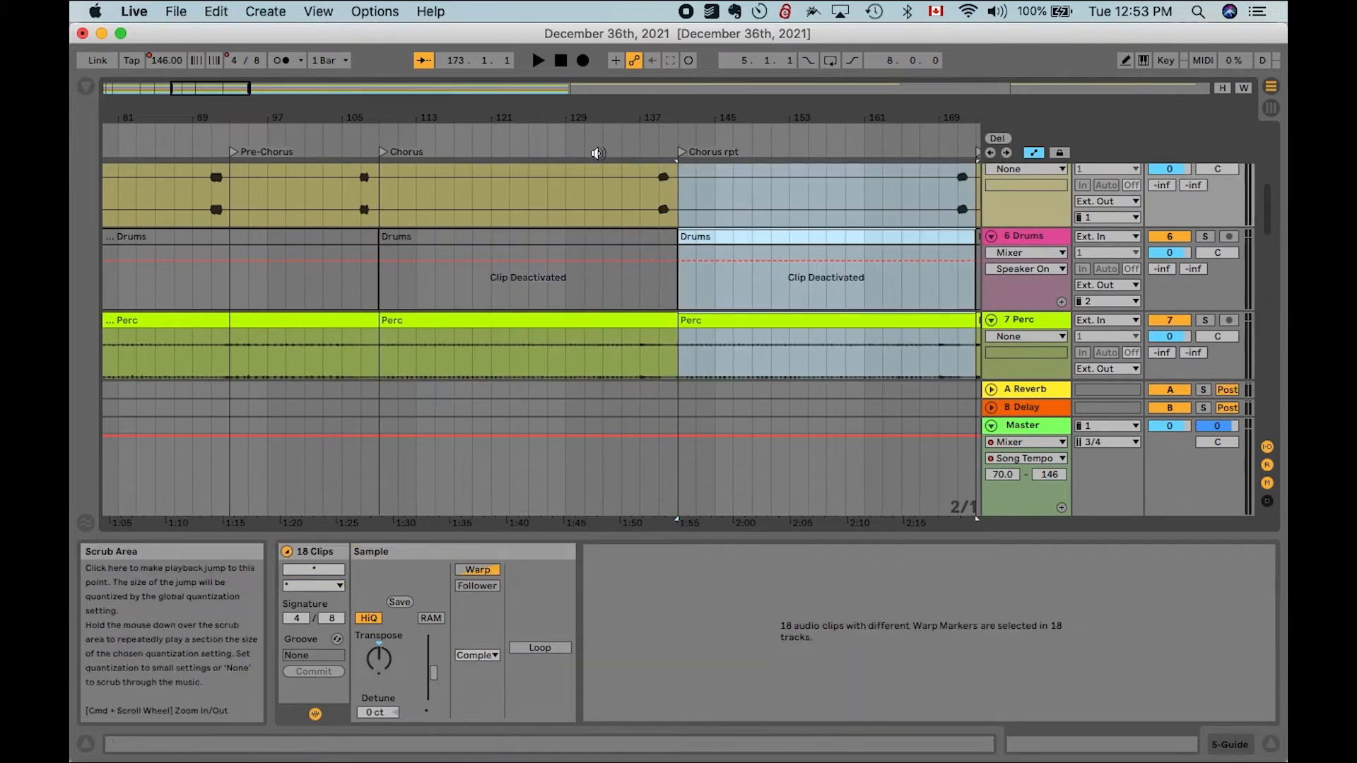
- Play the arrangement around the Chorus rpt locator to audition the duplicated chorus
{"action": "key", "text": "space"}
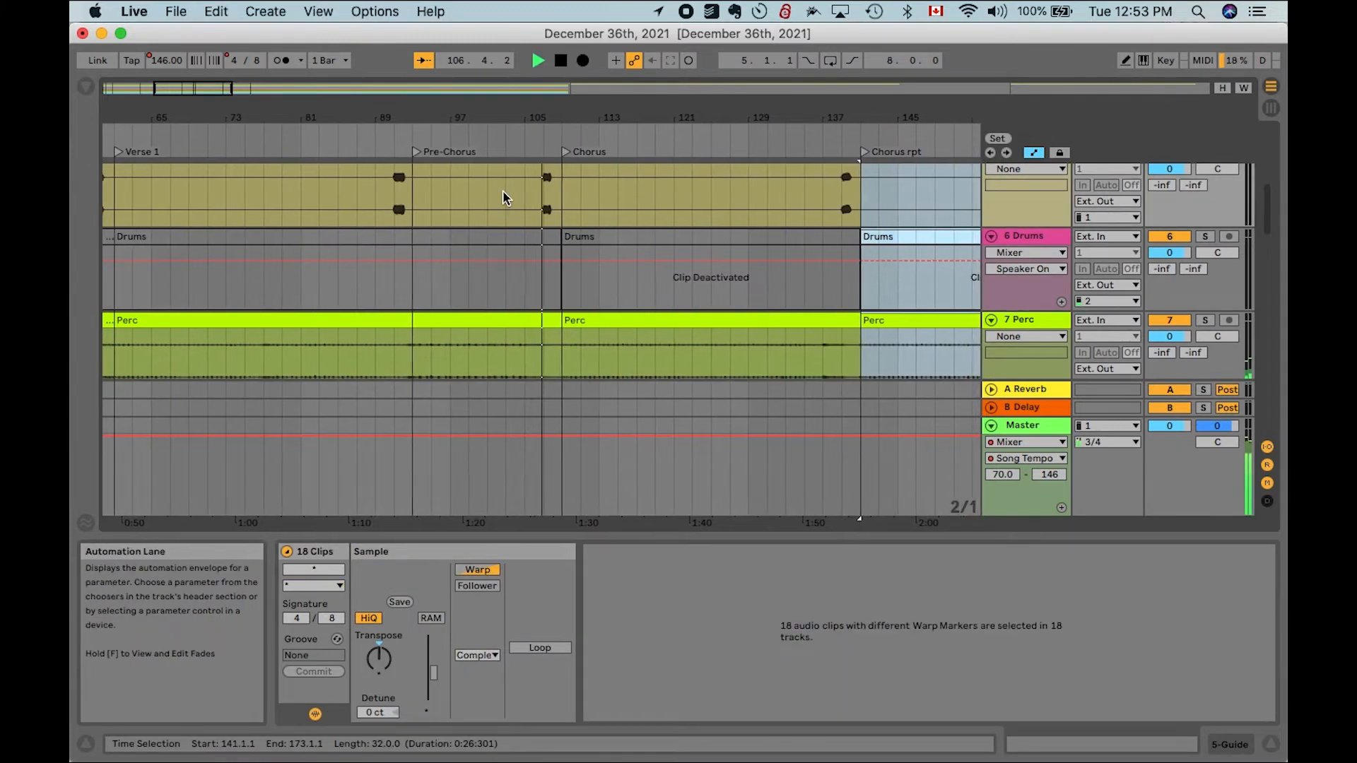
{"action": "key", "text": "space"}
{"action": "left_click", "coordinate": [798, 134]}
{"action": "left_click", "coordinate": [764, 217]}
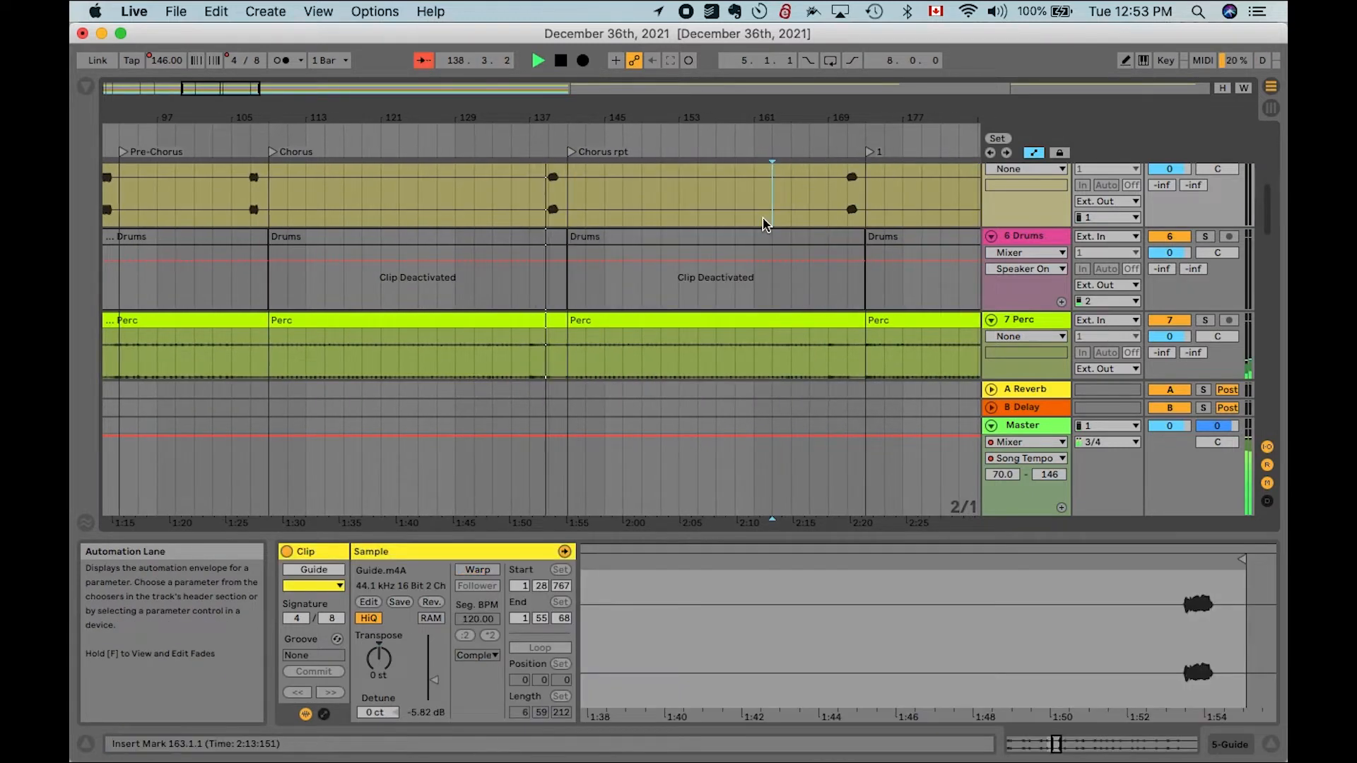
{"action": "left_click", "coordinate": [572, 185]}
{"action": "key", "text": "space"}
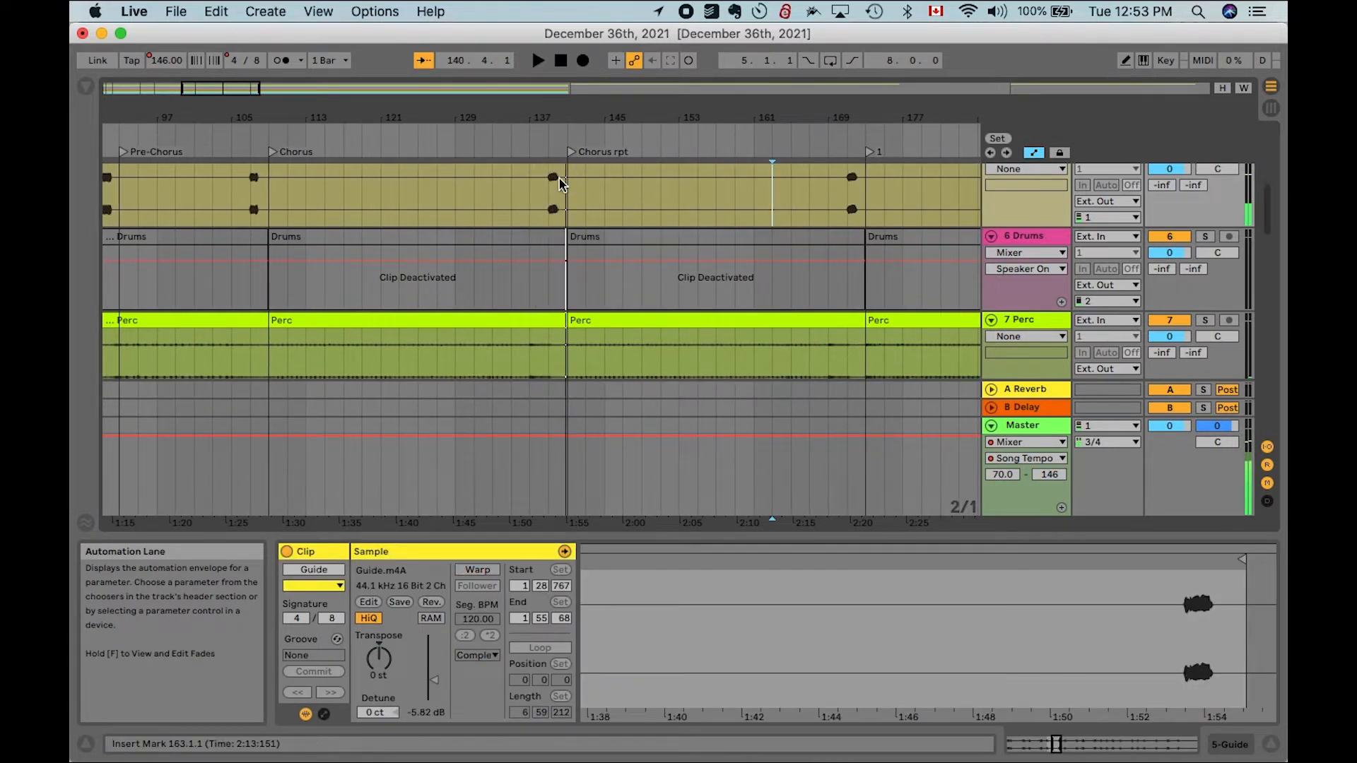
- Split the Guide clip at bars 106 and 108 to isolate the two-bar cue before the Chorus
{"action": "left_click", "coordinate": [258, 184]}
{"action": "key", "text": "plus"}
{"action": "key", "text": "plus"}
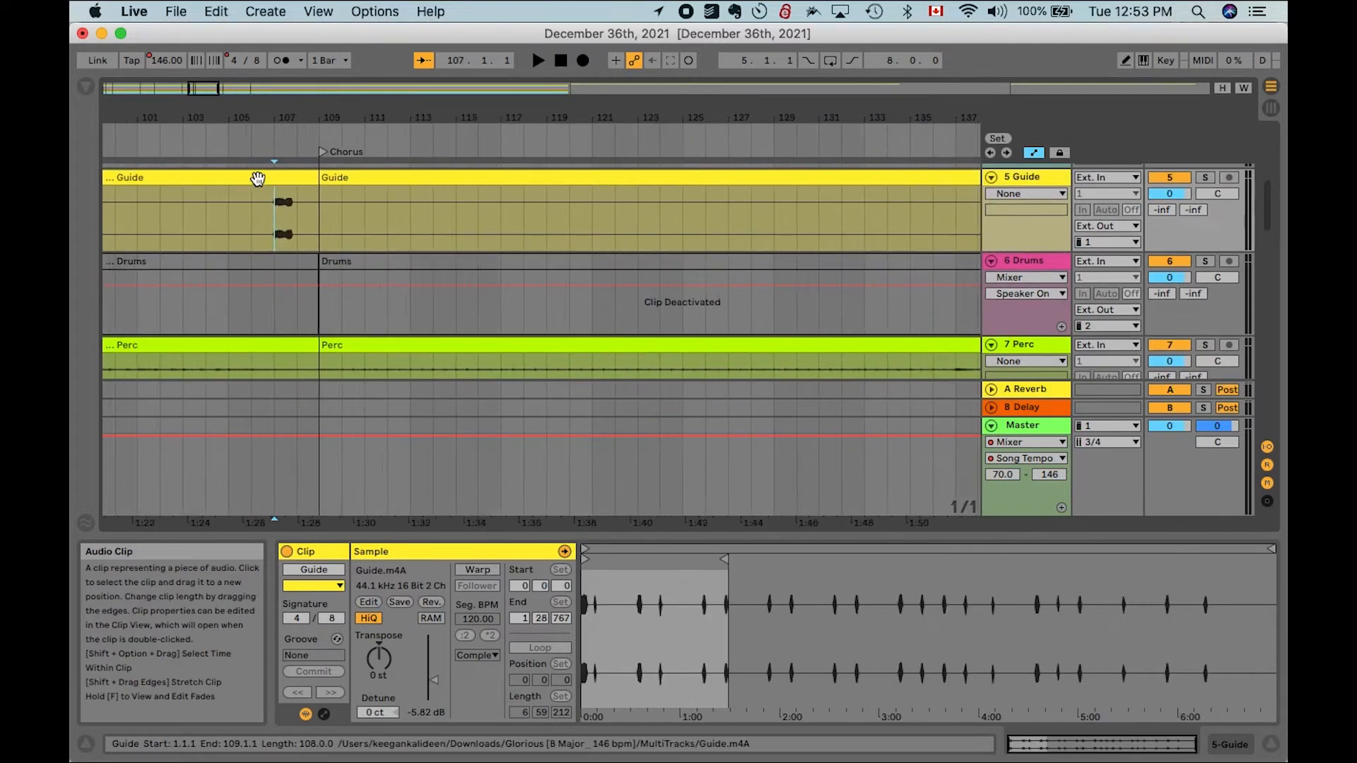
{"action": "left_click", "coordinate": [249, 206]}
{"action": "key", "text": "super+e"}
{"action": "left_click", "coordinate": [332, 210]}
{"action": "key", "text": "super+e"}
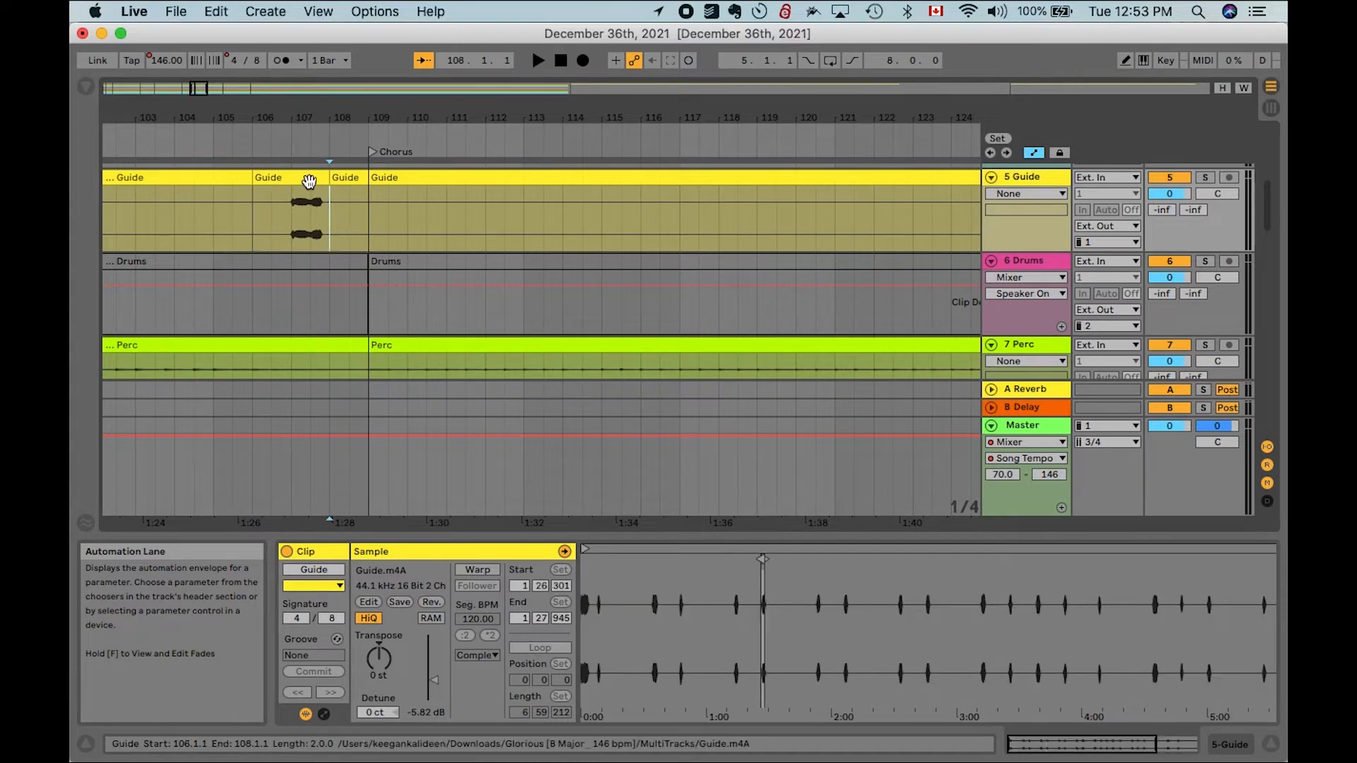
- Copy the two-bar Guide cue and paste it just before the Chorus rpt locator, around bar 139
{"action": "left_click", "coordinate": [307, 179]}
{"action": "scroll", "coordinate": [519, 243], "scroll_direction": "right", "scroll_amount": 10}
{"action": "scroll", "coordinate": [520, 244], "scroll_direction": "right", "scroll_amount": 10}
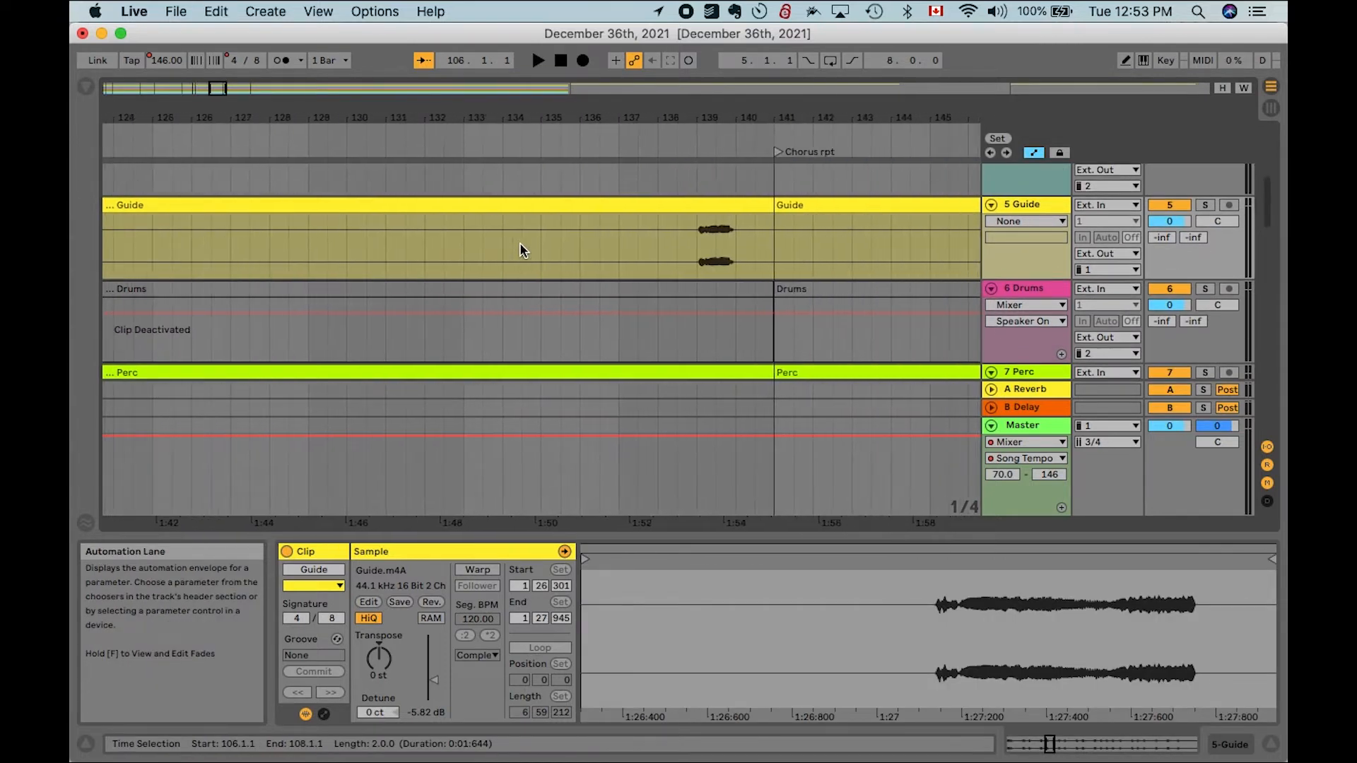
{"action": "left_click", "coordinate": [632, 236]}
{"action": "key", "text": "super+v"}
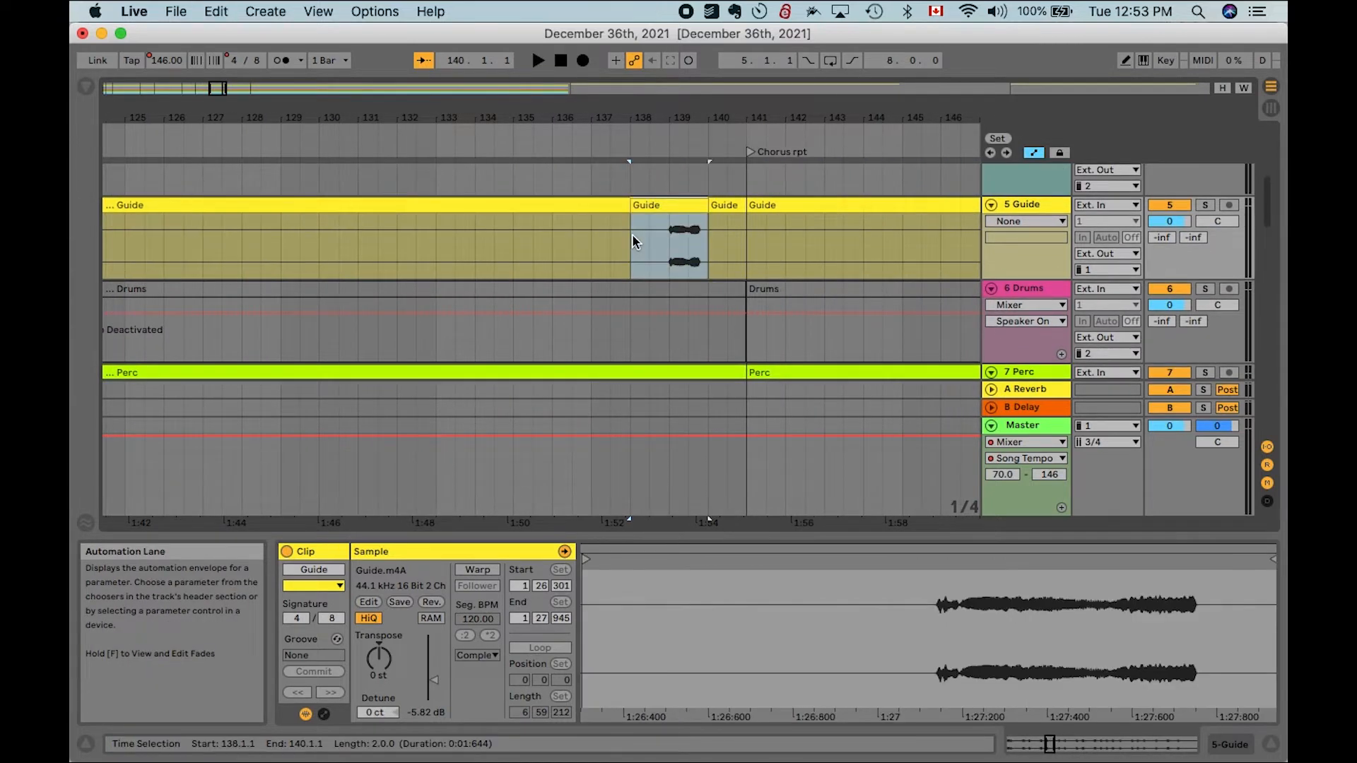
- Play from just before Chorus rpt to audition the pasted Guide cue
{"action": "left_click", "coordinate": [598, 146]}
{"action": "scroll", "coordinate": [616, 291], "scroll_direction": "down", "scroll_amount": 4}
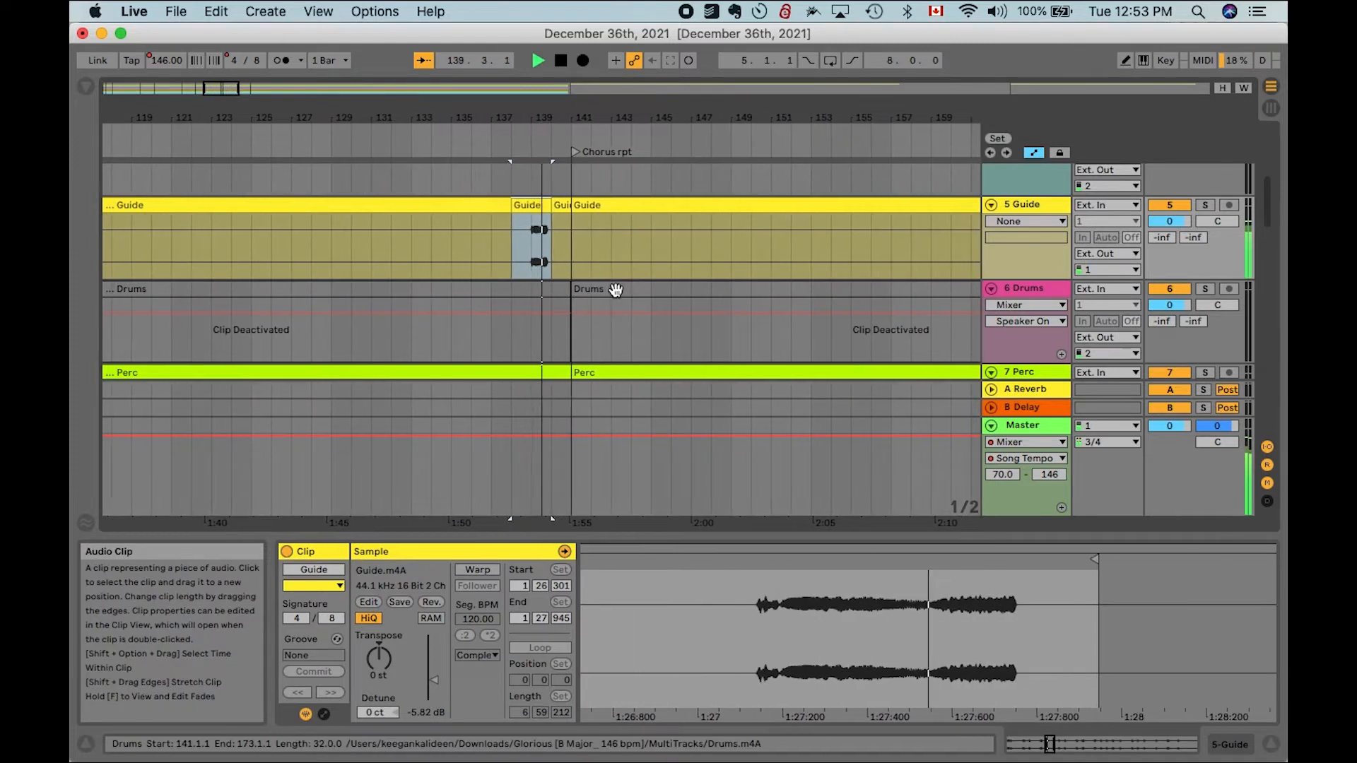
{"action": "scroll", "coordinate": [581, 203], "scroll_direction": "down", "scroll_amount": 4}
{"action": "key", "text": "space"}
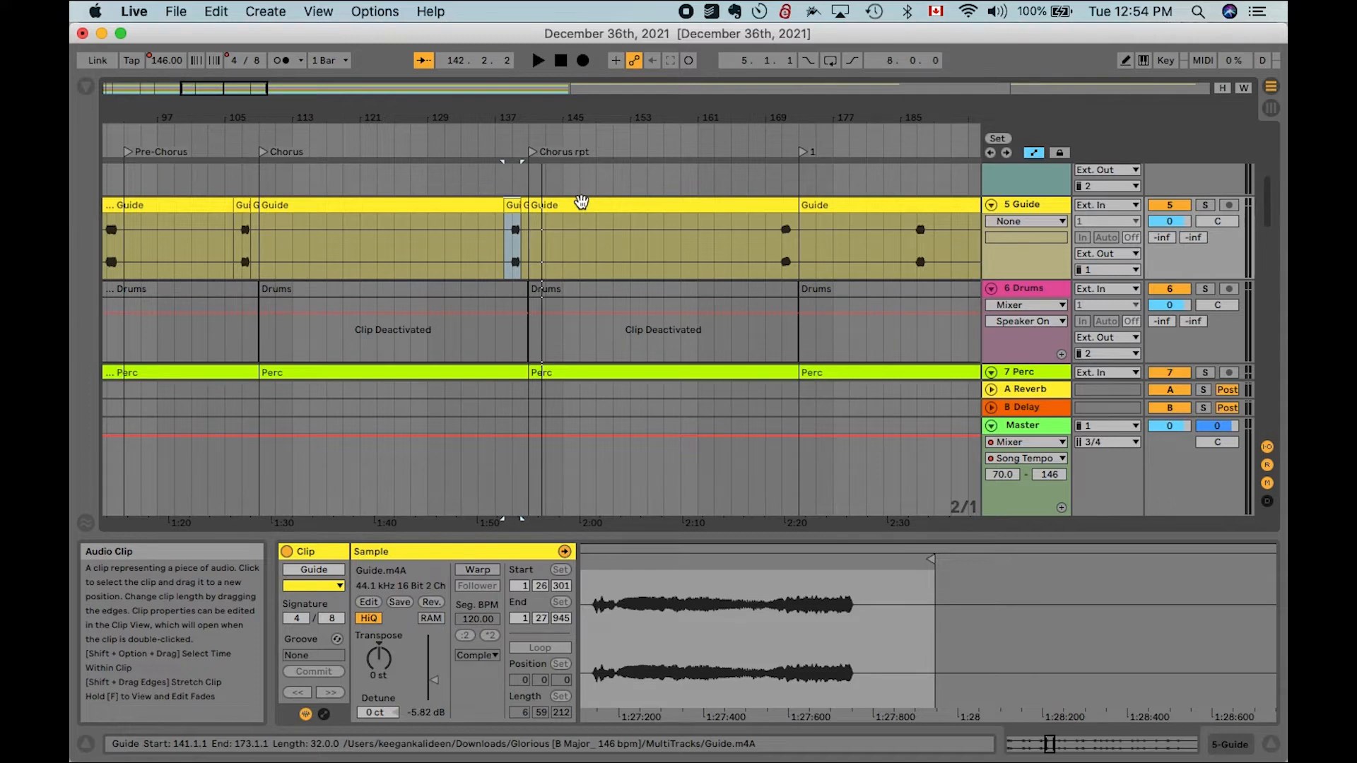
- Review the whole arrangement and jump to the final Soli Deo Gloria locator
{"action": "scroll", "coordinate": [579, 202], "scroll_direction": "down", "scroll_amount": 5}
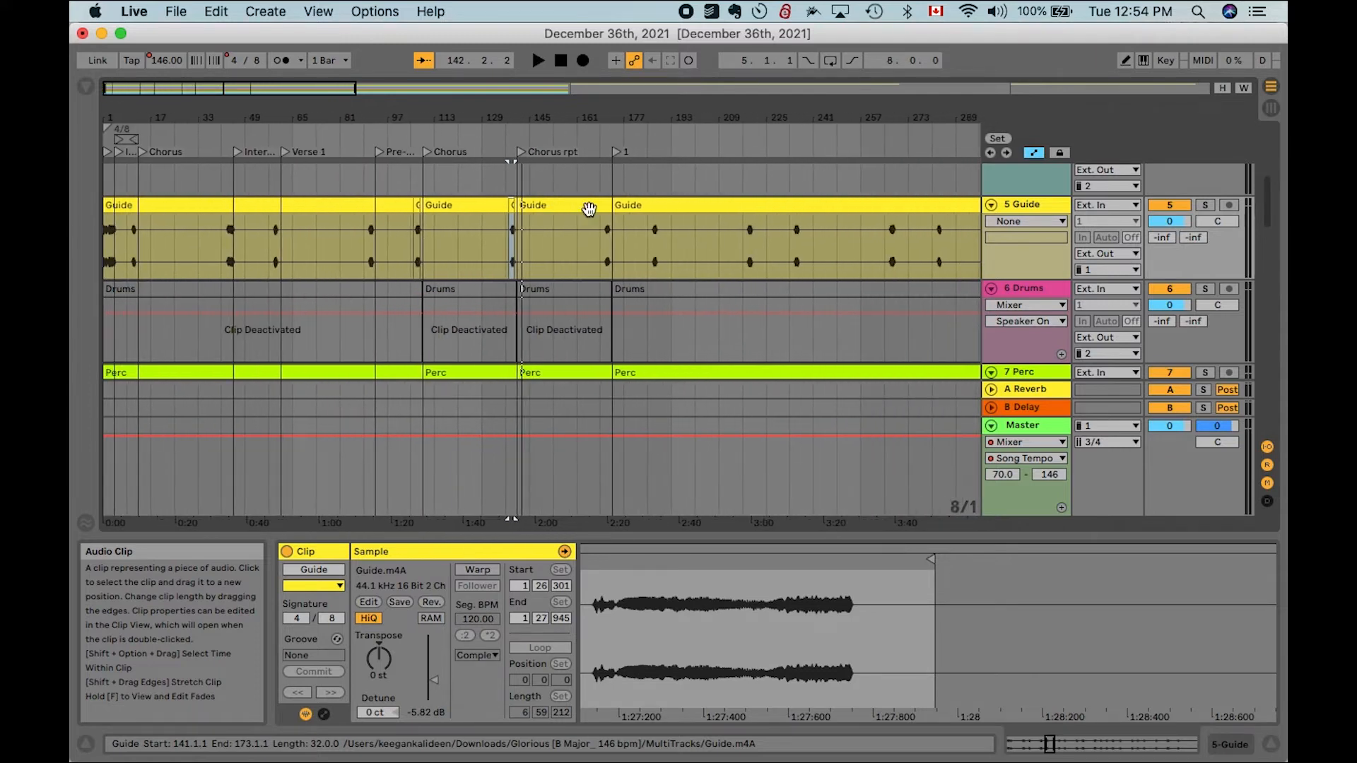
{"action": "left_click", "coordinate": [613, 244]}
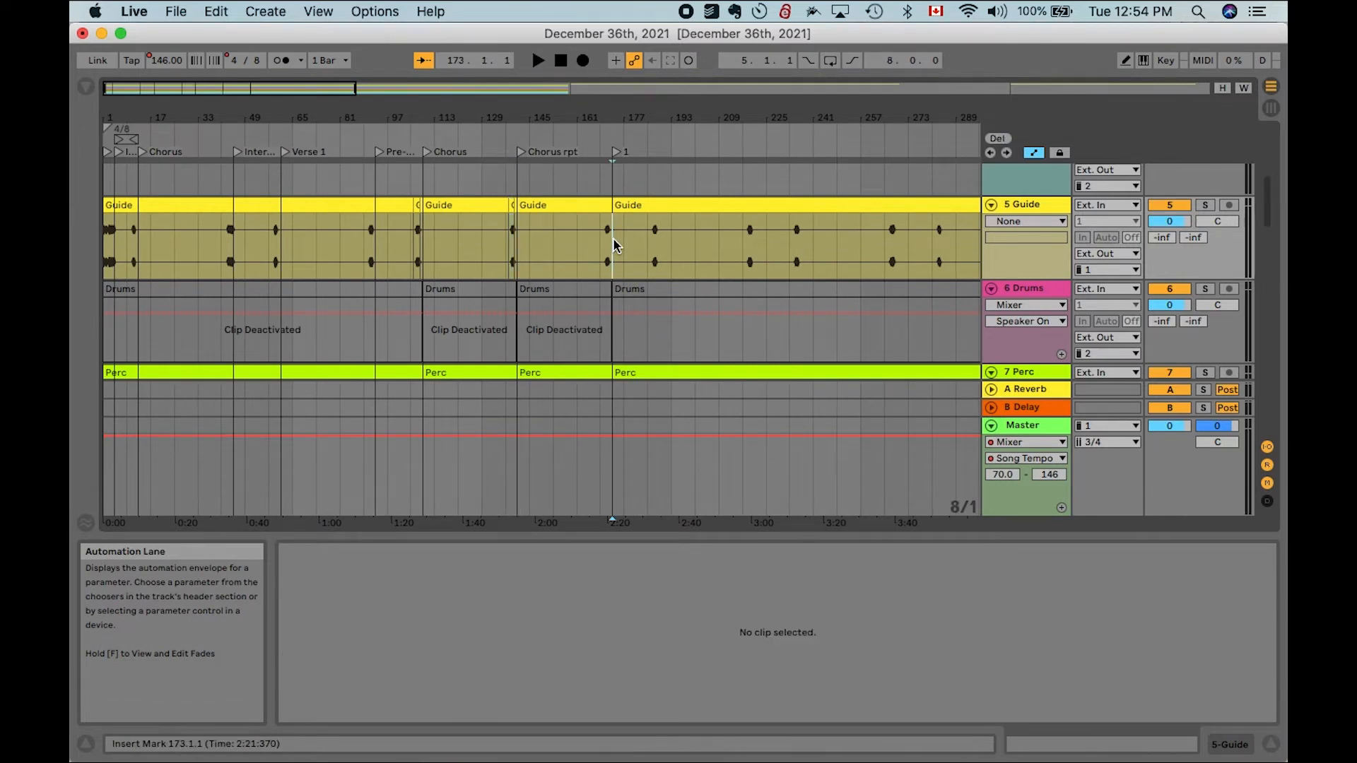
{"action": "scroll", "coordinate": [631, 233], "scroll_direction": "down", "scroll_amount": 5}
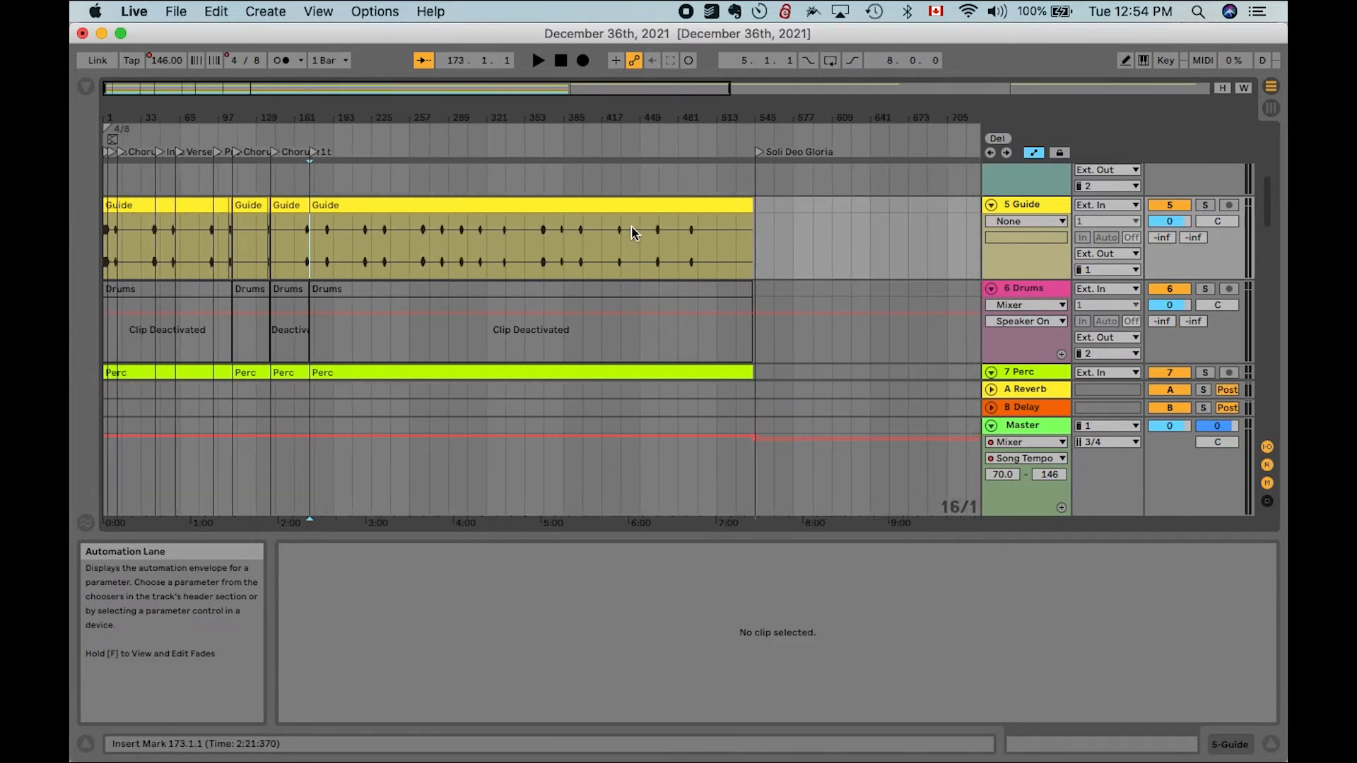
{"action": "key", "text": "alt+Right"}
{"action": "key", "text": "alt+Right"}
{"action": "scroll", "coordinate": [631, 233], "scroll_direction": "down", "scroll_amount": 8}
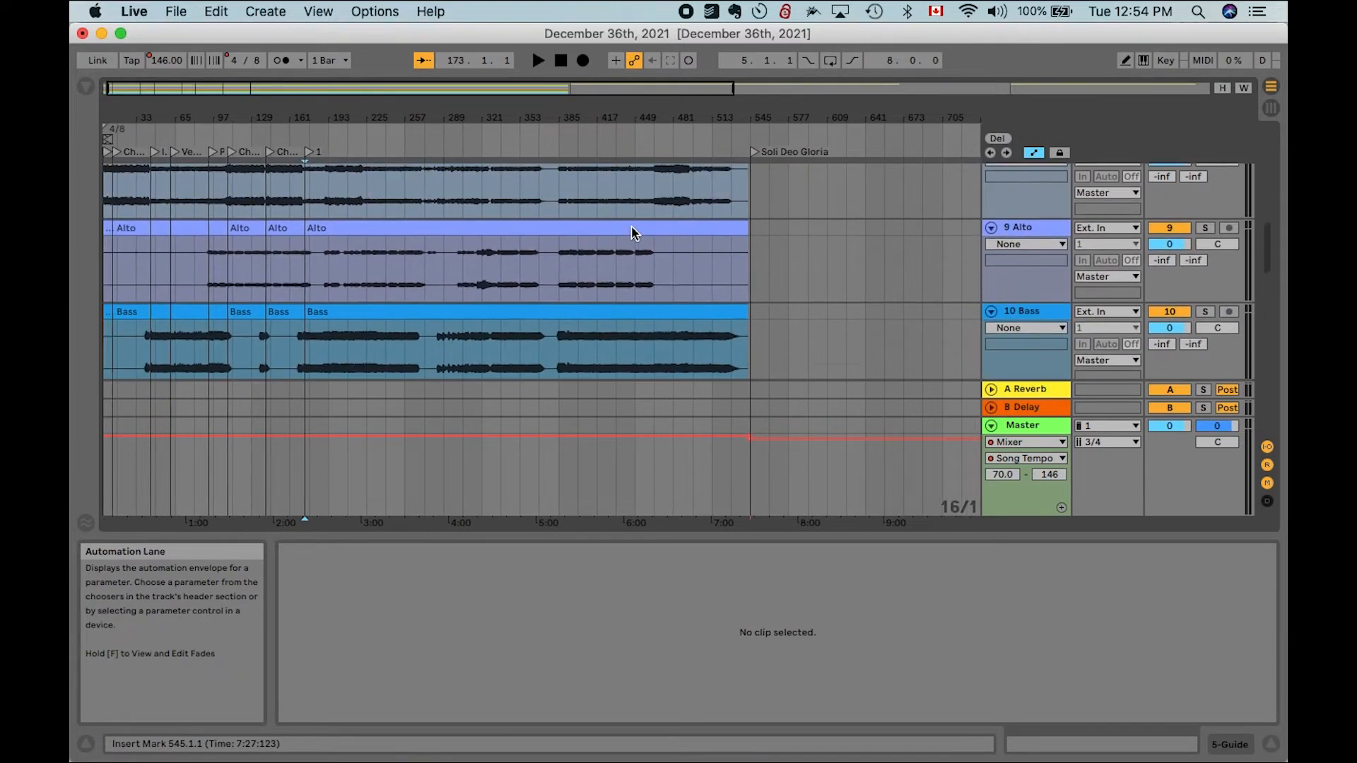
- Deactivate all the clips on the Bass track
{"action": "scroll", "coordinate": [631, 233], "scroll_direction": "down", "scroll_amount": 6}
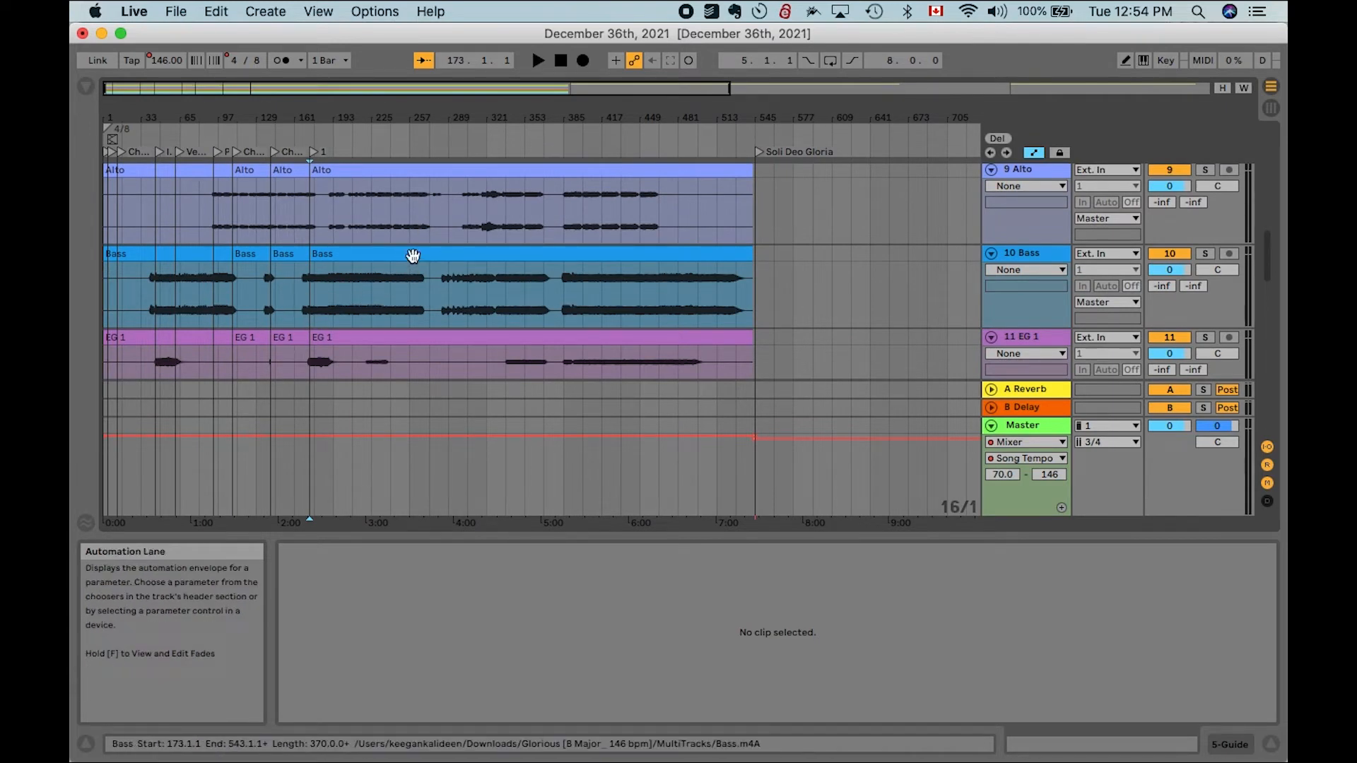
{"action": "left_click", "coordinate": [497, 251]}
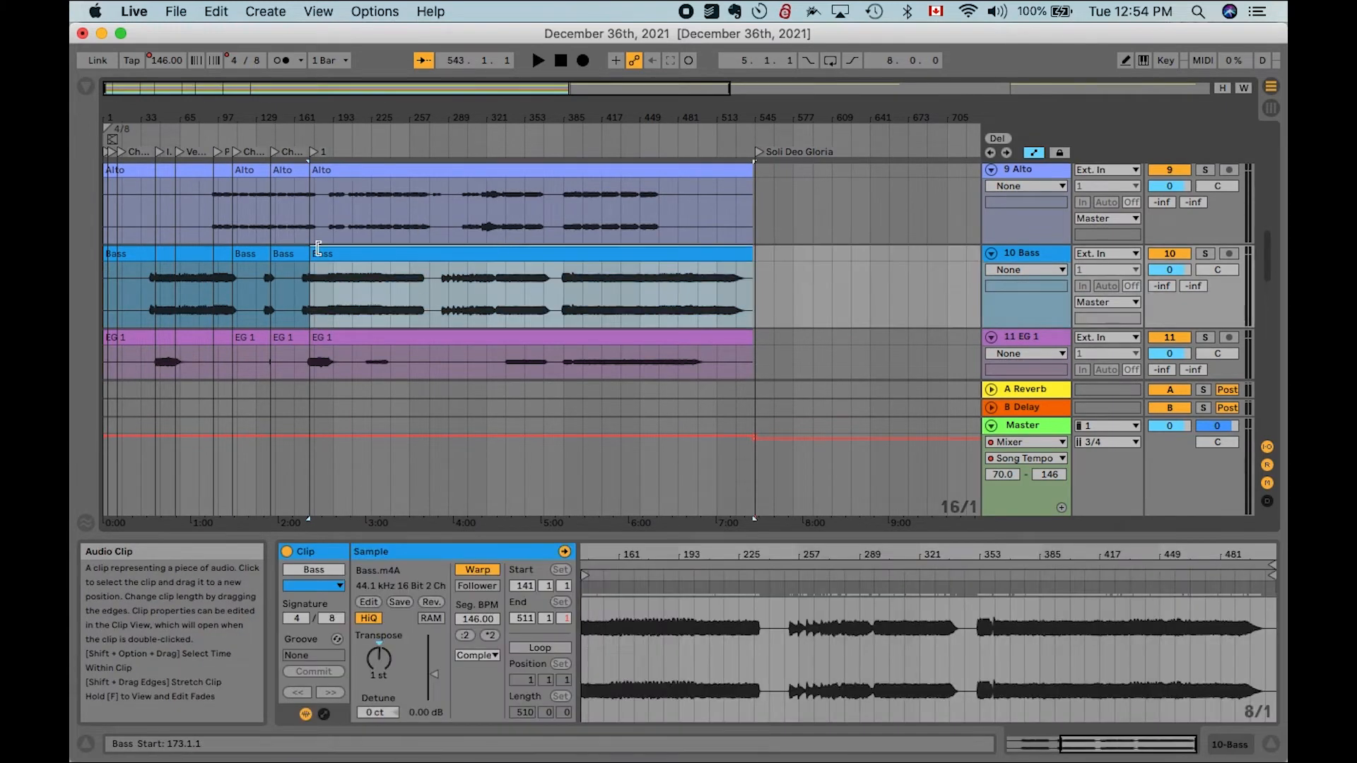
{"action": "left_click", "coordinate": [119, 251], "text": "shift"}
{"action": "key", "text": "0"}
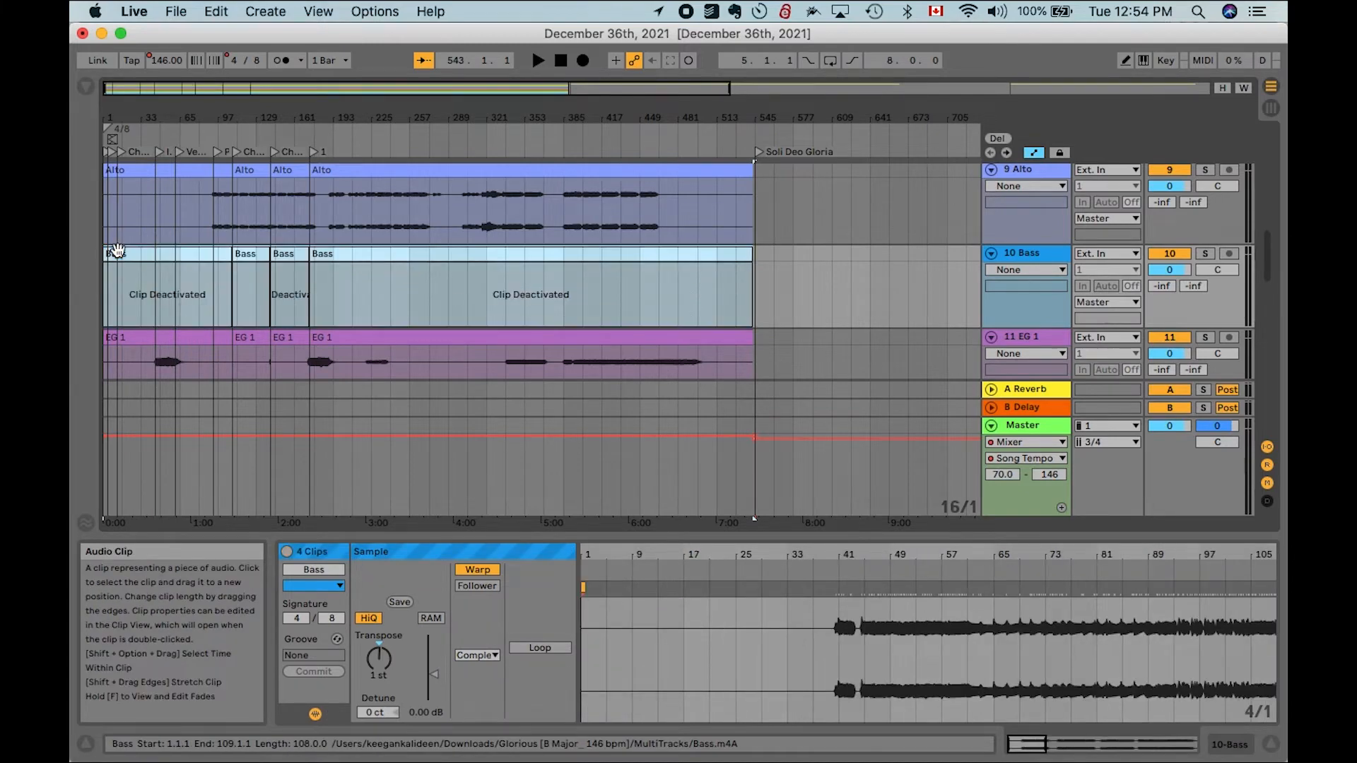
- Deactivate all the clips on the Piano track
{"action": "scroll", "coordinate": [119, 253], "scroll_direction": "down", "scroll_amount": 5}
{"action": "scroll", "coordinate": [119, 254], "scroll_direction": "down", "scroll_amount": 15}
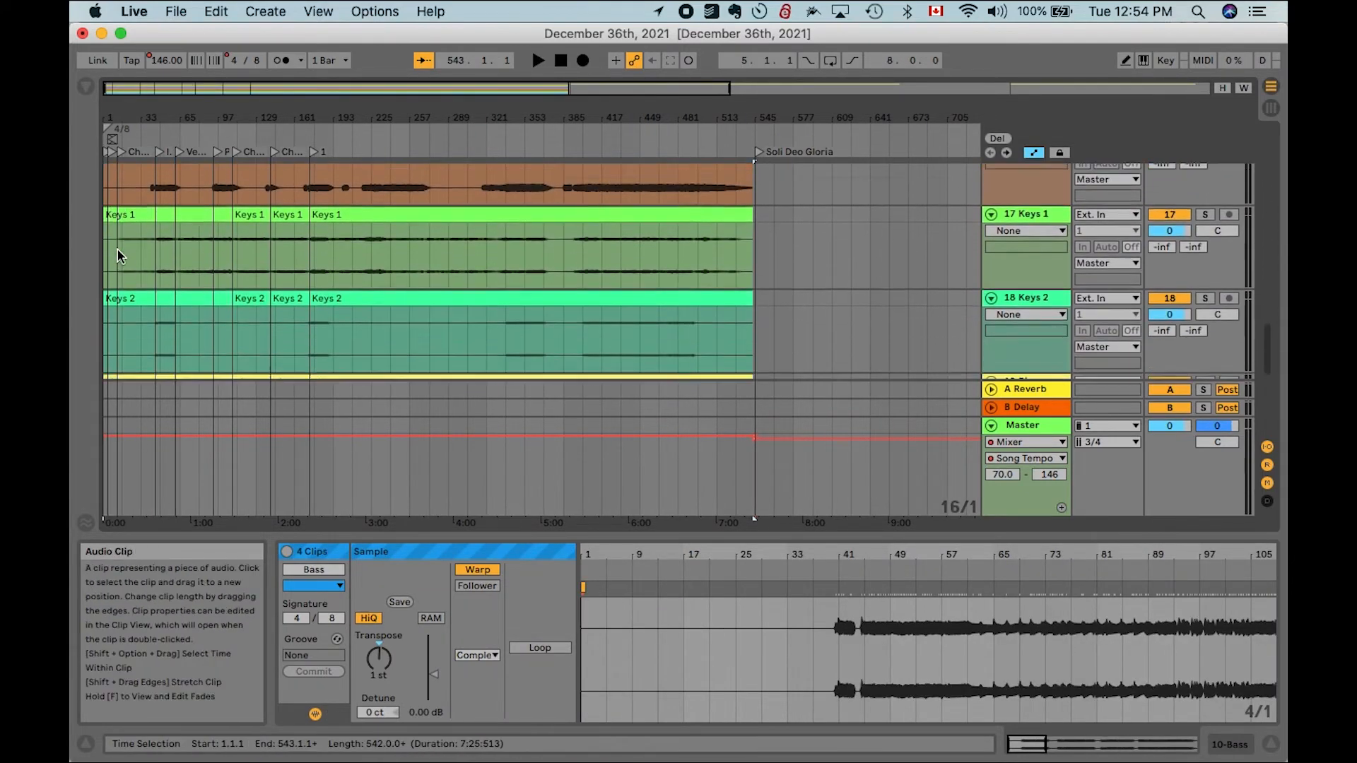
{"action": "scroll", "coordinate": [119, 254], "scroll_direction": "up", "scroll_amount": 8}
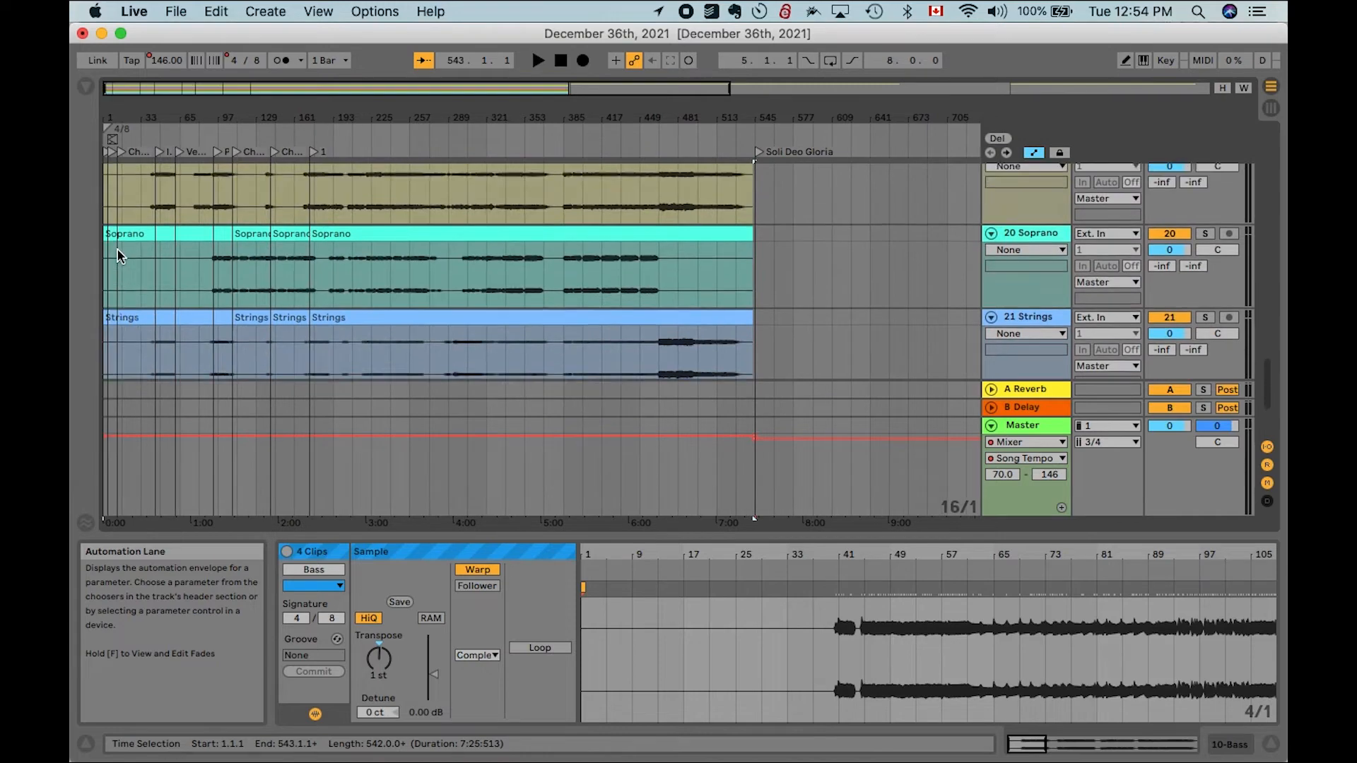
{"action": "scroll", "coordinate": [118, 255], "scroll_direction": "up", "scroll_amount": 8}
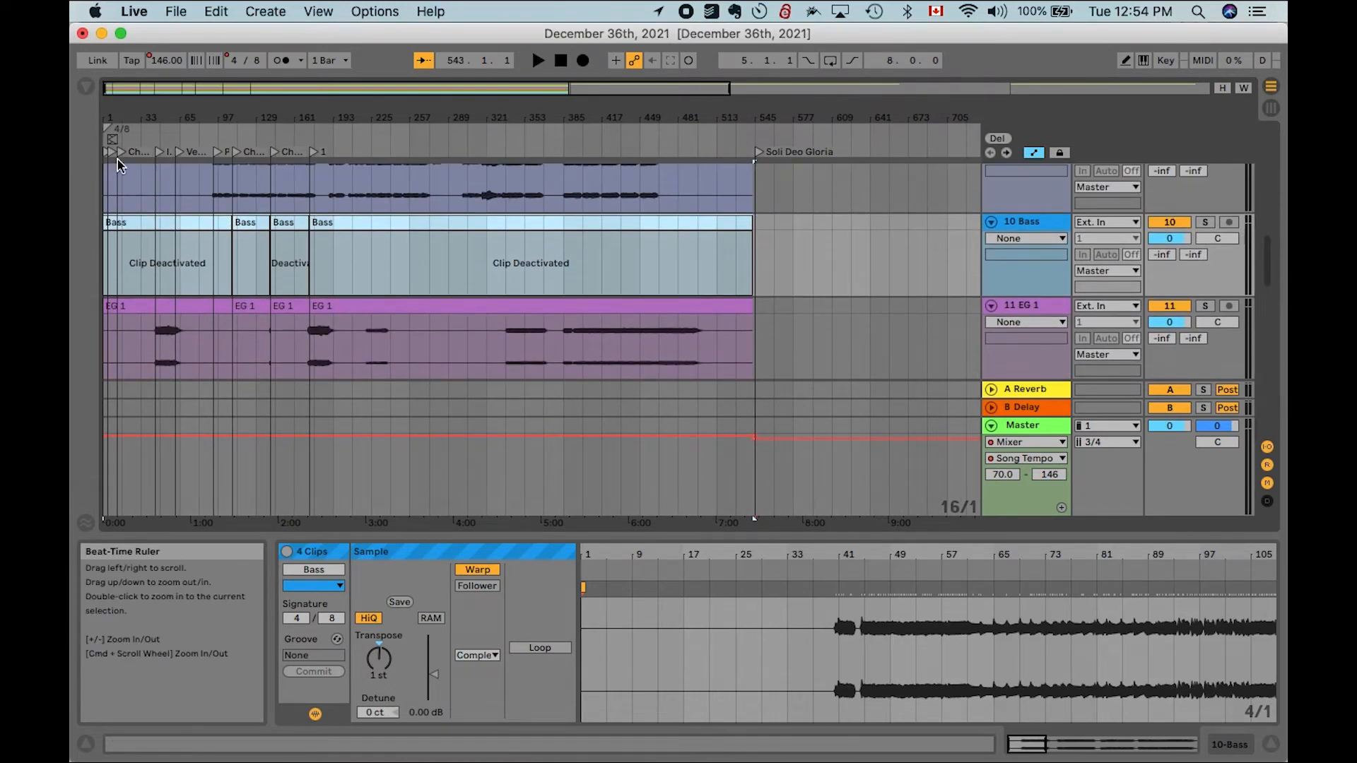
{"action": "scroll", "coordinate": [137, 242], "scroll_direction": "up", "scroll_amount": 3}
{"action": "scroll", "coordinate": [137, 242], "scroll_direction": "down", "scroll_amount": 20}
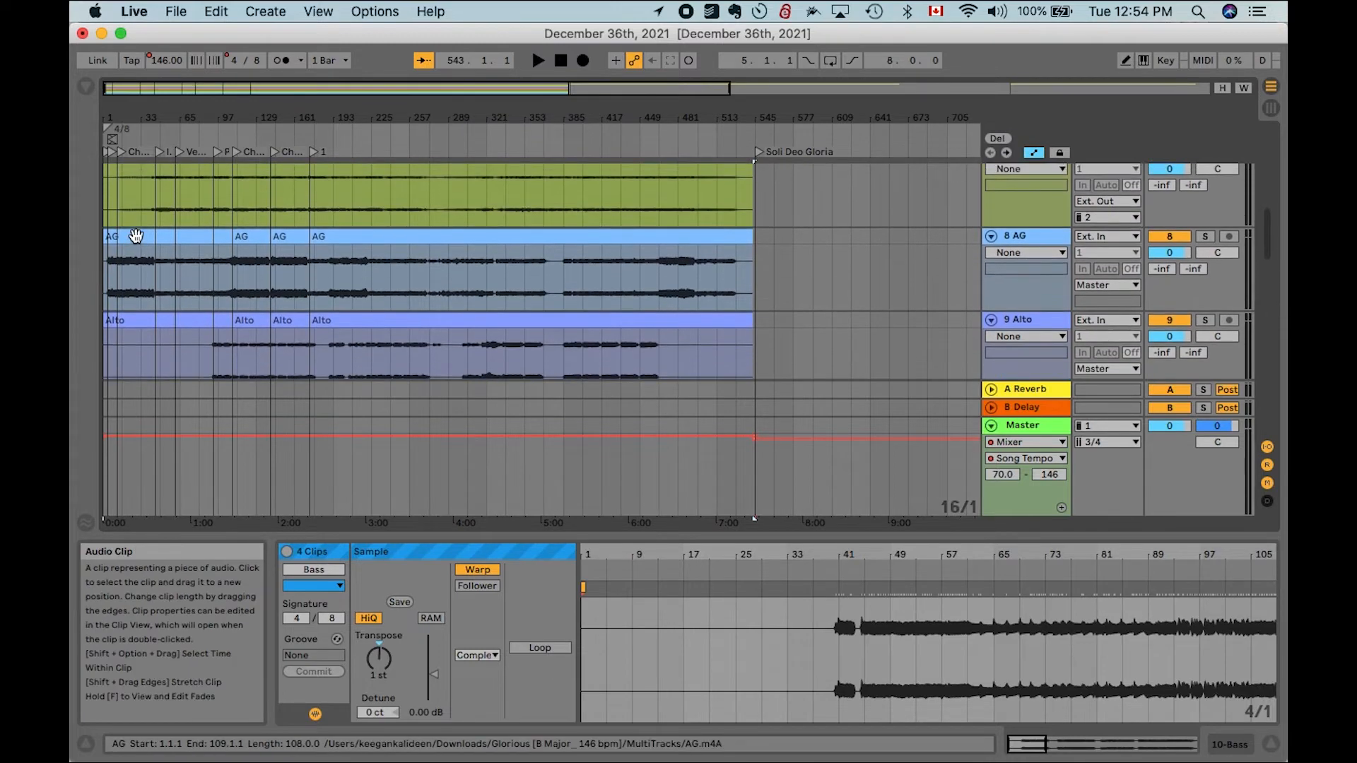
{"action": "scroll", "coordinate": [136, 242], "scroll_direction": "down", "scroll_amount": 4}
{"action": "scroll", "coordinate": [137, 237], "scroll_direction": "up", "scroll_amount": 2}
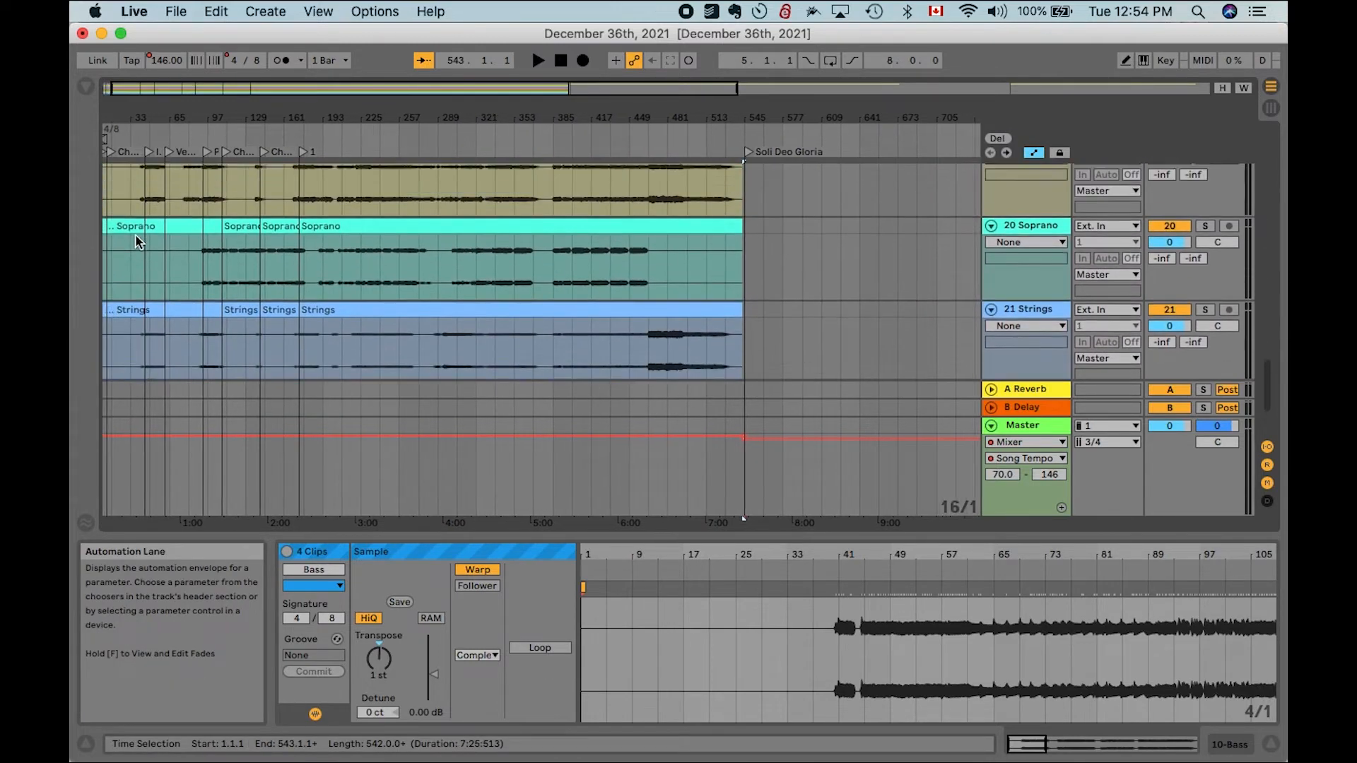
{"action": "left_click", "coordinate": [162, 289]}
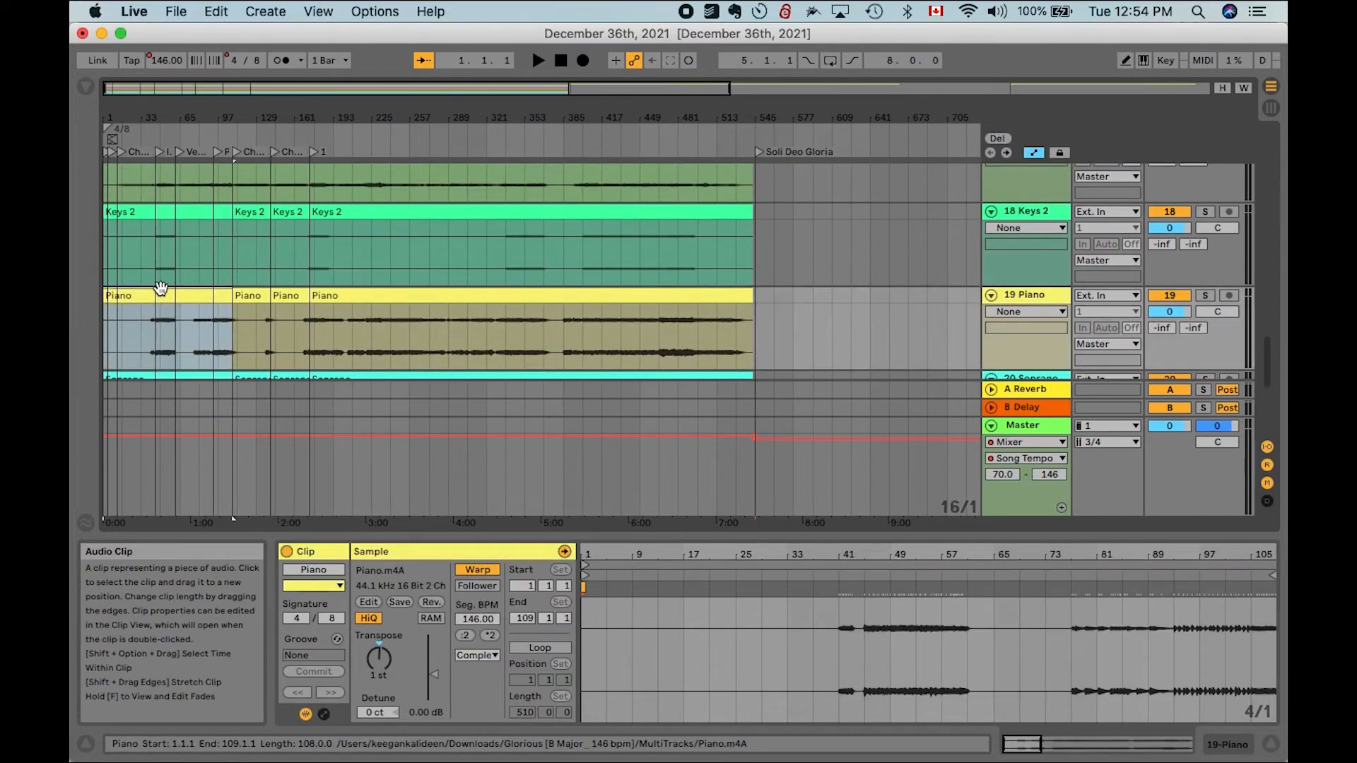
{"action": "left_click", "coordinate": [643, 297], "text": "shift"}
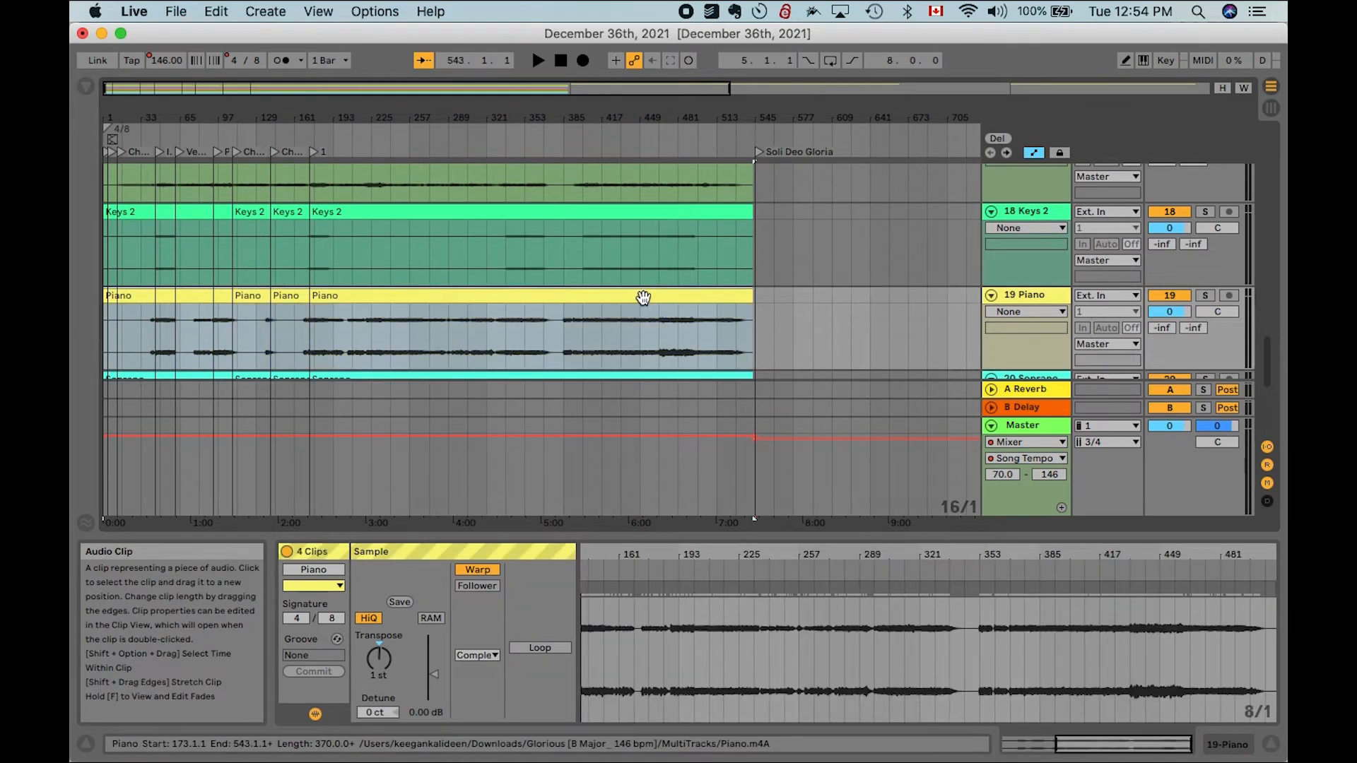
{"action": "key", "text": "0"}
{"action": "left_click", "coordinate": [764, 313]}
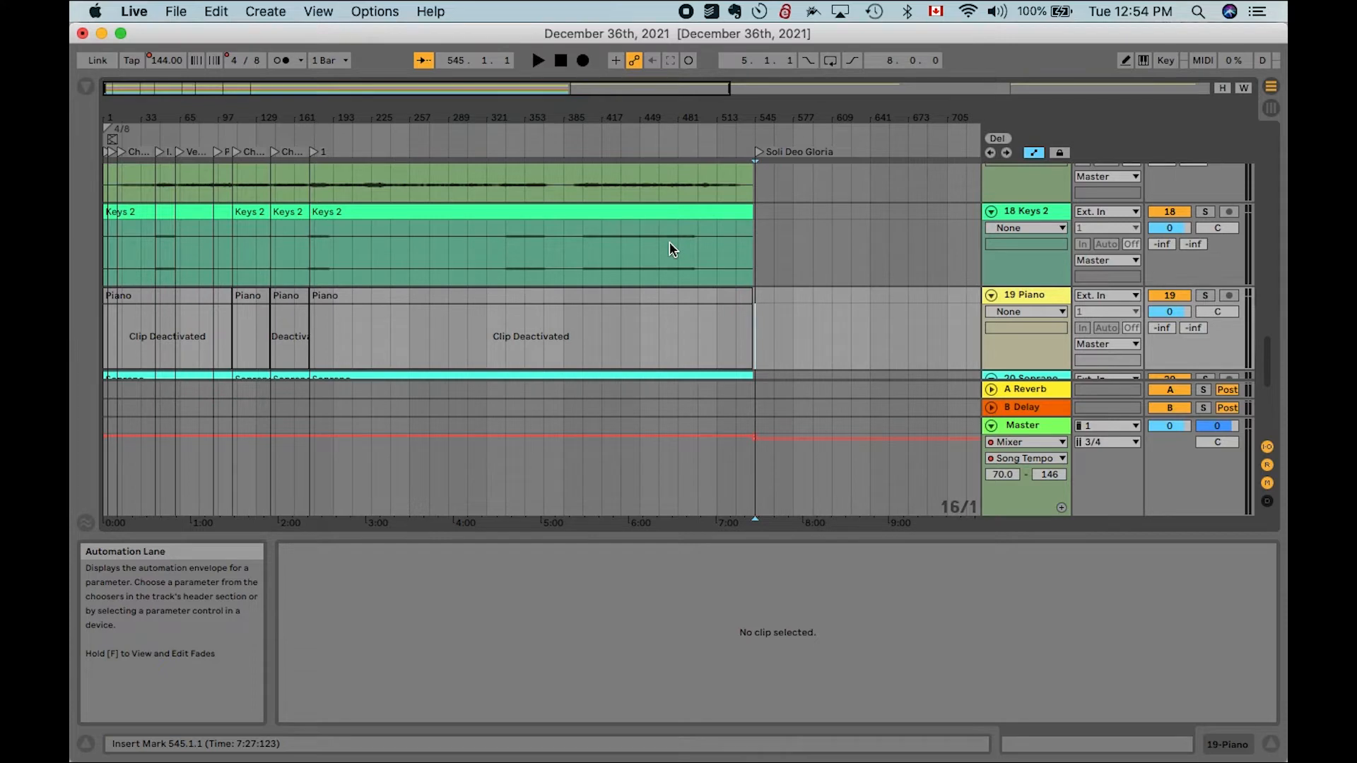
- Switch to Finder and search the Mac for soli deo gloria
{"action": "scroll", "coordinate": [669, 243], "scroll_direction": "up", "scroll_amount": 1}
{"action": "scroll", "coordinate": [669, 249], "scroll_direction": "up", "scroll_amount": 15}
{"action": "scroll", "coordinate": [669, 248], "scroll_direction": "right", "scroll_amount": 5}
{"action": "scroll", "coordinate": [669, 249], "scroll_direction": "right", "scroll_amount": 4}
{"action": "scroll", "coordinate": [670, 249], "scroll_direction": "up", "scroll_amount": 2}
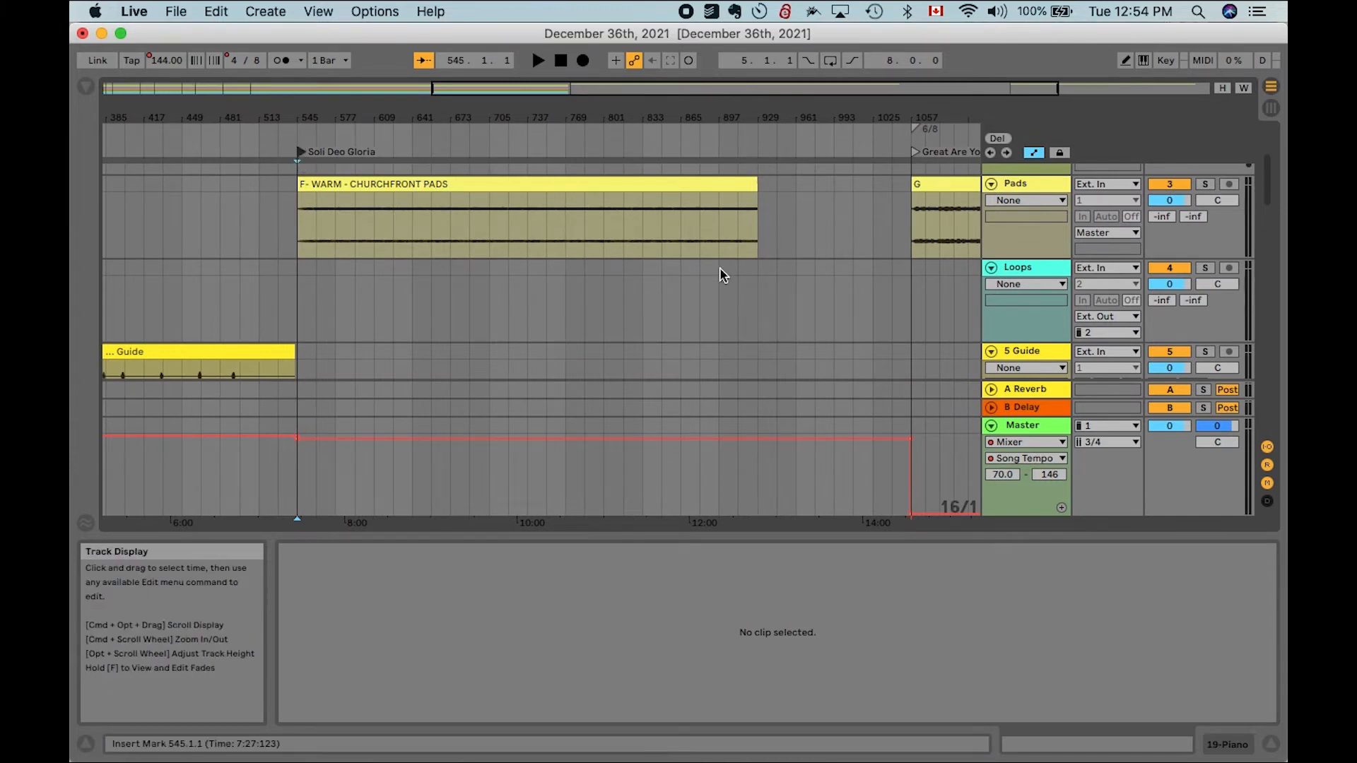
{"action": "scroll", "coordinate": [721, 272], "scroll_direction": "down", "scroll_amount": 5}
{"action": "scroll", "coordinate": [527, 262], "scroll_direction": "up", "scroll_amount": 2}
{"action": "scroll", "coordinate": [525, 255], "scroll_direction": "up", "scroll_amount": 3}
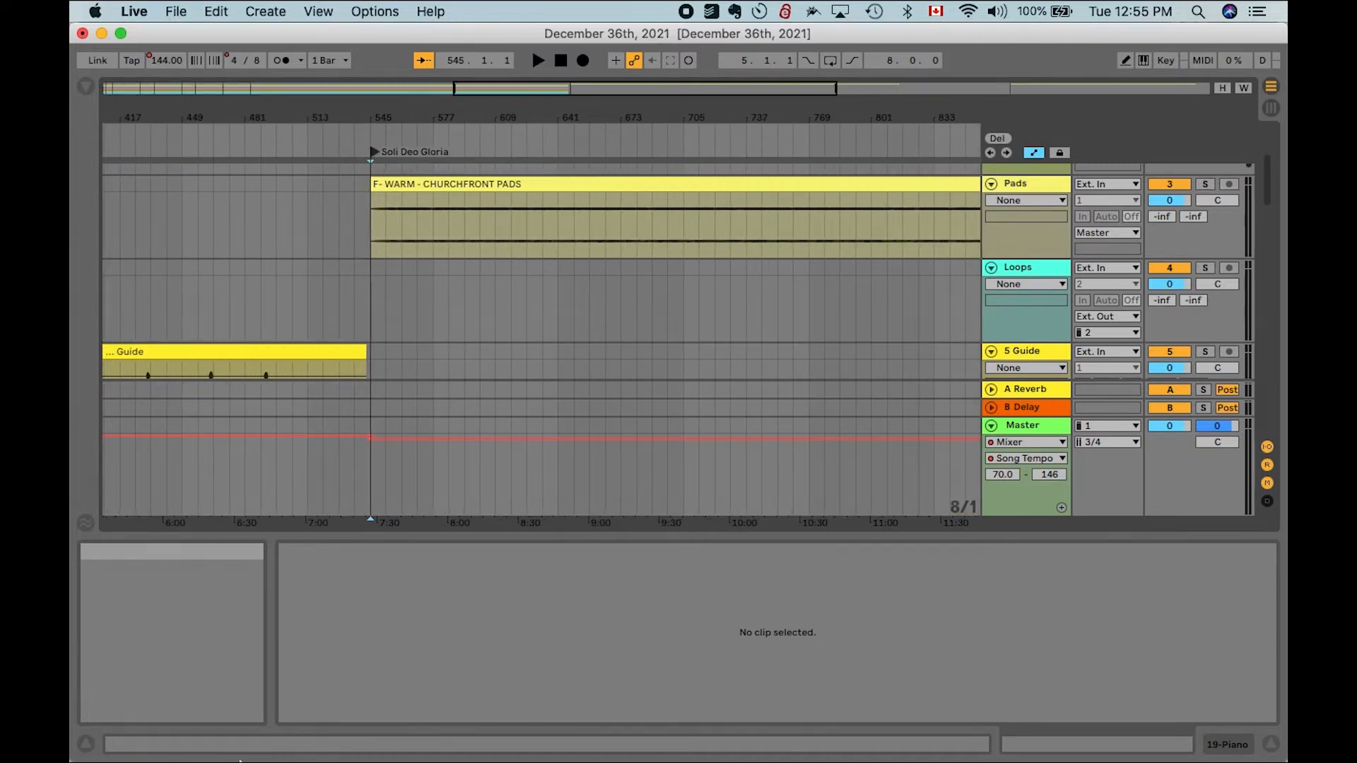
{"action": "scroll", "coordinate": [410, 277], "scroll_direction": "down", "scroll_amount": 2}
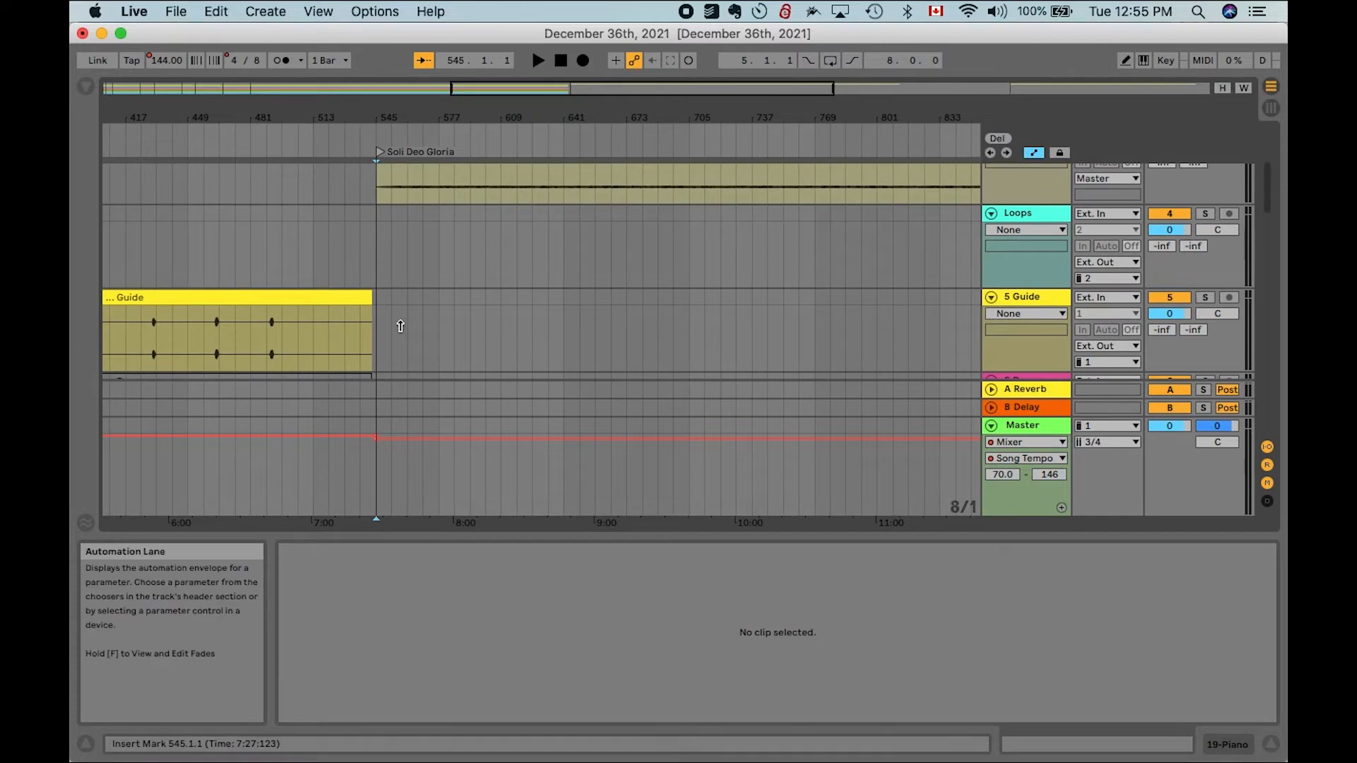
{"action": "scroll", "coordinate": [396, 324], "scroll_direction": "down", "scroll_amount": 3}
{"action": "mouse_move", "coordinate": [150, 749]}
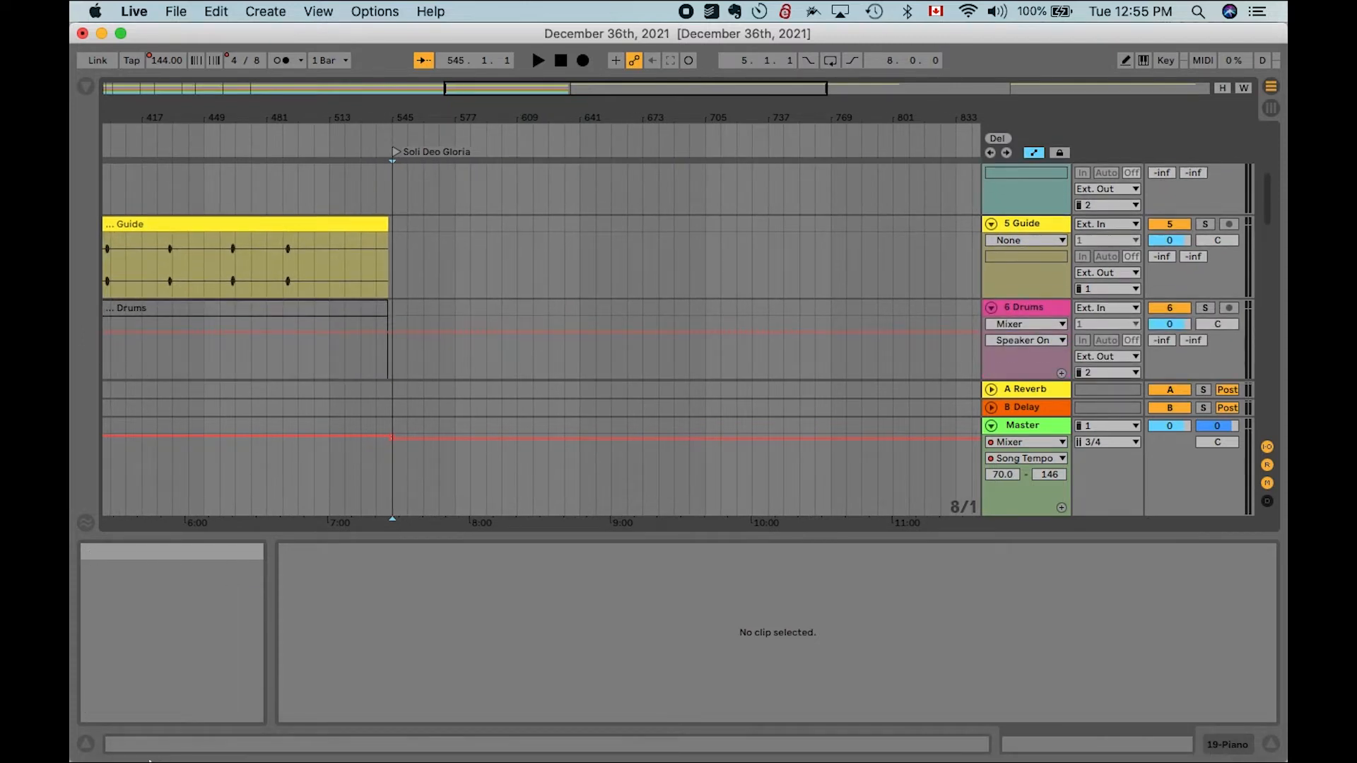
{"action": "left_click", "coordinate": [150, 732]}
{"action": "left_click", "coordinate": [1026, 240]}
{"action": "type", "text": "soli deo gl"}
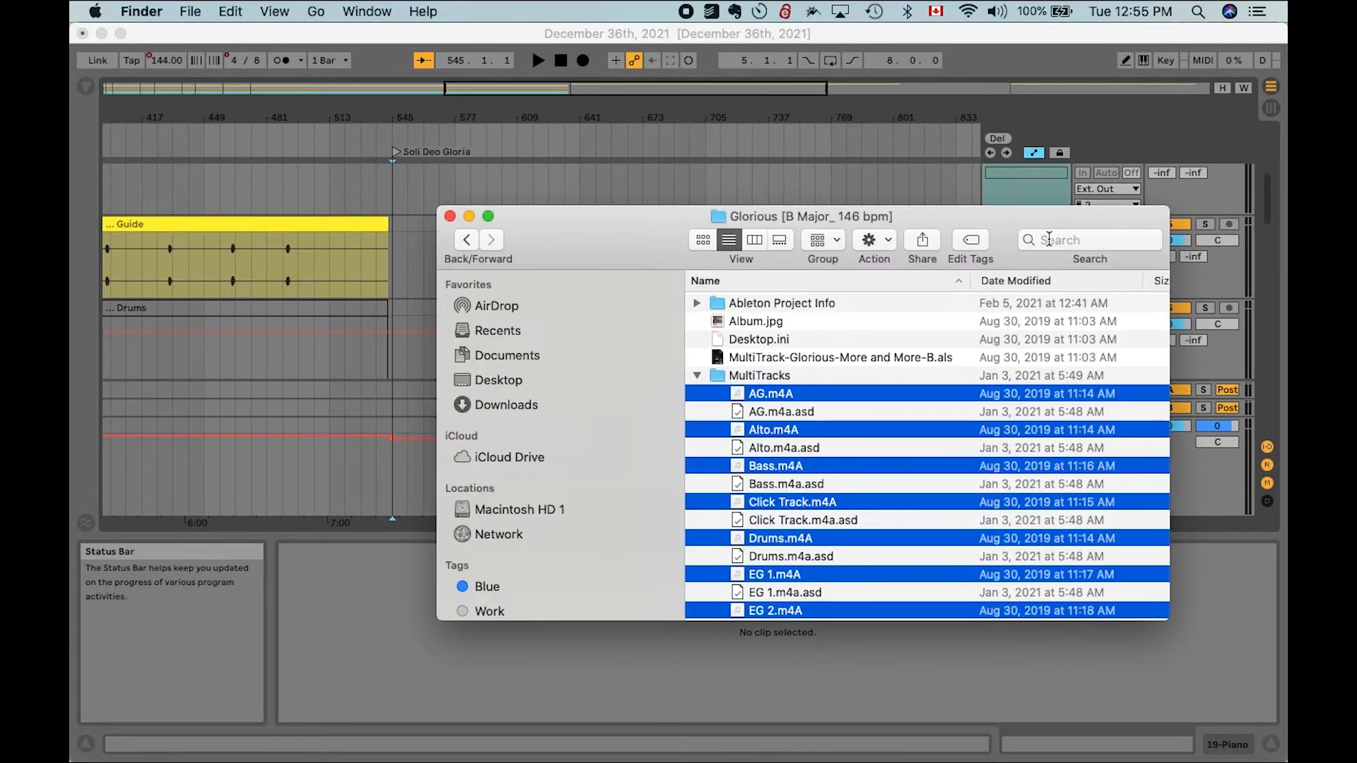
{"action": "type", "text": "oria"}
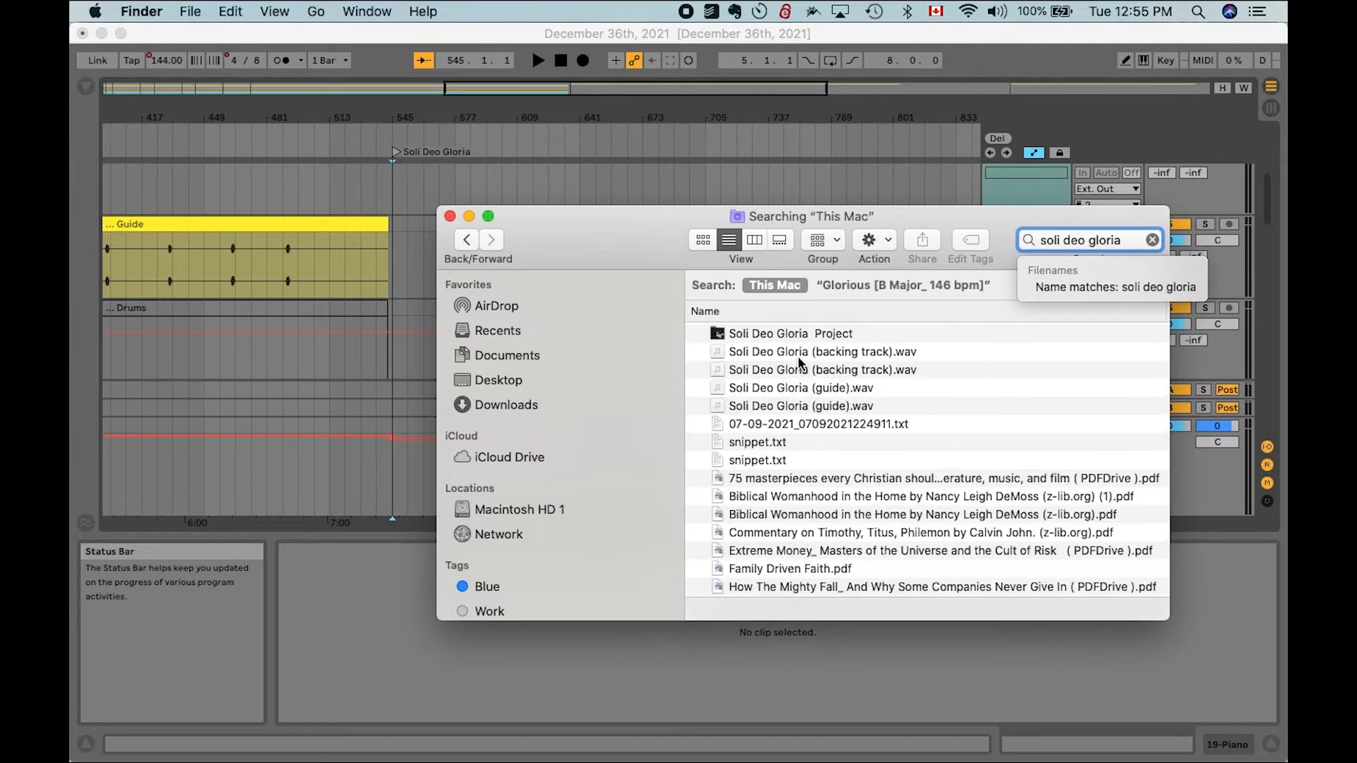
- Drag Soli Deo Gloria (backing track).wav onto the Drums track at the Soli Deo Gloria locator
{"action": "left_click_drag", "start_coordinate": [635, 270], "coordinate": [602, 375]}
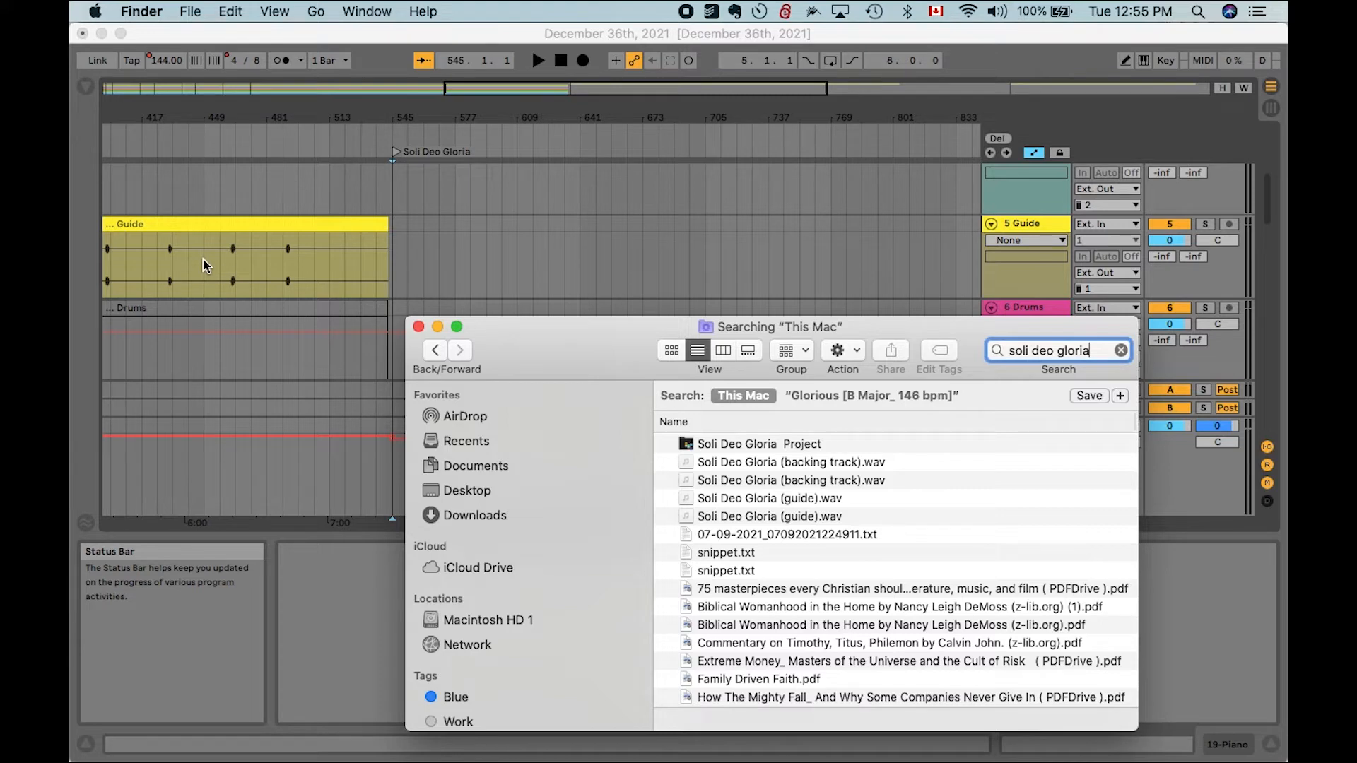
{"action": "left_click", "coordinate": [735, 466]}
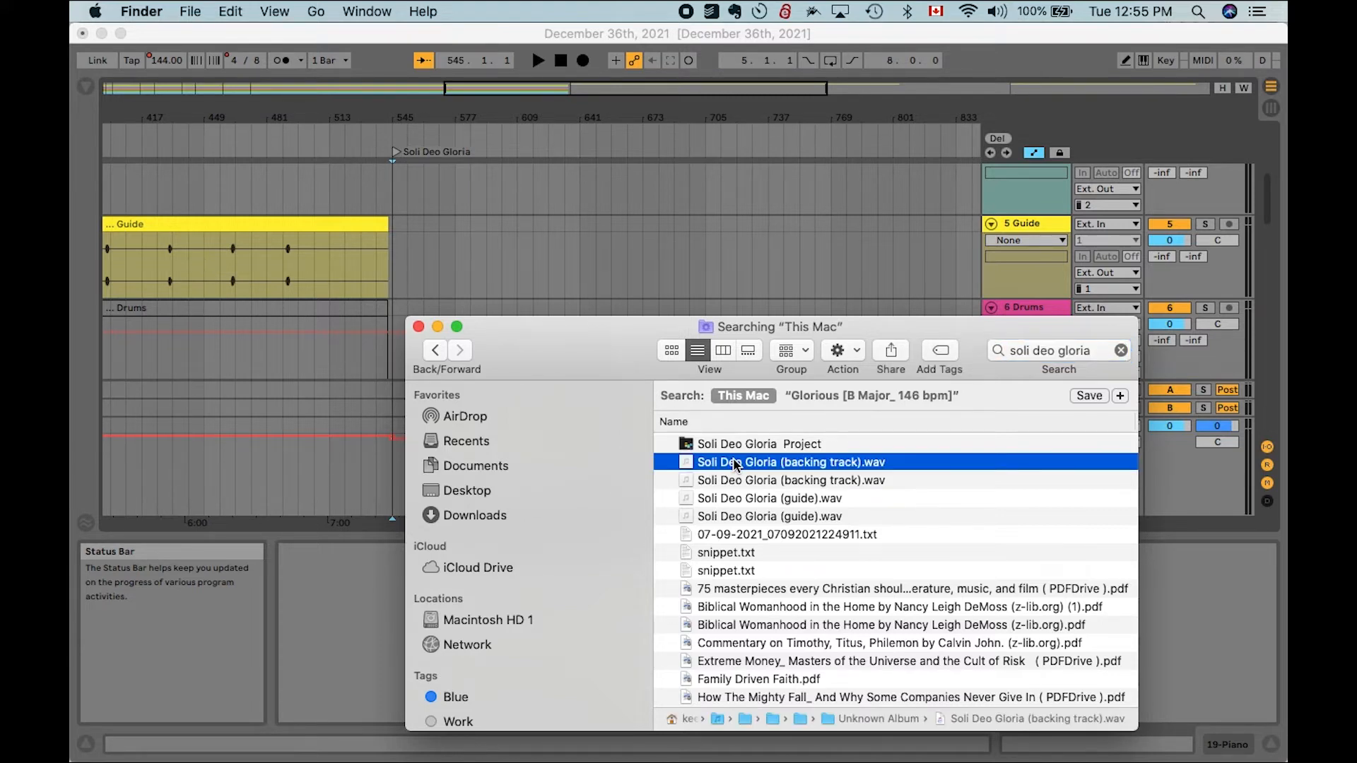
{"action": "mouse_move", "coordinate": [735, 464]}
{"action": "left_mouse_down"}
{"action": "mouse_move", "coordinate": [579, 306]}
{"action": "mouse_move", "coordinate": [378, 312]}
{"action": "mouse_move", "coordinate": [391, 332]}
{"action": "left_mouse_up"}
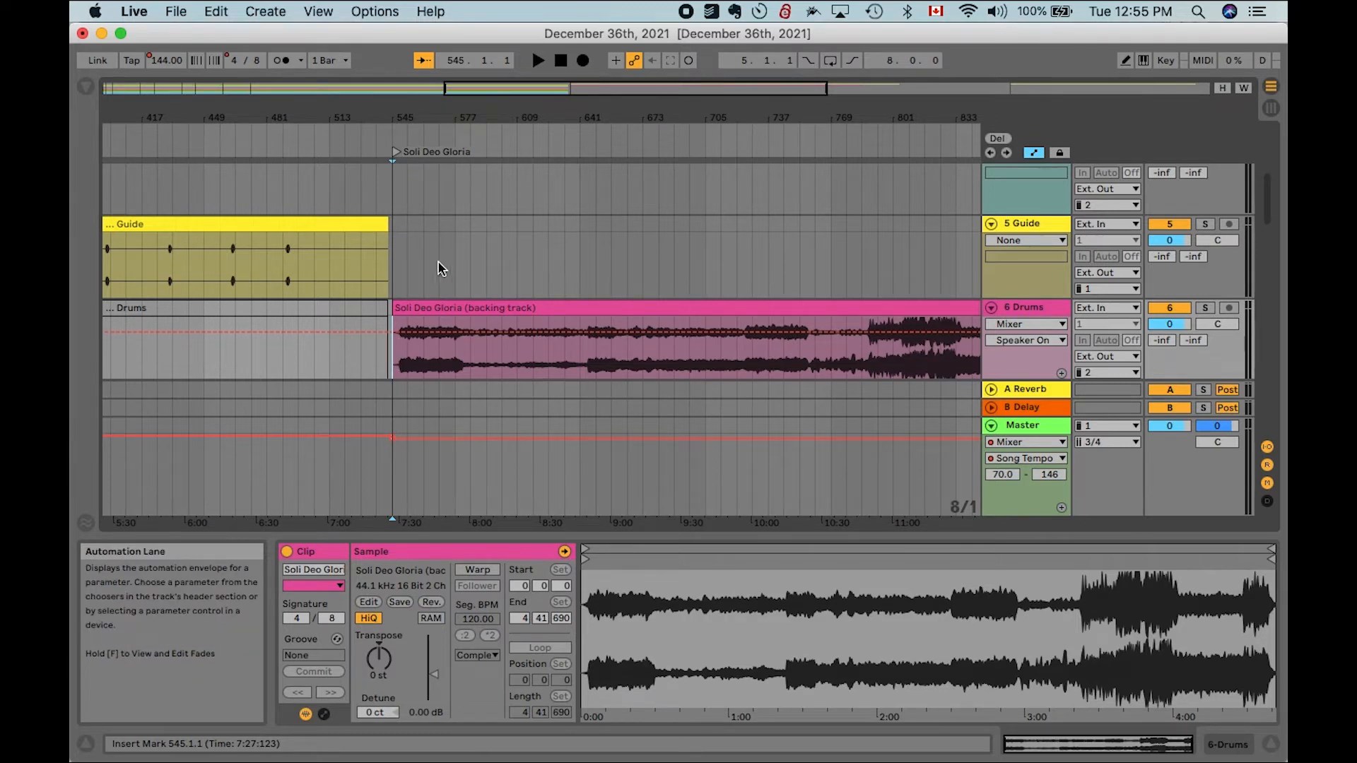
- Play from the Soli Deo Gloria locator to audition the imported backing track
{"action": "key", "text": "space"}
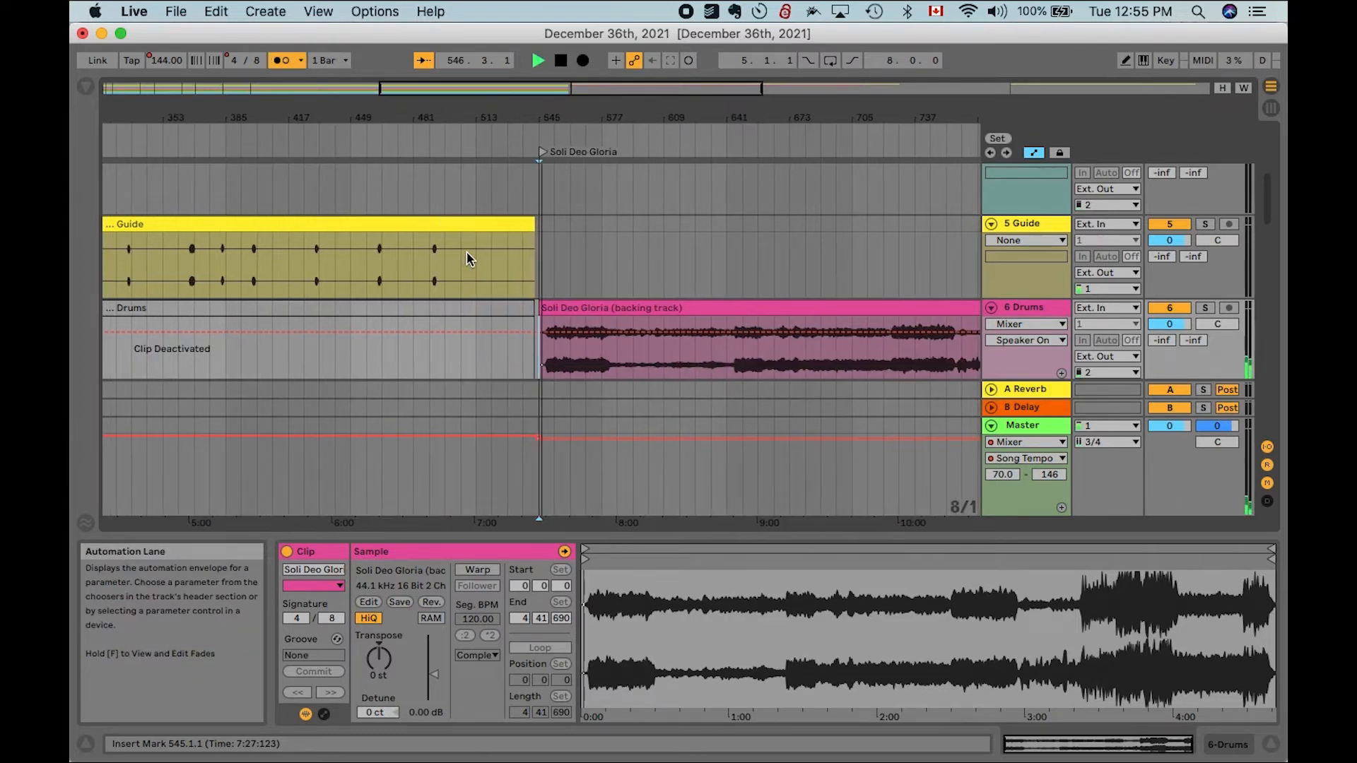
{"action": "scroll", "coordinate": [629, 301], "scroll_direction": "up", "scroll_amount": 5}
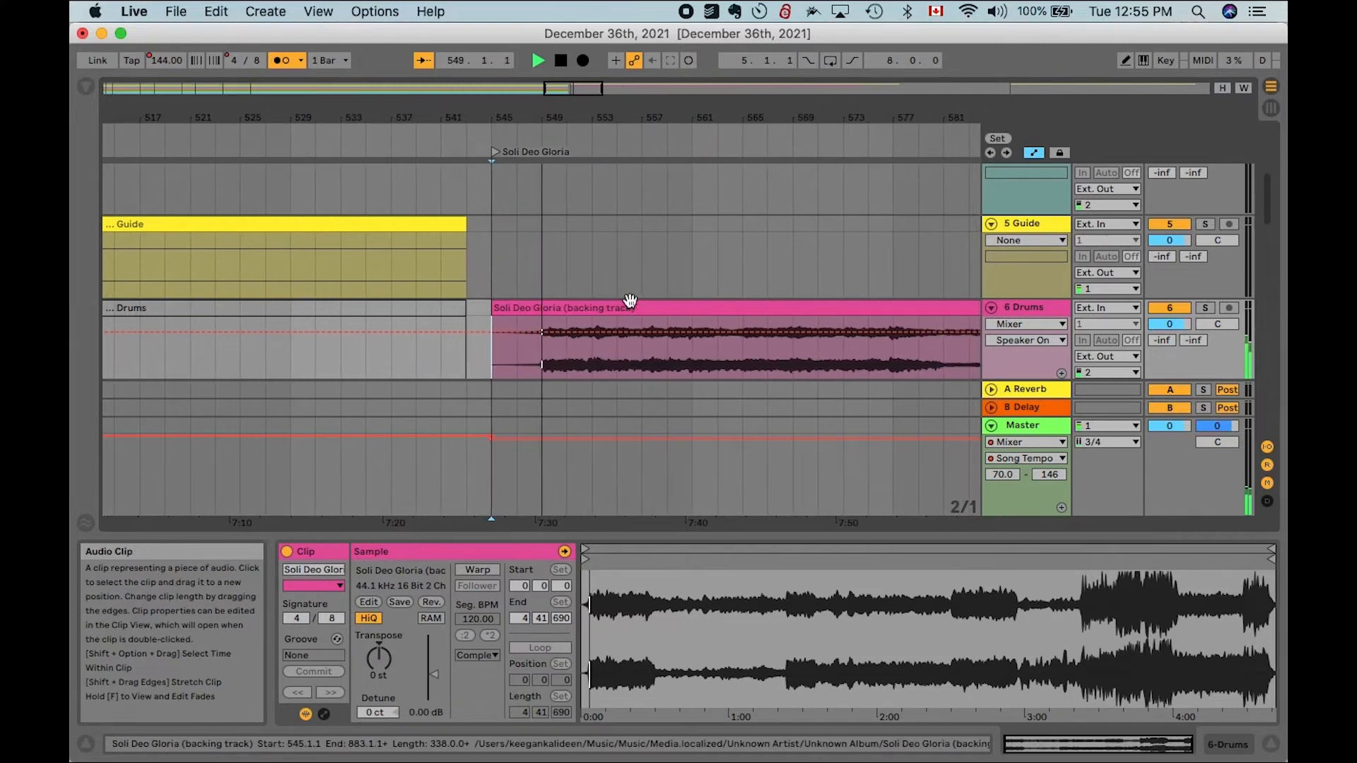
{"action": "key", "text": "space"}
- Raise the backing track clip's gain to 3 dB and play it again from its start
{"action": "left_click", "coordinate": [545, 307]}
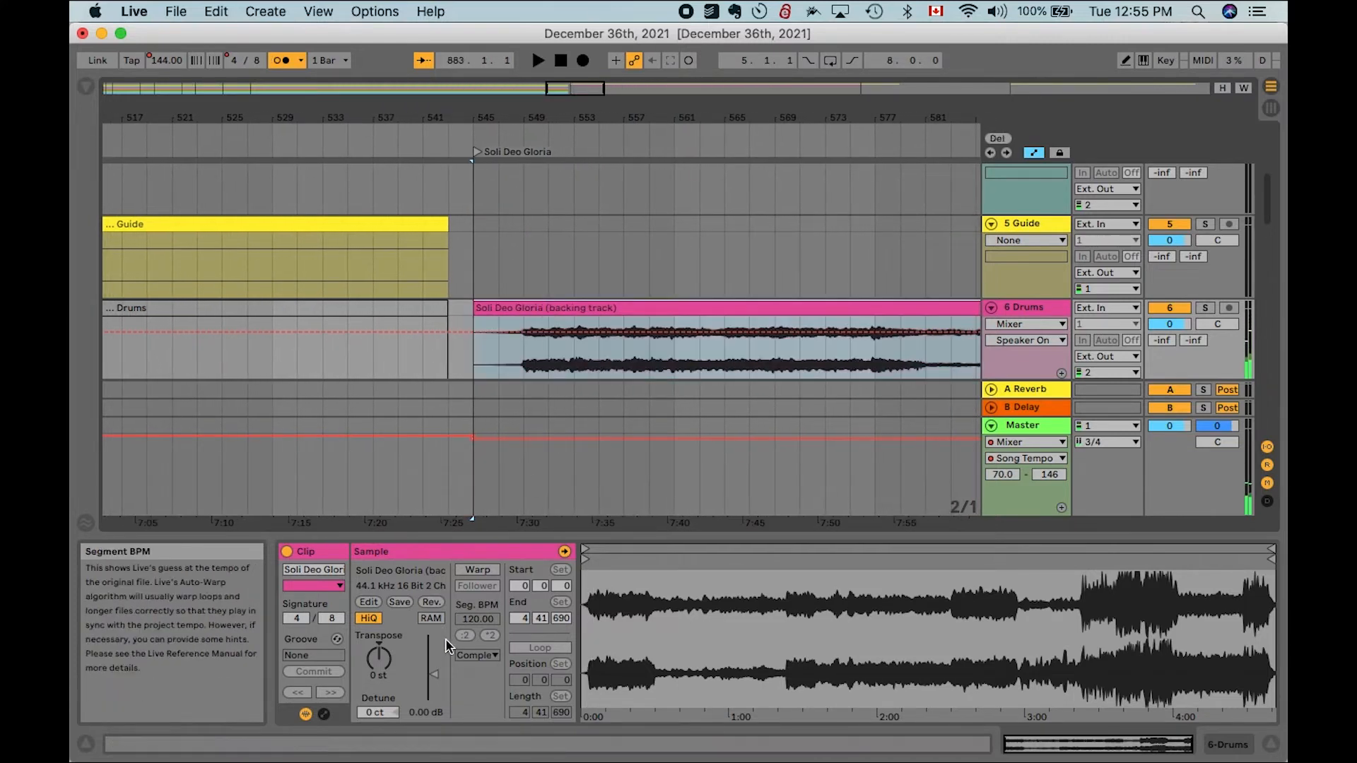
{"action": "left_click_drag", "start_coordinate": [439, 671], "coordinate": [439, 665]}
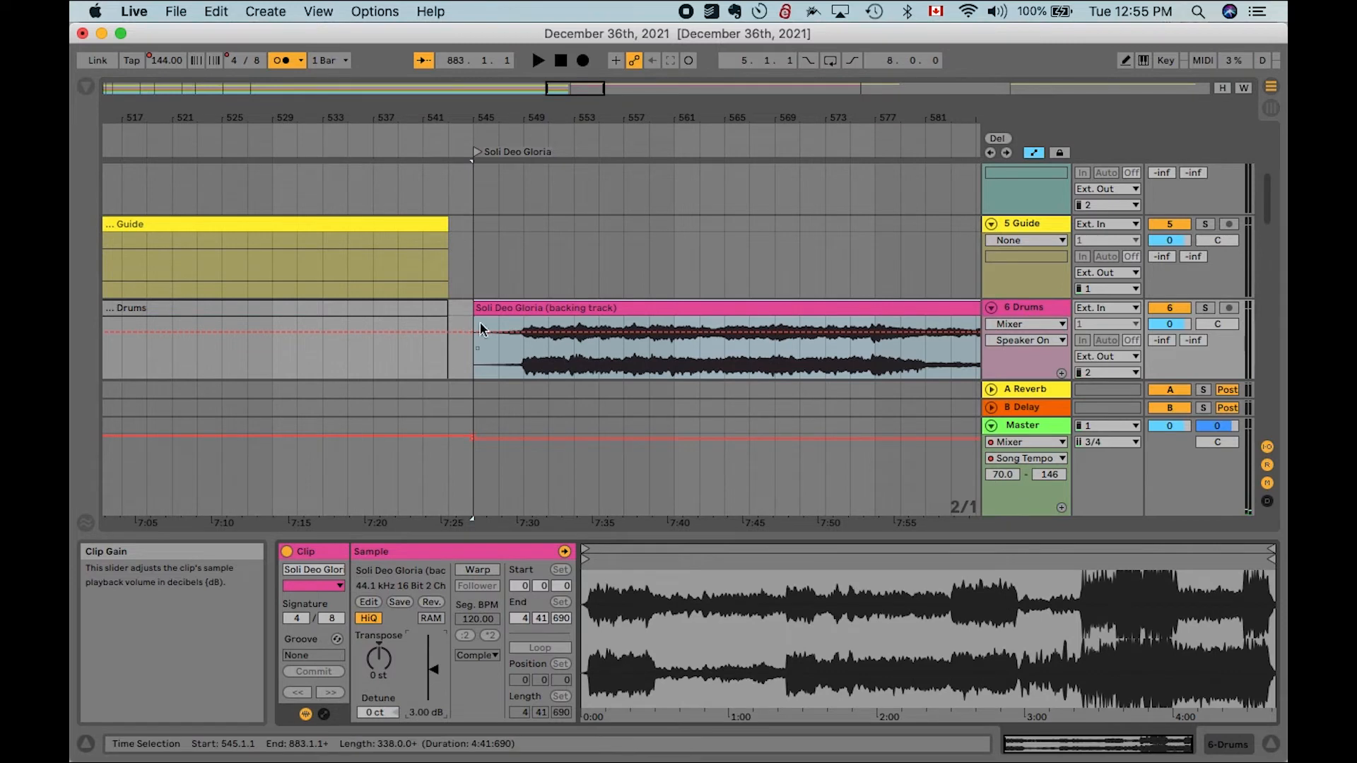
{"action": "left_click", "coordinate": [475, 367]}
{"action": "key", "text": "space"}
{"action": "scroll", "coordinate": [634, 300], "scroll_direction": "up", "scroll_amount": 5}
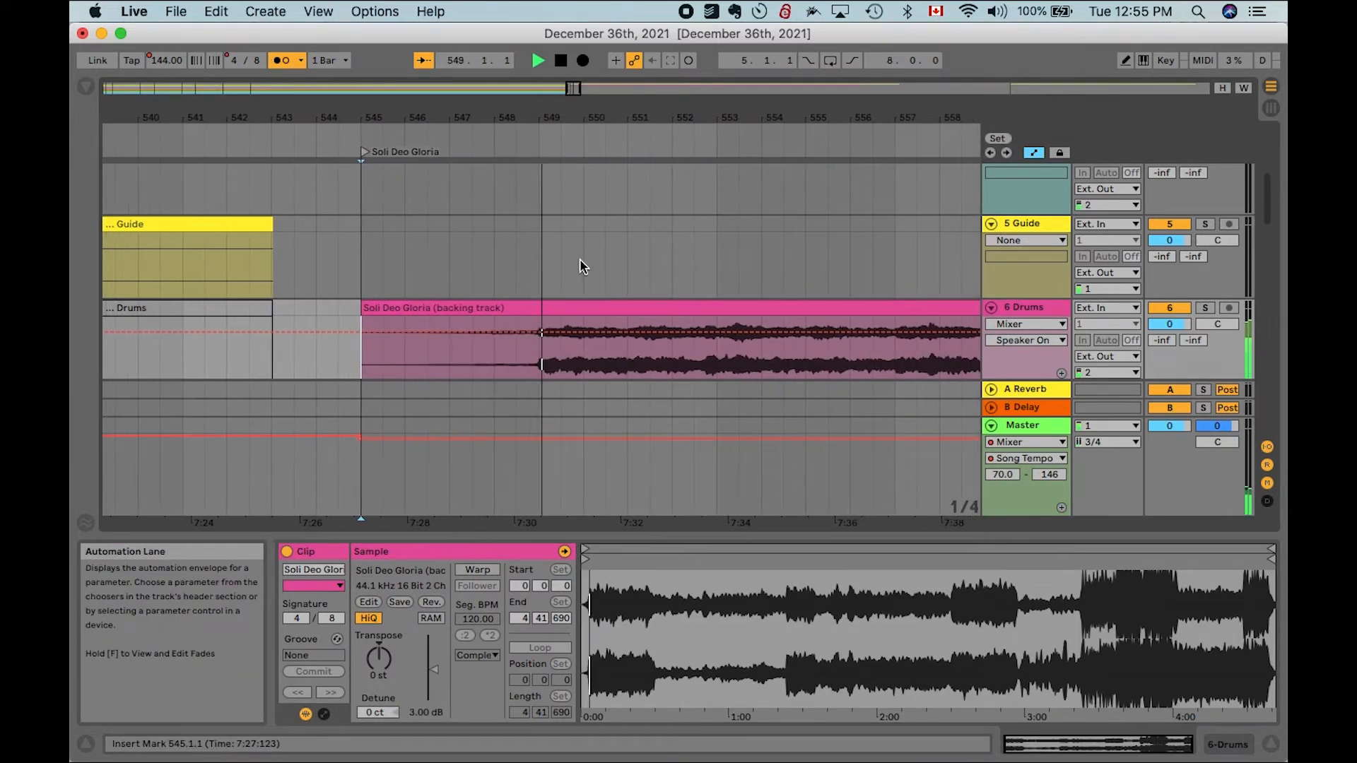
- Add a locator at bar 549 where the song begins and name it Intro
{"action": "key", "text": "l"}
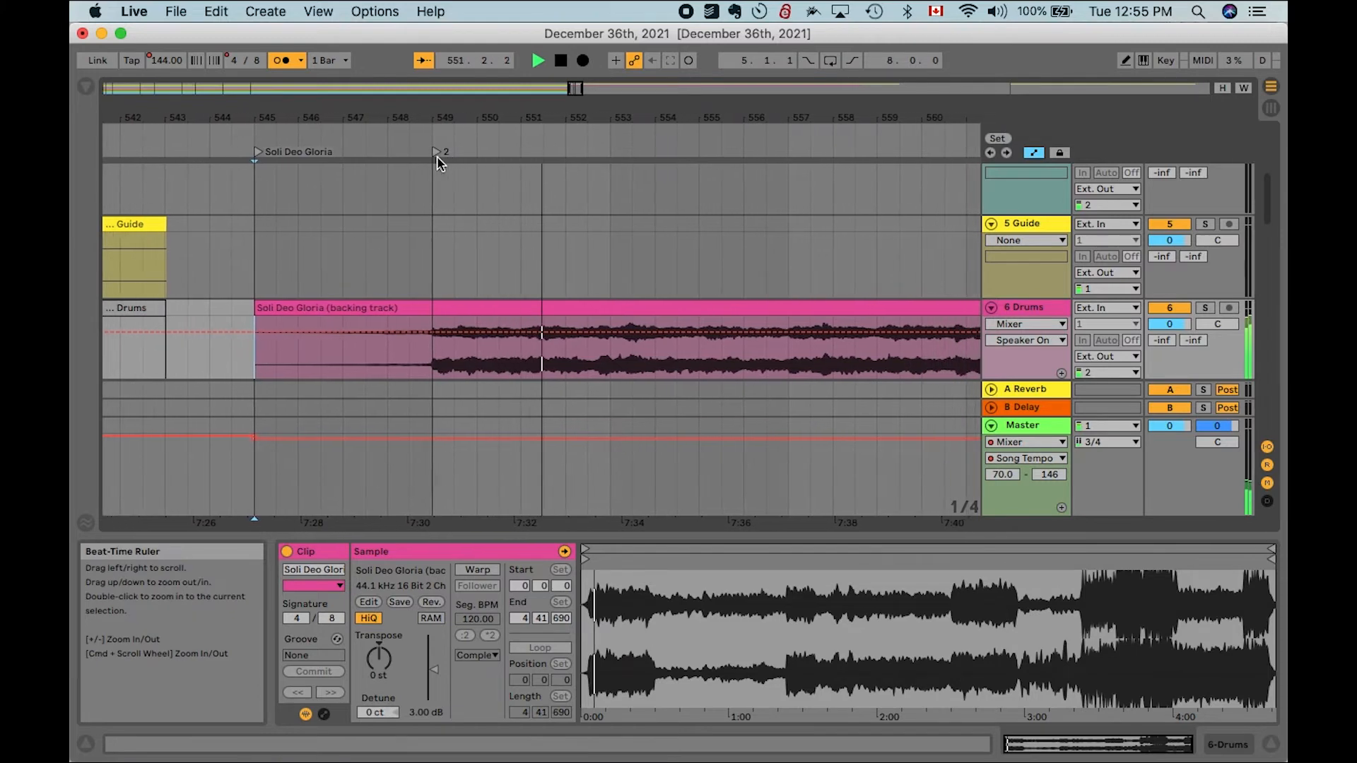
{"action": "right_click", "coordinate": [417, 141]}
{"action": "right_click", "coordinate": [391, 155]}
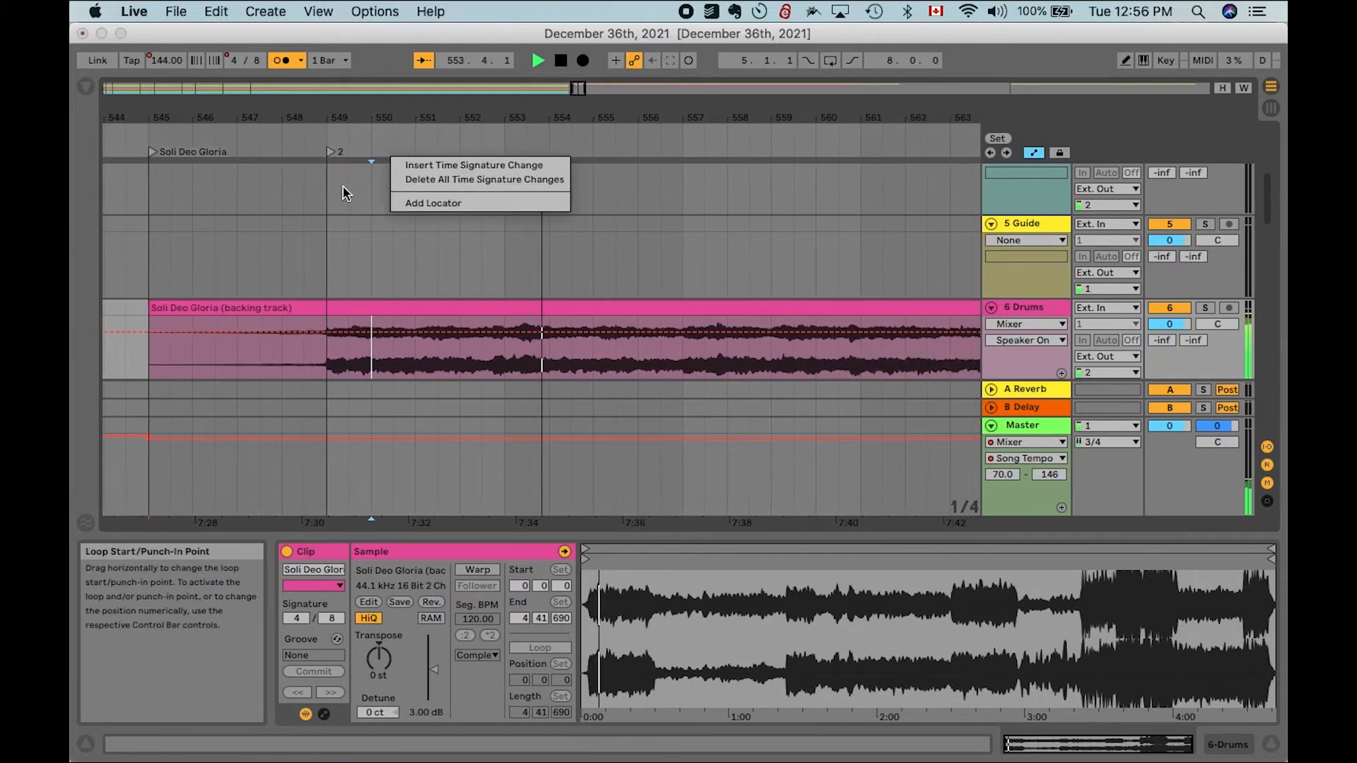
{"action": "left_click", "coordinate": [343, 187]}
{"action": "left_click", "coordinate": [316, 152]}
{"action": "key", "text": "space"}
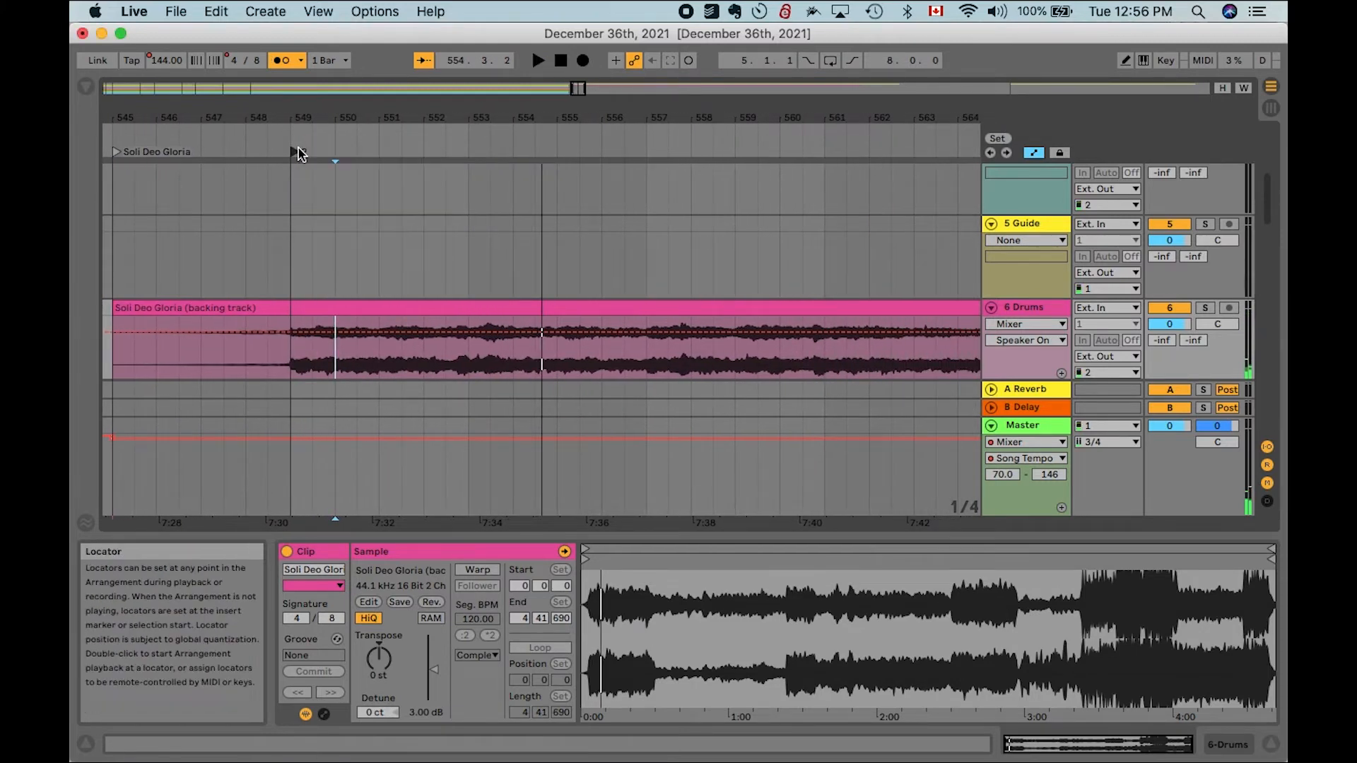
{"action": "right_click", "coordinate": [298, 154]}
{"action": "left_click", "coordinate": [318, 173]}
{"action": "type", "text": "Intro"}
{"action": "key", "text": "Return"}
- Examine the Soli Deo Gloria backing track clip and the tracks around it
{"action": "scroll", "coordinate": [353, 225], "scroll_direction": "down", "scroll_amount": 5}
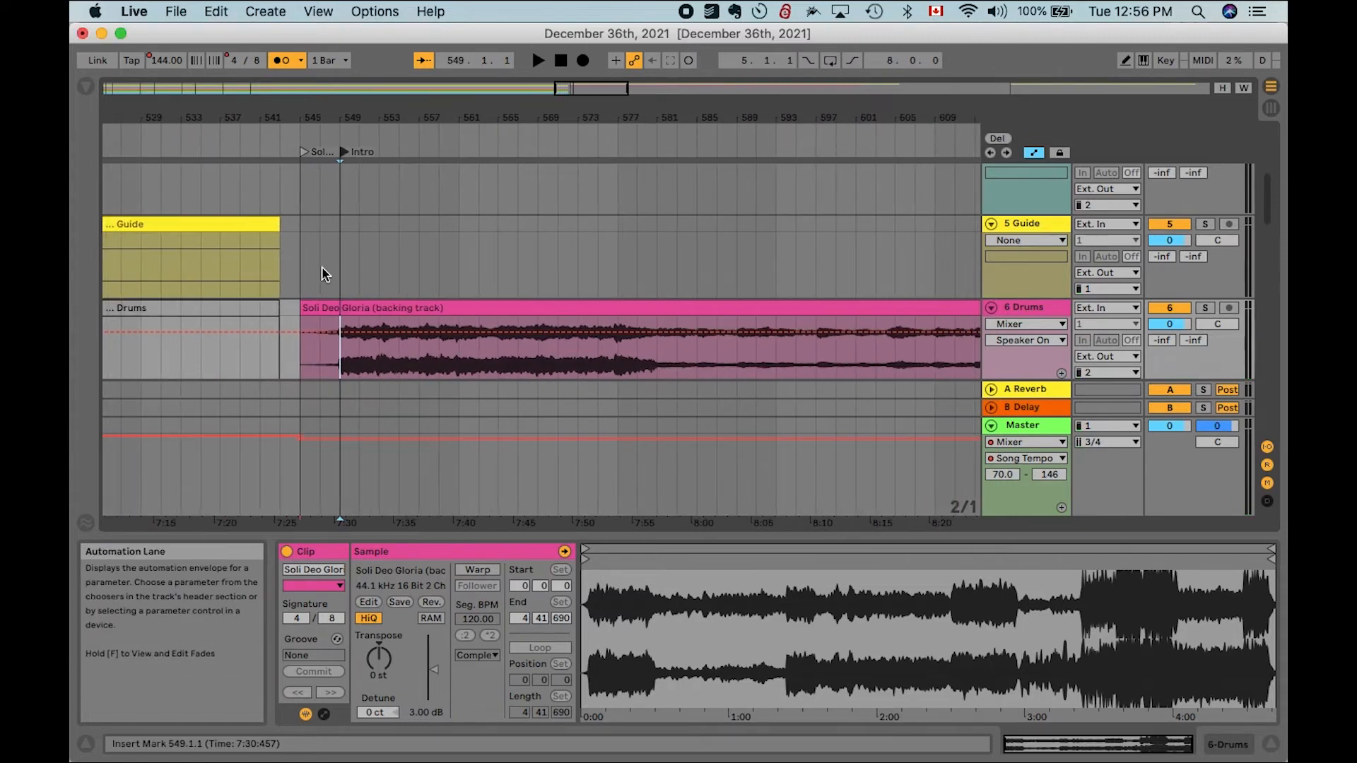
{"action": "left_click", "coordinate": [299, 309]}
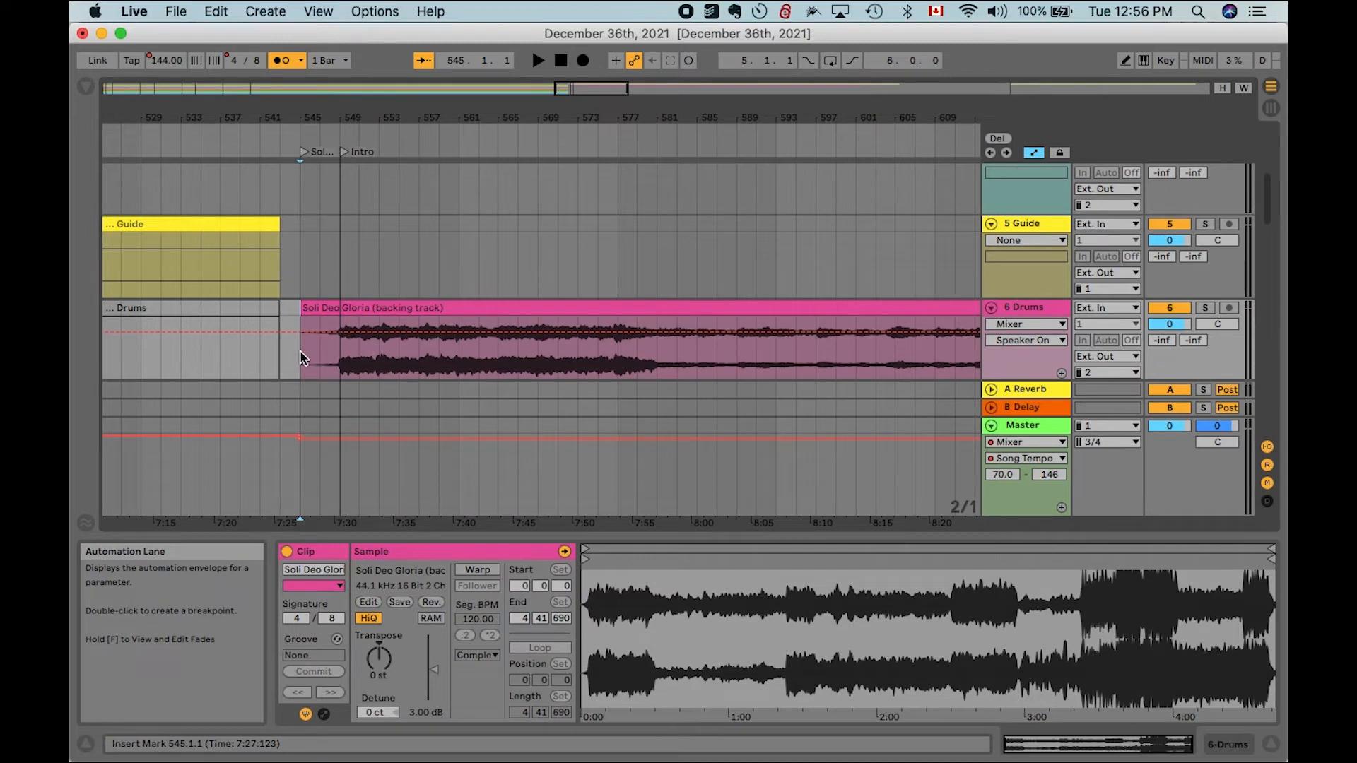
{"action": "left_click", "coordinate": [370, 307]}
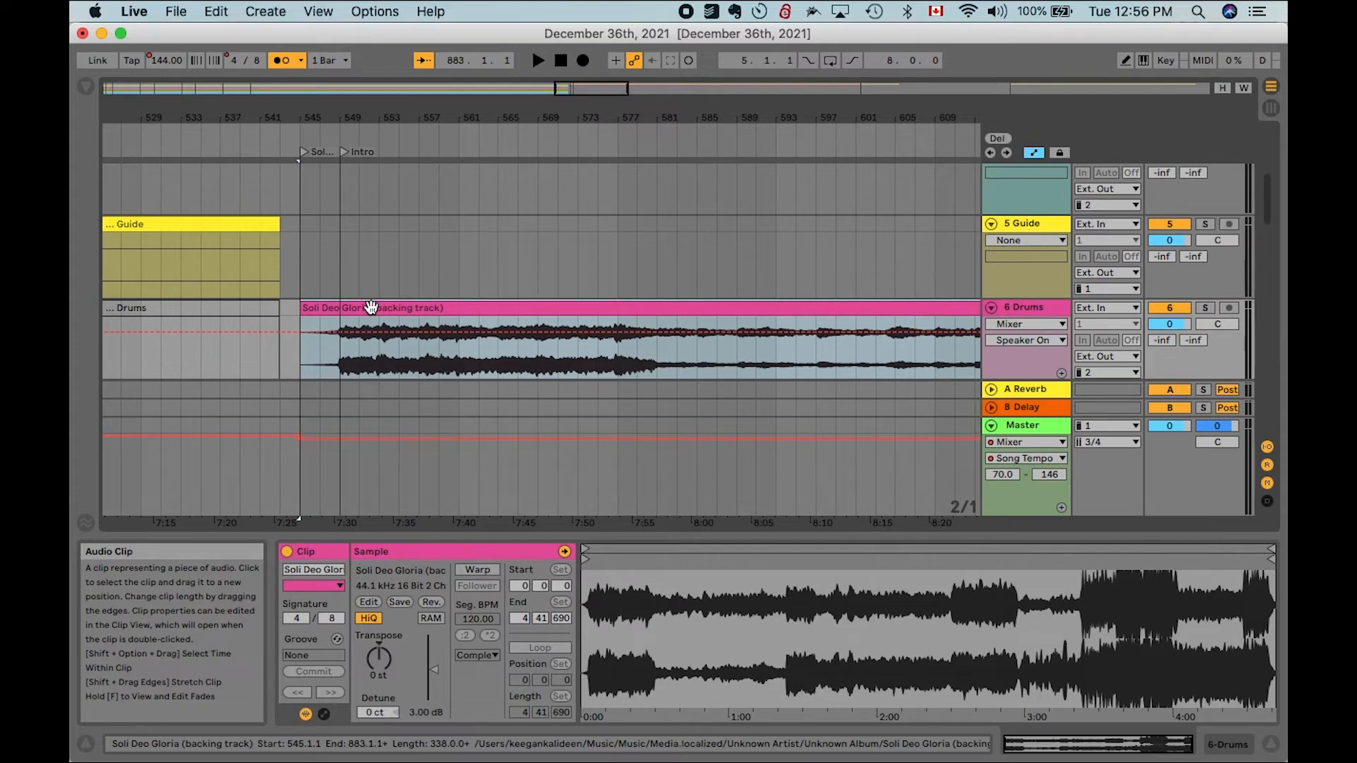
{"action": "scroll", "coordinate": [402, 312], "scroll_direction": "down", "scroll_amount": 5}
{"action": "scroll", "coordinate": [401, 311], "scroll_direction": "up", "scroll_amount": 1}
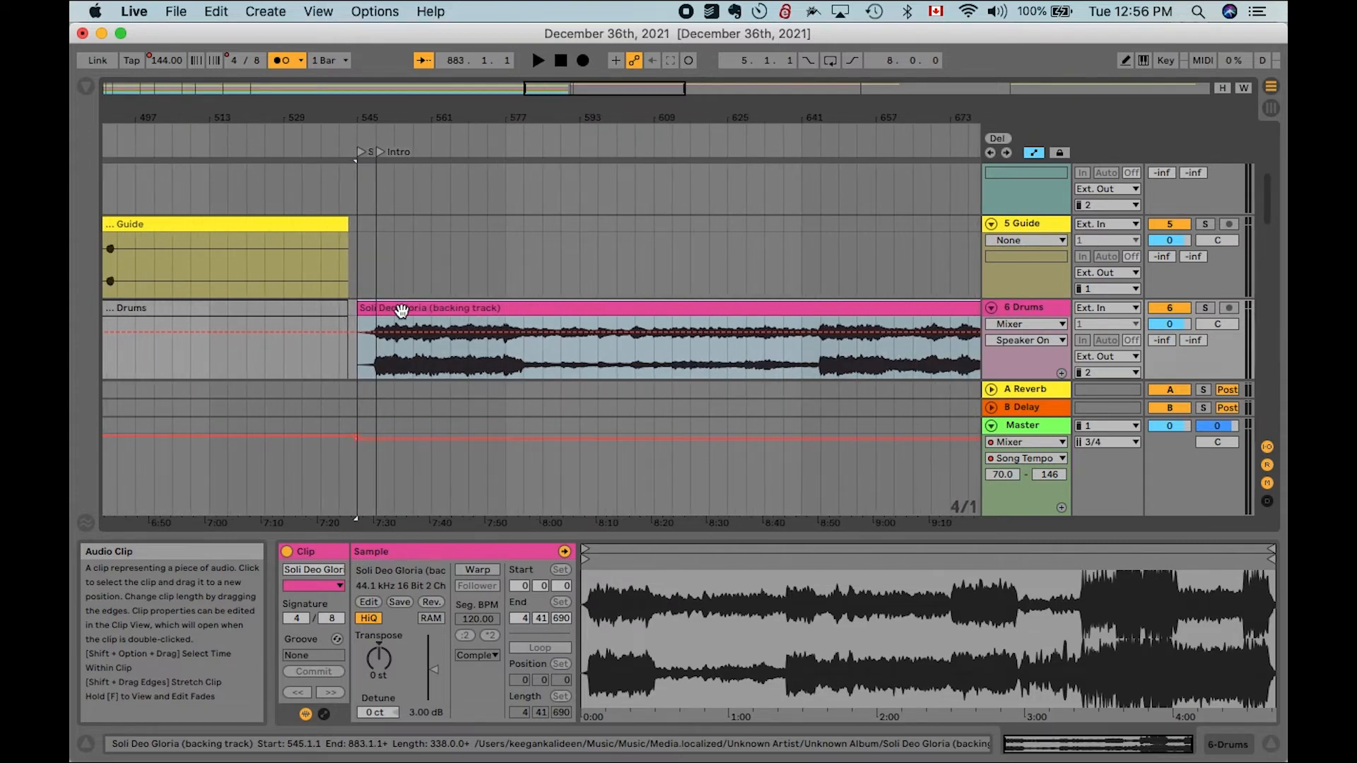
{"action": "scroll", "coordinate": [402, 311], "scroll_direction": "left", "scroll_amount": 5}
{"action": "scroll", "coordinate": [386, 314], "scroll_direction": "up", "scroll_amount": 8}
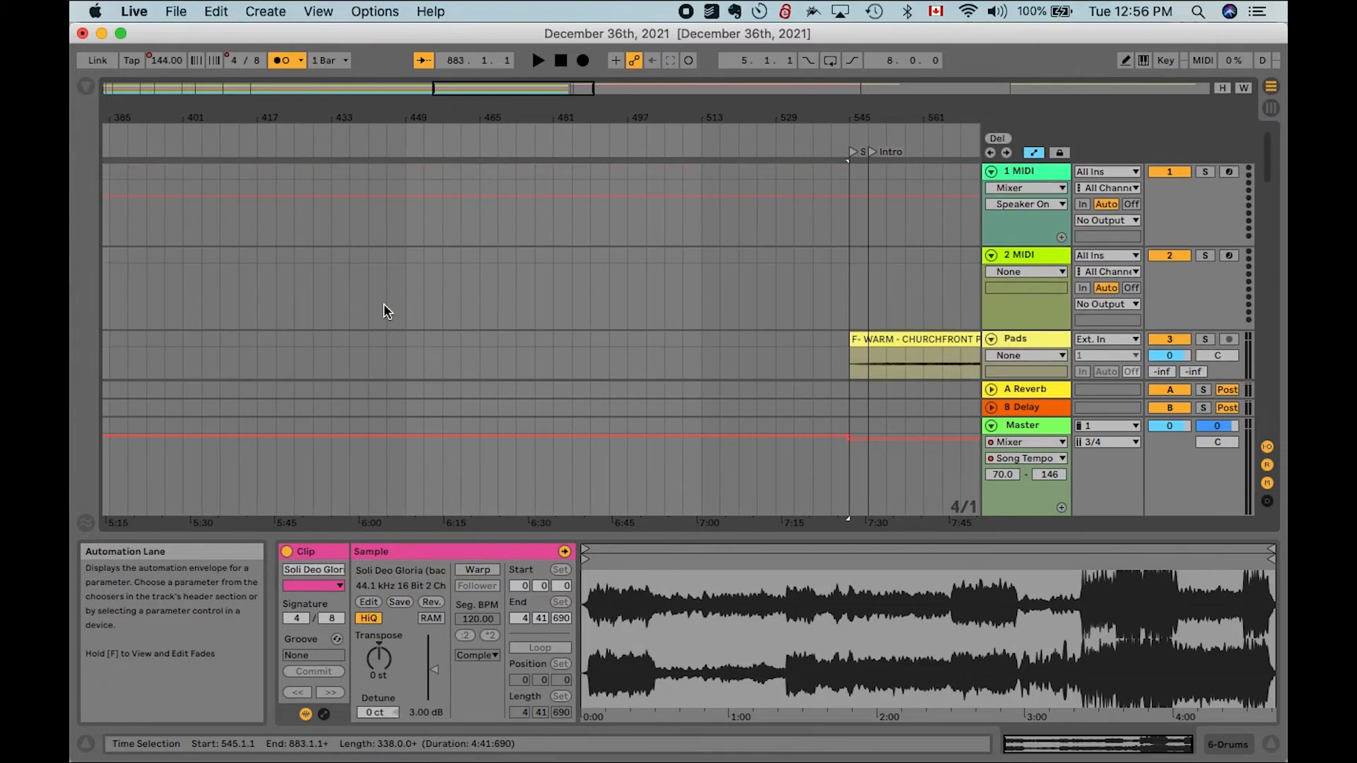
{"action": "scroll", "coordinate": [386, 312], "scroll_direction": "down", "scroll_amount": 8}
{"action": "scroll", "coordinate": [386, 312], "scroll_direction": "right", "scroll_amount": 4}
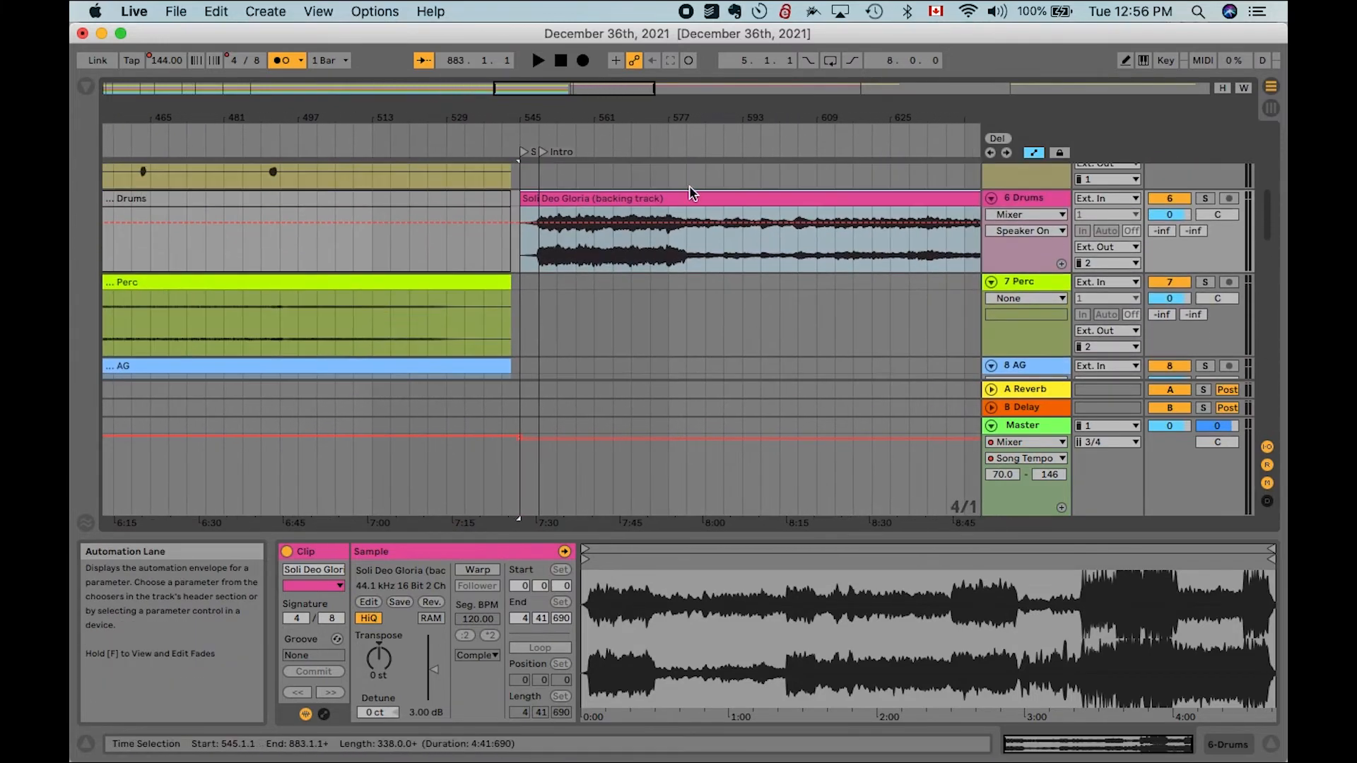
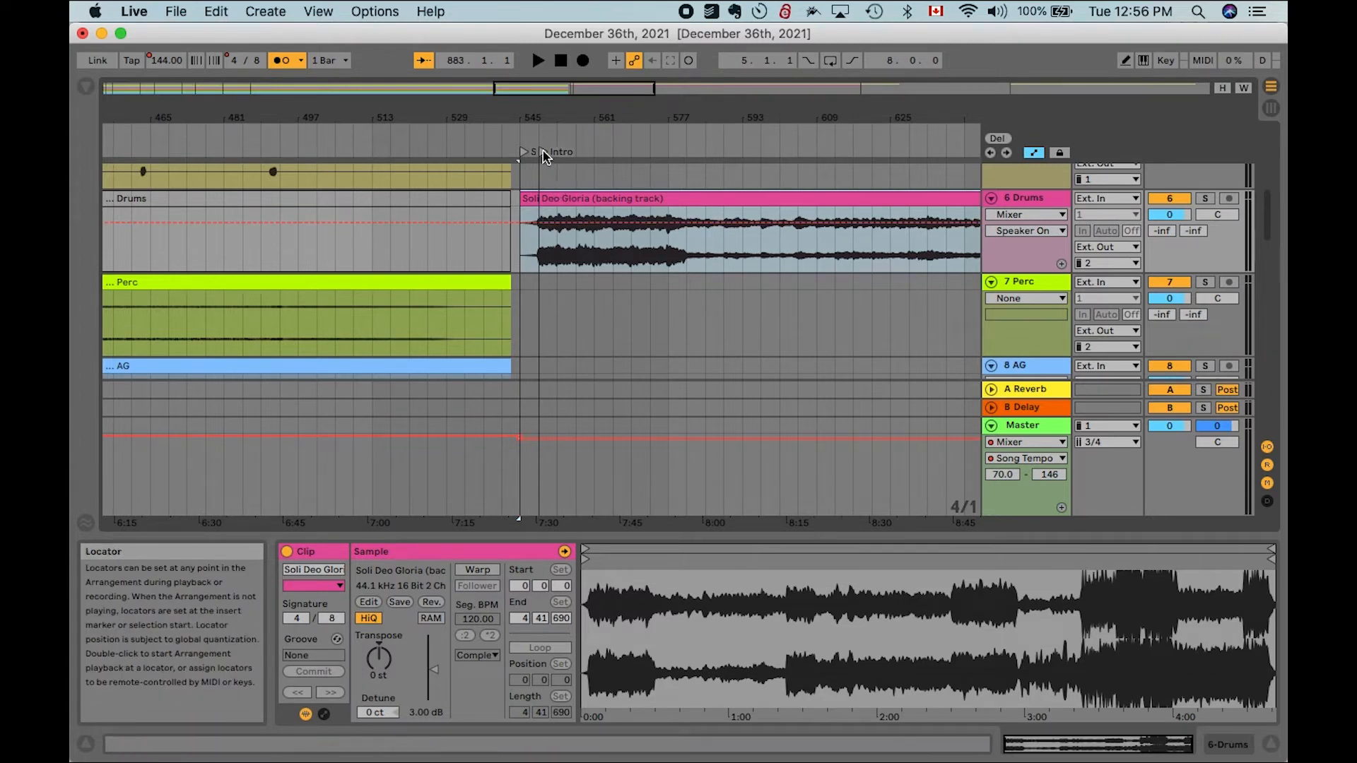
- Move the Soli Deo Gloria backing track clip from the Drums track onto the AG track
{"action": "left_click", "coordinate": [543, 151]}
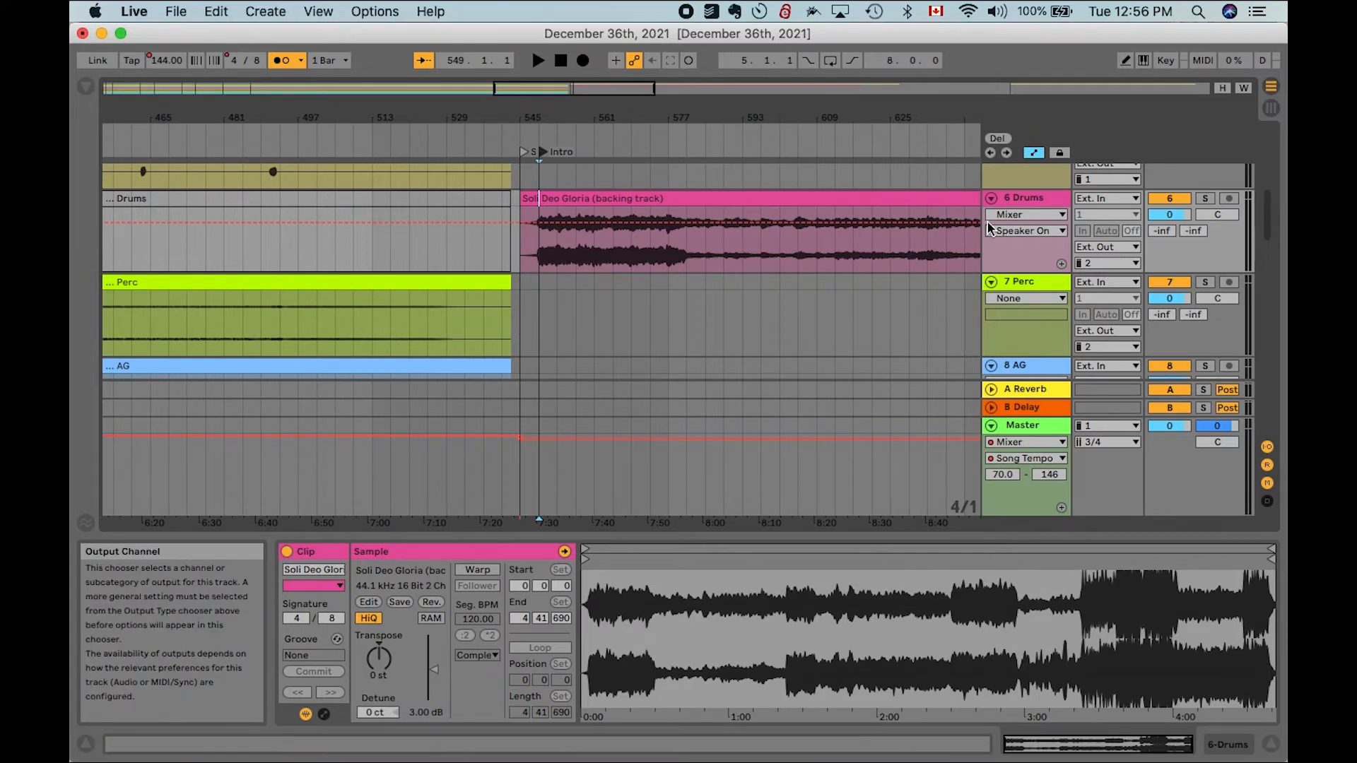
{"action": "left_click_drag", "start_coordinate": [965, 198], "coordinate": [930, 372]}
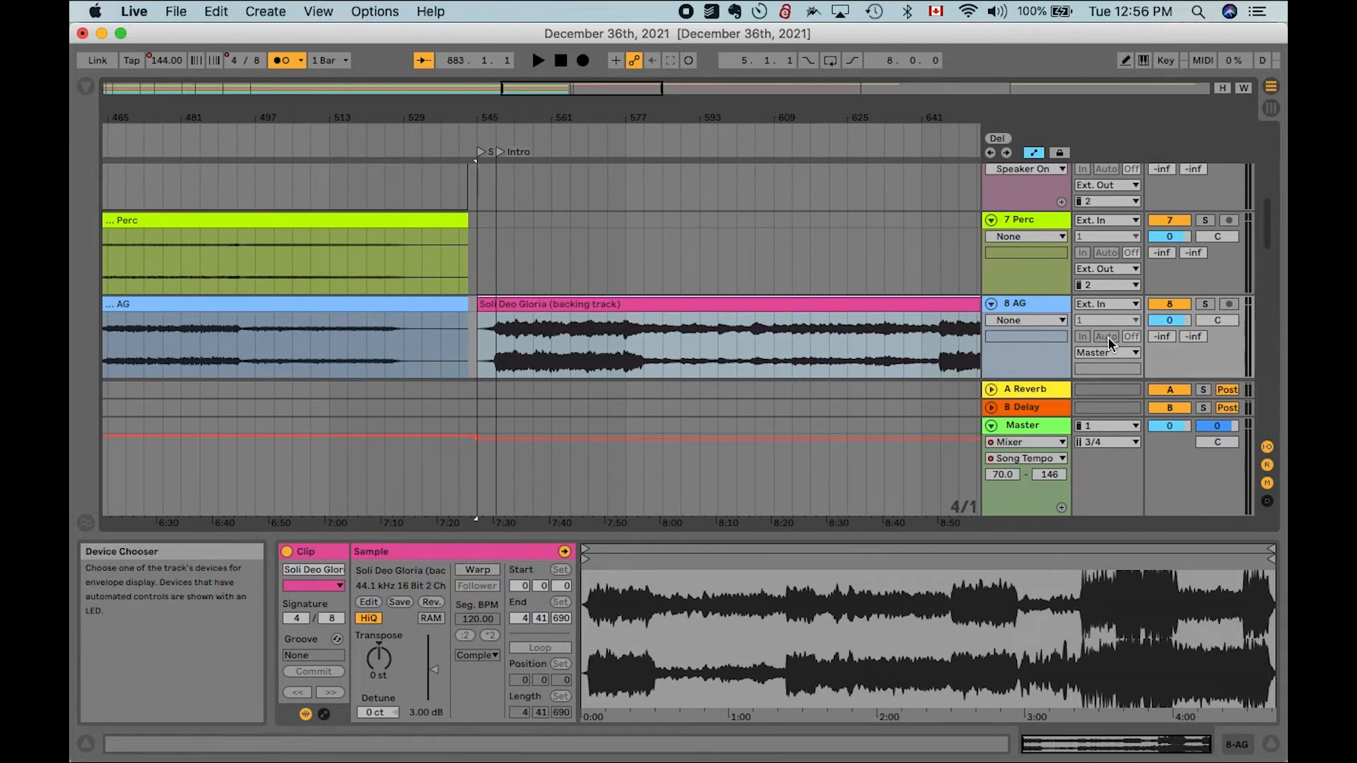
- Delete the Soli Deo Gloria backing track clip from the arrangement
{"action": "scroll", "coordinate": [1102, 255], "scroll_direction": "up", "scroll_amount": 3}
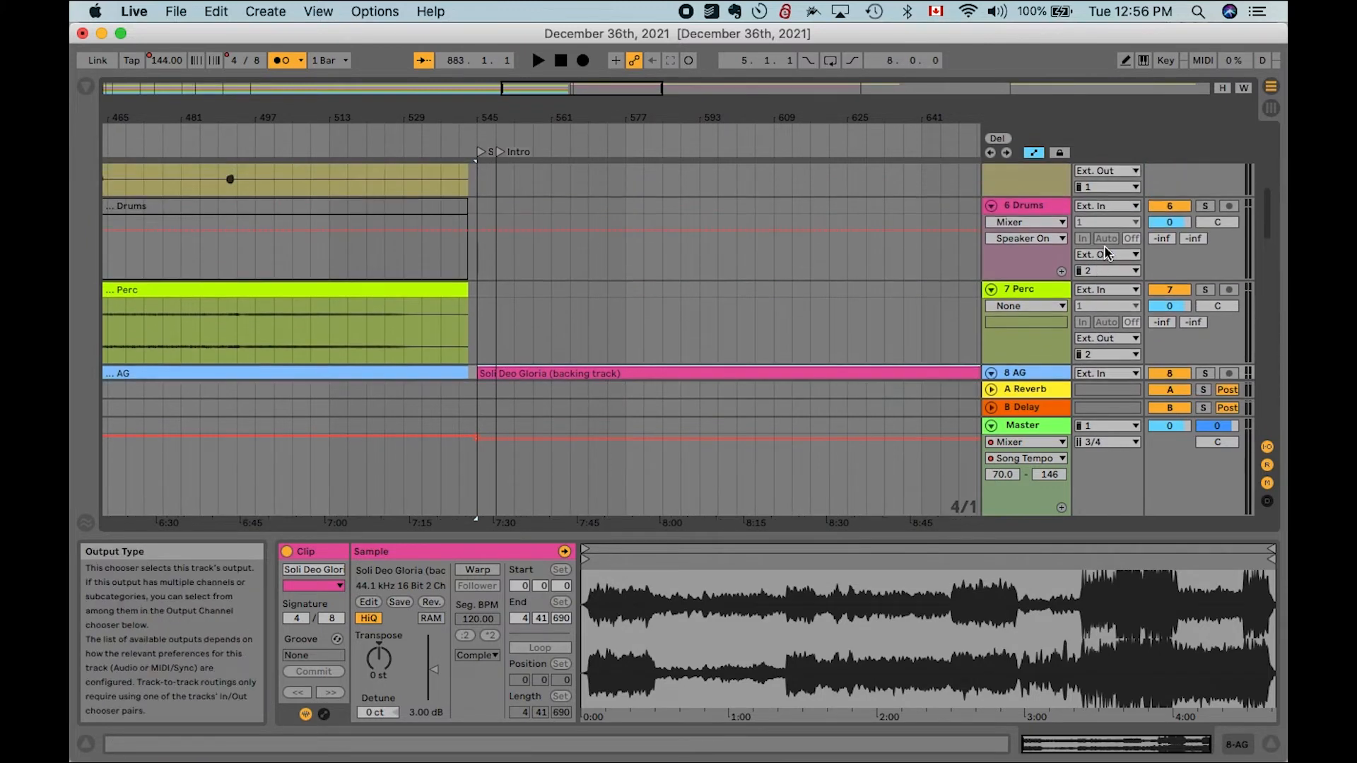
{"action": "scroll", "coordinate": [1106, 305], "scroll_direction": "down", "scroll_amount": 3}
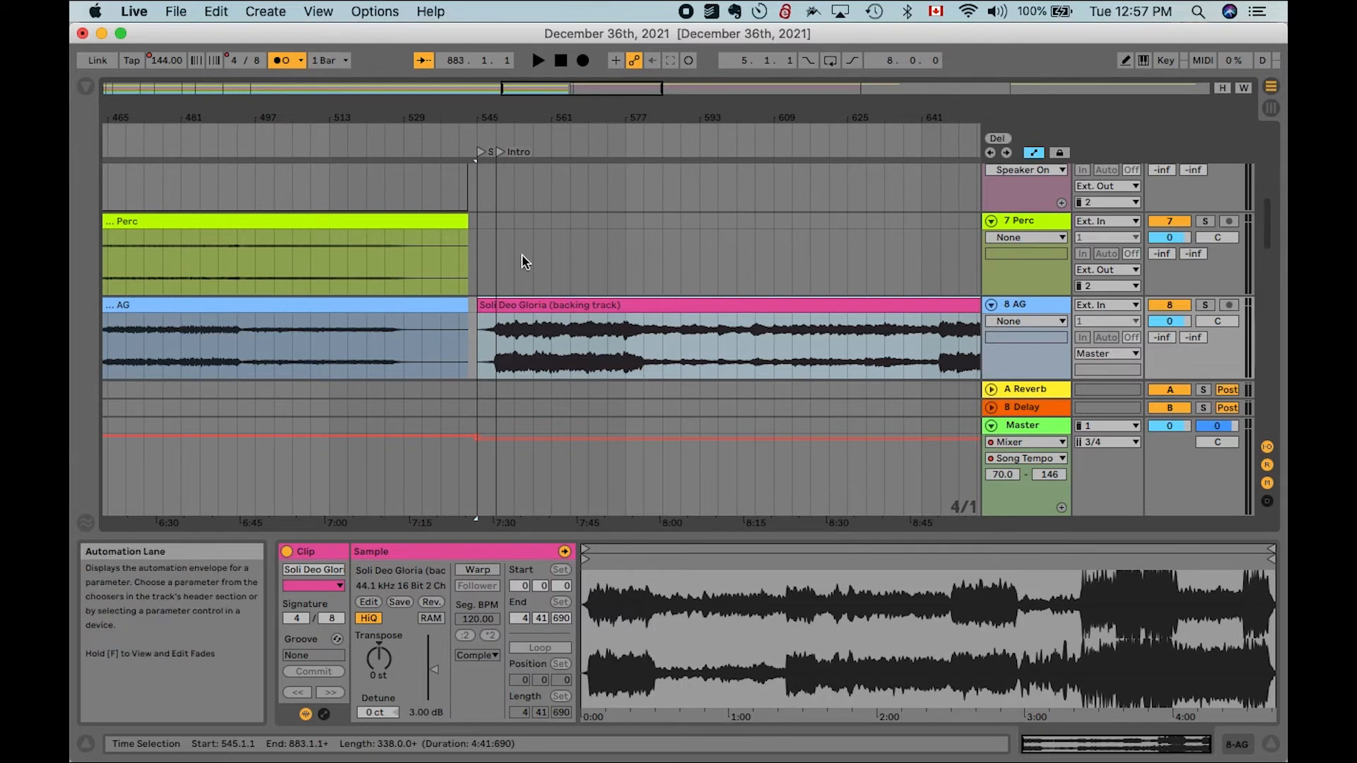
{"action": "scroll", "coordinate": [579, 274], "scroll_direction": "down", "scroll_amount": 3}
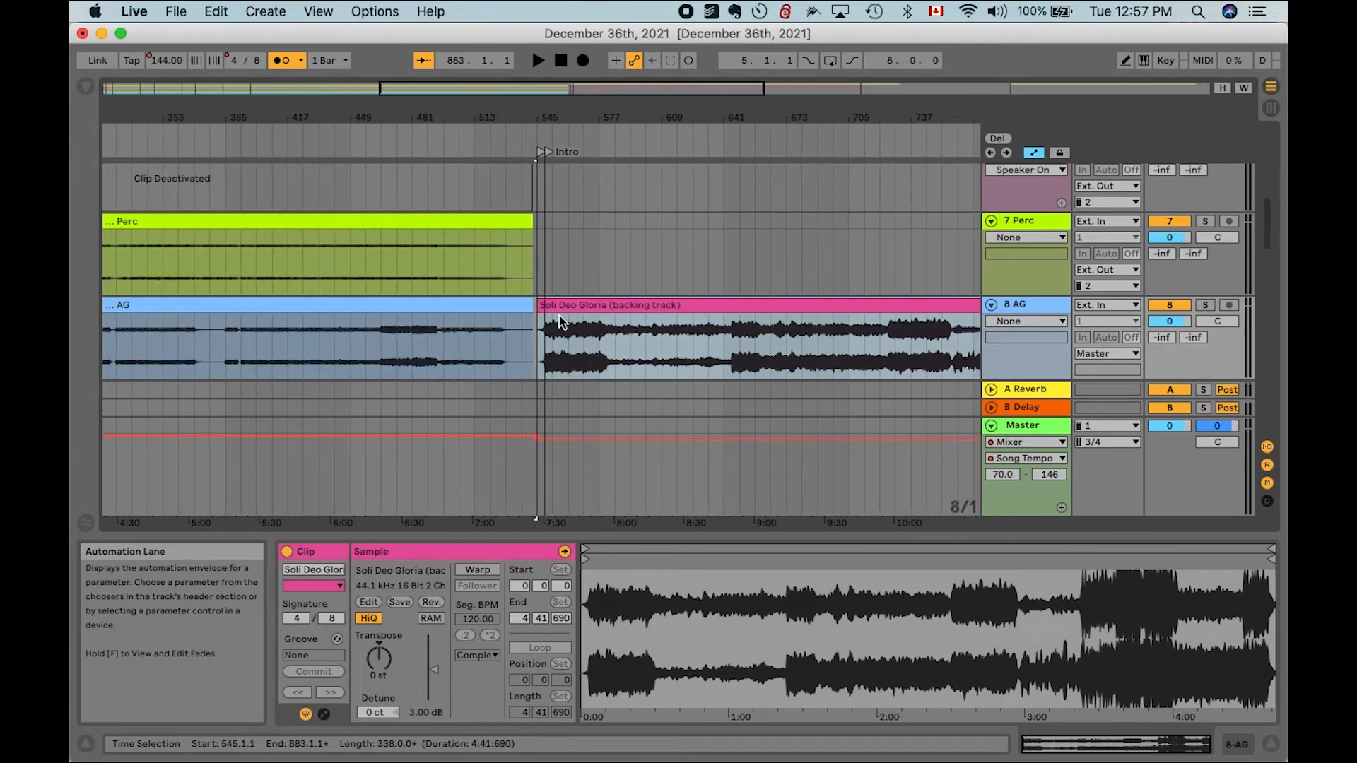
{"action": "scroll", "coordinate": [575, 304], "scroll_direction": "up", "scroll_amount": 5}
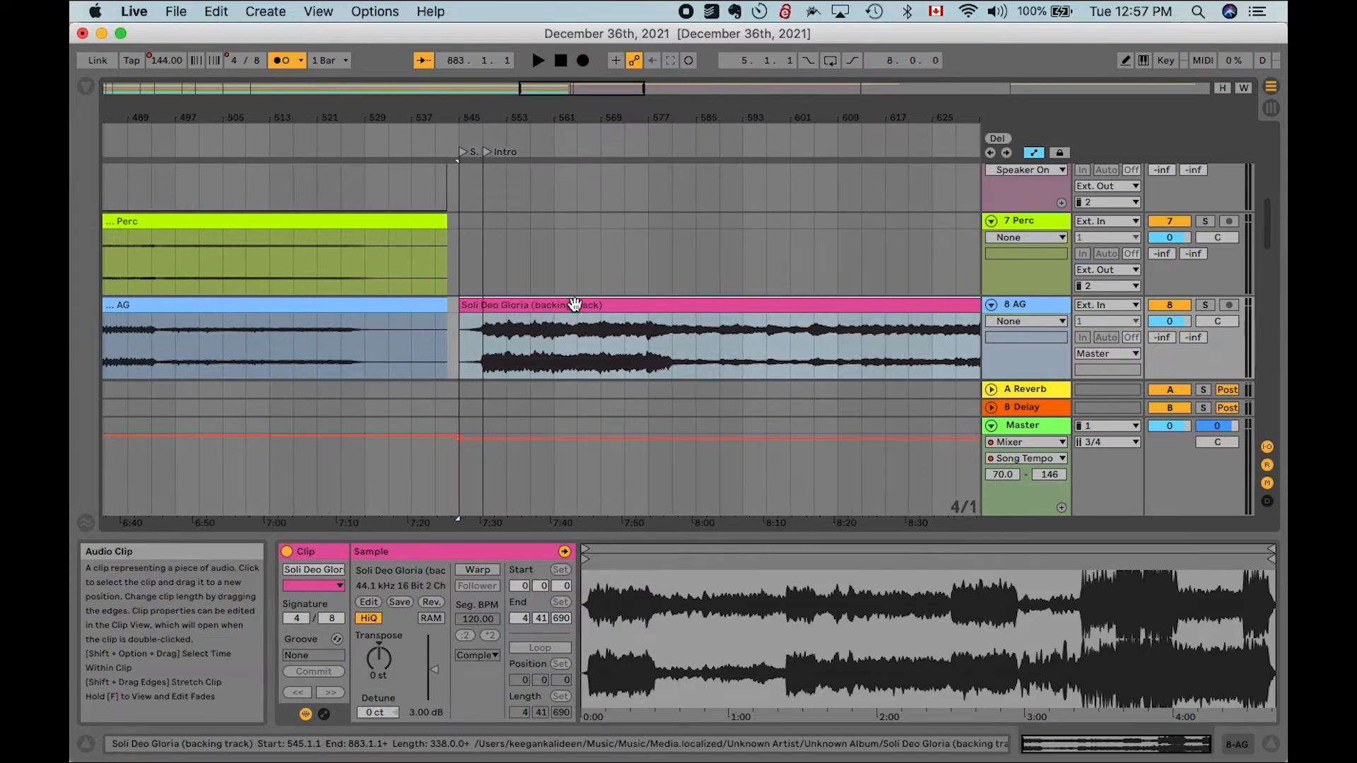
{"action": "key", "text": "Delete"}
- Switch to Finder and search this Mac for files matching soli deo gloria
{"action": "left_click", "coordinate": [147, 740]}
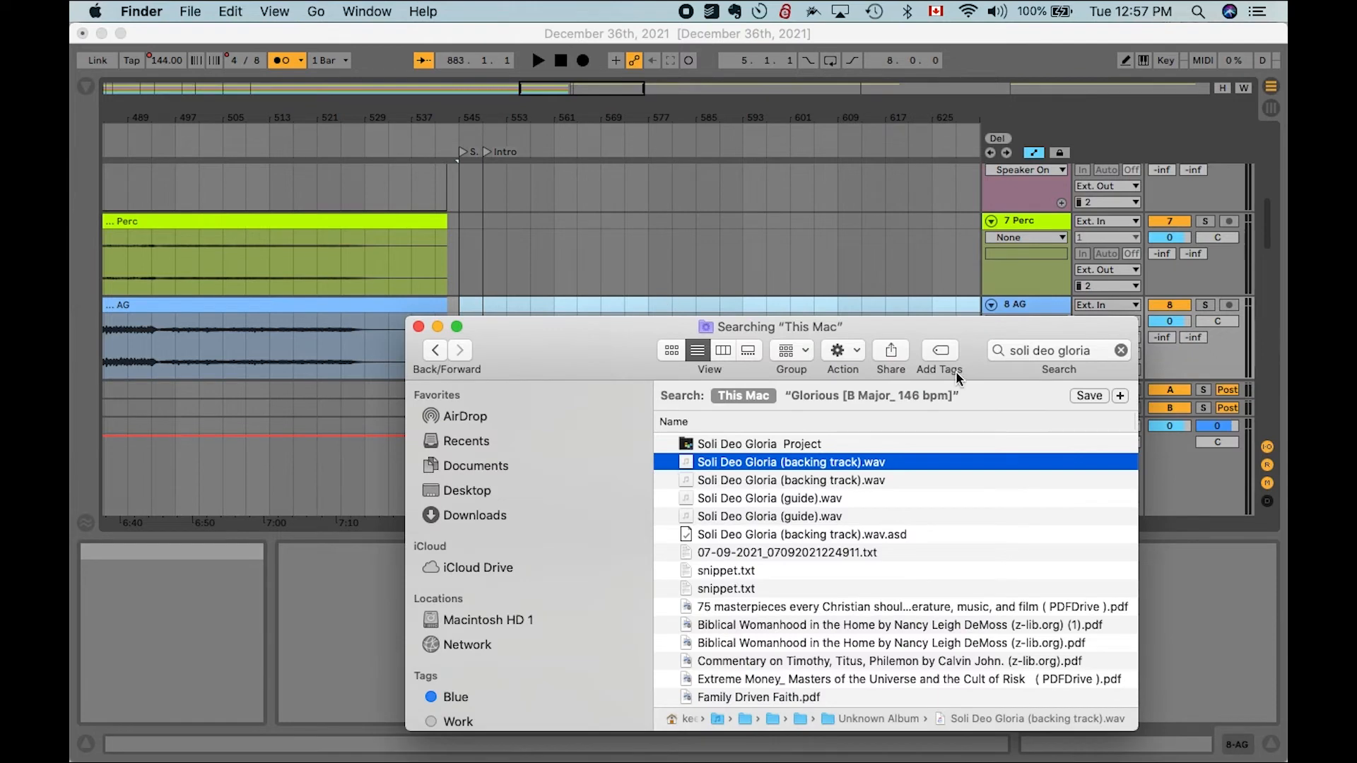
{"action": "left_click", "coordinate": [1022, 347]}
{"action": "type", "text": "soli d"}
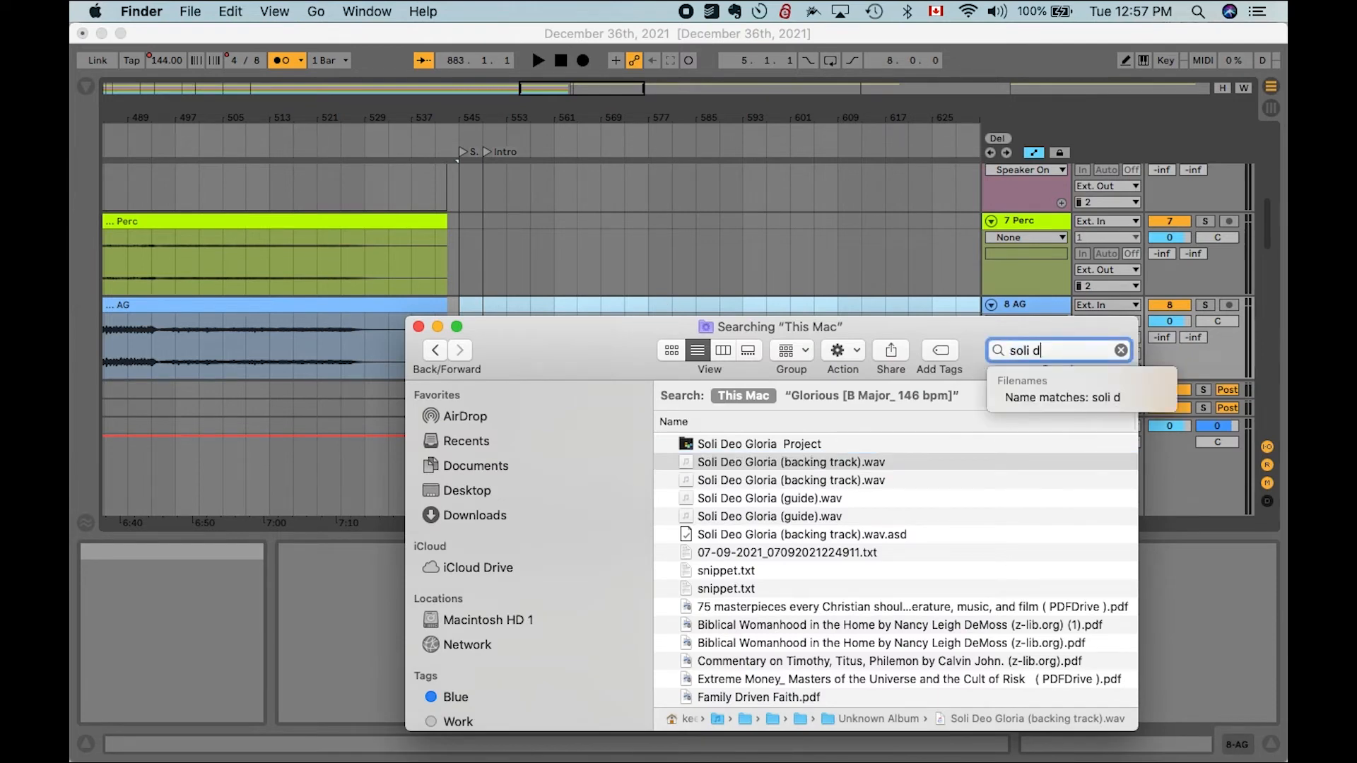
{"action": "type", "text": "eo grloria"}
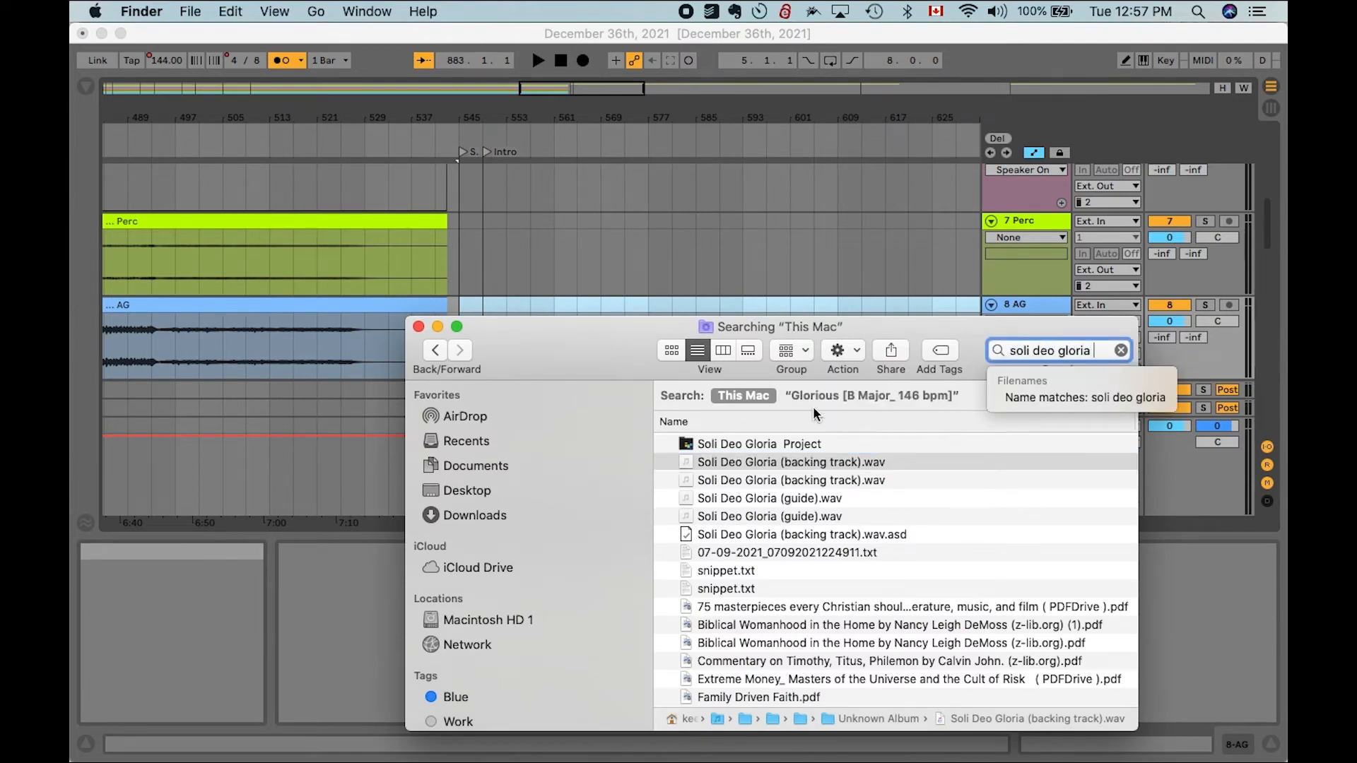
{"action": "scroll", "coordinate": [714, 480], "scroll_direction": "down", "scroll_amount": 10}
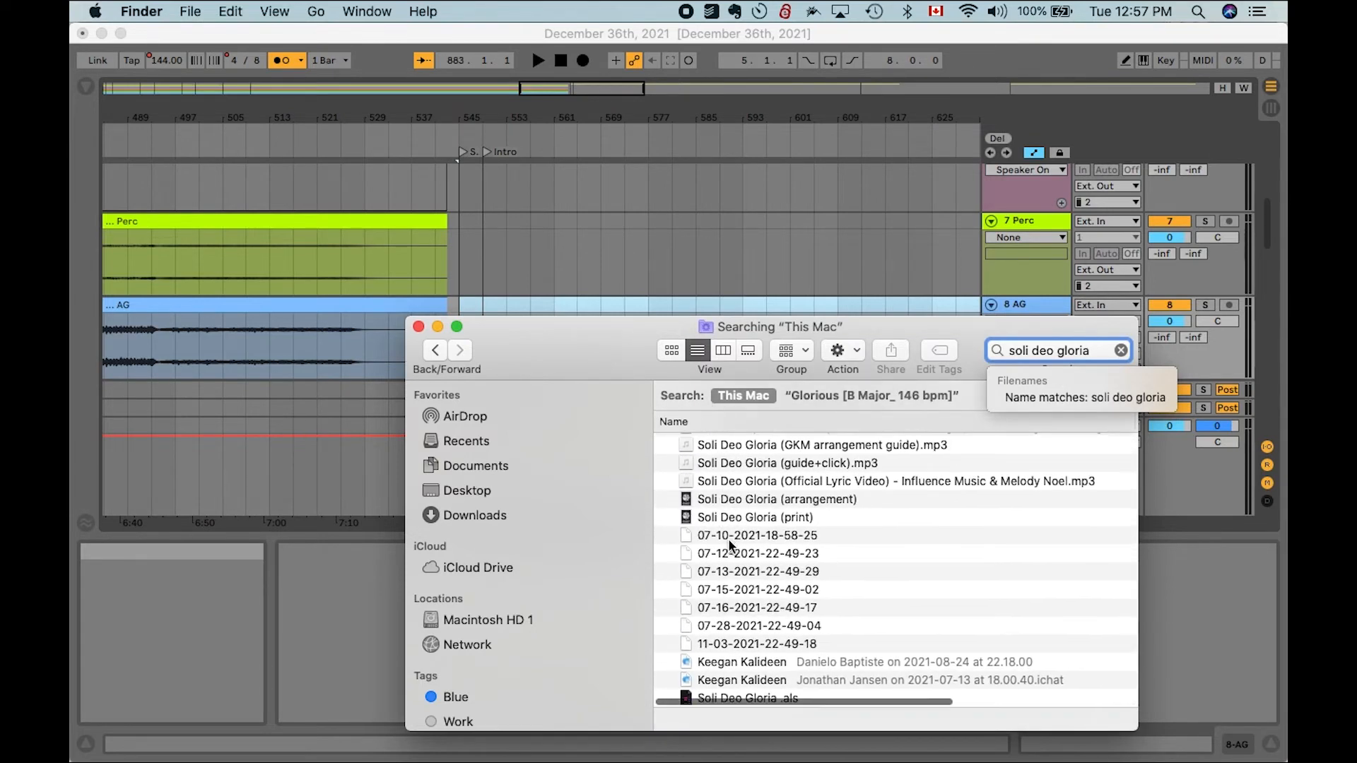
{"action": "scroll", "coordinate": [728, 539], "scroll_direction": "up", "scroll_amount": 3}
{"action": "scroll", "coordinate": [728, 539], "scroll_direction": "down", "scroll_amount": 3}
{"action": "scroll", "coordinate": [728, 539], "scroll_direction": "up", "scroll_amount": 10}
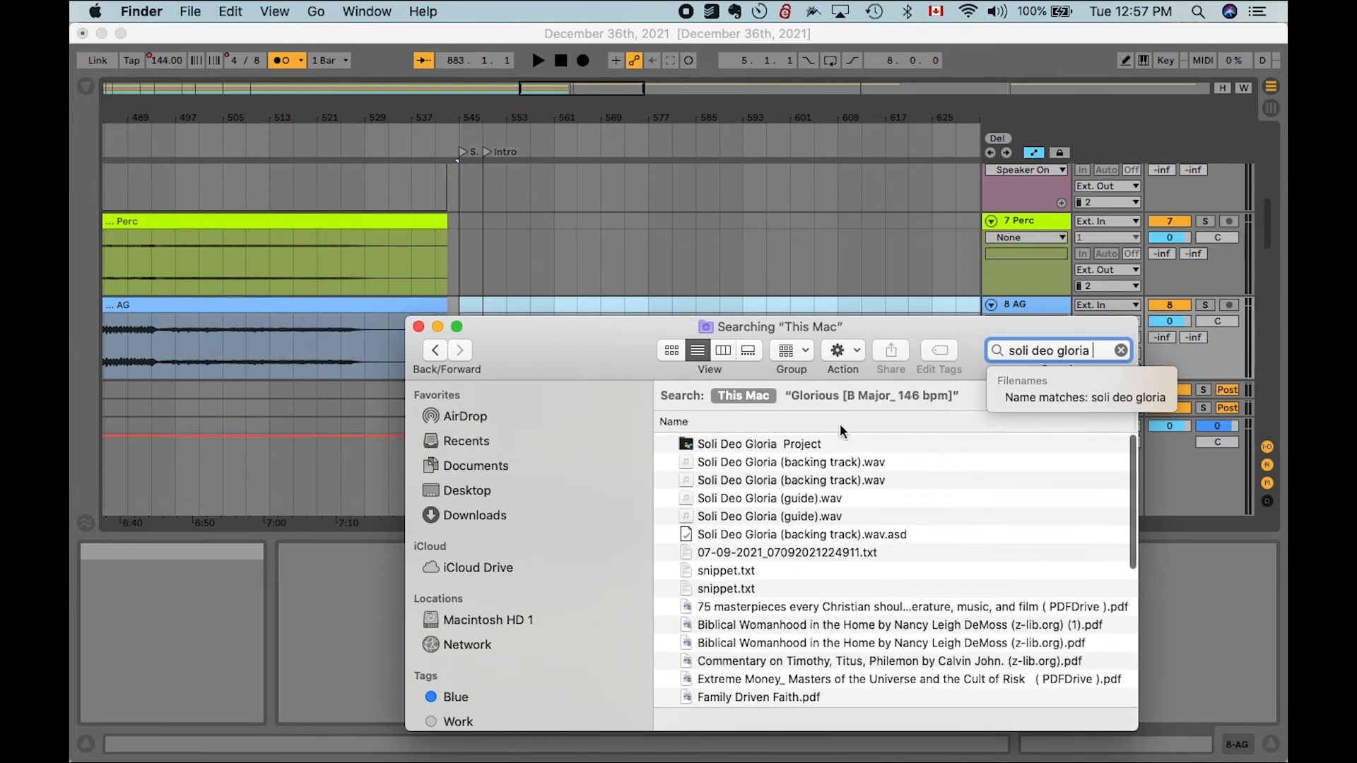
- Replace the search with SDG and browse the matching stem files
{"action": "triple_click", "coordinate": [1067, 353]}
{"action": "type", "text": "SDG"}
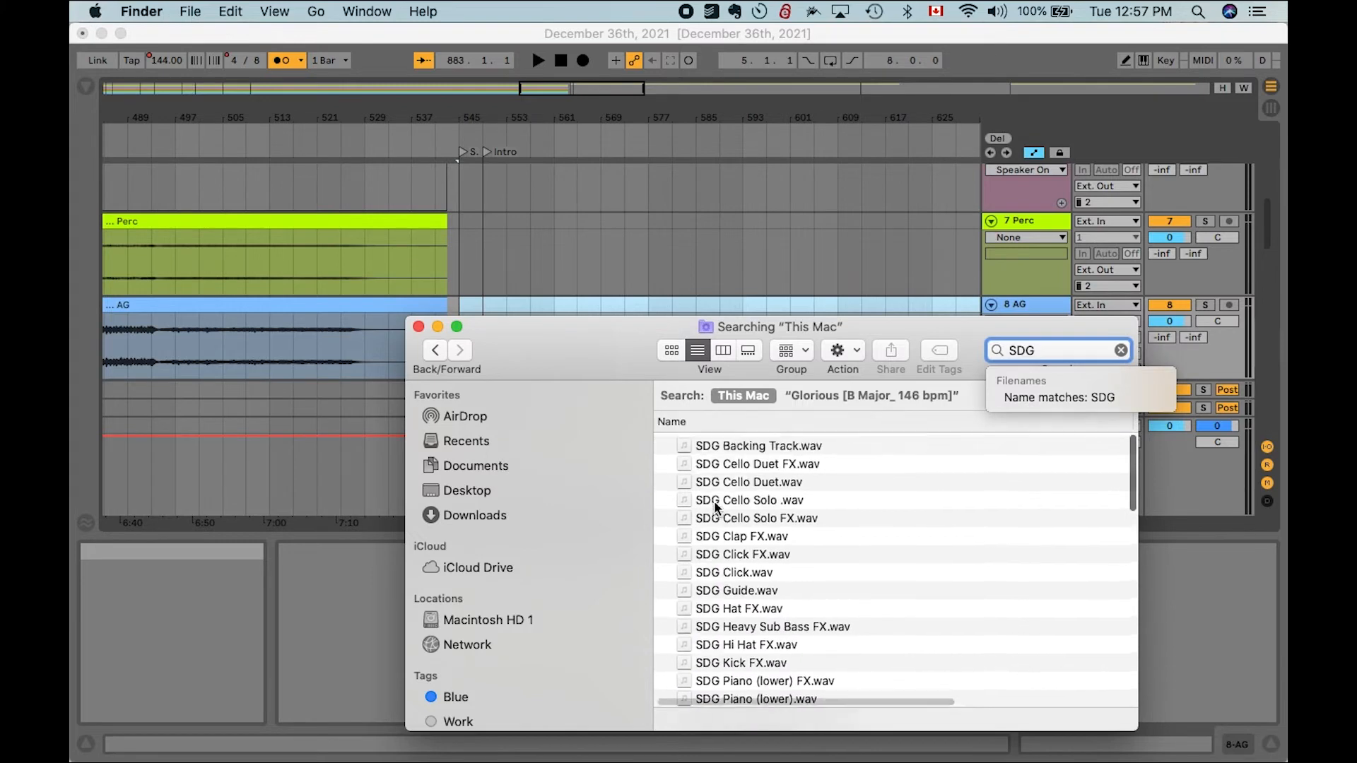
{"action": "scroll", "coordinate": [714, 500], "scroll_direction": "down", "scroll_amount": 5}
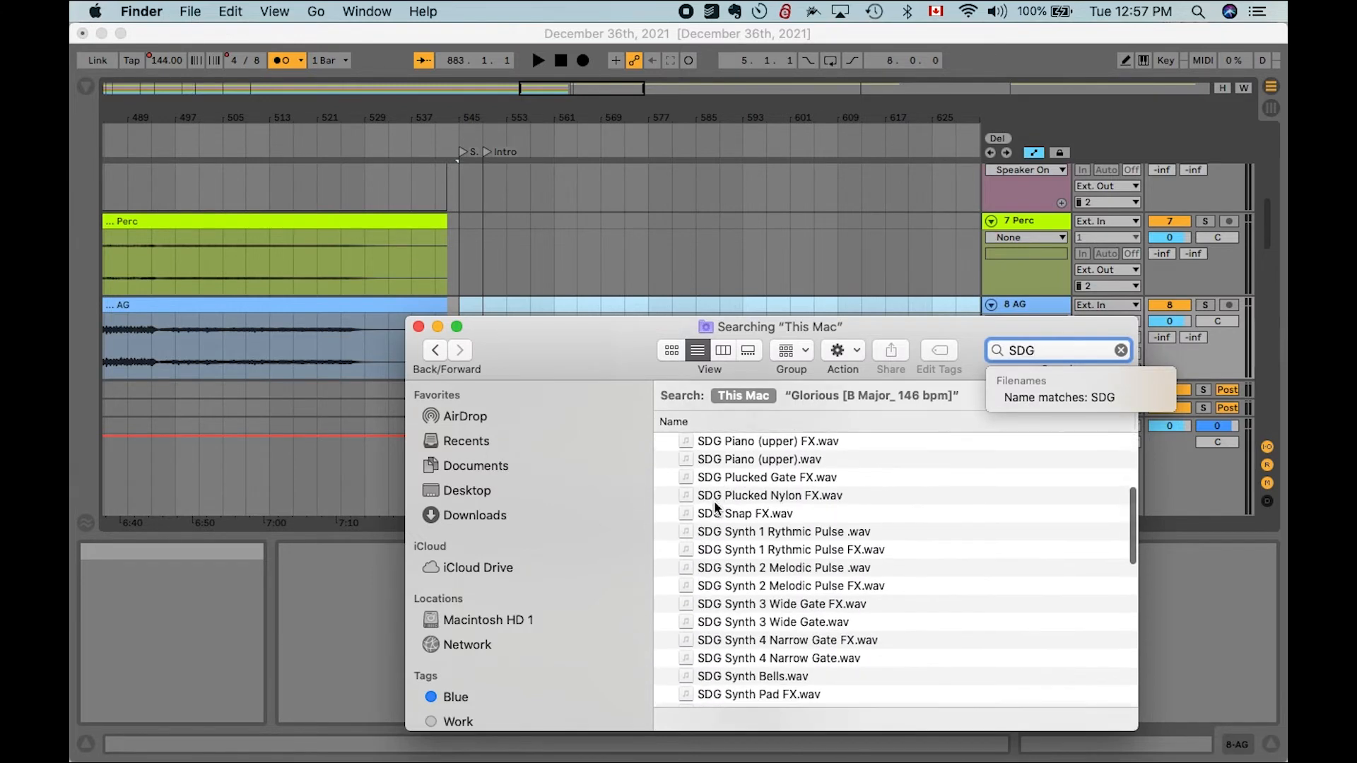
{"action": "scroll", "coordinate": [714, 501], "scroll_direction": "down", "scroll_amount": 5}
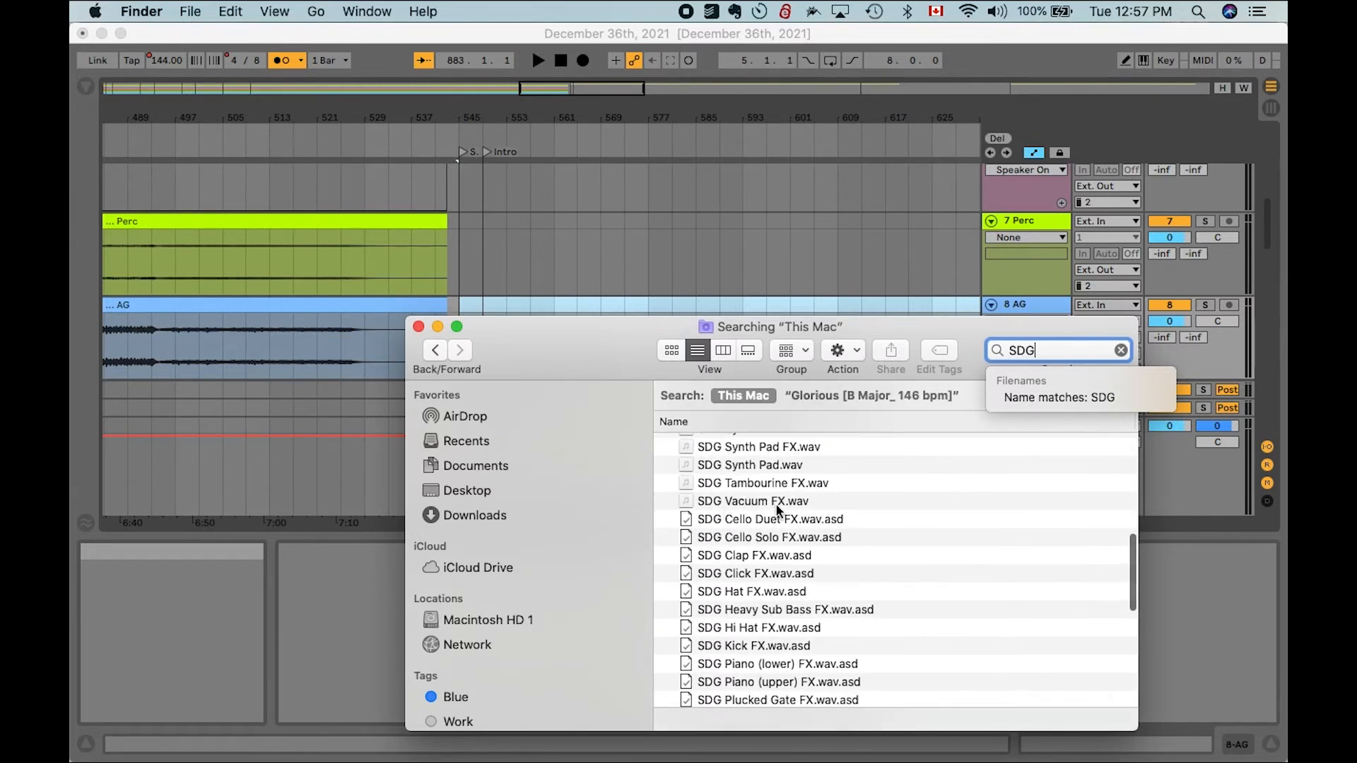
{"action": "scroll", "coordinate": [775, 503], "scroll_direction": "up", "scroll_amount": 10}
{"action": "scroll", "coordinate": [776, 506], "scroll_direction": "down", "scroll_amount": 15}
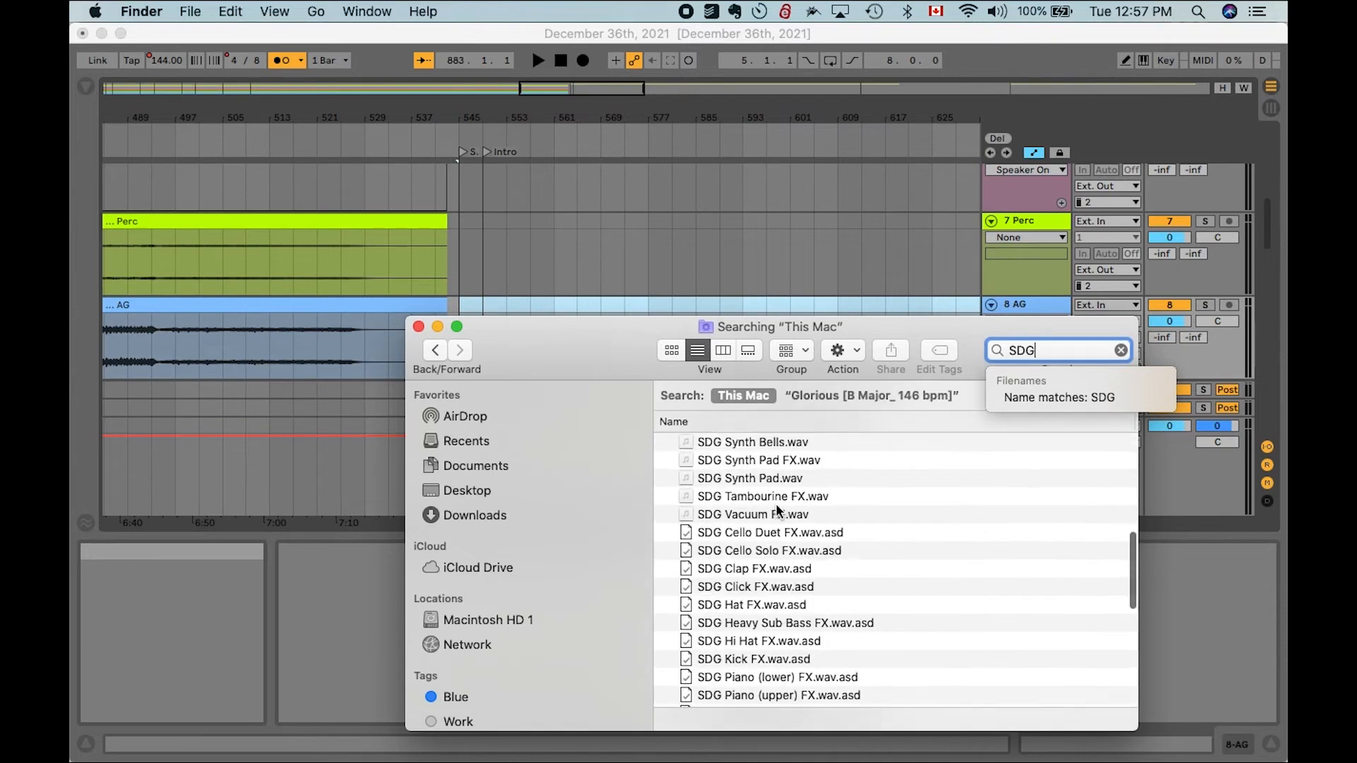
{"action": "scroll", "coordinate": [776, 506], "scroll_direction": "up", "scroll_amount": 5}
{"action": "scroll", "coordinate": [778, 509], "scroll_direction": "up", "scroll_amount": 10}
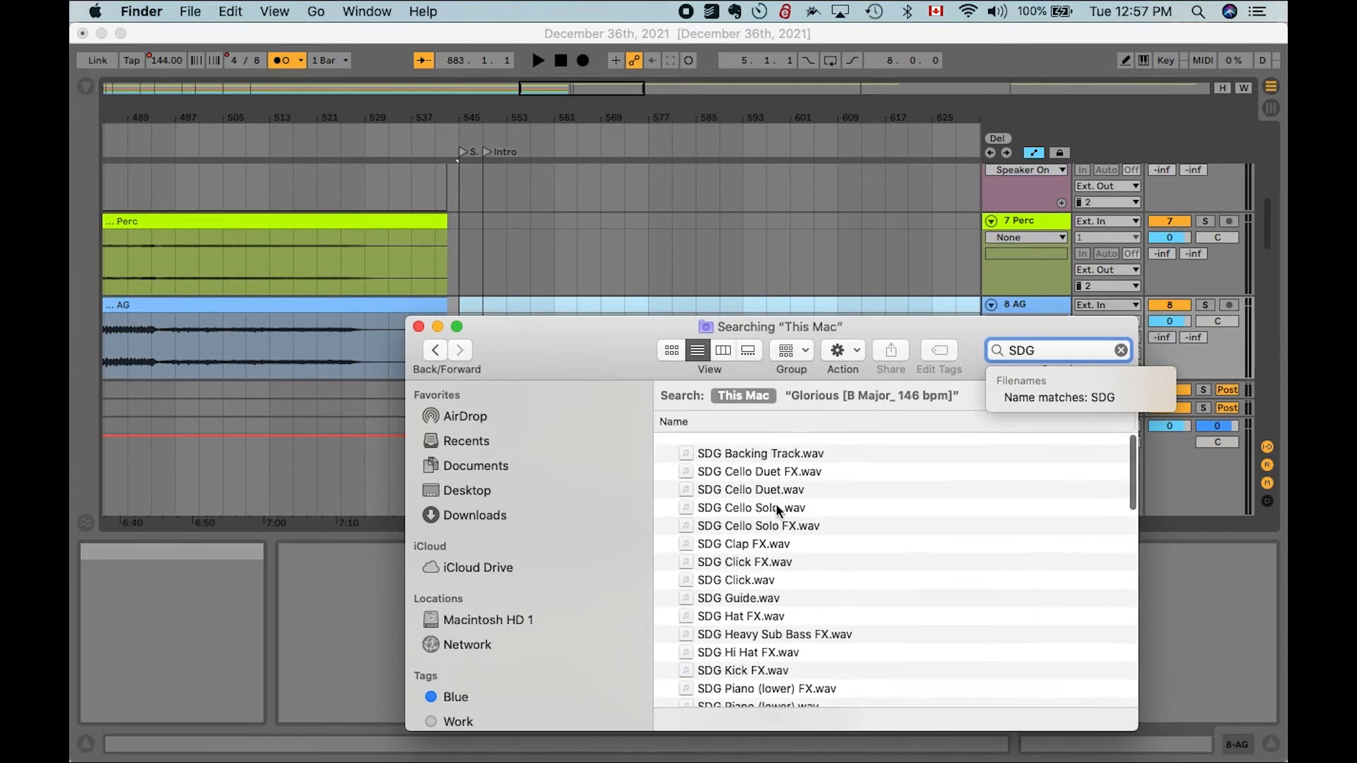
- Select the SDG FX stems from Cello Duet FX through Kick FX, skipping the non-FX files
{"action": "left_click", "coordinate": [738, 461]}
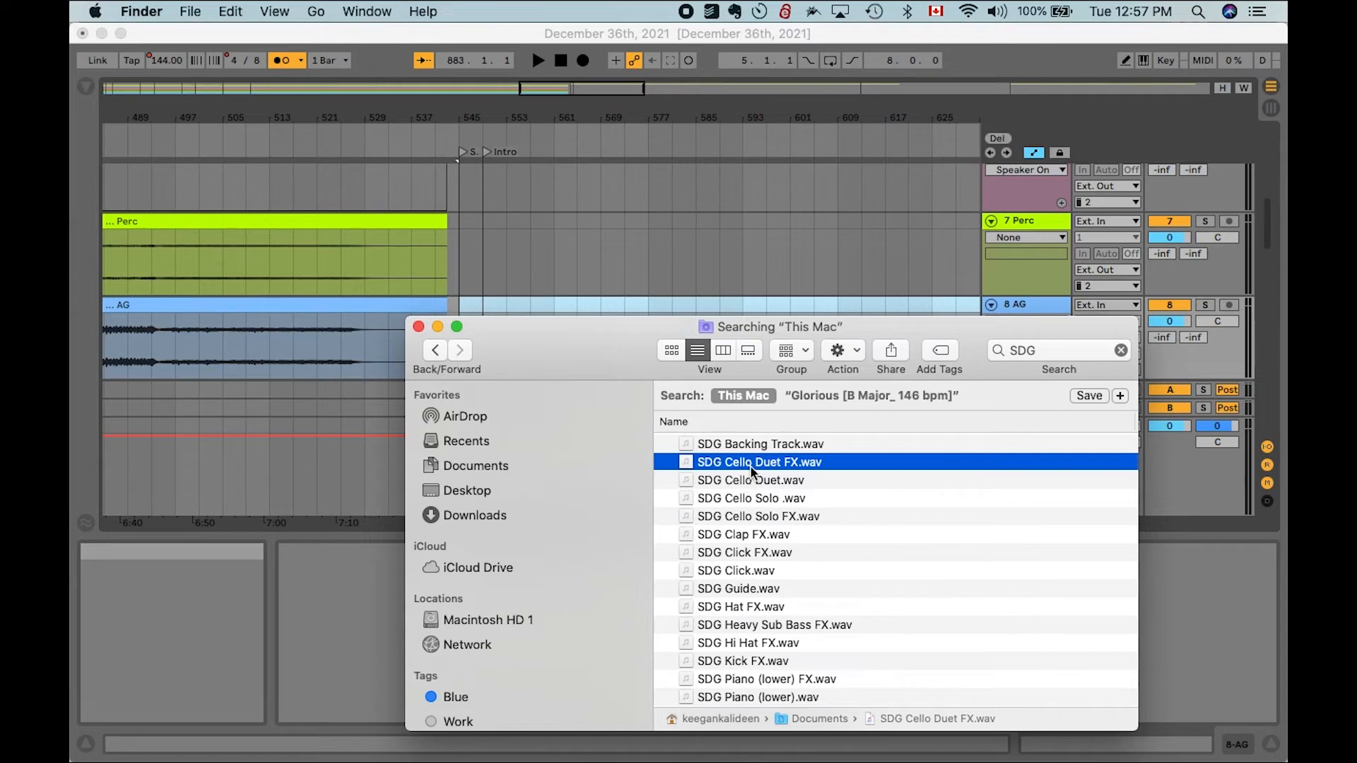
{"action": "left_click", "coordinate": [760, 517], "text": "super"}
{"action": "scroll", "coordinate": [760, 520], "scroll_direction": "down", "scroll_amount": 2}
{"action": "scroll", "coordinate": [758, 495], "scroll_direction": "up", "scroll_amount": 3}
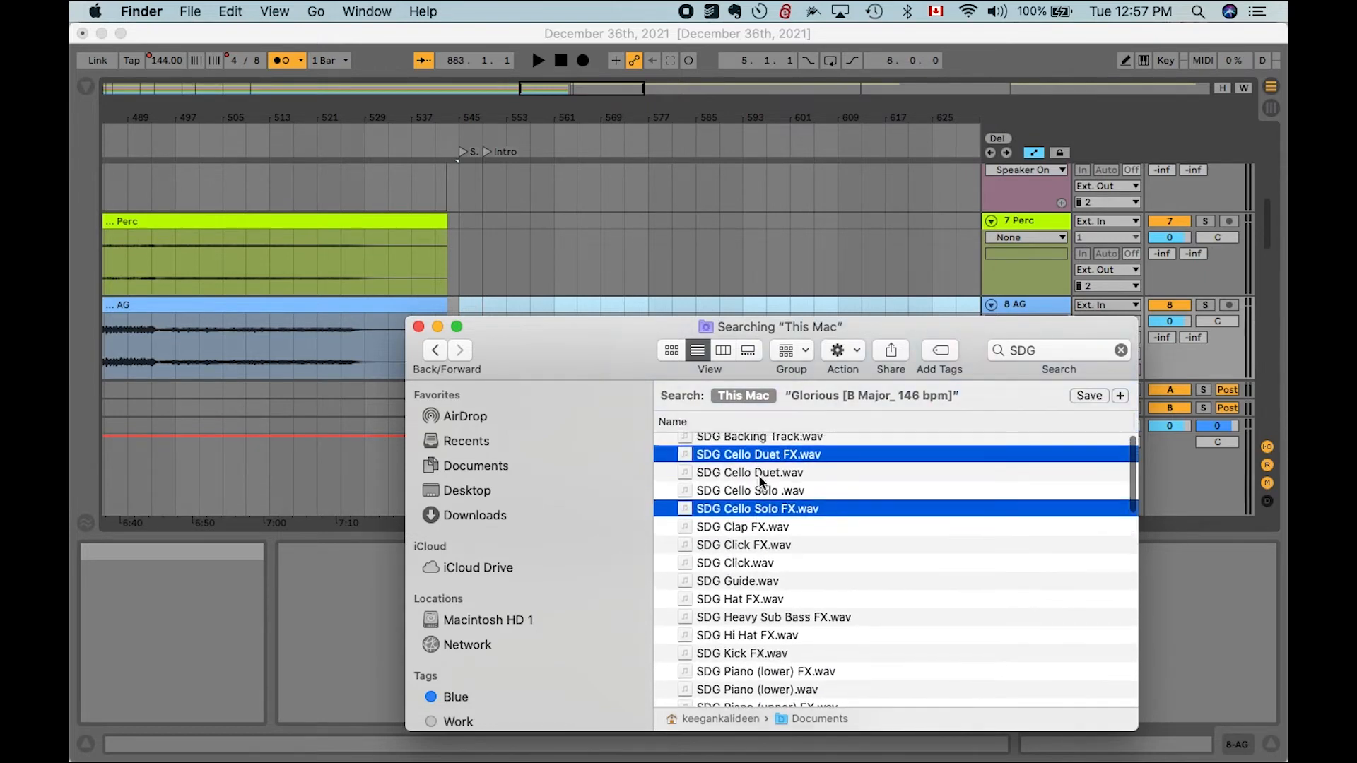
{"action": "left_click", "coordinate": [748, 527], "text": "super"}
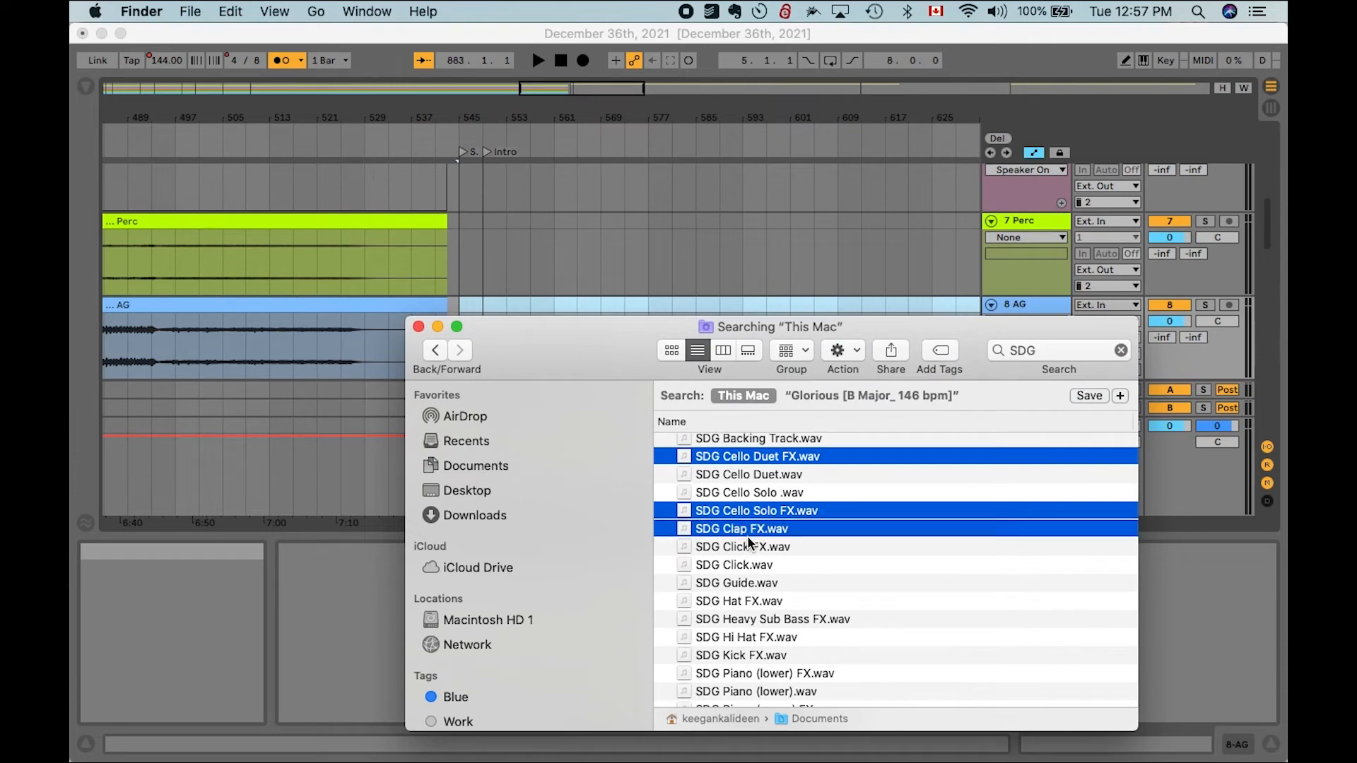
{"action": "left_click", "coordinate": [748, 546], "text": "super"}
{"action": "left_click", "coordinate": [732, 600], "text": "super"}
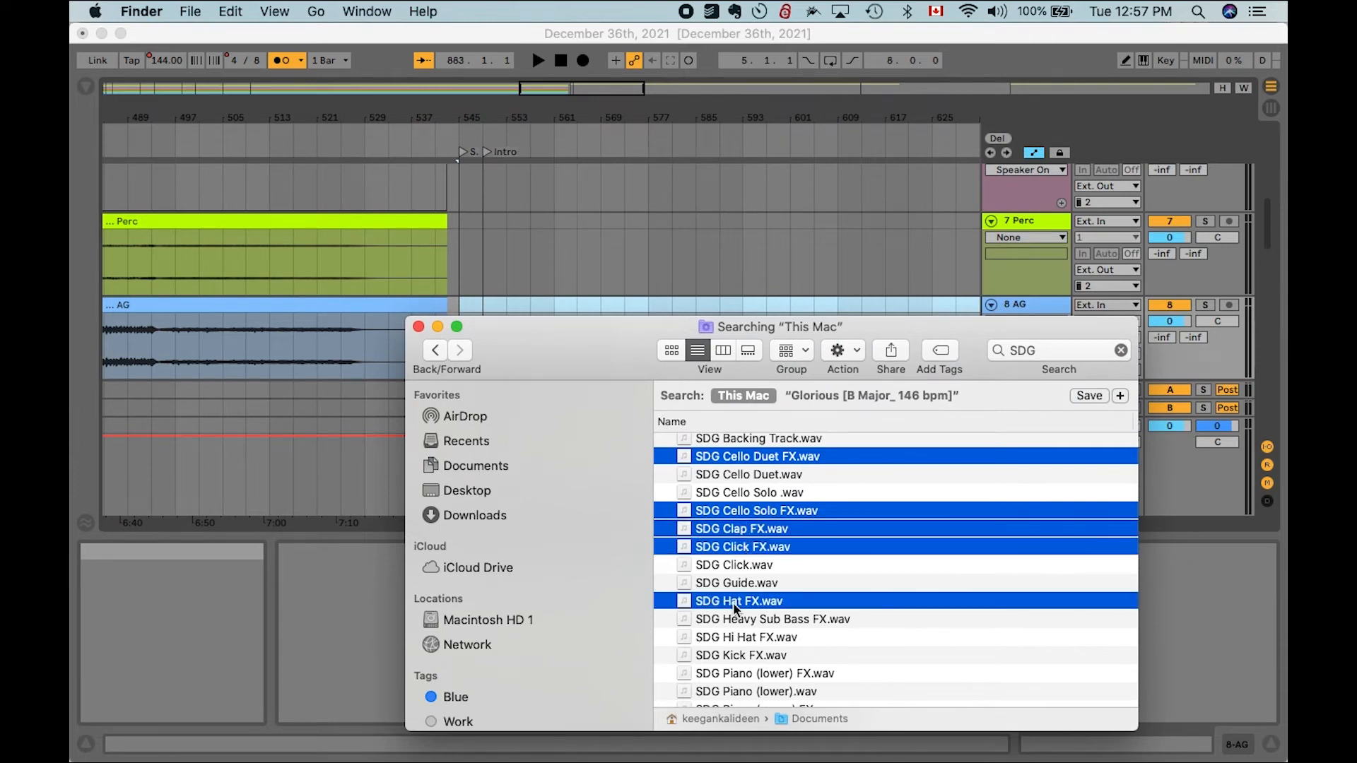
{"action": "left_click", "coordinate": [735, 619], "text": "super"}
{"action": "left_click", "coordinate": [736, 639], "text": "super"}
{"action": "left_click", "coordinate": [738, 654], "text": "super"}
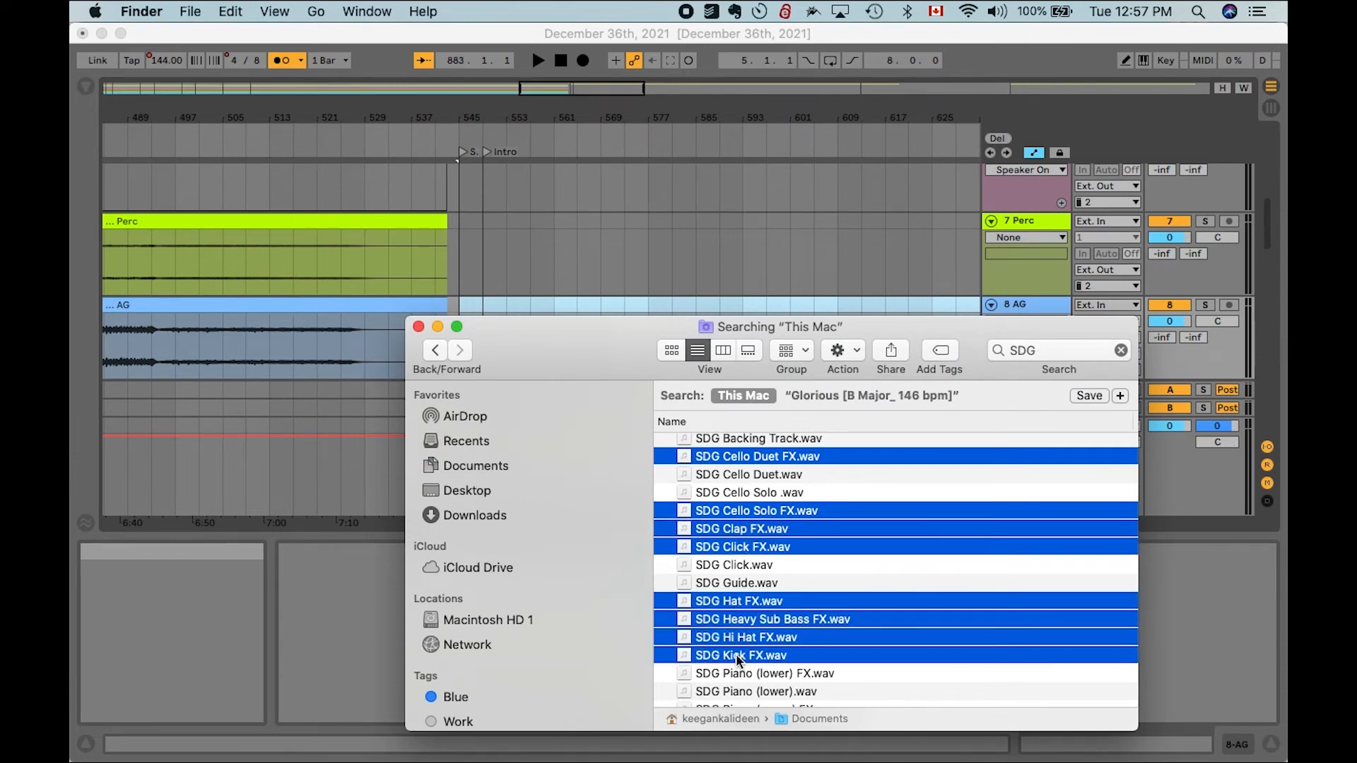
- Add the Piano, Plucked, Snap and Synth 1–3 FX stems to the selection
{"action": "scroll", "coordinate": [748, 579], "scroll_direction": "down", "scroll_amount": 3}
{"action": "left_click", "coordinate": [749, 569], "text": "super"}
{"action": "left_click", "coordinate": [749, 599], "text": "super"}
{"action": "scroll", "coordinate": [750, 598], "scroll_direction": "down", "scroll_amount": 2}
{"action": "left_click", "coordinate": [750, 580], "text": "super"}
{"action": "scroll", "coordinate": [750, 566], "scroll_direction": "down", "scroll_amount": 2}
{"action": "left_click", "coordinate": [750, 543], "text": "super"}
{"action": "left_click", "coordinate": [748, 596], "text": "super"}
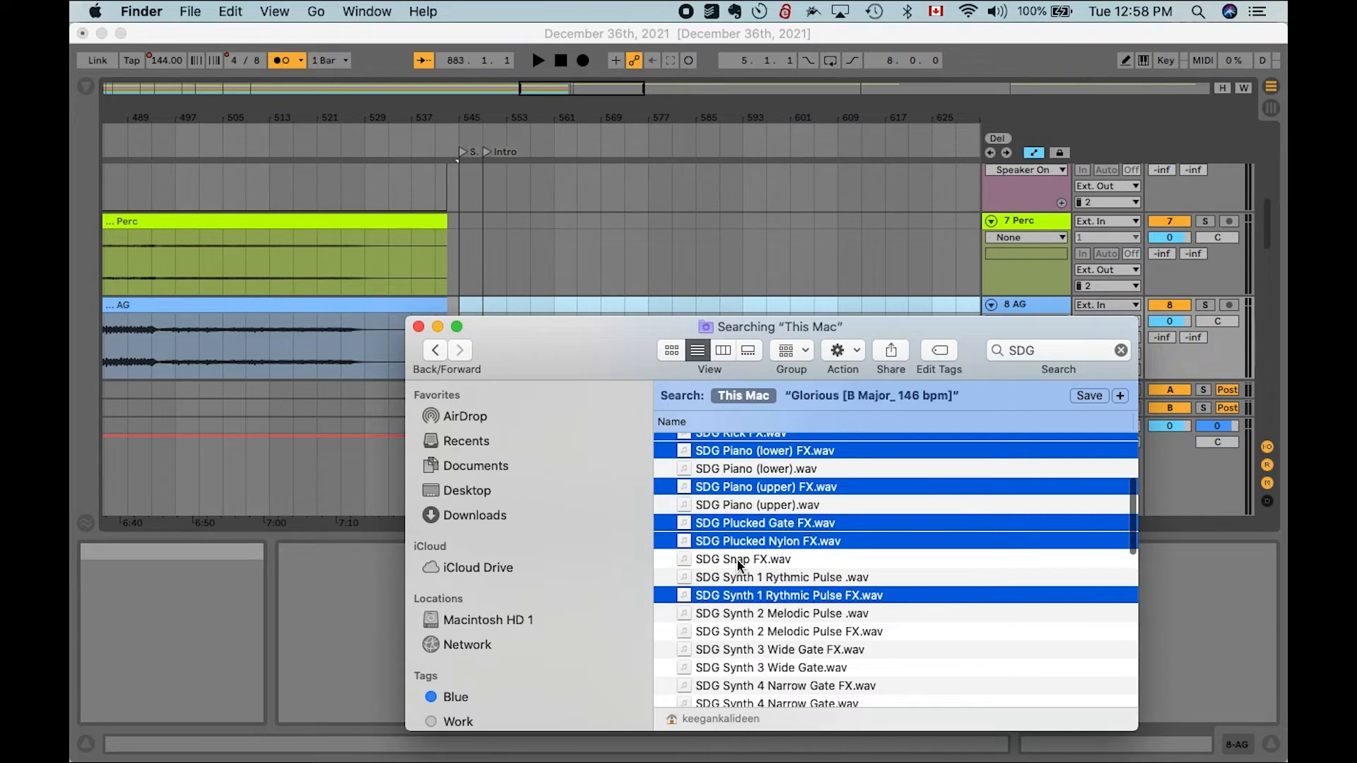
{"action": "left_click", "coordinate": [737, 560], "text": "super"}
{"action": "left_click", "coordinate": [750, 632], "text": "super"}
{"action": "left_click", "coordinate": [755, 574], "text": "super"}
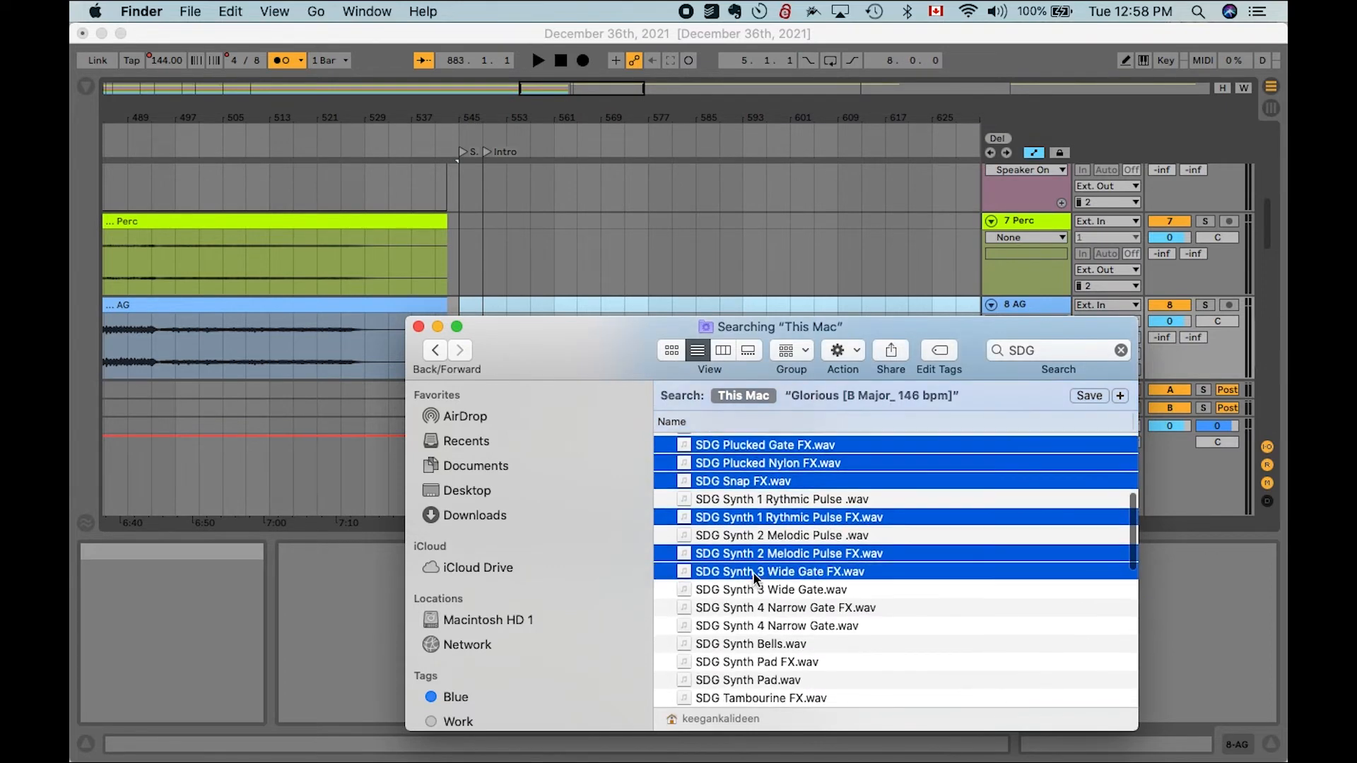
- Open the selected stem files, then stop and close the Music player they open in
{"action": "double_click", "coordinate": [751, 612], "text": "super"}
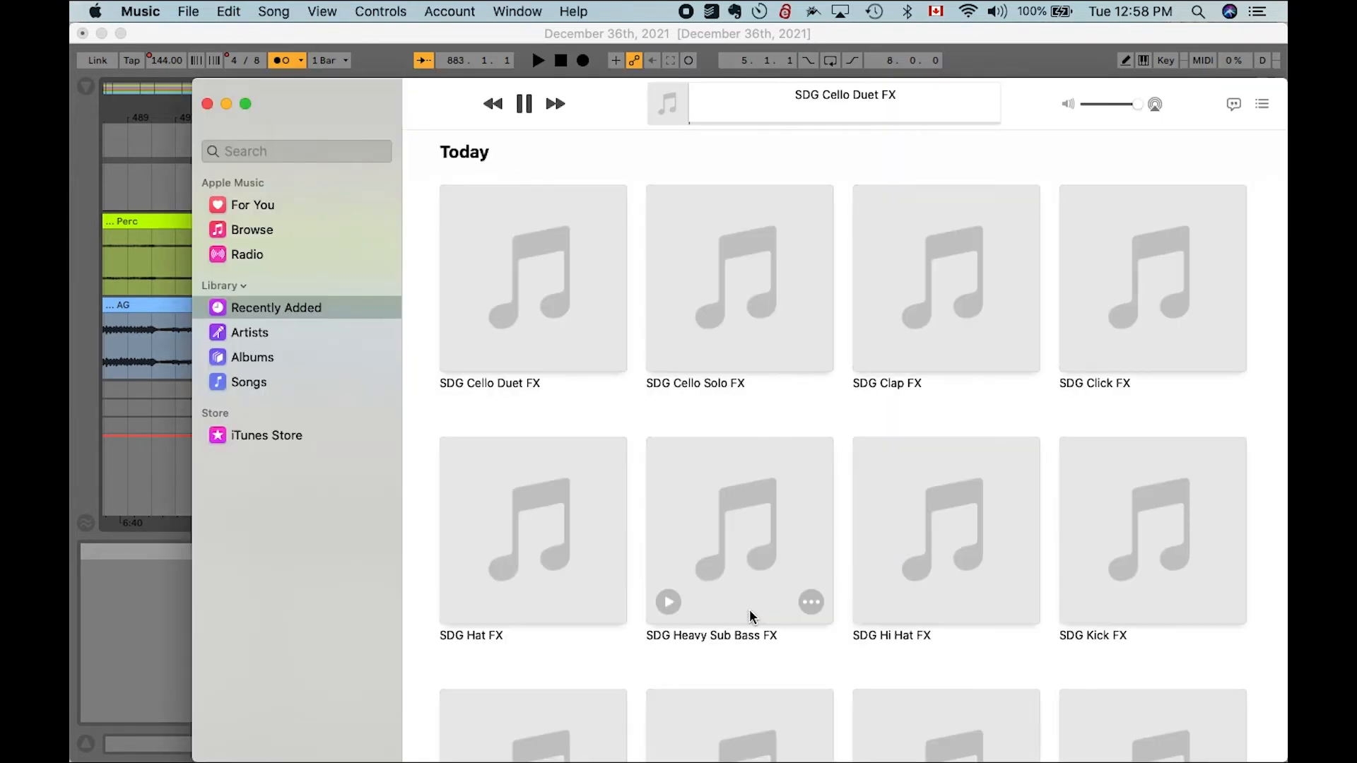
{"action": "left_click", "coordinate": [524, 104]}
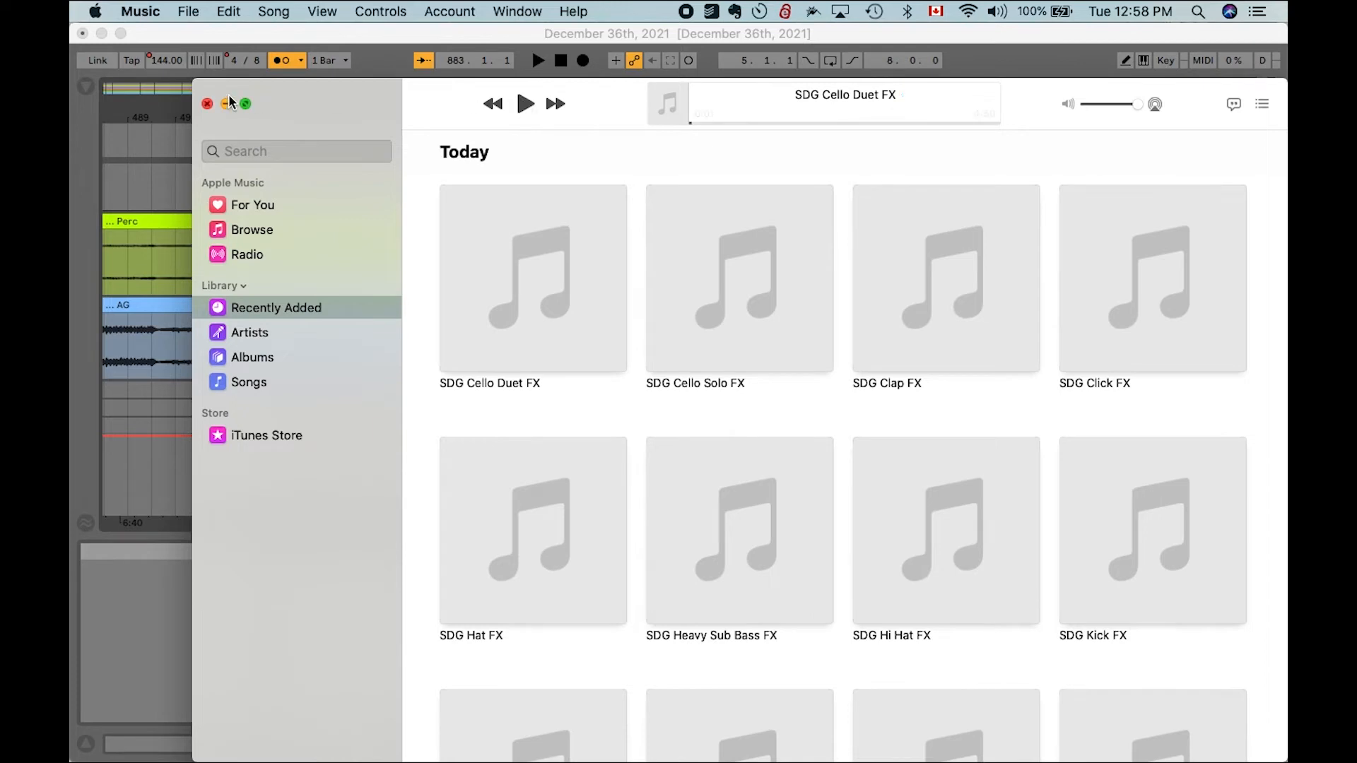
{"action": "left_click", "coordinate": [210, 104]}
- Add the Synth 4 Narrow Gate FX, Synth Pad FX and Vacuum FX stems to the selection
{"action": "left_click", "coordinate": [790, 538]}
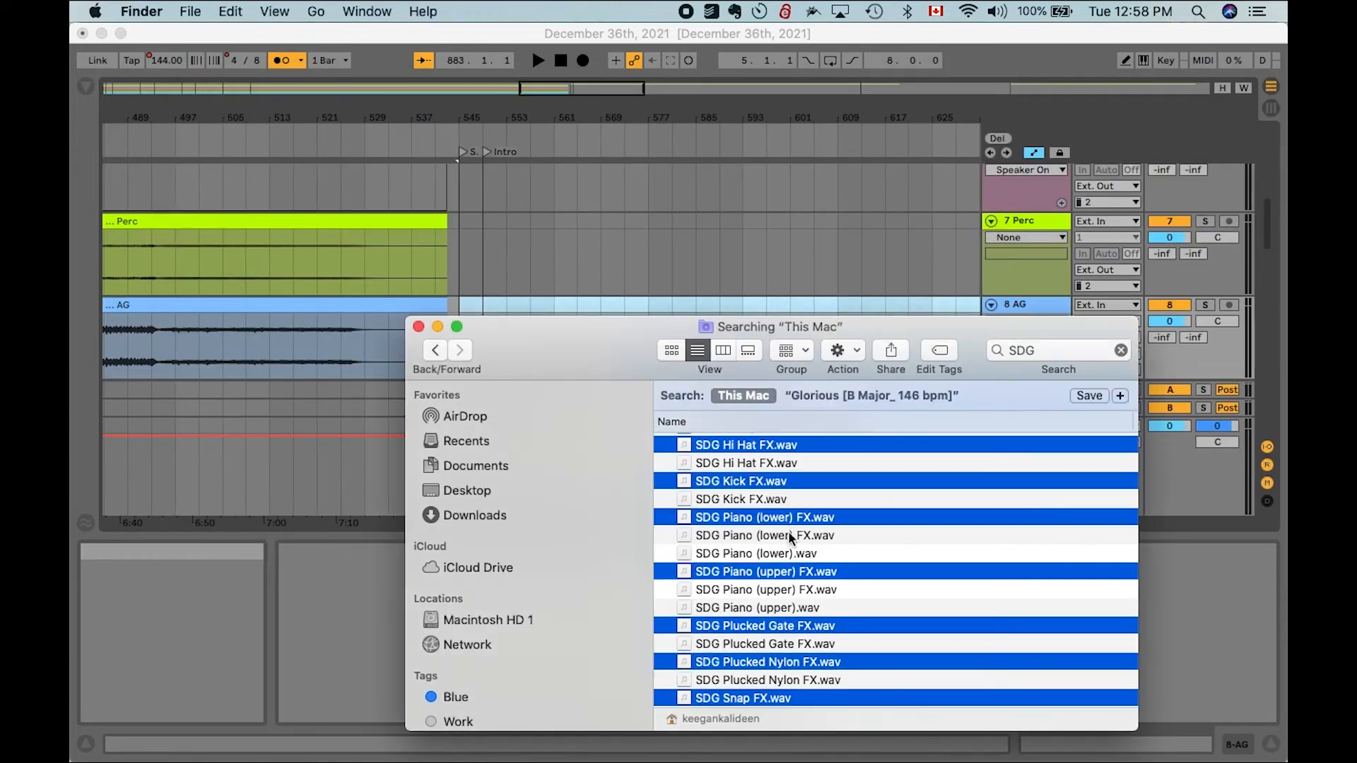
{"action": "scroll", "coordinate": [789, 645], "scroll_direction": "down", "scroll_amount": 5}
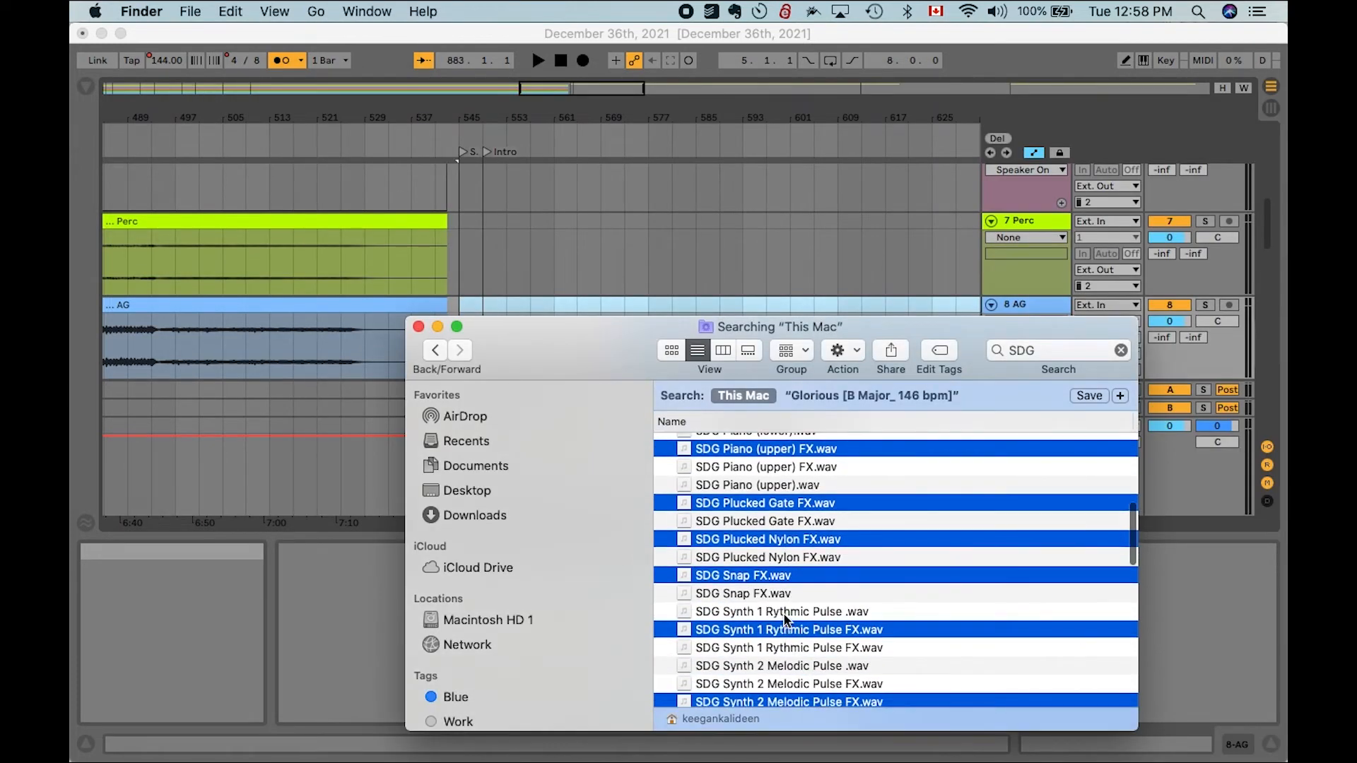
{"action": "scroll", "coordinate": [786, 620], "scroll_direction": "down", "scroll_amount": 8}
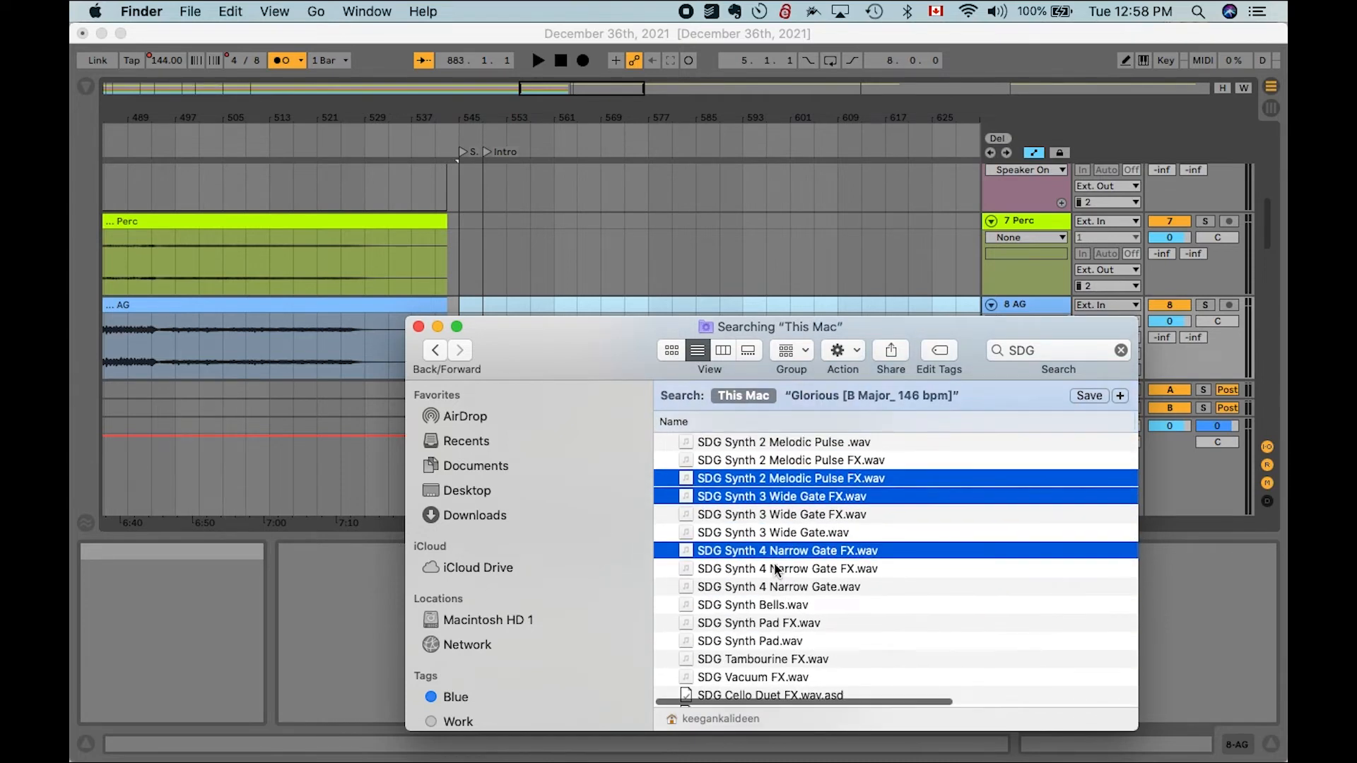
{"action": "left_click", "coordinate": [775, 570], "text": "super"}
{"action": "left_click", "coordinate": [781, 516], "text": "super"}
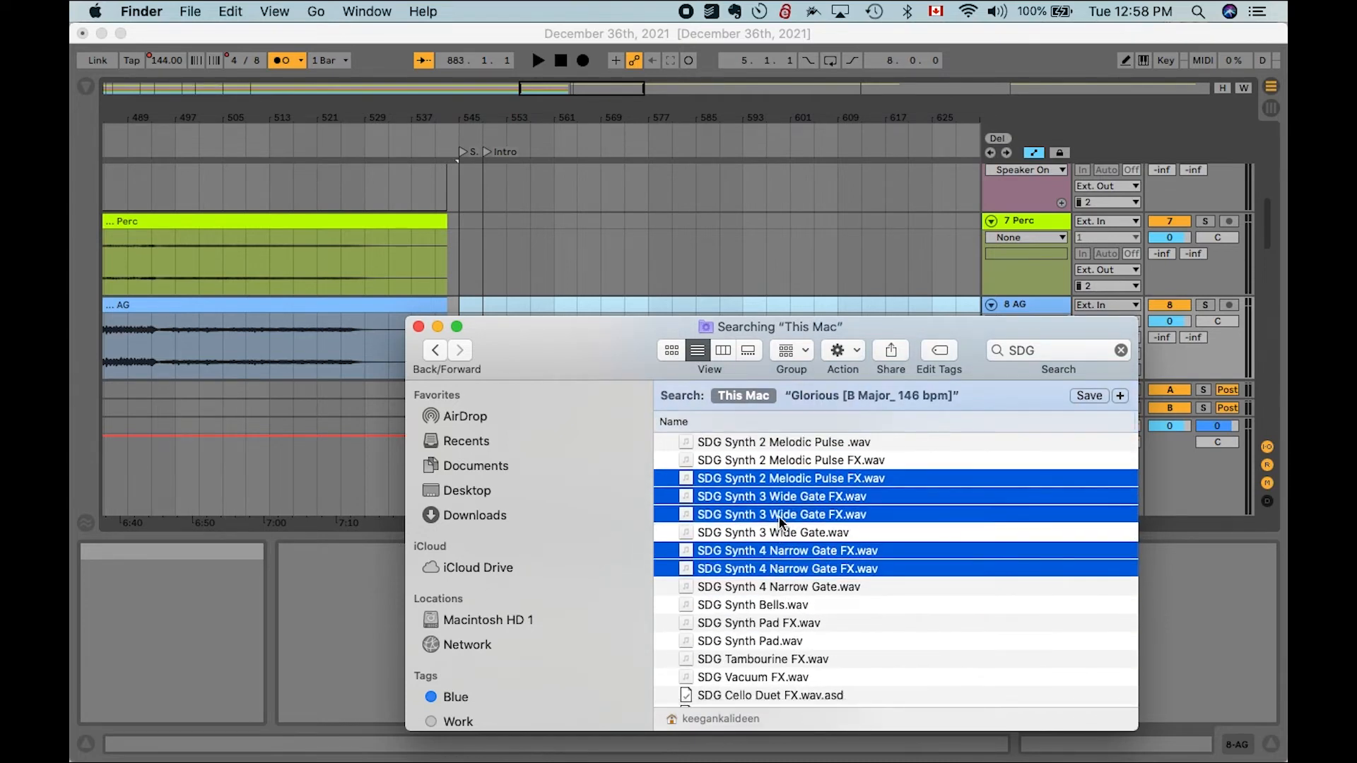
{"action": "left_click", "coordinate": [787, 462], "text": "super"}
{"action": "scroll", "coordinate": [787, 541], "scroll_direction": "down", "scroll_amount": 3}
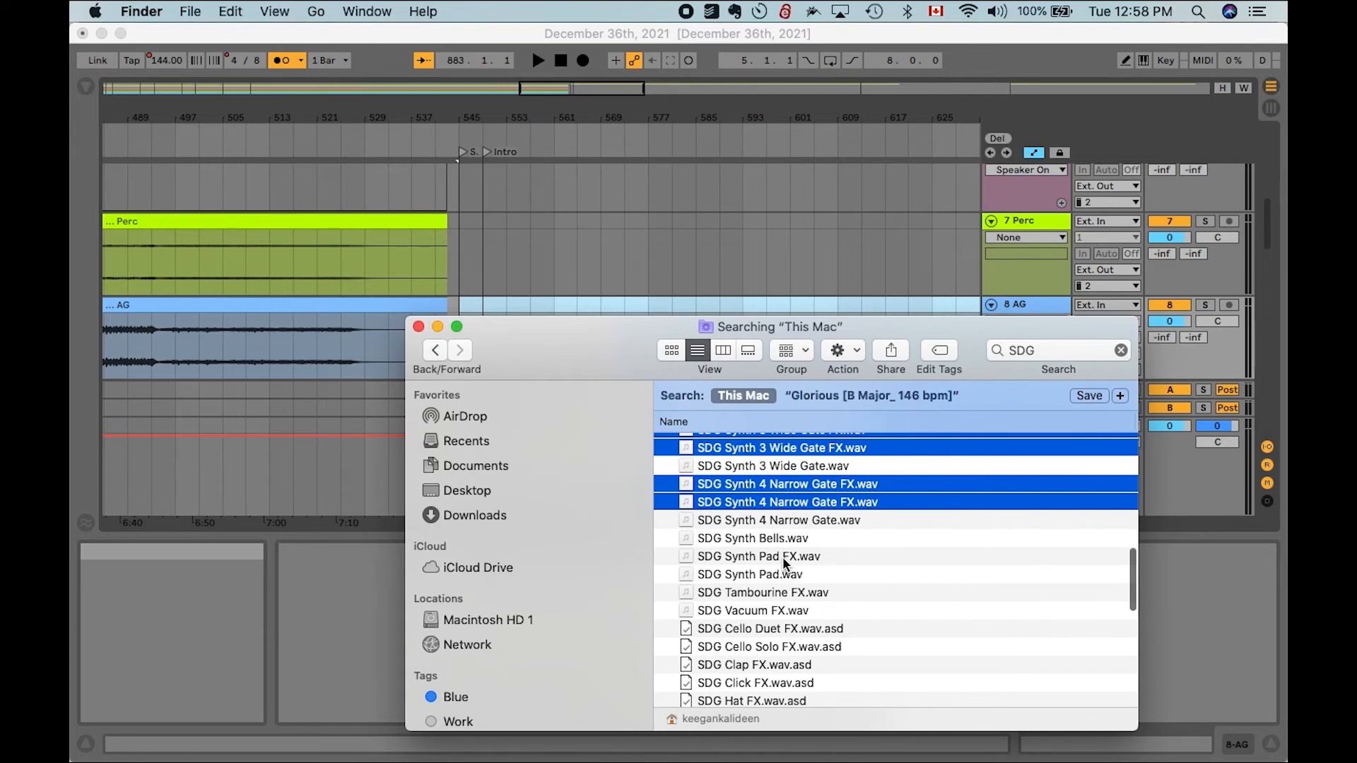
{"action": "left_click", "coordinate": [782, 557], "text": "super"}
{"action": "left_click", "coordinate": [782, 612], "text": "super"}
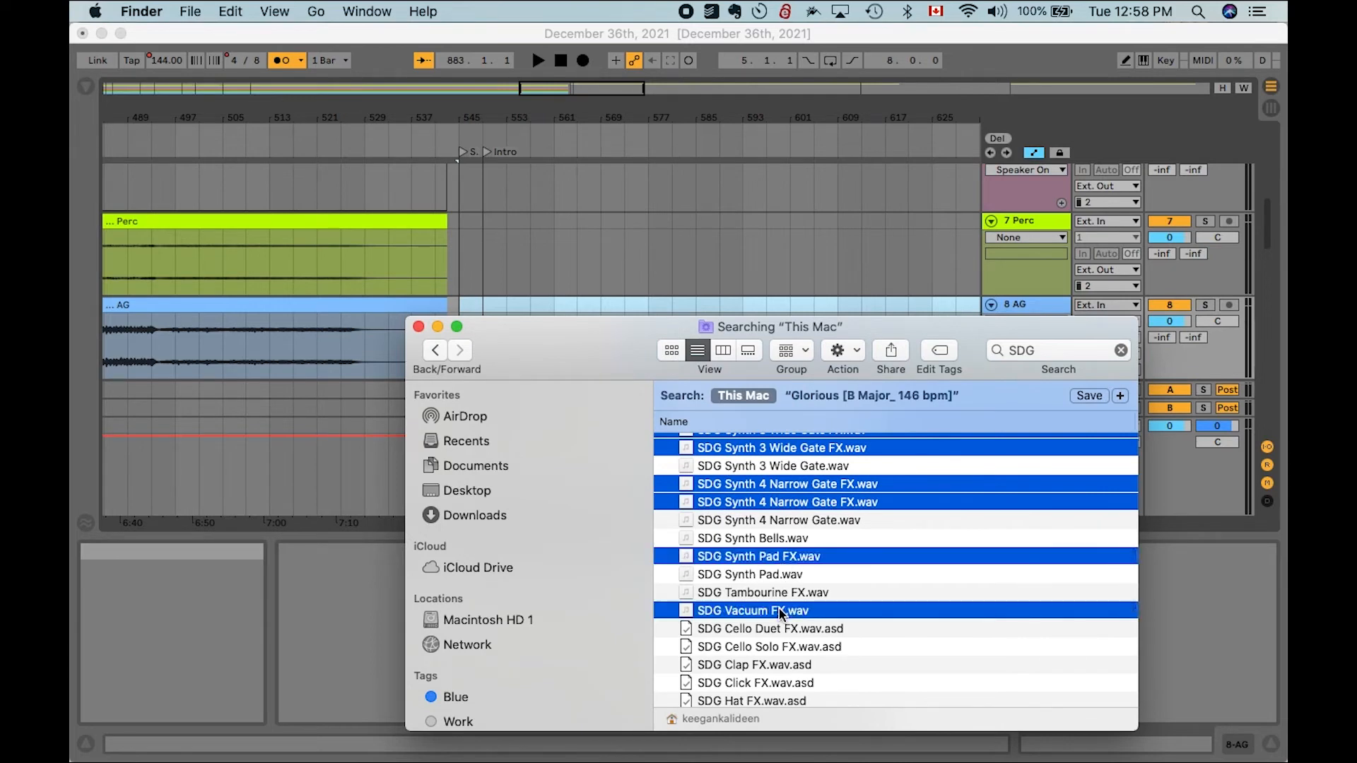
- Drag the selected SDG FX stems into the arrangement as new tracks starting at bar 545
{"action": "left_click_drag", "start_coordinate": [591, 353], "coordinate": [593, 471]}
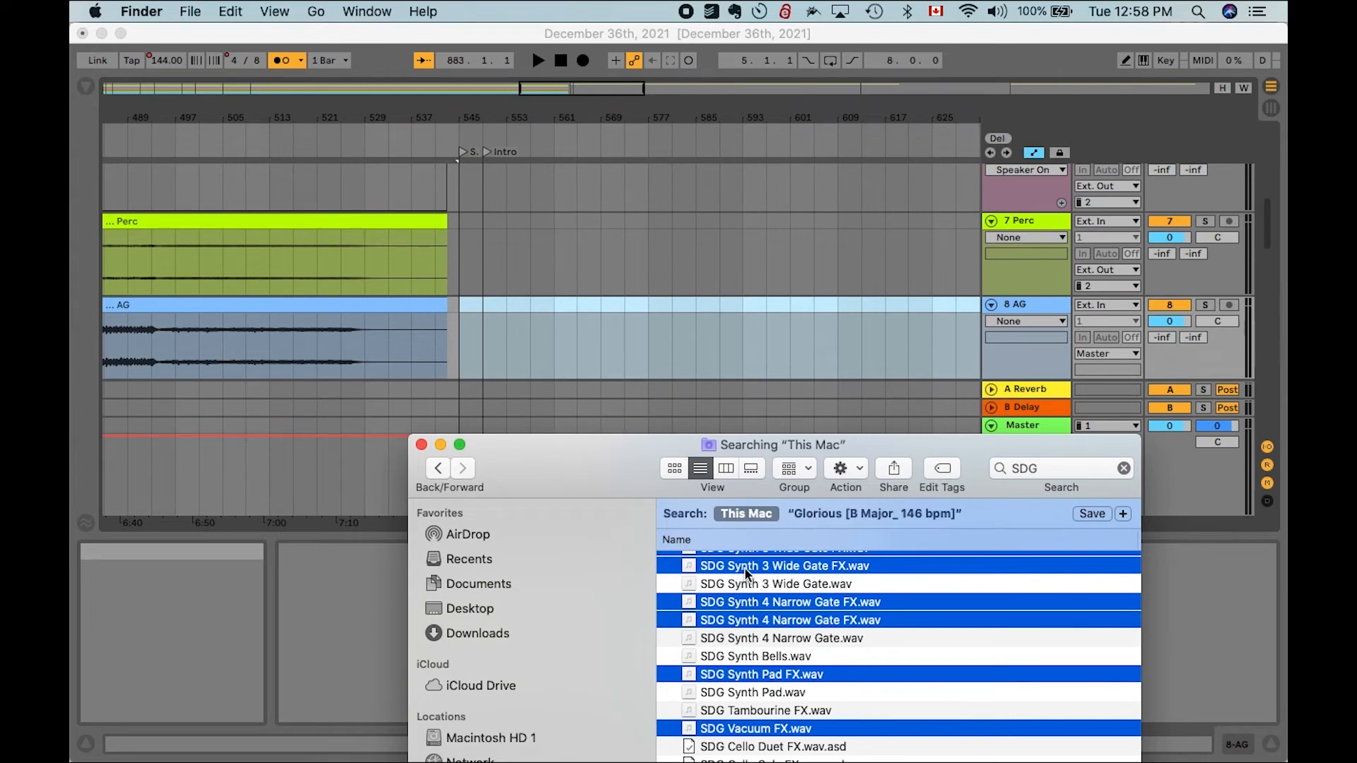
{"action": "left_click_drag", "start_coordinate": [707, 351], "coordinate": [463, 339]}
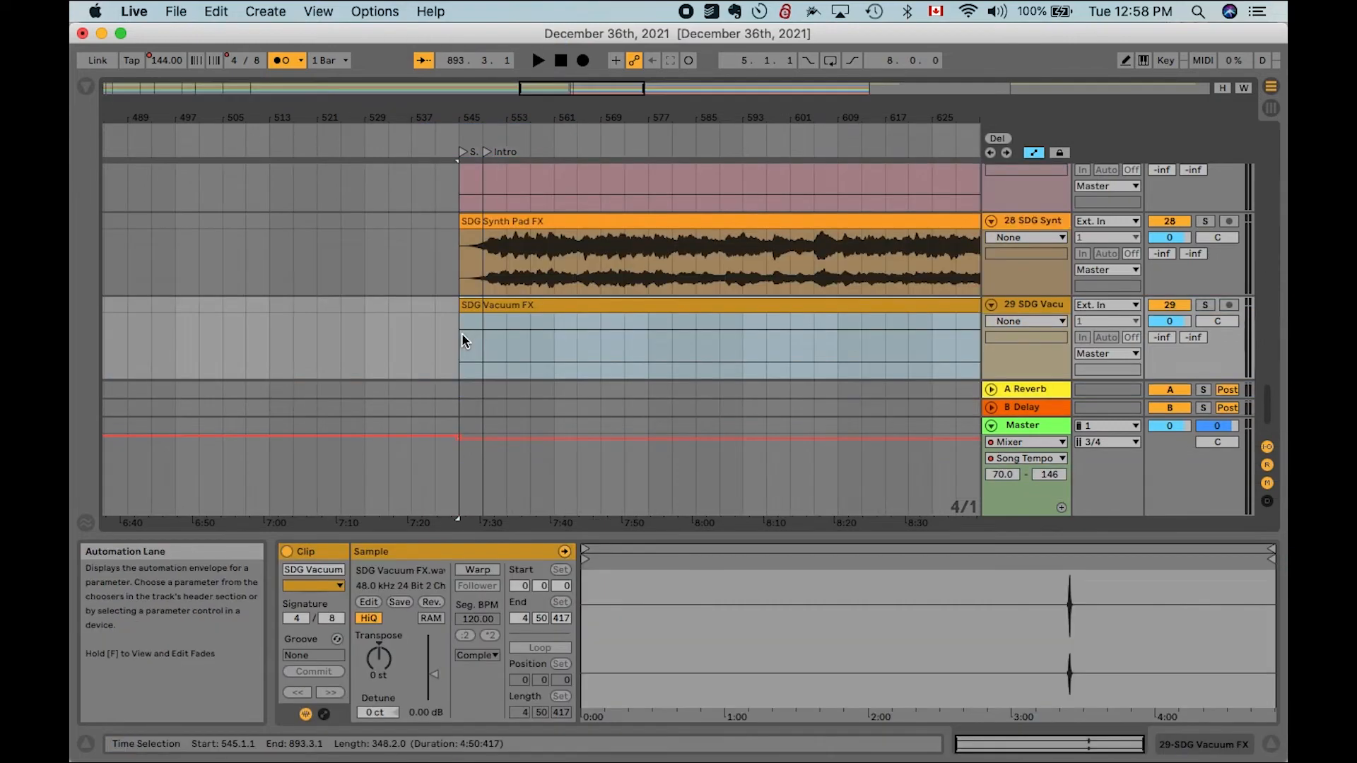
- Scroll through the imported SDG tracks and place the insert marker at bar 545
{"action": "scroll", "coordinate": [461, 333], "scroll_direction": "up", "scroll_amount": 15}
{"action": "scroll", "coordinate": [461, 332], "scroll_direction": "up", "scroll_amount": 10}
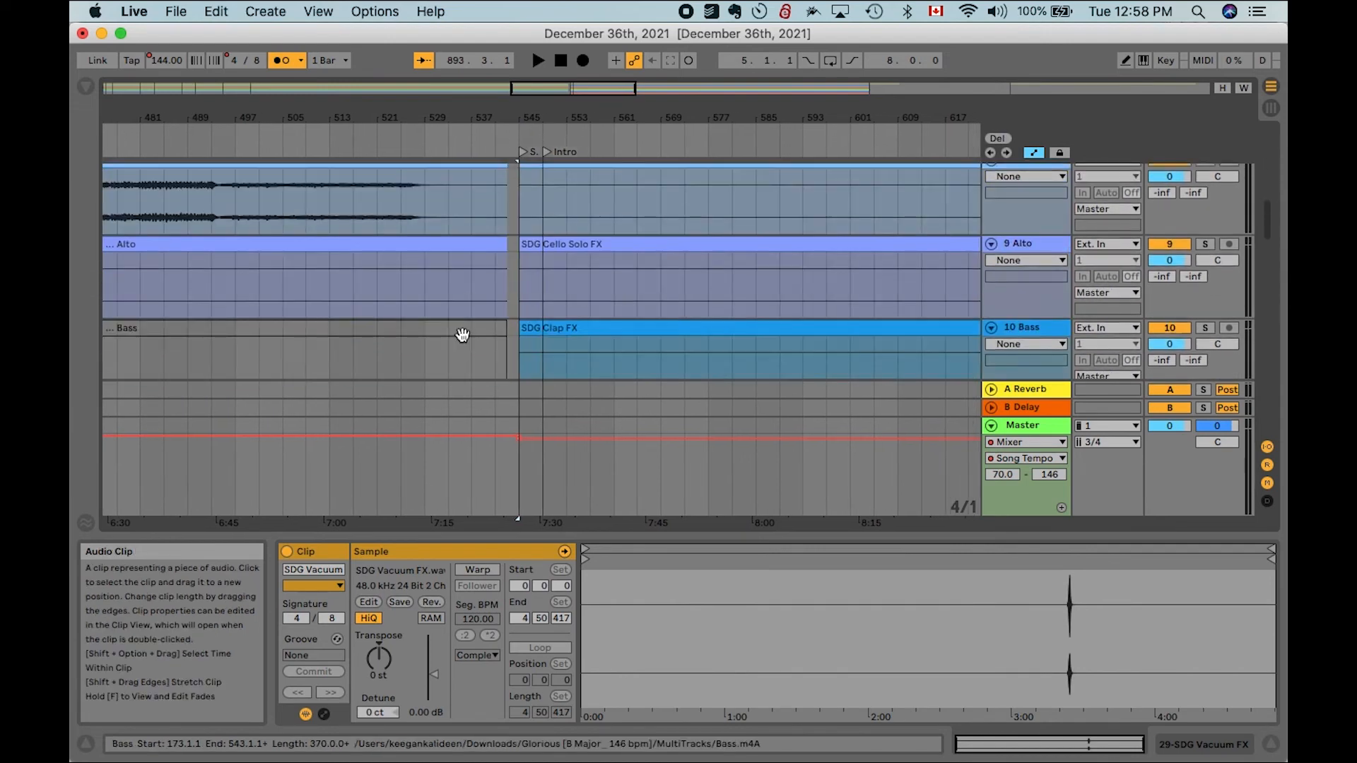
{"action": "scroll", "coordinate": [462, 334], "scroll_direction": "up", "scroll_amount": 3}
{"action": "left_click", "coordinate": [513, 250]}
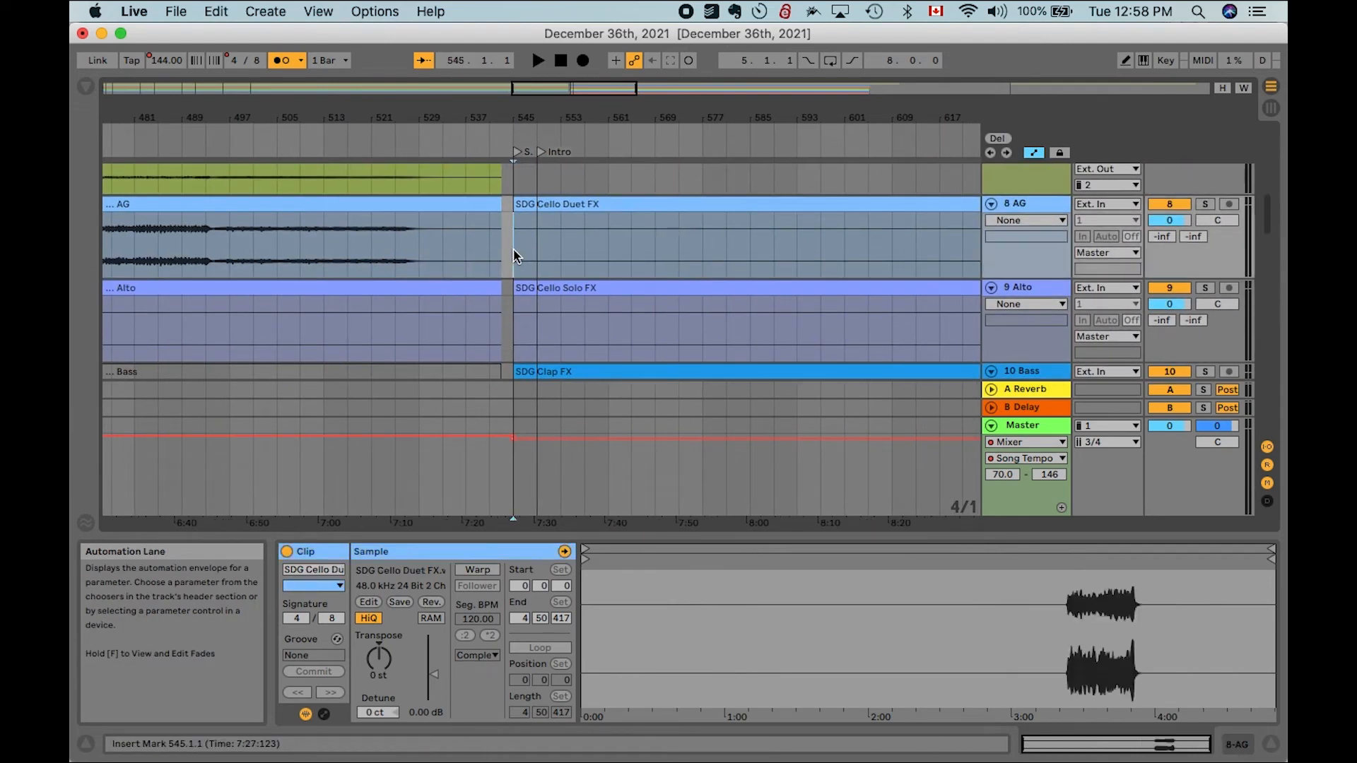
- Scroll through the imported SDG FX tracks and select the SDG Snap FX clip to inspect the clips
{"action": "scroll", "coordinate": [514, 250], "scroll_direction": "down", "scroll_amount": 8}
{"action": "scroll", "coordinate": [514, 251], "scroll_direction": "down", "scroll_amount": 8}
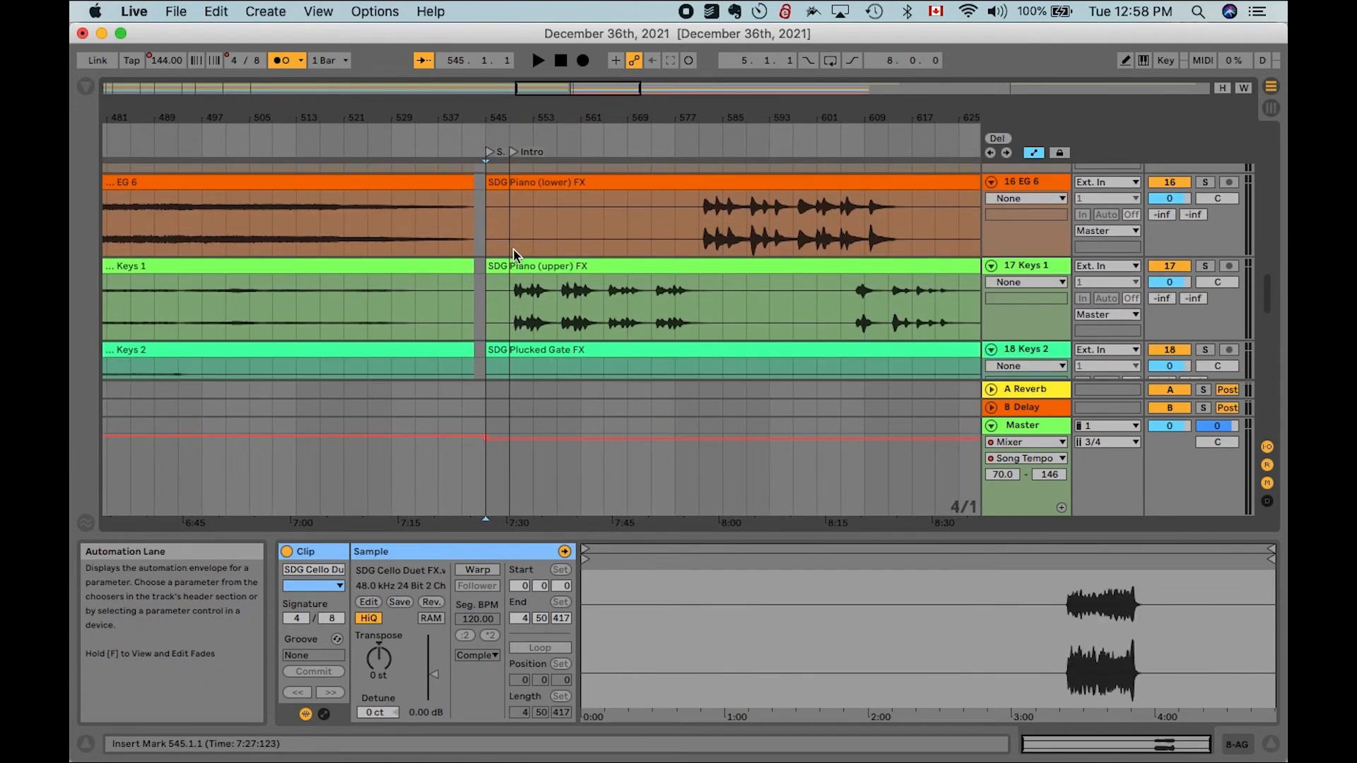
{"action": "scroll", "coordinate": [514, 248], "scroll_direction": "down", "scroll_amount": 6}
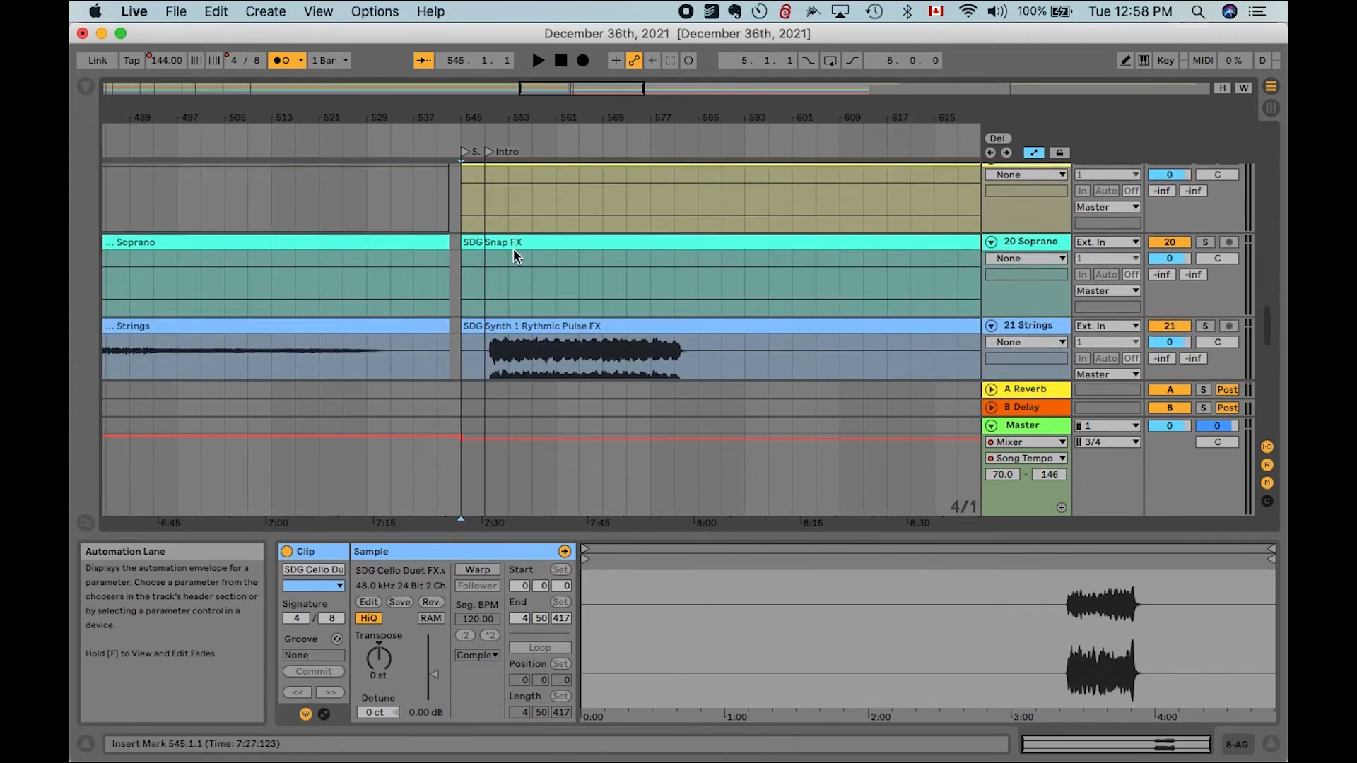
{"action": "scroll", "coordinate": [514, 248], "scroll_direction": "up", "scroll_amount": 2}
{"action": "left_click", "coordinate": [521, 194]}
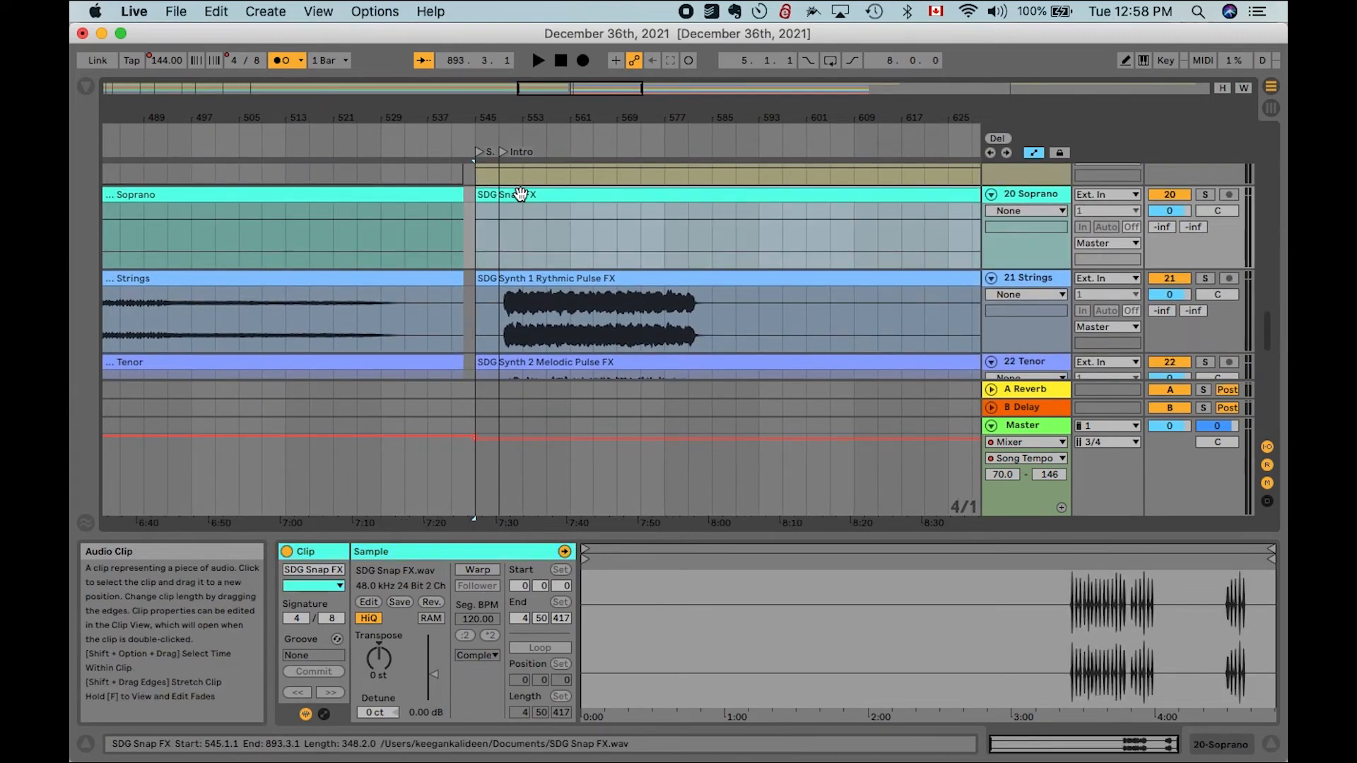
{"action": "scroll", "coordinate": [537, 281], "scroll_direction": "down", "scroll_amount": 10}
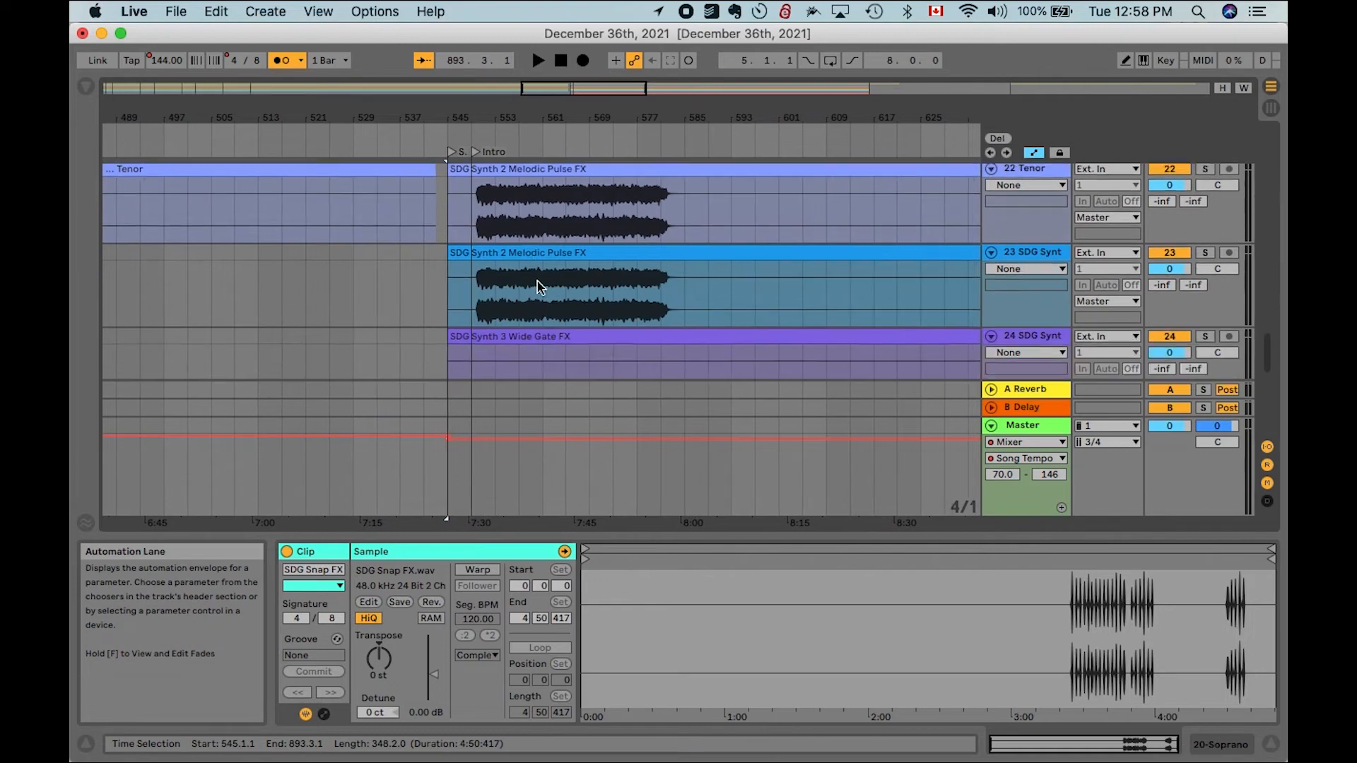
{"action": "scroll", "coordinate": [539, 286], "scroll_direction": "down", "scroll_amount": 6}
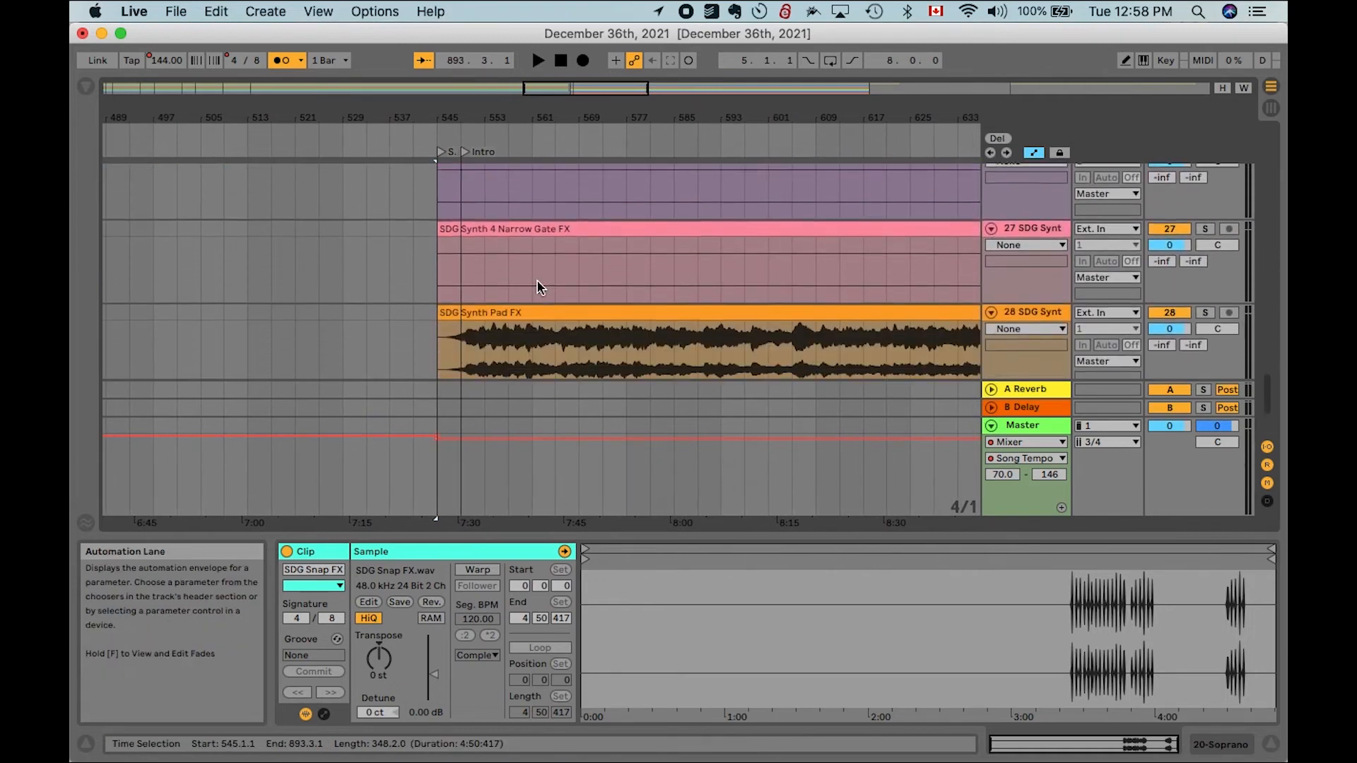
{"action": "scroll", "coordinate": [539, 286], "scroll_direction": "up", "scroll_amount": 2}
{"action": "scroll", "coordinate": [539, 286], "scroll_direction": "down", "scroll_amount": 3}
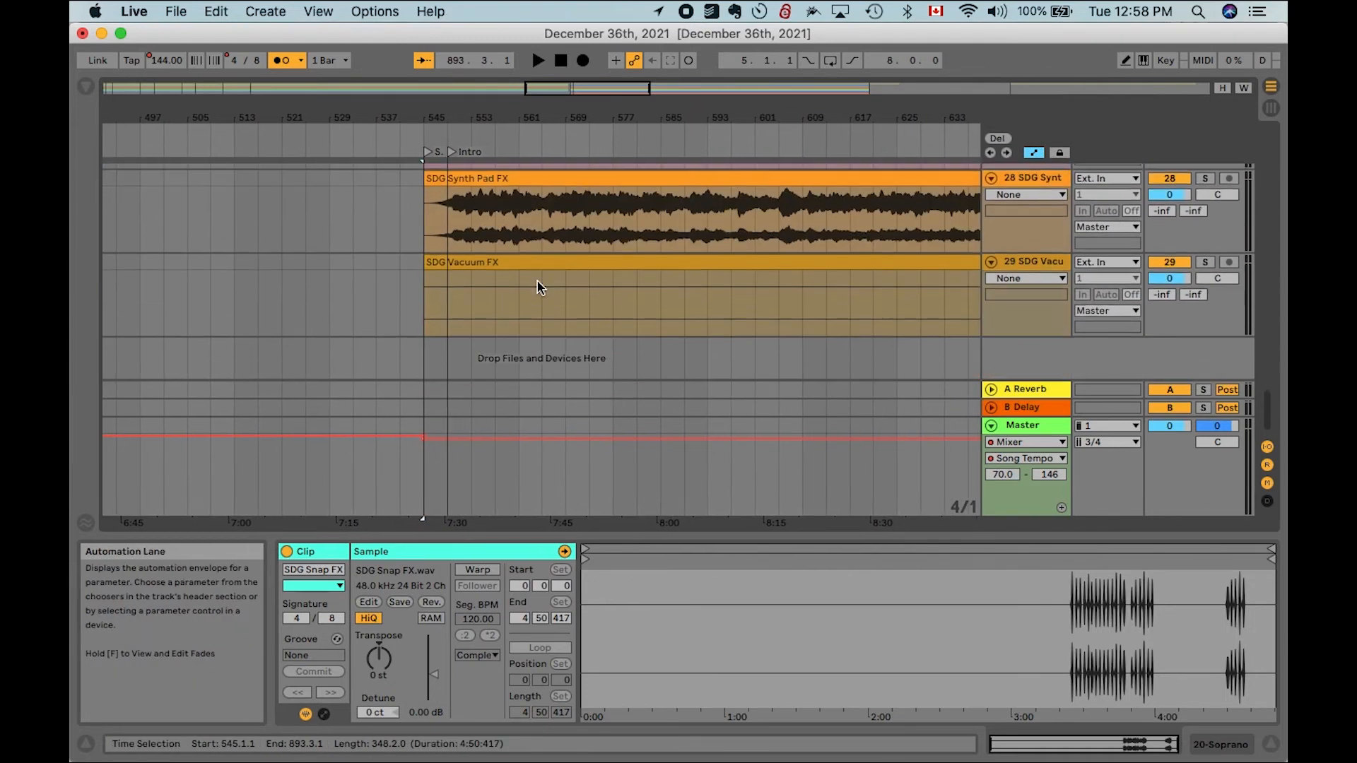
{"action": "scroll", "coordinate": [529, 264], "scroll_direction": "up", "scroll_amount": 15}
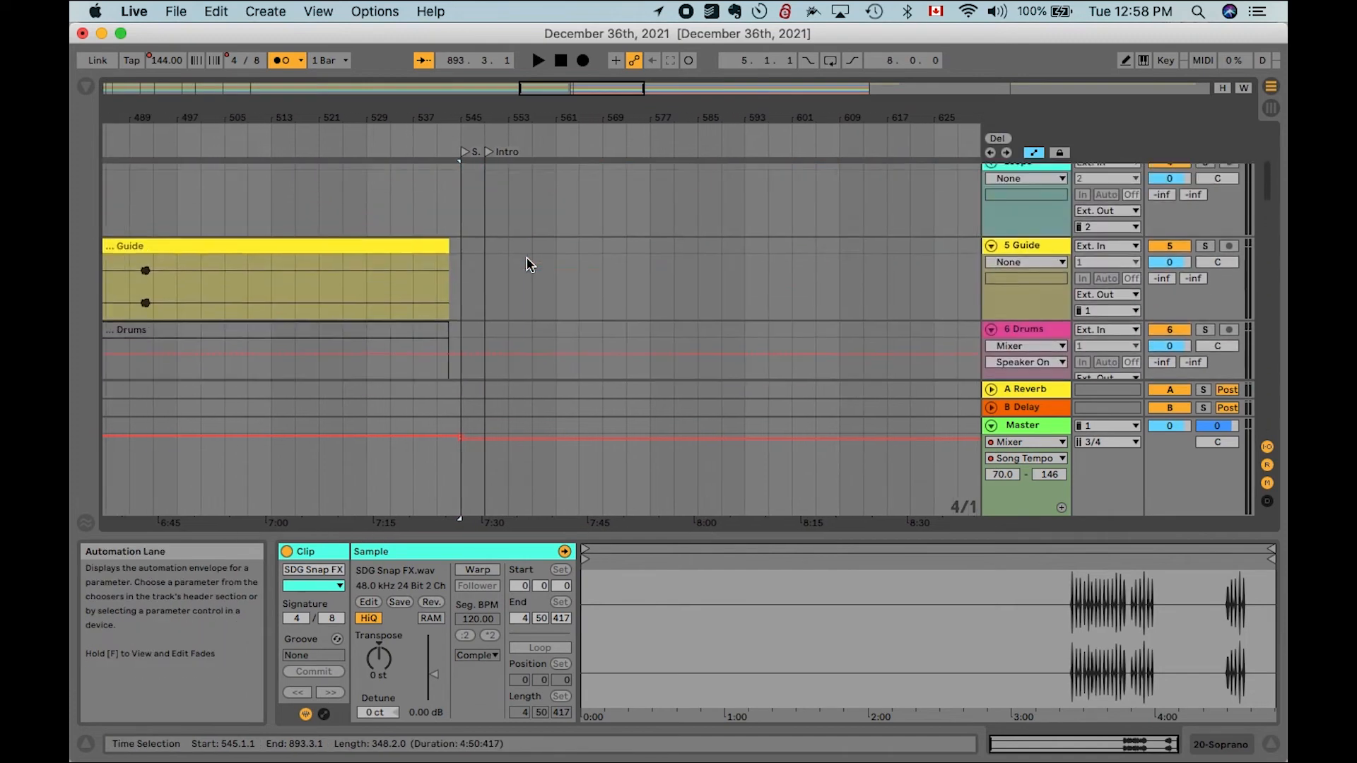
{"action": "scroll", "coordinate": [529, 265], "scroll_direction": "down", "scroll_amount": 1}
{"action": "scroll", "coordinate": [766, 215], "scroll_direction": "down", "scroll_amount": 5}
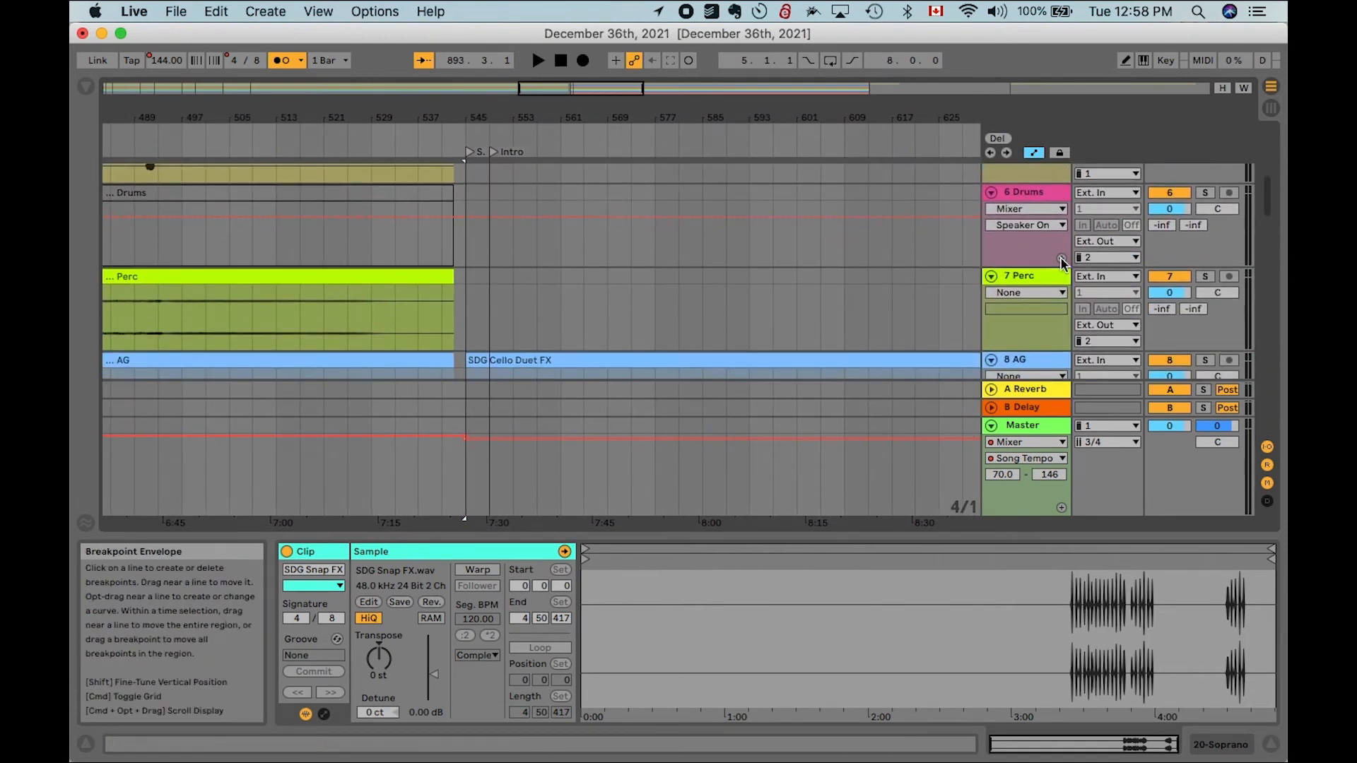
{"action": "scroll", "coordinate": [739, 291], "scroll_direction": "down", "scroll_amount": 4}
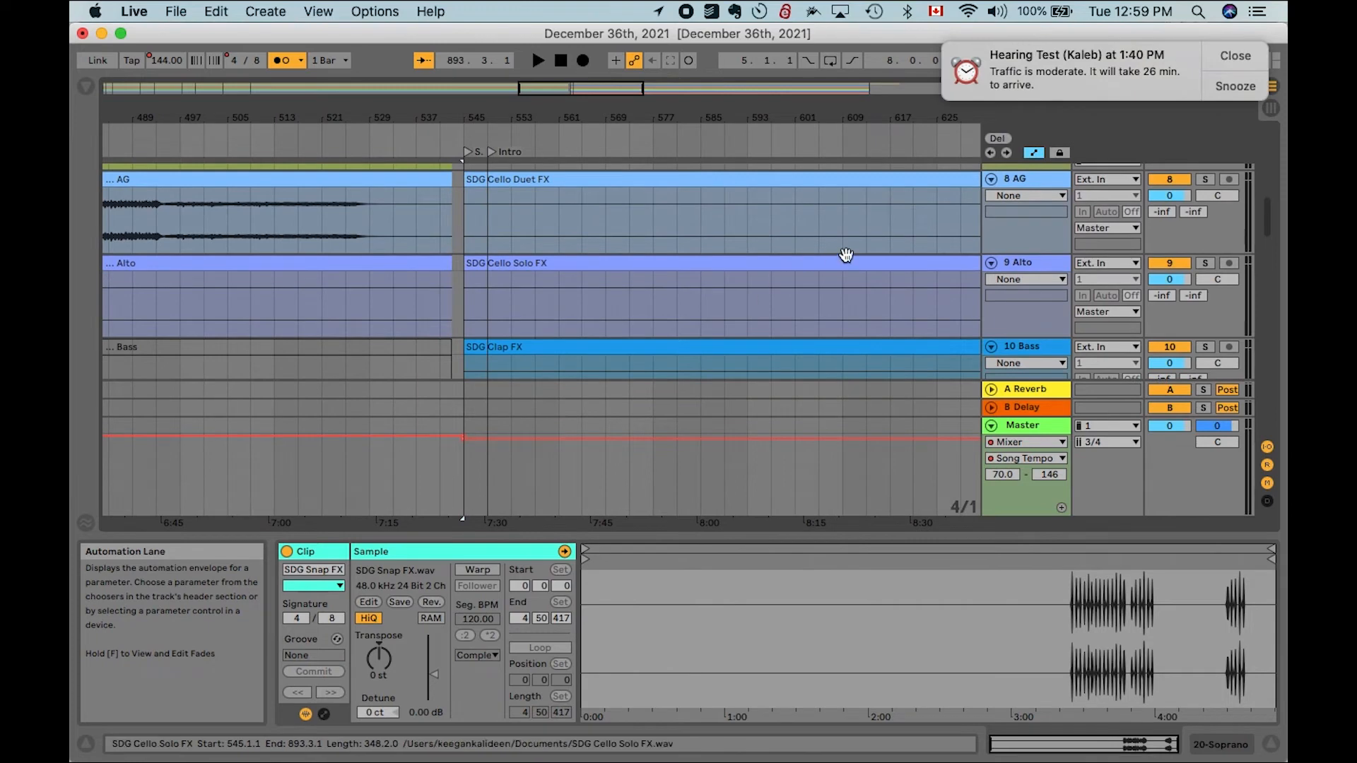
- Dismiss the reminder notification and audition the arrangement from the Soli Deo Gloria locator, then stop playback
{"action": "left_click", "coordinate": [1236, 56]}
{"action": "left_click", "coordinate": [466, 153]}
{"action": "double_click", "coordinate": [467, 157]}
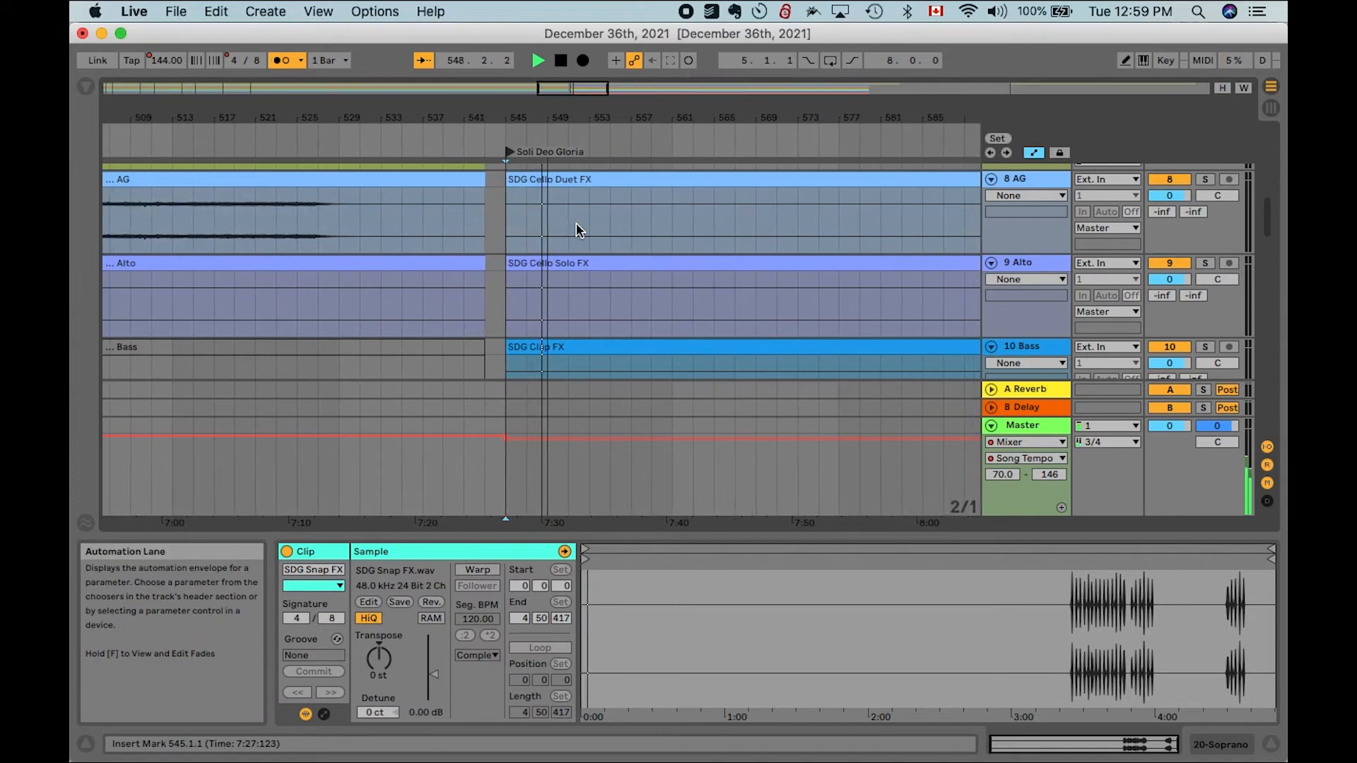
{"action": "key", "text": "space"}
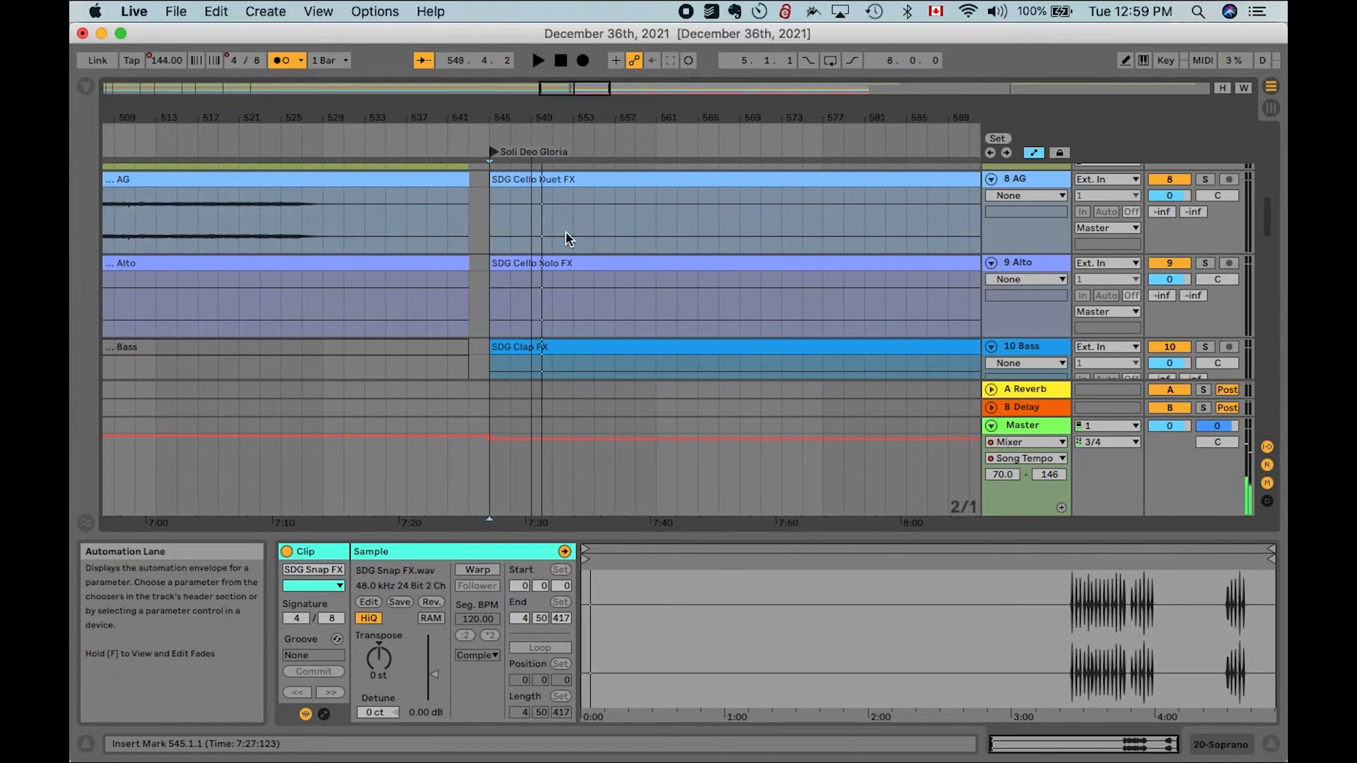
- Resume playback and scroll through the SDG FX tracks while listening, selecting the SDG Vacuum FX clip
{"action": "scroll", "coordinate": [566, 233], "scroll_direction": "down", "scroll_amount": 8}
{"action": "key", "text": "space"}
{"action": "scroll", "coordinate": [565, 233], "scroll_direction": "down", "scroll_amount": 5}
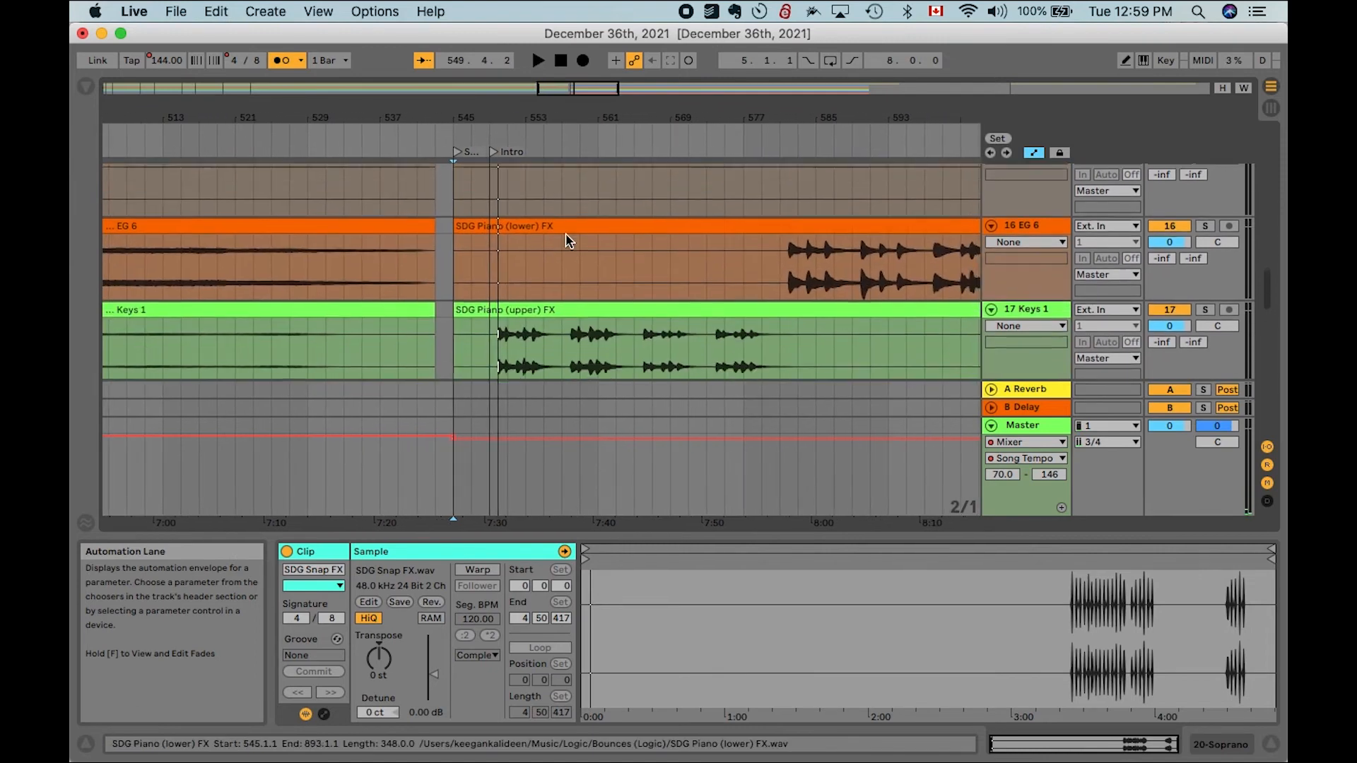
{"action": "scroll", "coordinate": [566, 239], "scroll_direction": "down", "scroll_amount": 8}
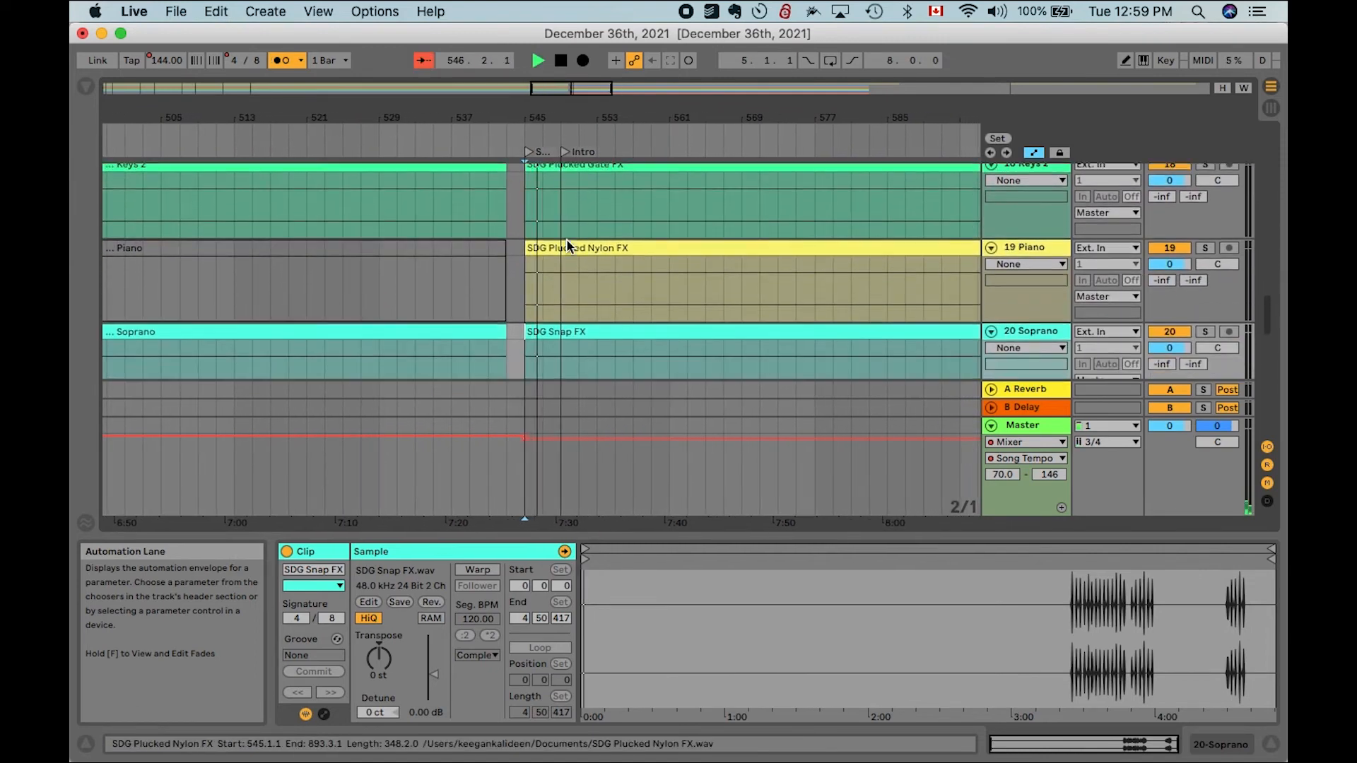
{"action": "scroll", "coordinate": [567, 245], "scroll_direction": "up", "scroll_amount": 5}
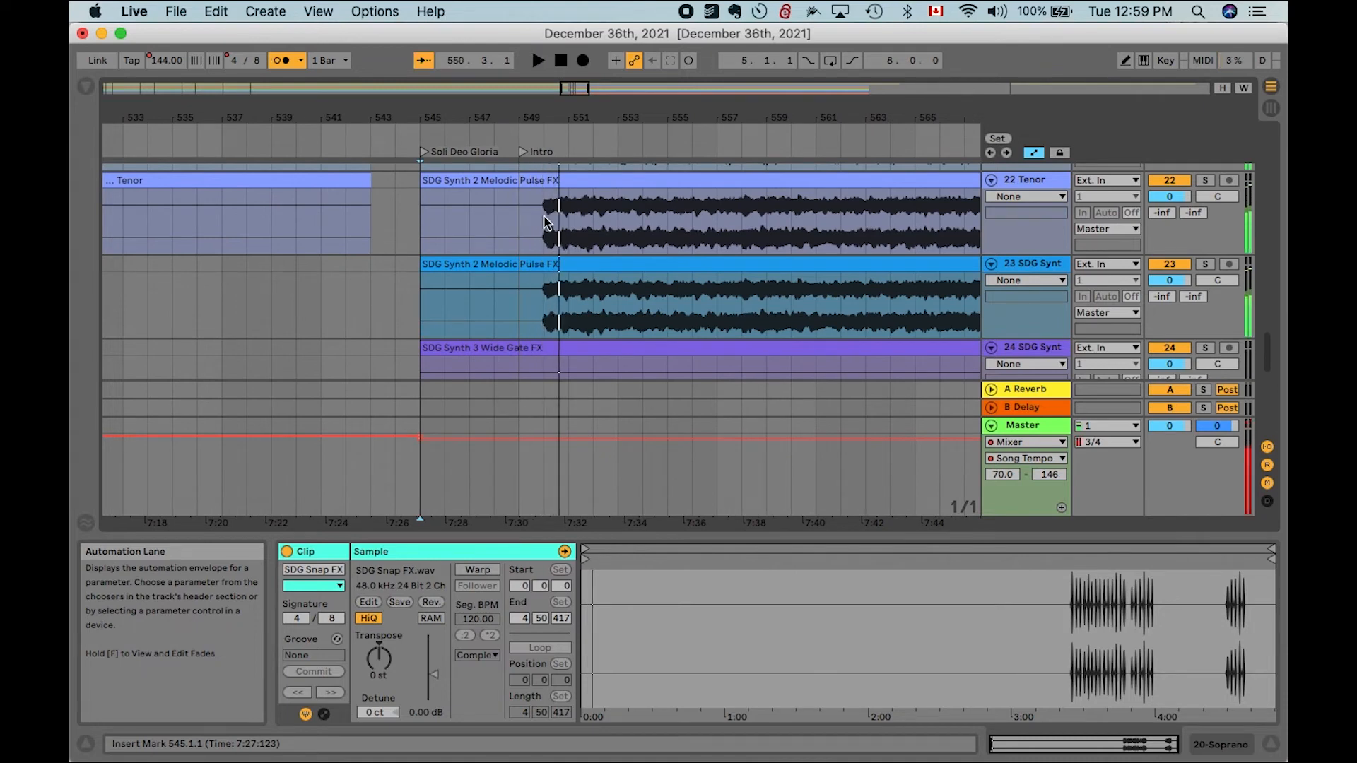
{"action": "scroll", "coordinate": [578, 323], "scroll_direction": "down", "scroll_amount": 8}
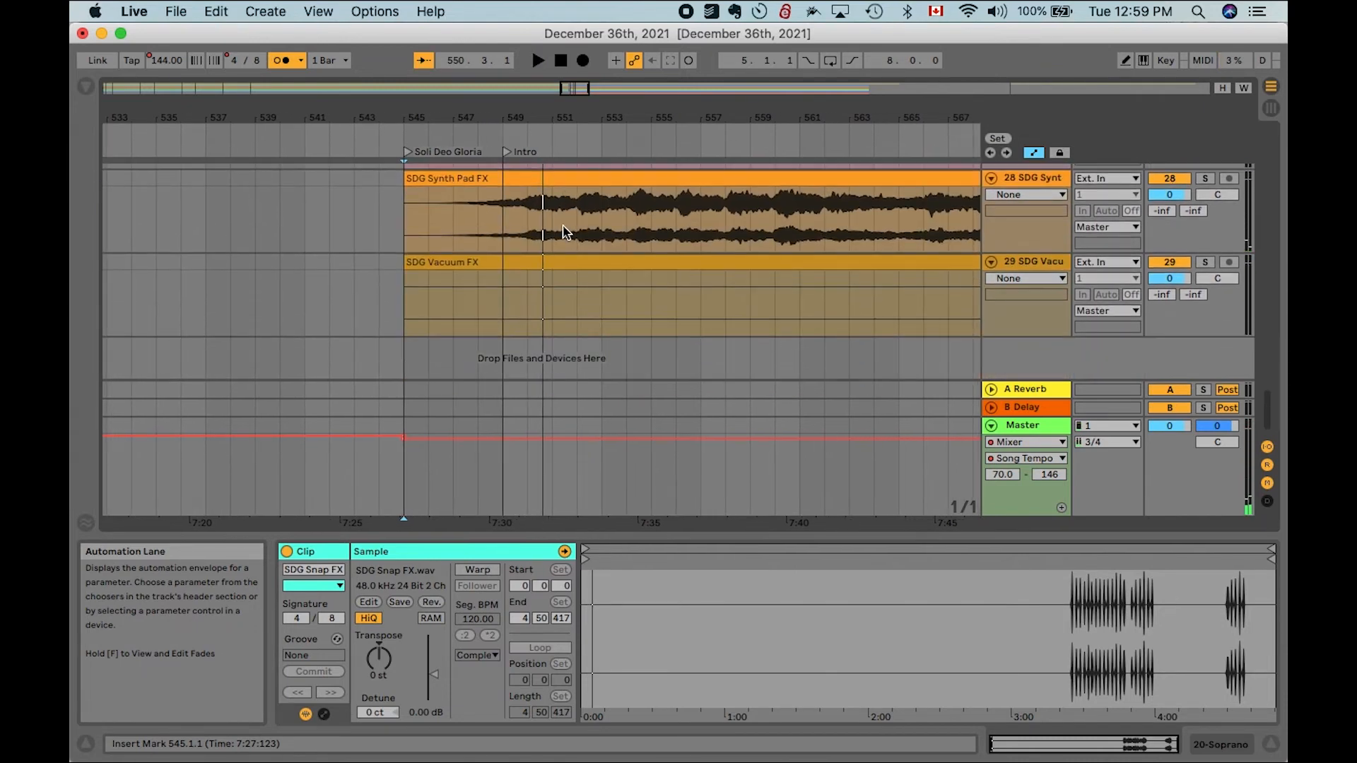
{"action": "left_click", "coordinate": [554, 263]}
{"action": "scroll", "coordinate": [555, 265], "scroll_direction": "down", "scroll_amount": 3}
{"action": "scroll", "coordinate": [556, 267], "scroll_direction": "up", "scroll_amount": 8}
{"action": "scroll", "coordinate": [556, 265], "scroll_direction": "up", "scroll_amount": 15}
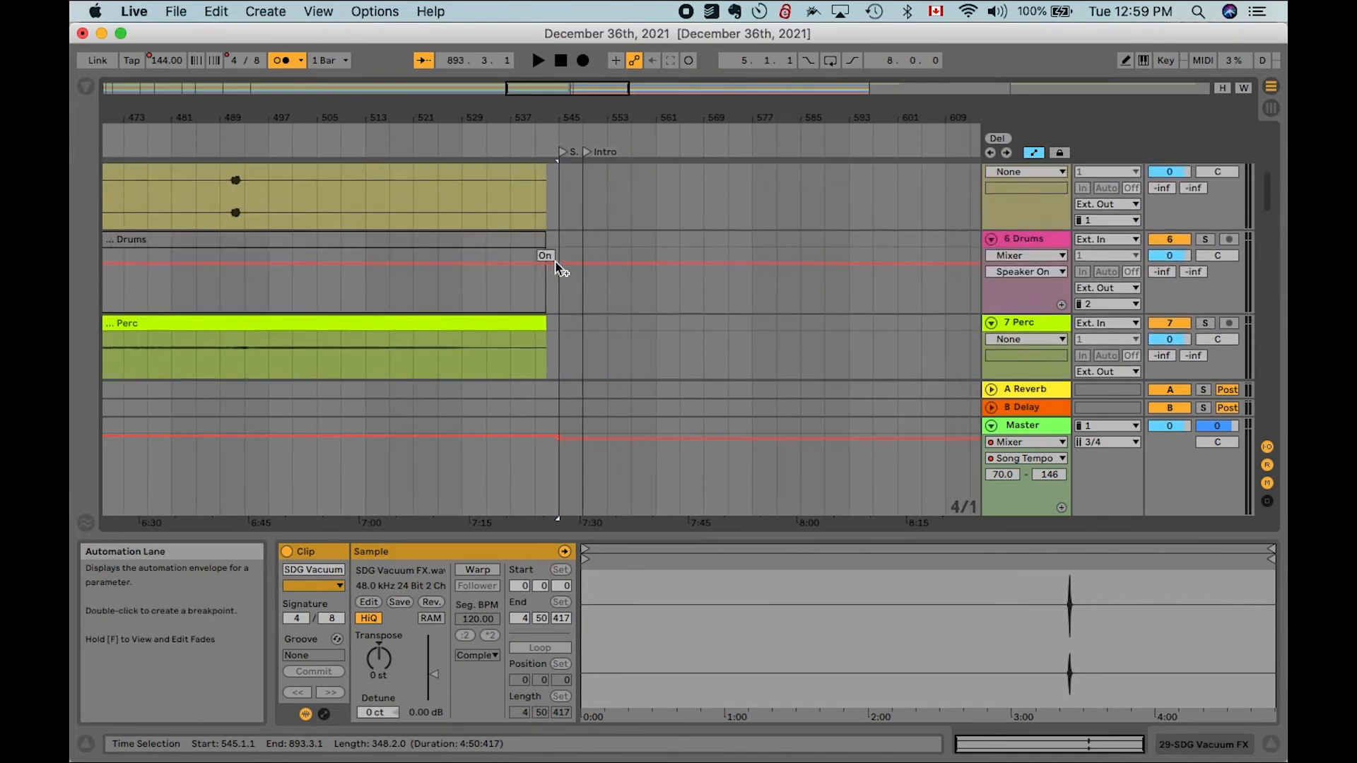
- Select all 22 SDG FX clips and lower their clip gain to -7.52 dB
{"action": "scroll", "coordinate": [555, 264], "scroll_direction": "down", "scroll_amount": 4}
{"action": "left_click", "coordinate": [544, 250], "text": "shift"}
{"action": "scroll", "coordinate": [545, 251], "scroll_direction": "up", "scroll_amount": 1}
{"action": "scroll", "coordinate": [544, 251], "scroll_direction": "down", "scroll_amount": 3}
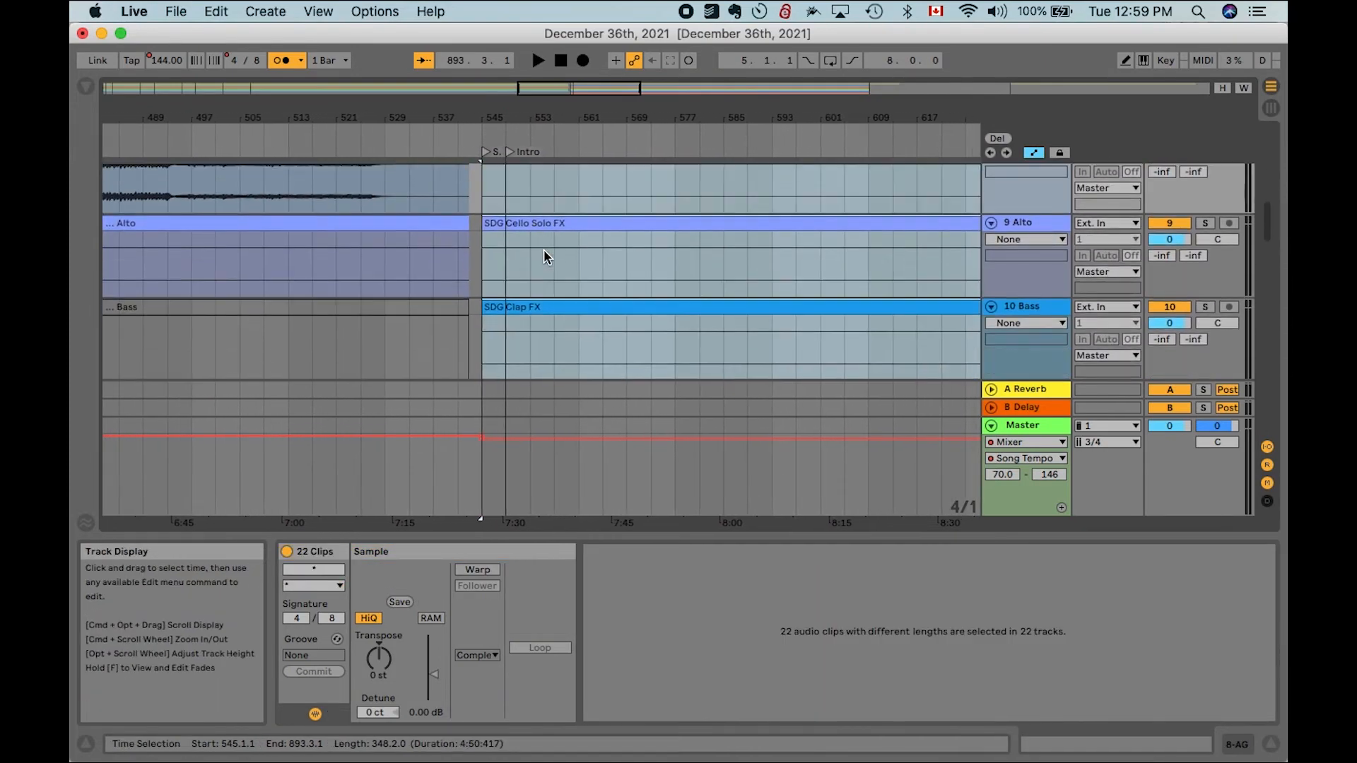
{"action": "scroll", "coordinate": [569, 321], "scroll_direction": "down", "scroll_amount": 5}
{"action": "scroll", "coordinate": [571, 319], "scroll_direction": "down", "scroll_amount": 6}
{"action": "left_click_drag", "start_coordinate": [433, 672], "coordinate": [433, 680]}
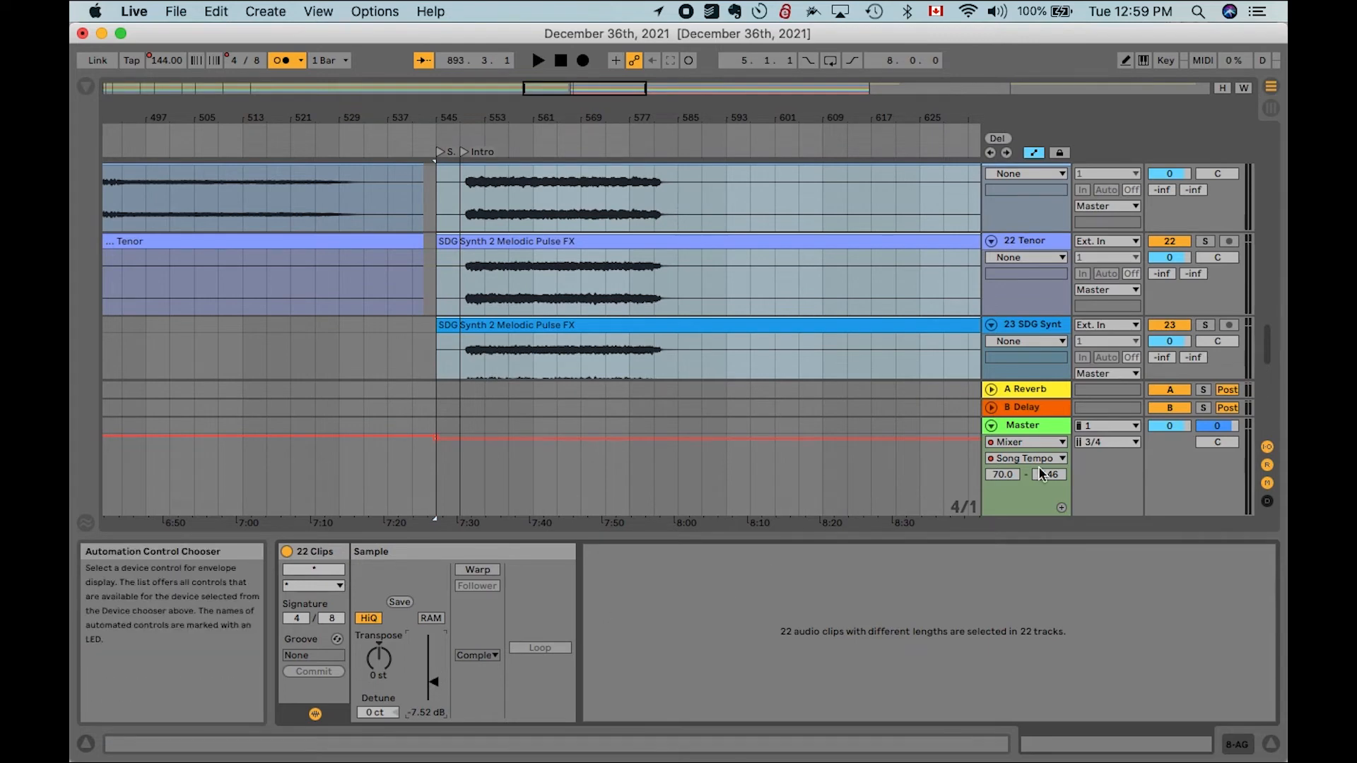
- Try shifting the start of the SDG Synth 1 Rythmic Pulse FX clip to 545.3.1
{"action": "left_click", "coordinate": [442, 156]}
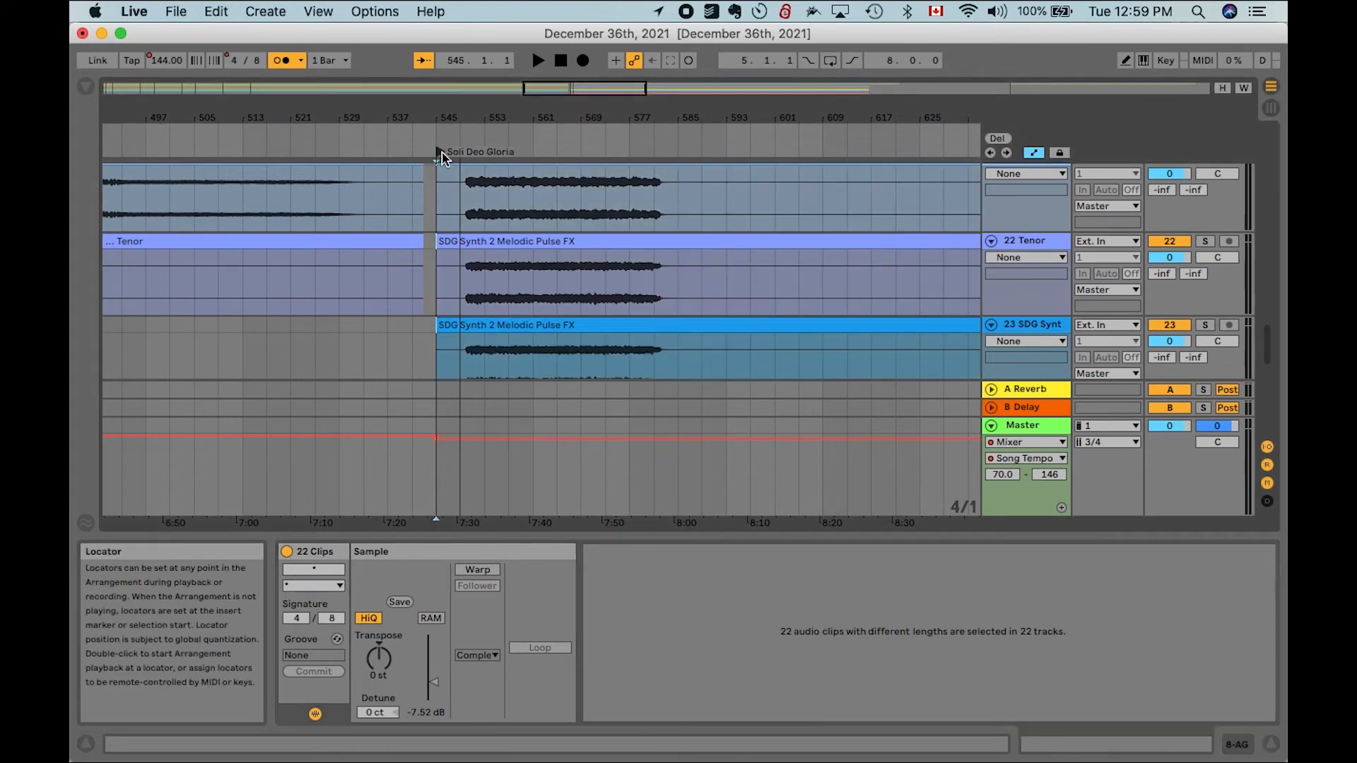
{"action": "scroll", "coordinate": [476, 222], "scroll_direction": "up", "scroll_amount": 10}
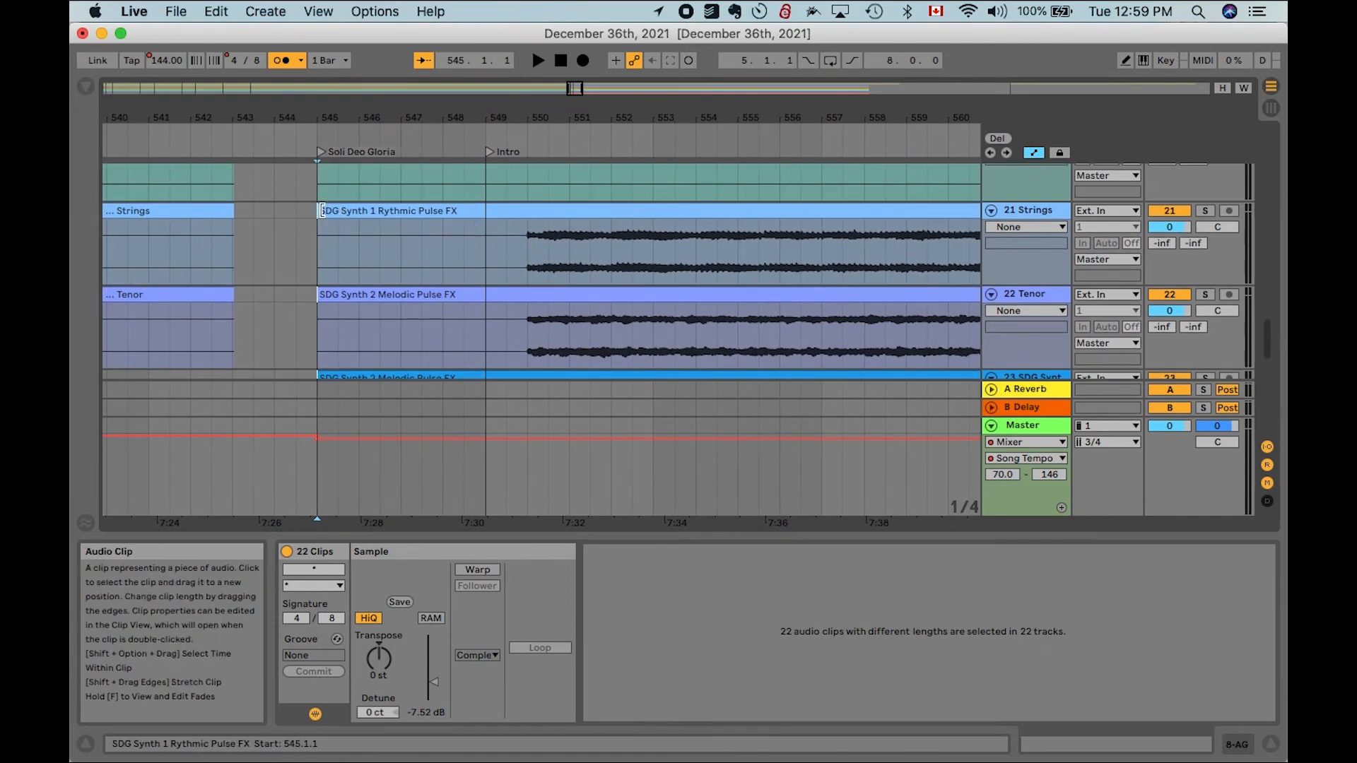
{"action": "left_click_drag", "start_coordinate": [322, 211], "coordinate": [357, 211]}
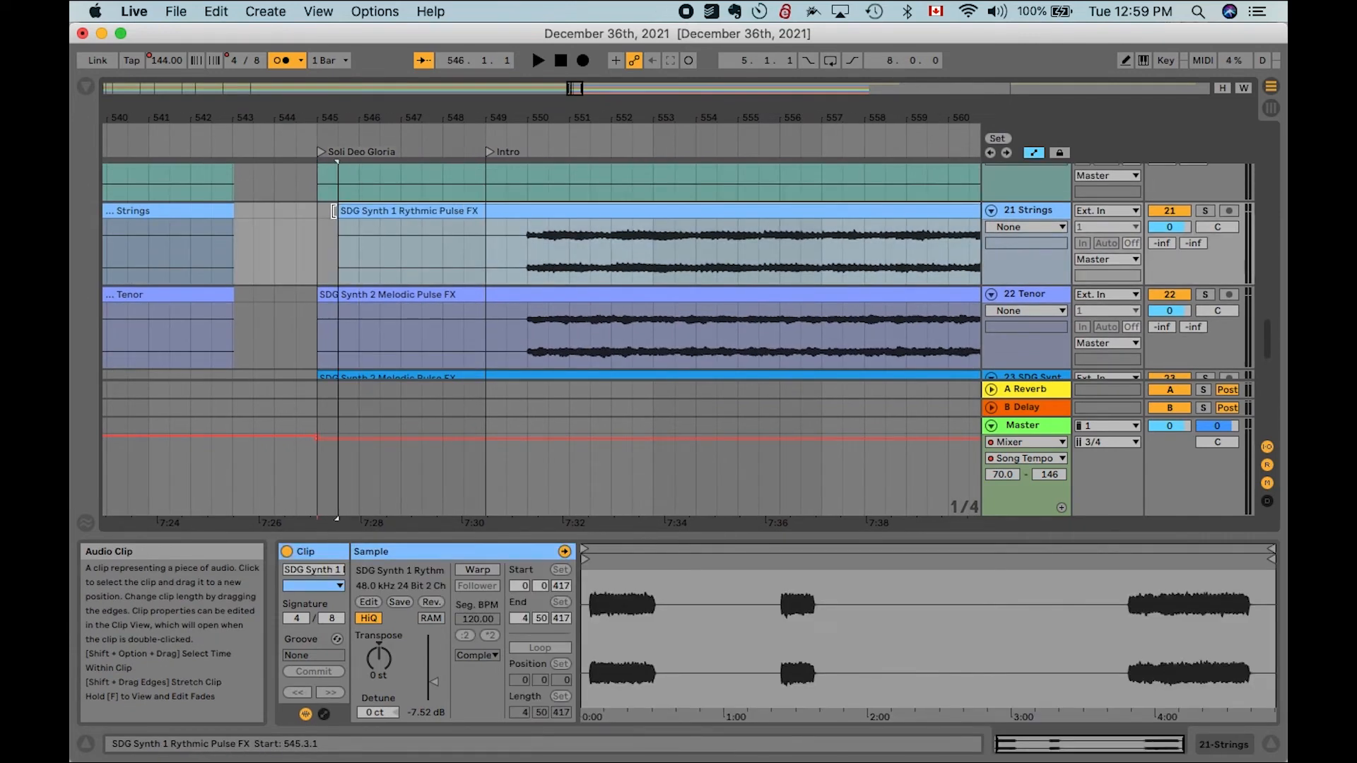
- Move all 22 selected SDG FX clips so they start at bar 545.1.1 under the Soli Deo Gloria locator
{"action": "scroll", "coordinate": [324, 212], "scroll_direction": "up", "scroll_amount": 15}
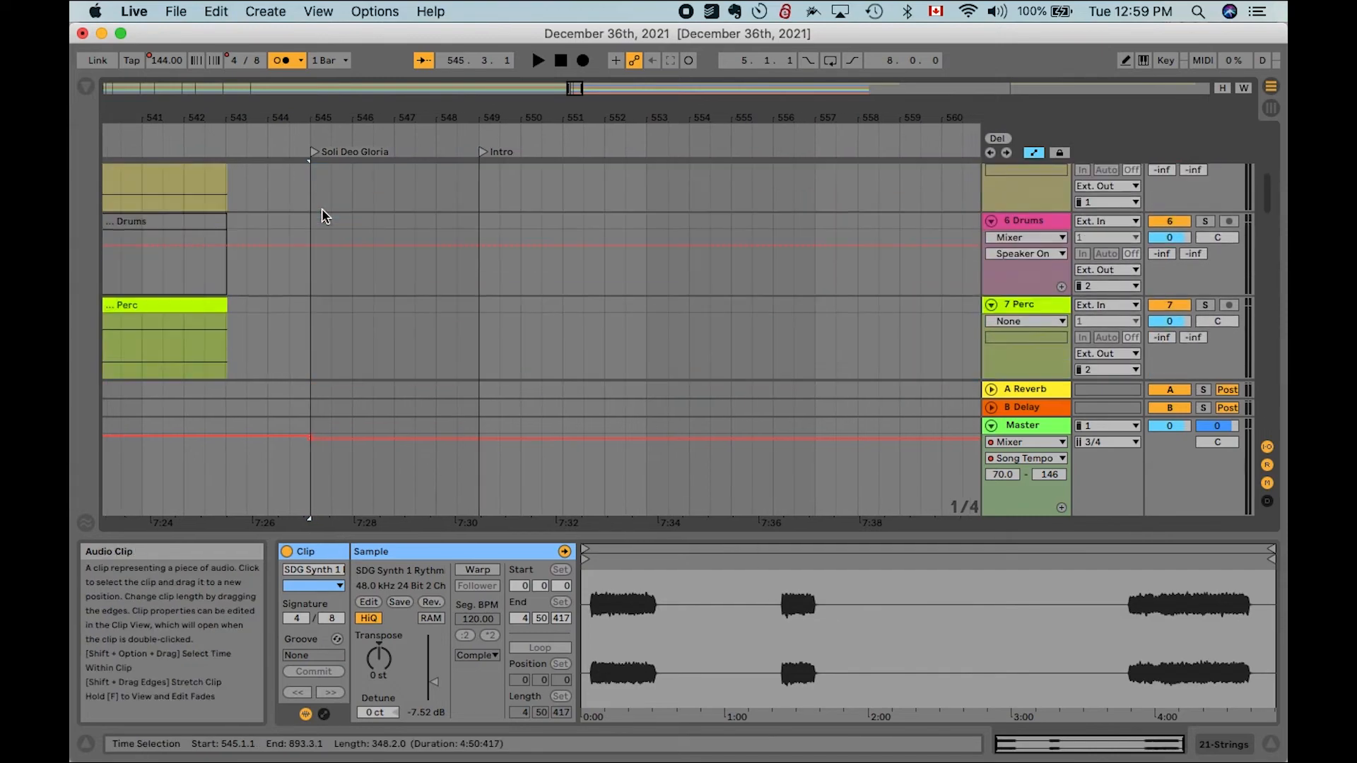
{"action": "left_click", "coordinate": [361, 233]}
{"action": "scroll", "coordinate": [362, 237], "scroll_direction": "down", "scroll_amount": 20}
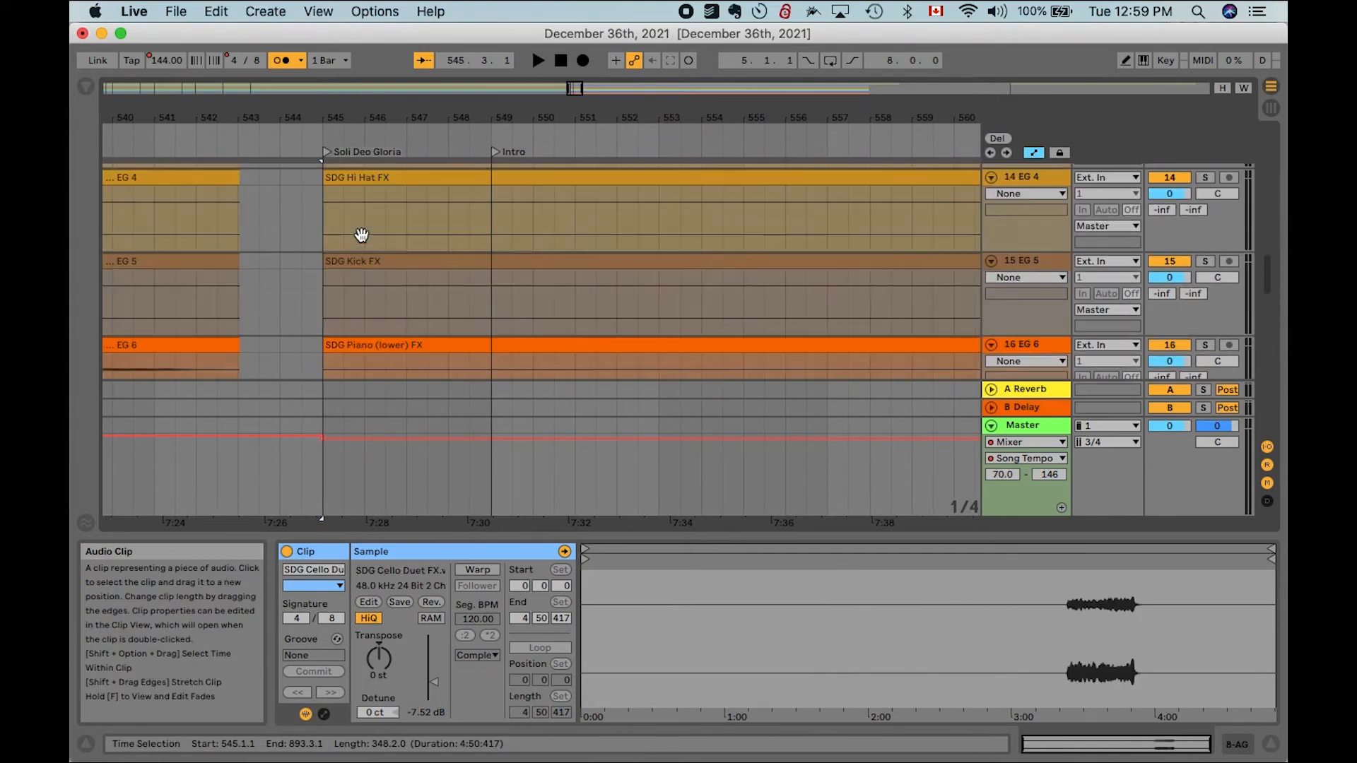
{"action": "left_click", "coordinate": [362, 263], "text": "shift"}
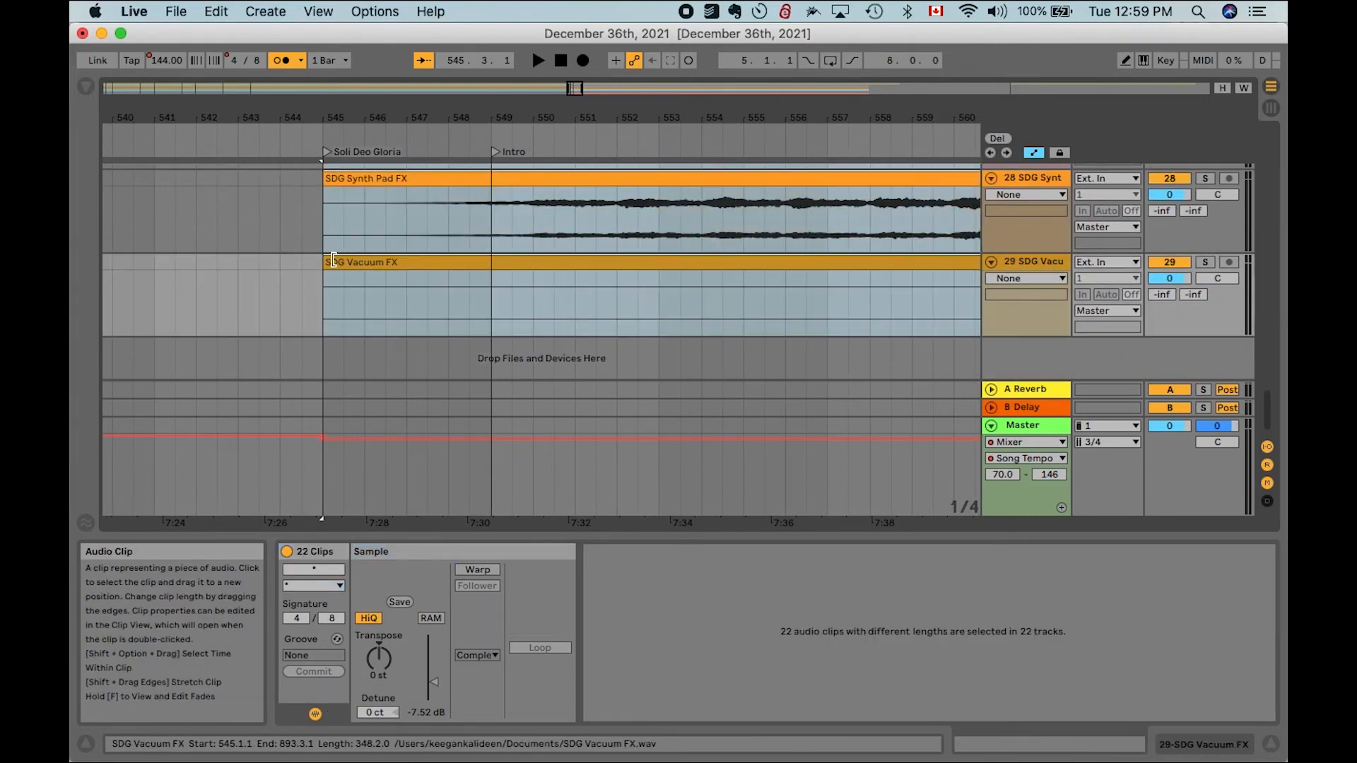
{"action": "left_click", "coordinate": [330, 260]}
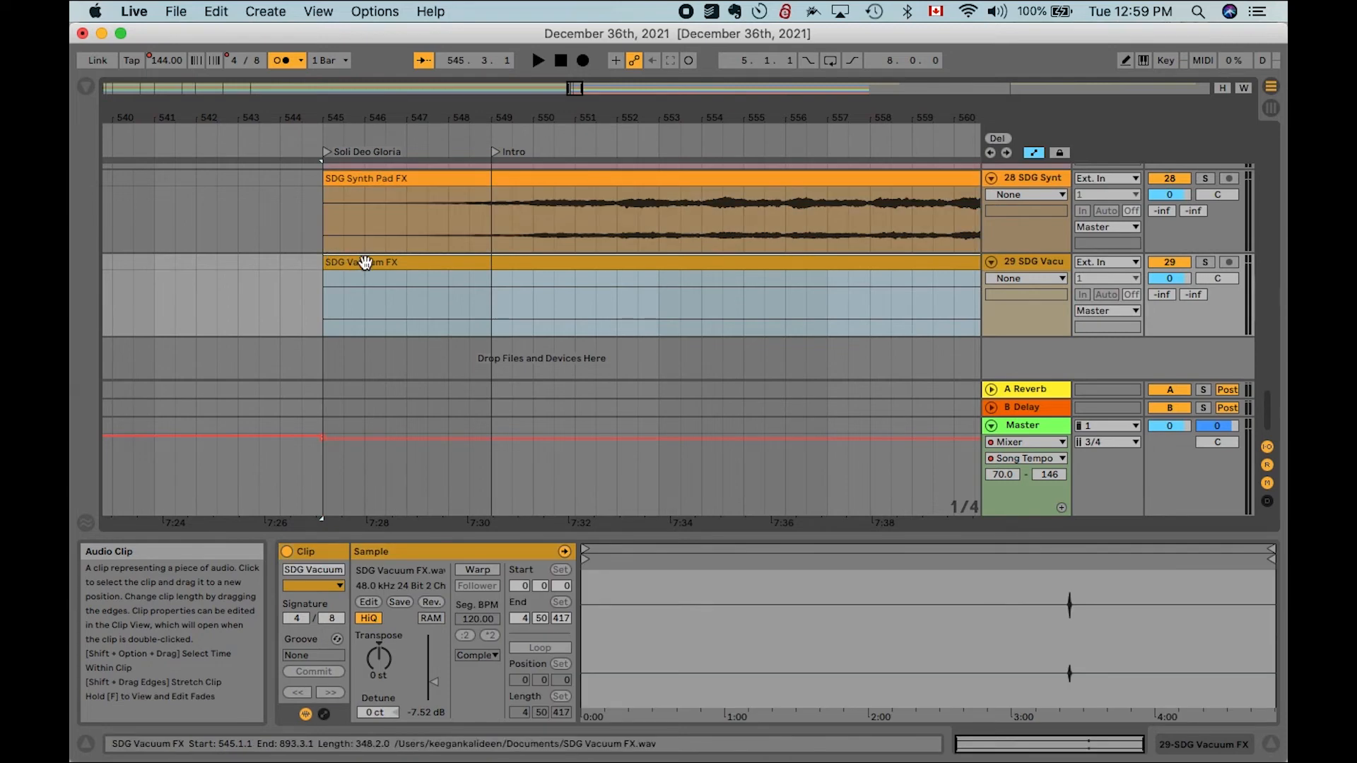
{"action": "scroll", "coordinate": [365, 263], "scroll_direction": "up", "scroll_amount": 20}
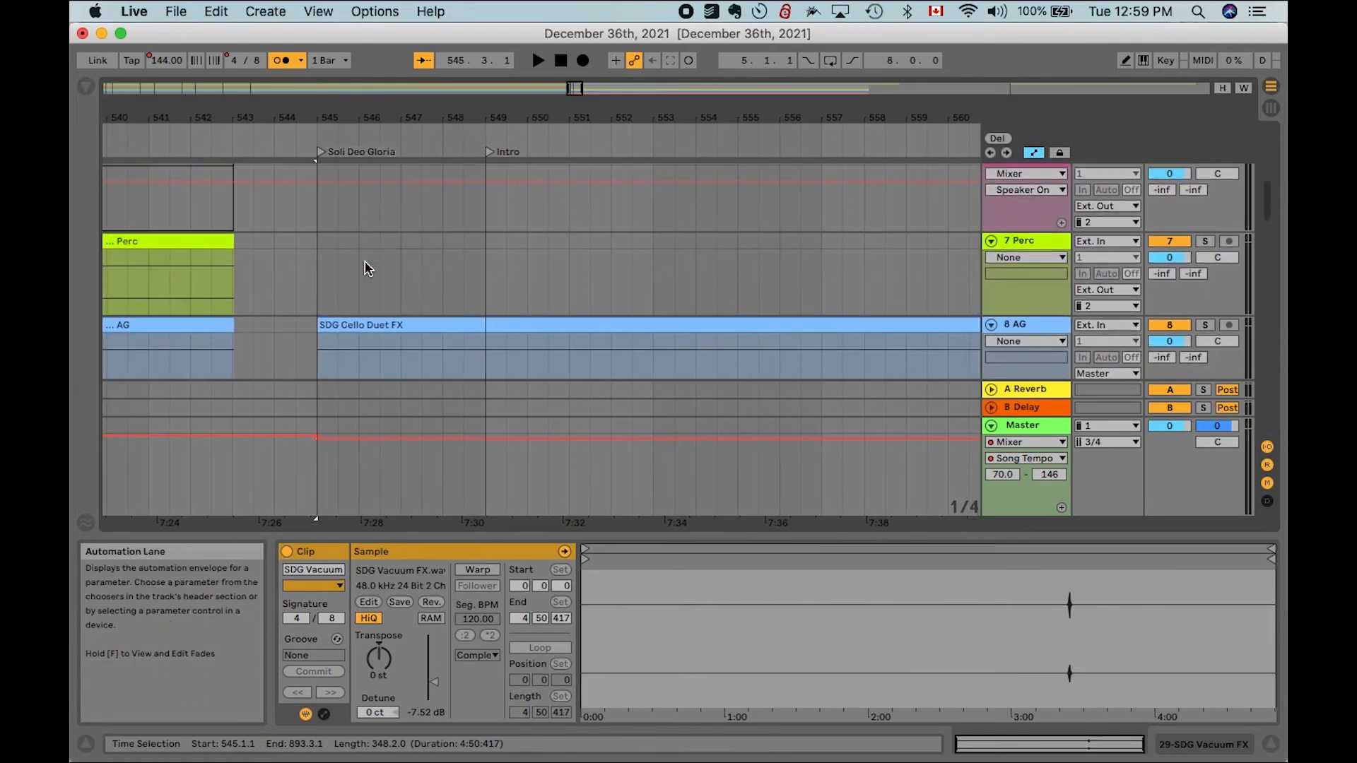
{"action": "left_click", "coordinate": [365, 326], "text": "shift"}
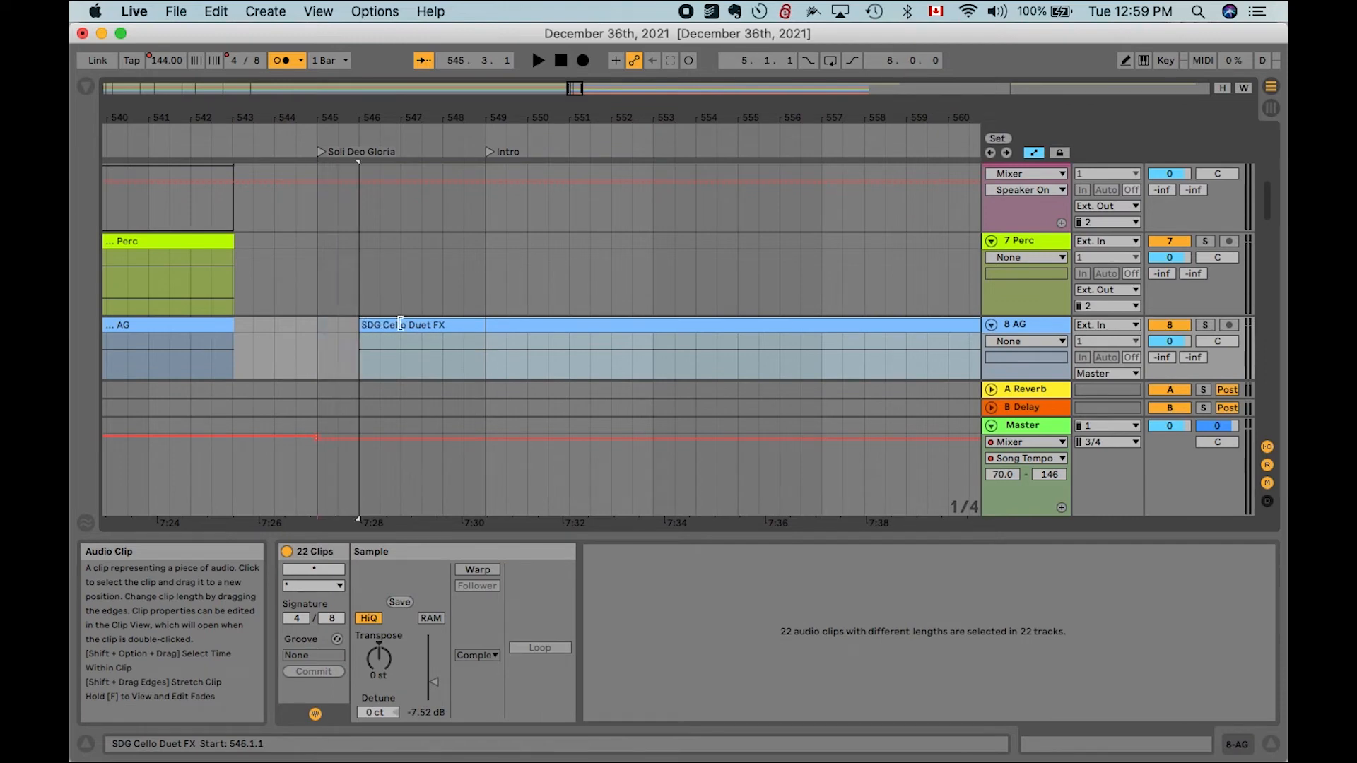
{"action": "left_click_drag", "start_coordinate": [405, 324], "coordinate": [356, 322]}
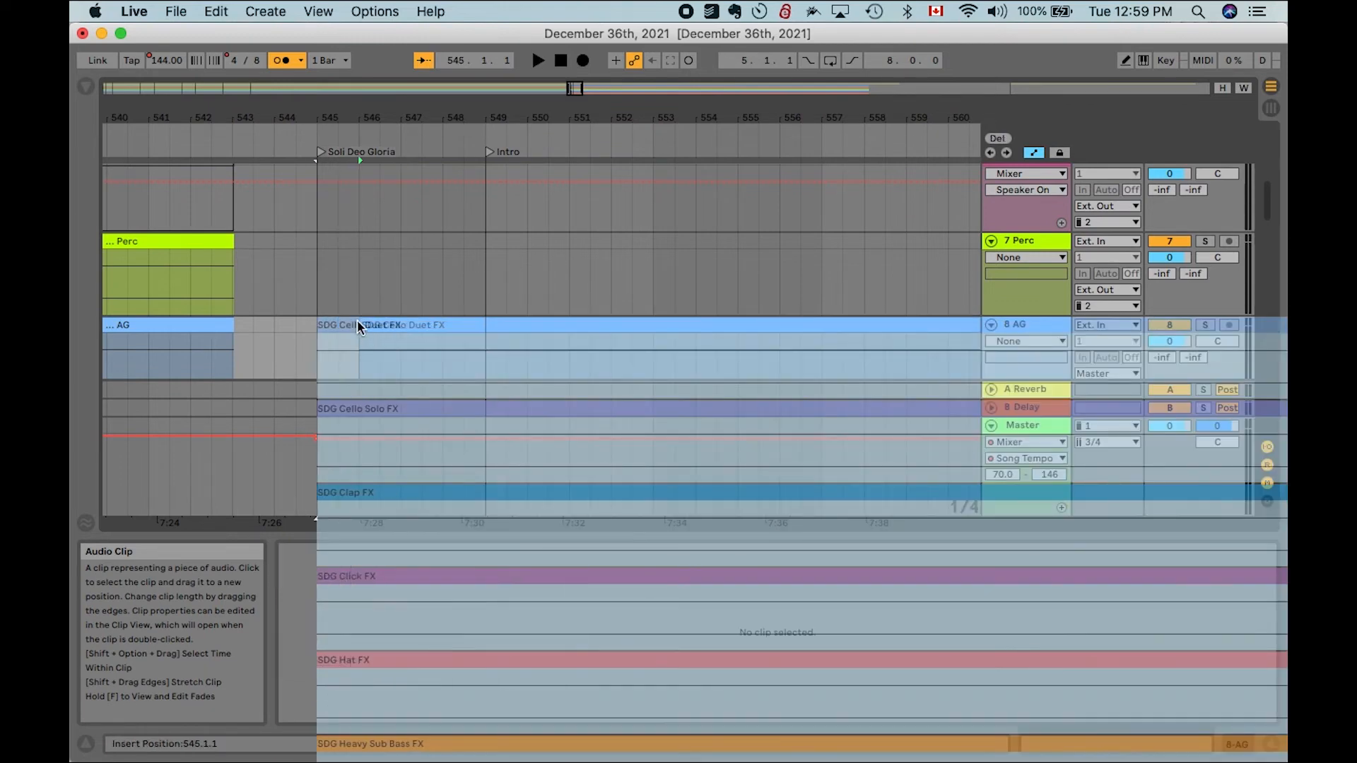
- Start playback from the beginning of the SDG Synth Pad FX clip at bar 545
{"action": "scroll", "coordinate": [358, 320], "scroll_direction": "down", "scroll_amount": 5}
{"action": "scroll", "coordinate": [357, 320], "scroll_direction": "up", "scroll_amount": 2}
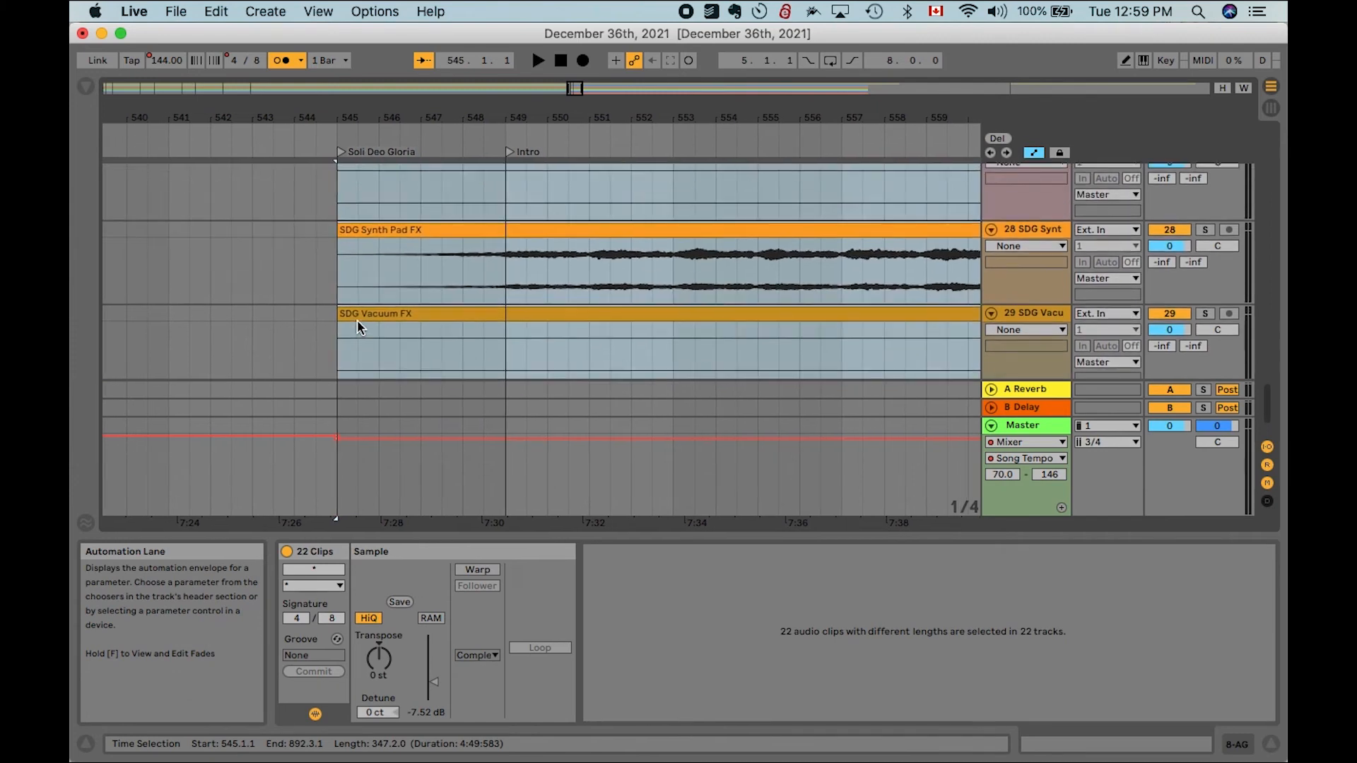
{"action": "left_click", "coordinate": [337, 267]}
{"action": "key", "text": "space"}
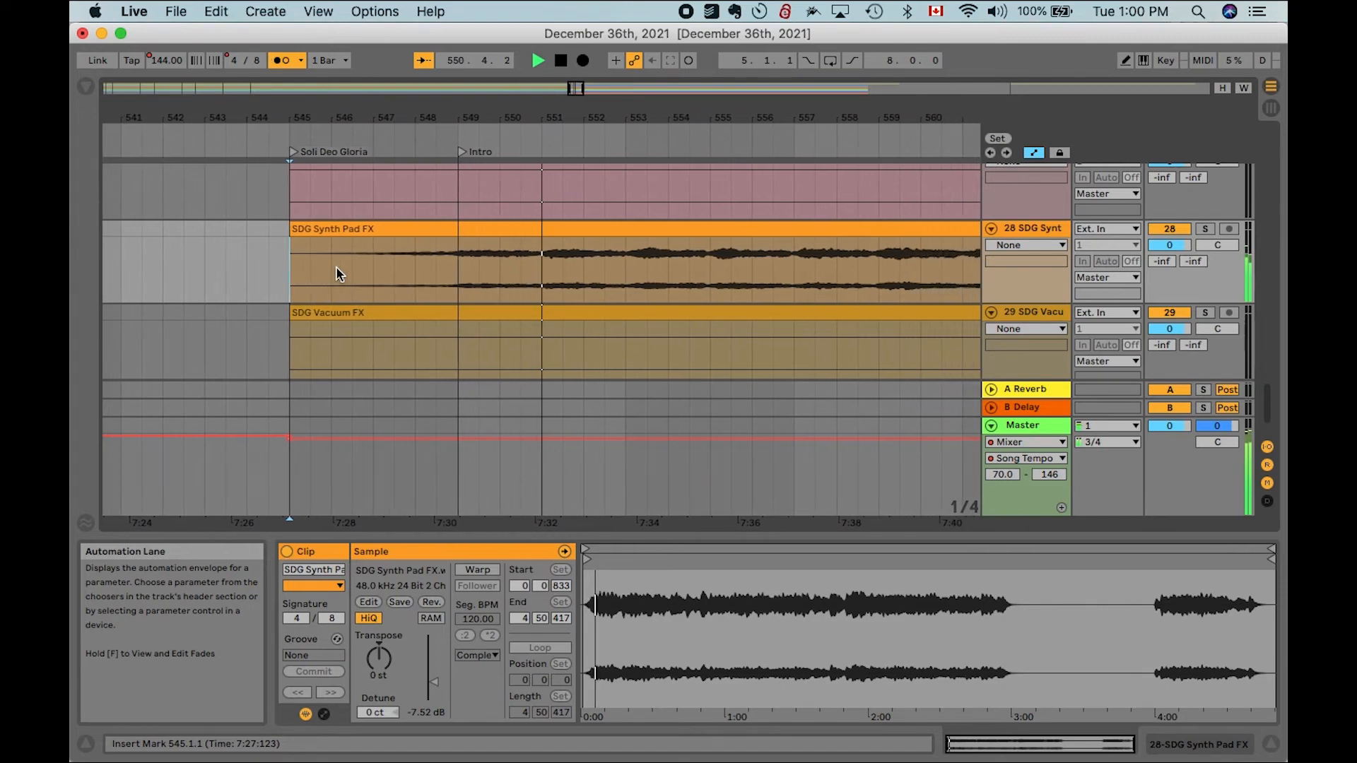
- Scroll up through the SDG FX tracks while listening to the playback
{"action": "scroll", "coordinate": [341, 263], "scroll_direction": "down", "scroll_amount": 5}
{"action": "scroll", "coordinate": [432, 296], "scroll_direction": "up", "scroll_amount": 3}
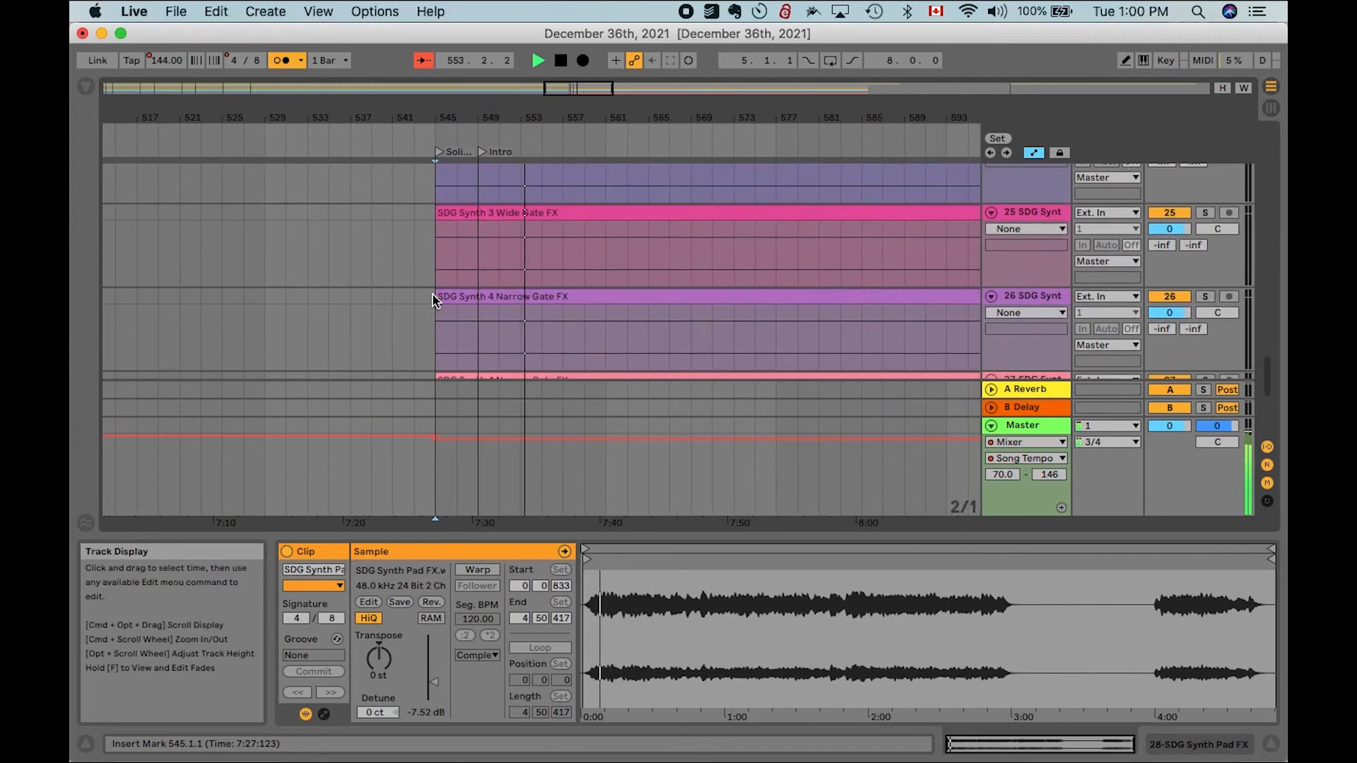
{"action": "scroll", "coordinate": [433, 300], "scroll_direction": "up", "scroll_amount": 5}
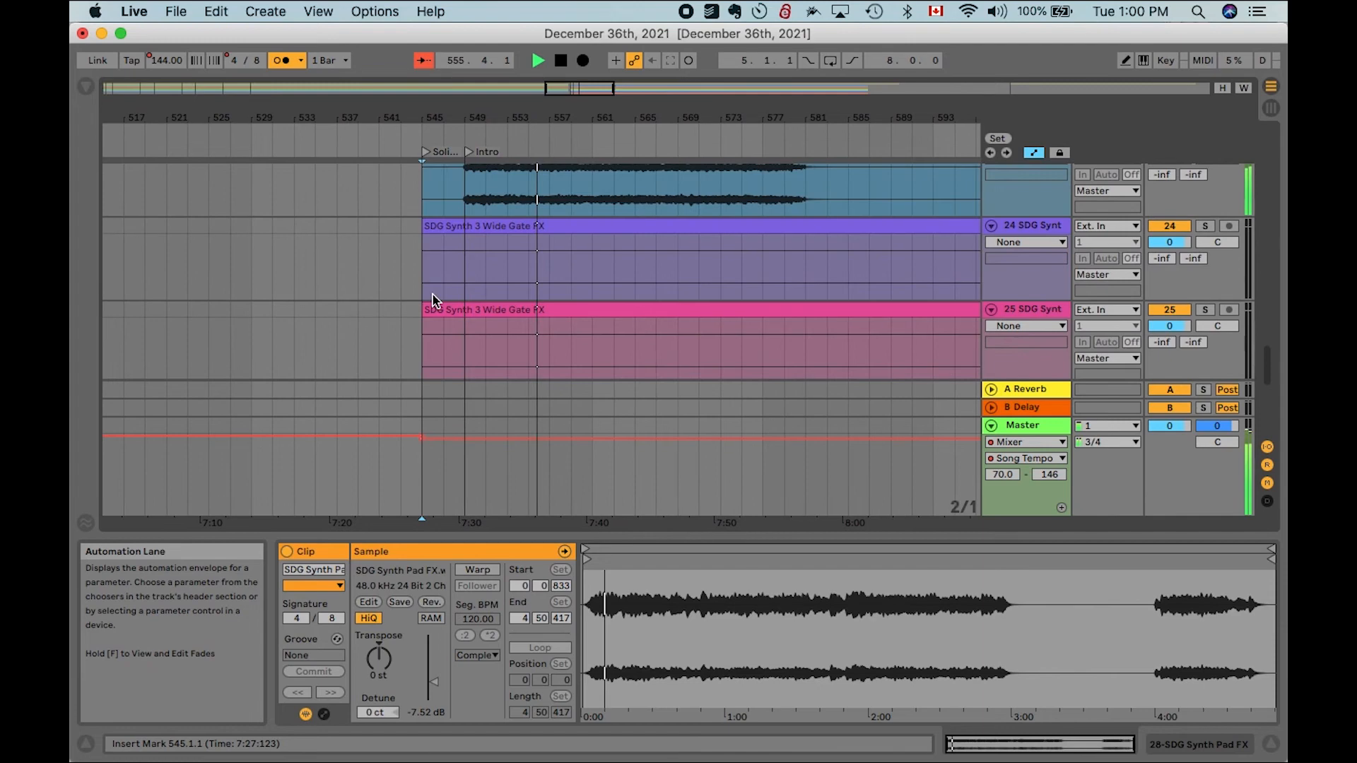
{"action": "scroll", "coordinate": [433, 300], "scroll_direction": "up", "scroll_amount": 4}
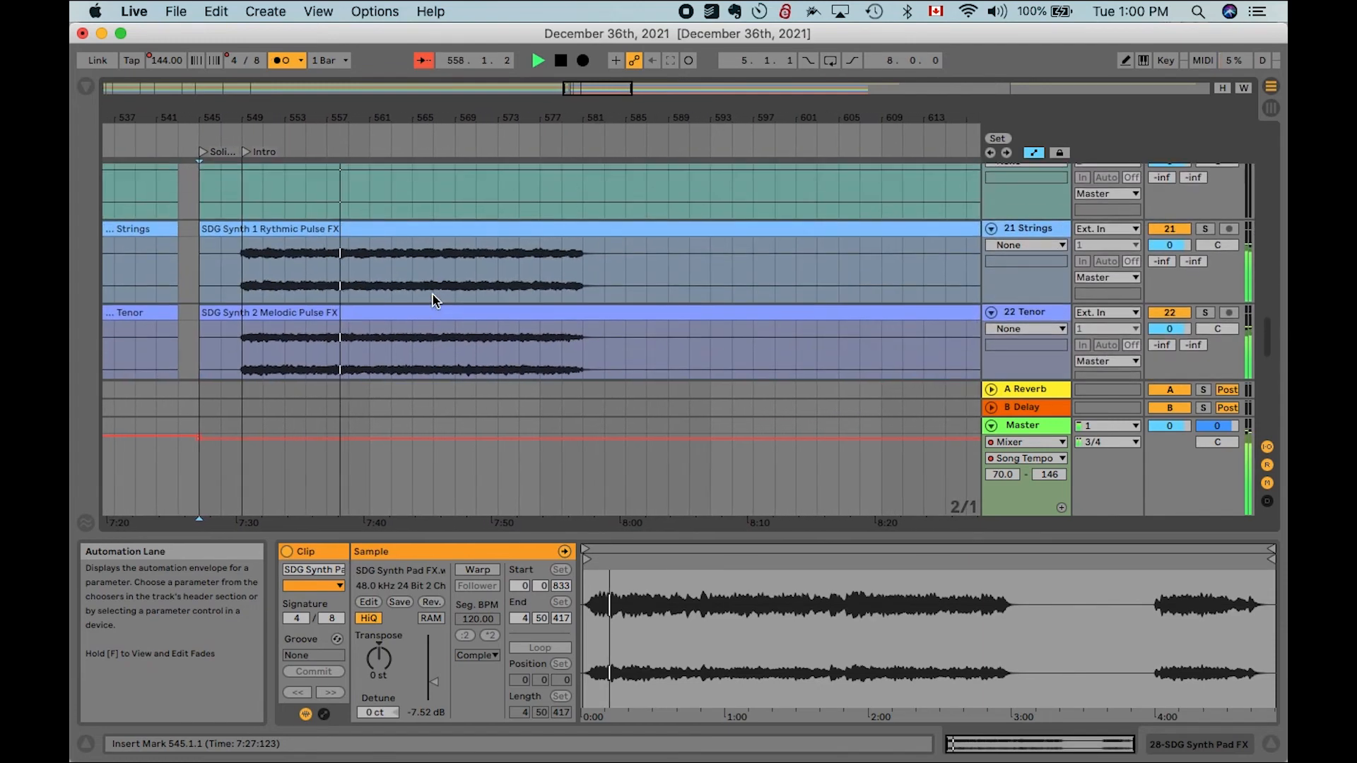
{"action": "scroll", "coordinate": [433, 300], "scroll_direction": "up", "scroll_amount": 6}
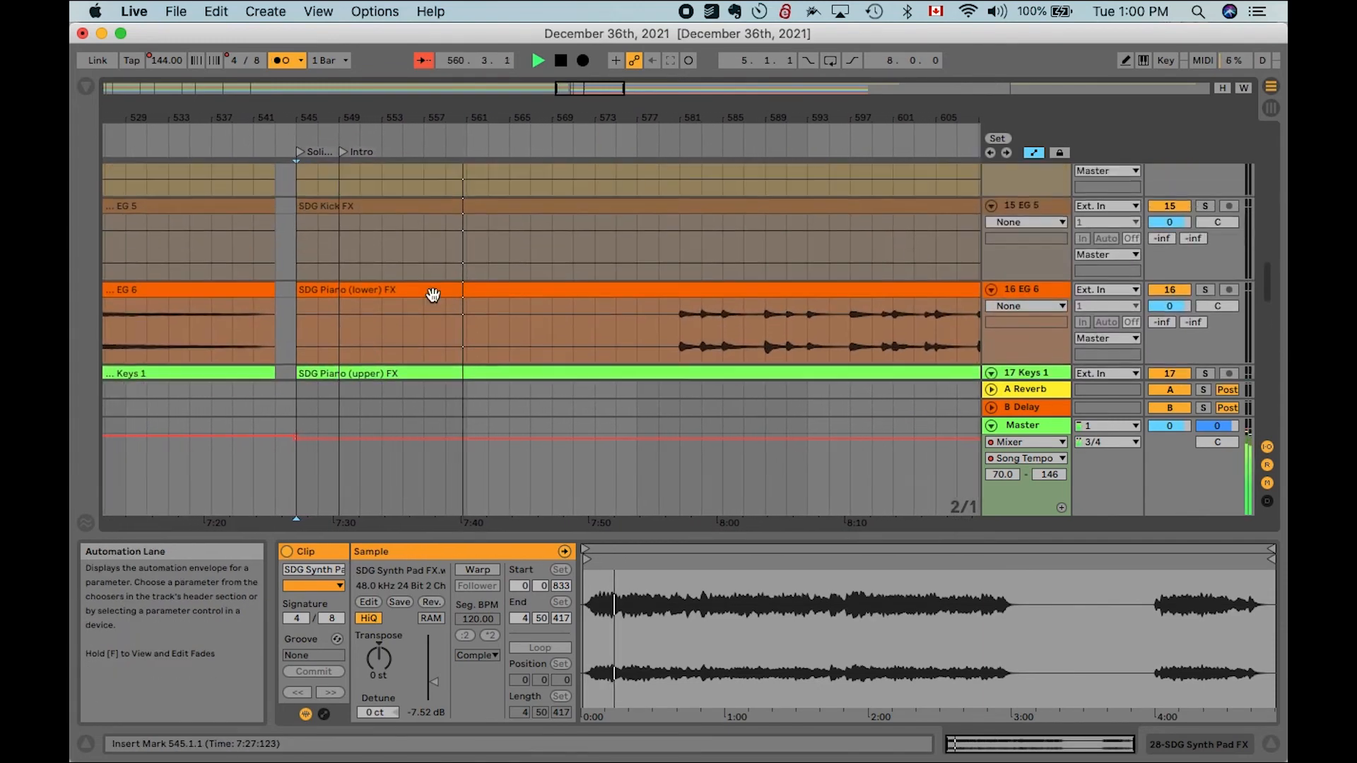
{"action": "scroll", "coordinate": [432, 300], "scroll_direction": "up", "scroll_amount": 4}
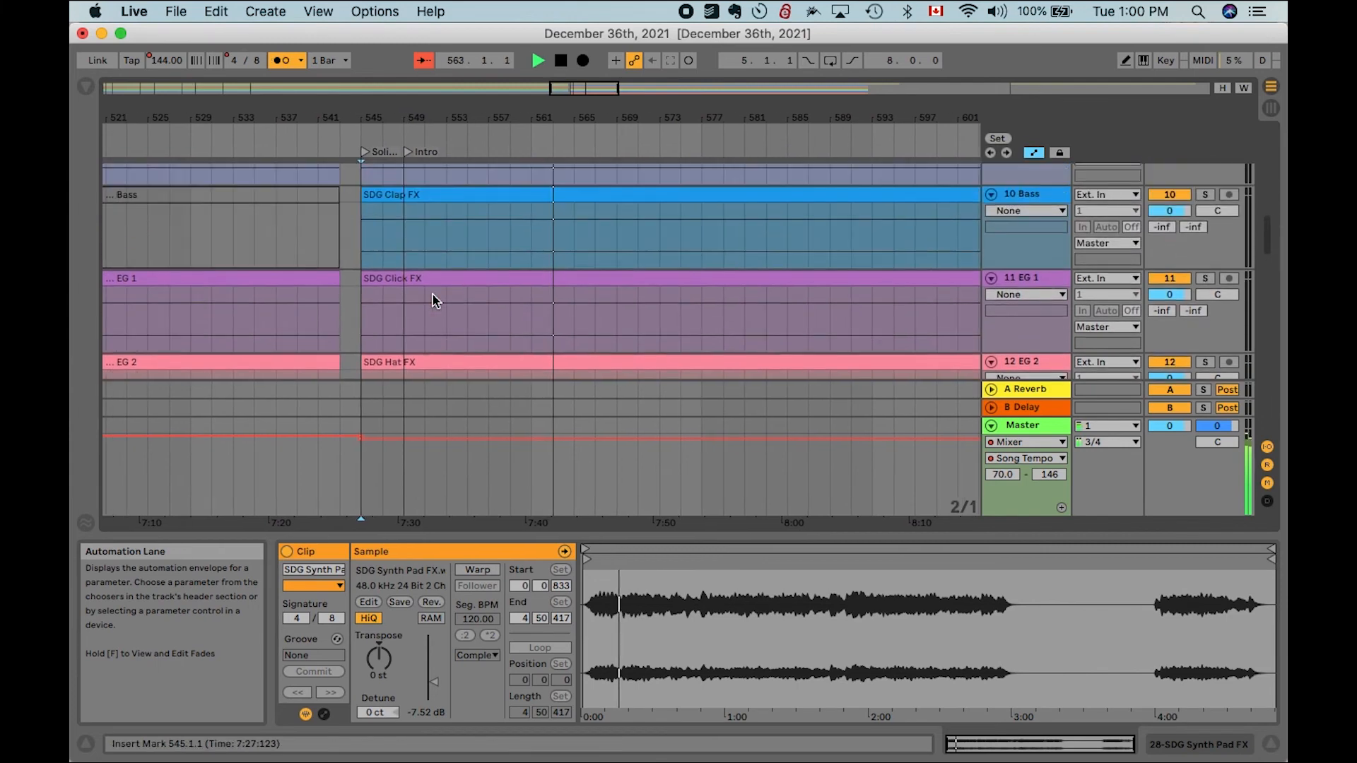
- Stop playback and inspect the SDG FX clips on each track around the Soli Deo Gloria locator
{"action": "key", "text": "space"}
{"action": "scroll", "coordinate": [432, 300], "scroll_direction": "up", "scroll_amount": 3}
{"action": "scroll", "coordinate": [432, 299], "scroll_direction": "right", "scroll_amount": 3}
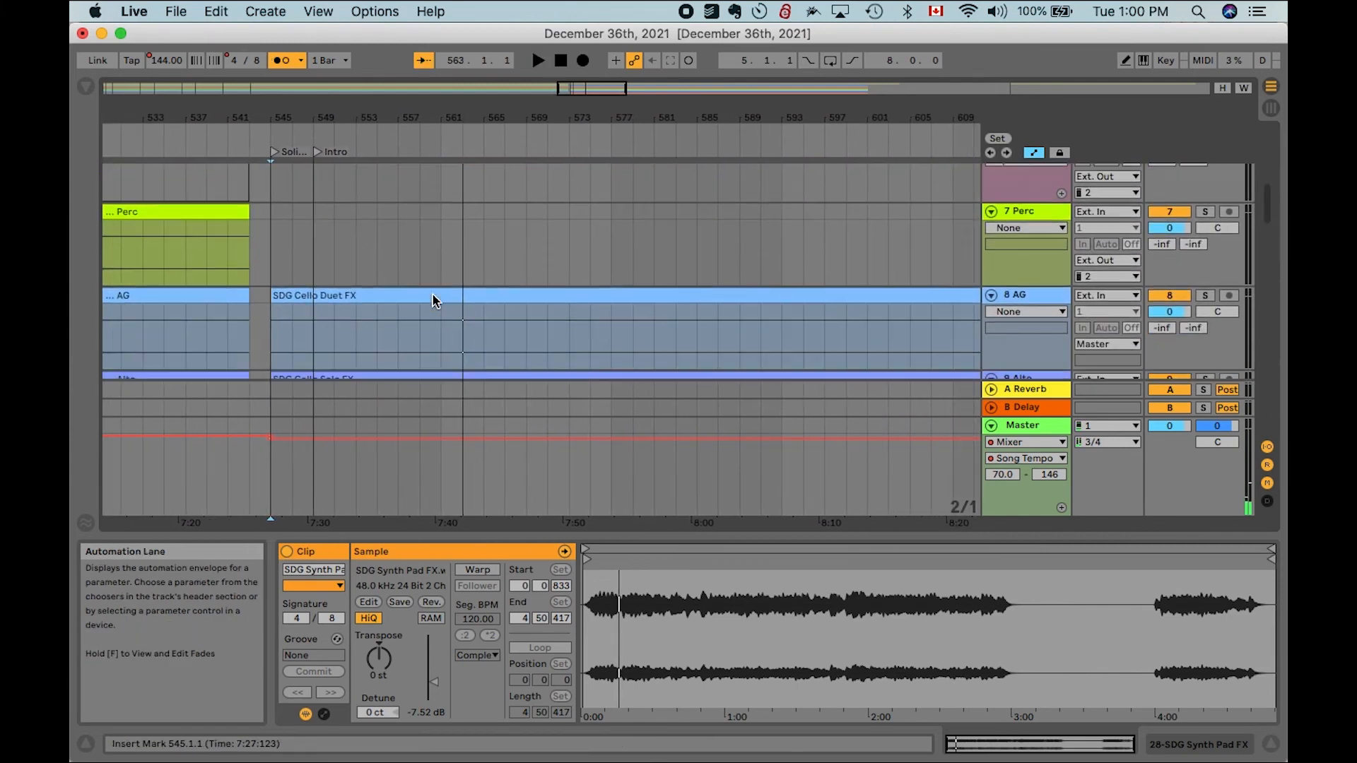
{"action": "scroll", "coordinate": [433, 300], "scroll_direction": "down", "scroll_amount": 2}
{"action": "scroll", "coordinate": [433, 299], "scroll_direction": "left", "scroll_amount": 3}
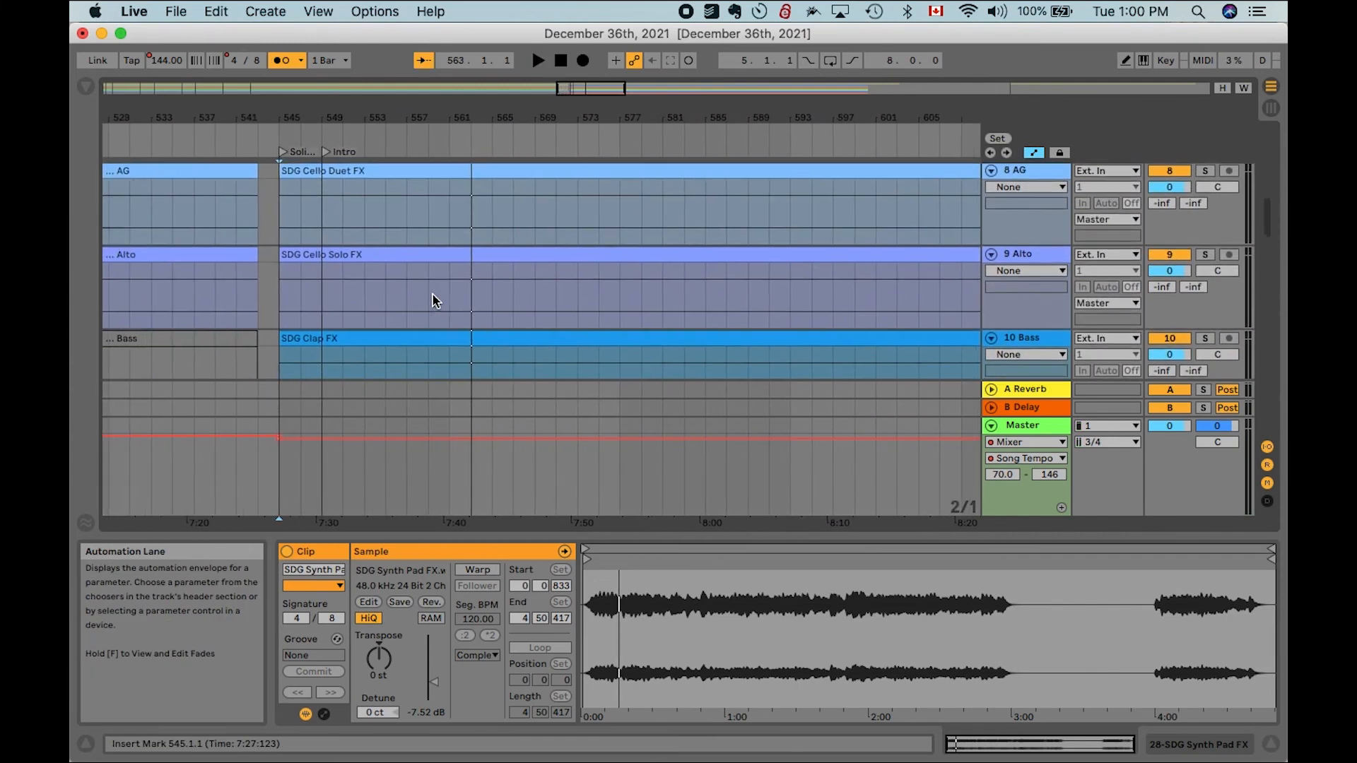
{"action": "scroll", "coordinate": [432, 299], "scroll_direction": "down", "scroll_amount": 2}
{"action": "scroll", "coordinate": [413, 231], "scroll_direction": "down", "scroll_amount": 6}
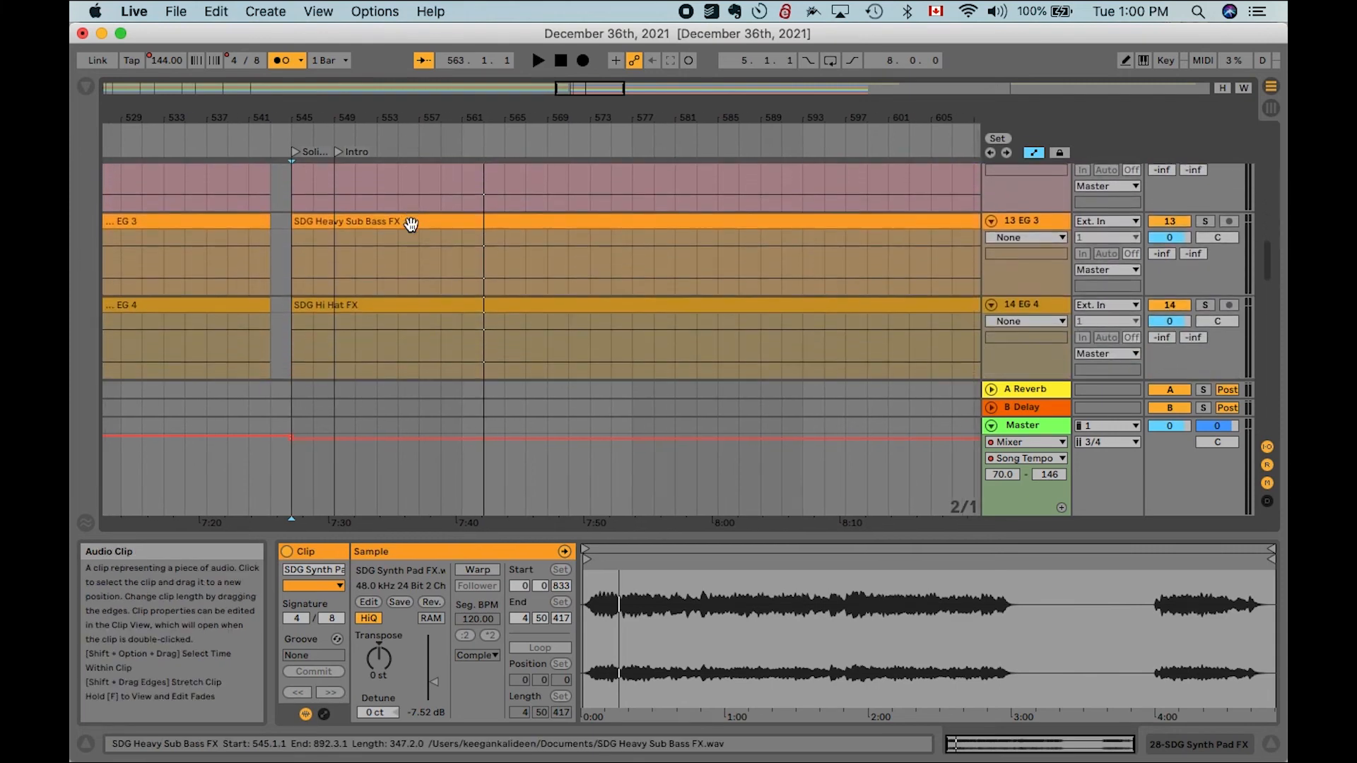
{"action": "scroll", "coordinate": [410, 224], "scroll_direction": "down", "scroll_amount": 4}
{"action": "scroll", "coordinate": [410, 224], "scroll_direction": "up", "scroll_amount": 6}
{"action": "scroll", "coordinate": [410, 224], "scroll_direction": "down", "scroll_amount": 3}
{"action": "scroll", "coordinate": [410, 225], "scroll_direction": "down", "scroll_amount": 3}
{"action": "scroll", "coordinate": [412, 227], "scroll_direction": "up", "scroll_amount": 10}
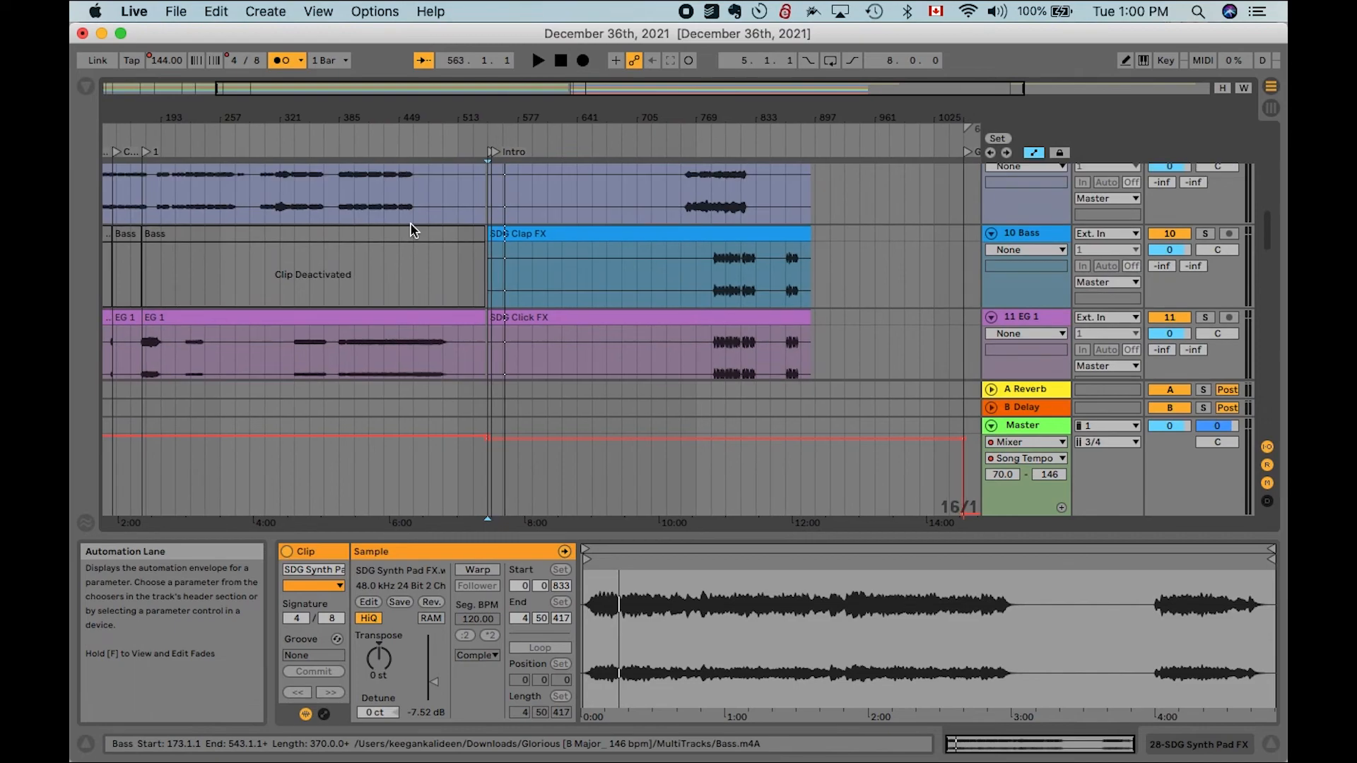
{"action": "scroll", "coordinate": [412, 228], "scroll_direction": "down", "scroll_amount": 15}
{"action": "scroll", "coordinate": [412, 228], "scroll_direction": "right", "scroll_amount": 2}
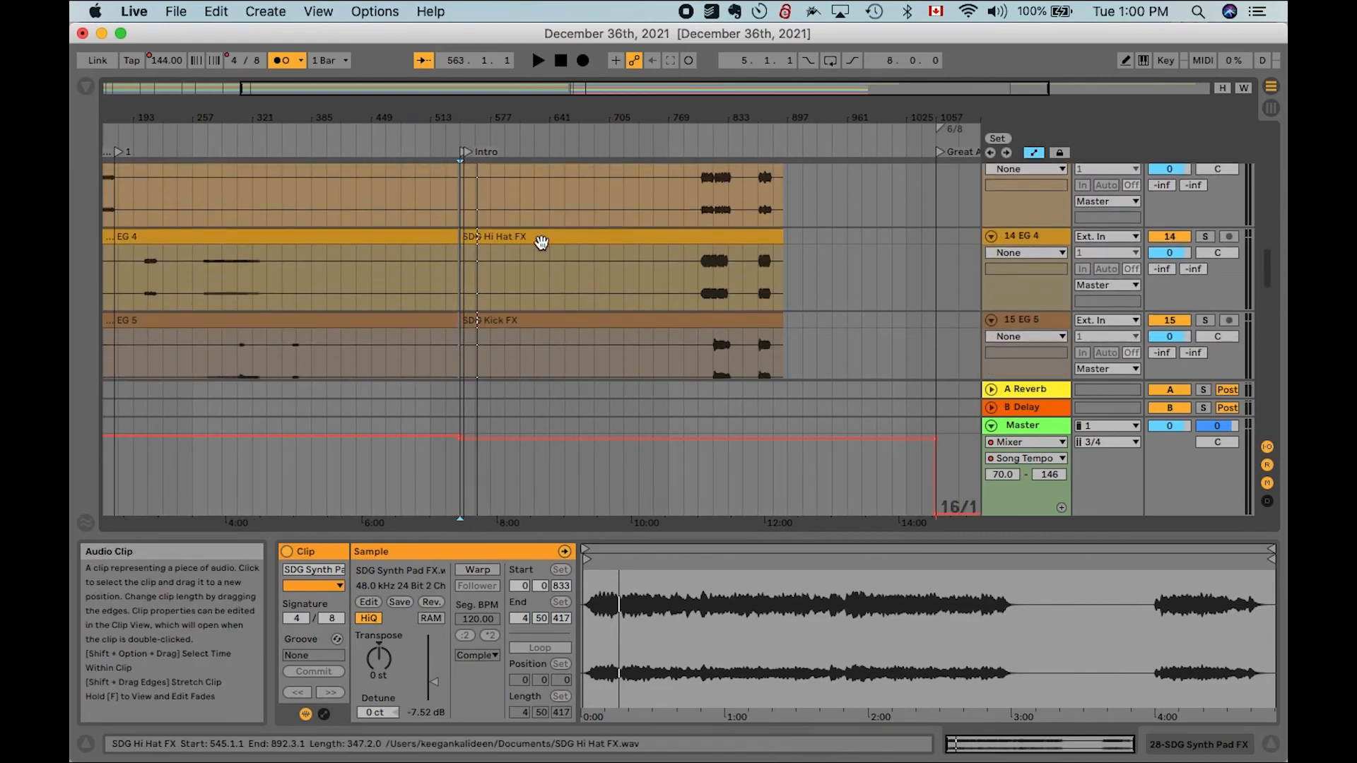
{"action": "scroll", "coordinate": [541, 243], "scroll_direction": "up", "scroll_amount": 5}
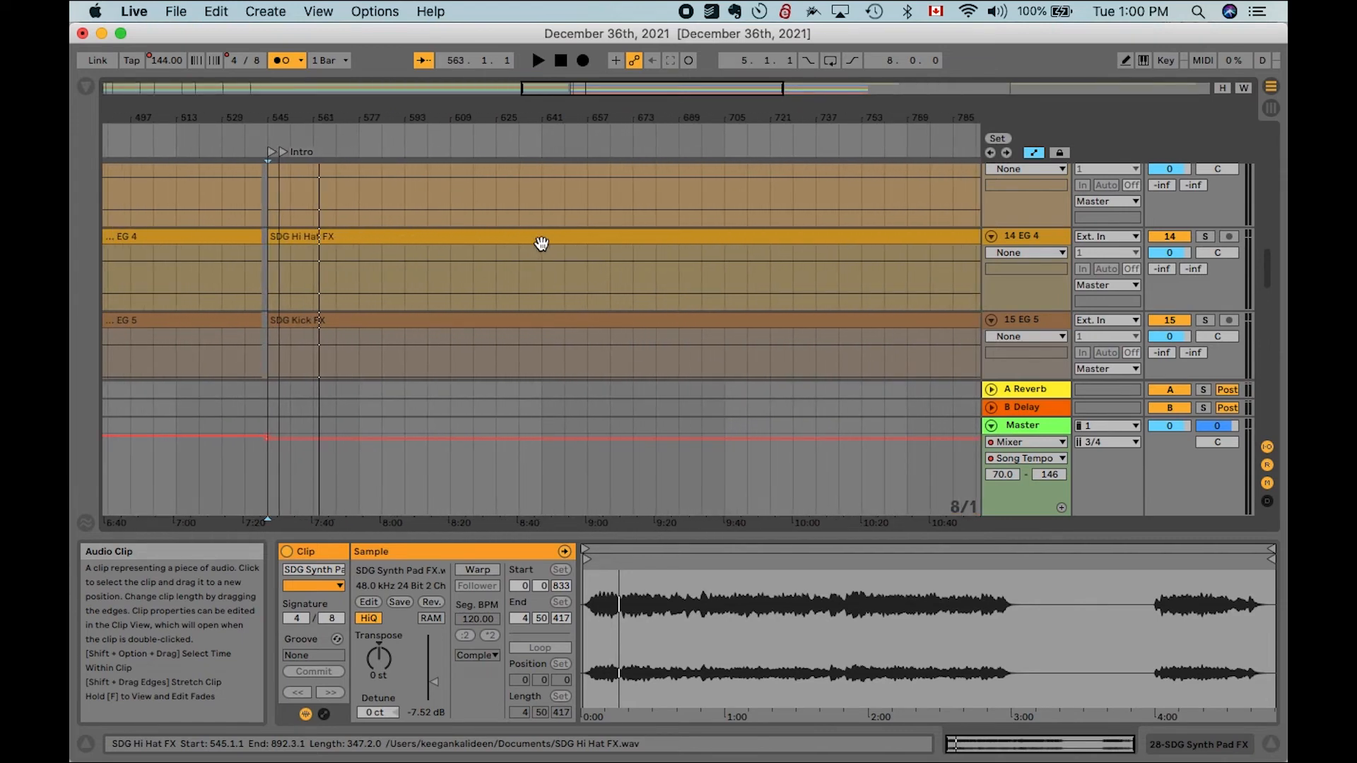
{"action": "scroll", "coordinate": [541, 243], "scroll_direction": "down", "scroll_amount": 6}
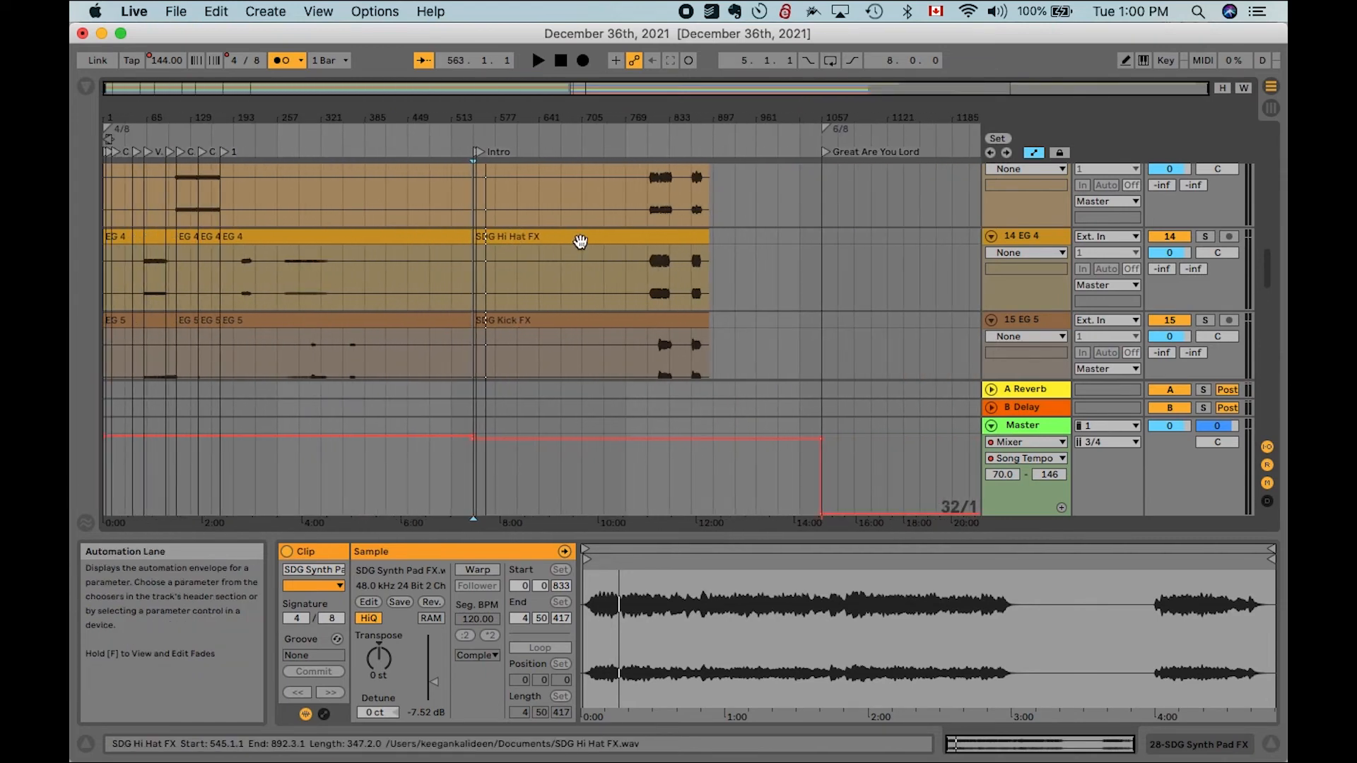
{"action": "left_click", "coordinate": [578, 237]}
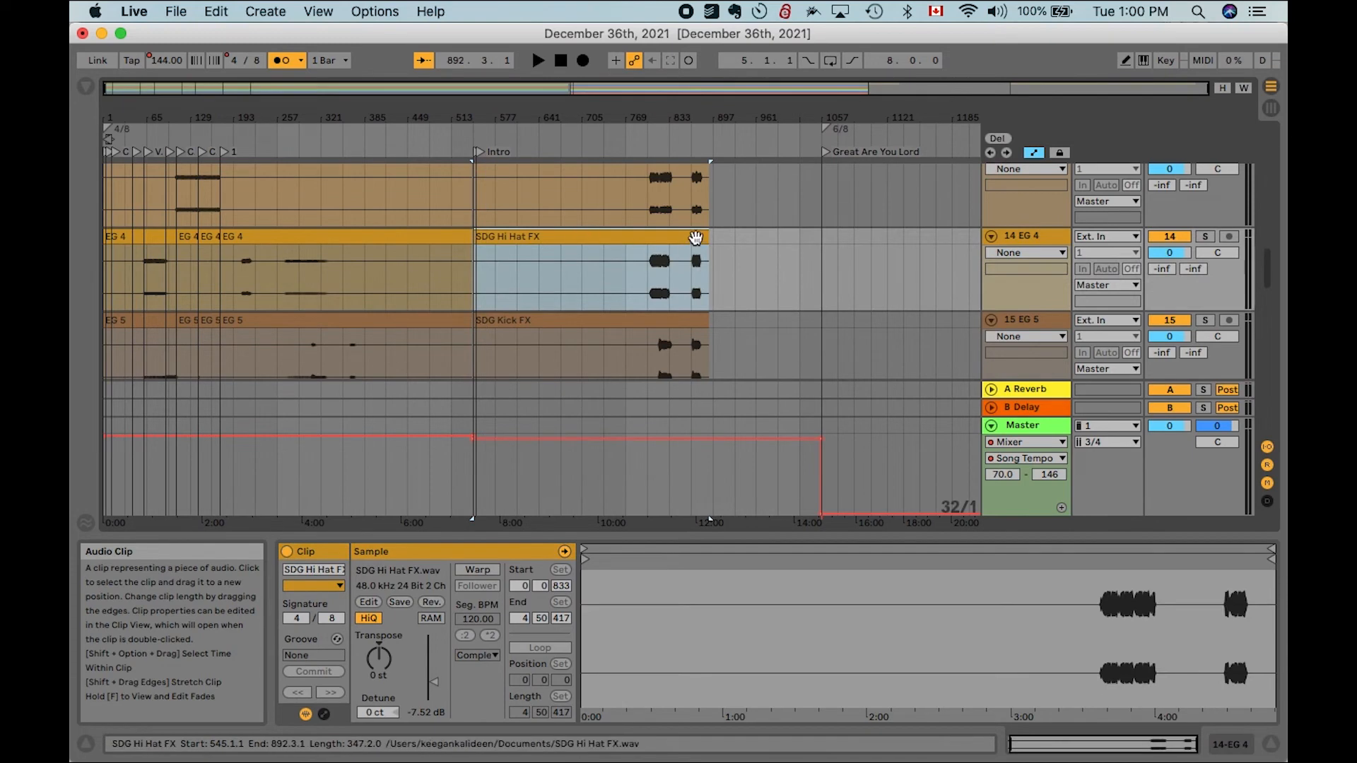
{"action": "key", "text": "z"}
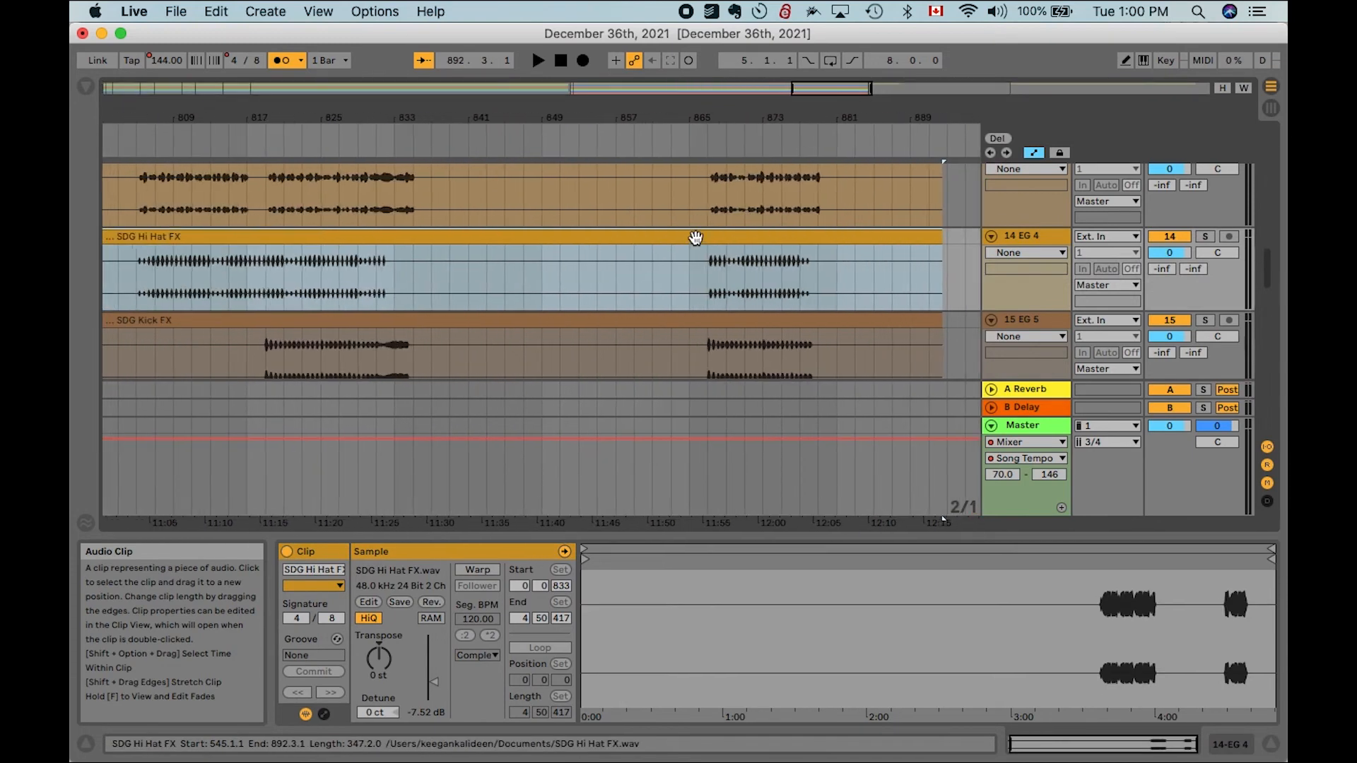
{"action": "scroll", "coordinate": [696, 238], "scroll_direction": "left", "scroll_amount": 4}
{"action": "scroll", "coordinate": [696, 243], "scroll_direction": "up", "scroll_amount": 5}
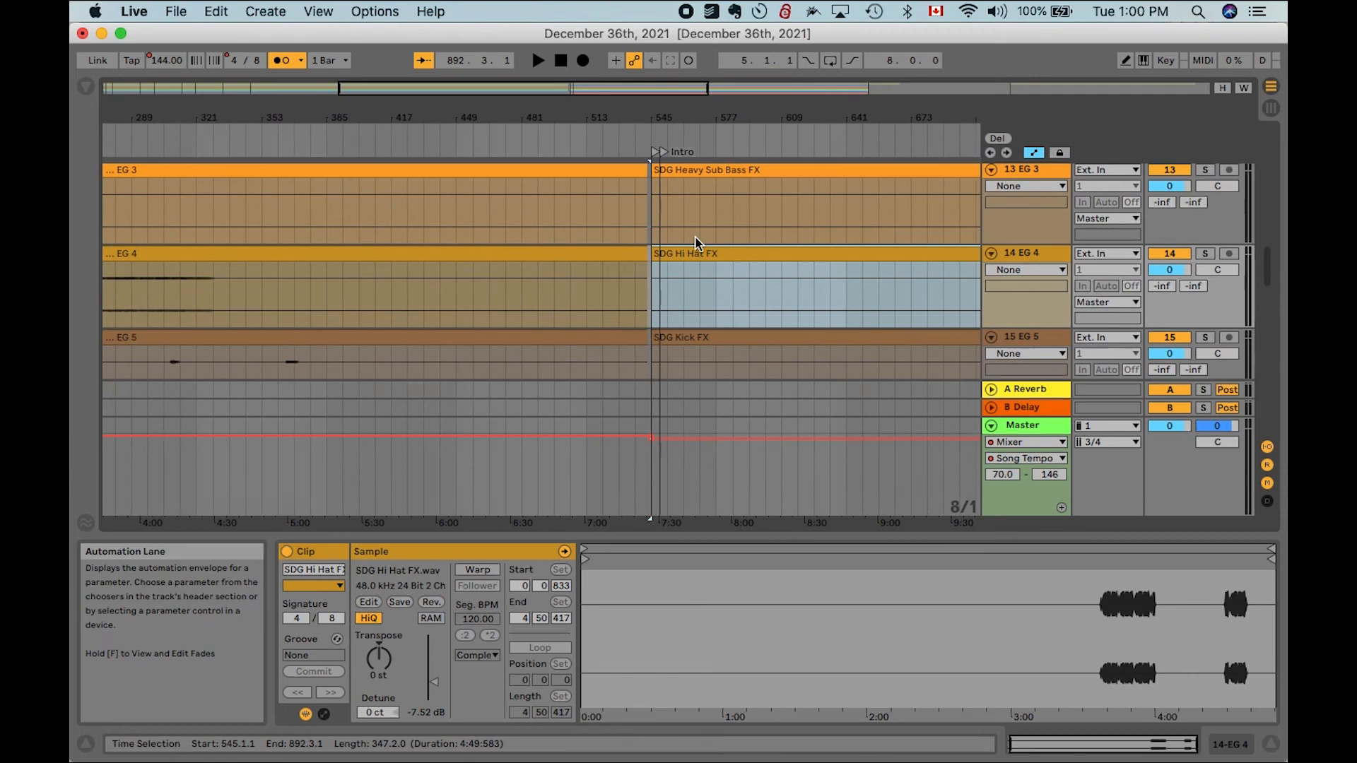
{"action": "scroll", "coordinate": [518, 264], "scroll_direction": "down", "scroll_amount": 5}
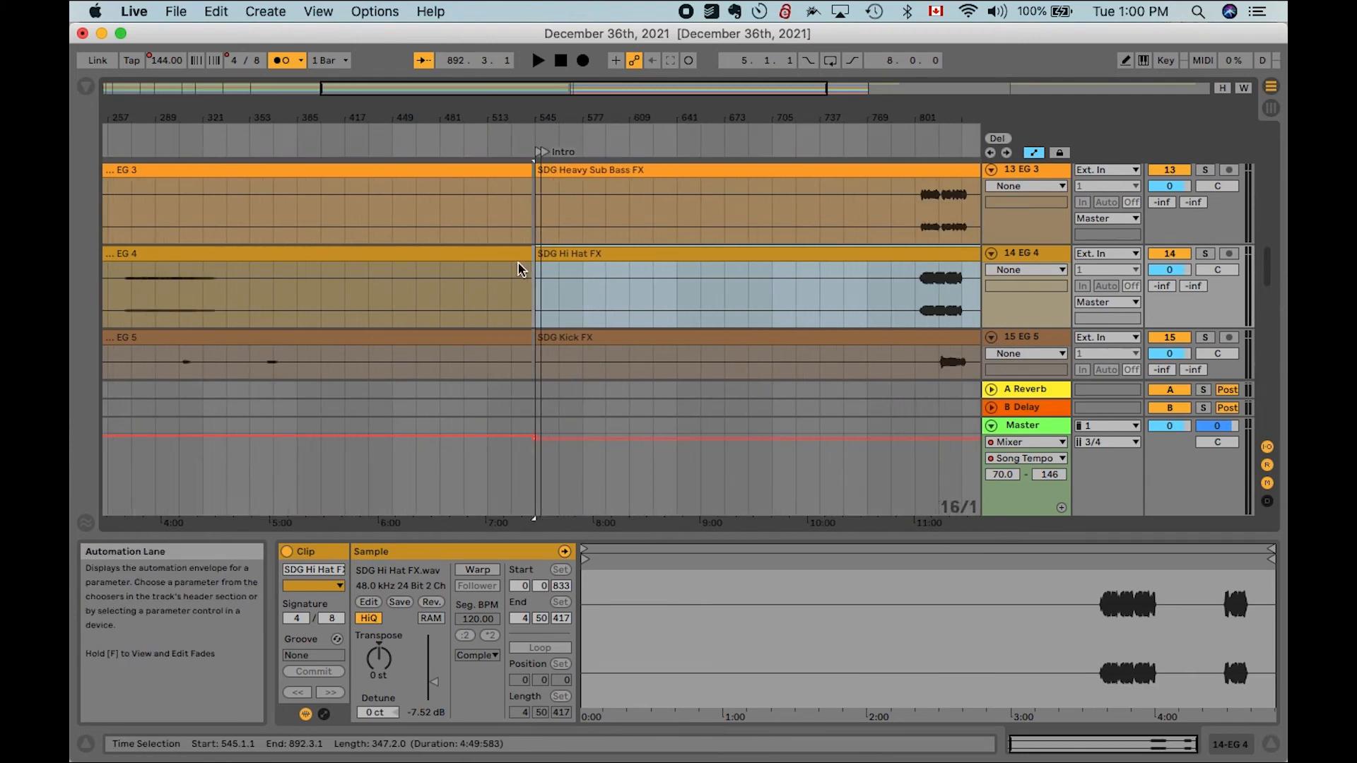
- Play back the ending of Glorious on the EG 6 and Keys tracks to find where the song ends
{"action": "left_click", "coordinate": [267, 138]}
{"action": "scroll", "coordinate": [488, 232], "scroll_direction": "down", "scroll_amount": 5}
{"action": "scroll", "coordinate": [495, 228], "scroll_direction": "right", "scroll_amount": 2}
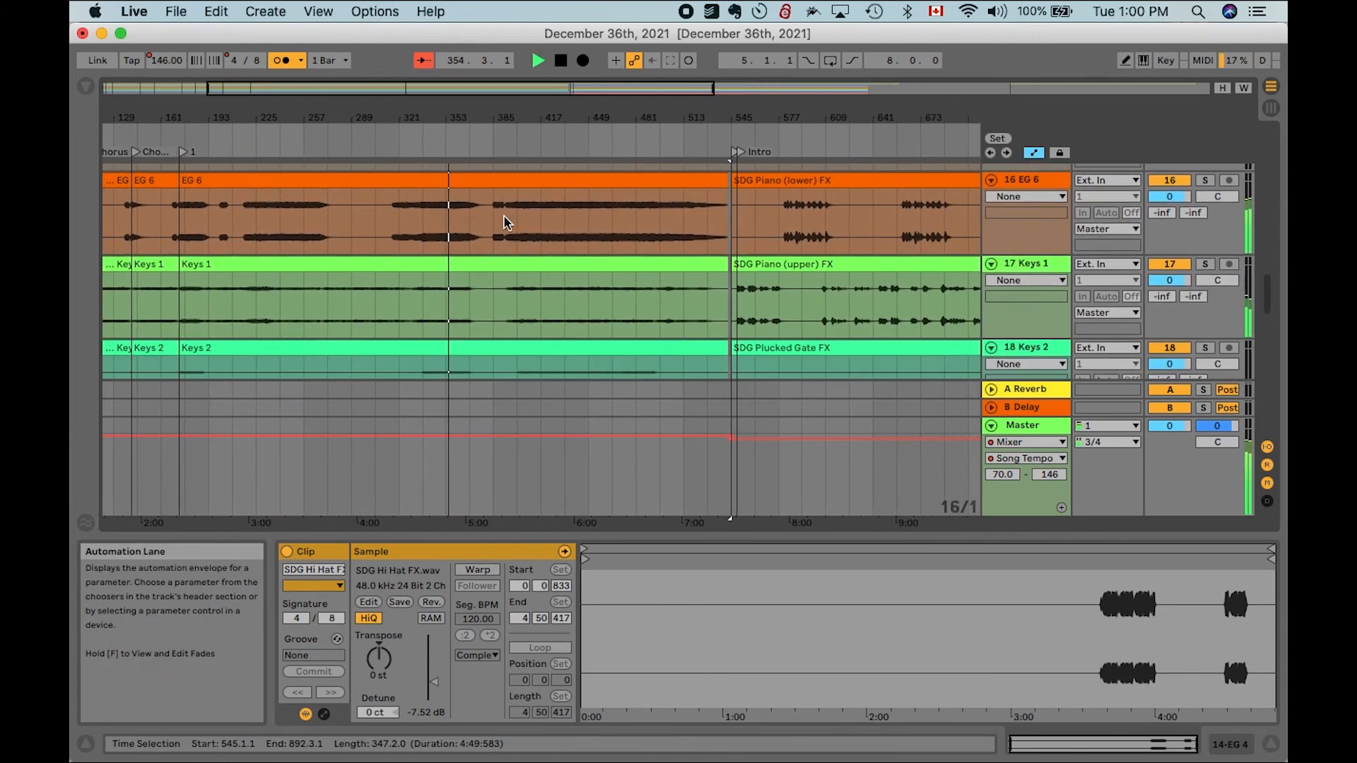
{"action": "left_click", "coordinate": [643, 141]}
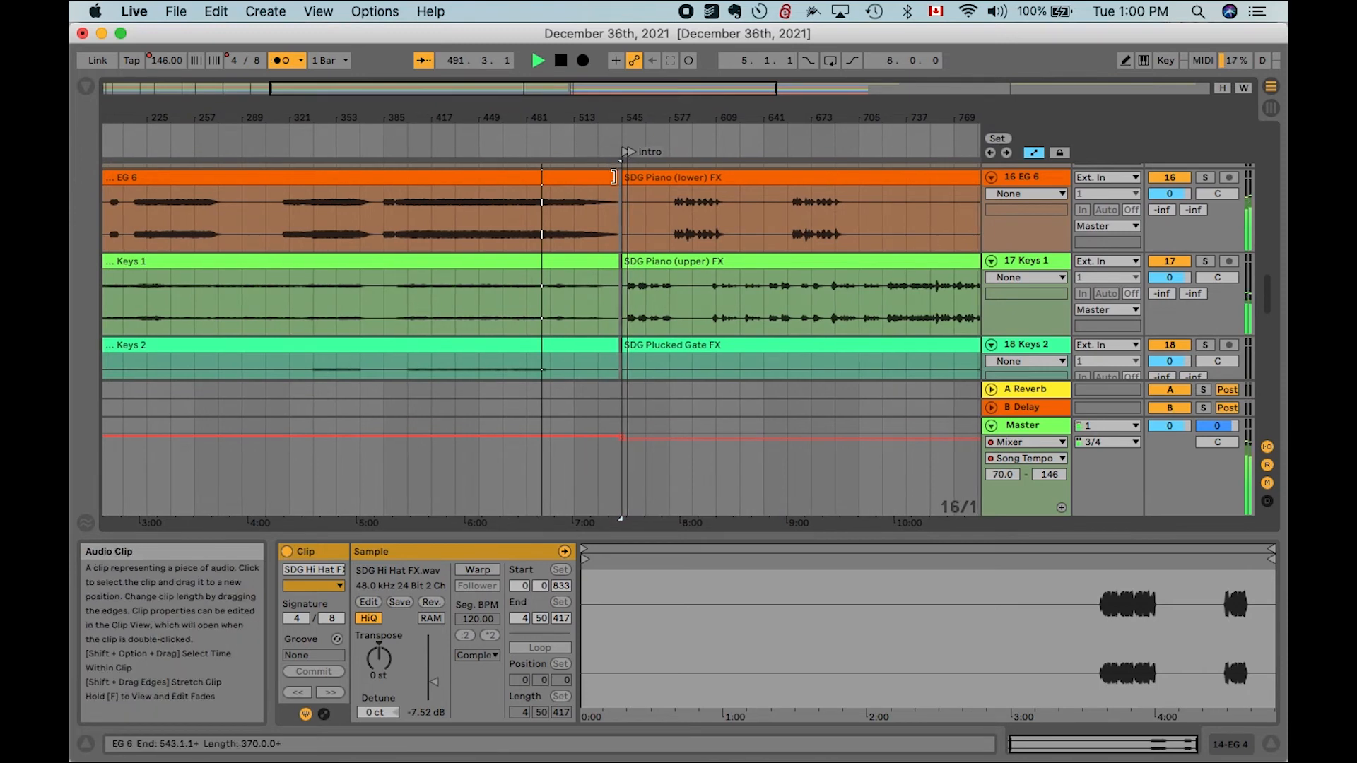
{"action": "scroll", "coordinate": [612, 179], "scroll_direction": "up", "scroll_amount": 3}
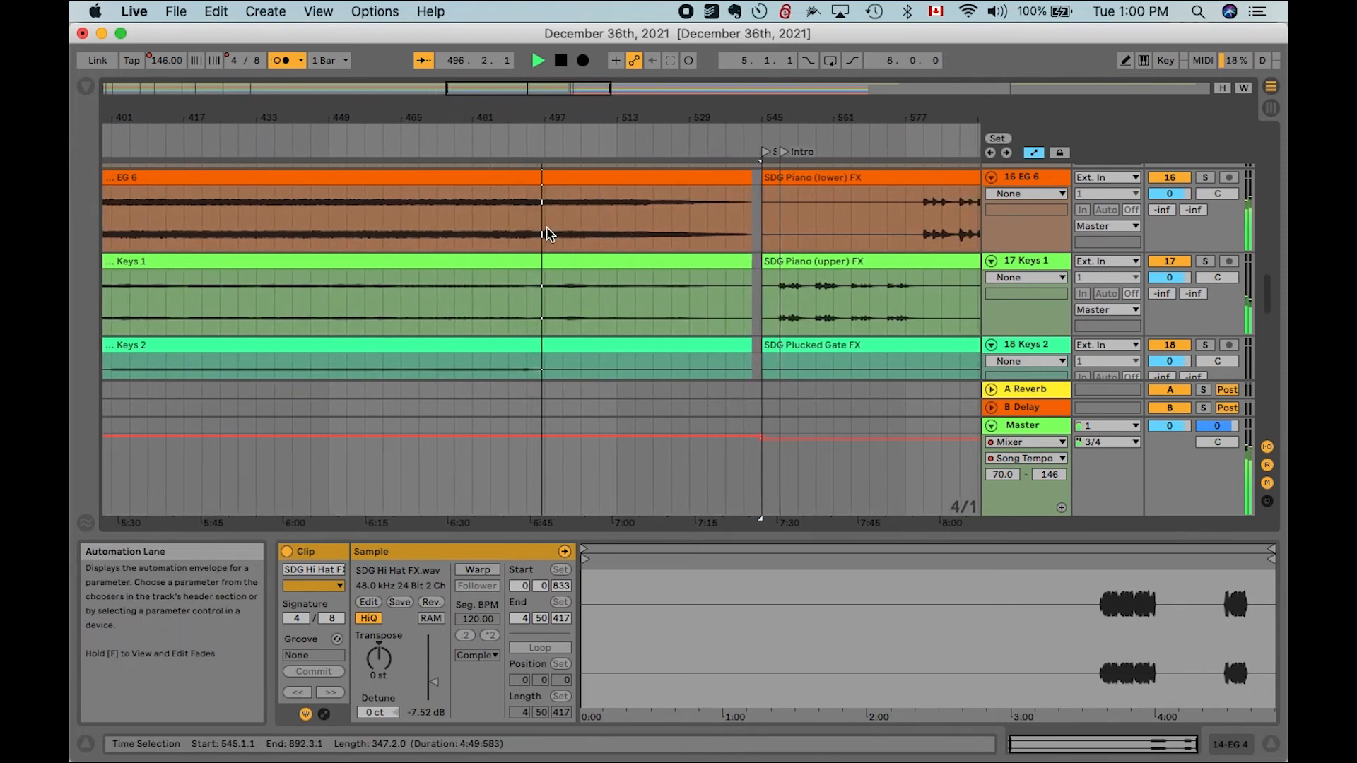
{"action": "key", "text": "space"}
{"action": "left_click", "coordinate": [508, 142]}
{"action": "key", "text": "plus"}
{"action": "key", "text": "plus"}
{"action": "key", "text": "plus"}
{"action": "key", "text": "plus"}
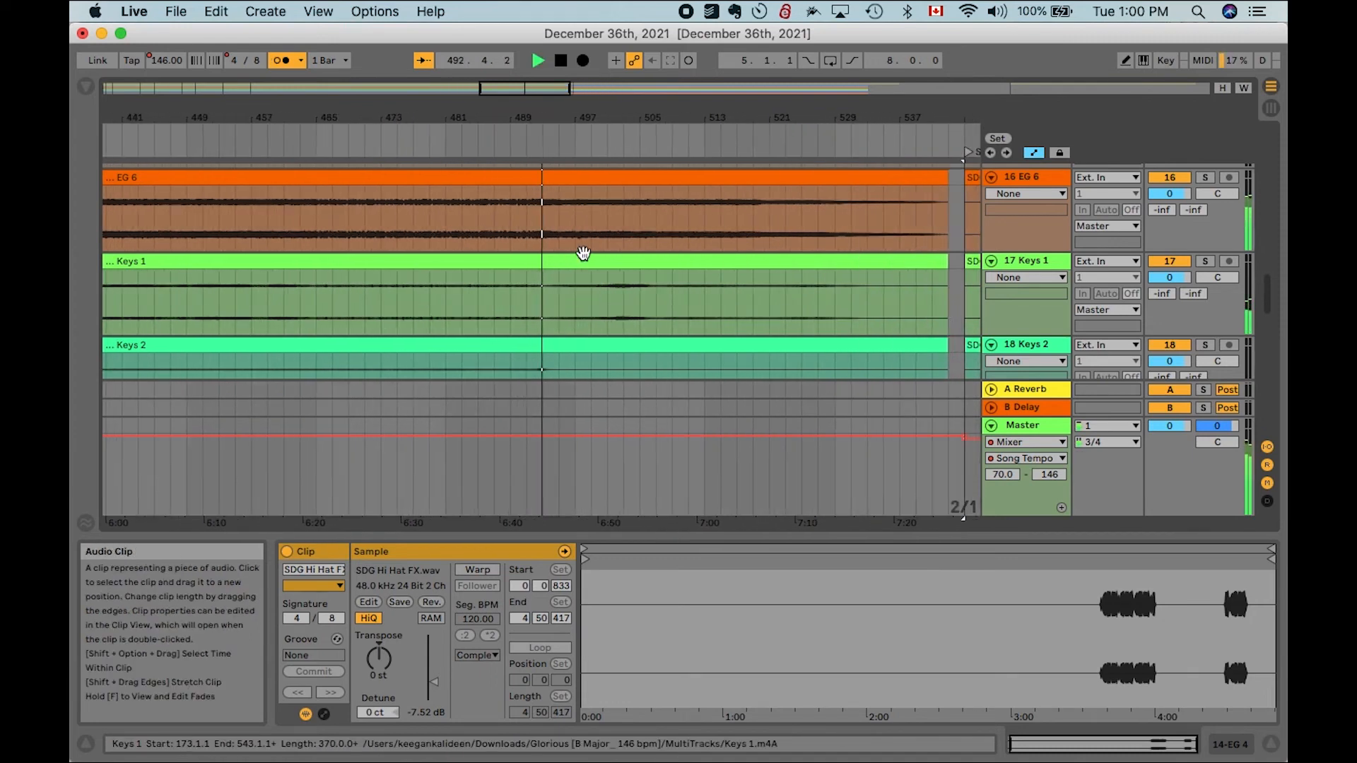
{"action": "left_click", "coordinate": [536, 224]}
{"action": "key", "text": "space"}
{"action": "left_click", "coordinate": [534, 154]}
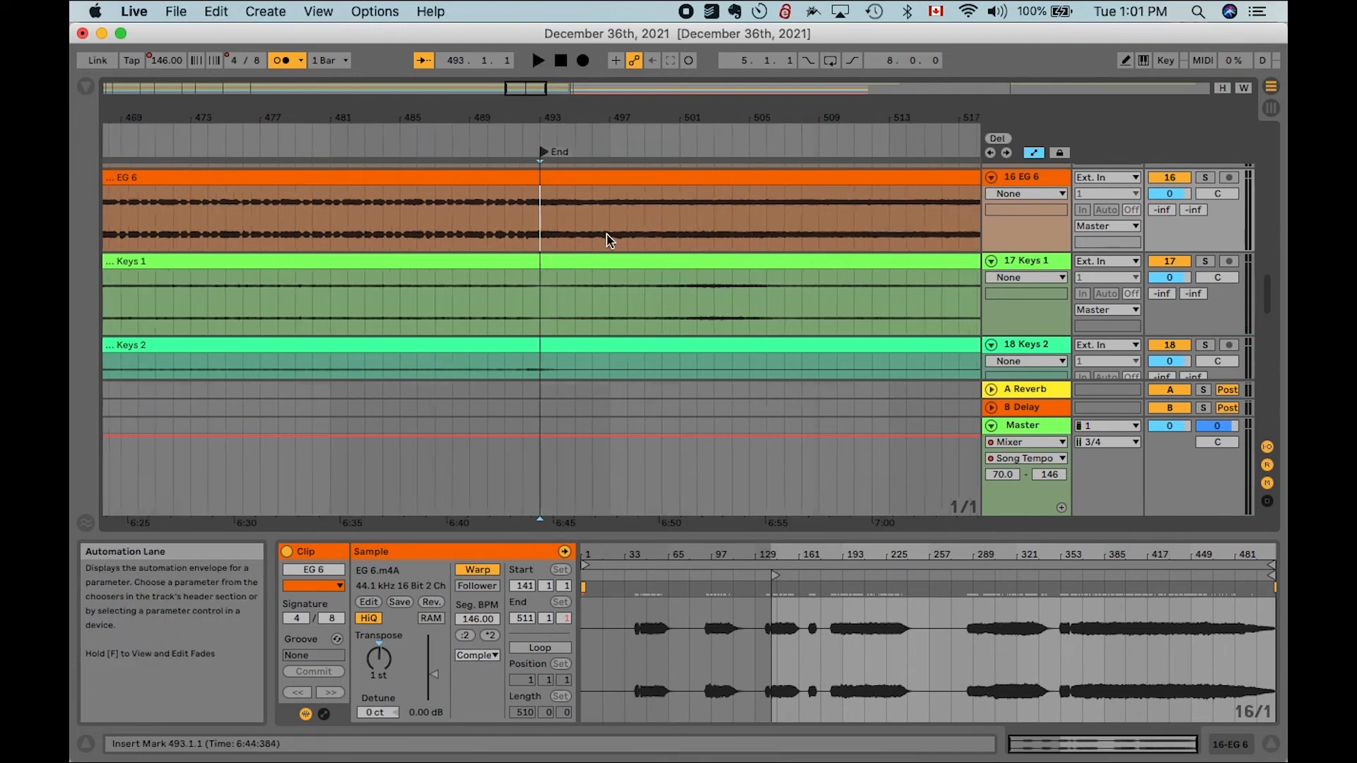
- Delete the time from bar 493 to bar 545 so the SDG clips start right after Glorious ends
{"action": "key", "text": "minus"}
{"action": "key", "text": "minus"}
{"action": "left_click_drag", "start_coordinate": [716, 235], "coordinate": [814, 224]}
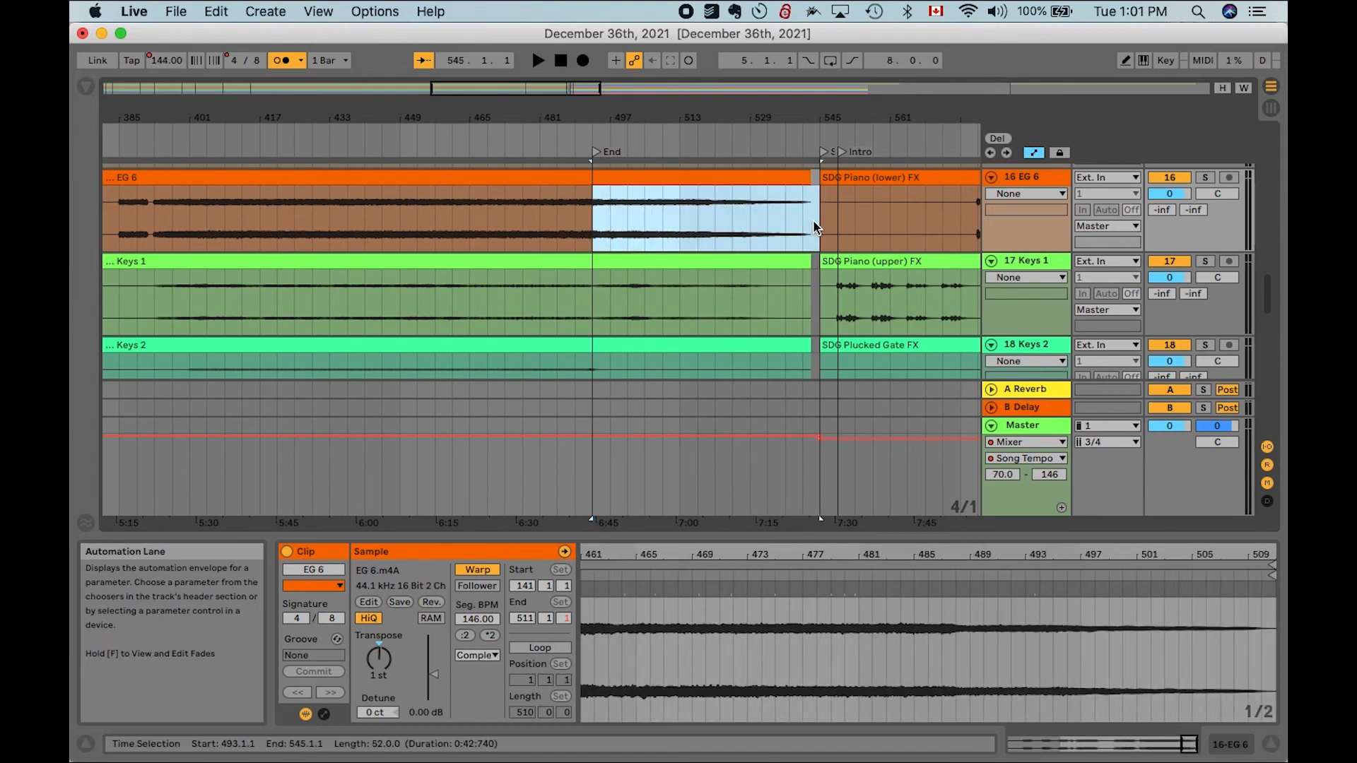
{"action": "key", "text": "super+shift+Delete"}
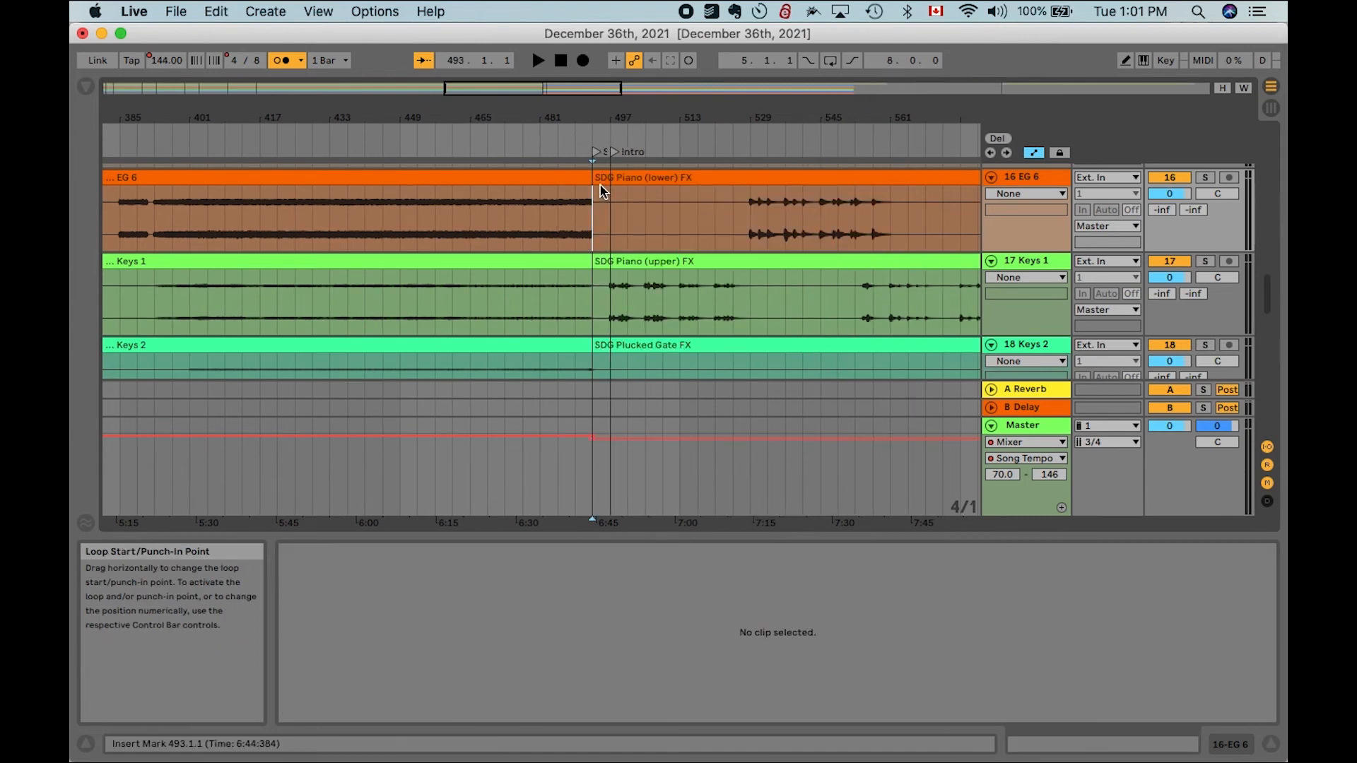
- Insert 2 bars of silence at bar 493 between Glorious and Soli Deo Gloria
{"action": "scroll", "coordinate": [600, 188], "scroll_direction": "up", "scroll_amount": 10}
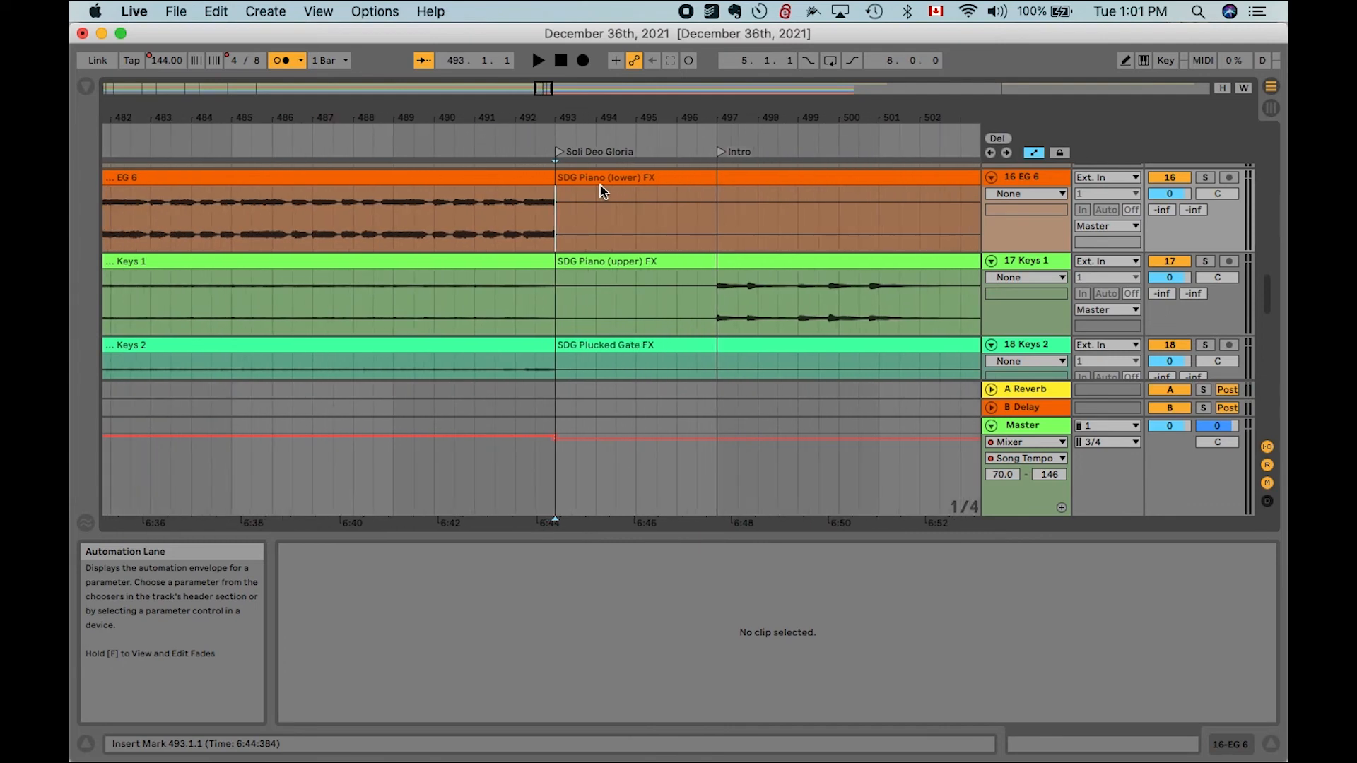
{"action": "left_click", "coordinate": [212, 10]}
{"action": "mouse_move", "coordinate": [266, 11]}
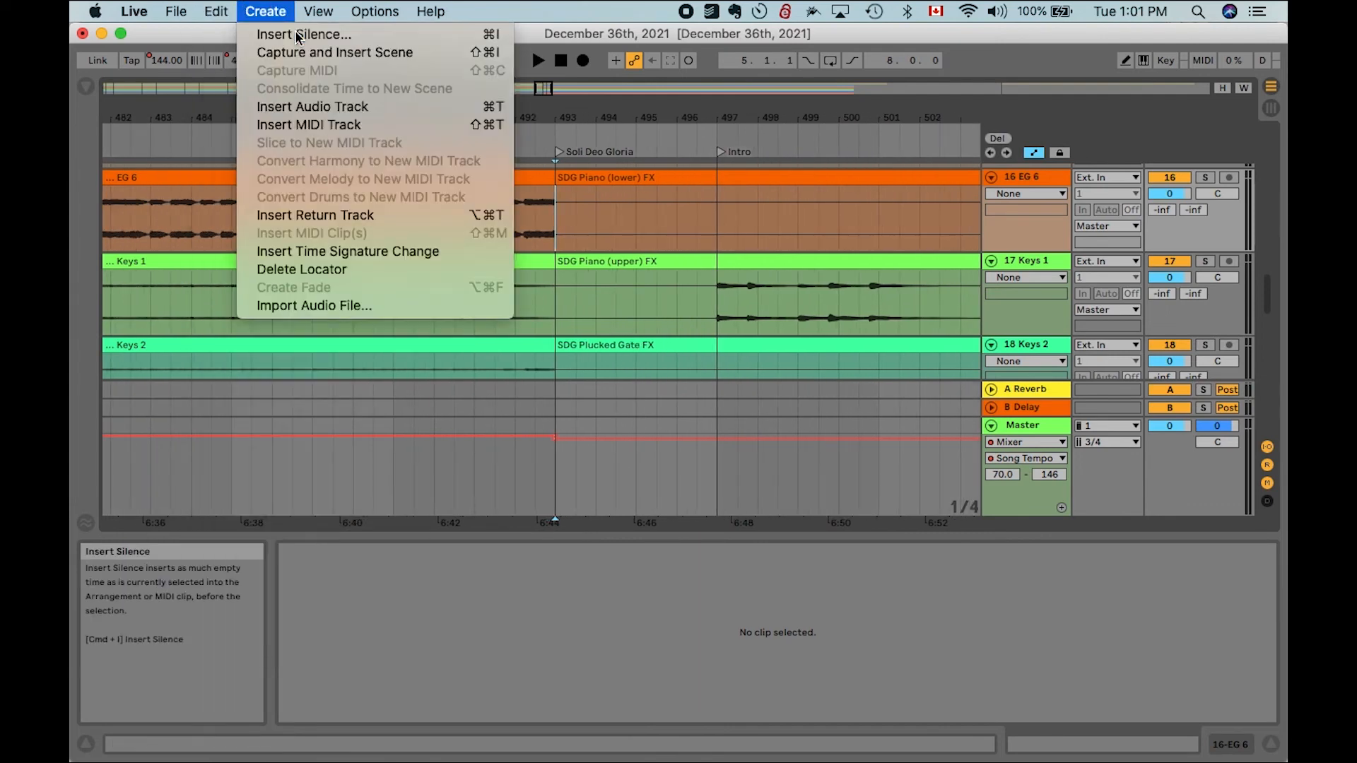
{"action": "left_click", "coordinate": [295, 36]}
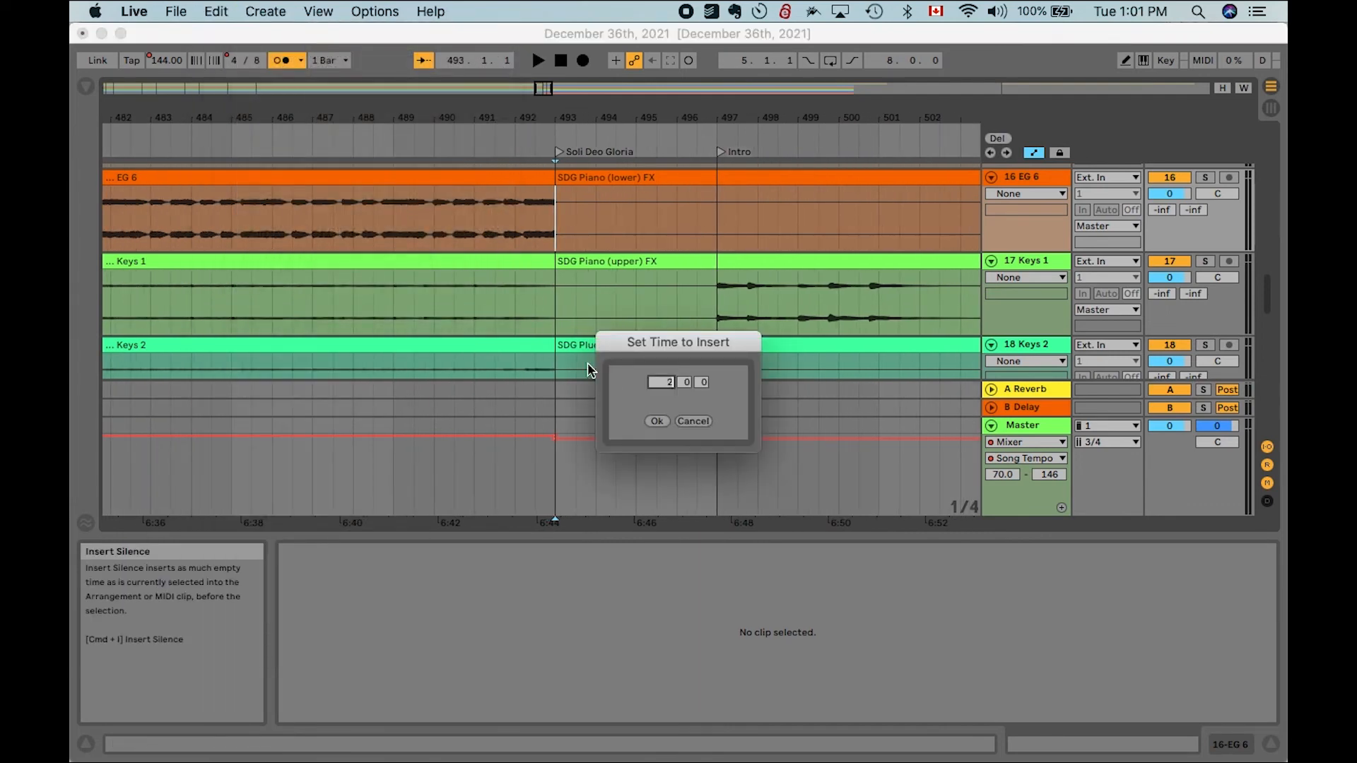
{"action": "left_click", "coordinate": [658, 422]}
- Play the transition from the end of Glorious into the Soli Deo Gloria intro to check the gap
{"action": "left_click", "coordinate": [494, 143]}
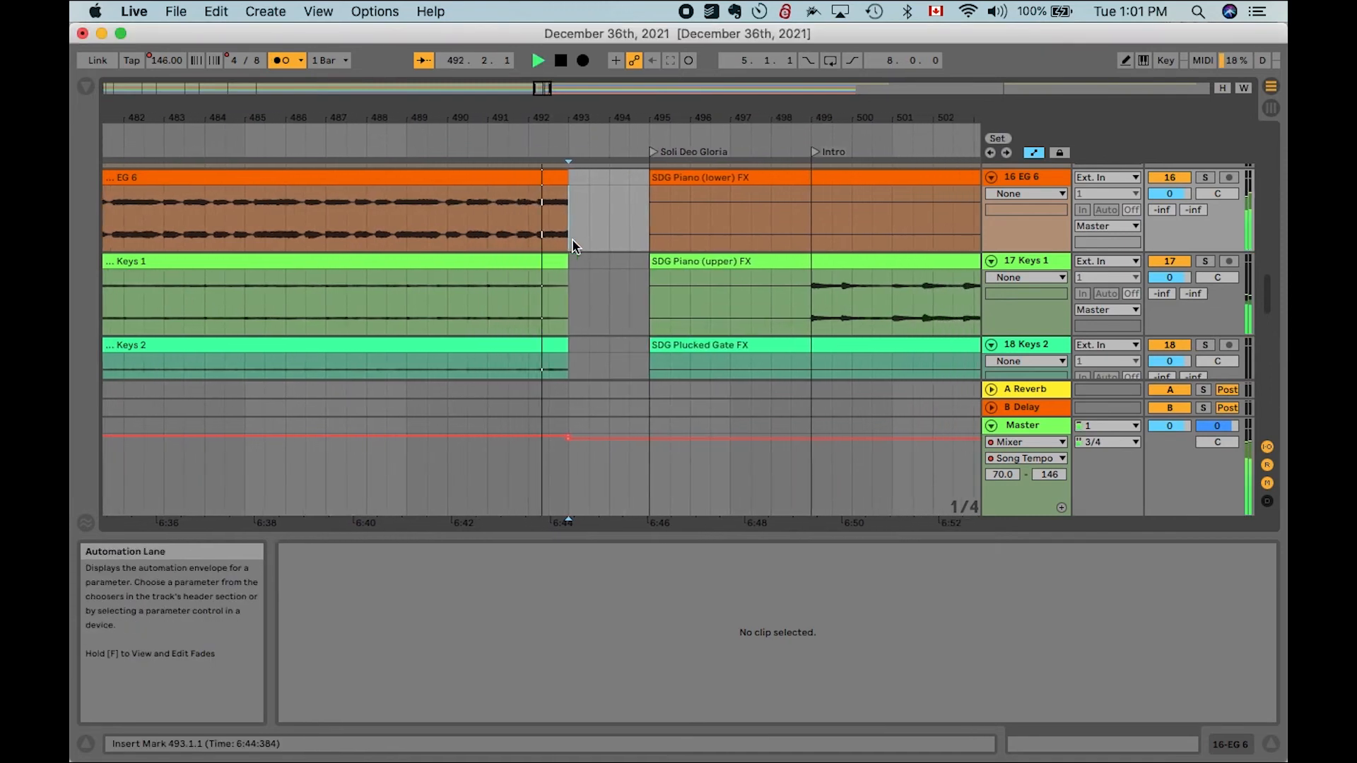
{"action": "key", "text": "space"}
{"action": "left_click", "coordinate": [511, 221]}
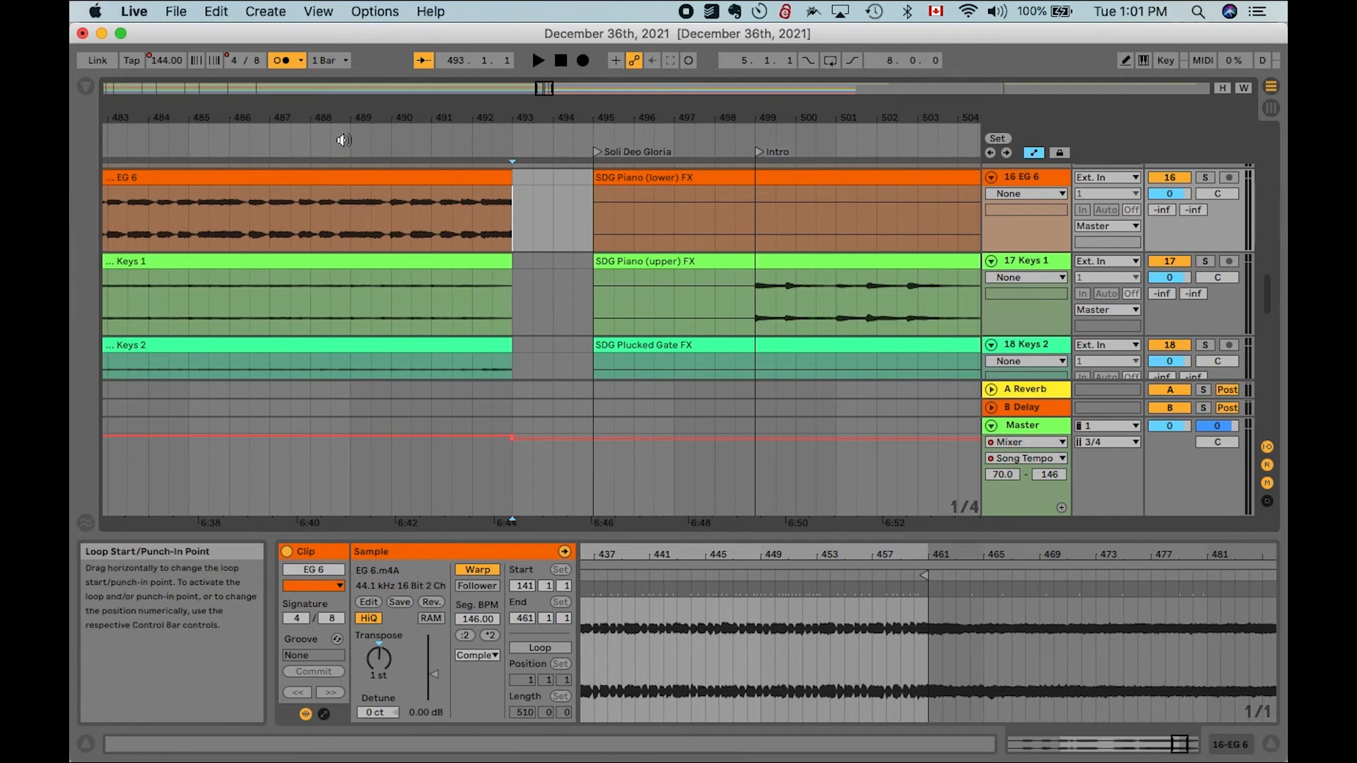
{"action": "key", "text": "space"}
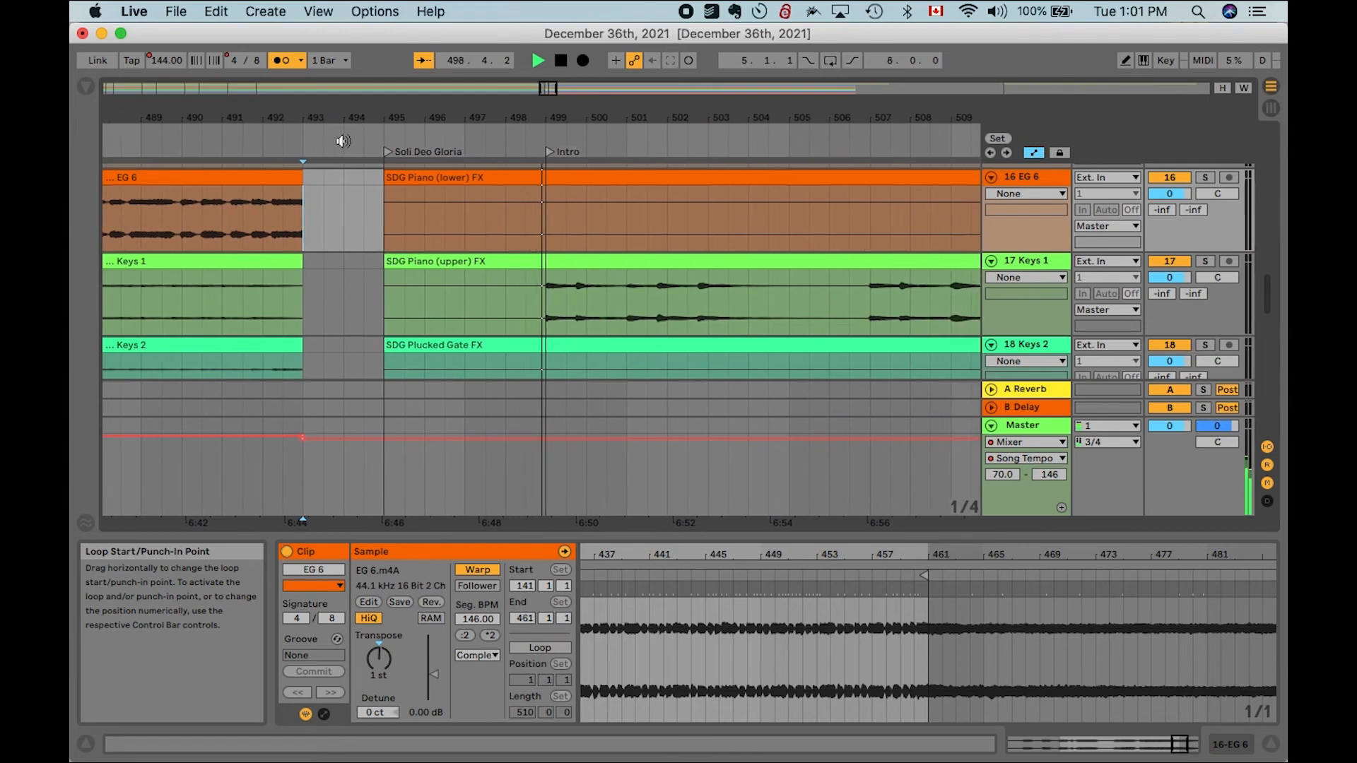
{"action": "scroll", "coordinate": [332, 138], "scroll_direction": "left", "scroll_amount": 5}
{"action": "scroll", "coordinate": [318, 133], "scroll_direction": "up", "scroll_amount": 2}
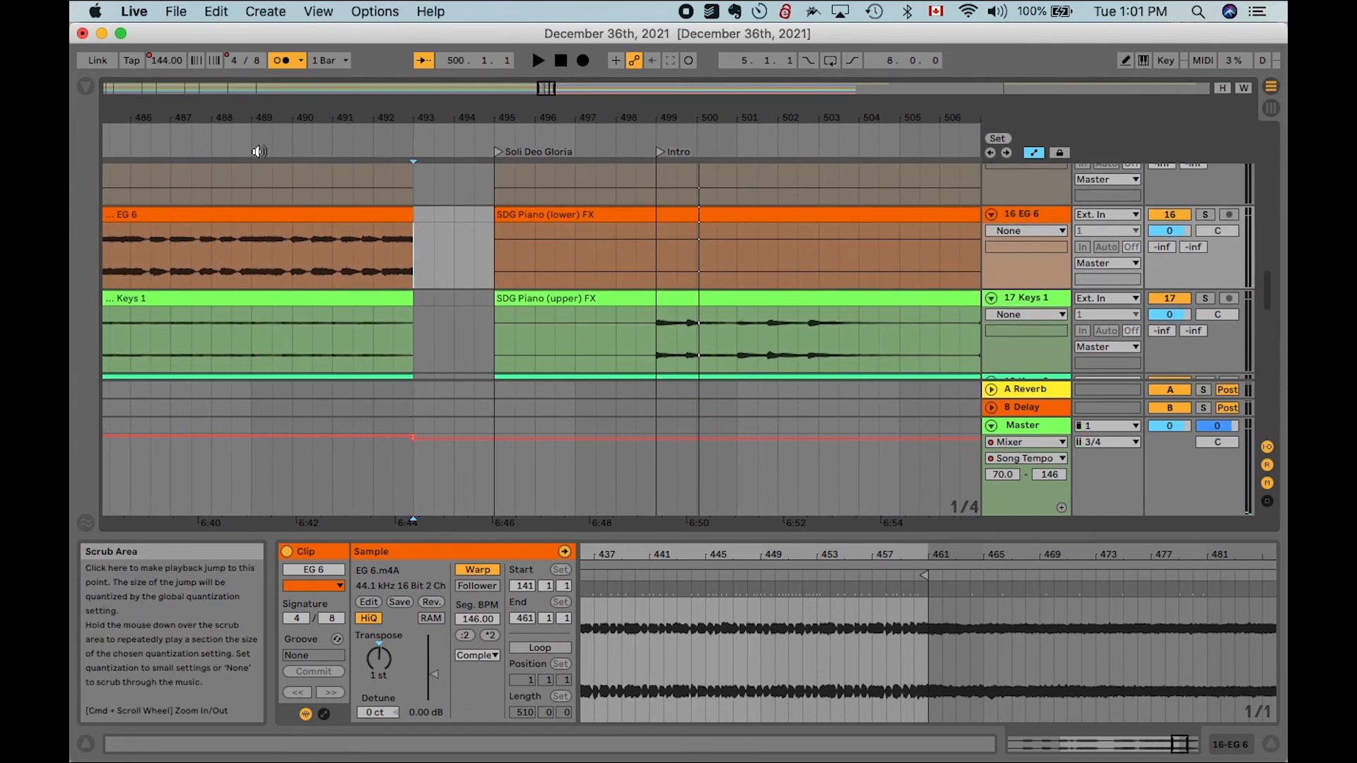
{"action": "left_click", "coordinate": [267, 132]}
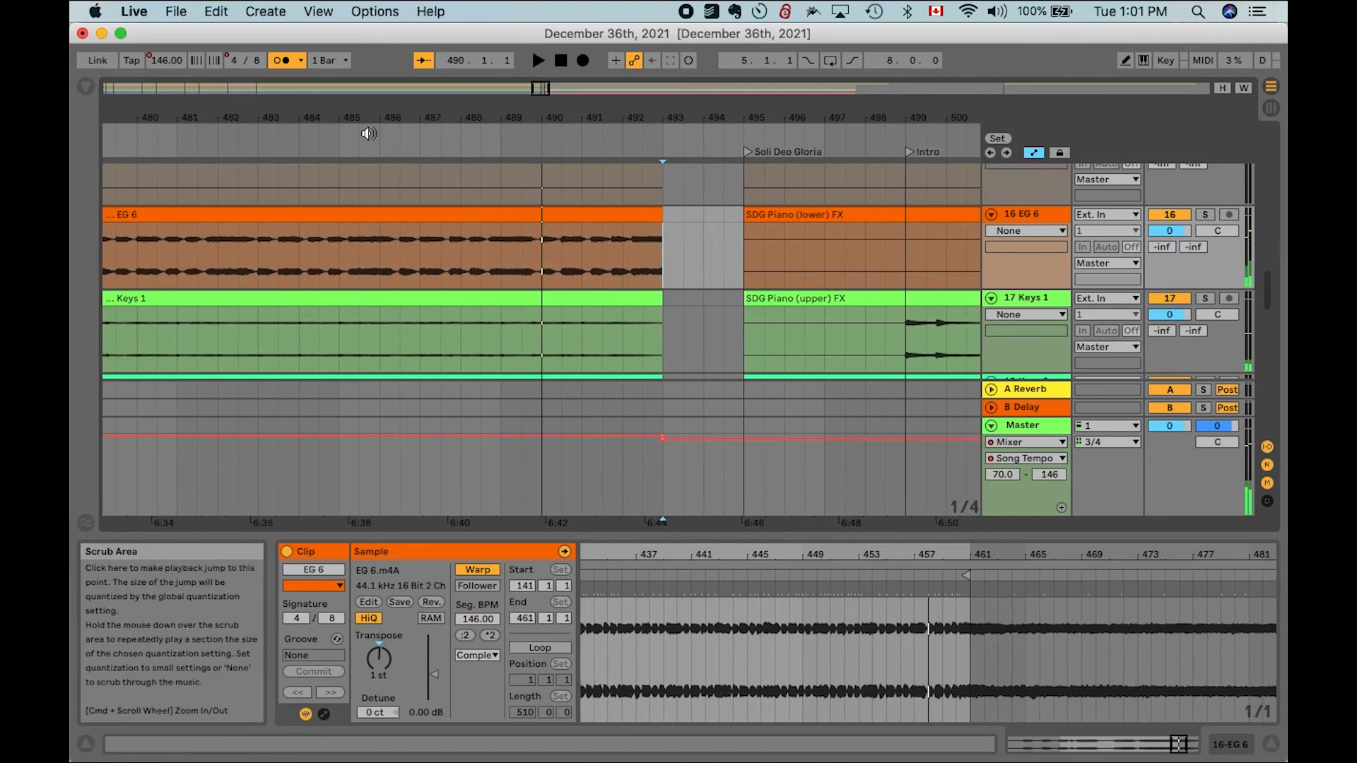
{"action": "left_click", "coordinate": [471, 124]}
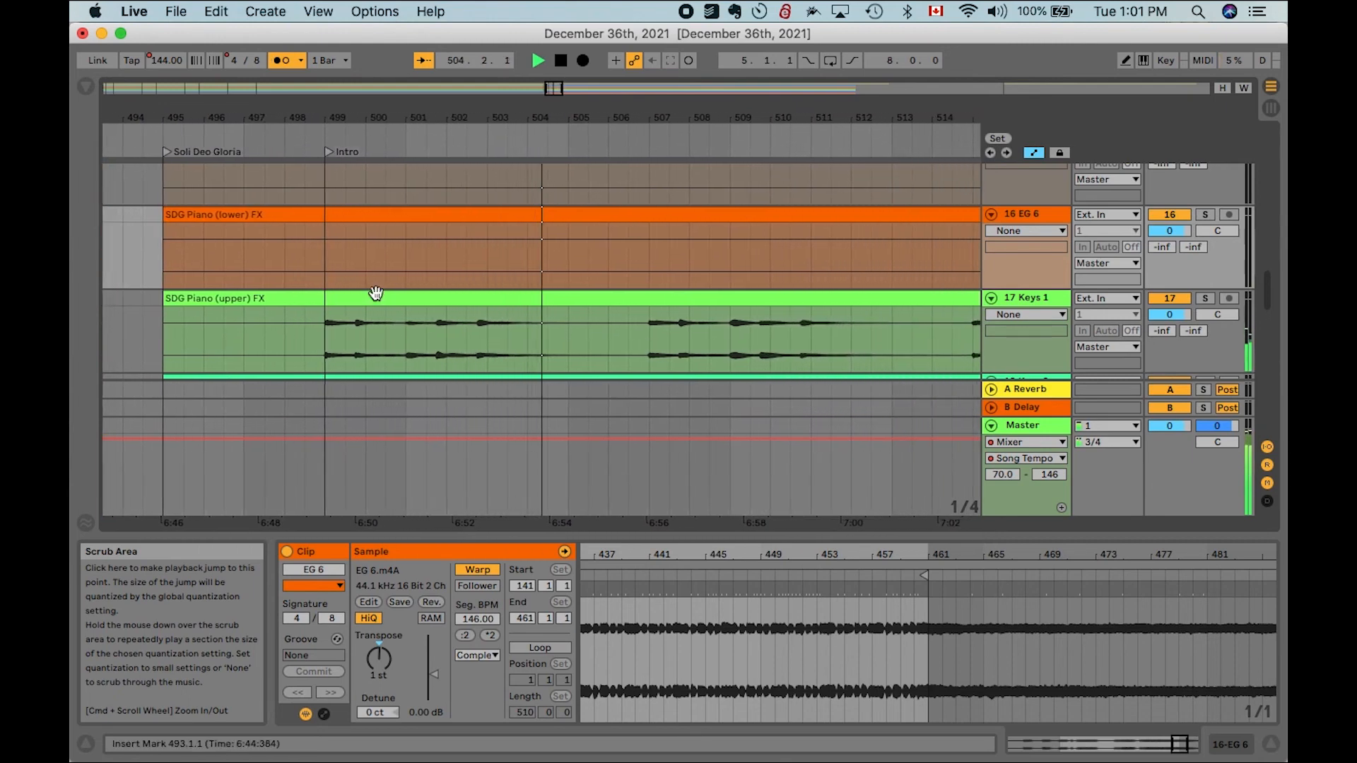
{"action": "key", "text": "space"}
{"action": "scroll", "coordinate": [354, 255], "scroll_direction": "up", "scroll_amount": 10}
{"action": "scroll", "coordinate": [354, 253], "scroll_direction": "up", "scroll_amount": 5}
{"action": "scroll", "coordinate": [359, 256], "scroll_direction": "up", "scroll_amount": 5}
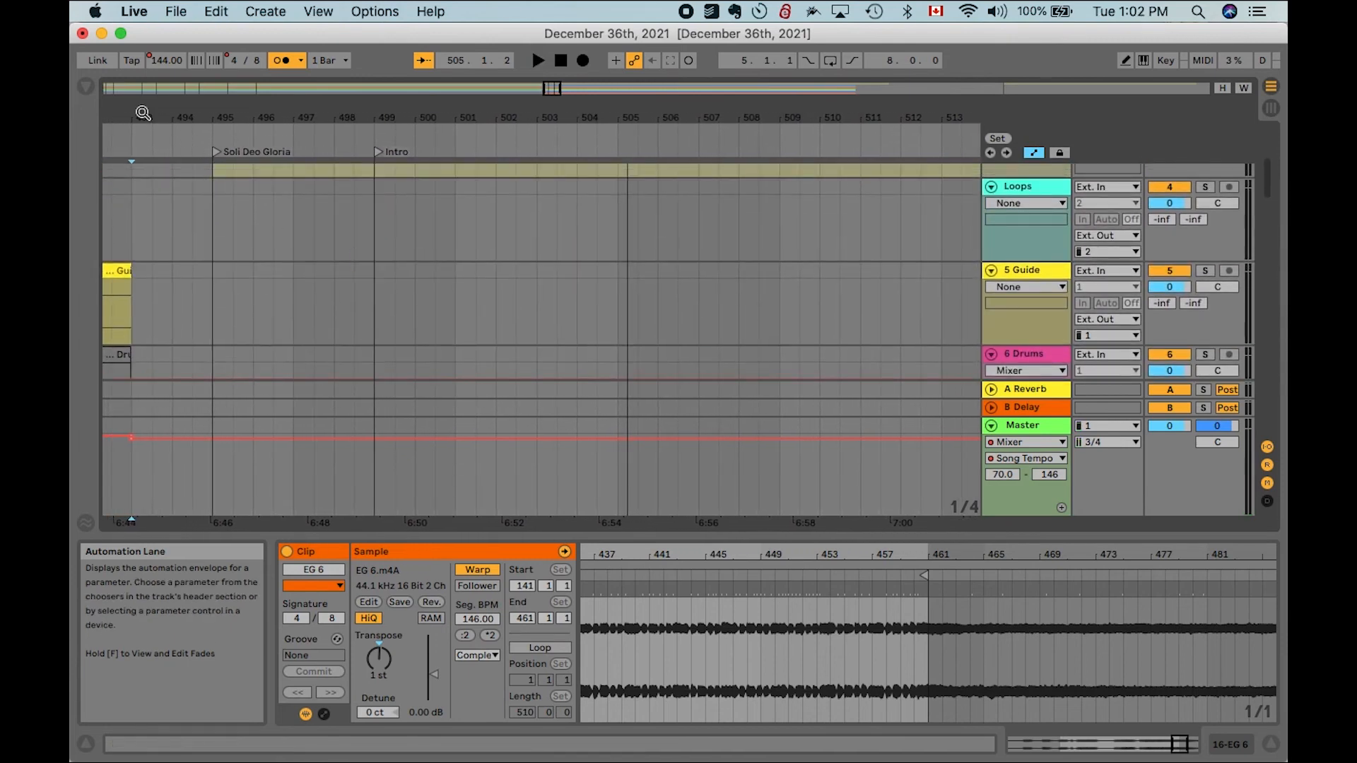
- Drag English Female - 1 to 4.wav from the Cues & Click English Guides folder onto the Loops track at bar 499
{"action": "left_click", "coordinate": [86, 90]}
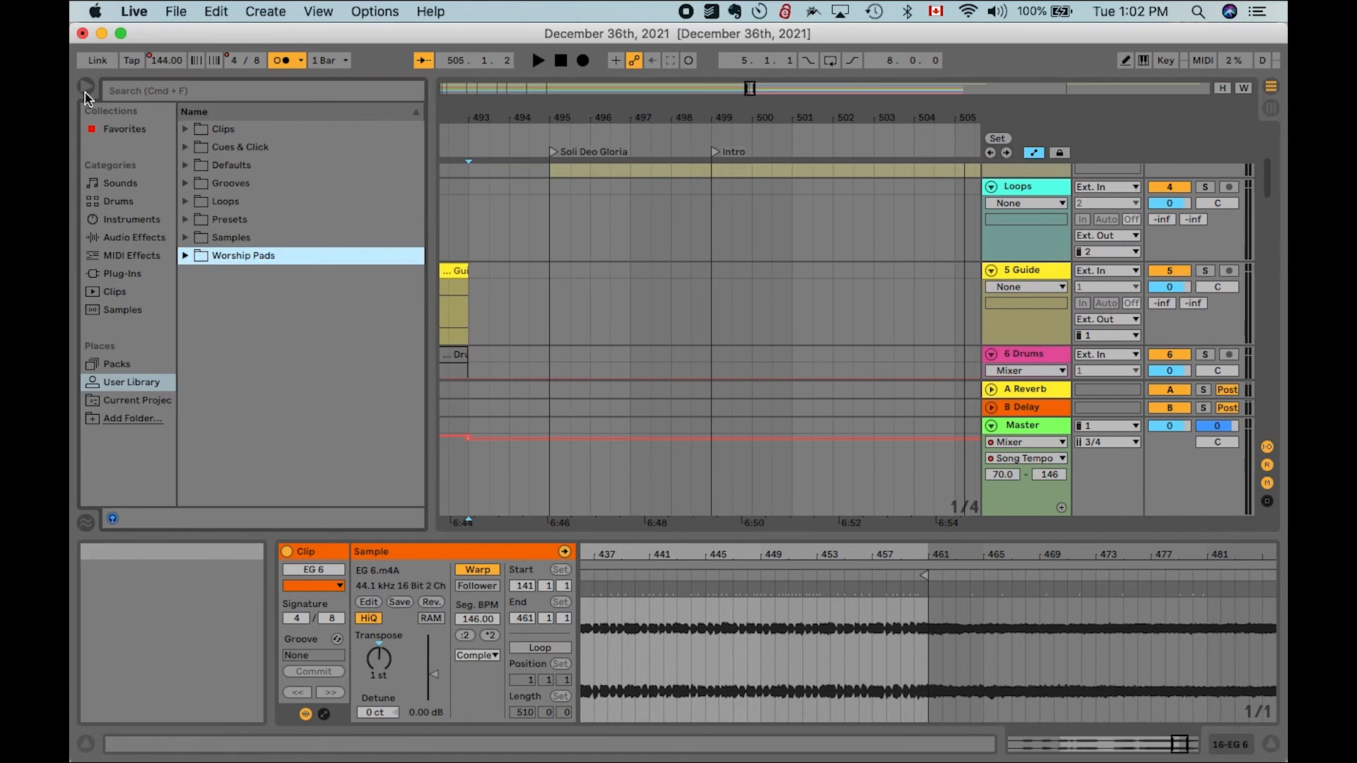
{"action": "left_click", "coordinate": [185, 148]}
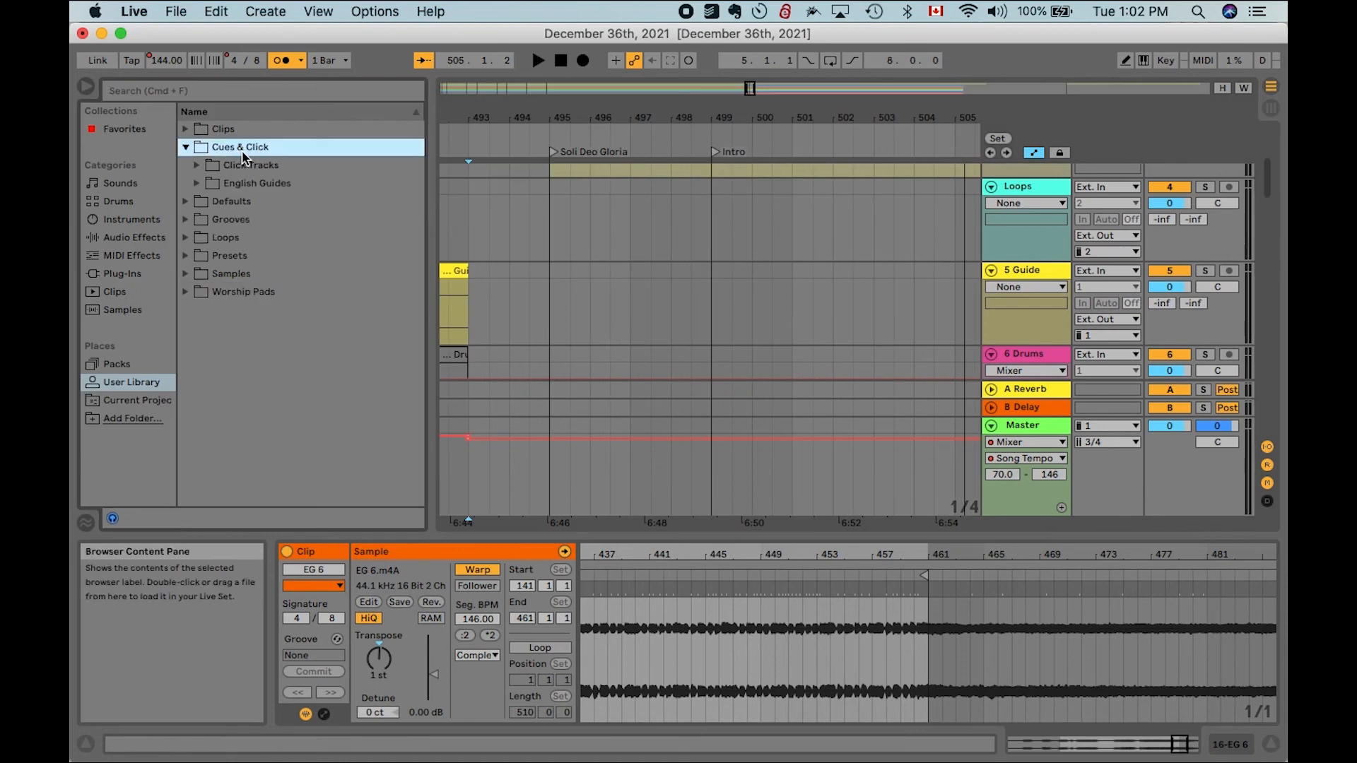
{"action": "left_click", "coordinate": [198, 184]}
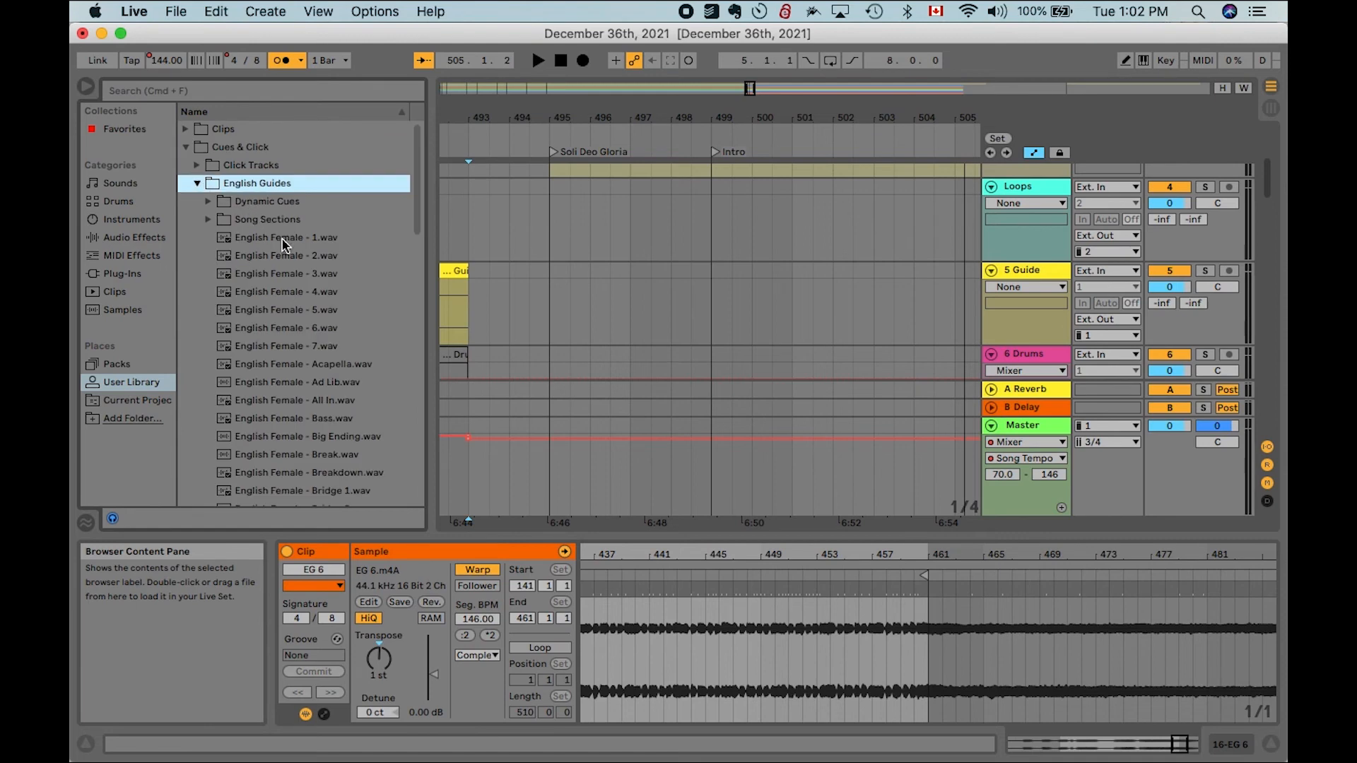
{"action": "left_click", "coordinate": [301, 241]}
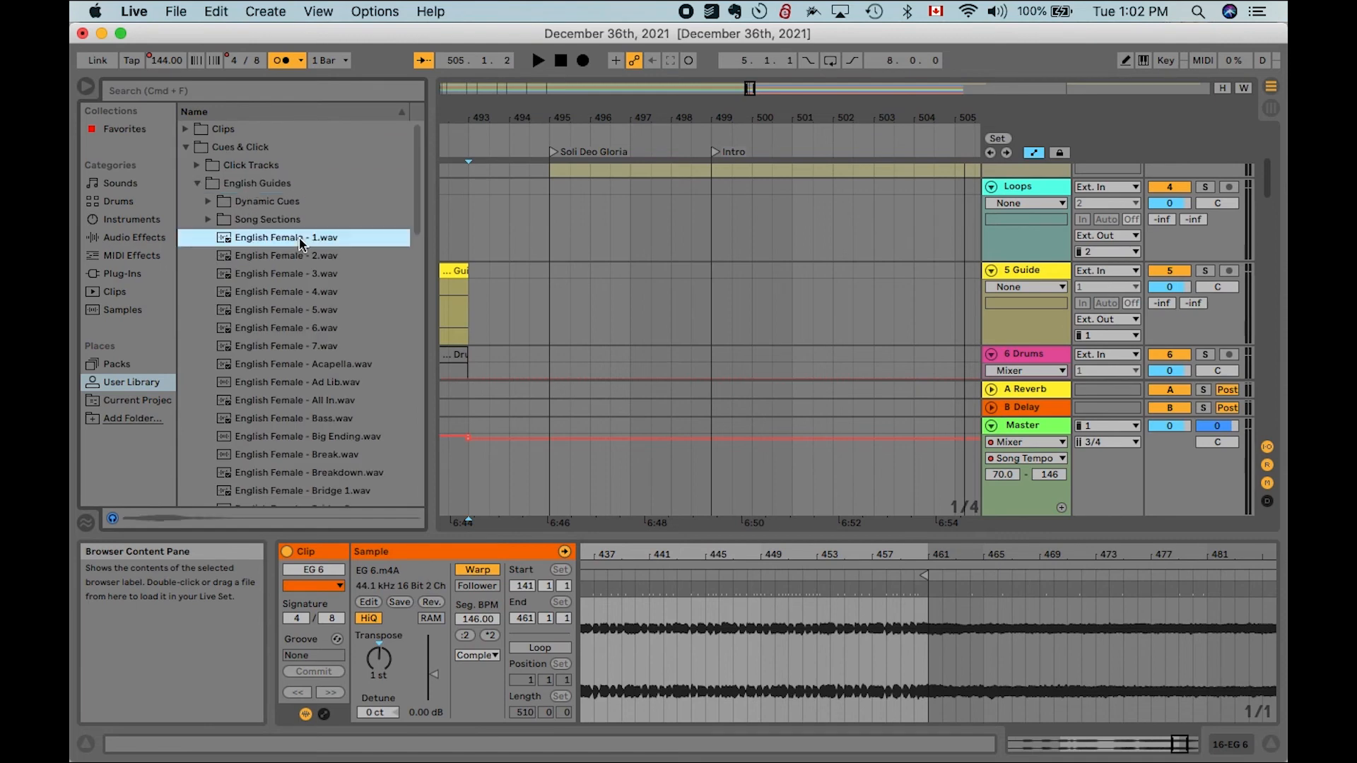
{"action": "left_click", "coordinate": [306, 293], "text": "shift"}
{"action": "left_click_drag", "start_coordinate": [301, 237], "coordinate": [717, 255]}
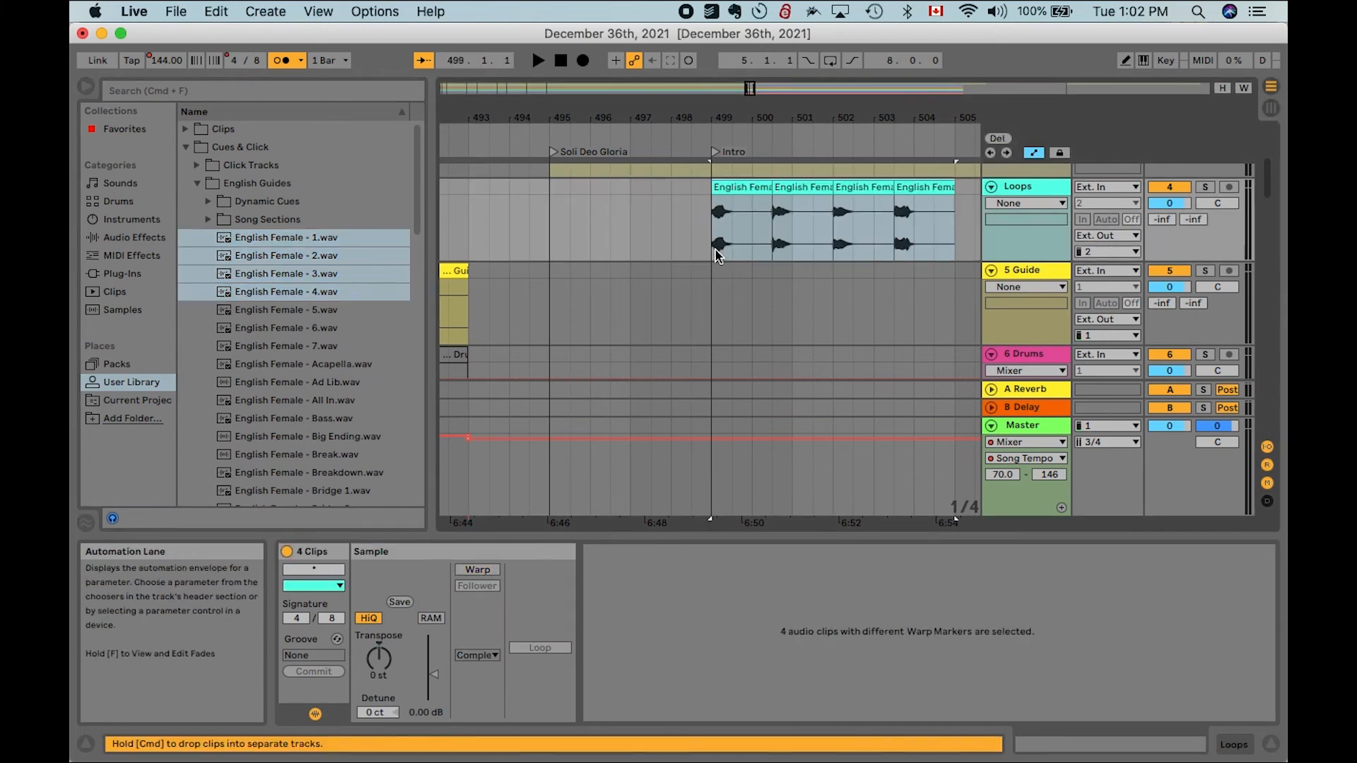
- Move the English Female 1 and 2 cue clips onto the Guide track at bars 495 and 496
{"action": "left_click", "coordinate": [667, 238]}
{"action": "left_click", "coordinate": [739, 189]}
{"action": "left_click_drag", "start_coordinate": [739, 189], "coordinate": [577, 304]}
{"action": "left_click", "coordinate": [789, 185]}
{"action": "left_click_drag", "start_coordinate": [789, 185], "coordinate": [605, 305]}
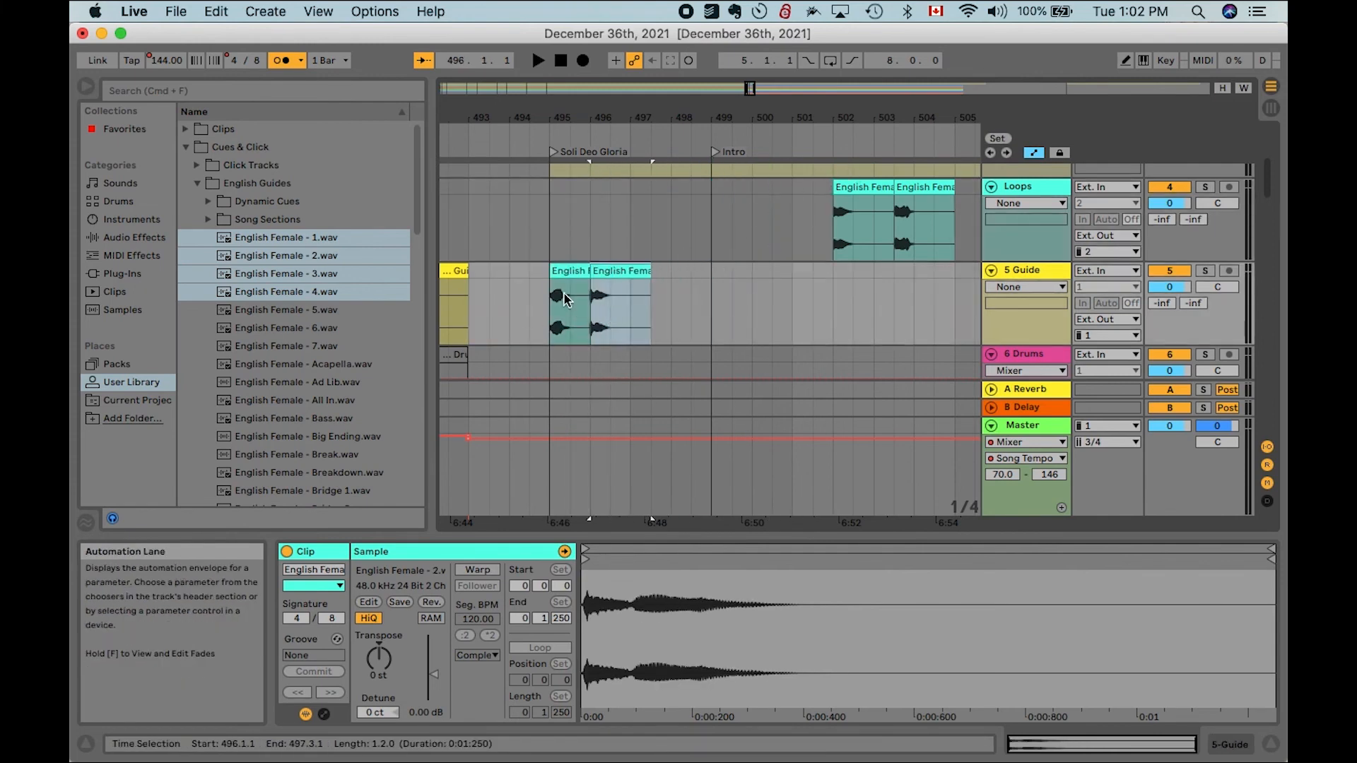
- Paste a copy of the English Female 2 cue at bar 497 on the Guide track
{"action": "left_click", "coordinate": [630, 308]}
{"action": "key", "text": "super+v"}
{"action": "left_click", "coordinate": [609, 271]}
{"action": "key", "text": "super+c"}
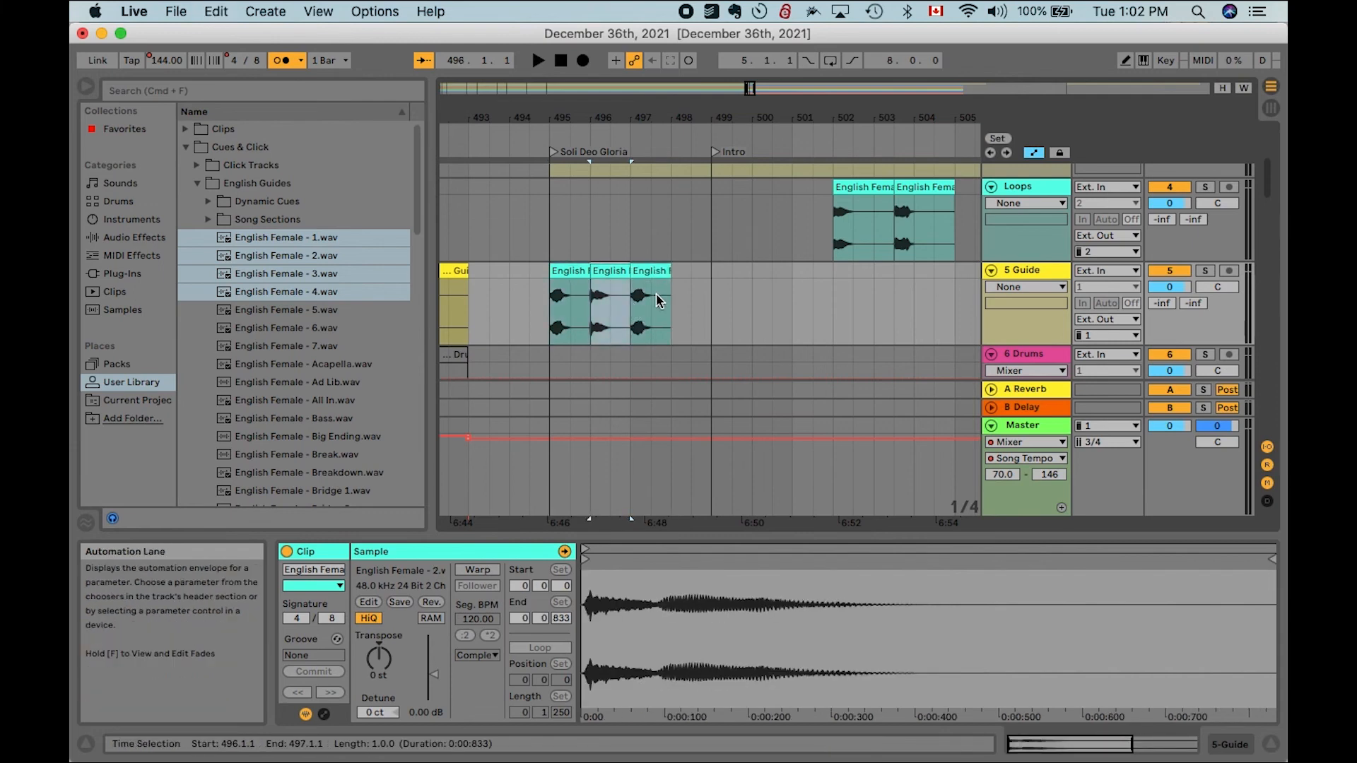
- Paste another copy of the English Female 2 cue at bar 498 and move English Female 3 from the Loops track onto the Guide track after it
{"action": "left_click", "coordinate": [667, 294]}
{"action": "key", "text": "super+v"}
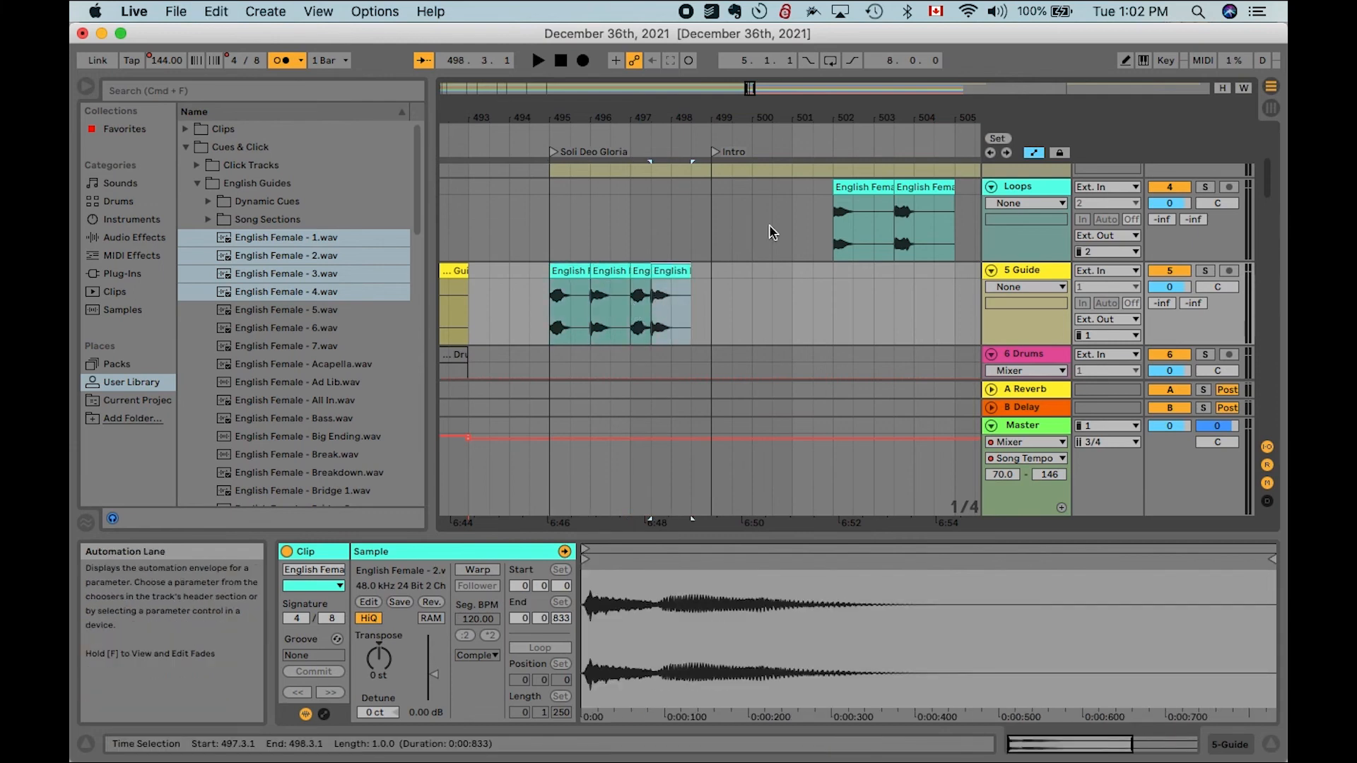
{"action": "left_click", "coordinate": [858, 188]}
{"action": "key", "text": "super+x"}
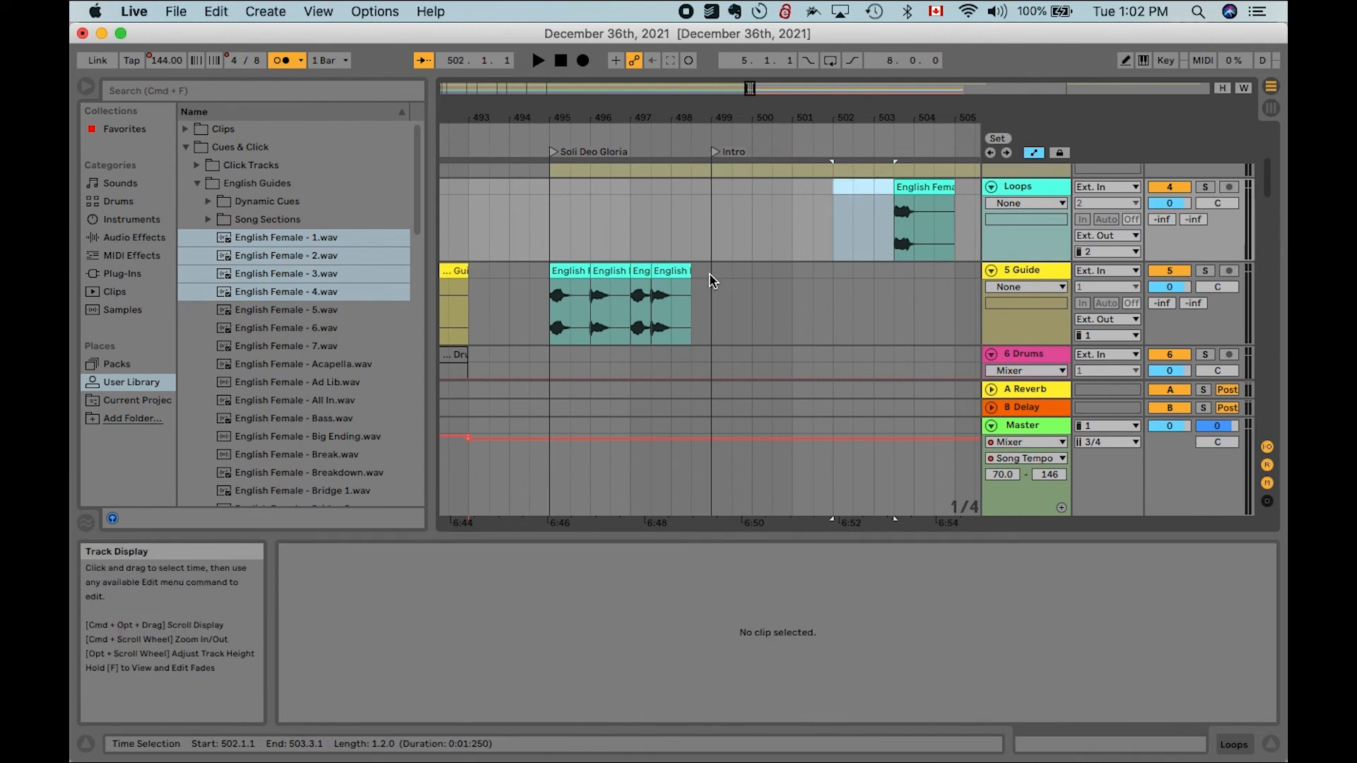
{"action": "left_click", "coordinate": [674, 302]}
{"action": "key", "text": "super+v"}
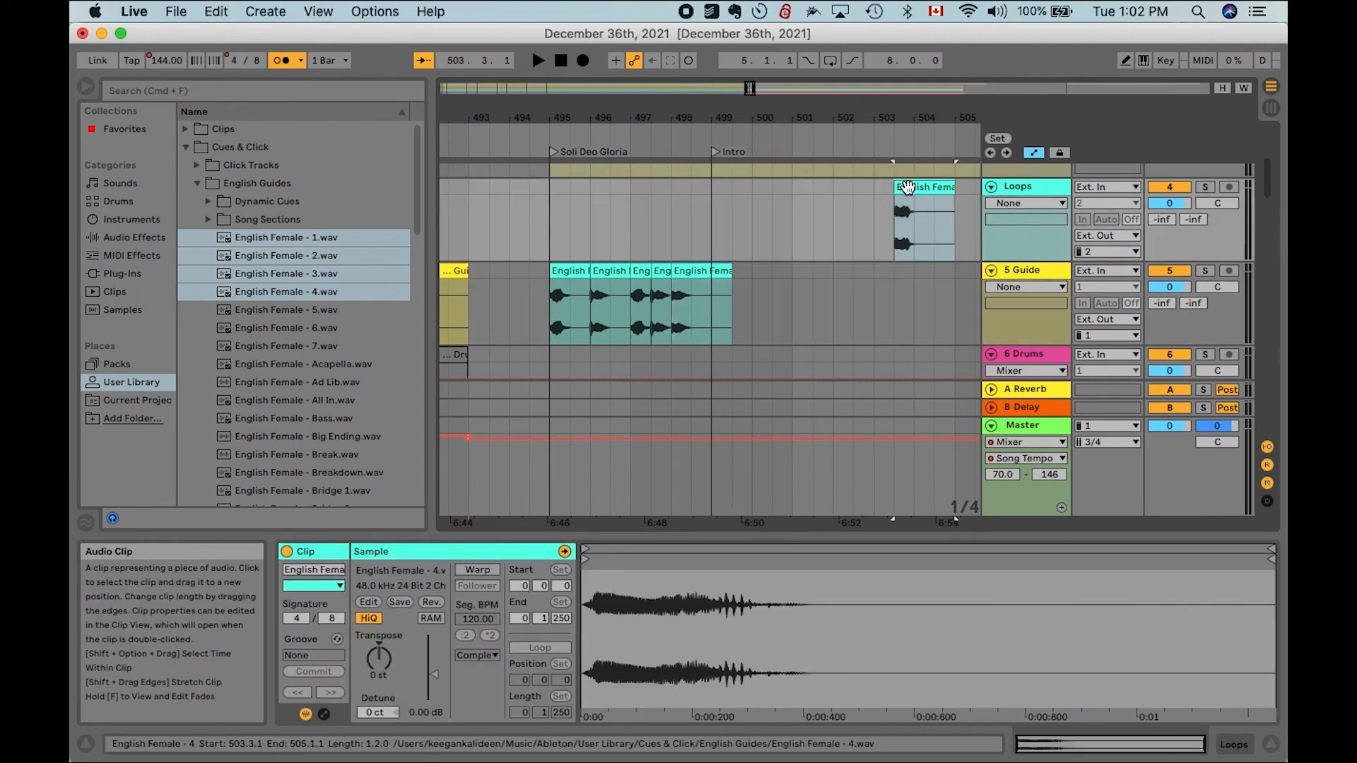
- Move the English Female 4 cue from the Loops track onto the Guide track right after English Female 3
{"action": "key", "text": "super+x"}
{"action": "left_click", "coordinate": [690, 295]}
{"action": "key", "text": "super+v"}
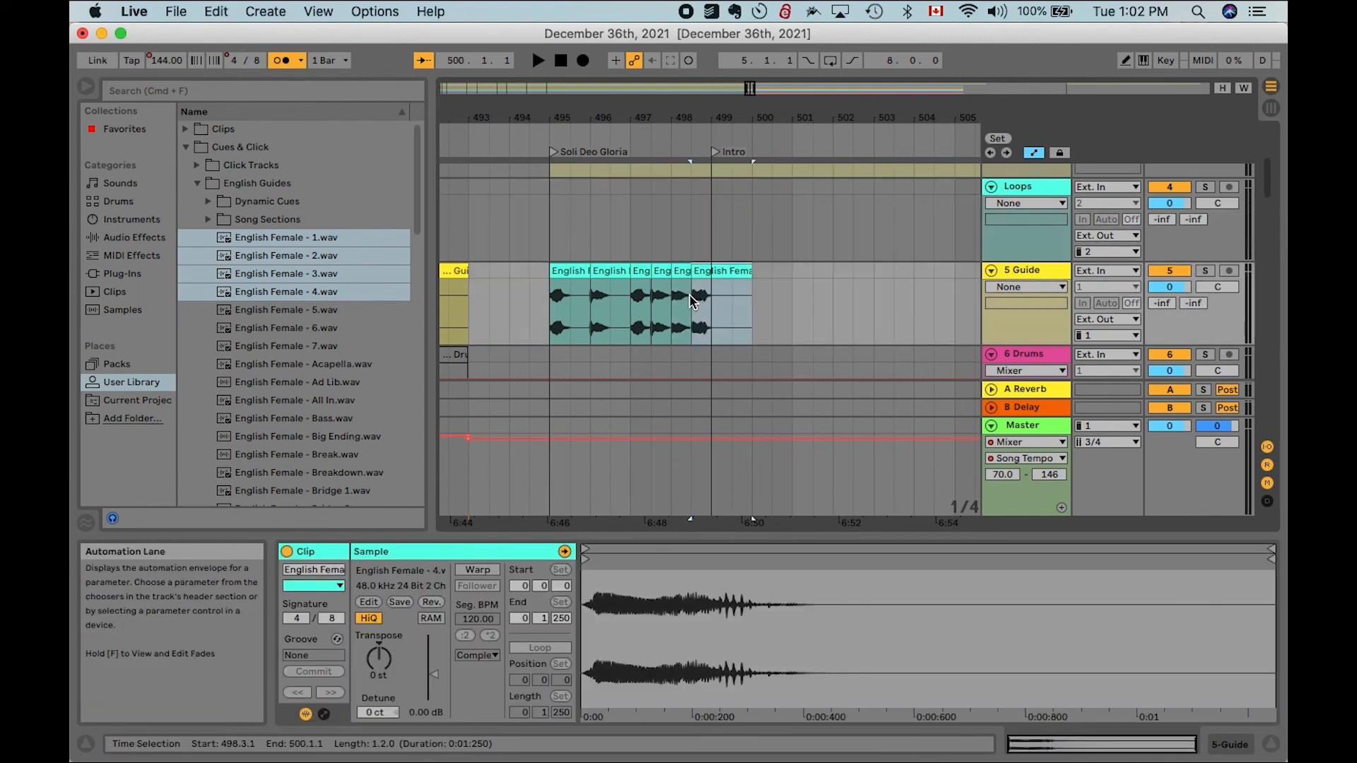
- Play the guide cue sequence from bar 495 to check how the spoken cues line up
{"action": "left_click", "coordinate": [560, 317]}
{"action": "key", "text": "space"}
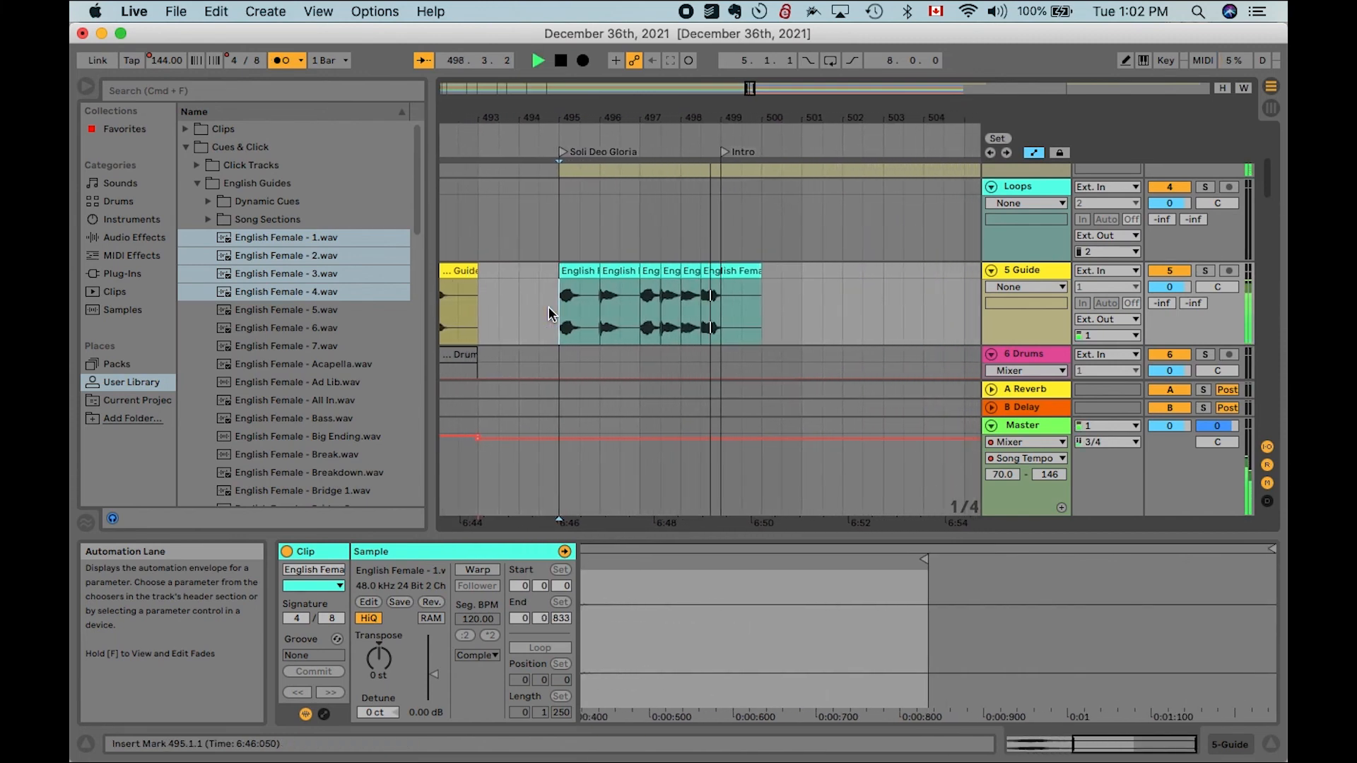
{"action": "key", "text": "space"}
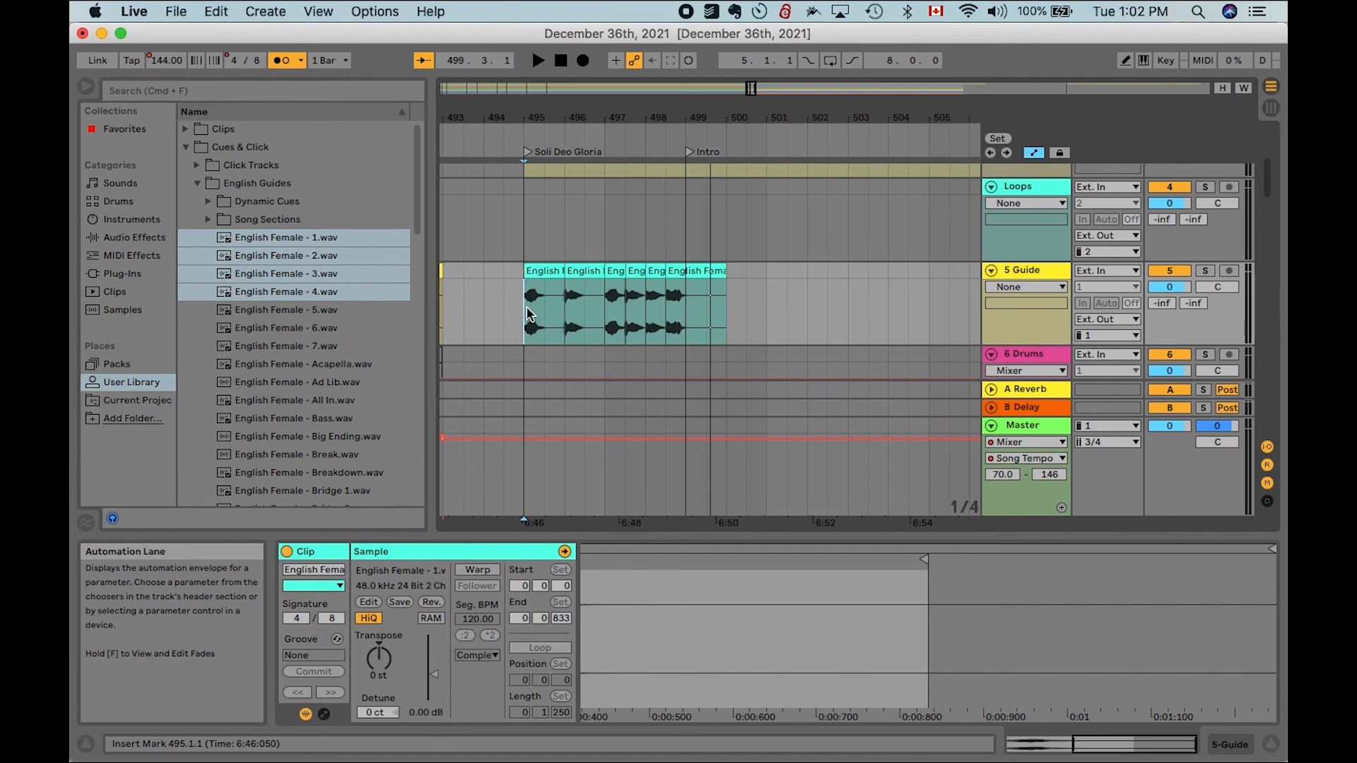
- Zoom out and audition playback from the guide cues around the Soli Deo Gloria intro
{"action": "key", "text": "minus"}
{"action": "key", "text": "minus"}
{"action": "key", "text": "minus"}
{"action": "key", "text": "minus"}
{"action": "key", "text": "minus"}
{"action": "left_click", "coordinate": [506, 143]}
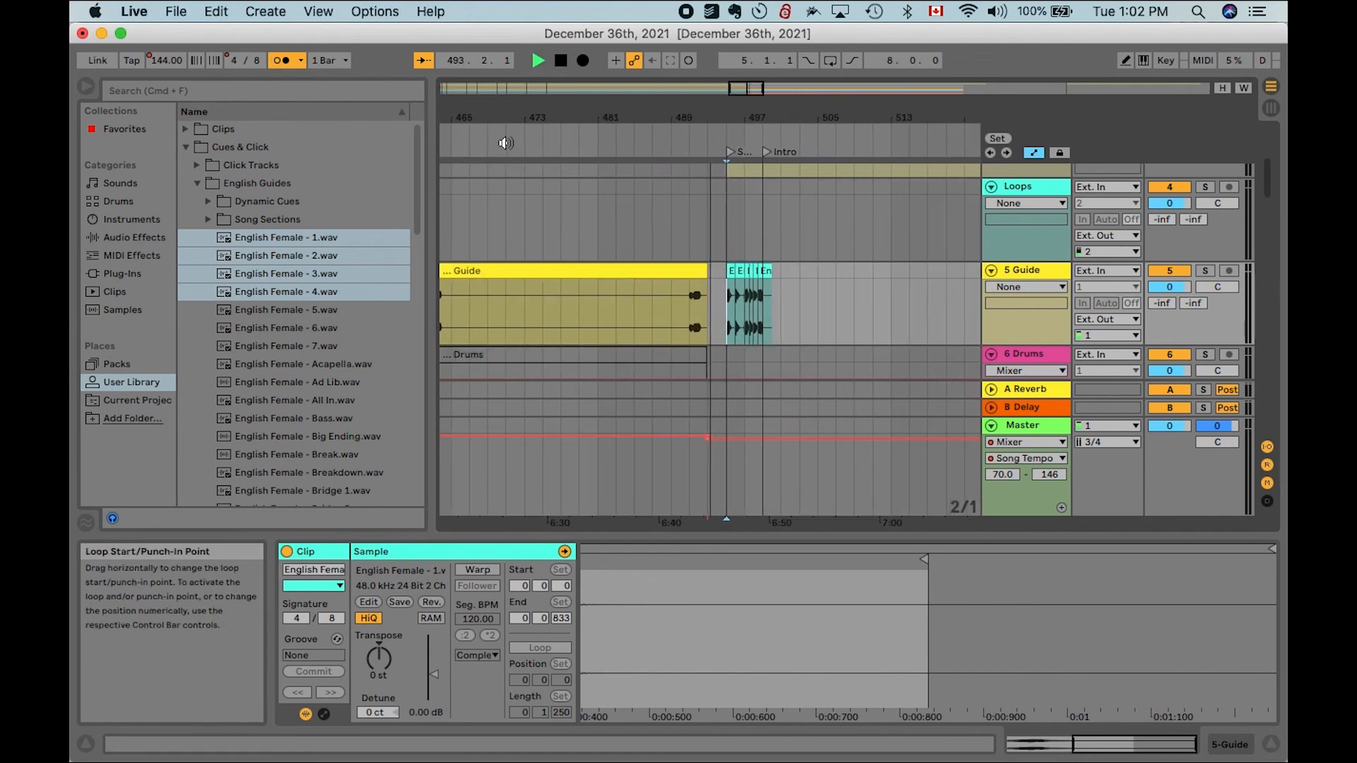
{"action": "left_click", "coordinate": [740, 233]}
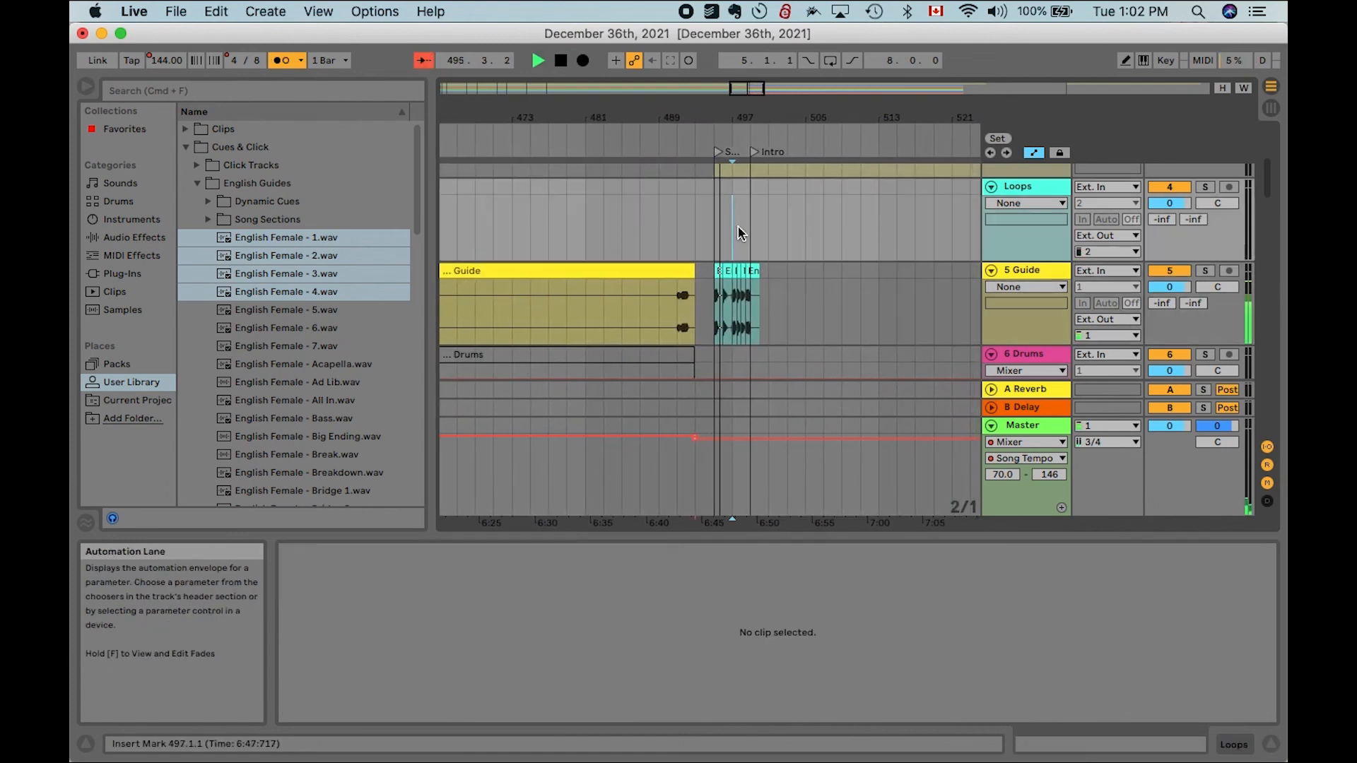
{"action": "left_click", "coordinate": [684, 154]}
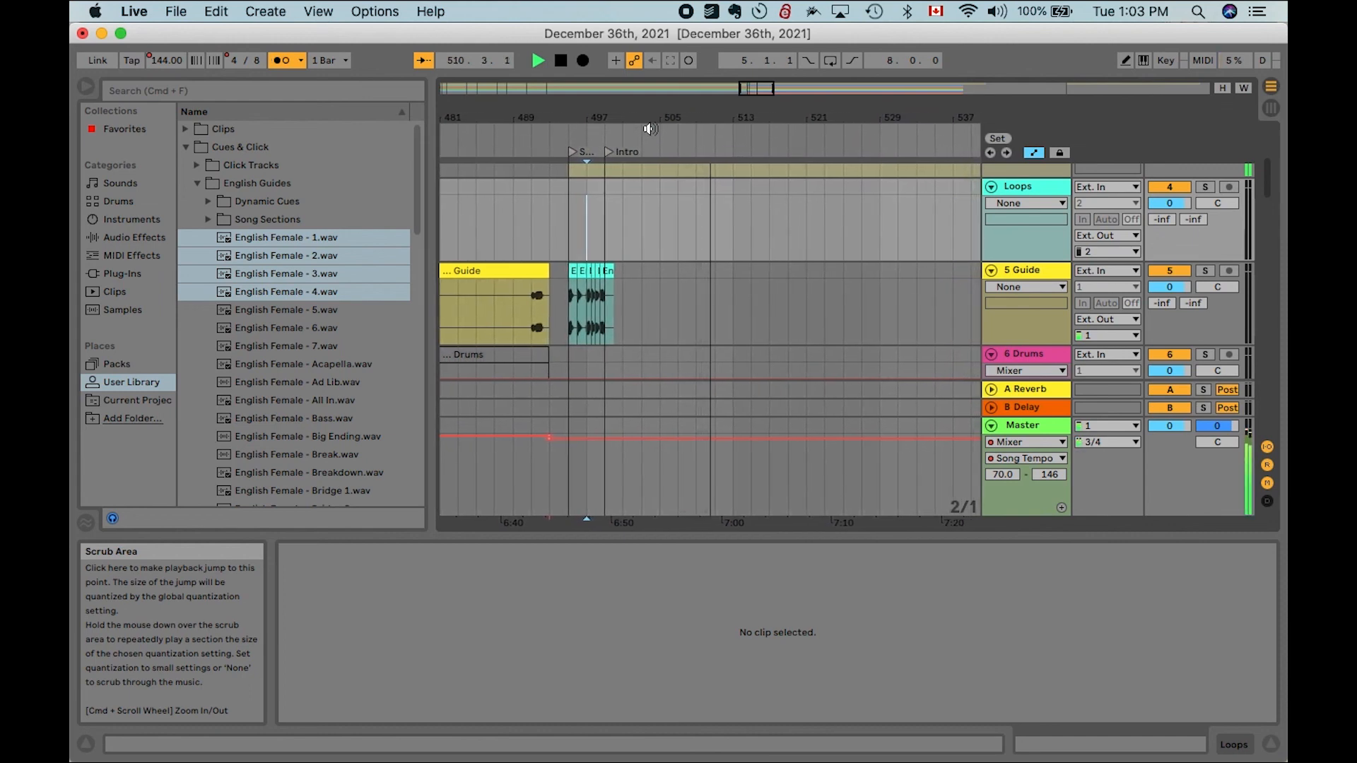
{"action": "key", "text": "space"}
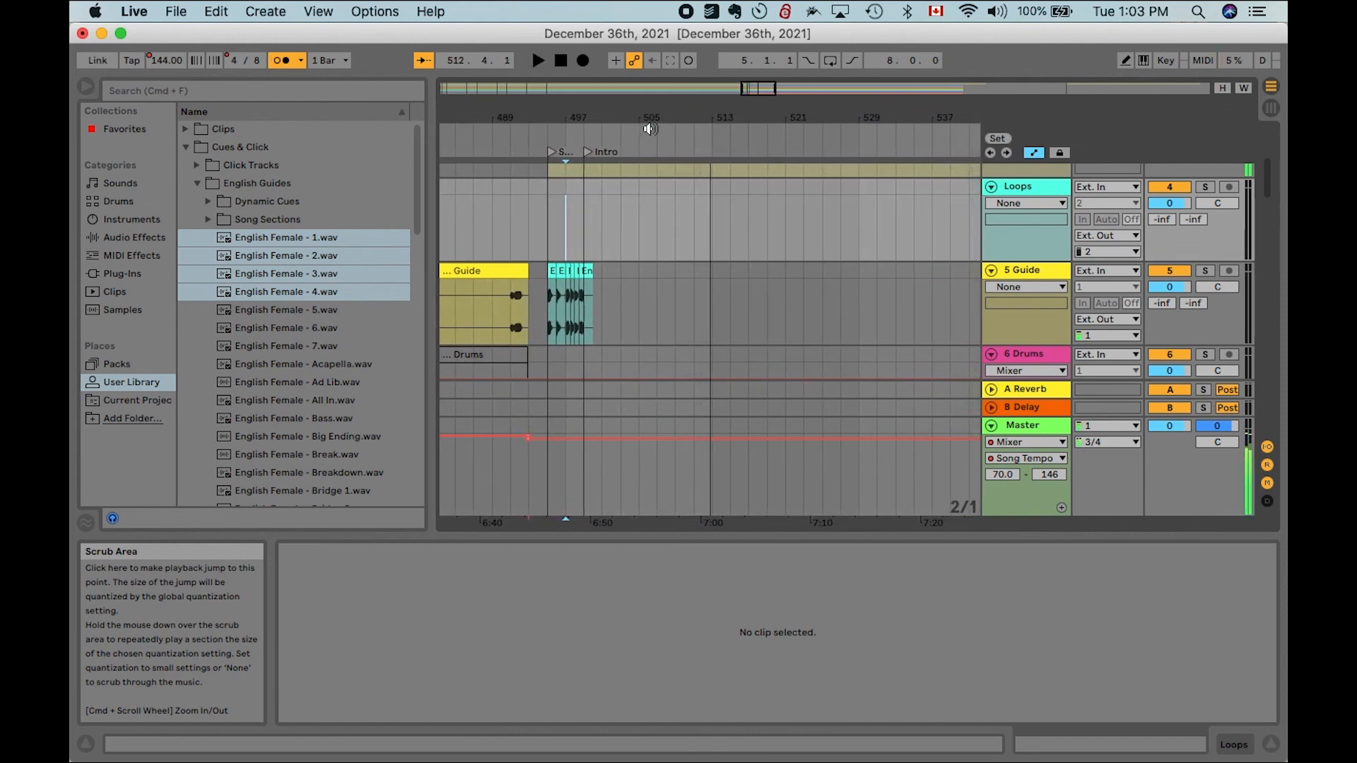
- Hide the browser and scroll through the arrangement's tracks and the Great Are You Lord section to review the whole set
{"action": "scroll", "coordinate": [686, 189], "scroll_direction": "down", "scroll_amount": 5}
{"action": "scroll", "coordinate": [684, 187], "scroll_direction": "up", "scroll_amount": 5}
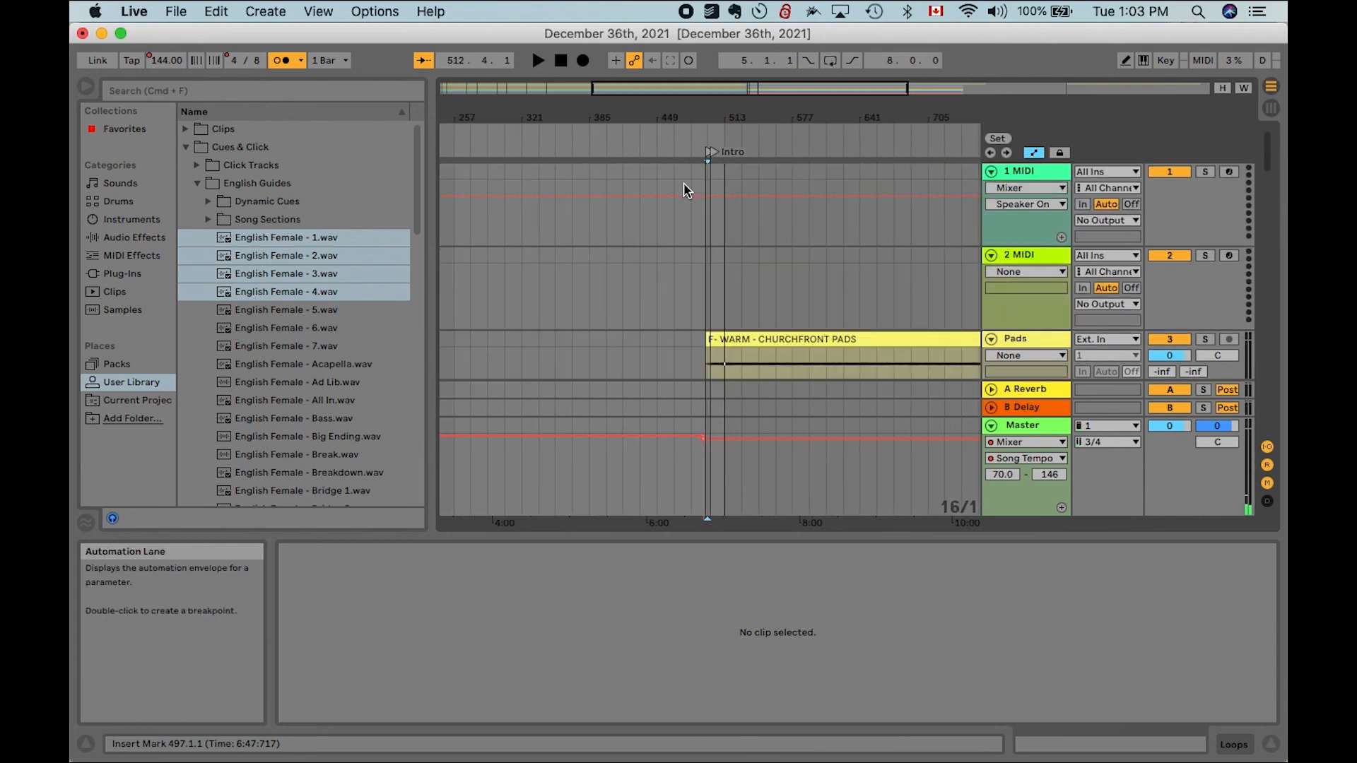
{"action": "scroll", "coordinate": [684, 187], "scroll_direction": "down", "scroll_amount": 2}
{"action": "scroll", "coordinate": [725, 316], "scroll_direction": "up", "scroll_amount": 5}
{"action": "scroll", "coordinate": [726, 315], "scroll_direction": "down", "scroll_amount": 6}
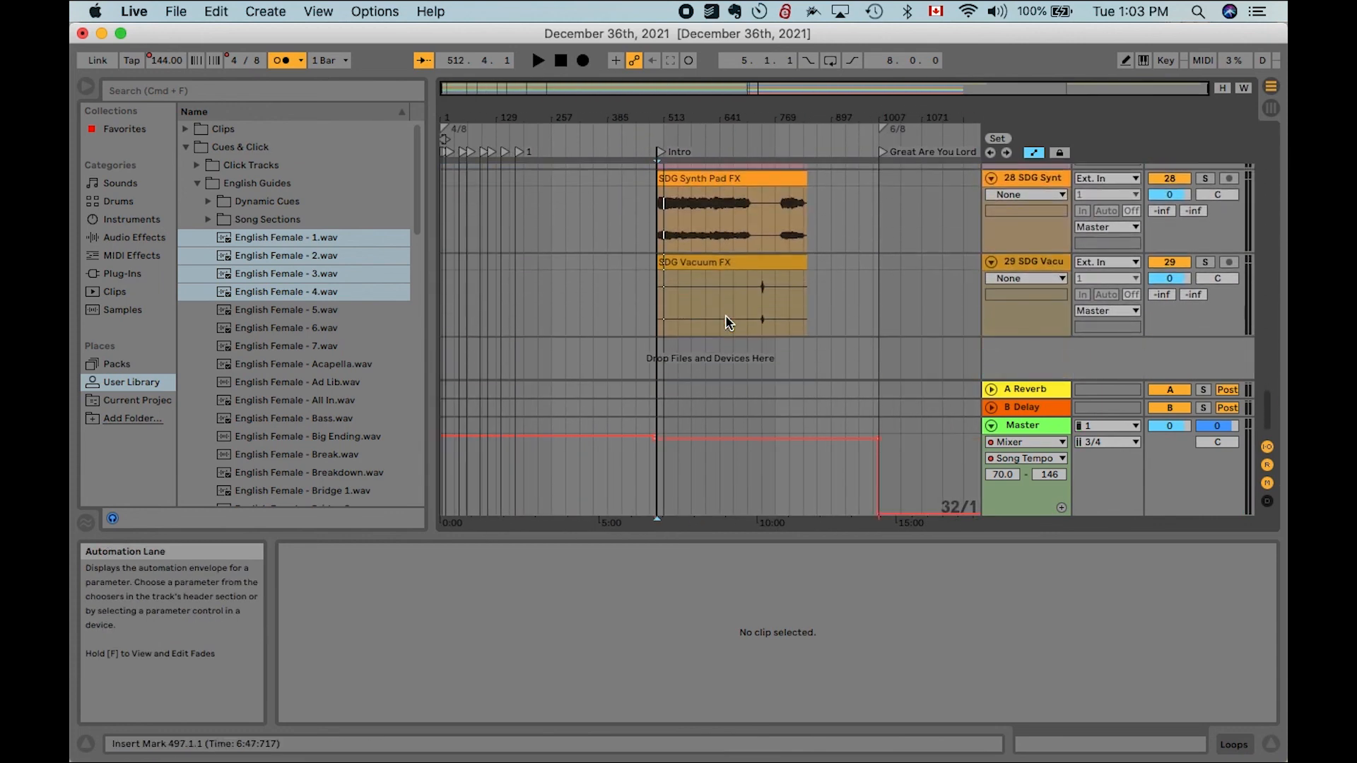
{"action": "scroll", "coordinate": [725, 315], "scroll_direction": "down", "scroll_amount": 5}
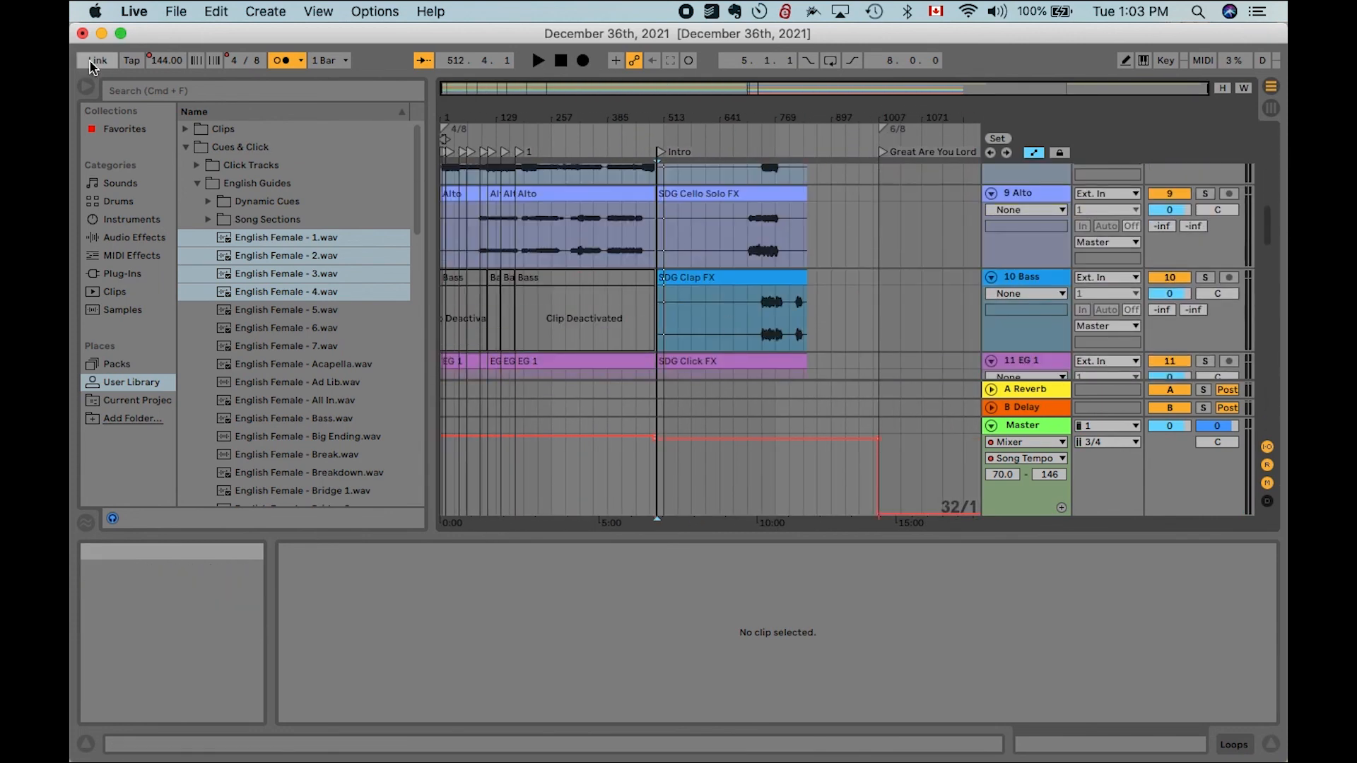
{"action": "left_click", "coordinate": [86, 86]}
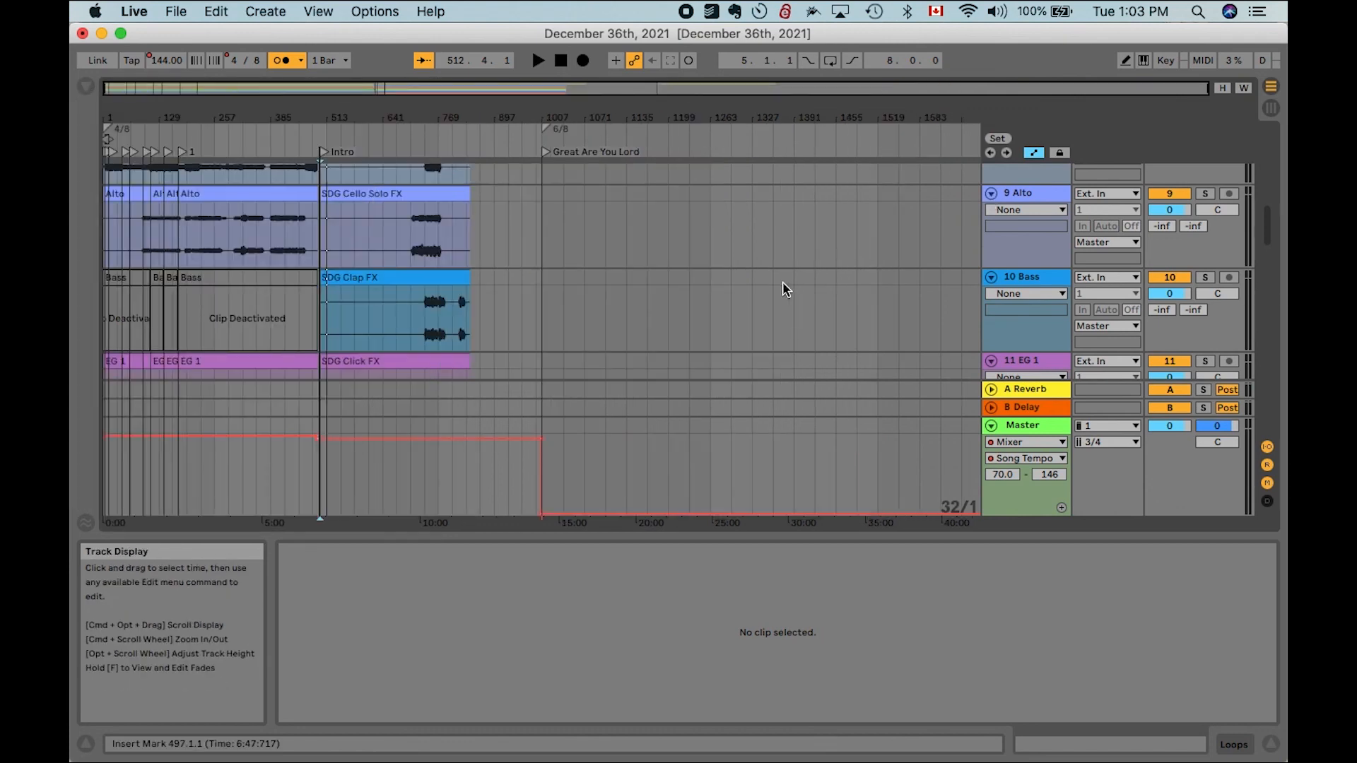
{"action": "scroll", "coordinate": [491, 271], "scroll_direction": "up", "scroll_amount": 5}
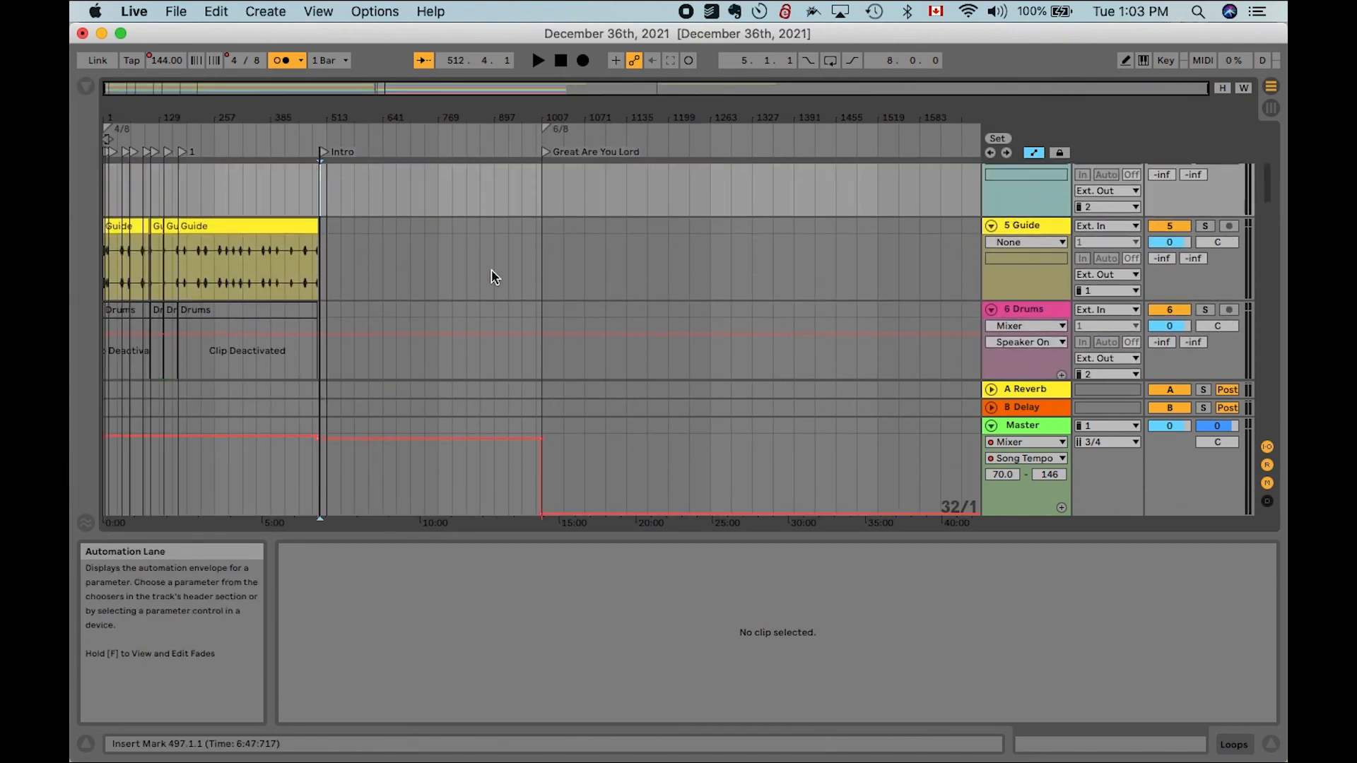
{"action": "scroll", "coordinate": [491, 269], "scroll_direction": "up", "scroll_amount": 4}
{"action": "scroll", "coordinate": [562, 363], "scroll_direction": "up", "scroll_amount": 4}
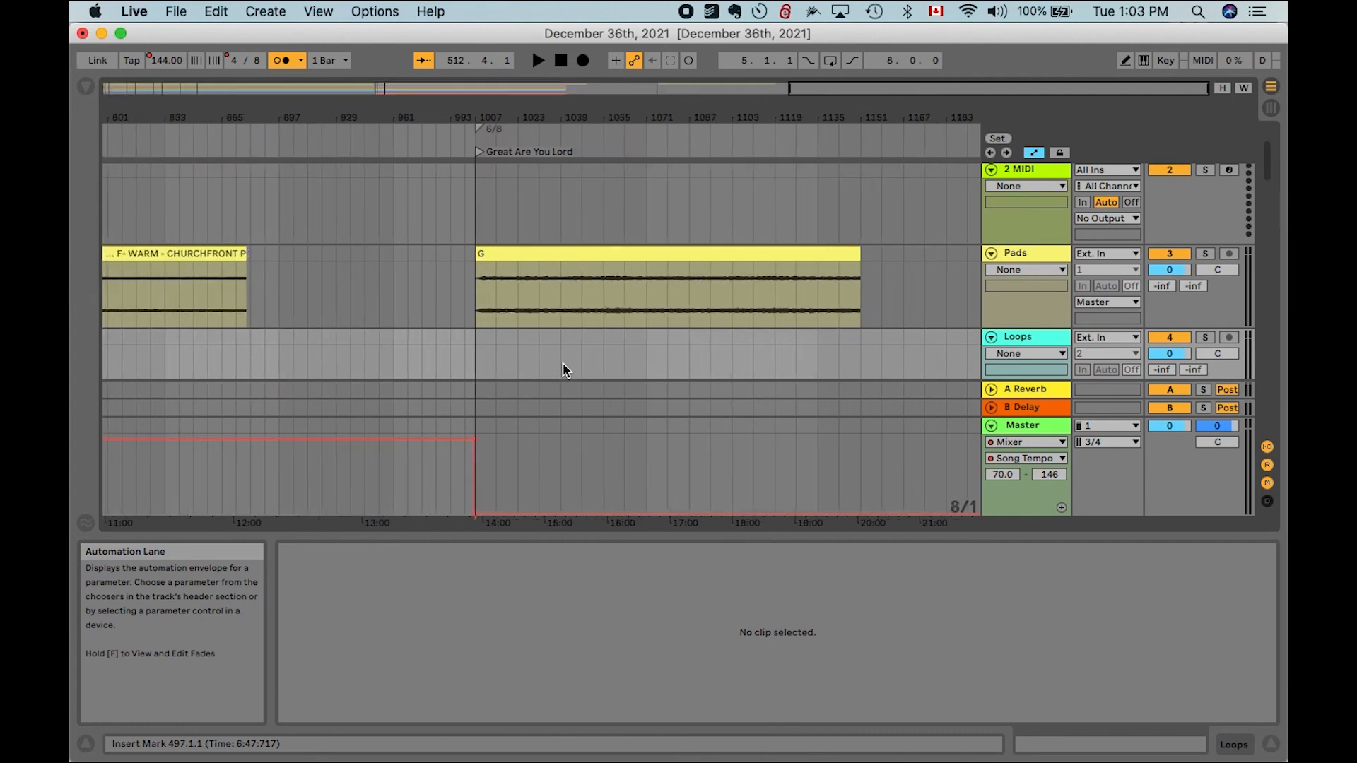
{"action": "scroll", "coordinate": [563, 362], "scroll_direction": "up", "scroll_amount": 2}
{"action": "left_click", "coordinate": [456, 294]}
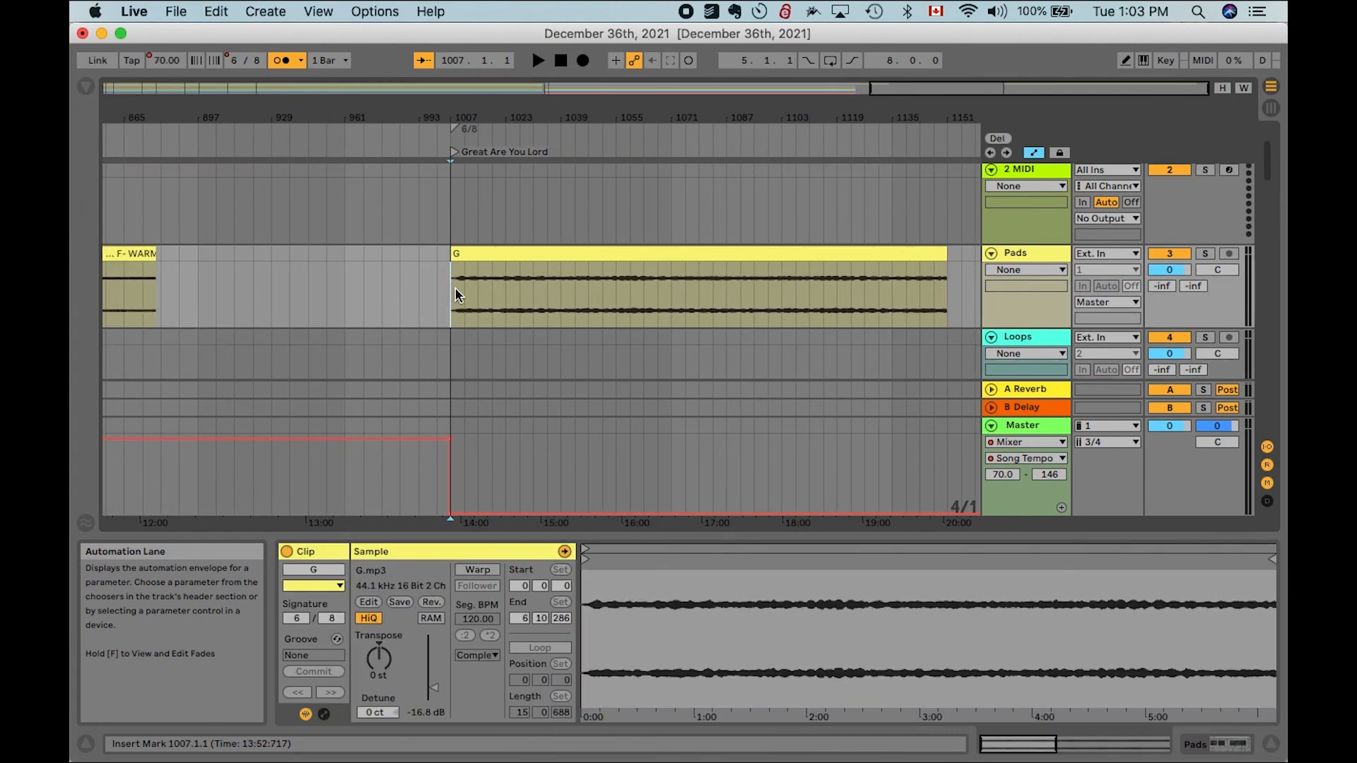
{"action": "key", "text": "Home"}
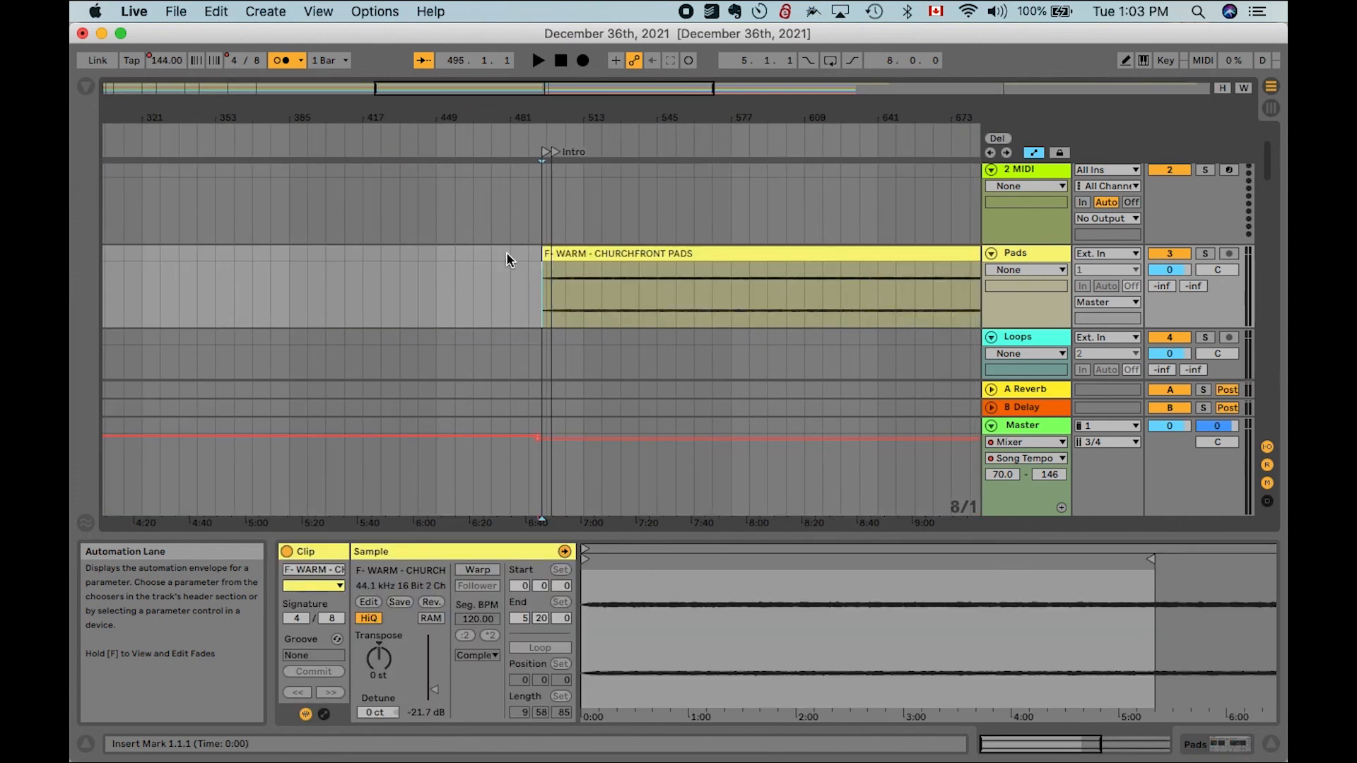
{"action": "key", "text": "w"}
{"action": "left_click", "coordinate": [1165, 60]}
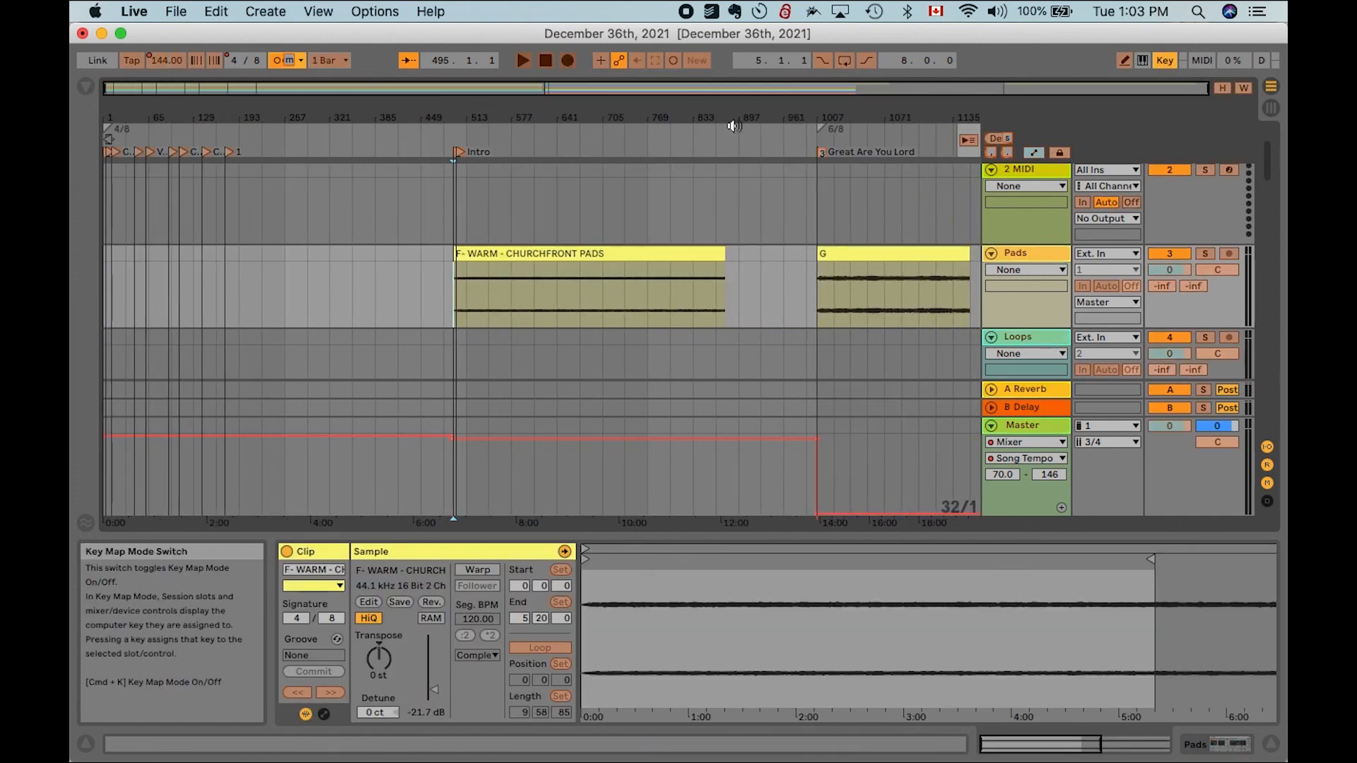
{"action": "scroll", "coordinate": [410, 167], "scroll_direction": "up", "scroll_amount": 5}
{"action": "scroll", "coordinate": [410, 173], "scroll_direction": "down", "scroll_amount": 5}
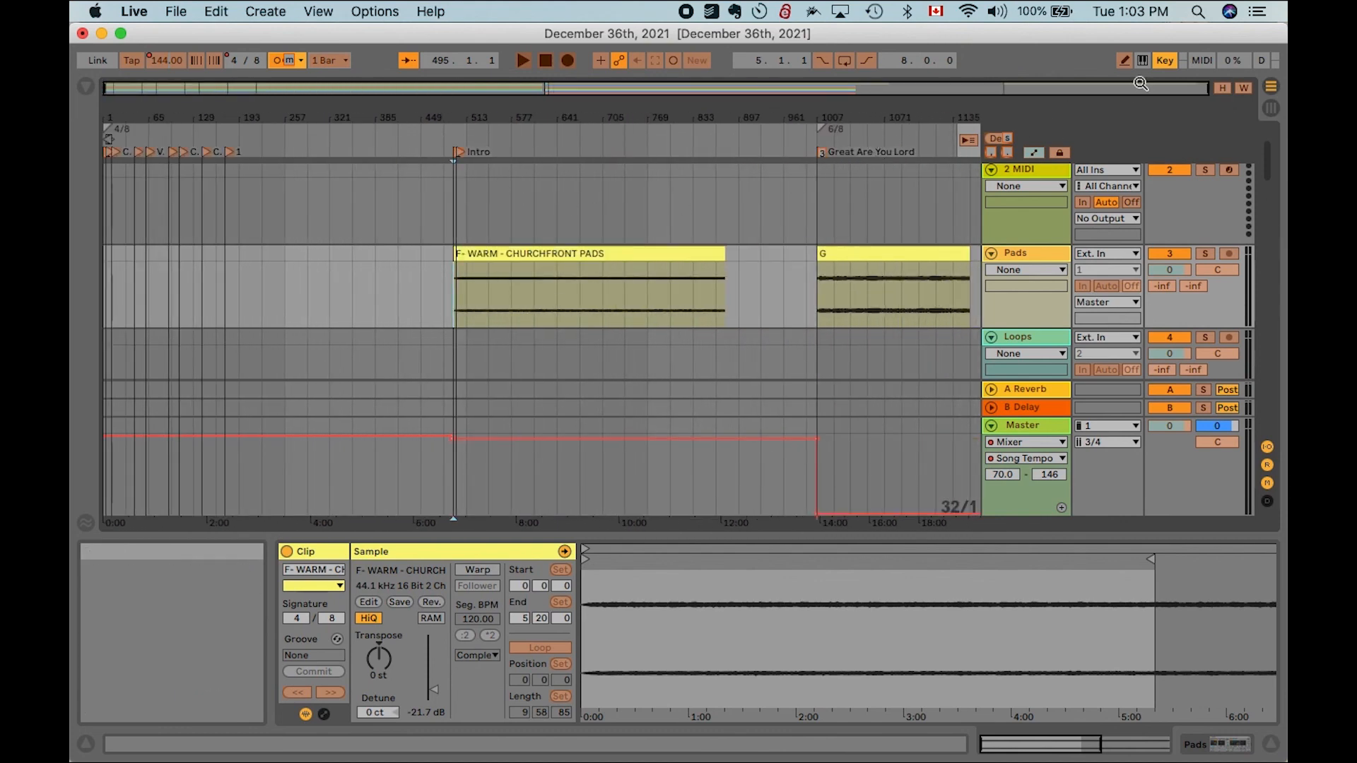
{"action": "left_click", "coordinate": [1168, 60]}
{"action": "key", "text": "1"}
{"action": "key", "text": "2"}
{"action": "key", "text": "3"}
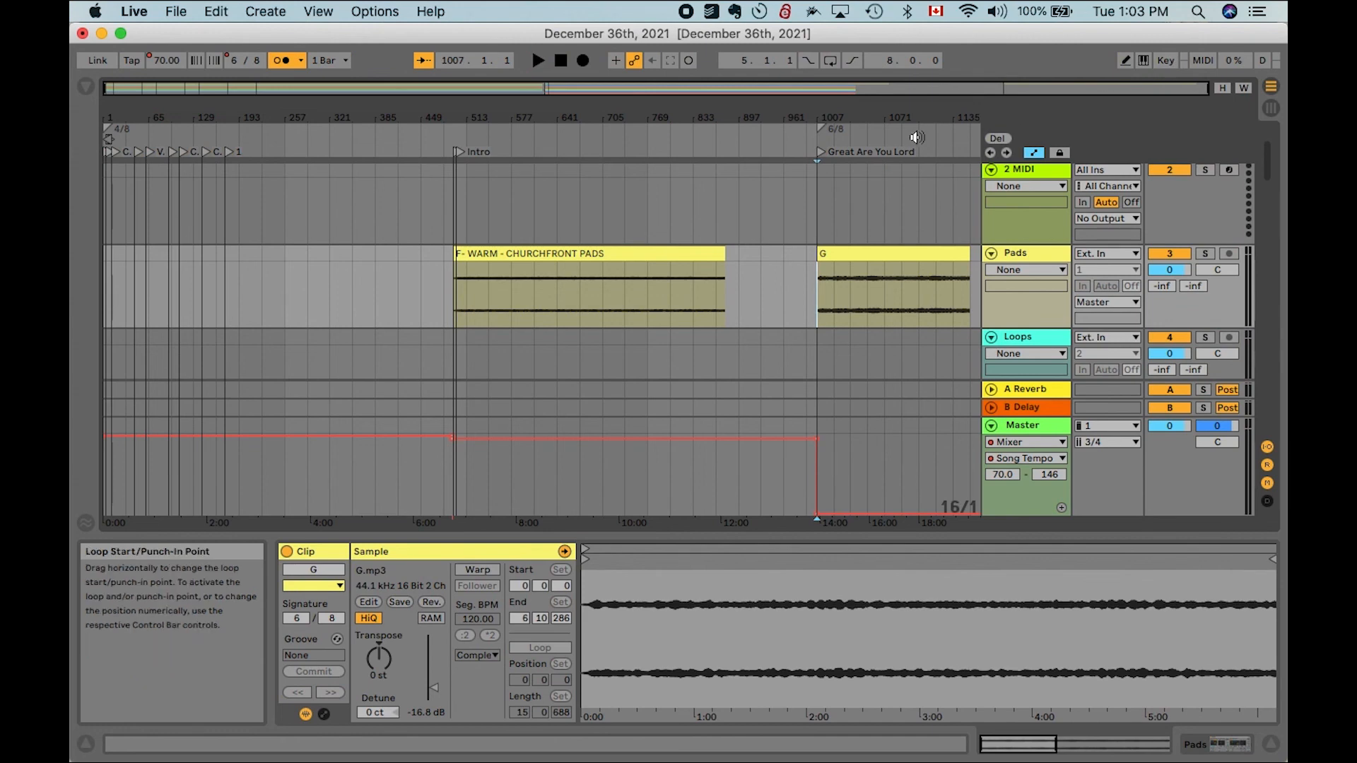